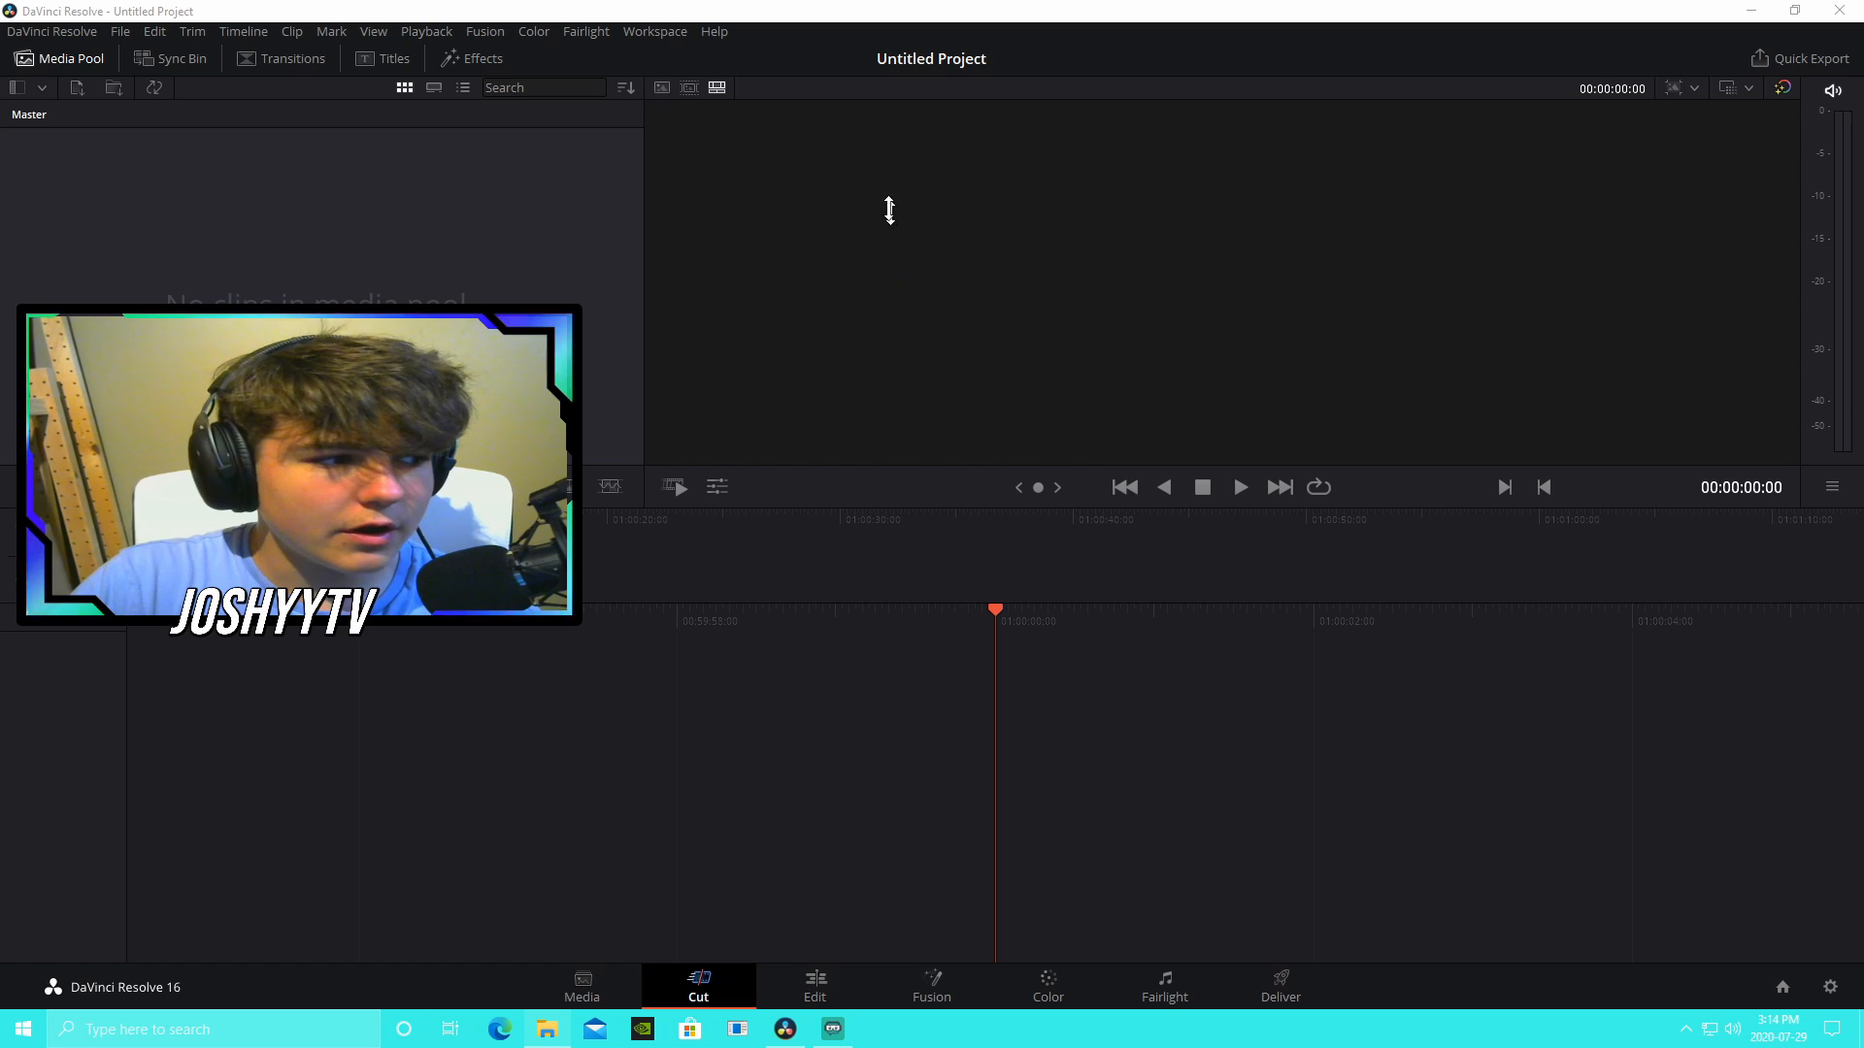
Step: Open YouTube Videos > Cinematics Fortnite in File Explorer and browse its 104 gameplay clips
drag(0, 728, 853, 274)
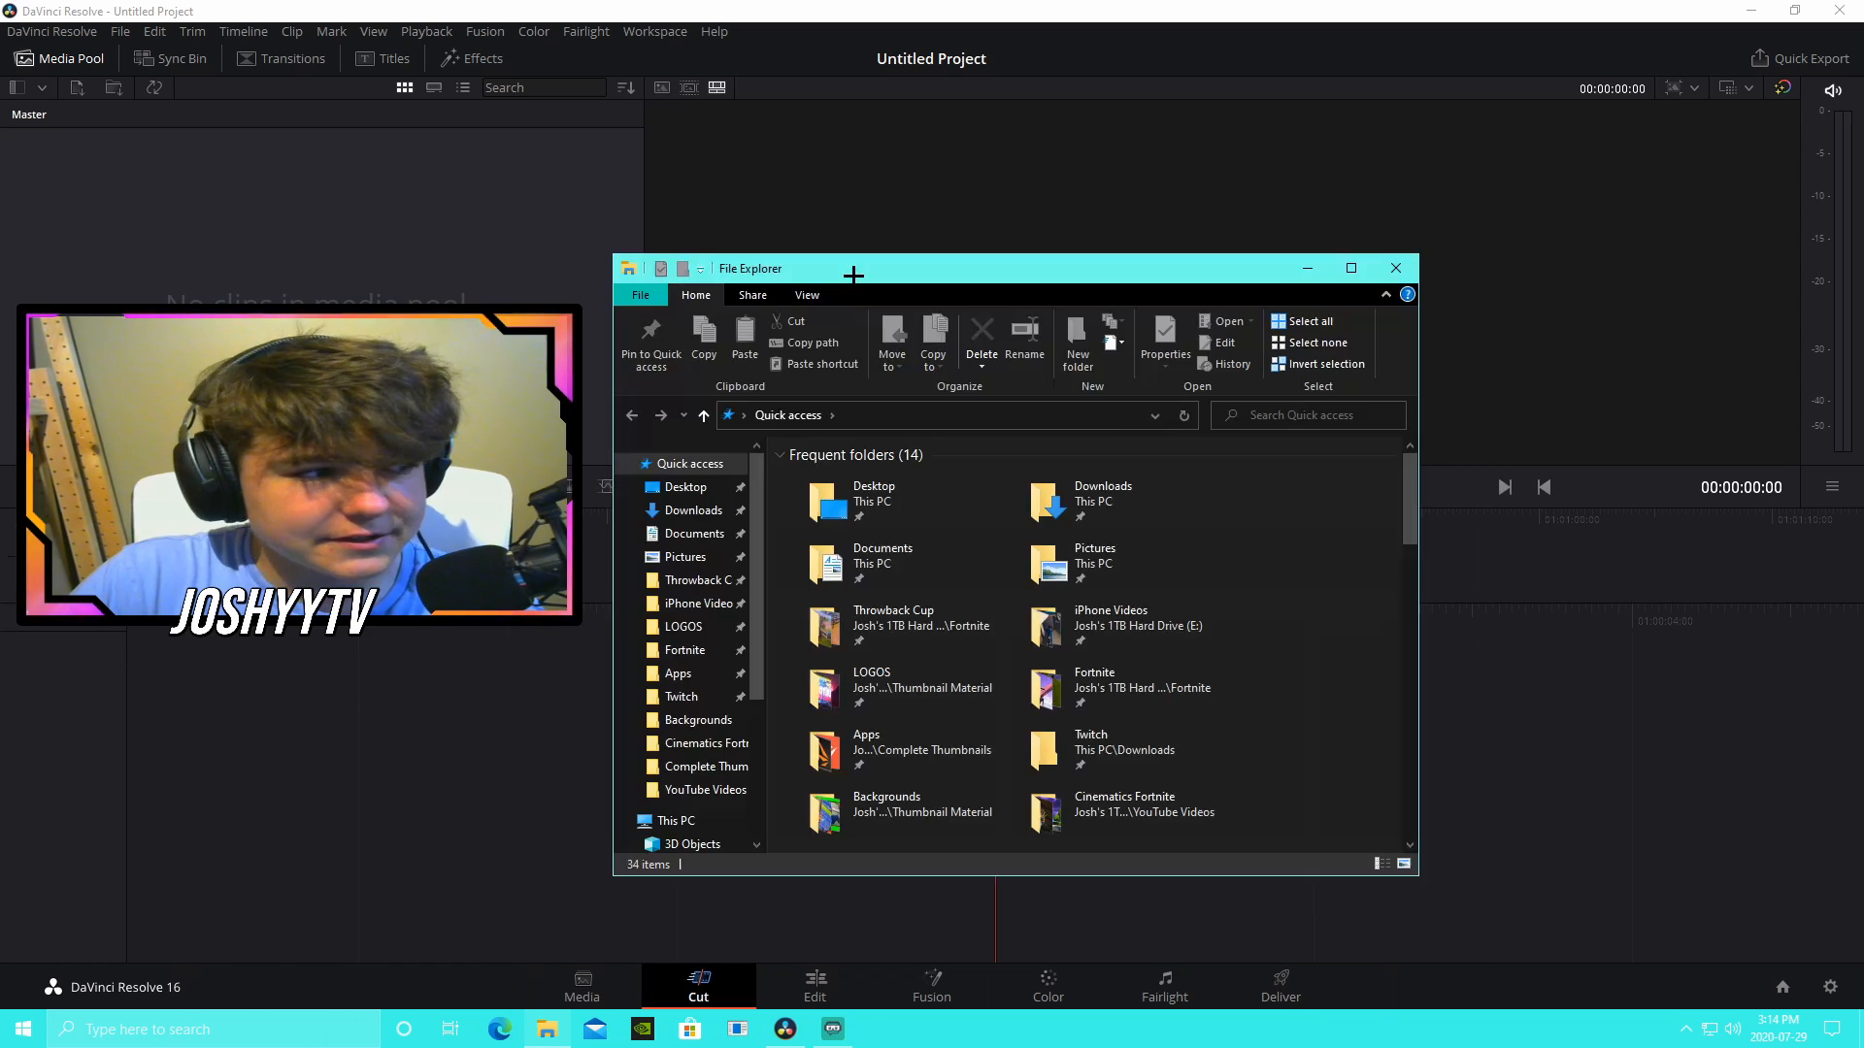
click(704, 791)
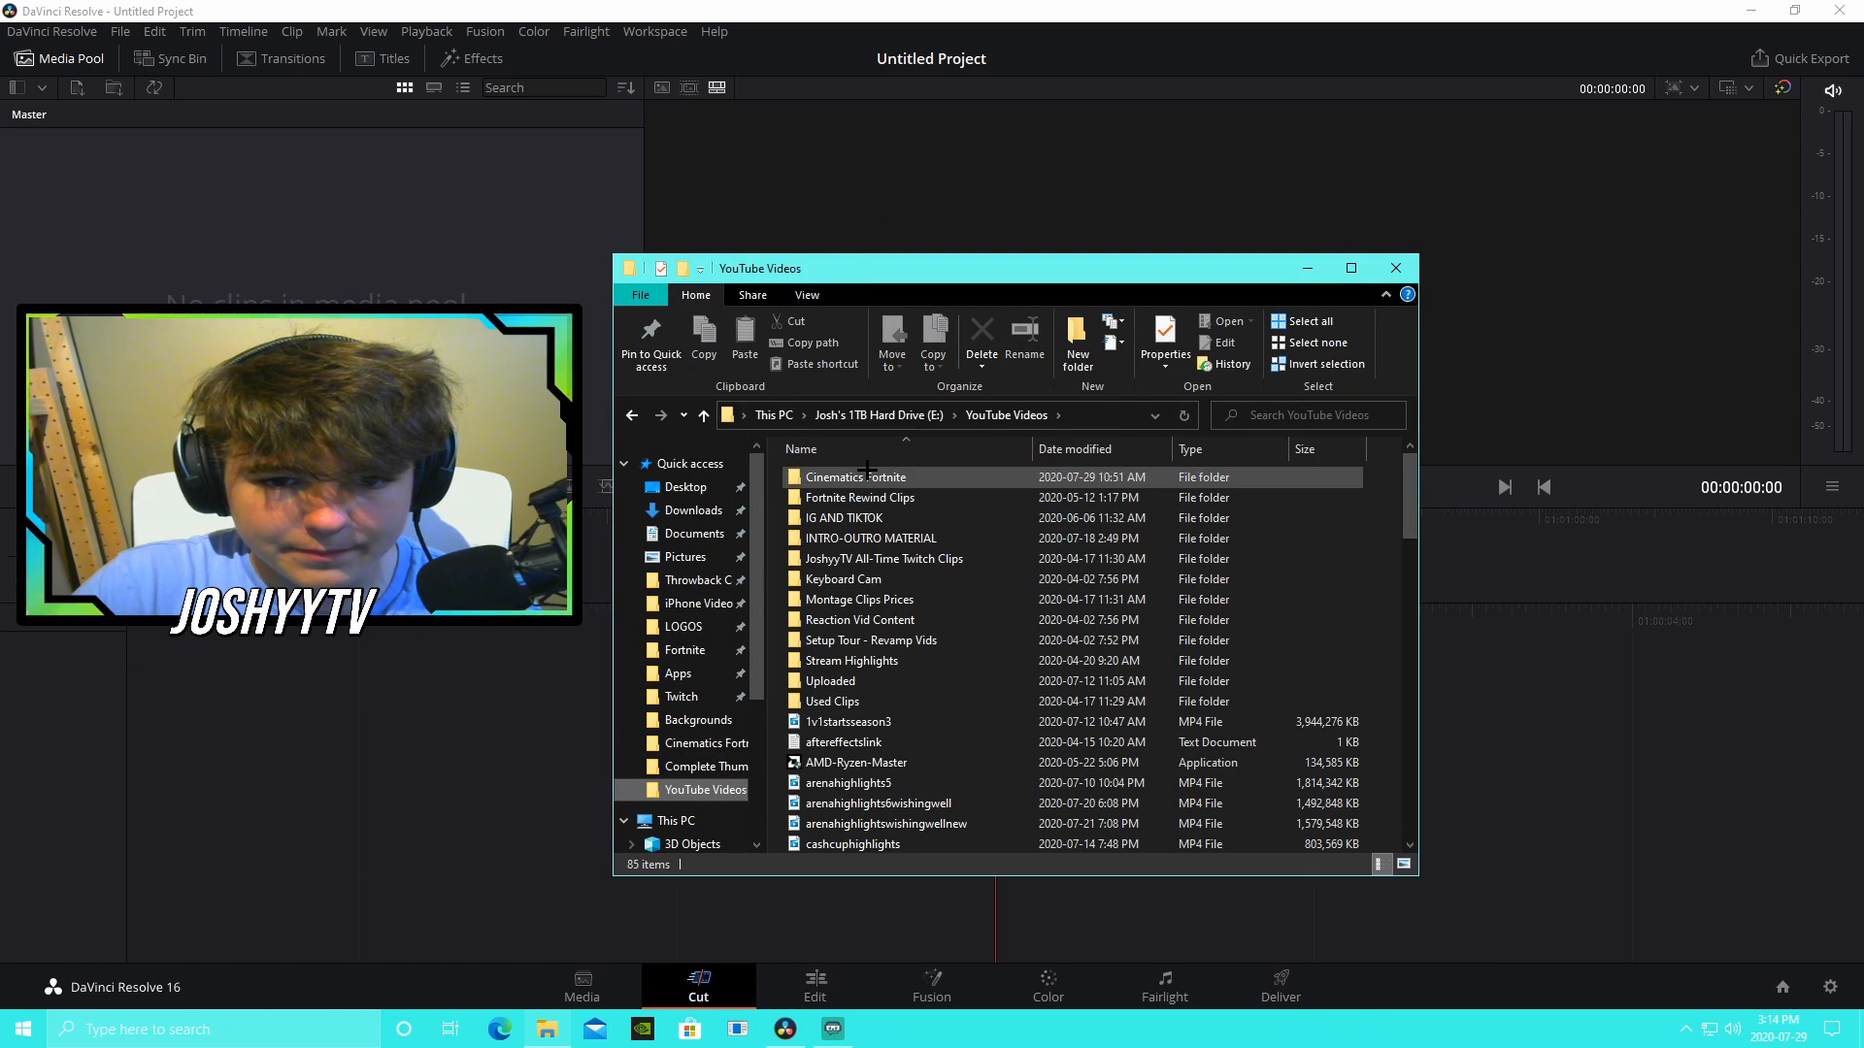
double_click(854, 479)
scroll(903, 530, down, 10)
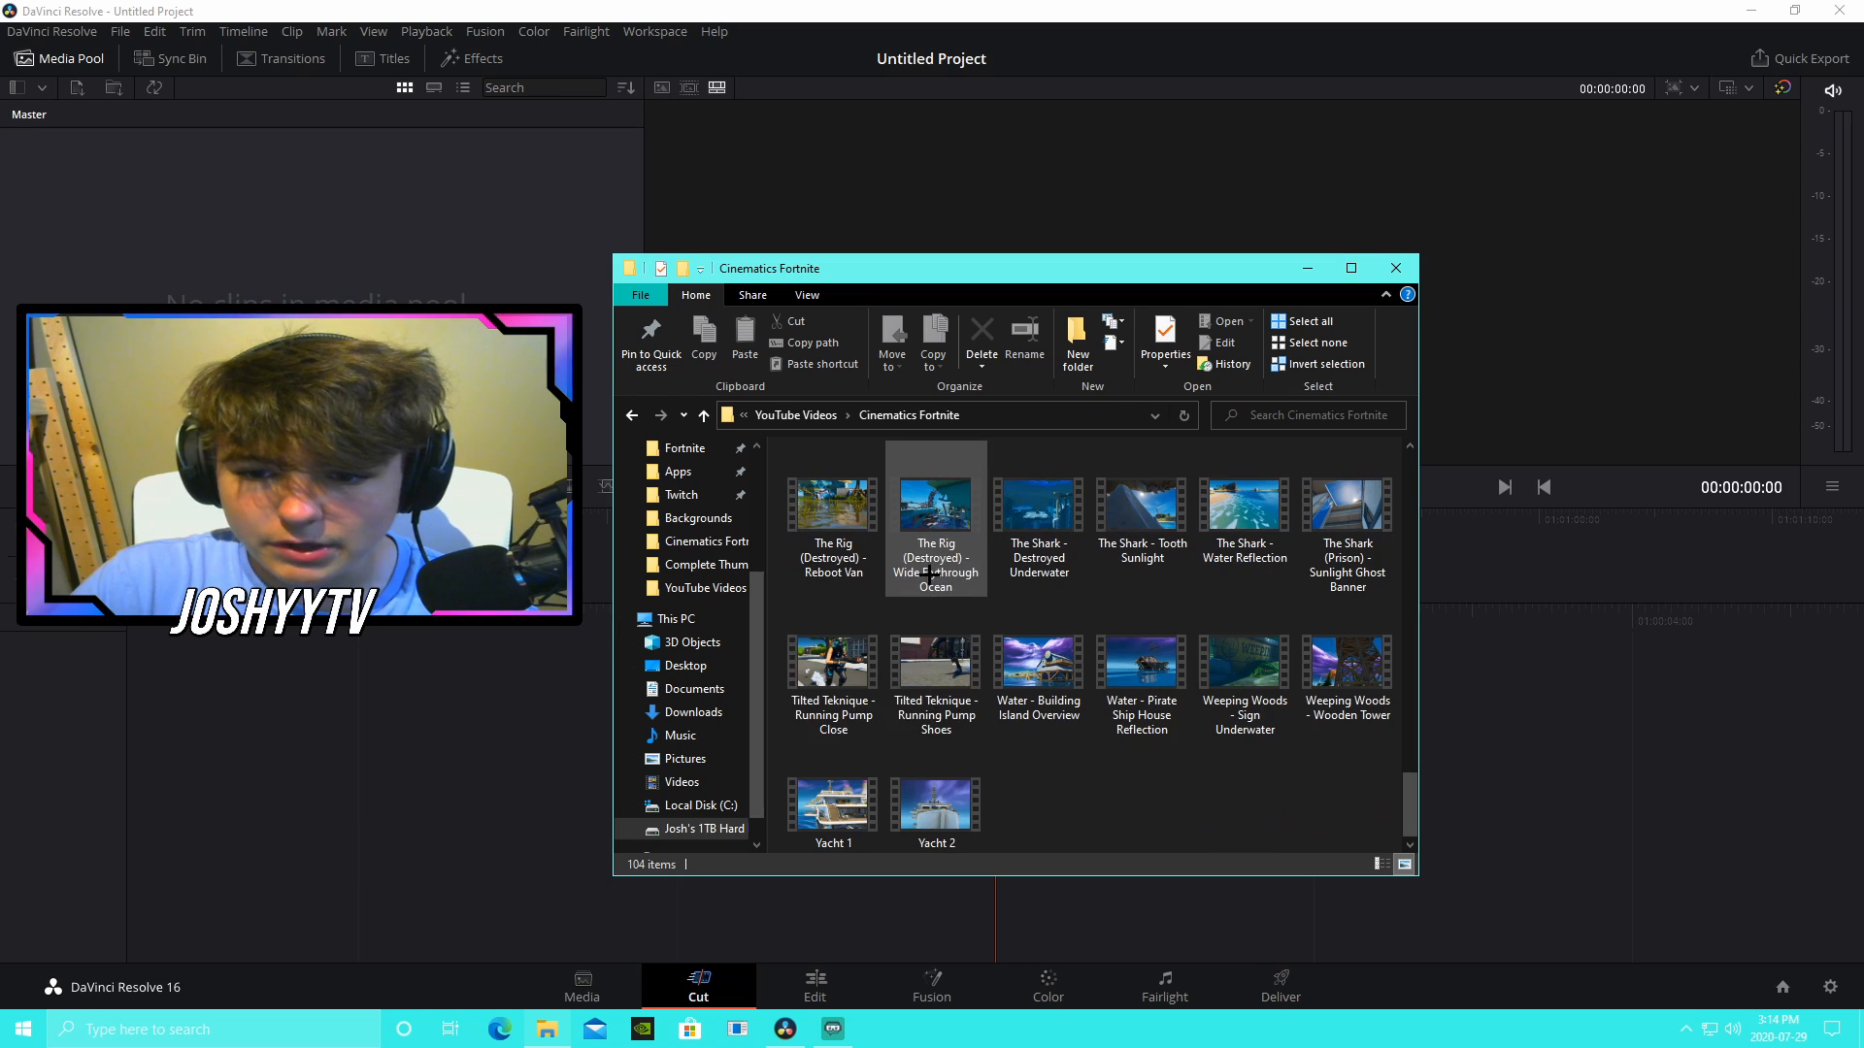
scroll(977, 723, up, 9)
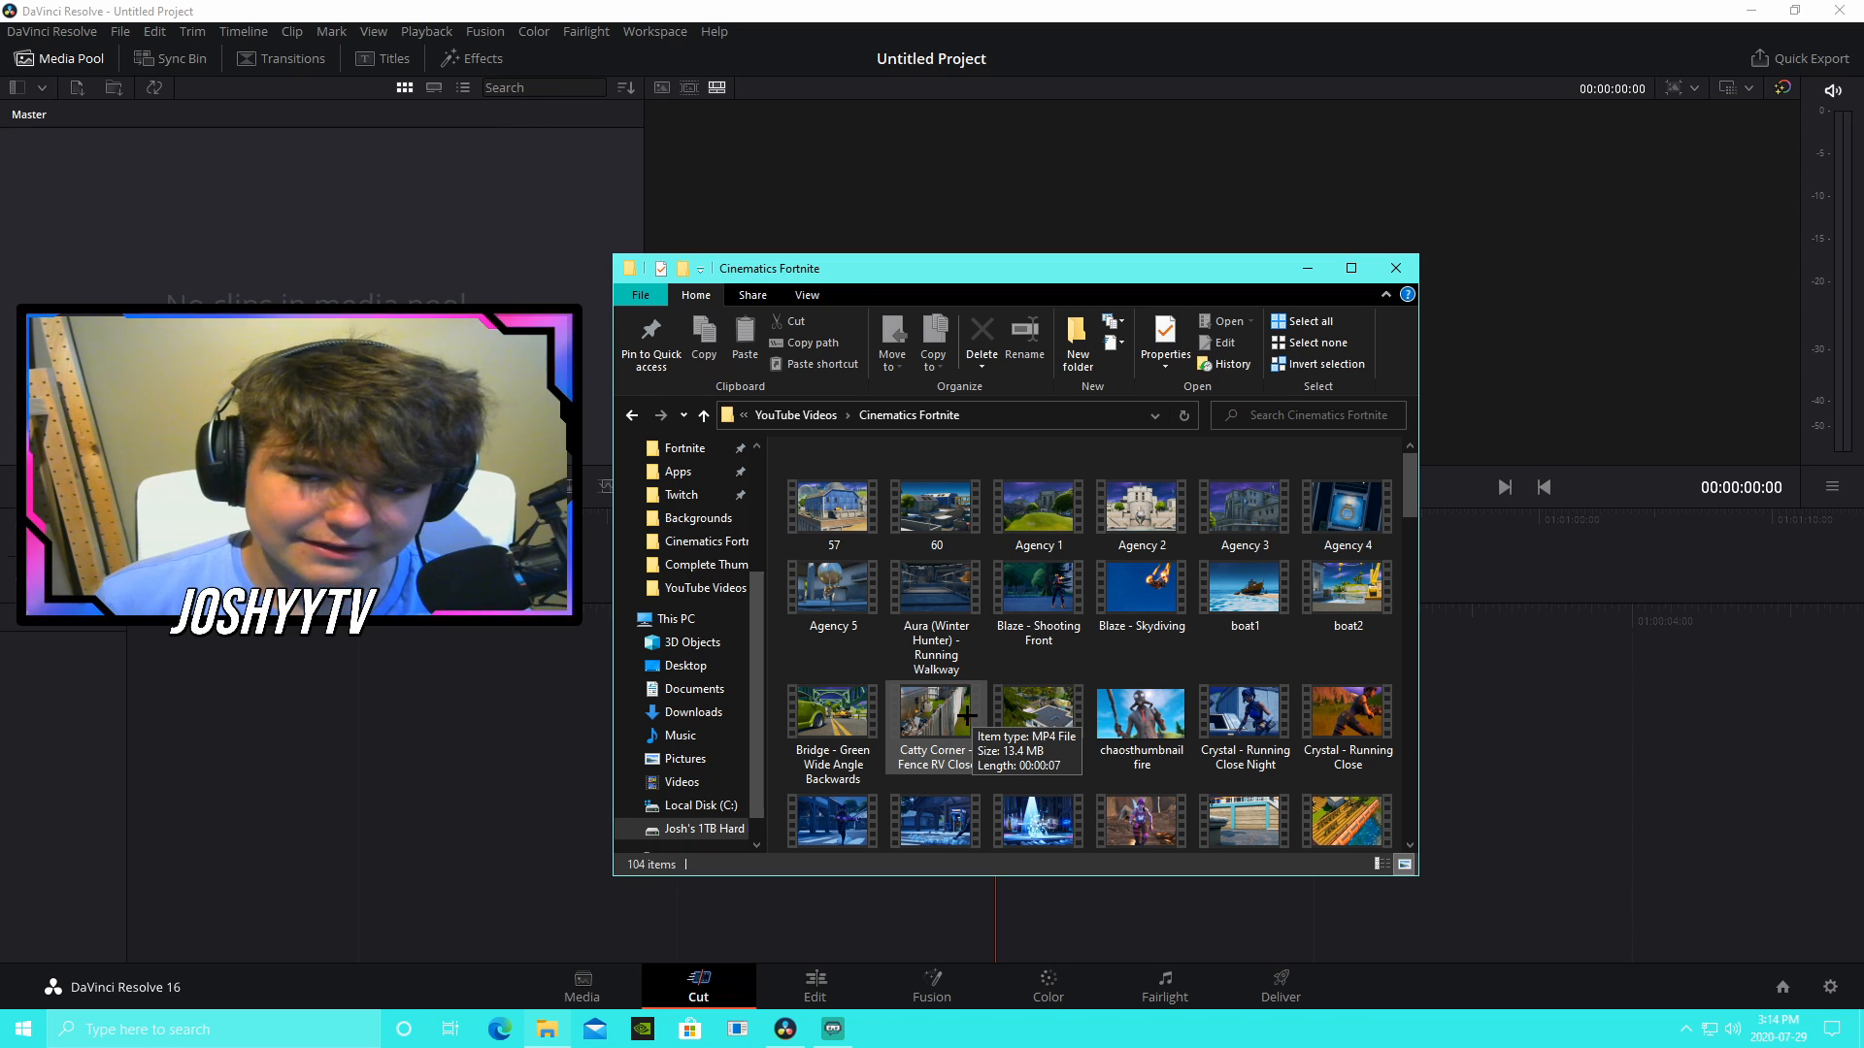
scroll(961, 718, down, 10)
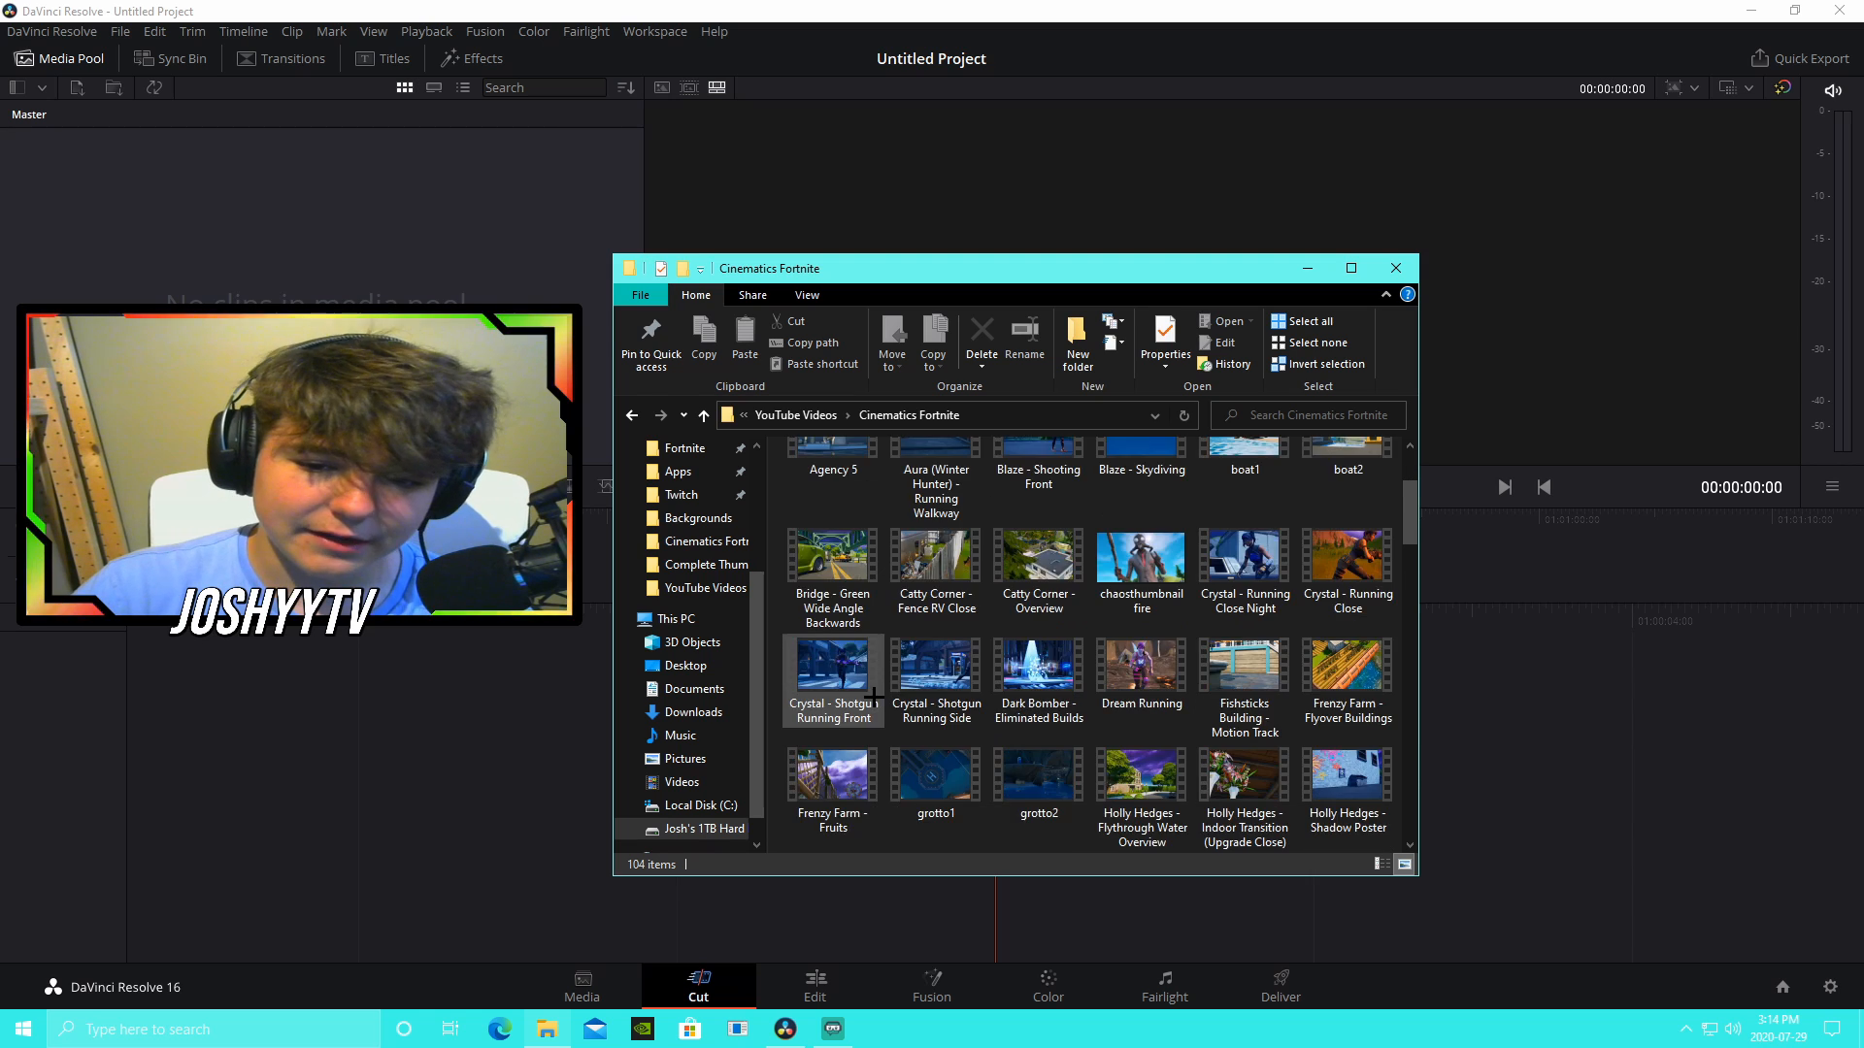
scroll(947, 723, down, 5)
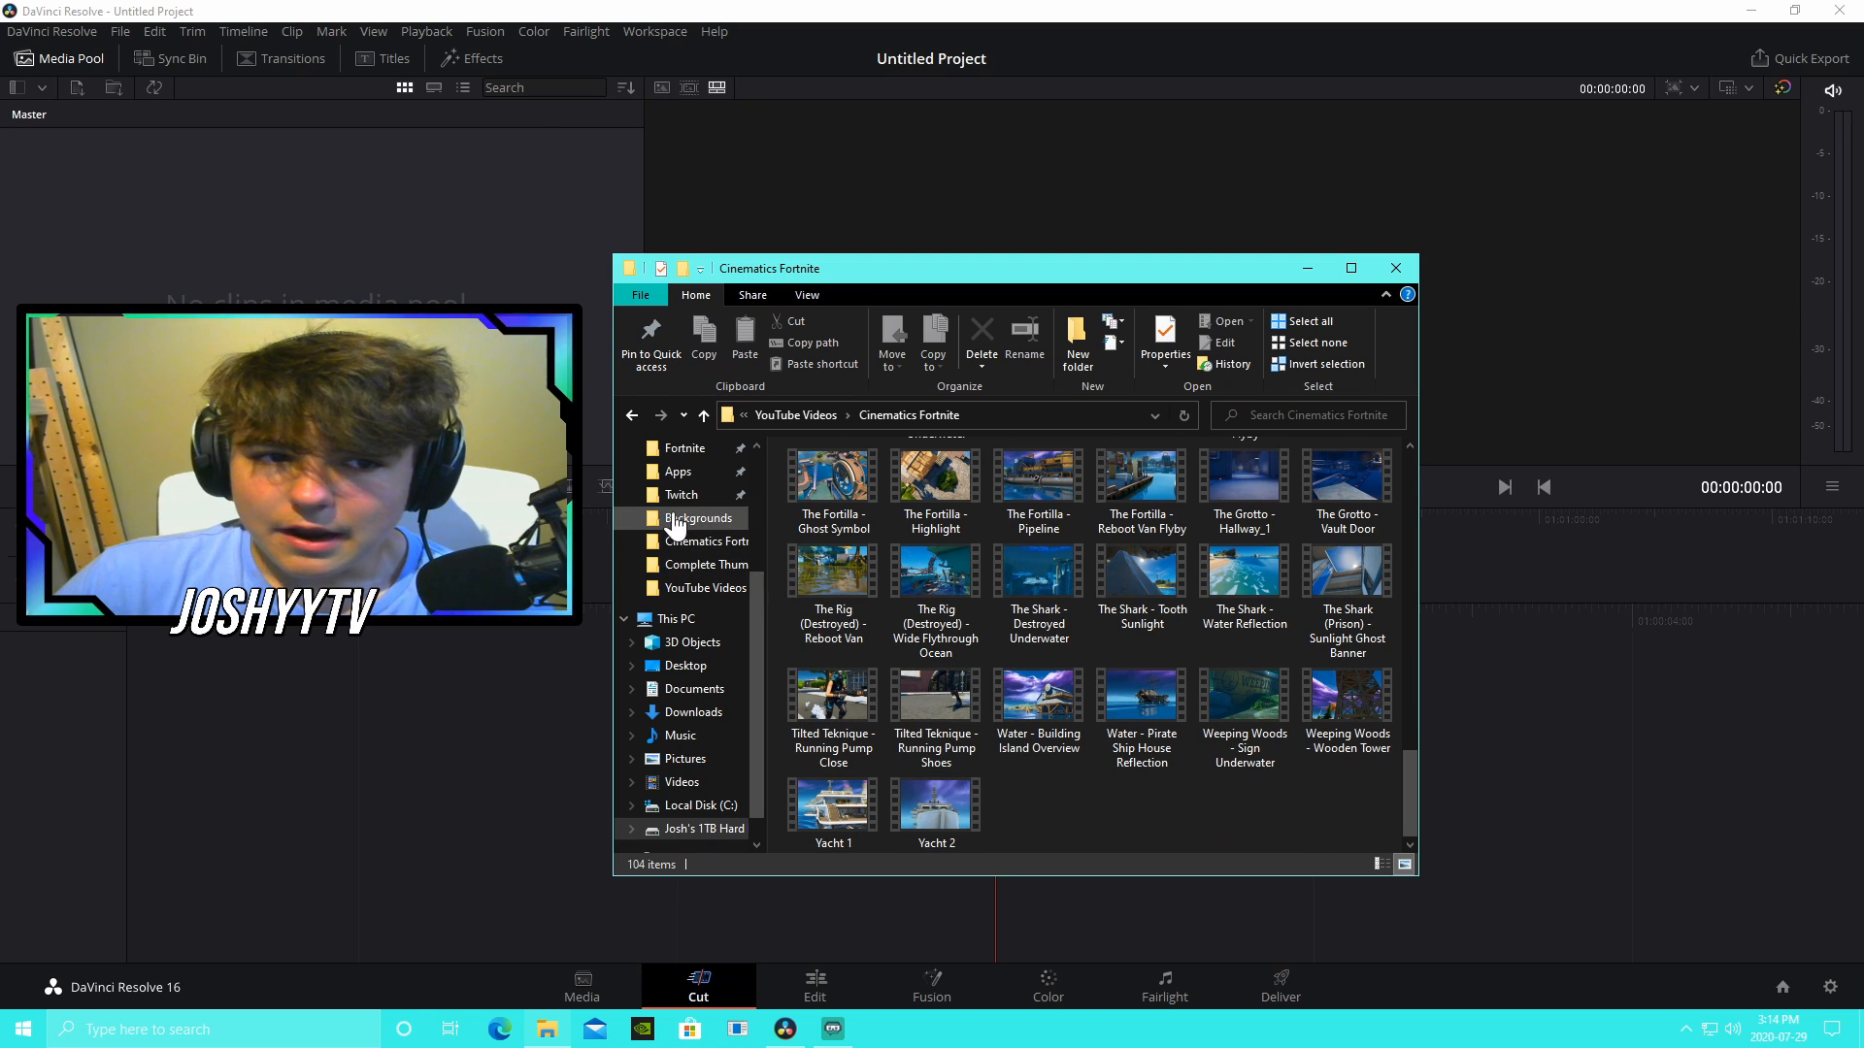
Step: Change the project's timeline frame rate from 24 to 60 fps in Project Settings and save
click(155, 31)
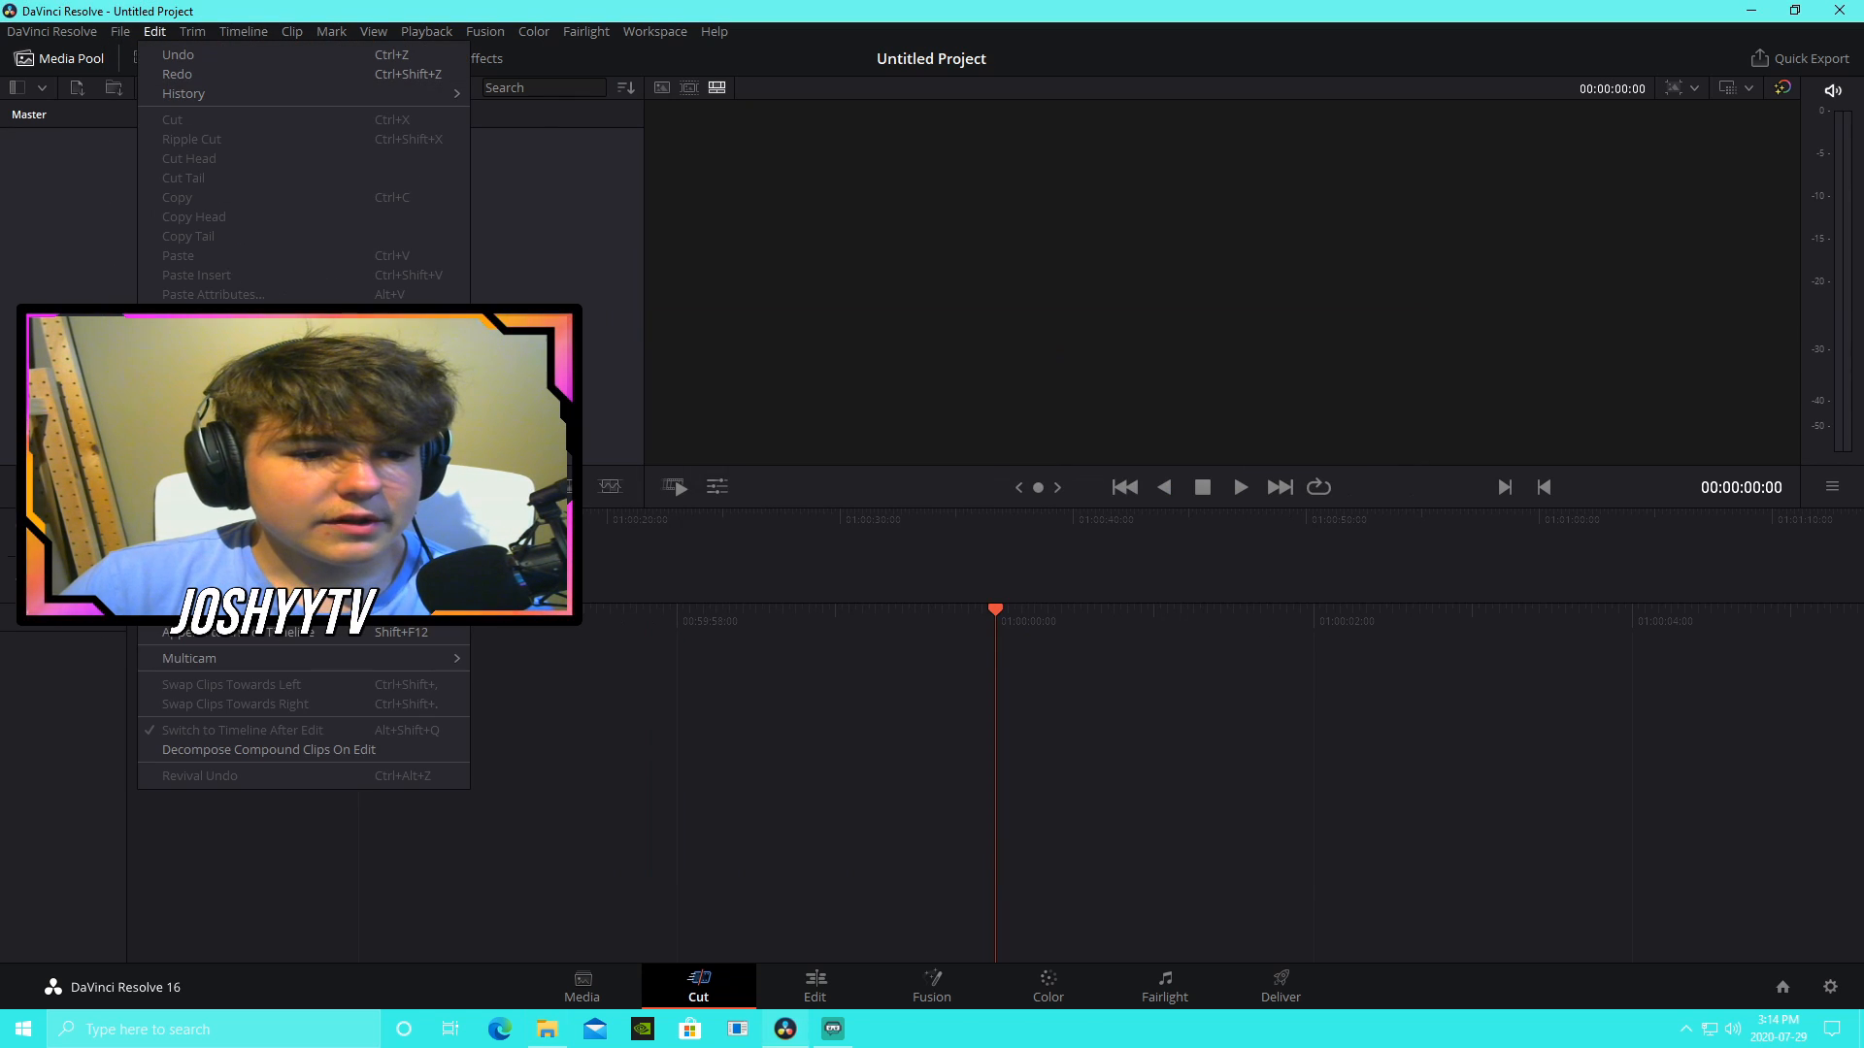
mouse_move(120, 31)
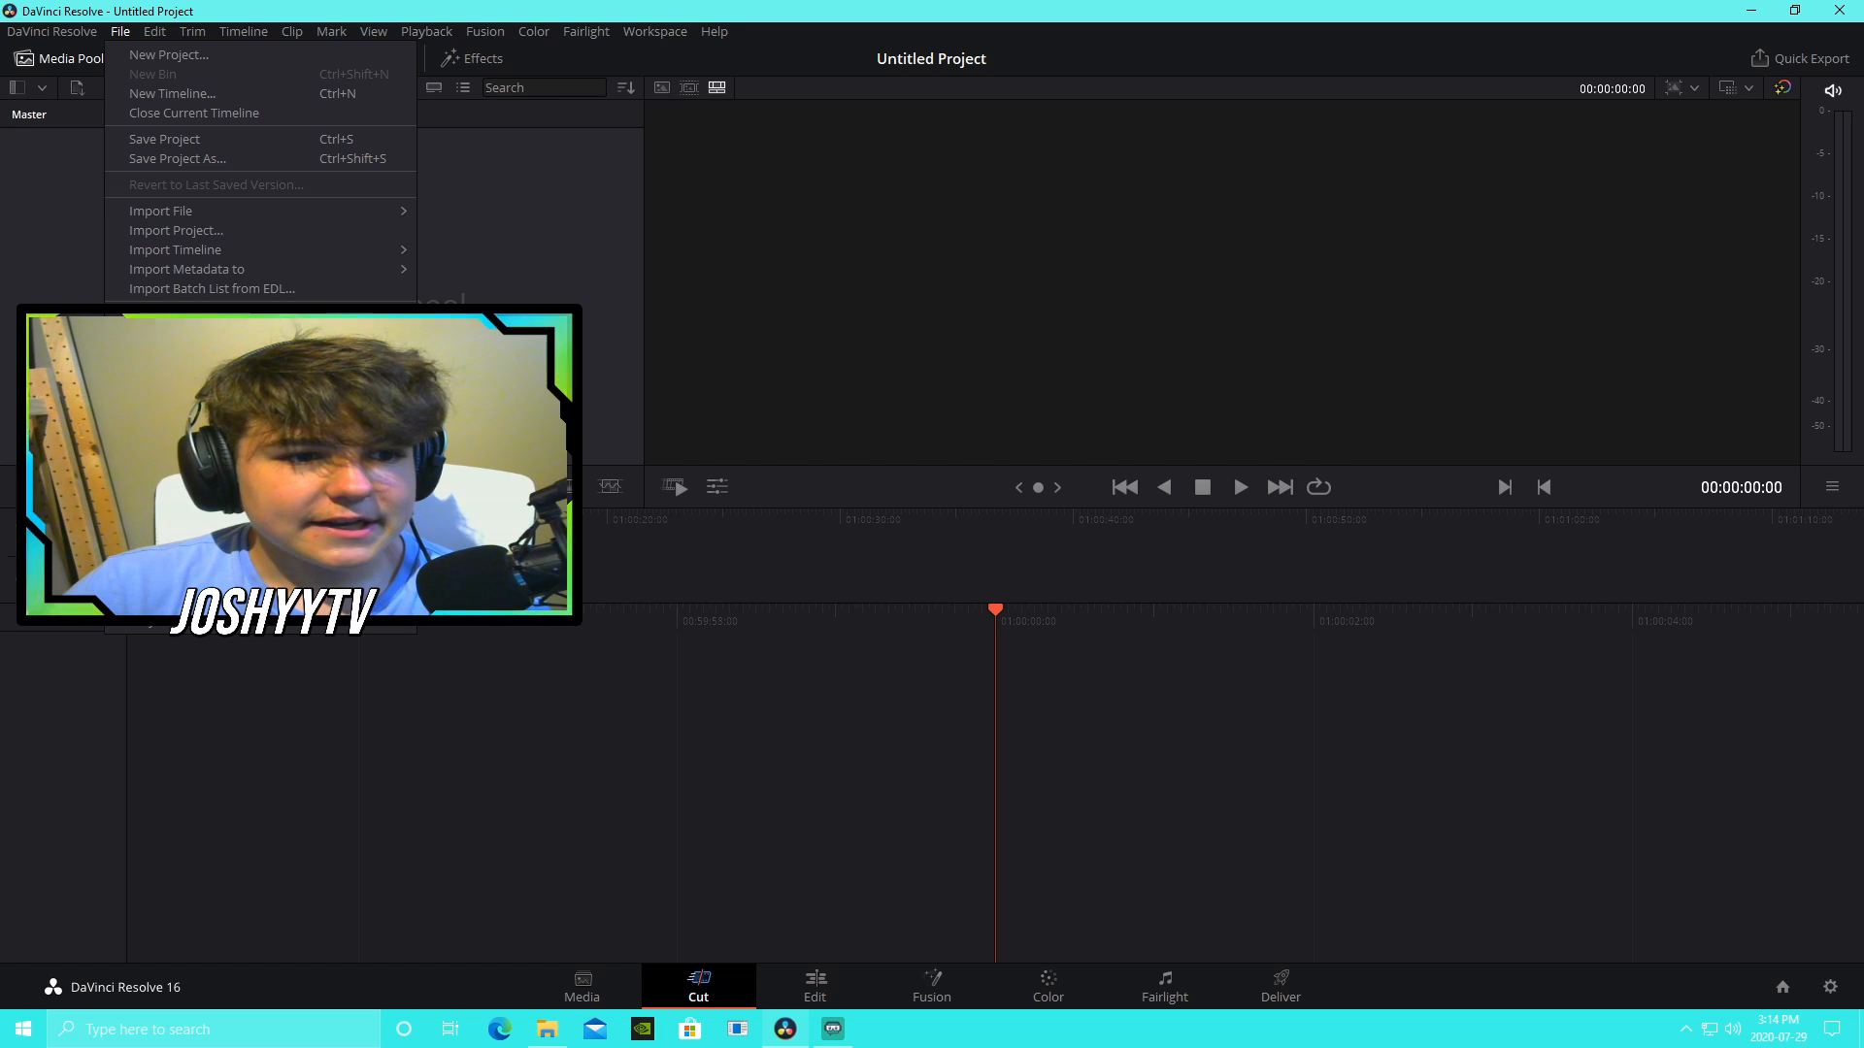
click(184, 576)
click(924, 351)
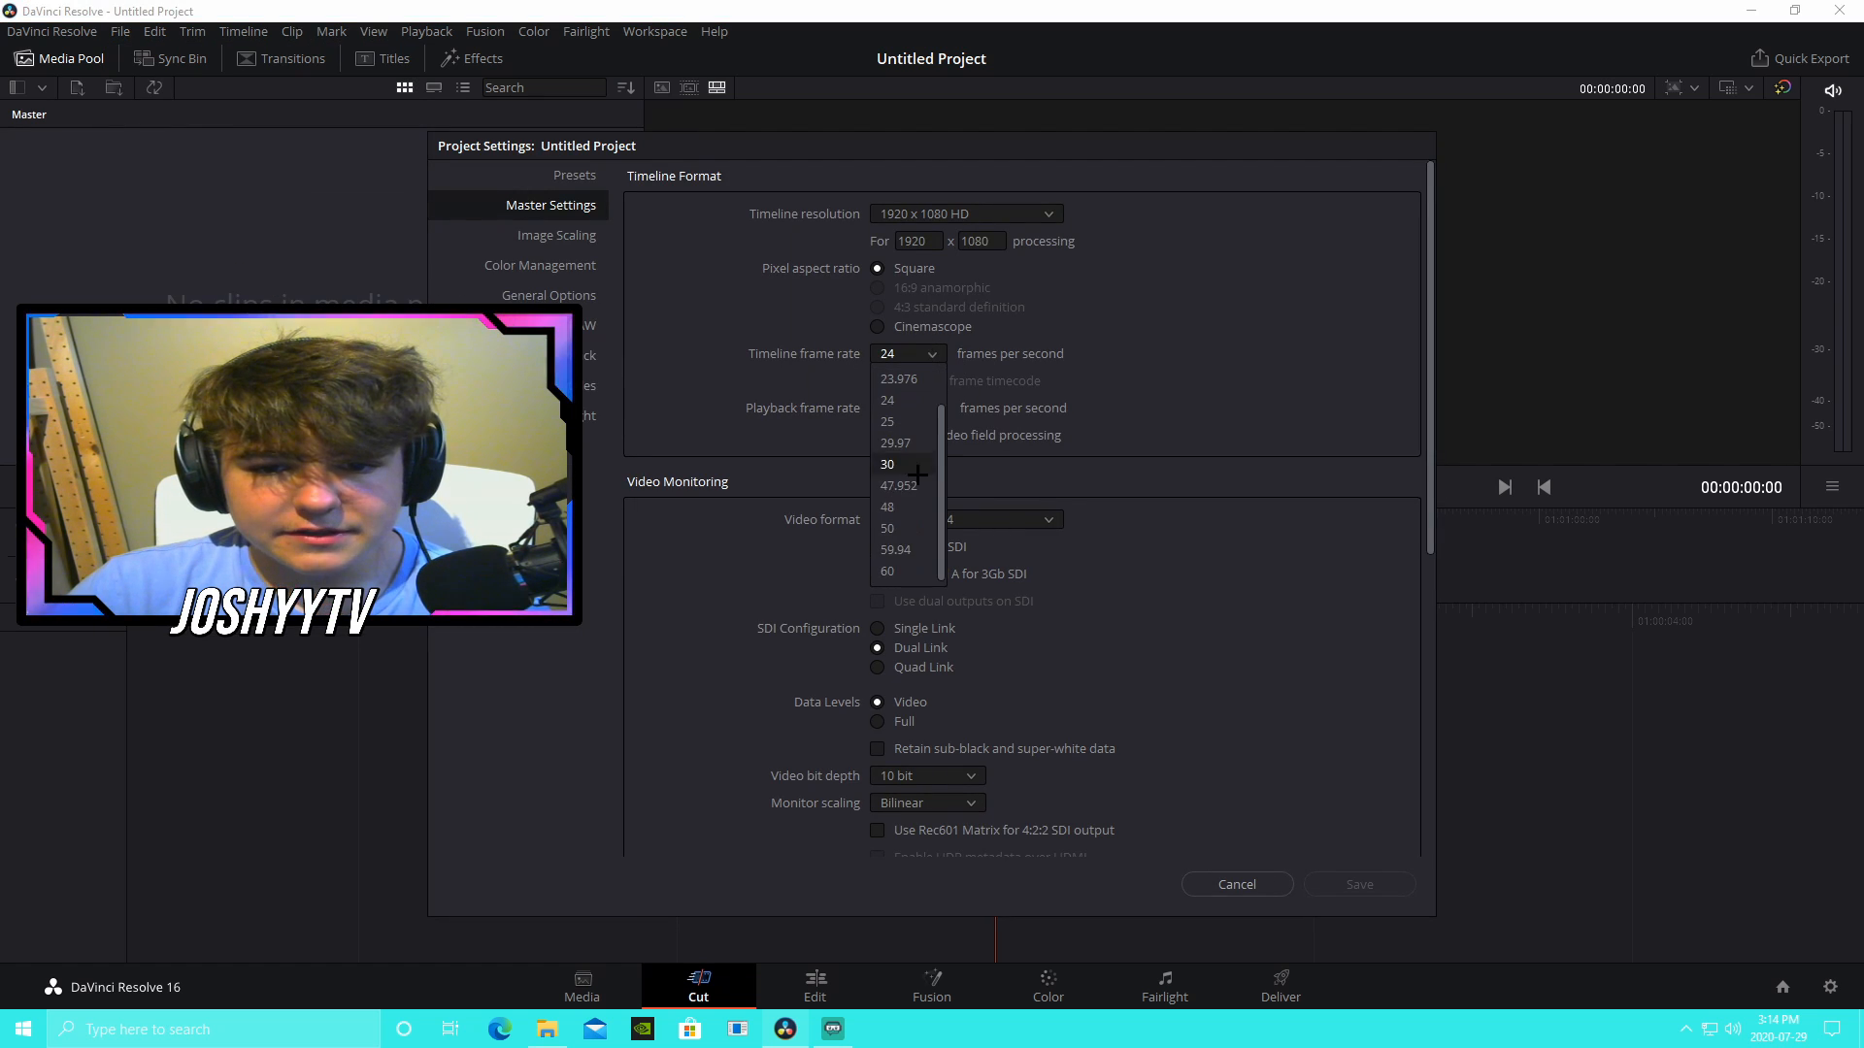
click(899, 563)
drag(897, 408, 811, 393)
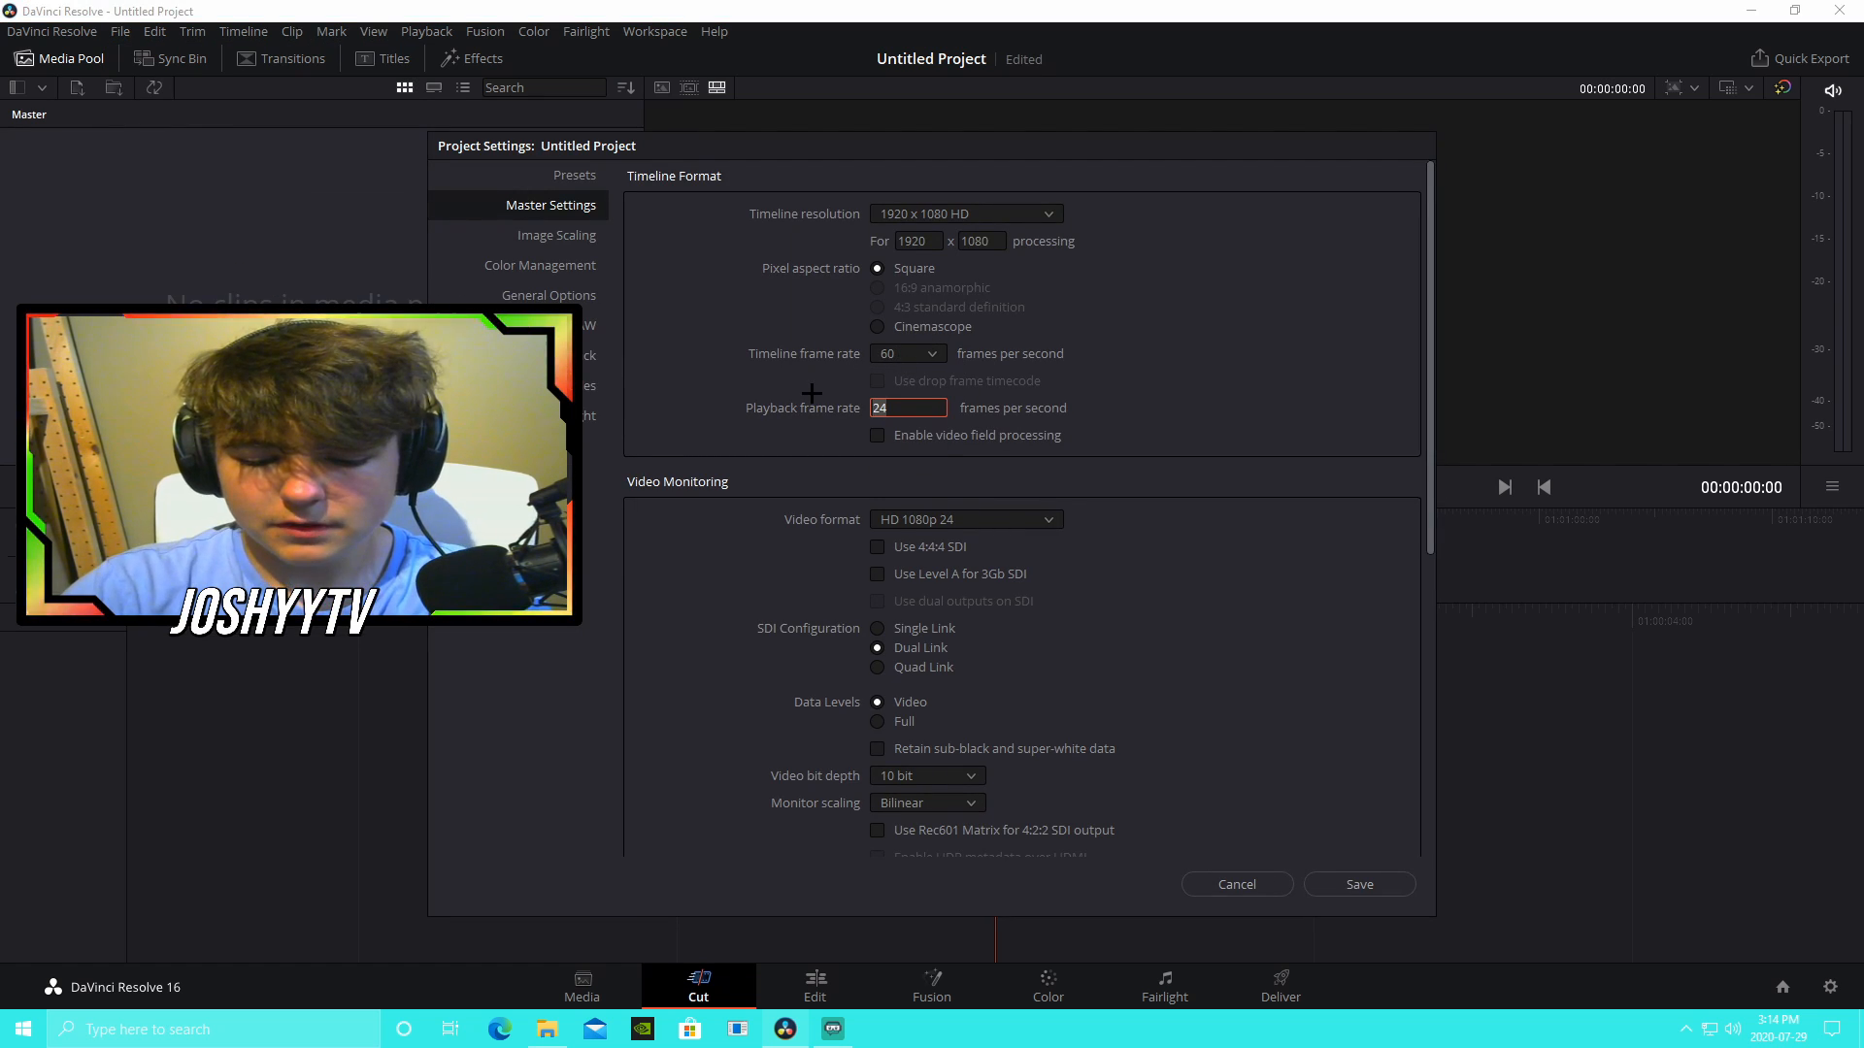
click(1348, 887)
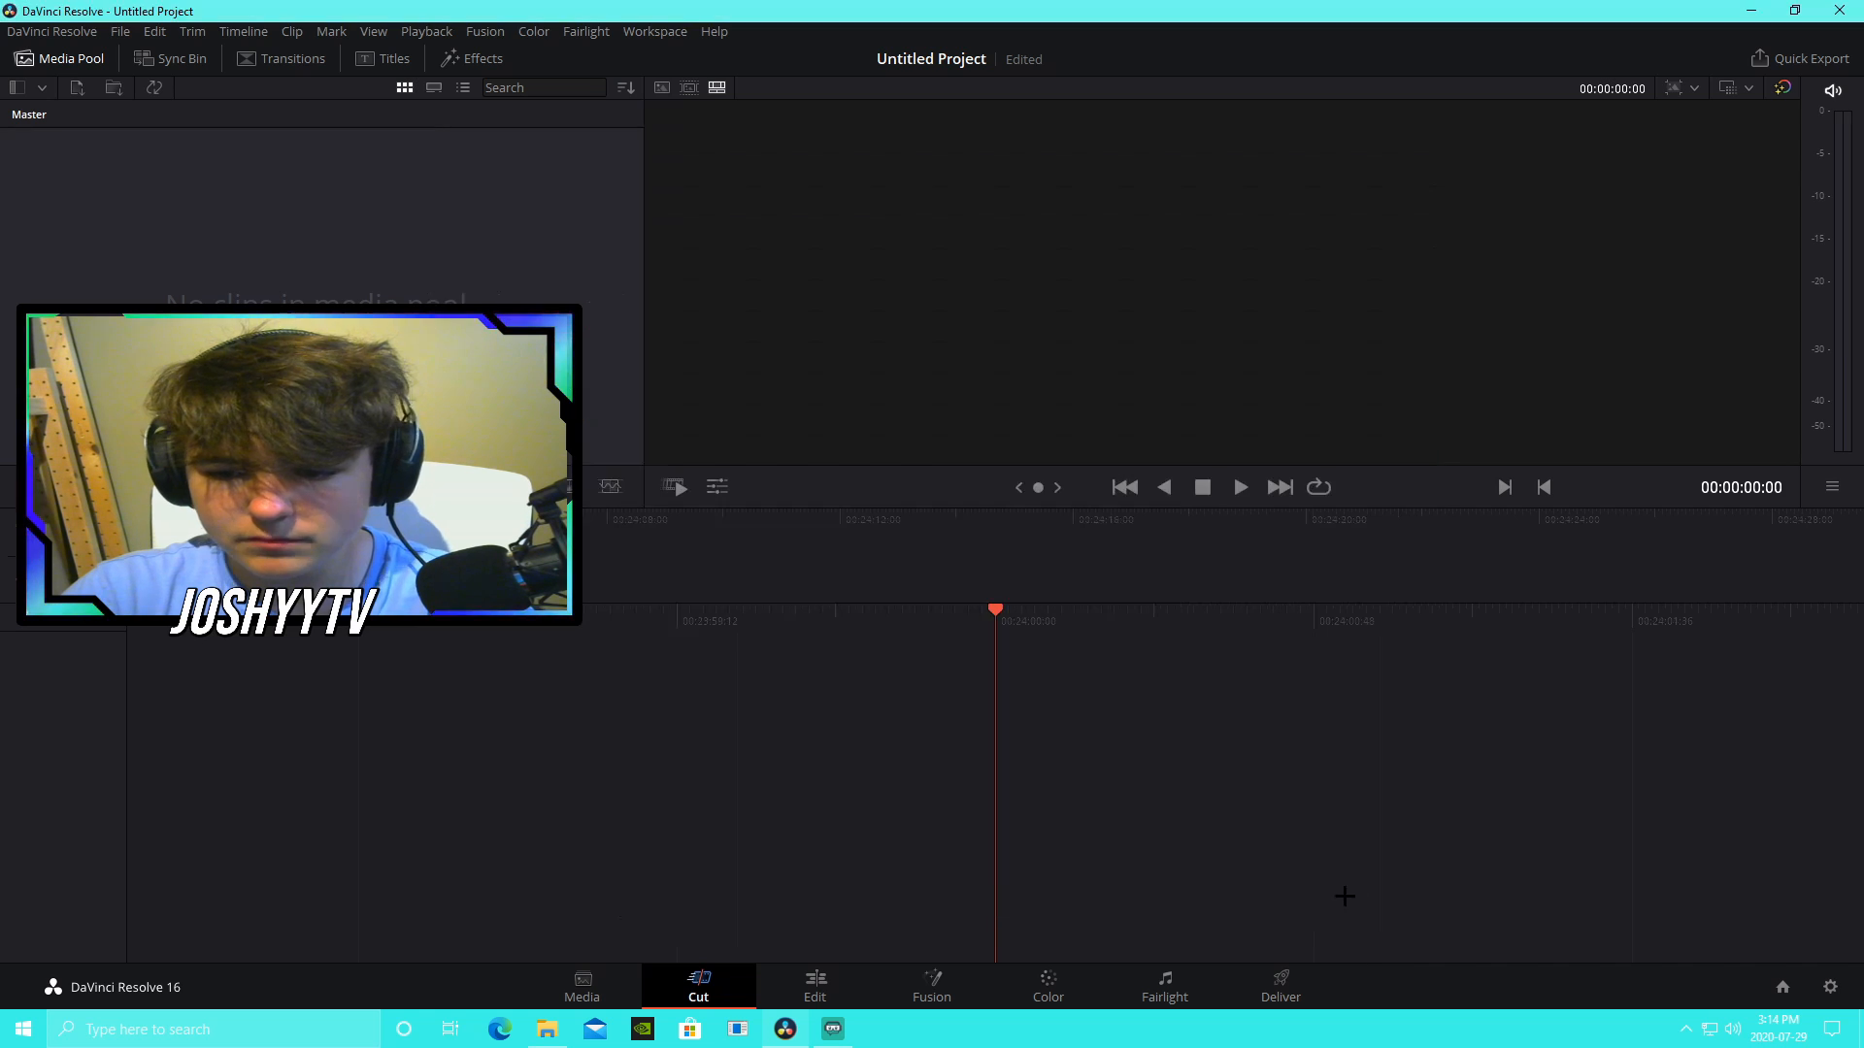
Step: Import the Risky Reels - Flythrough and Risky Reels - Sign clips into the Resolve media pool
click(545, 1027)
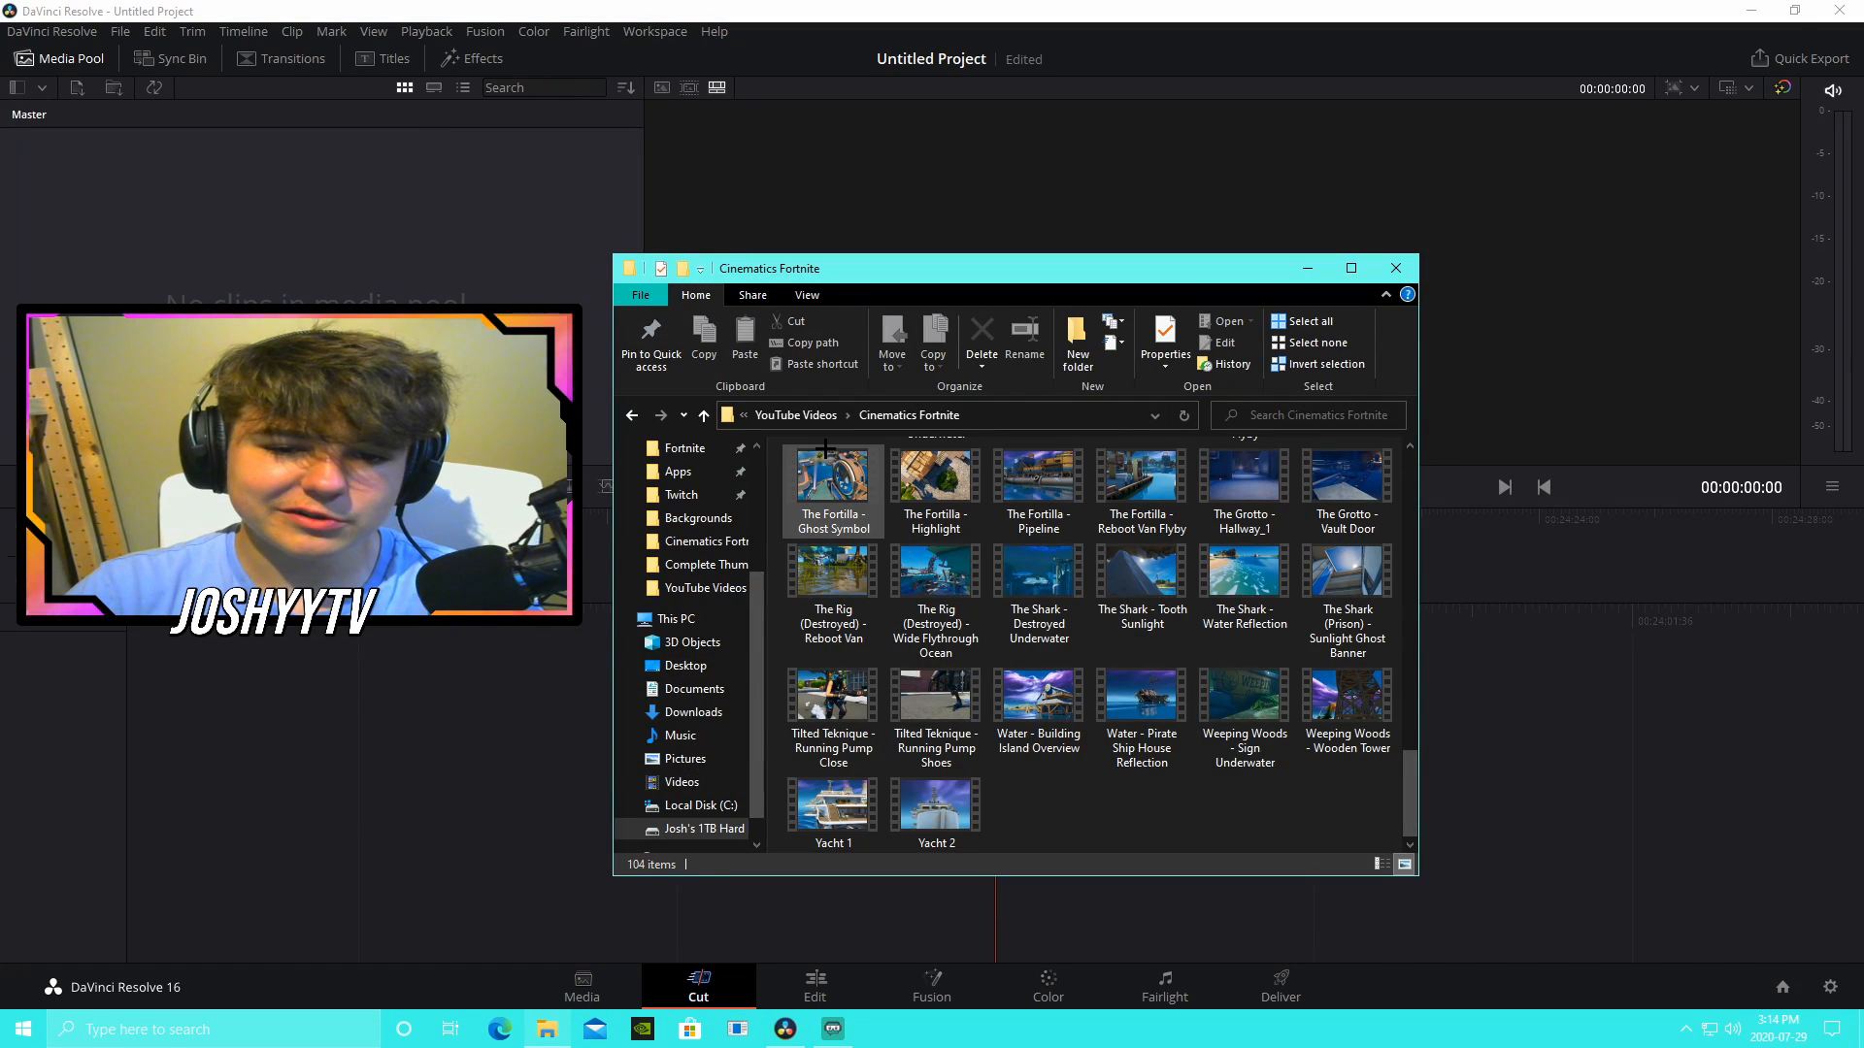
scroll(996, 656, up, 10)
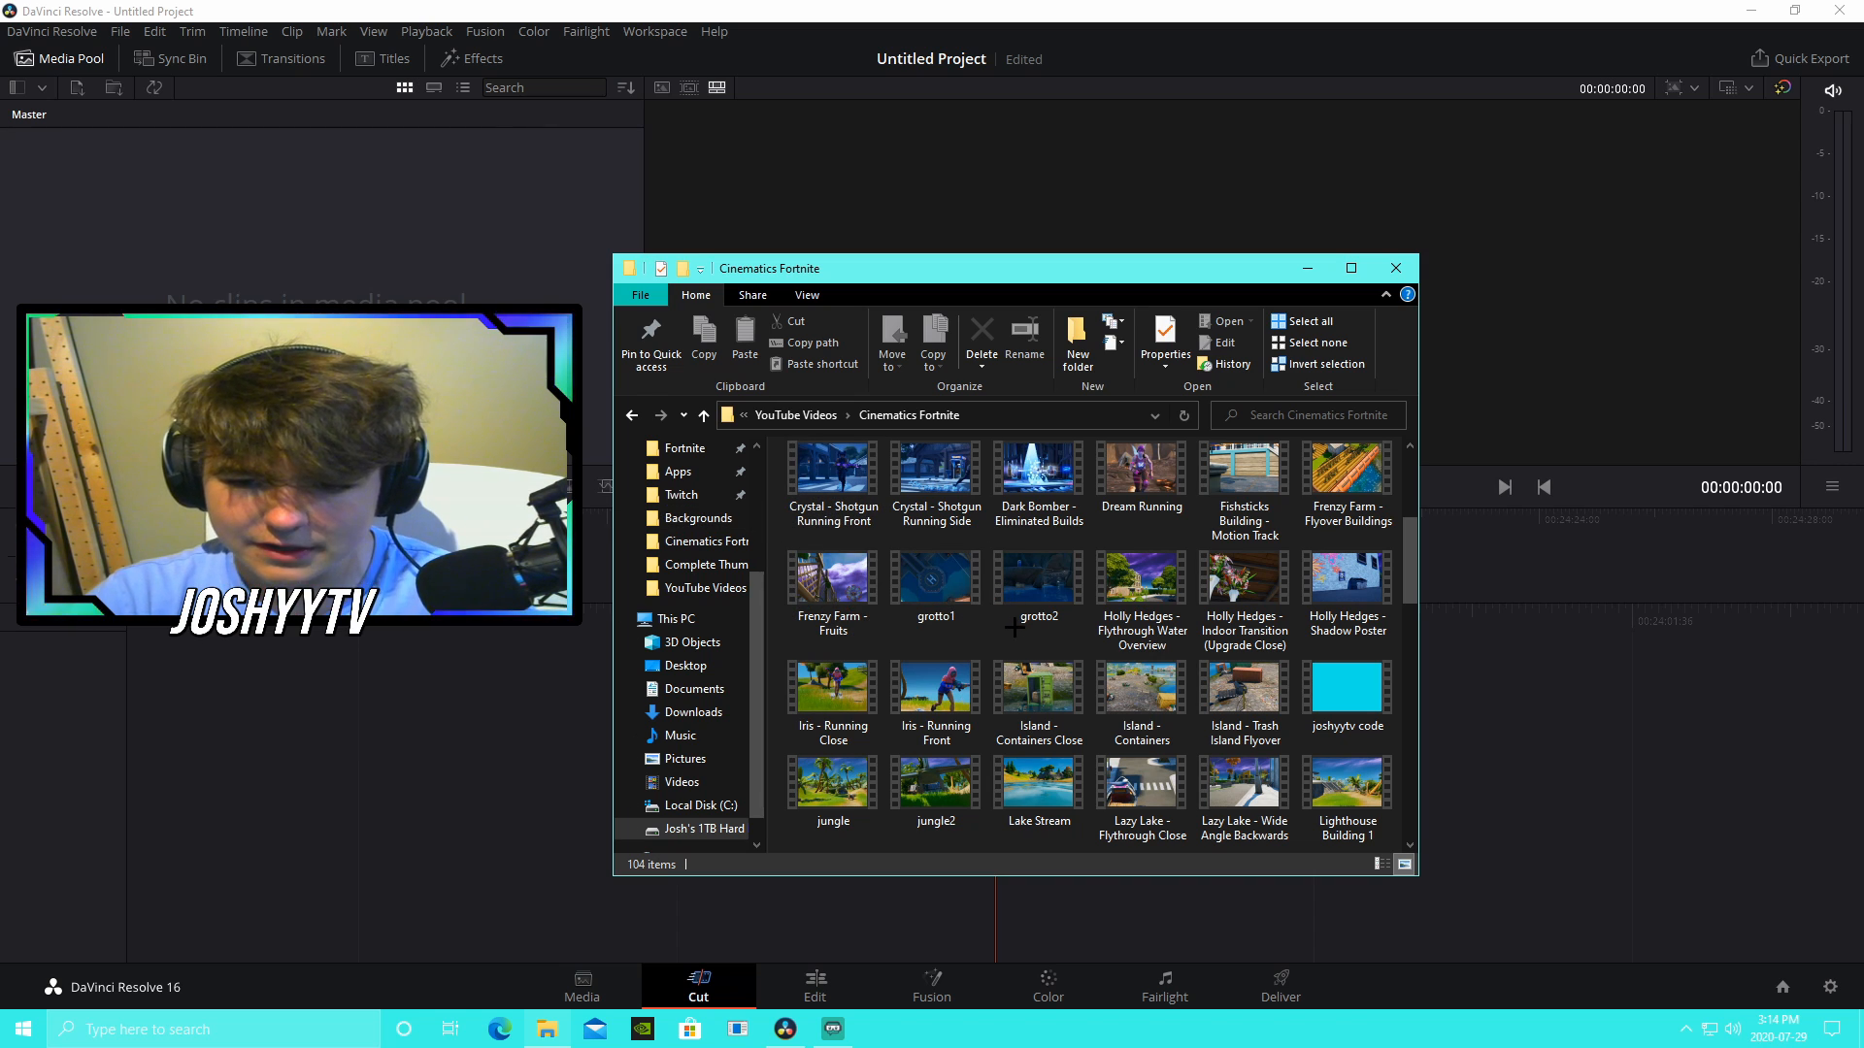
scroll(1142, 631, down, 10)
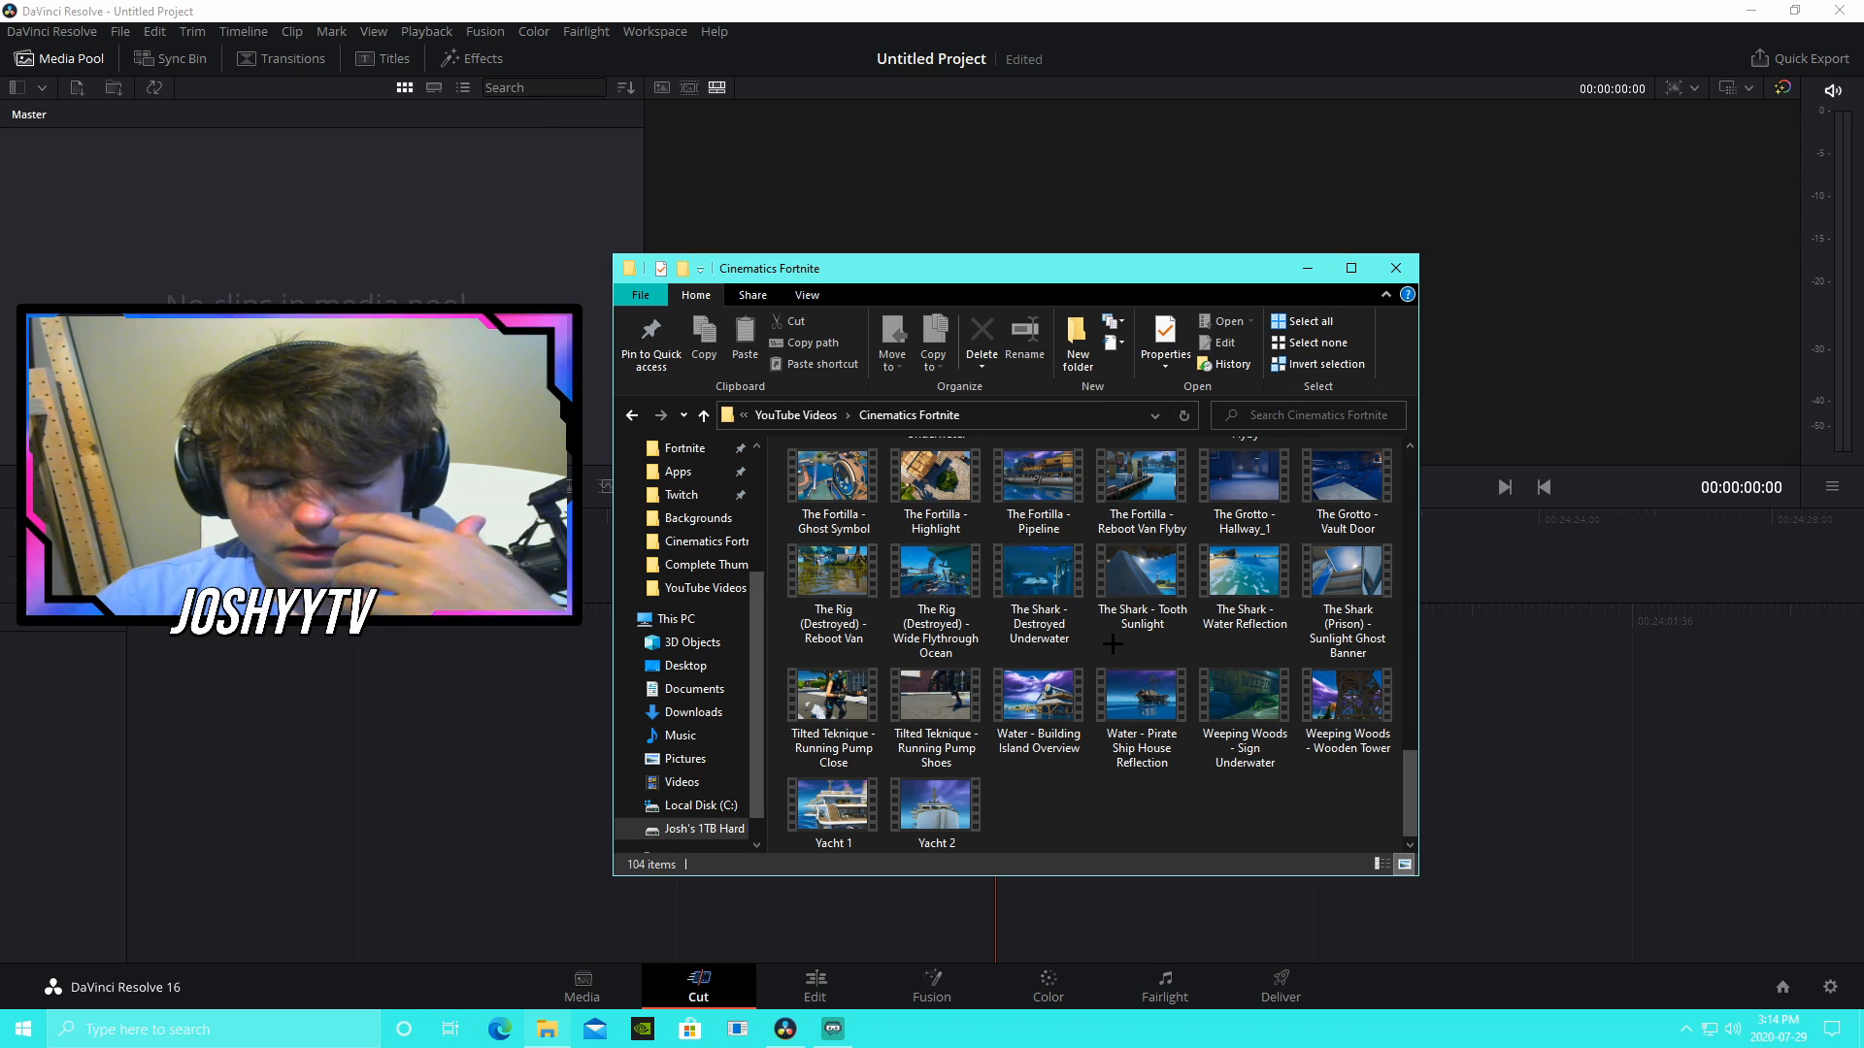
scroll(1067, 621, up, 8)
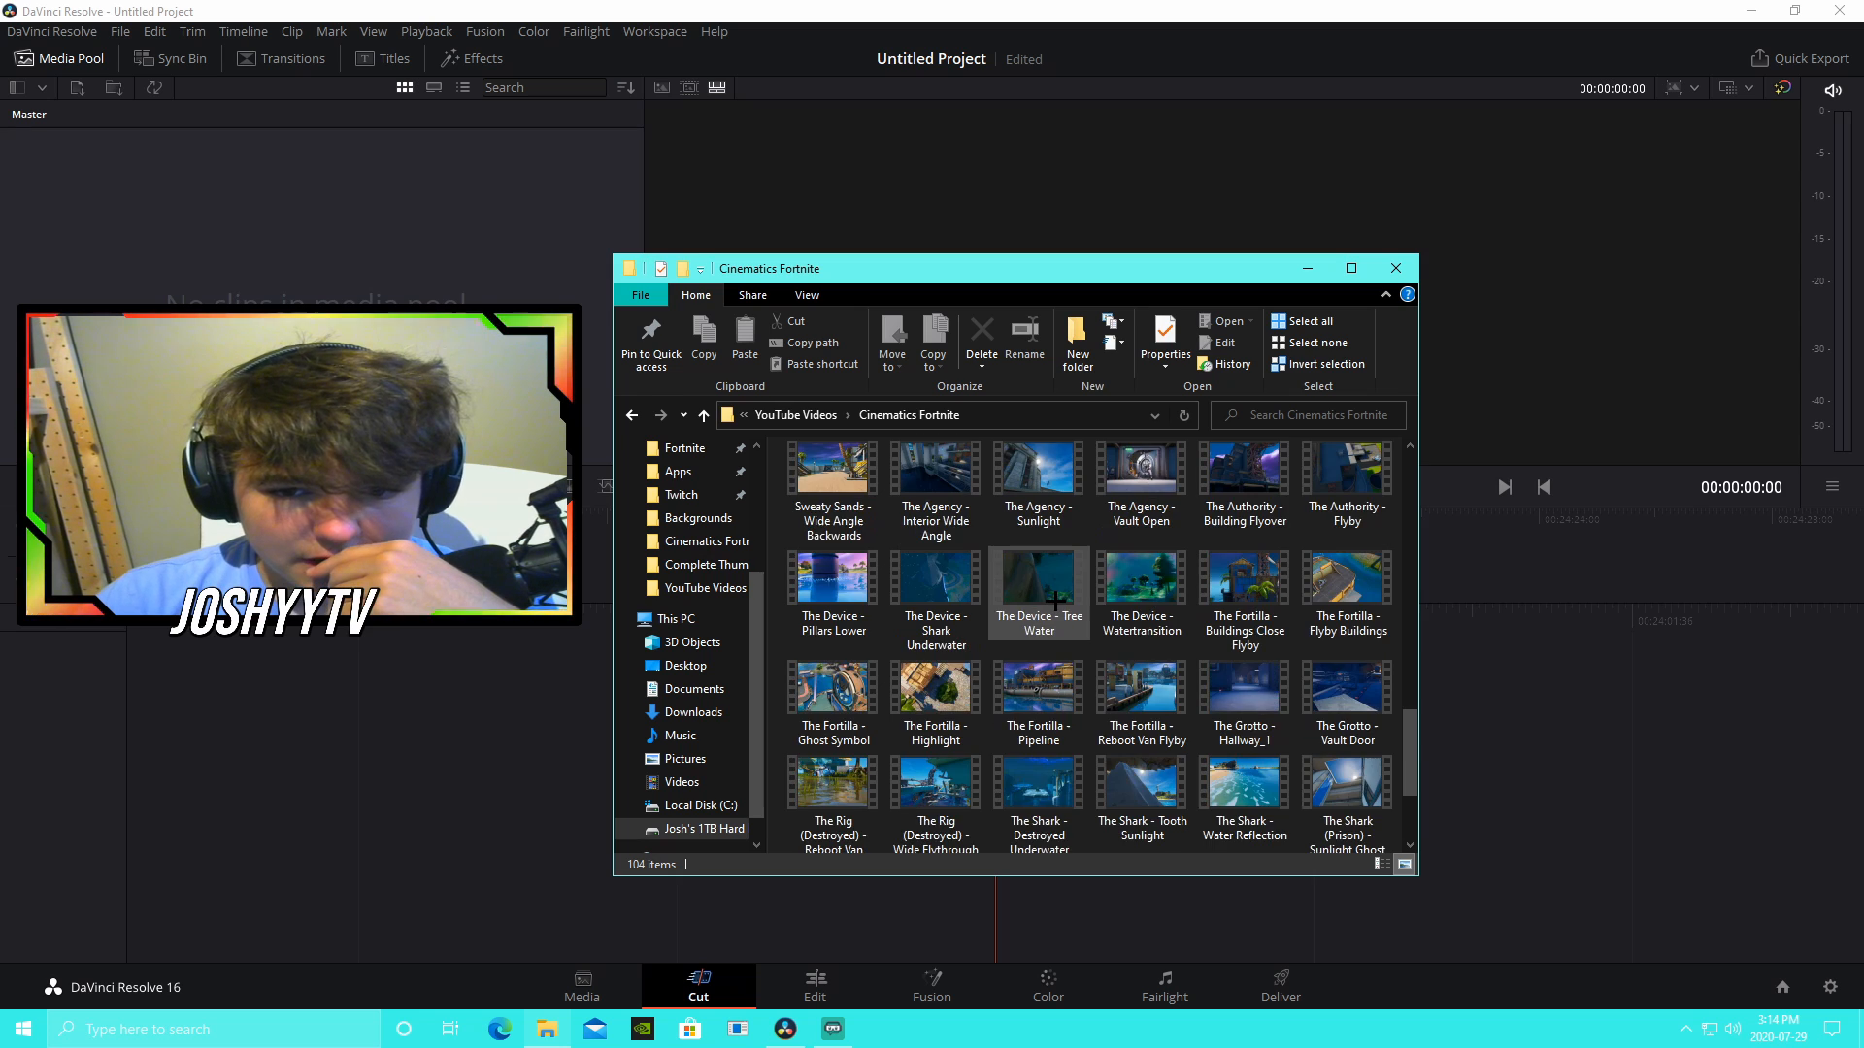
scroll(1068, 622, down, 1)
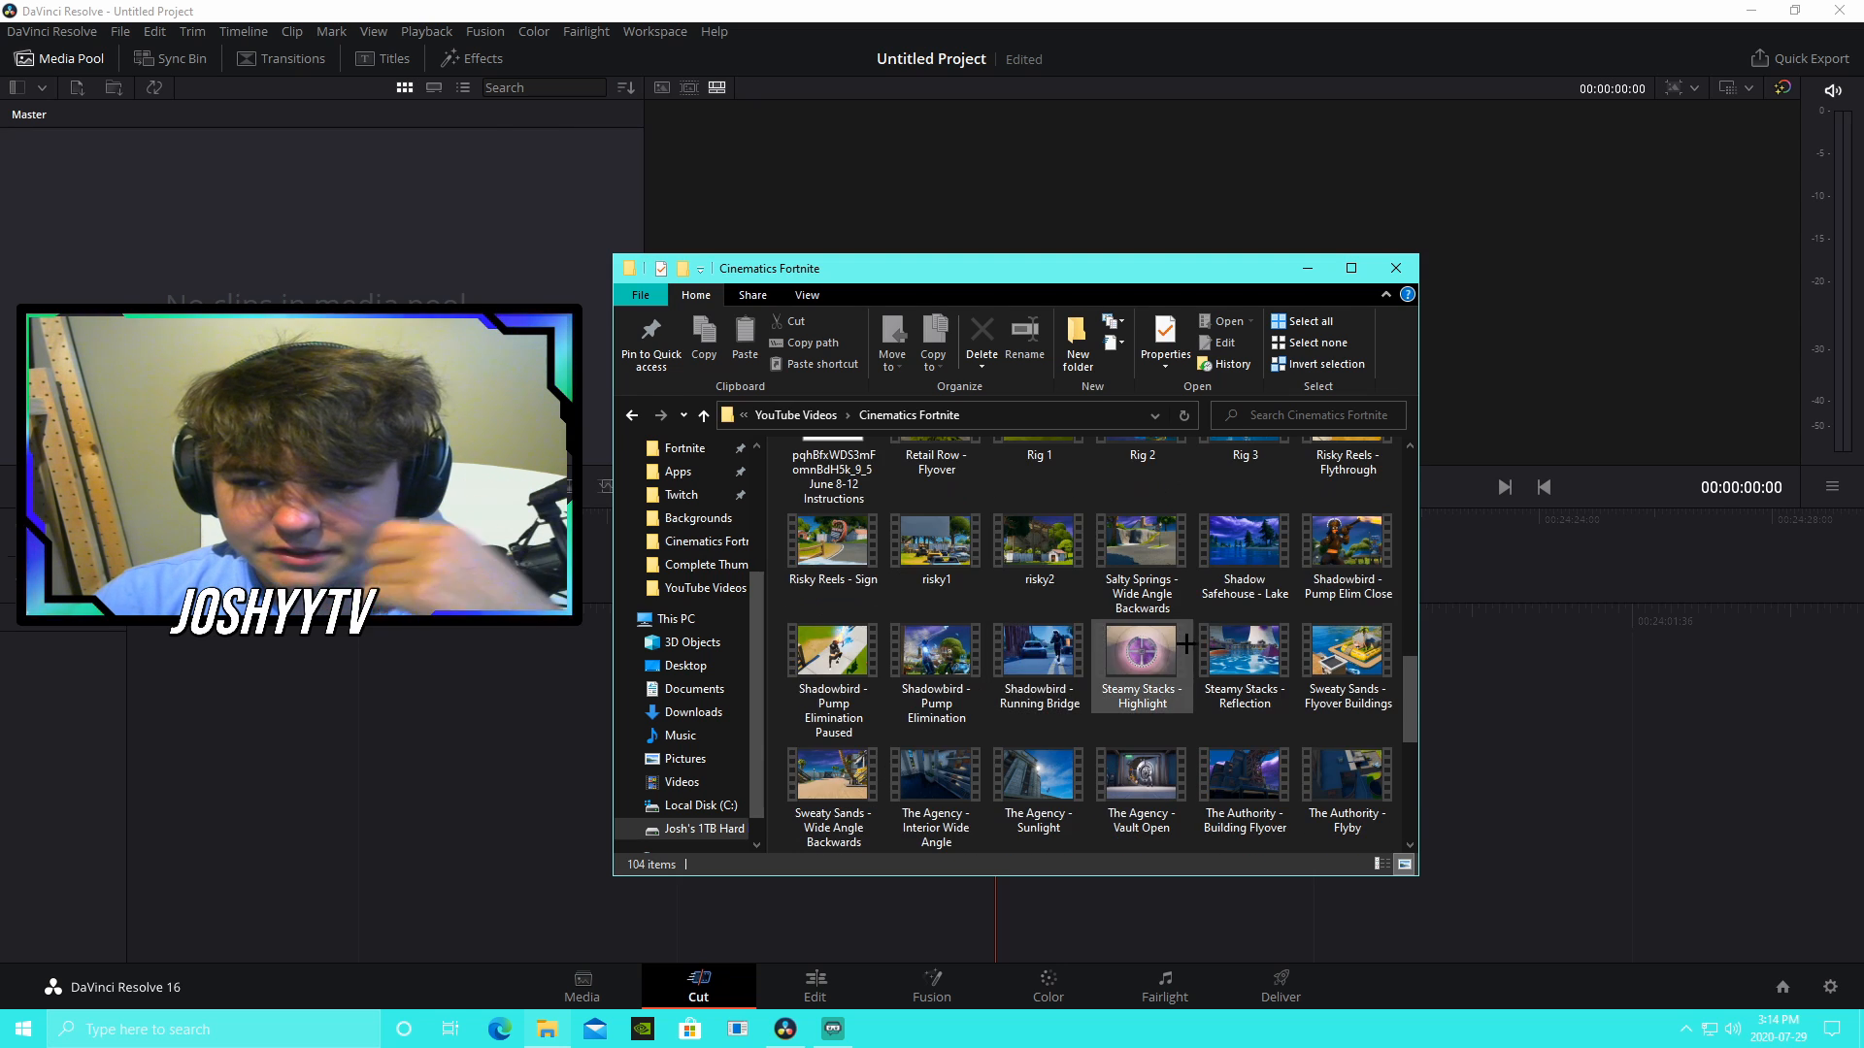
scroll(1145, 631, up, 1)
drag(1352, 643, 408, 209)
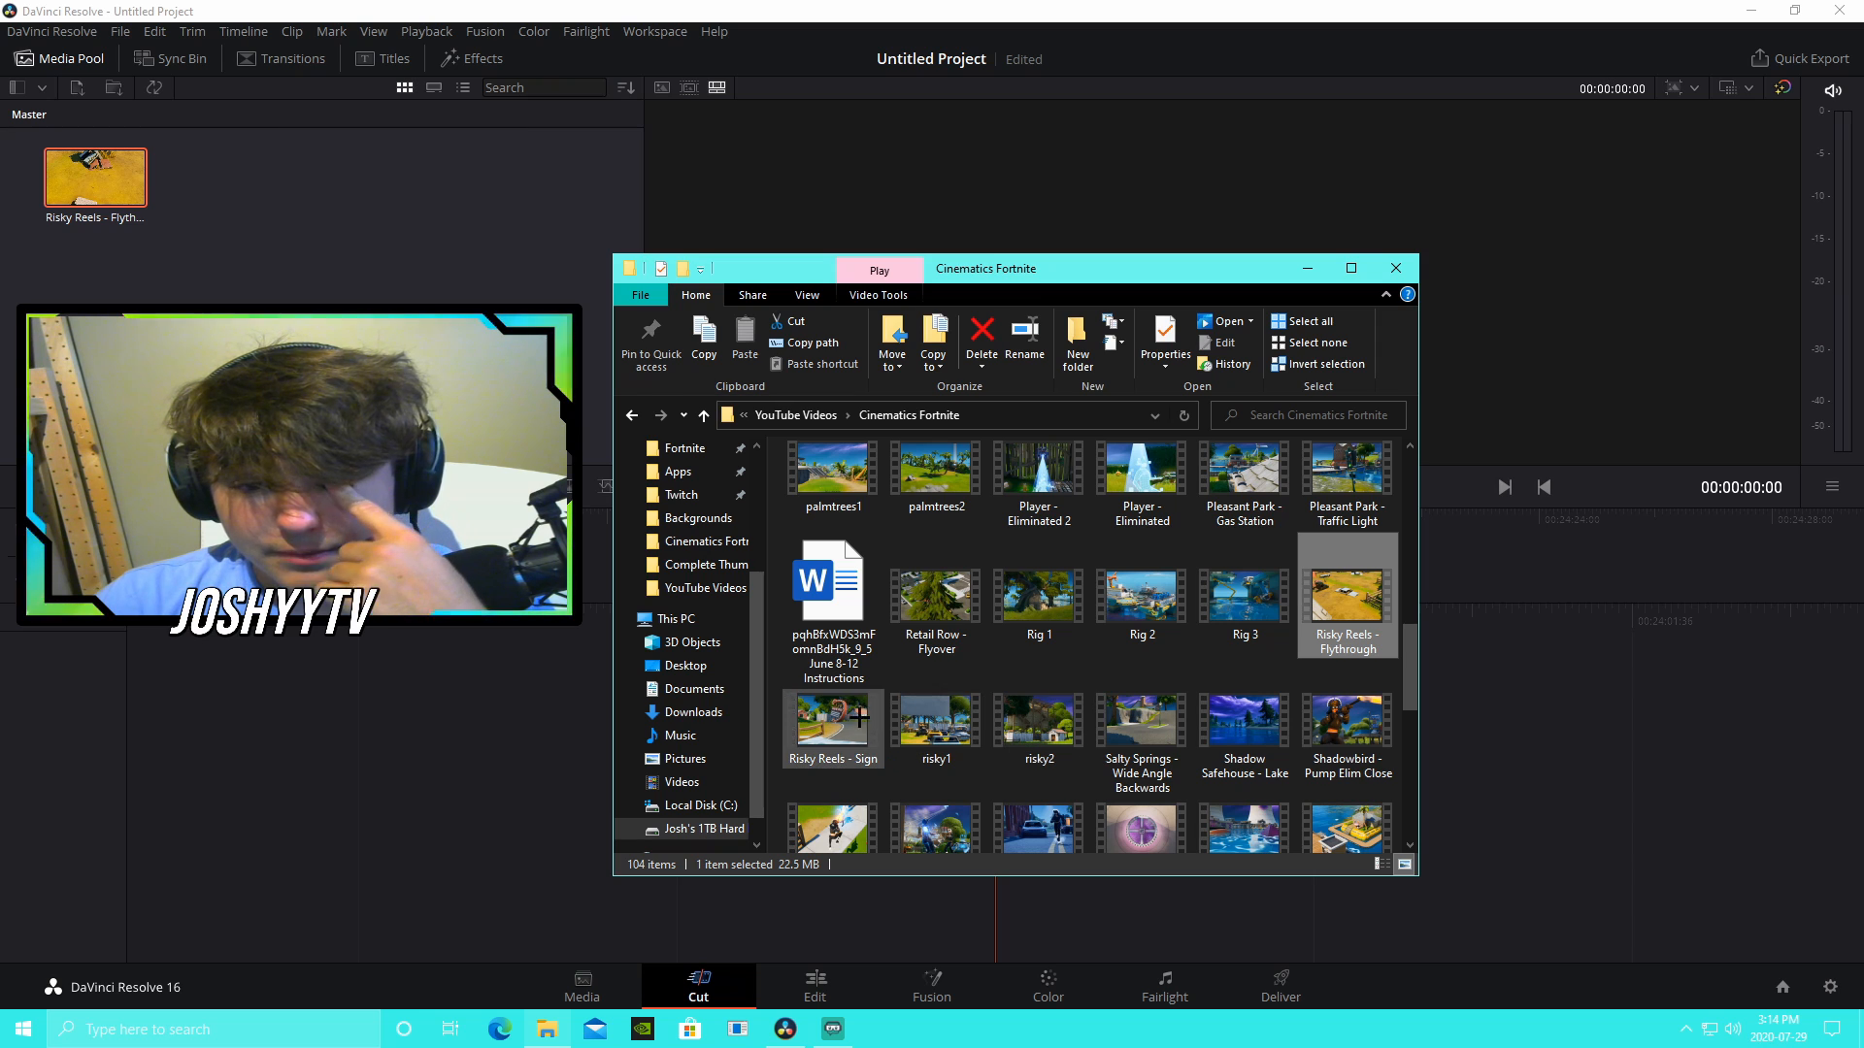
drag(833, 721, 243, 267)
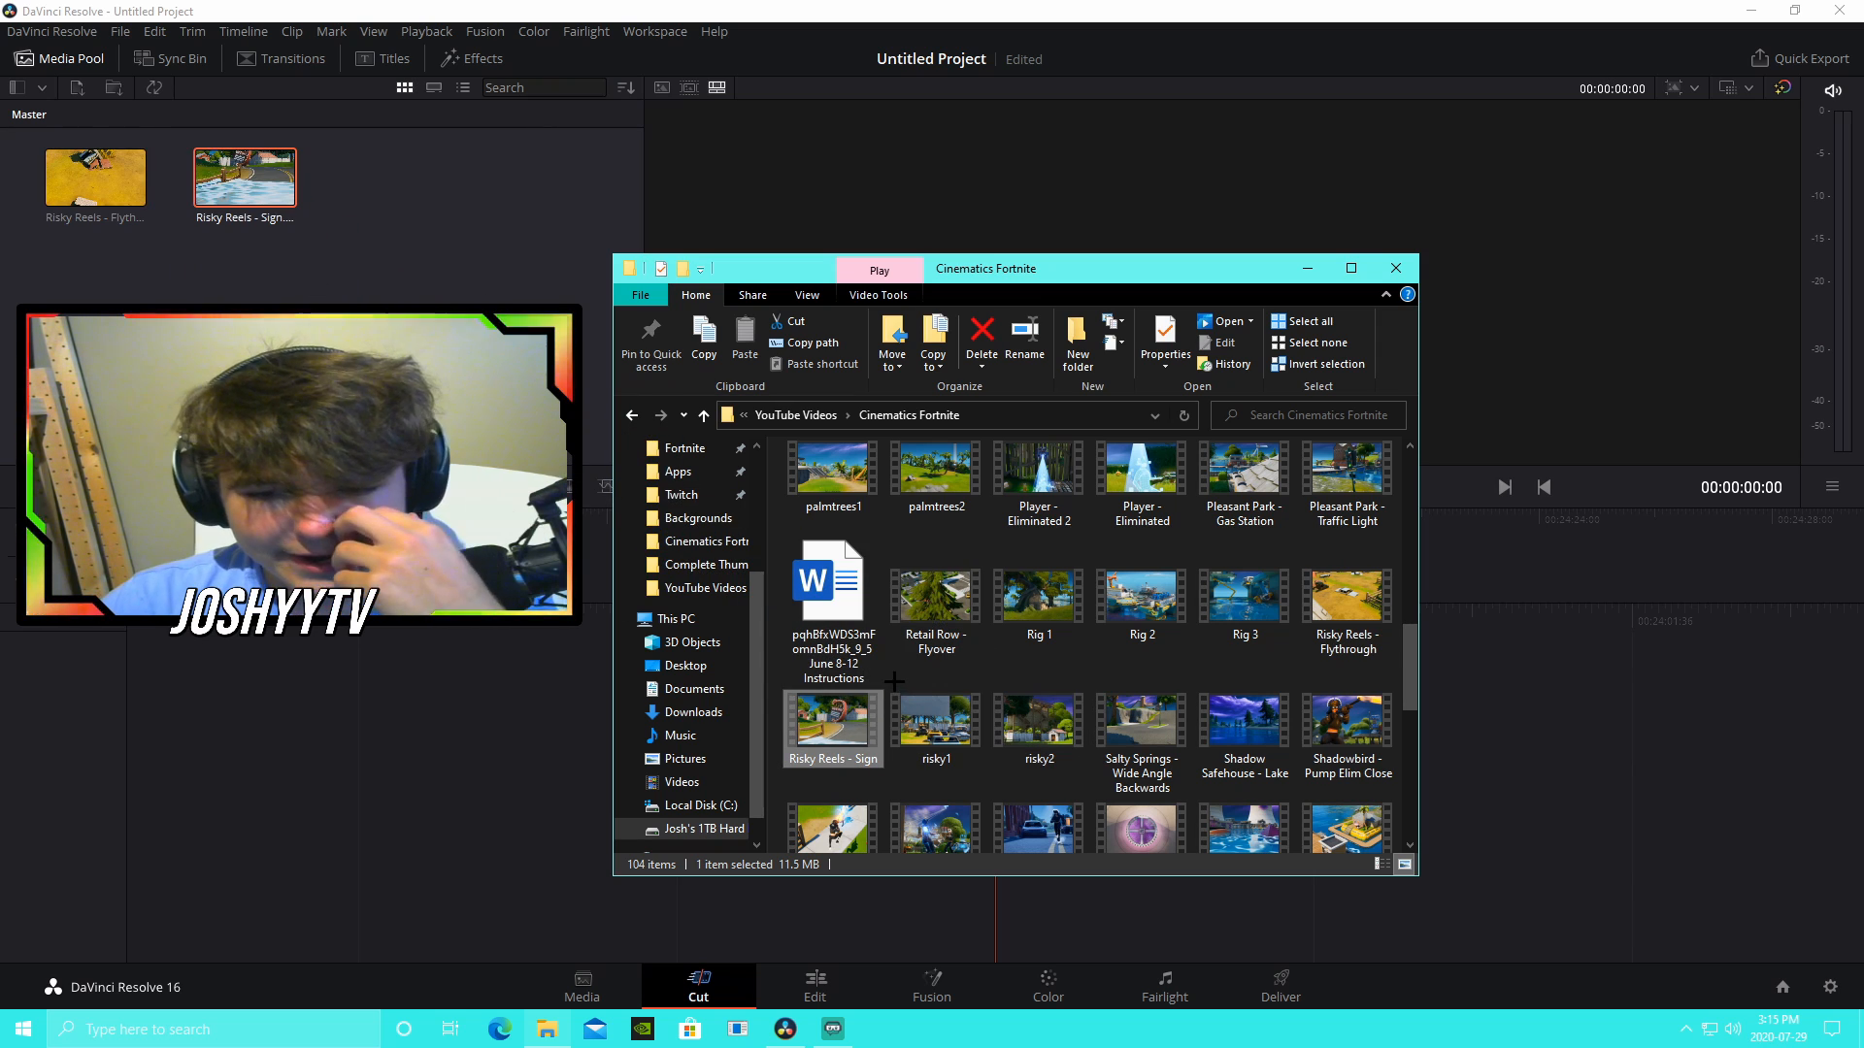
Step: Check the Downloads folder of copyright-free MP3 tracks, then bring up the web browser
scroll(685, 556, up, 3)
click(704, 512)
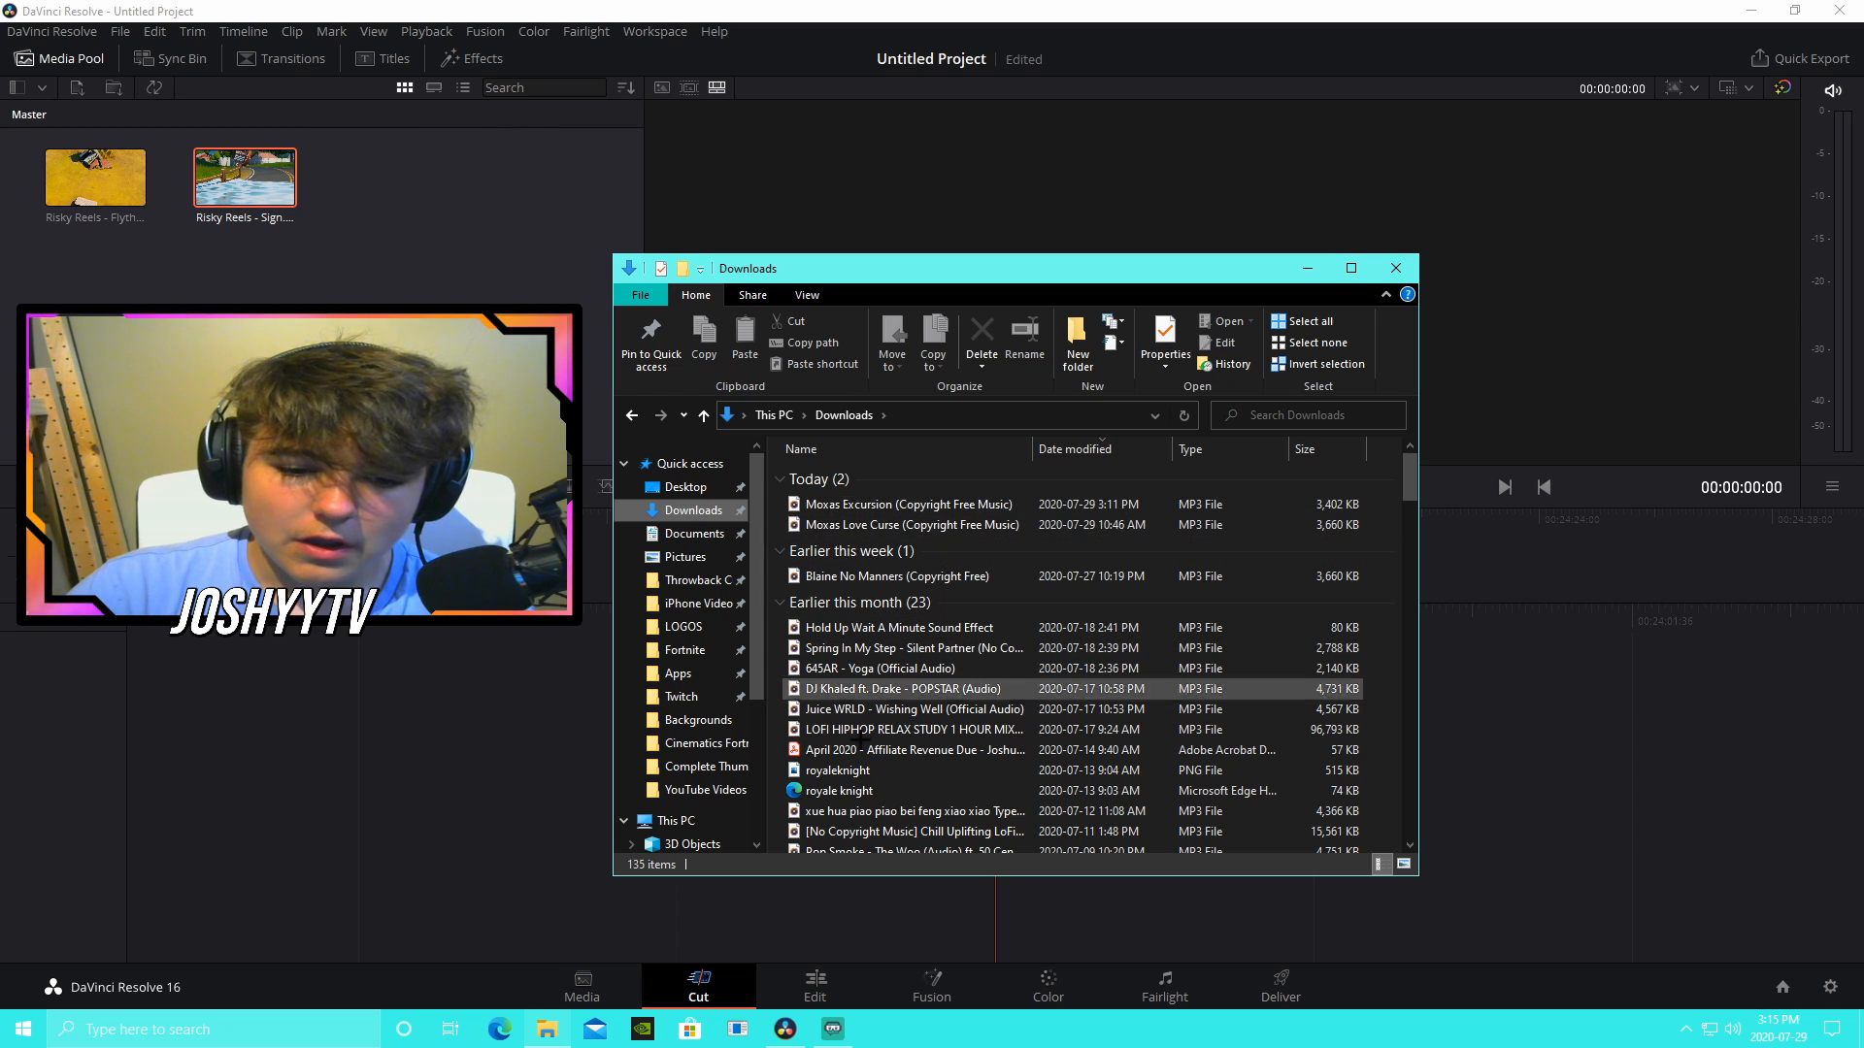
click(499, 1029)
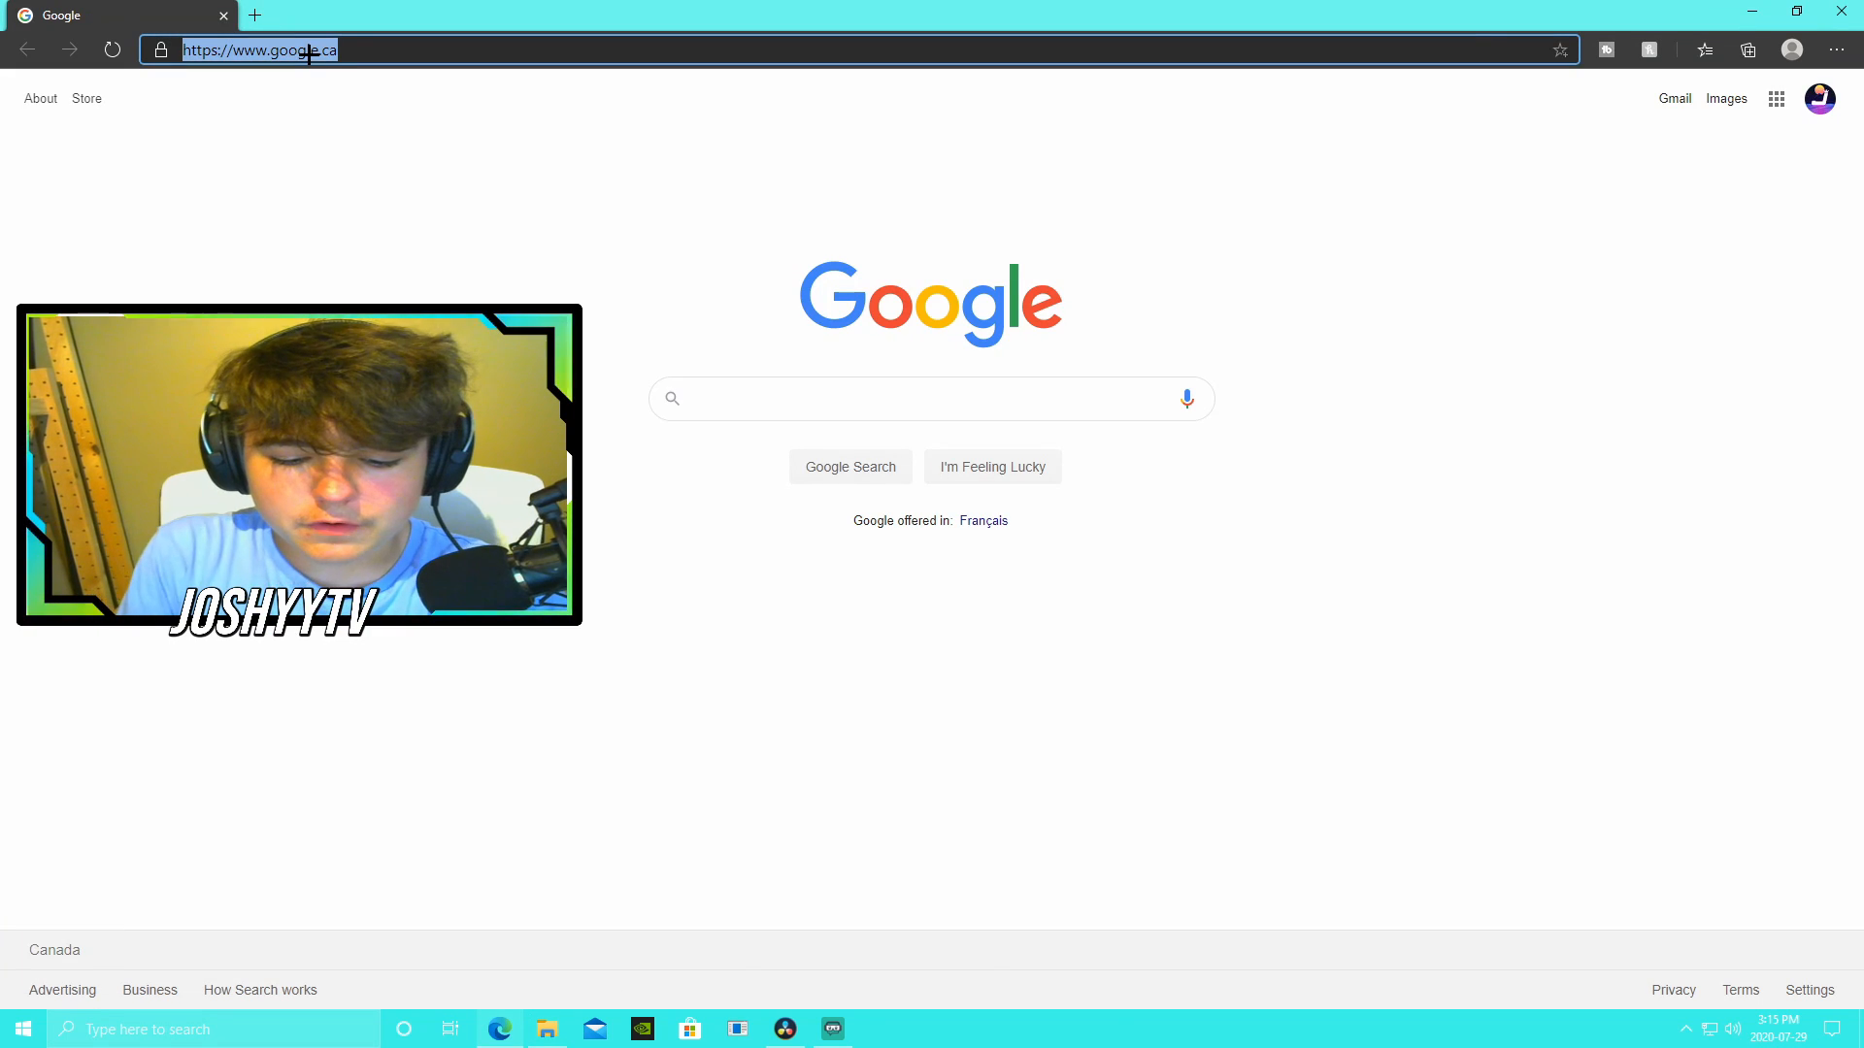
Step: Go to YouTube, search 'republic domain' and open the RePublic Domain music channel
text(youtube.com)
key(Return)
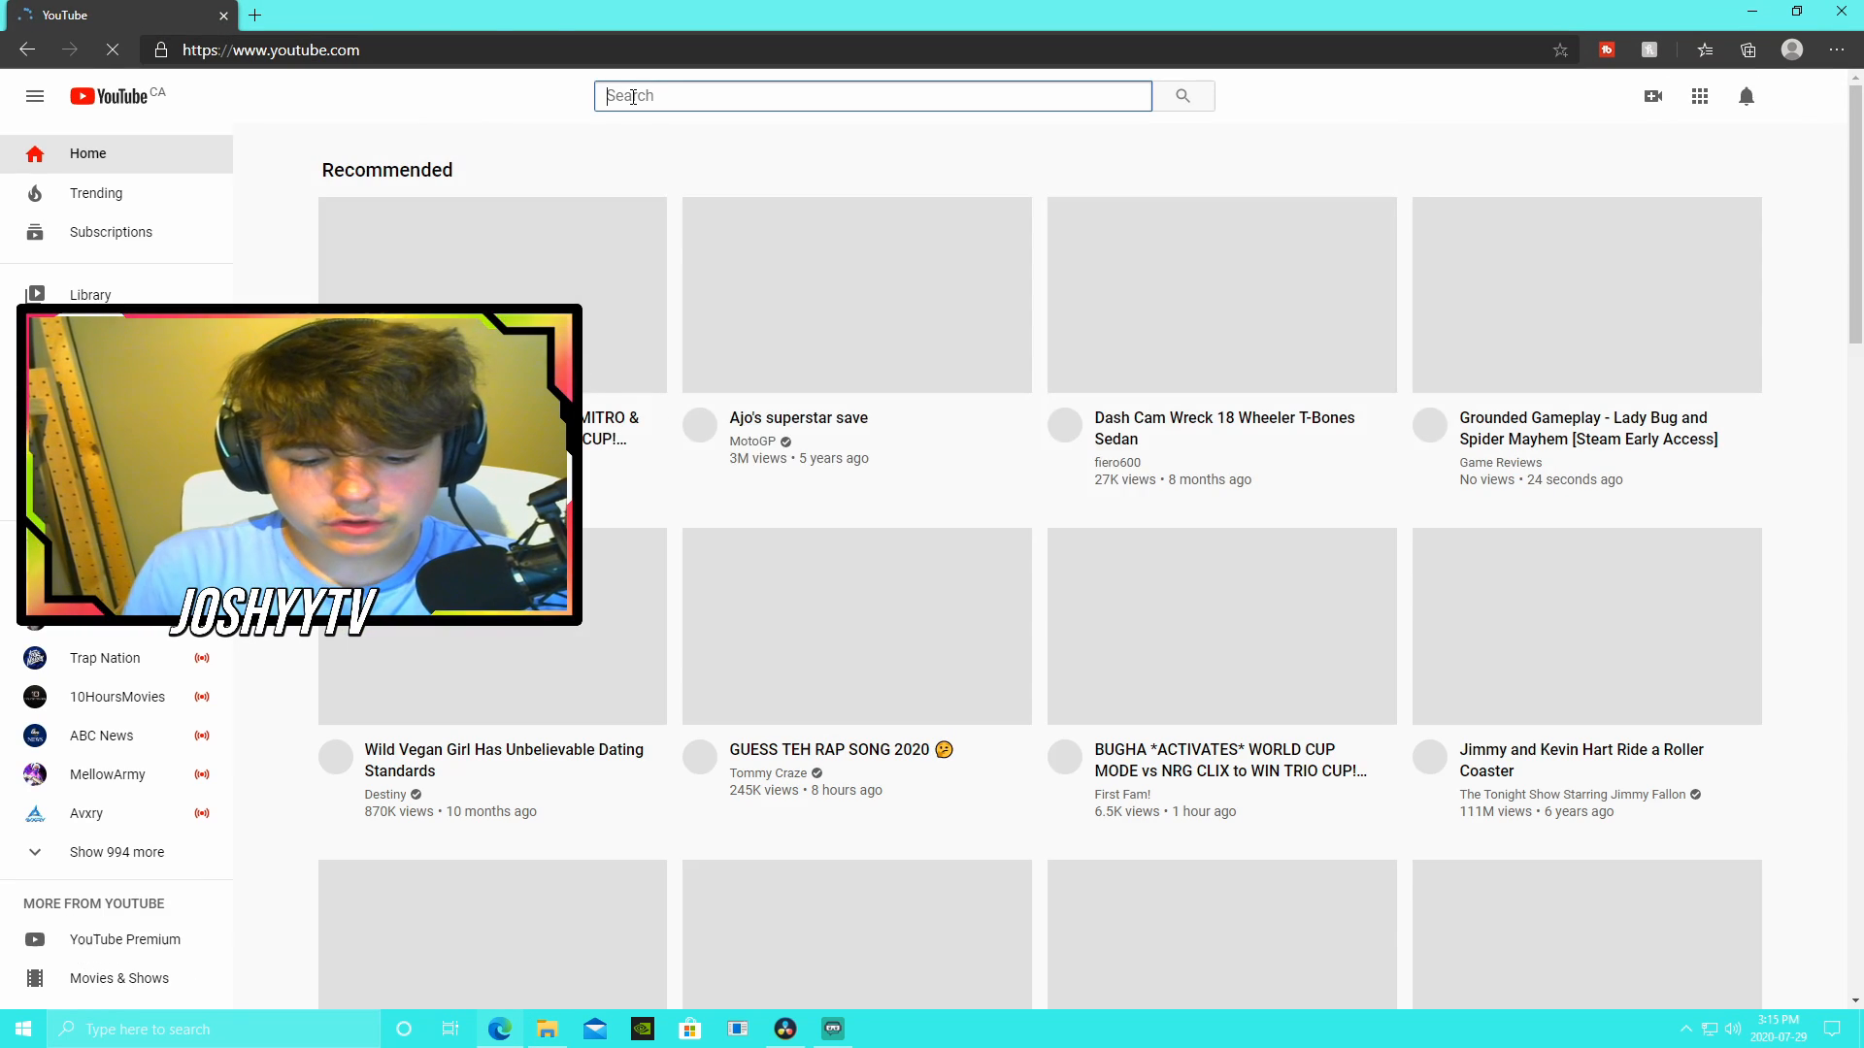
click(633, 96)
text(republic domi)
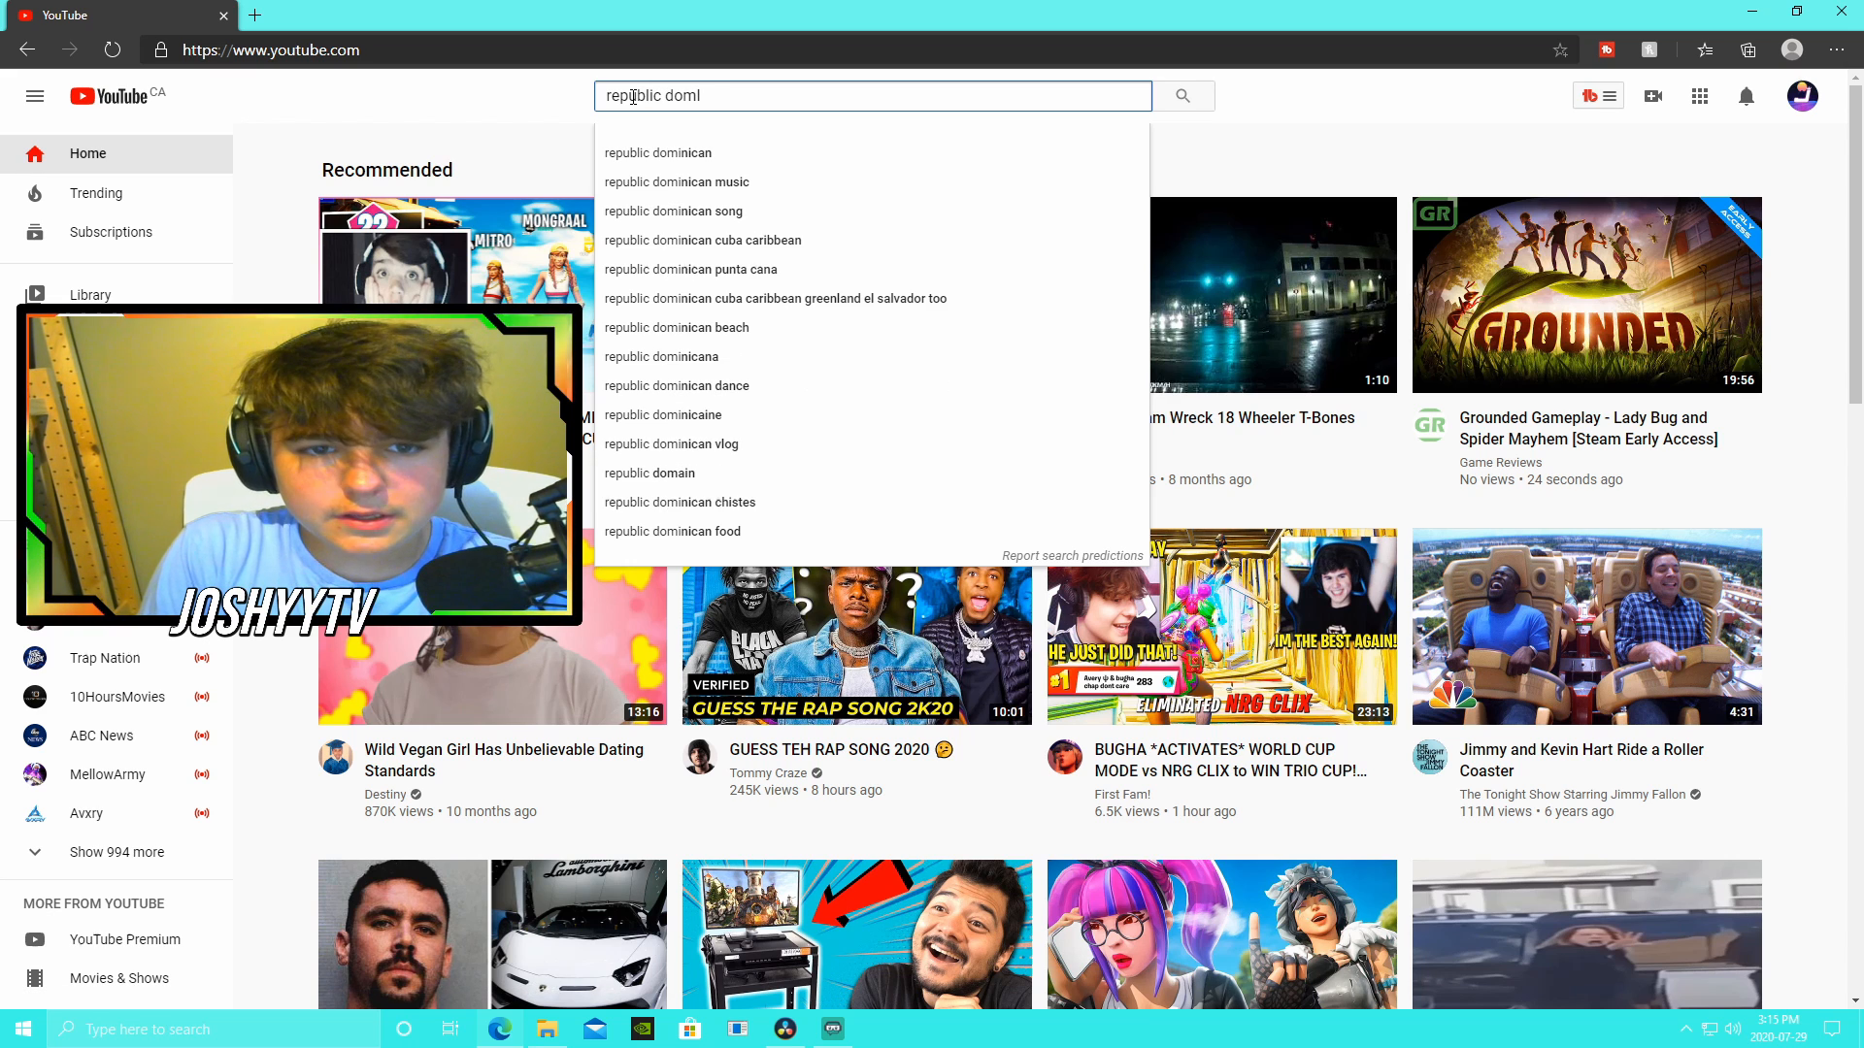
key(BackSpace)
text(AIN)
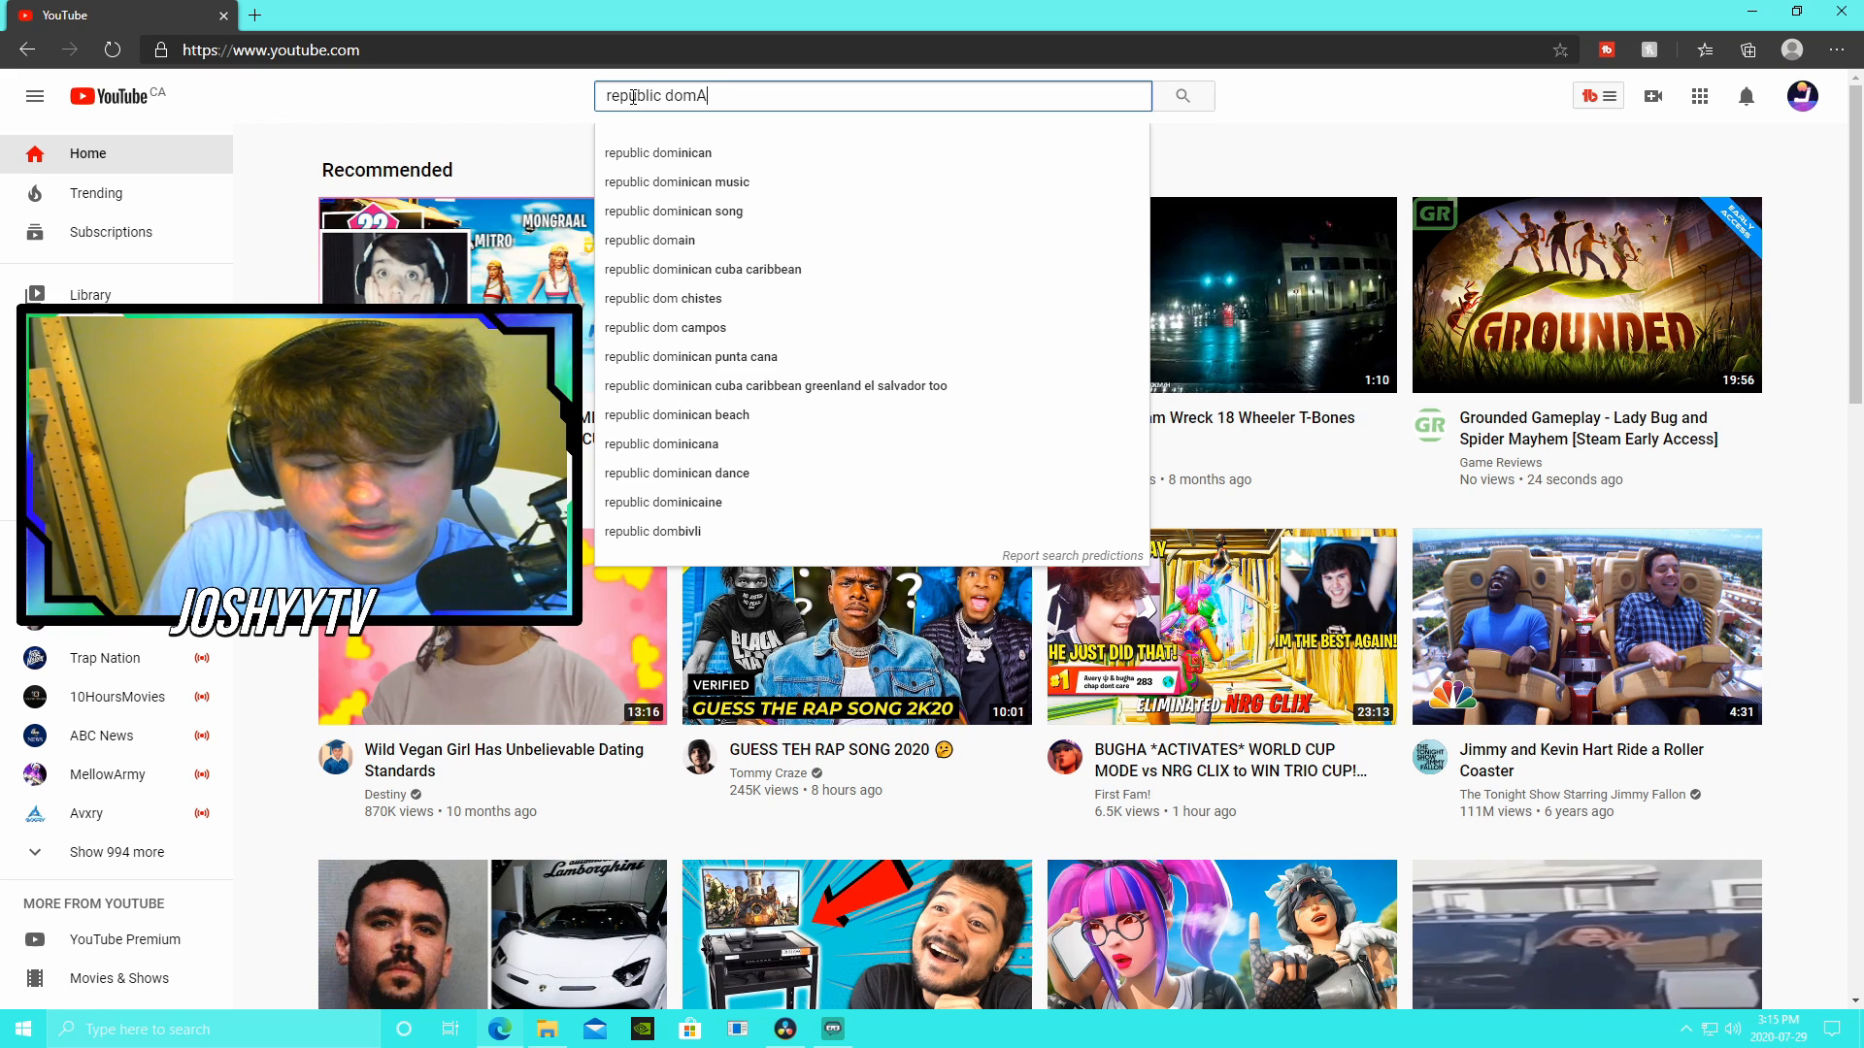
key(Return)
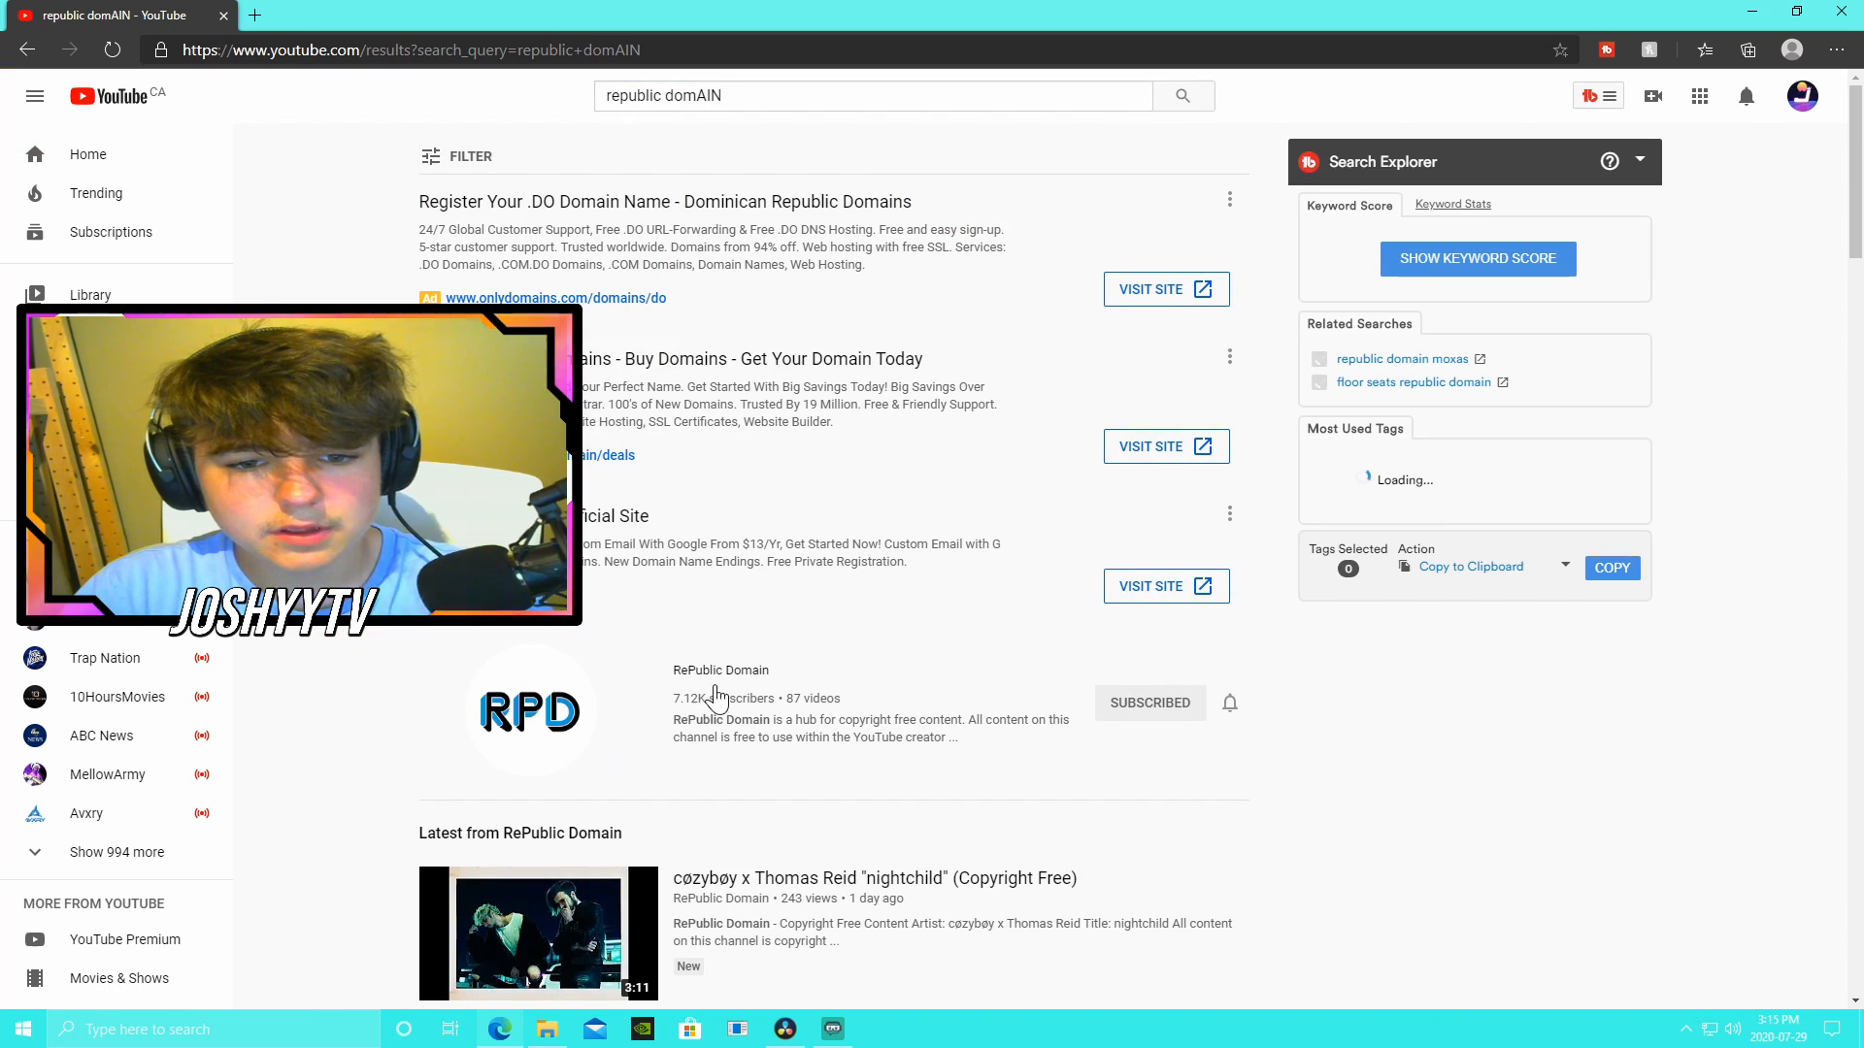
click(716, 698)
scroll(717, 696, down, 8)
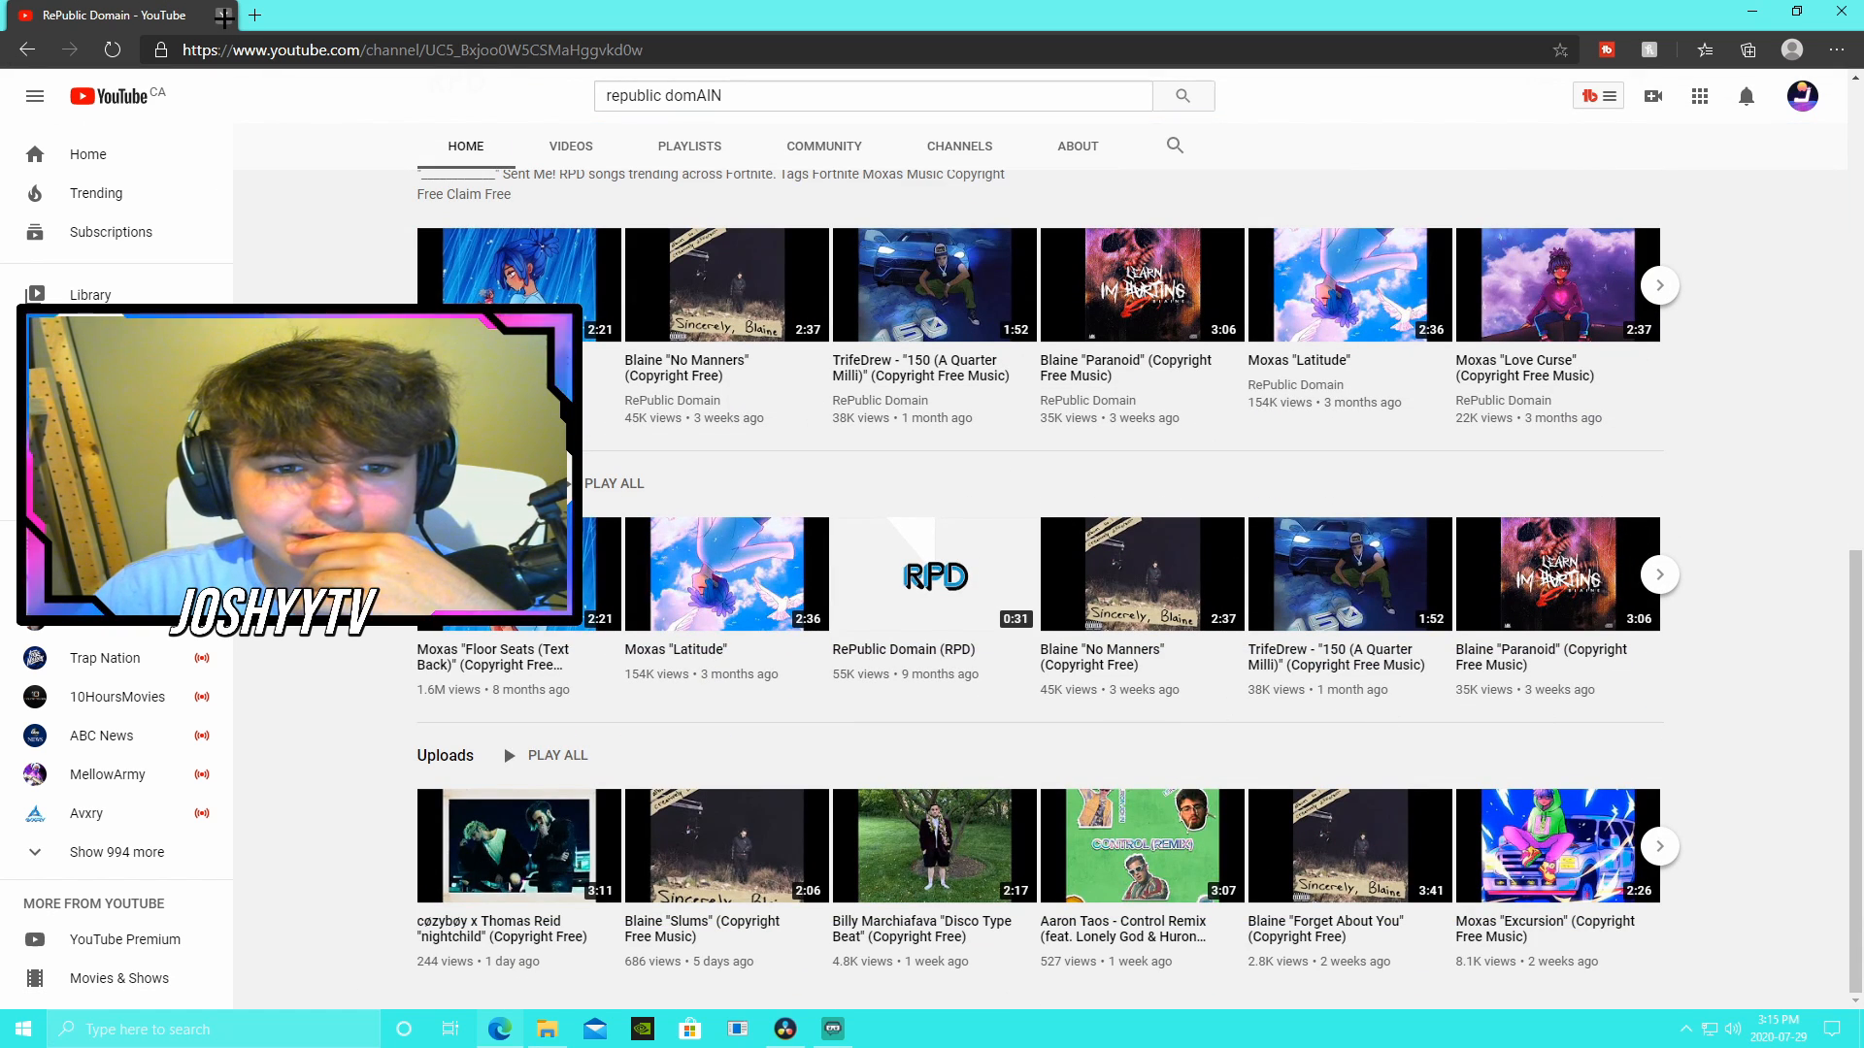
click(225, 15)
Step: Add the Moxas Excursion track and an outro clip from INTRO-OUTRO MATERIAL to the media pool
drag(908, 504, 572, 394)
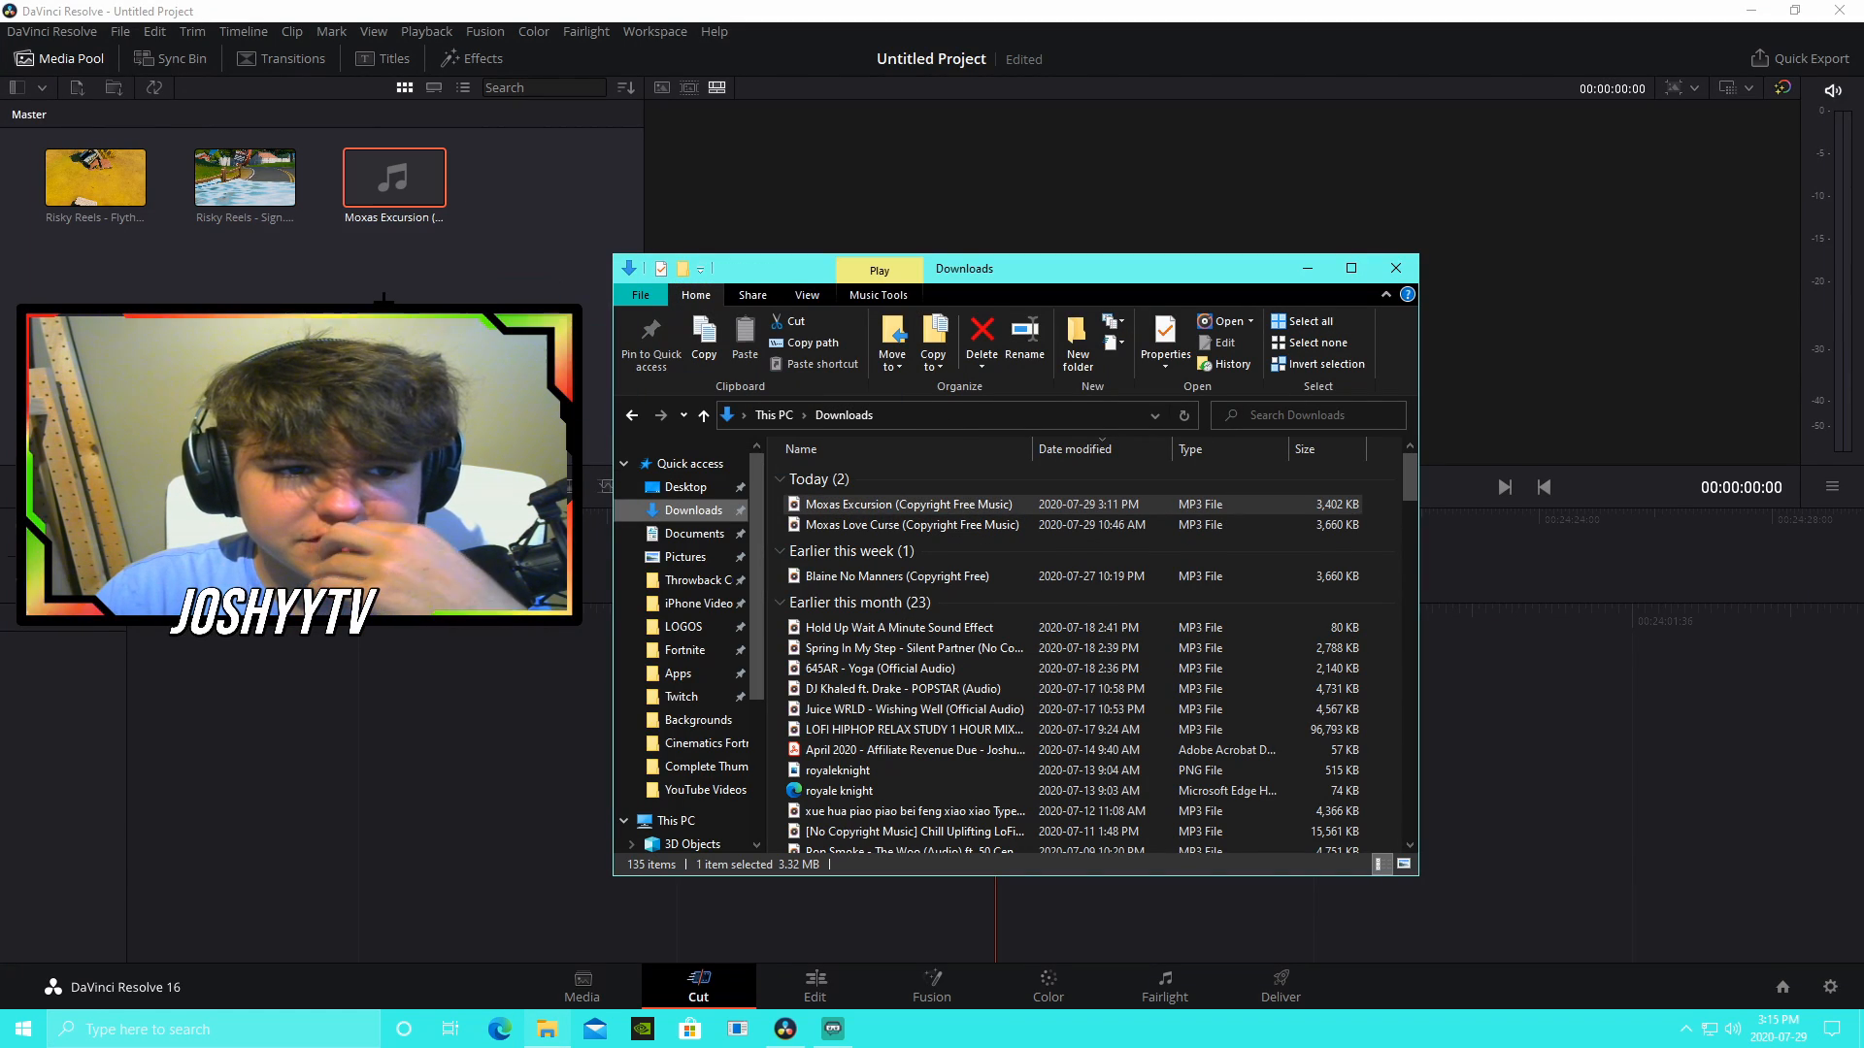
click(706, 791)
double_click(927, 532)
scroll(927, 530, down, 1)
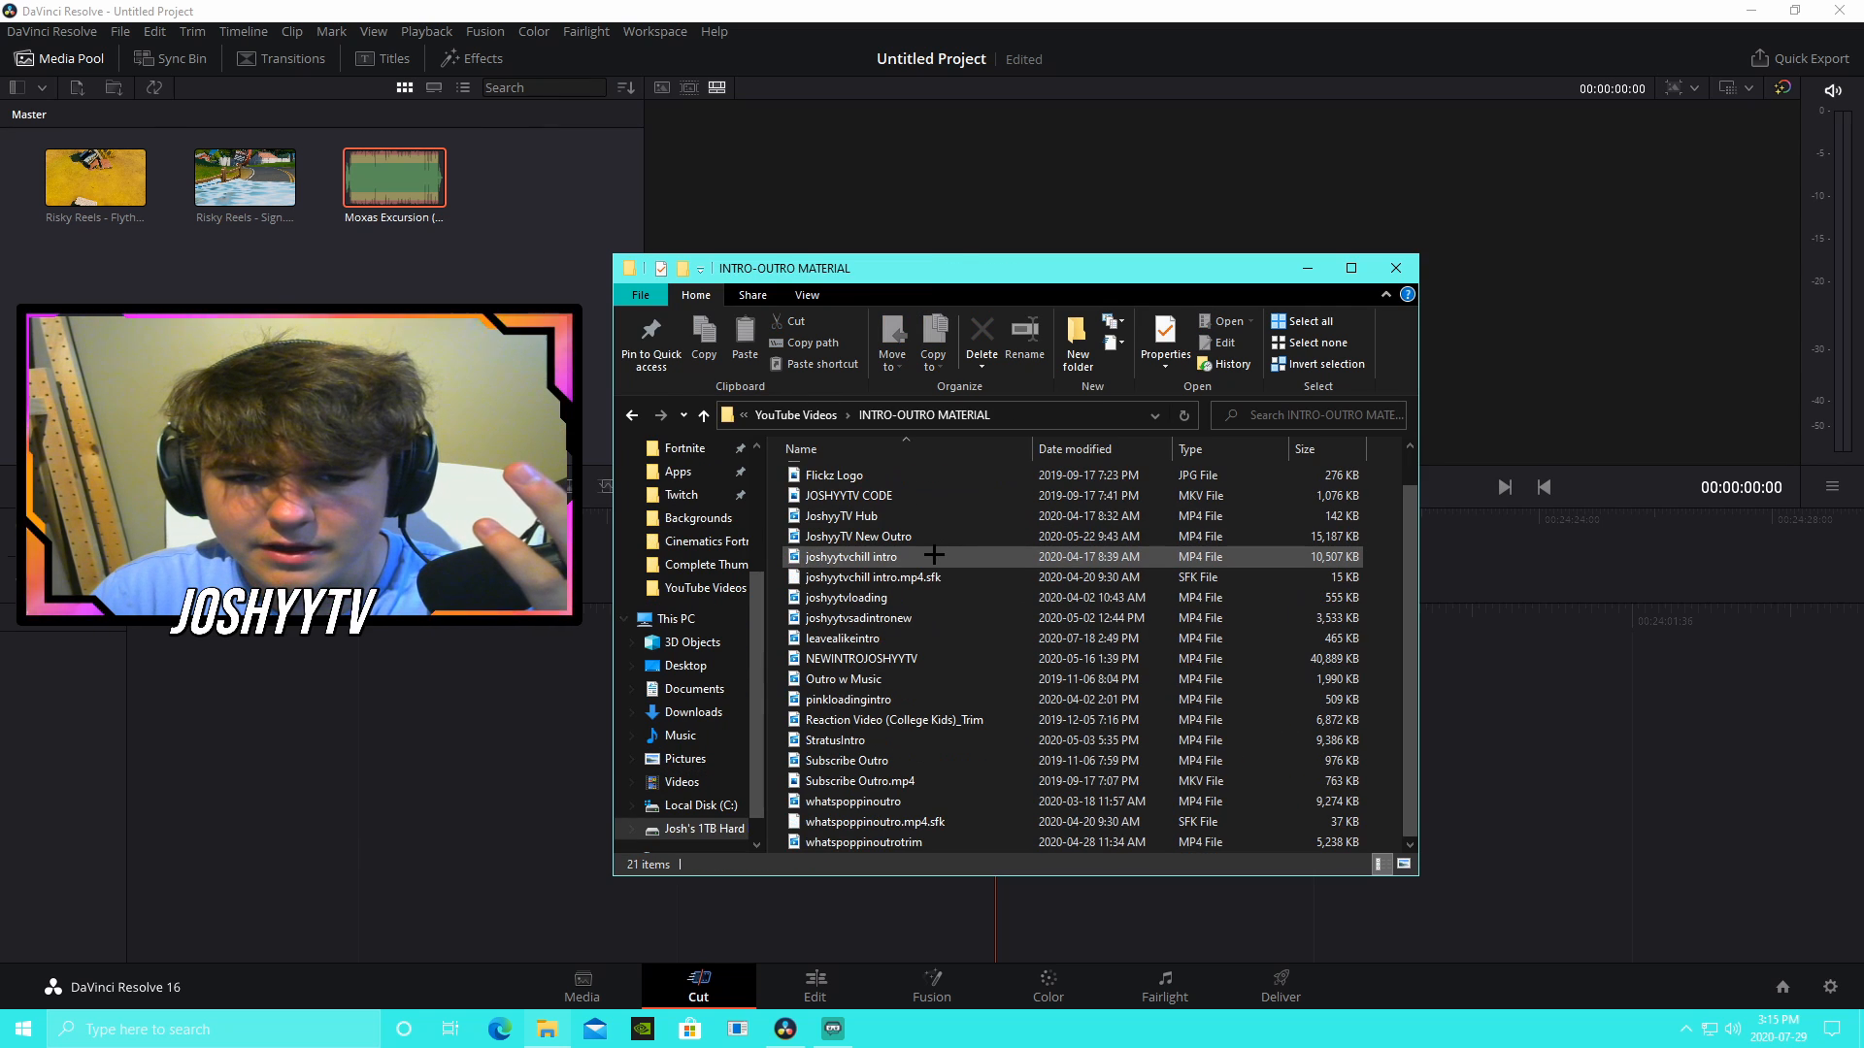
drag(922, 536, 421, 286)
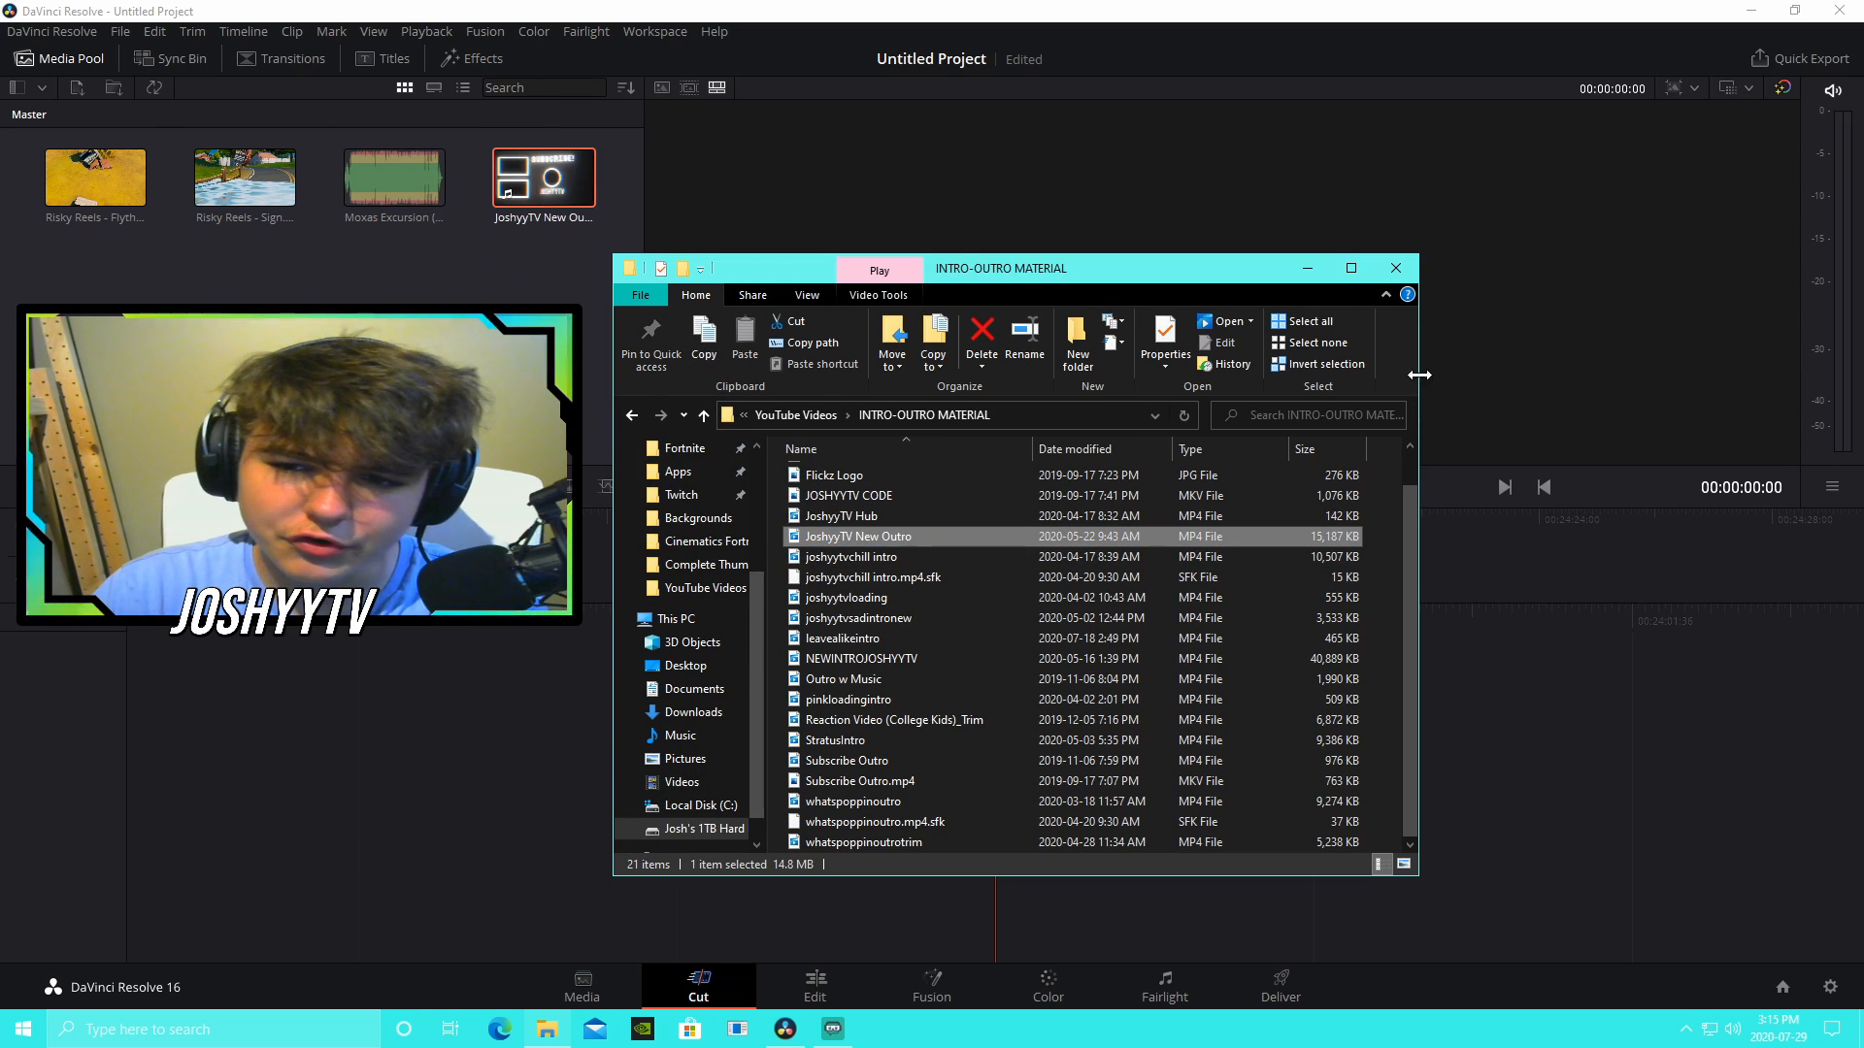
click(1395, 268)
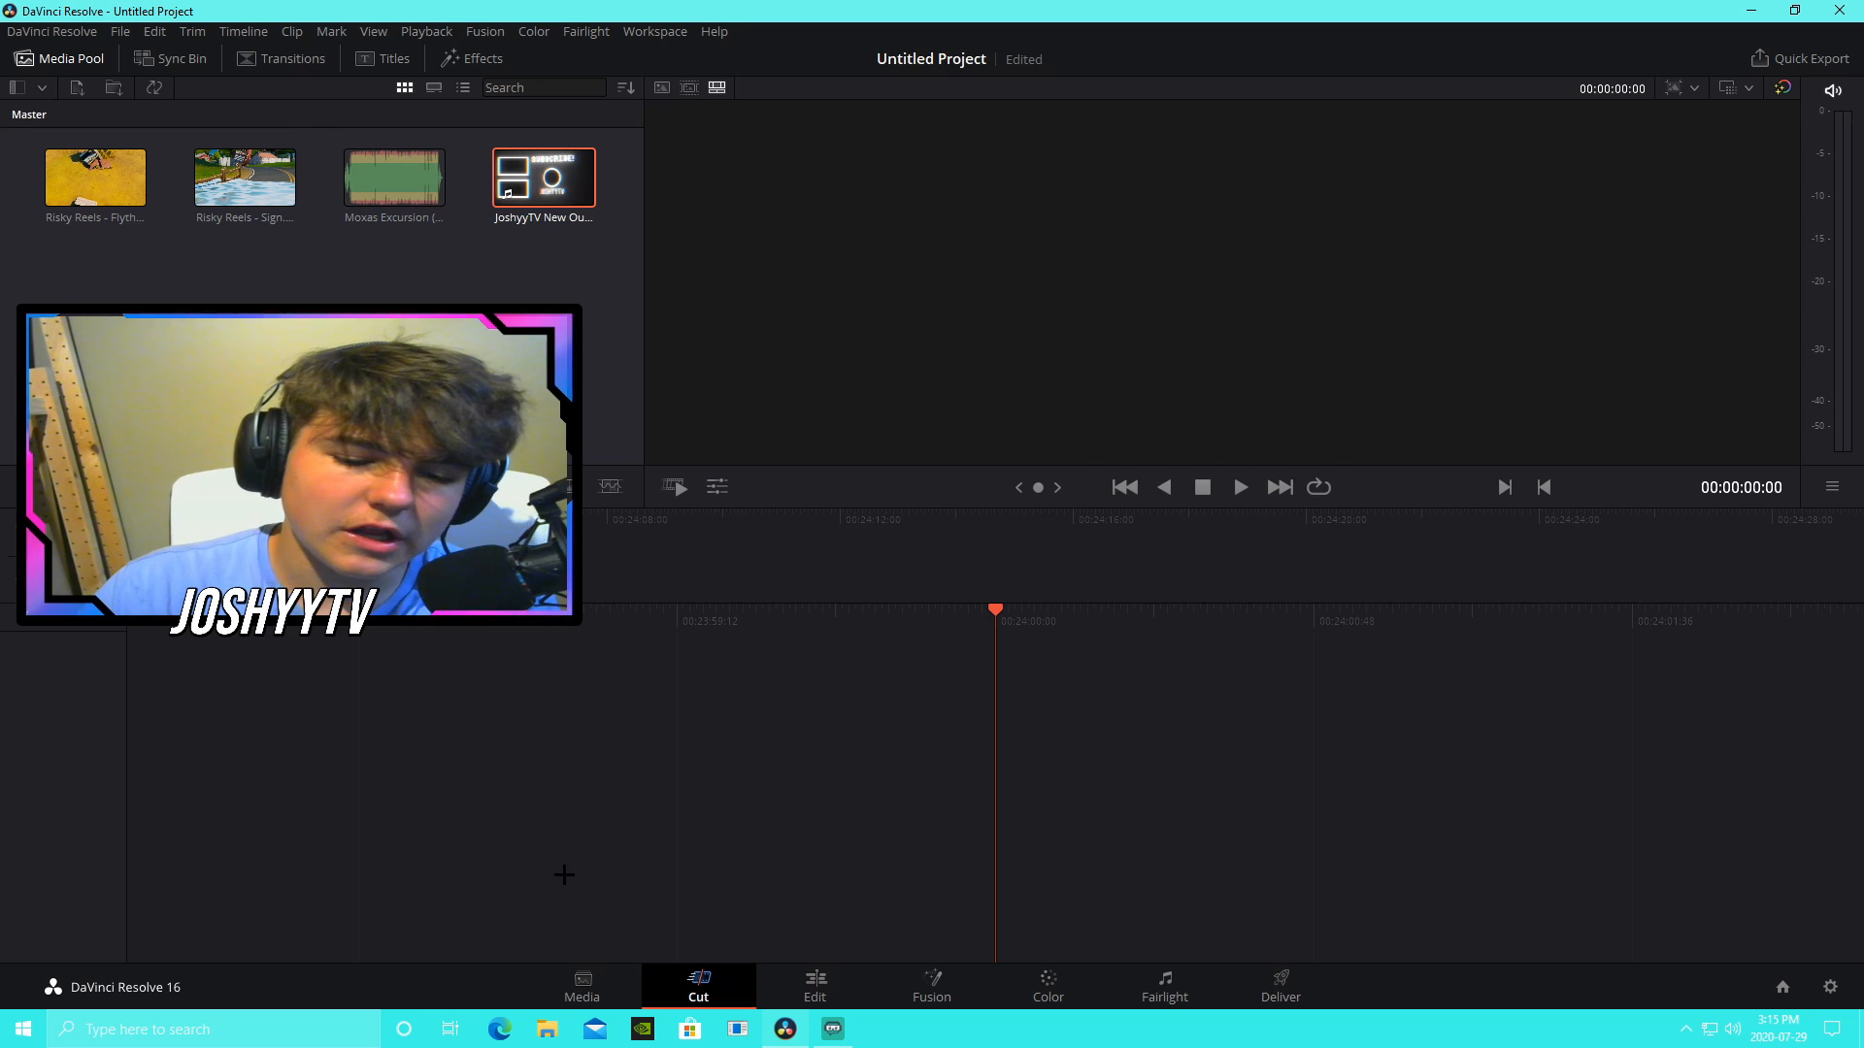
Step: Open the Fortnite recordings folder on E: and scroll up to the newest 2020.07.28–29 clips
click(547, 1029)
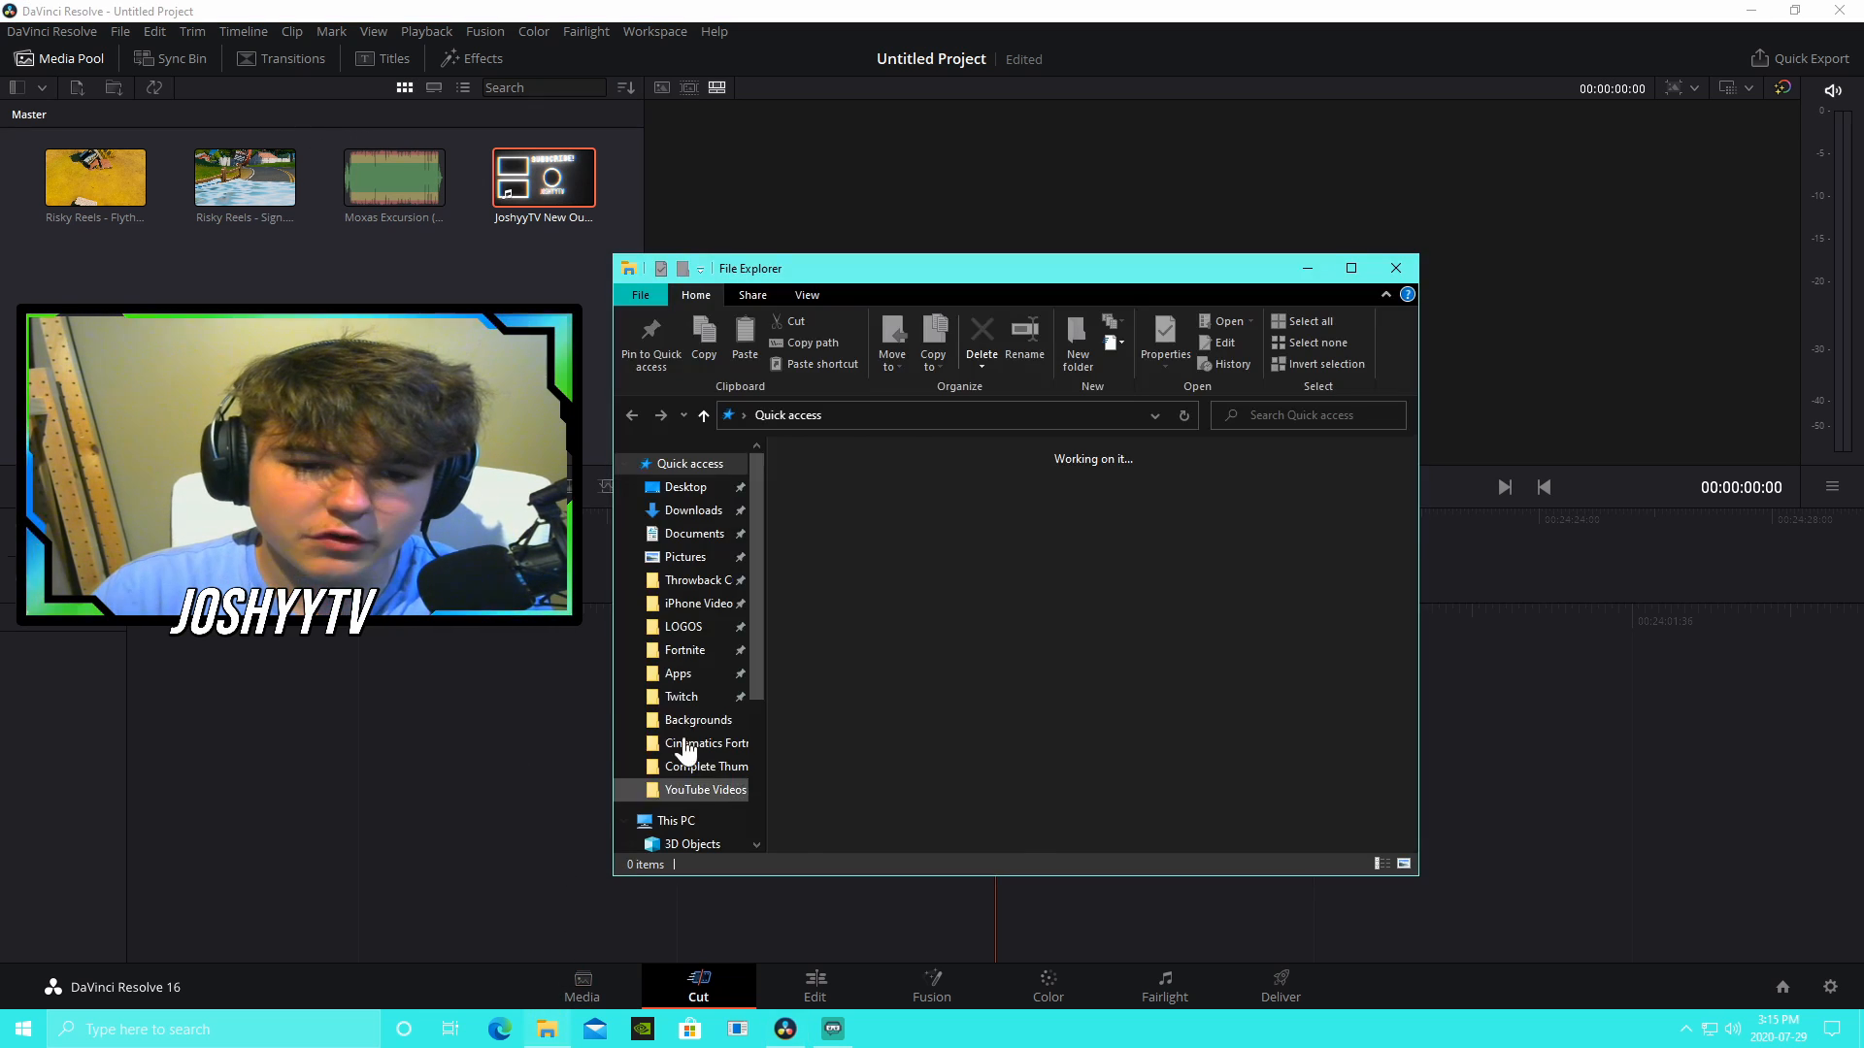
click(694, 580)
scroll(978, 595, down, 1)
scroll(978, 595, up, 2)
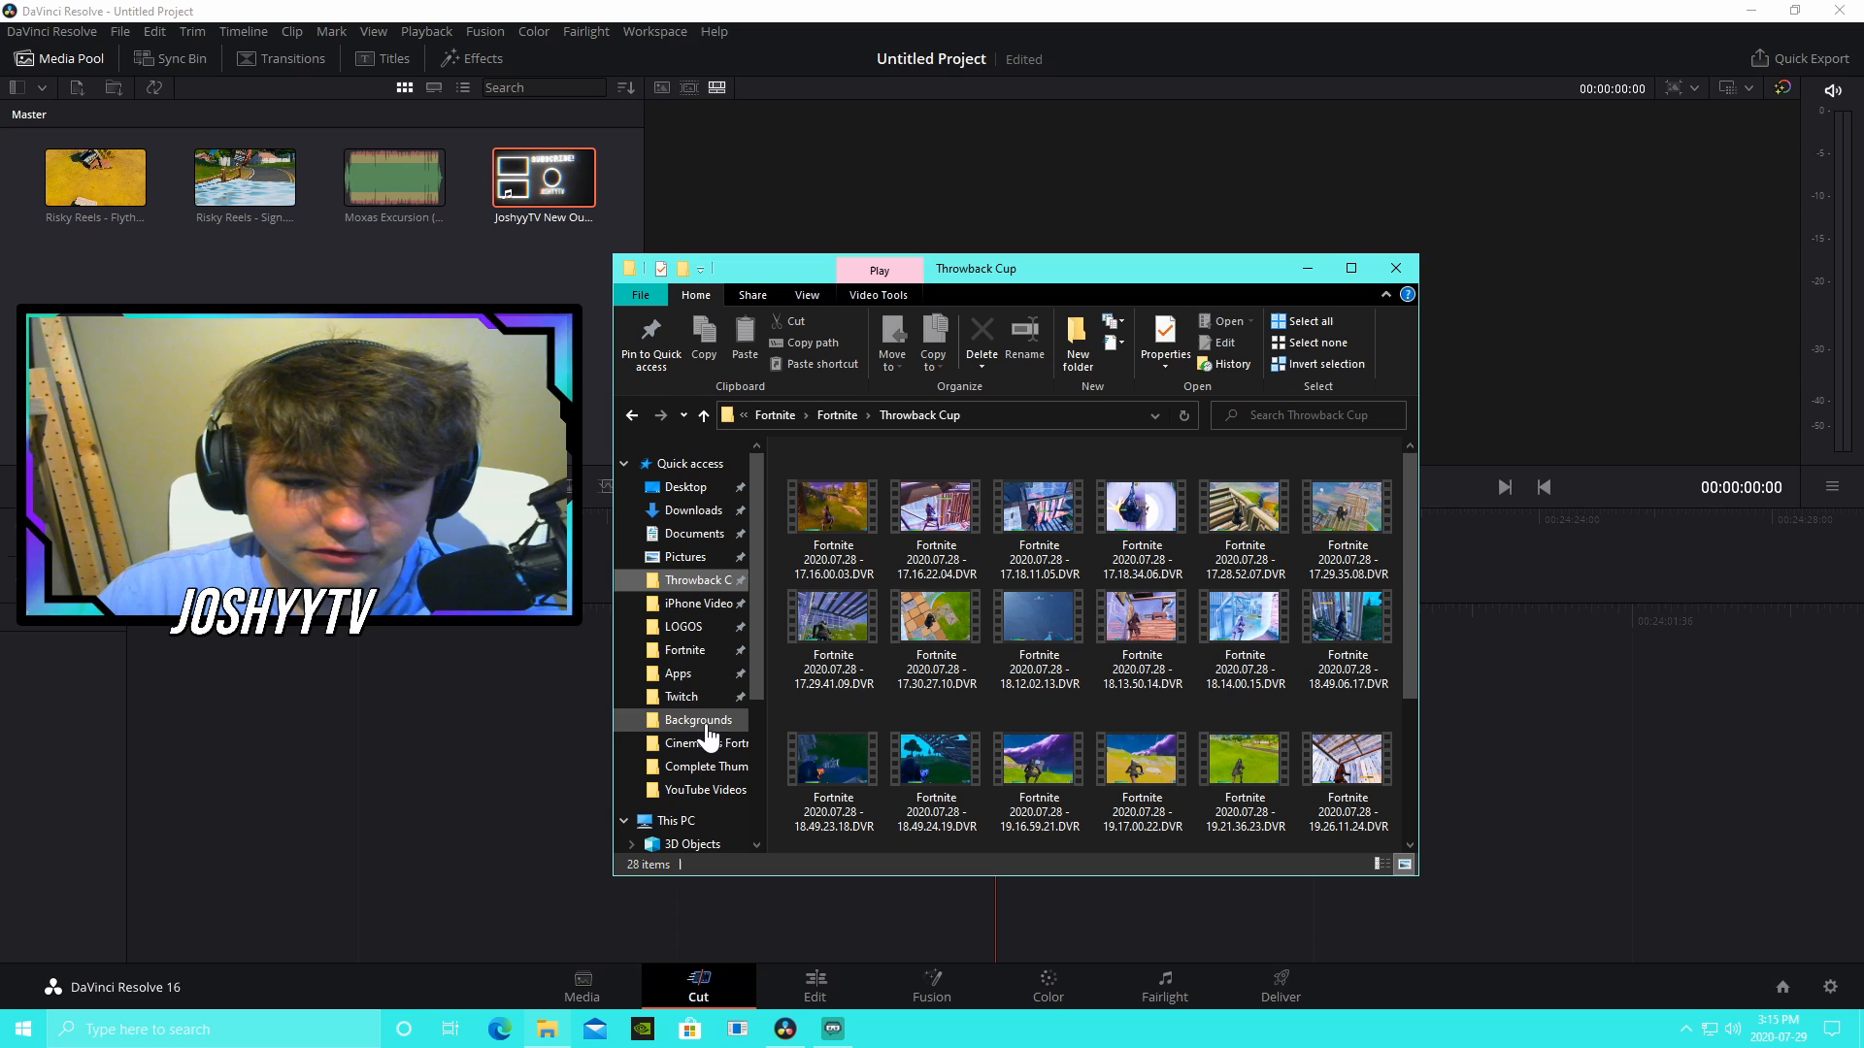
click(685, 649)
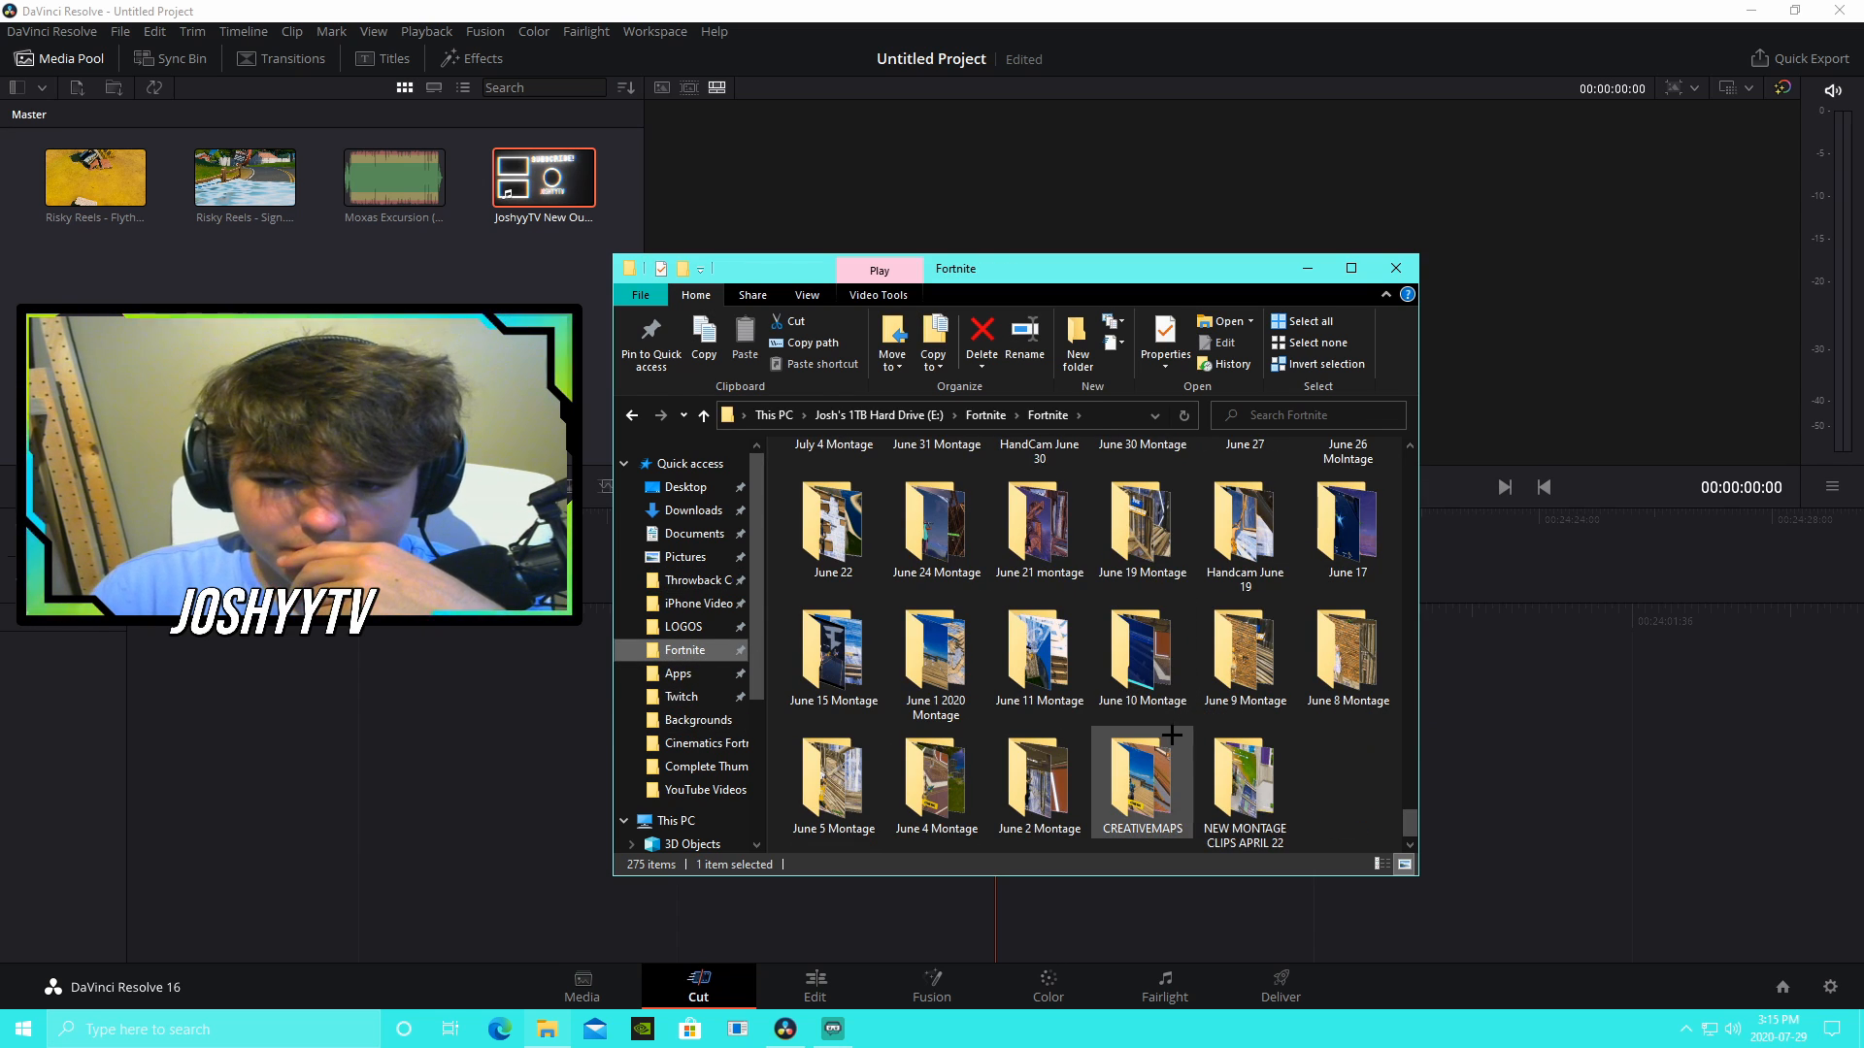
scroll(1096, 723, up, 2)
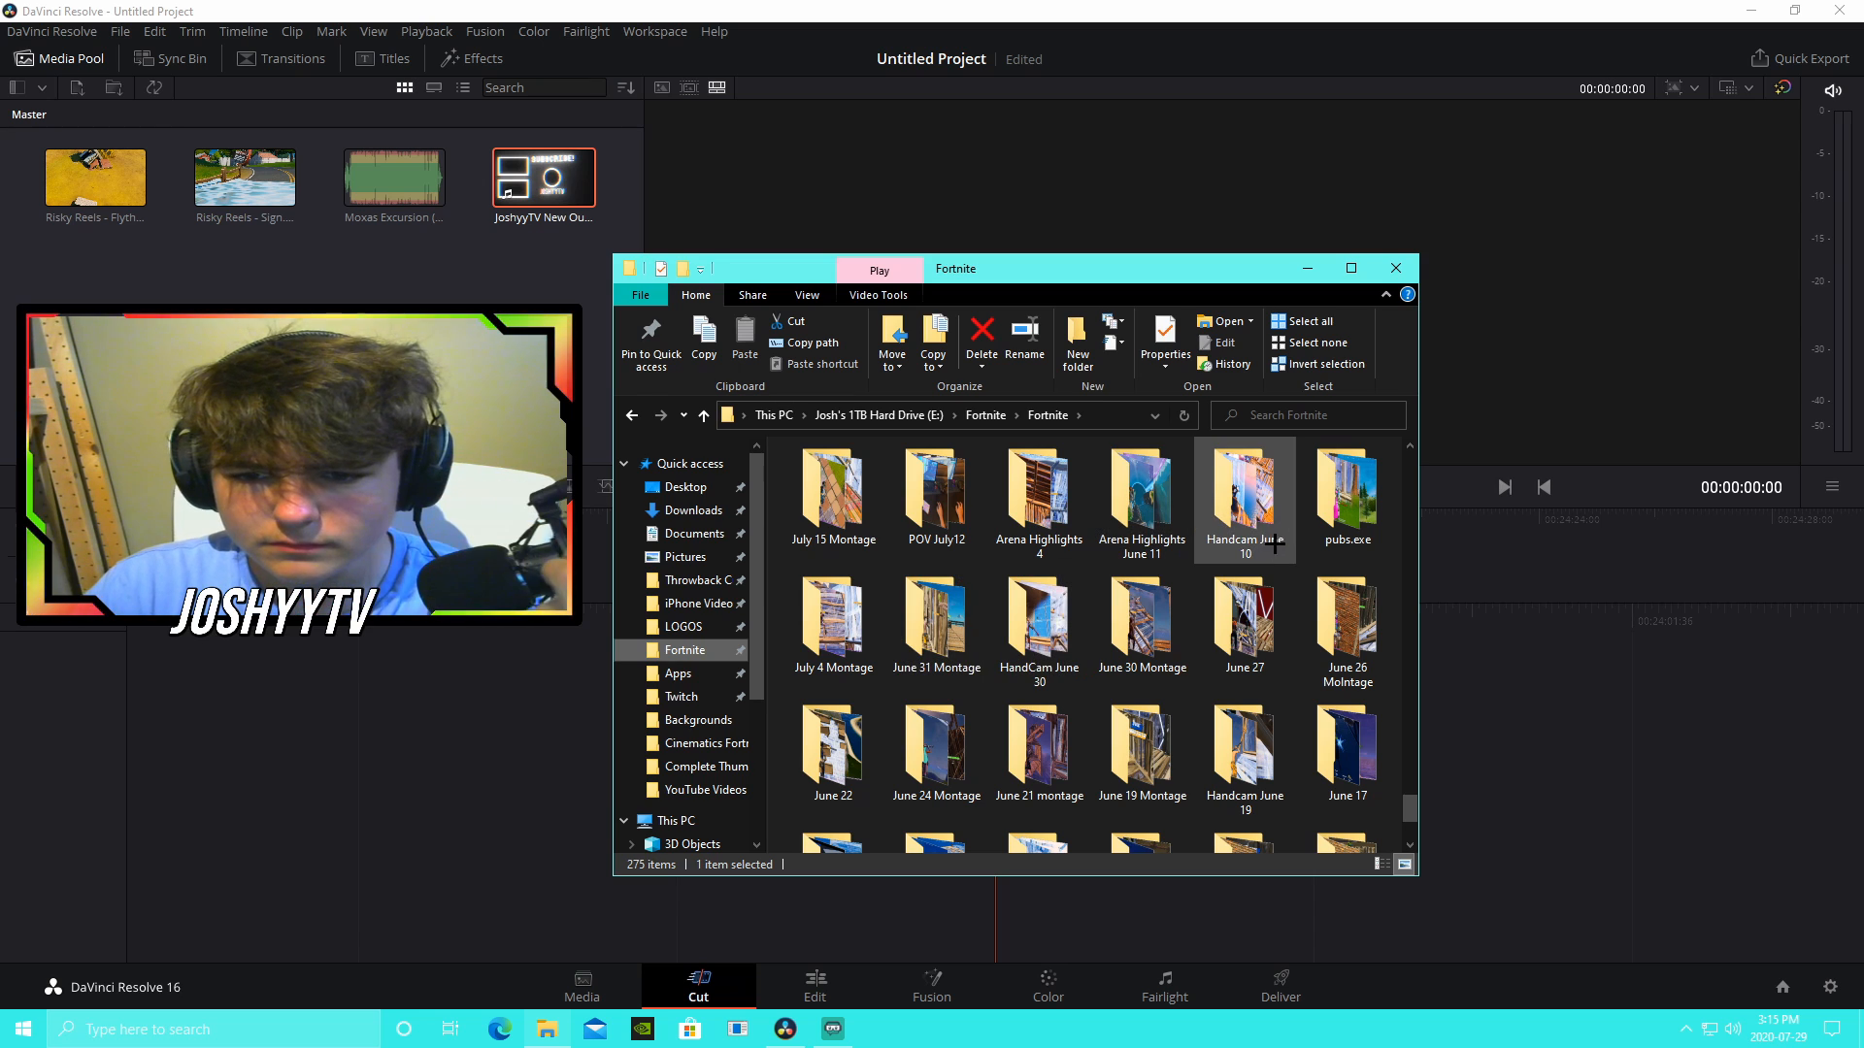
scroll(1225, 559, up, 2)
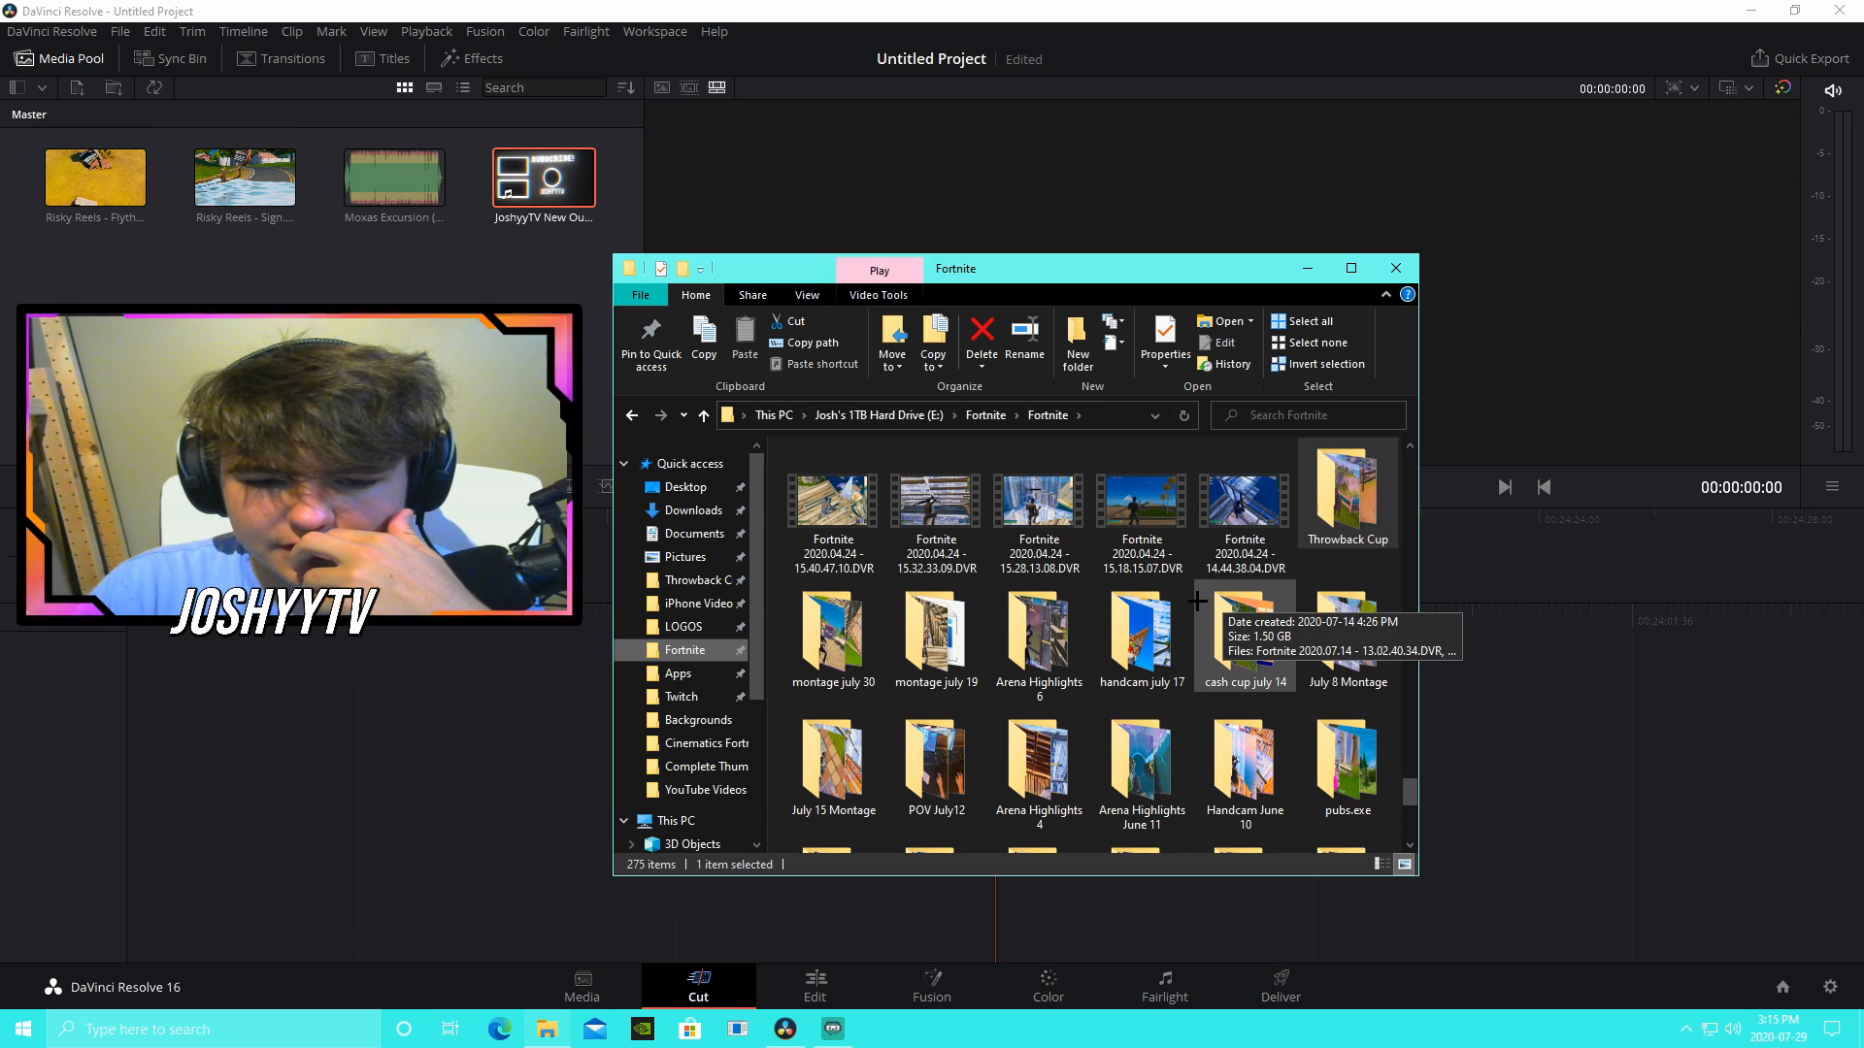
scroll(1178, 603, down, 4)
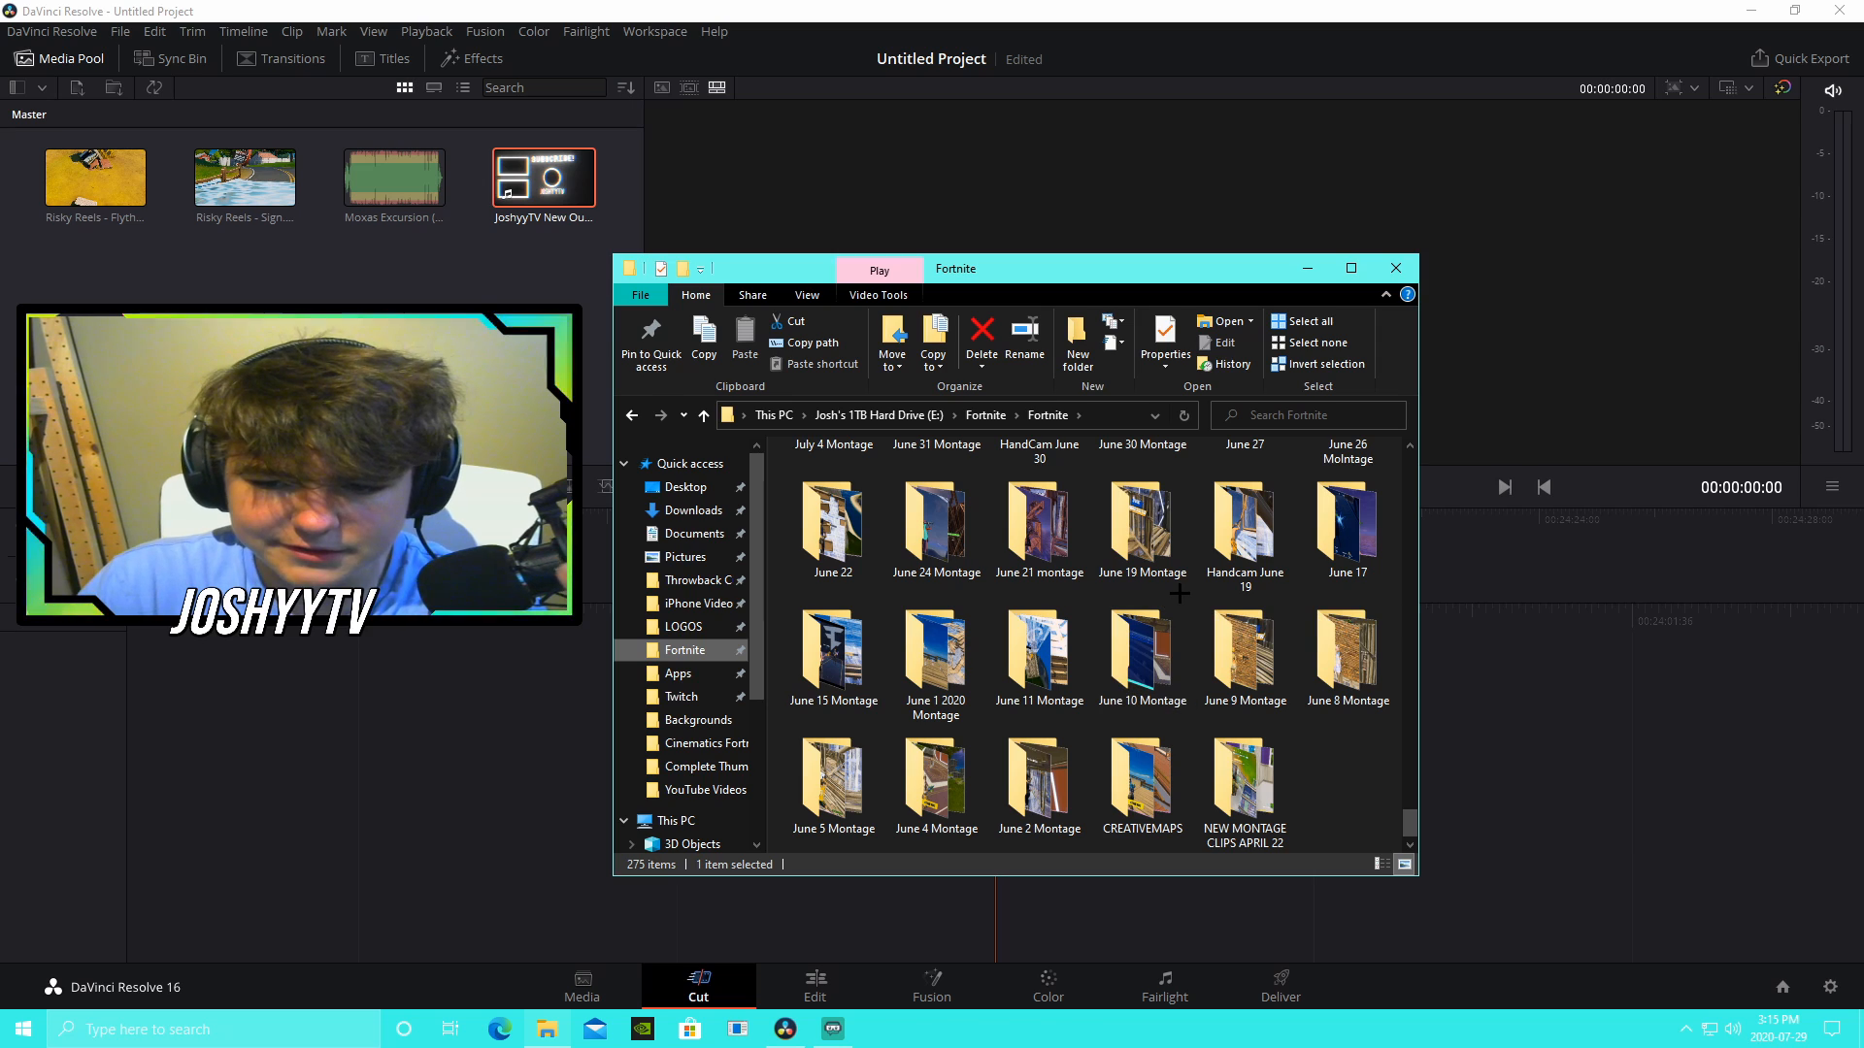
scroll(1141, 574, up, 5)
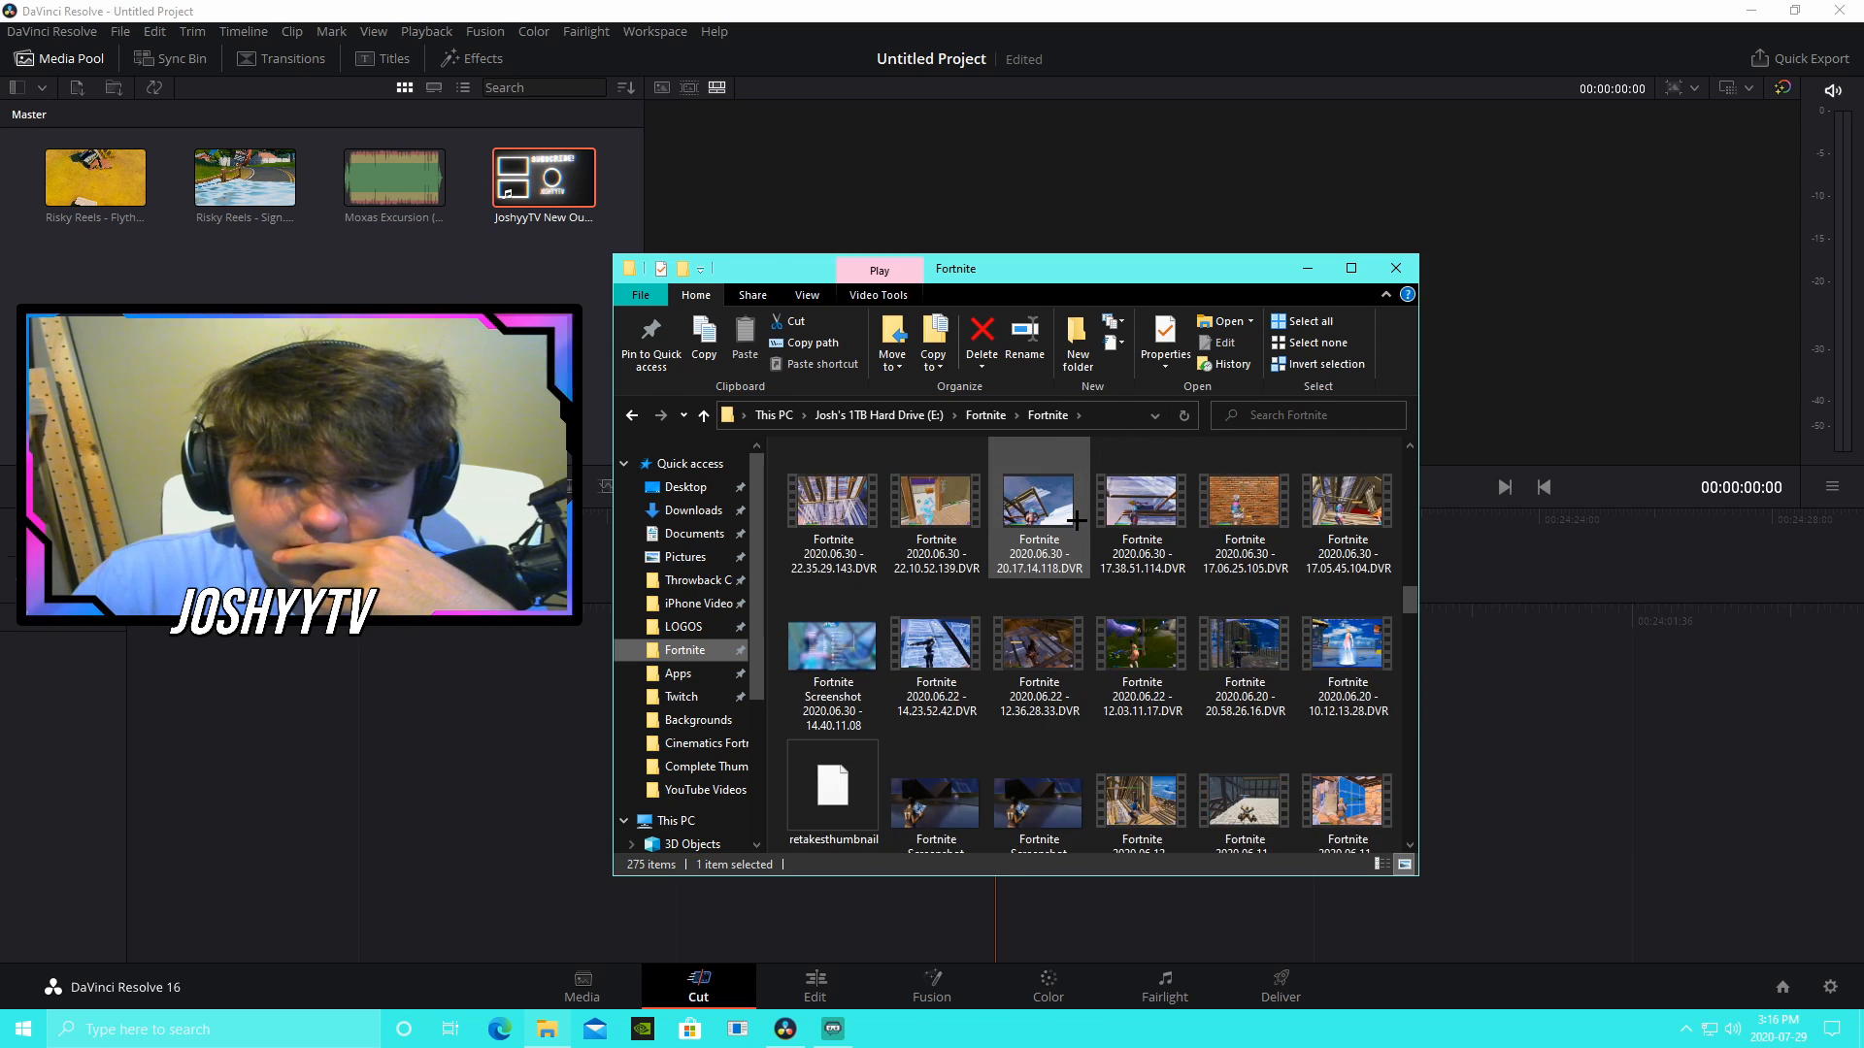
scroll(1064, 507, up, 3)
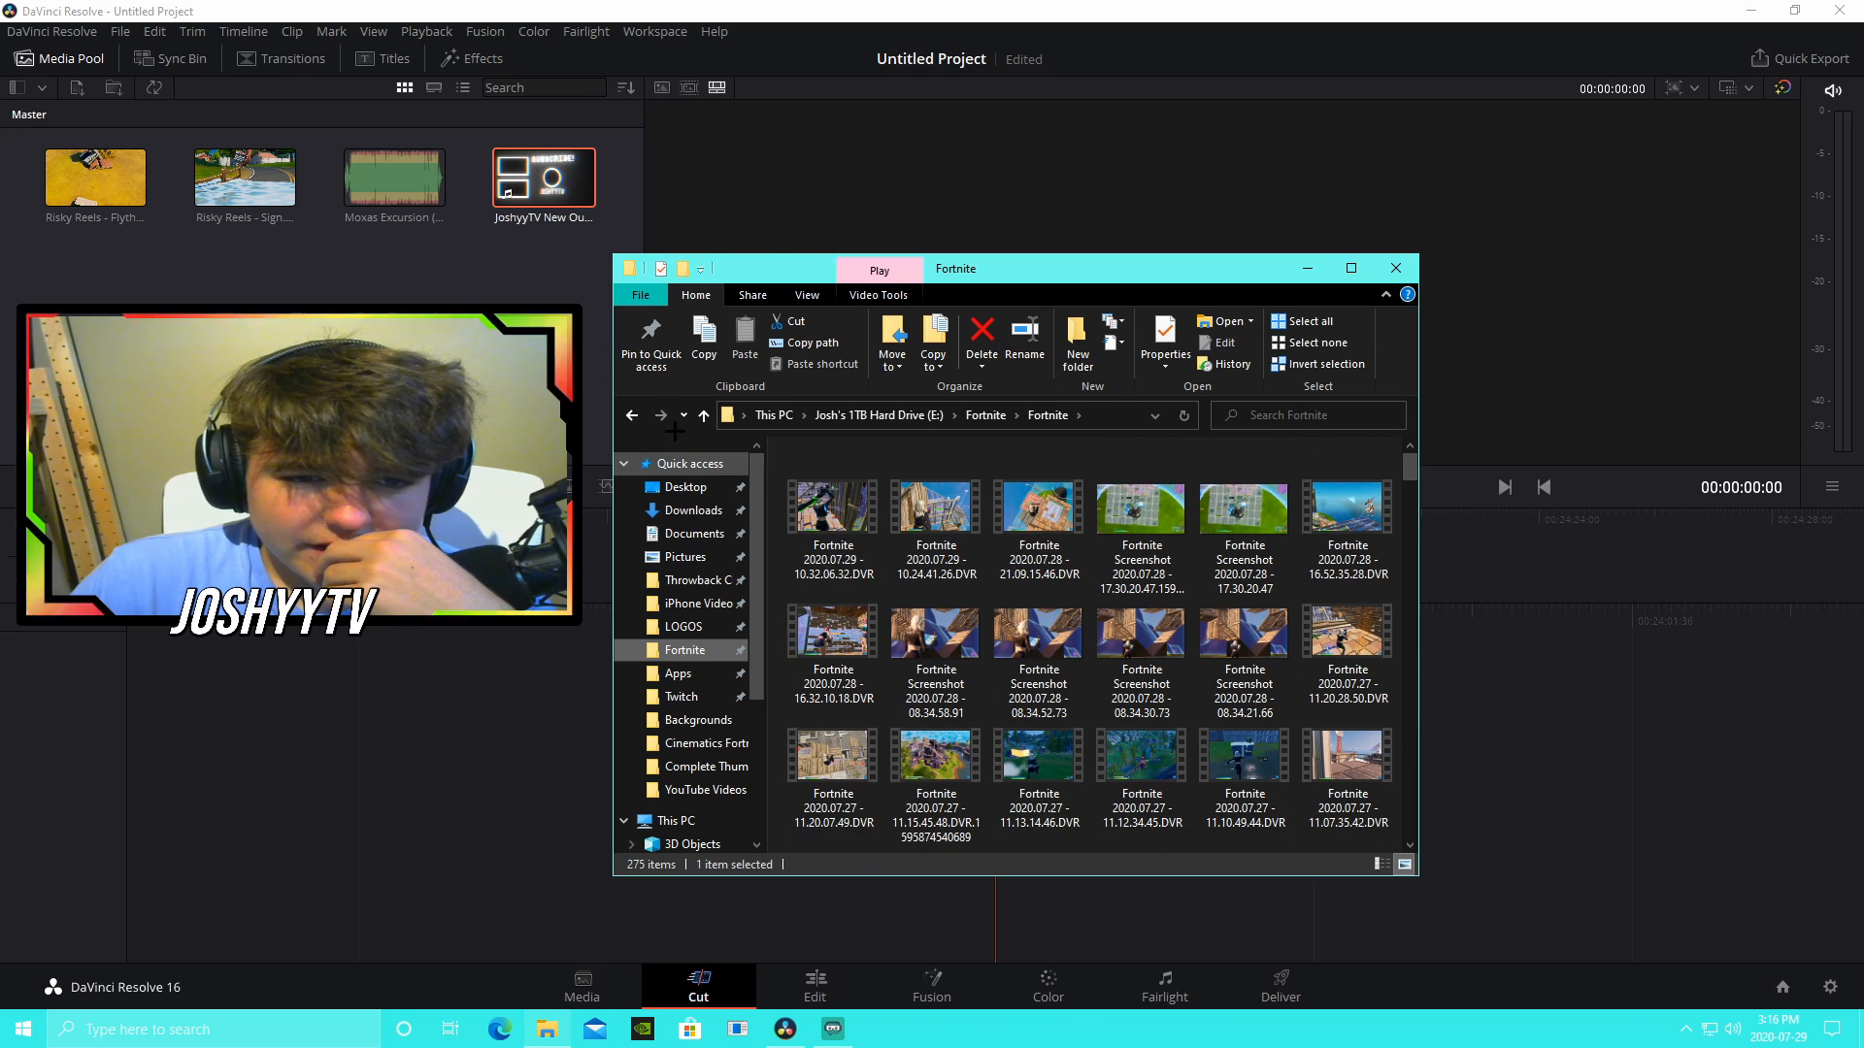
Step: On the Edit page, start a timeline with the Moxas Excursion music and preview it at lower volume
click(1307, 268)
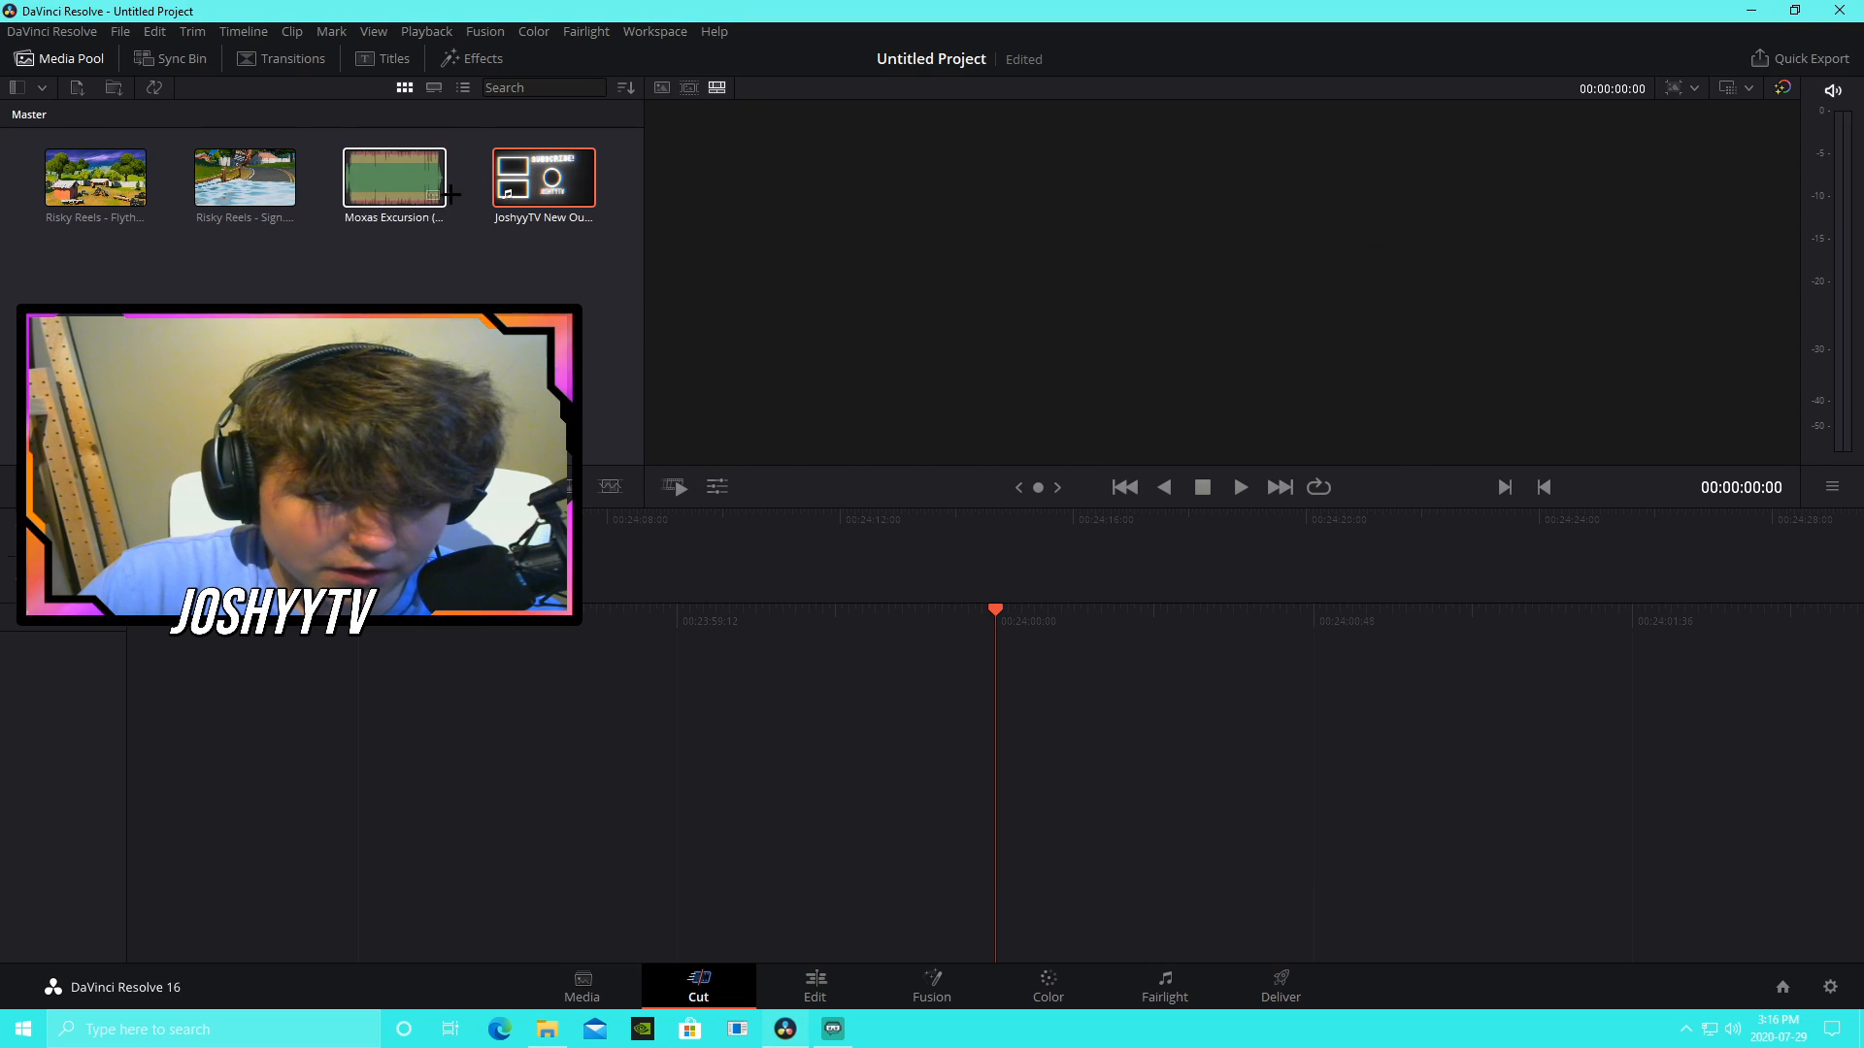
drag(408, 184, 486, 254)
click(815, 987)
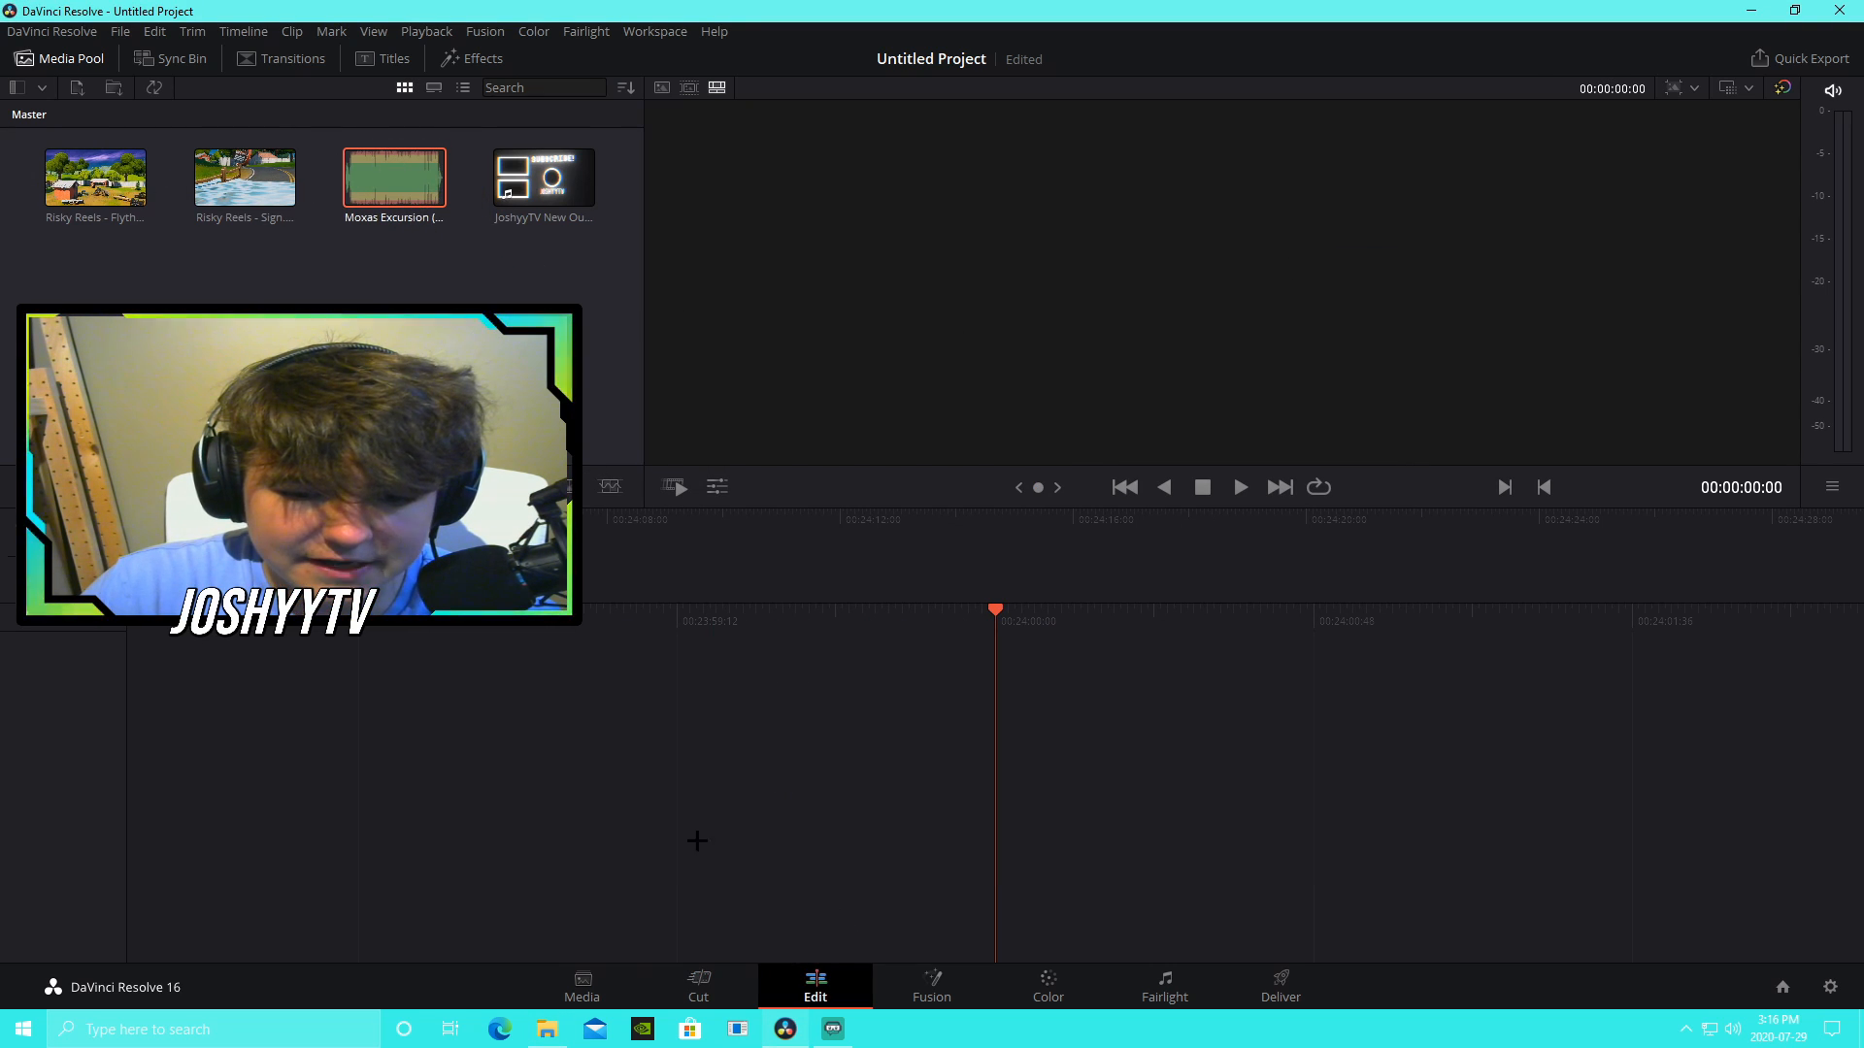
click(111, 59)
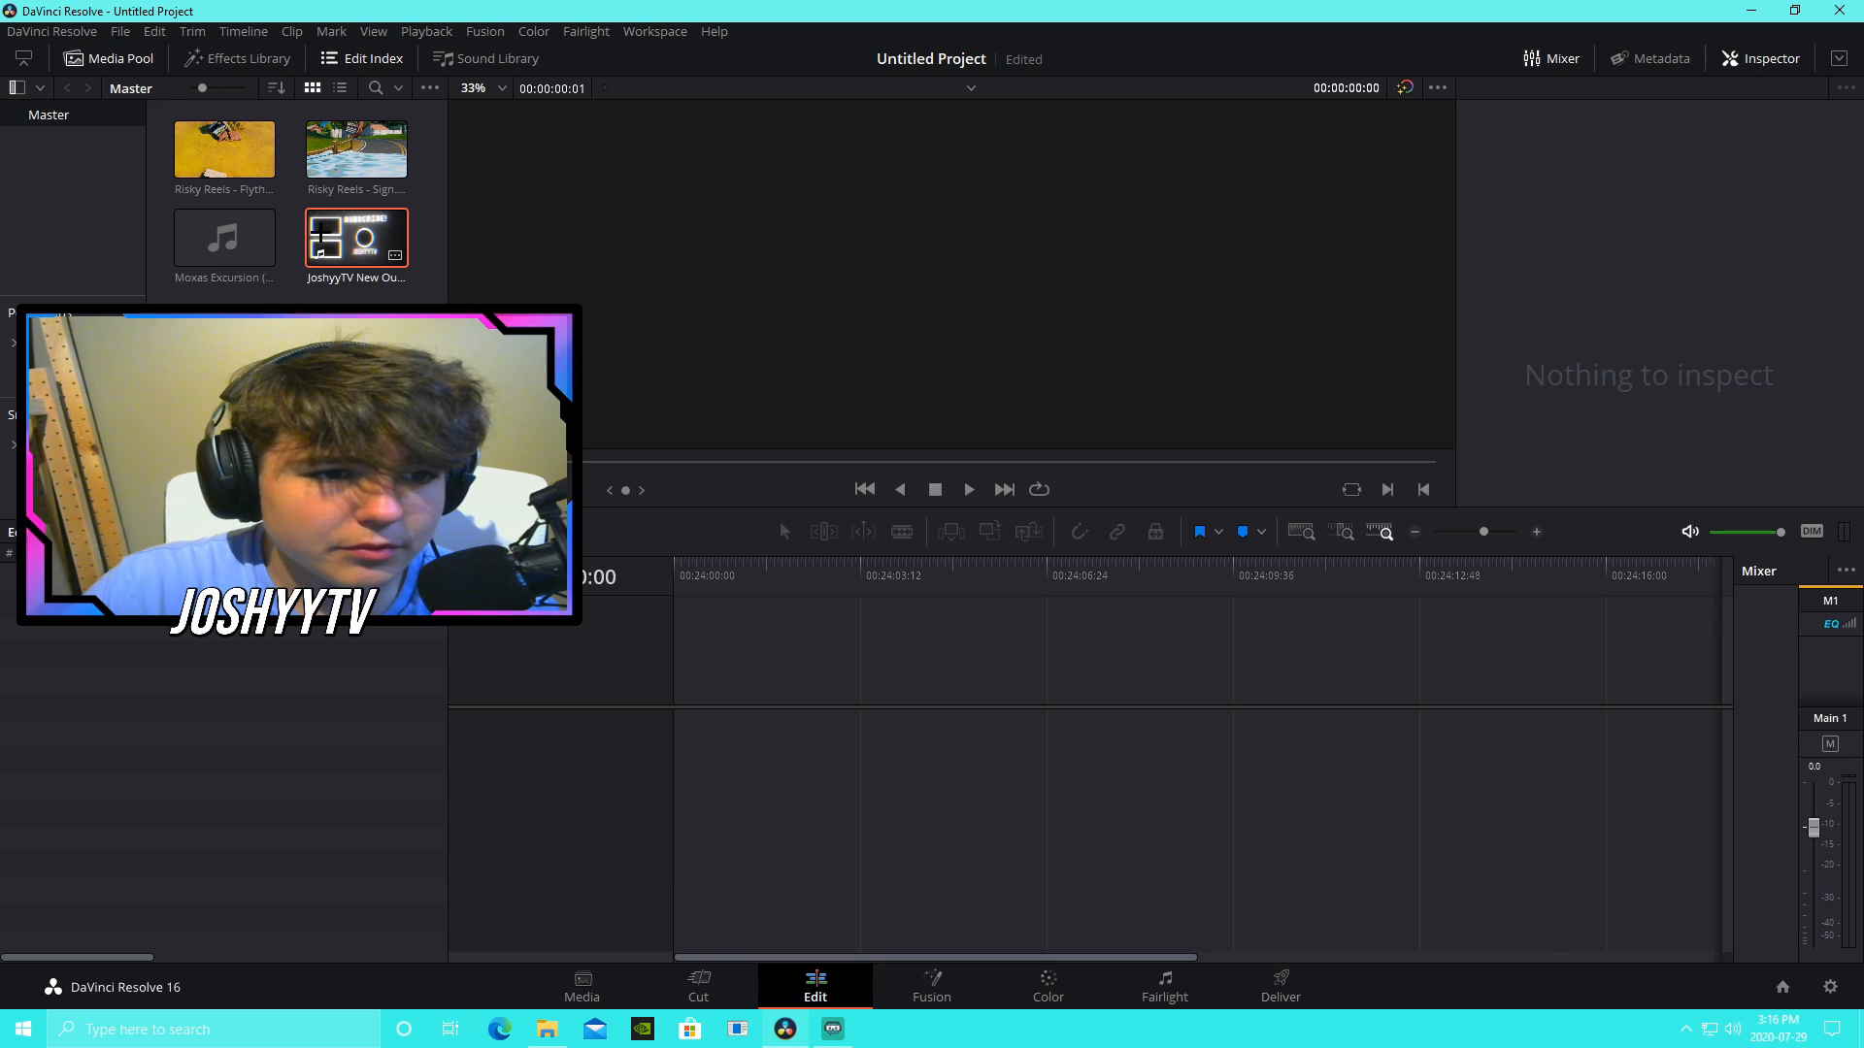
drag(224, 237, 682, 742)
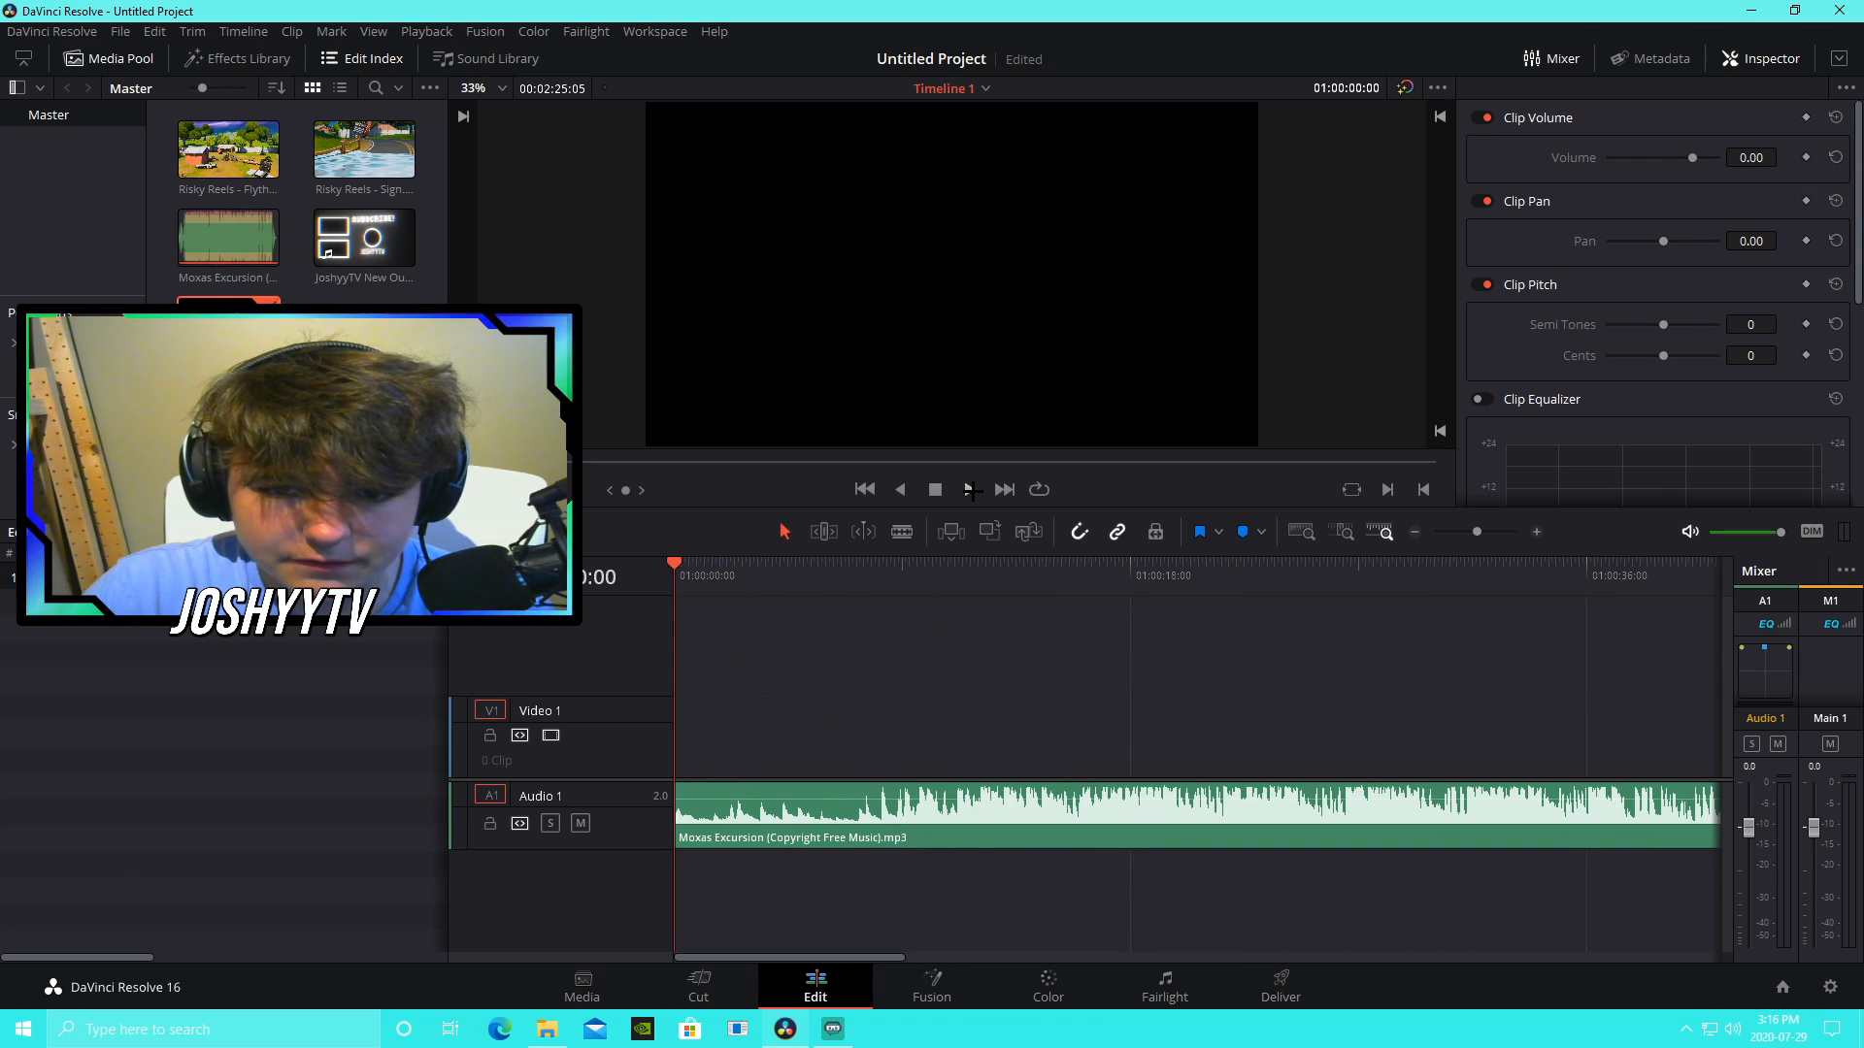
drag(1779, 532, 1750, 532)
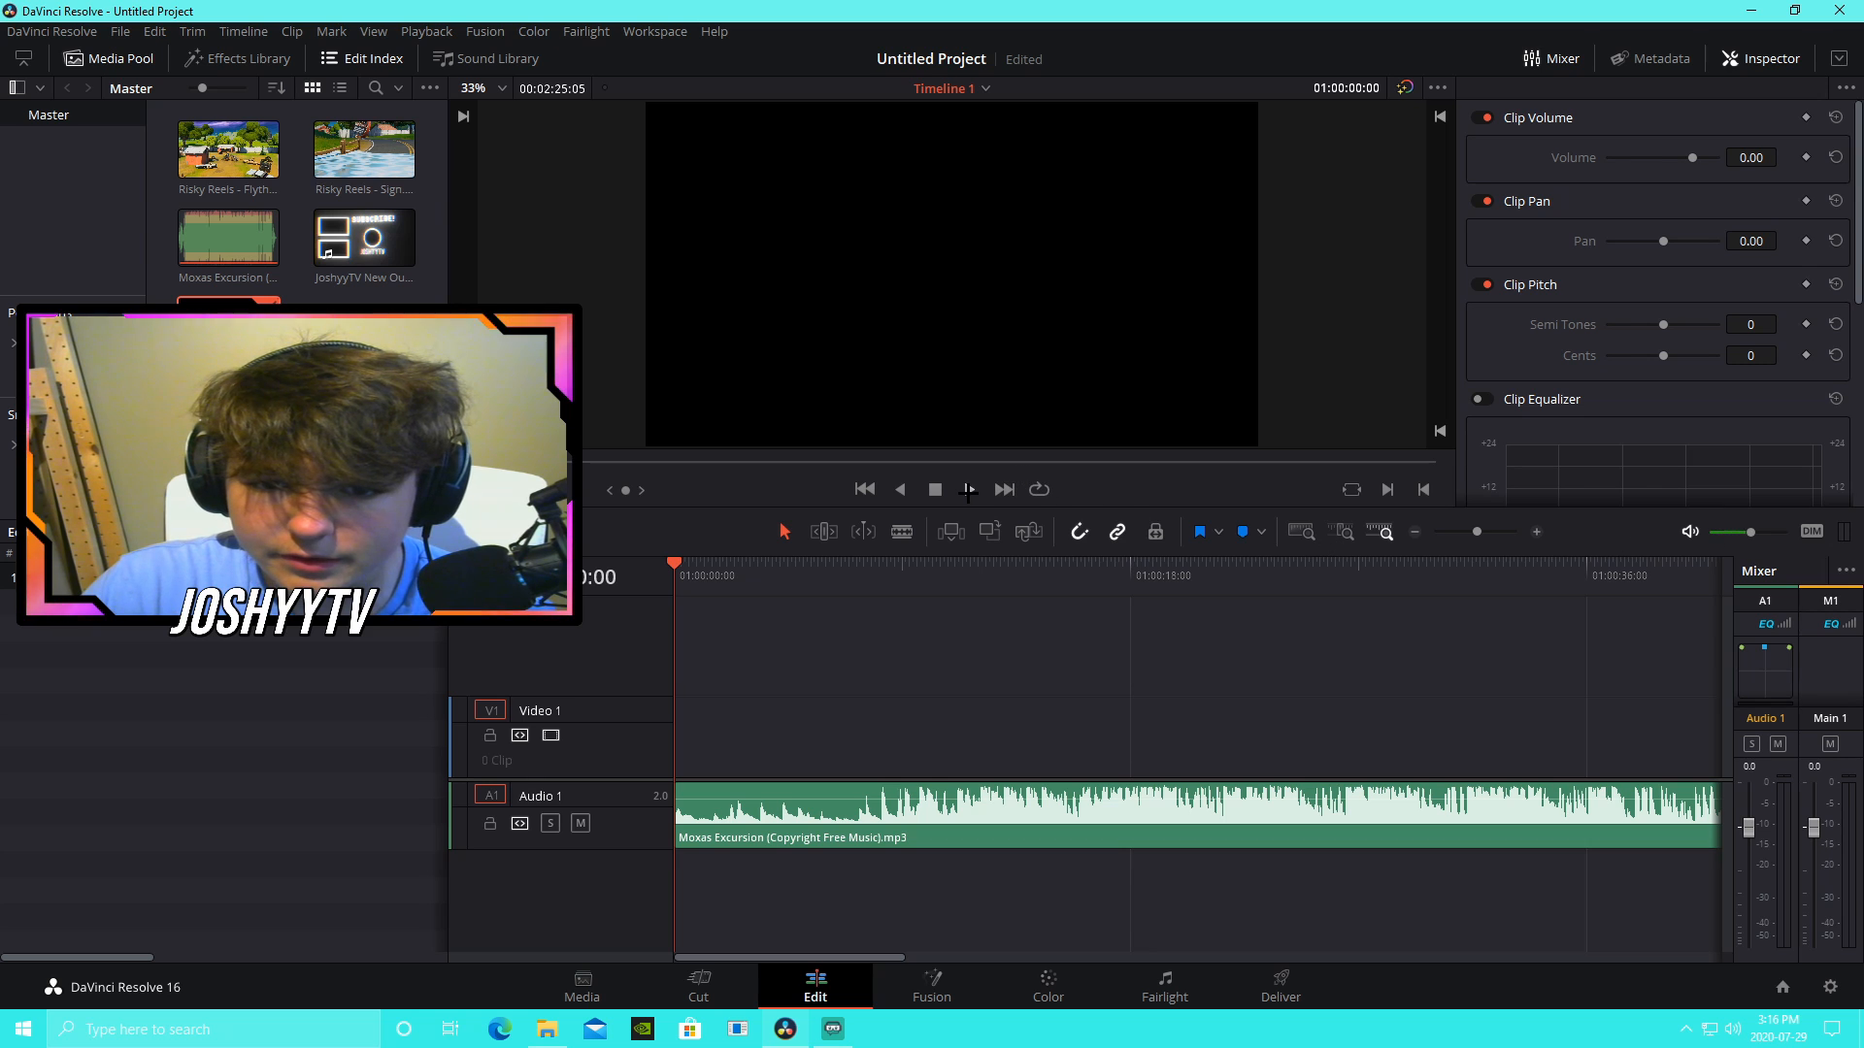
click(968, 491)
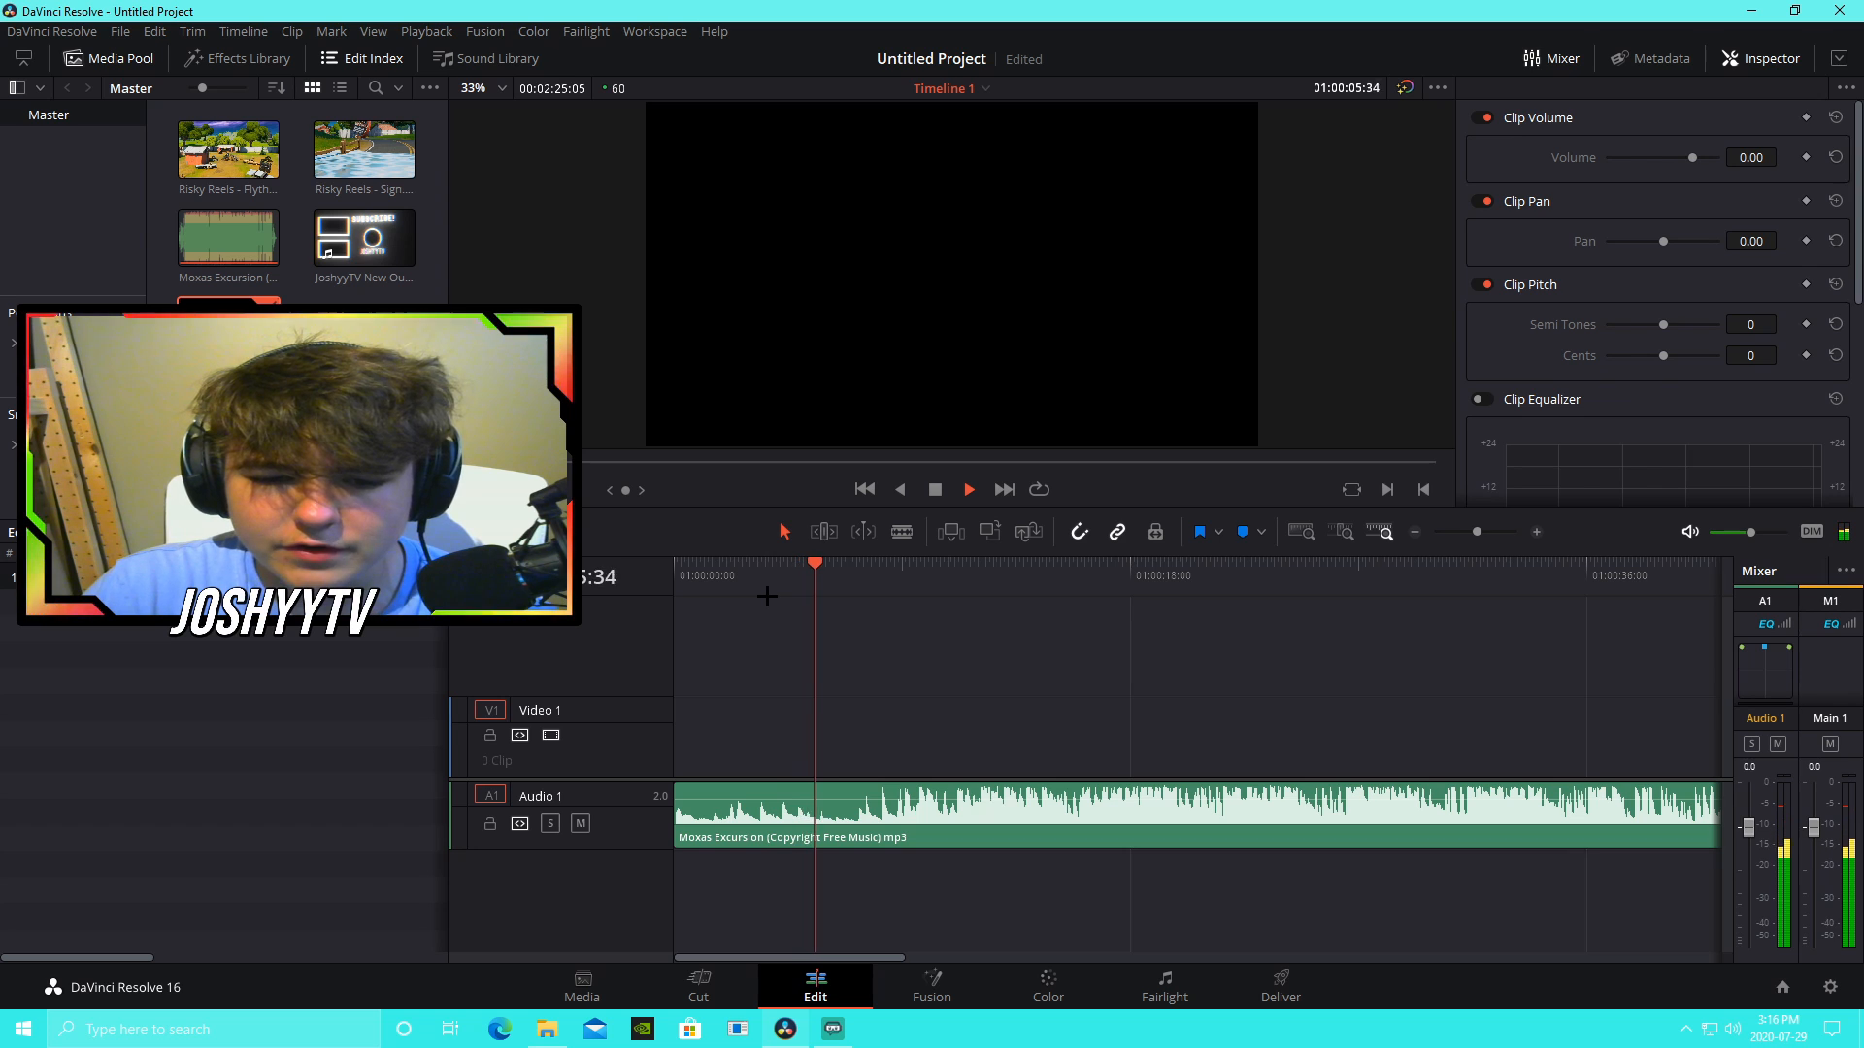
click(935, 491)
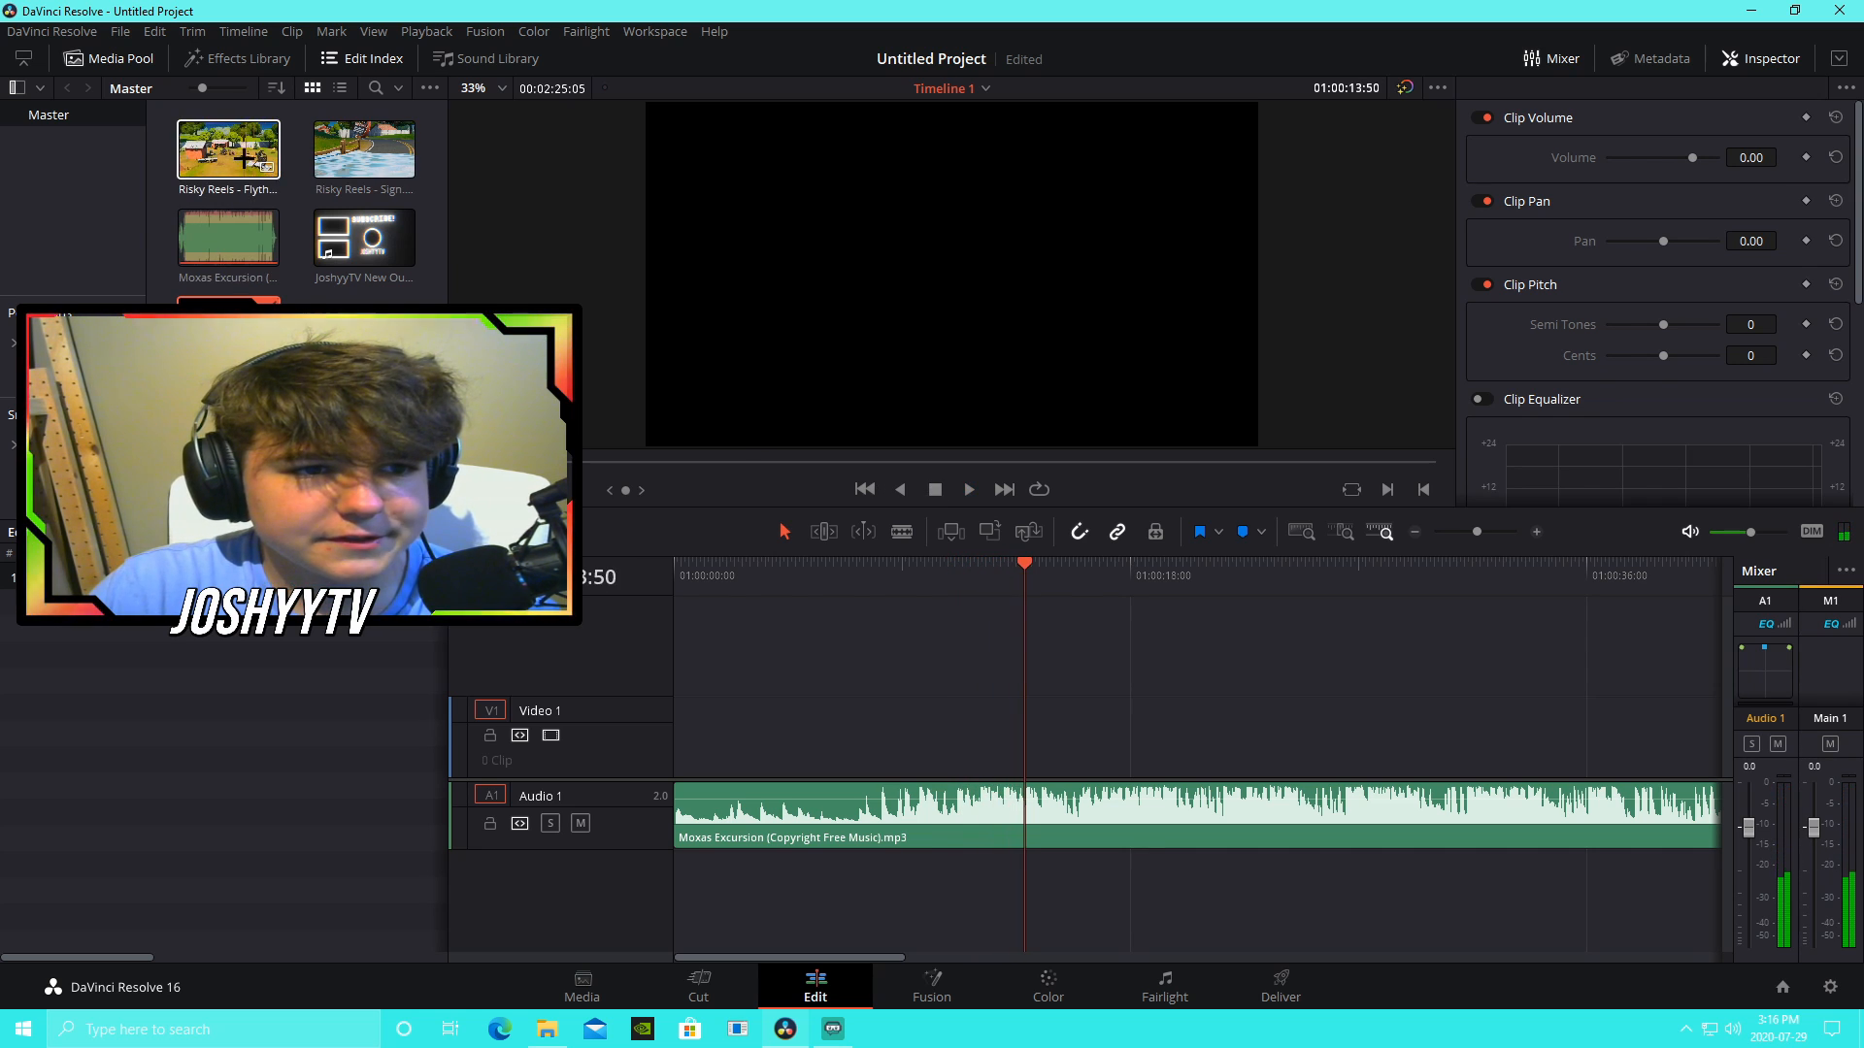
Step: Add Risky Reels - Flythrough to Video 1, move the music to Audio 2, and play to 01:00:04:54
drag(228, 151, 684, 743)
drag(777, 818, 777, 886)
click(677, 565)
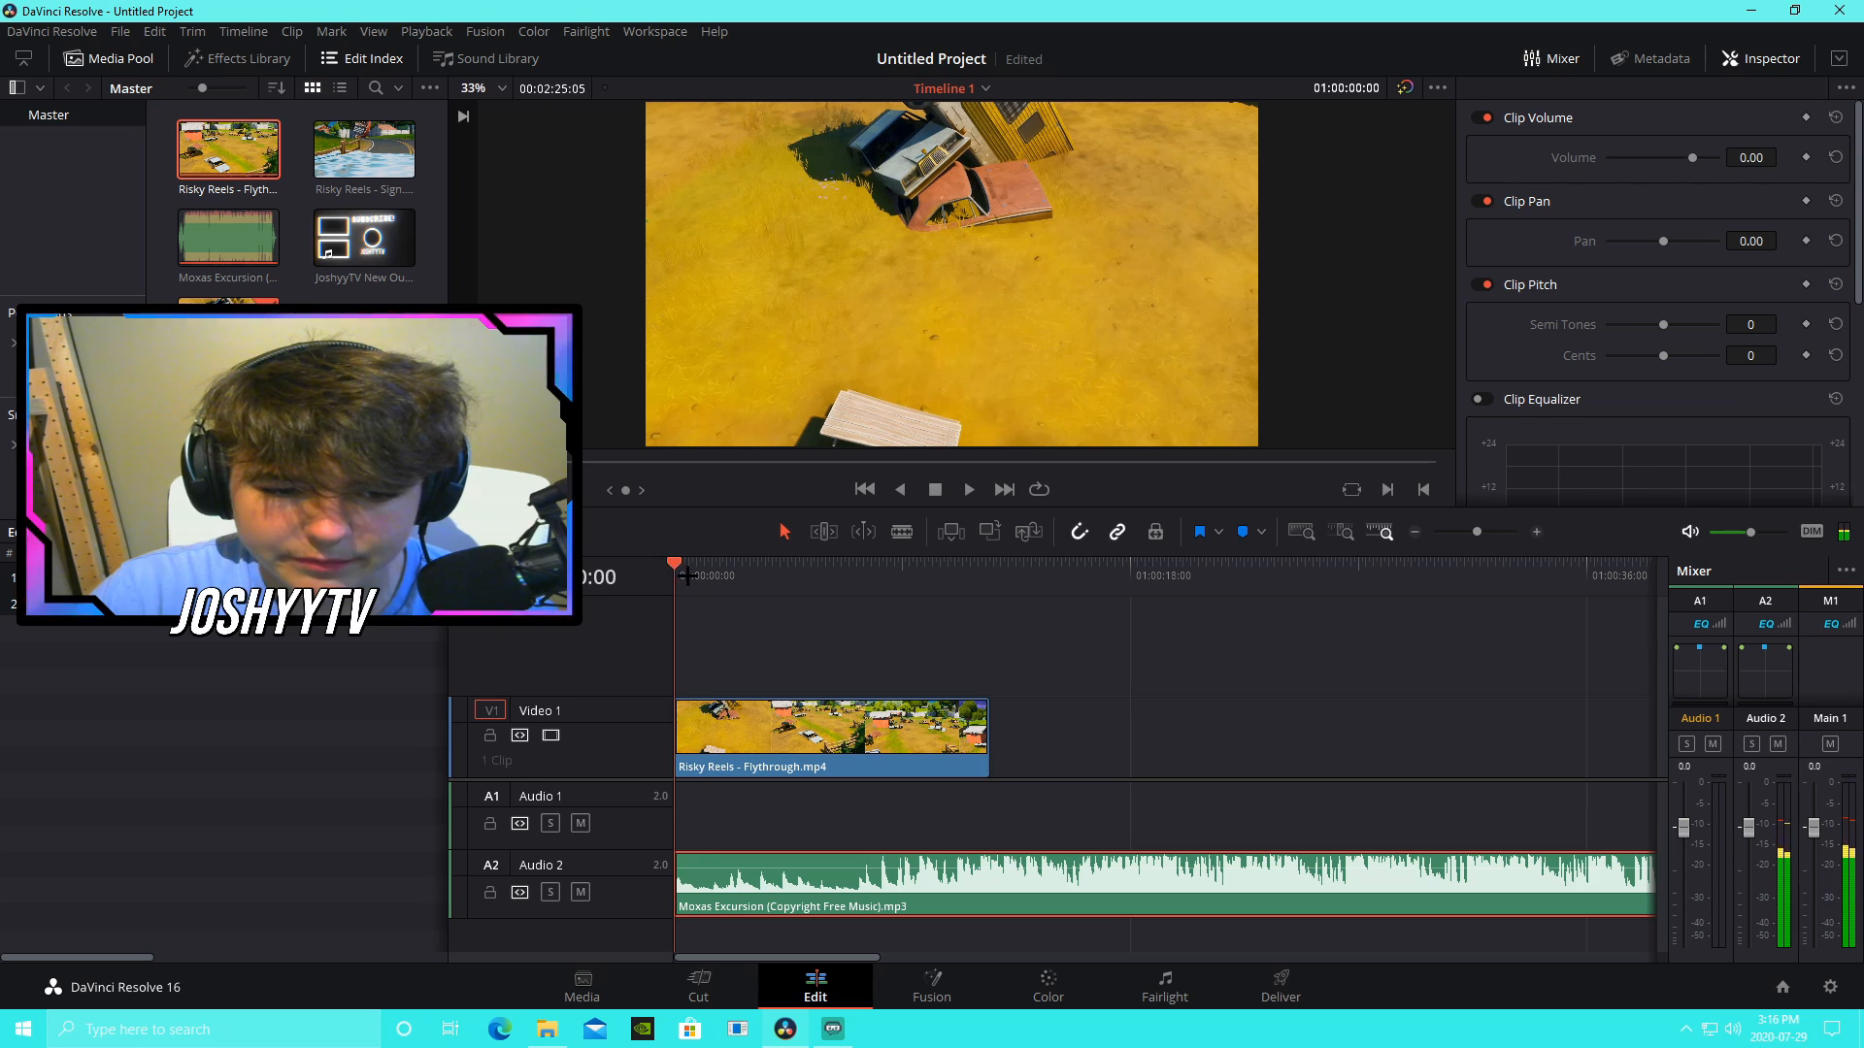
drag(676, 564, 725, 609)
click(672, 572)
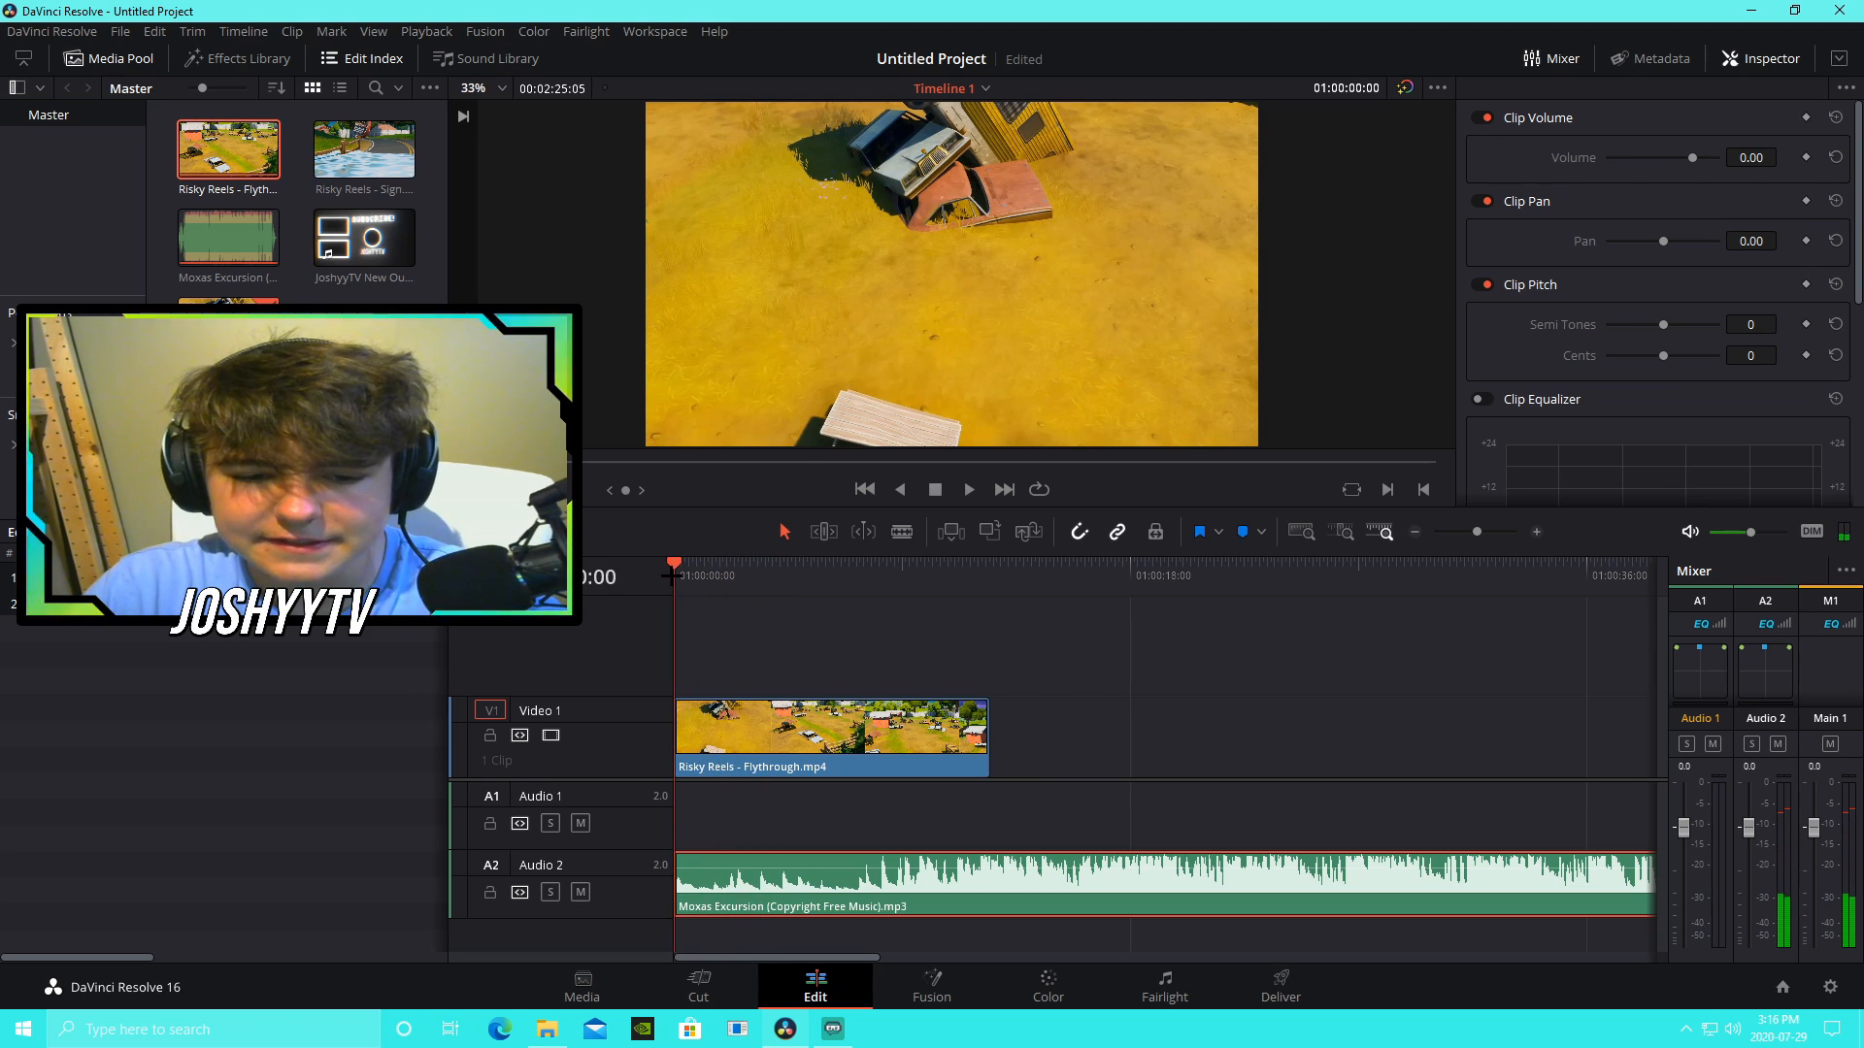
key(space)
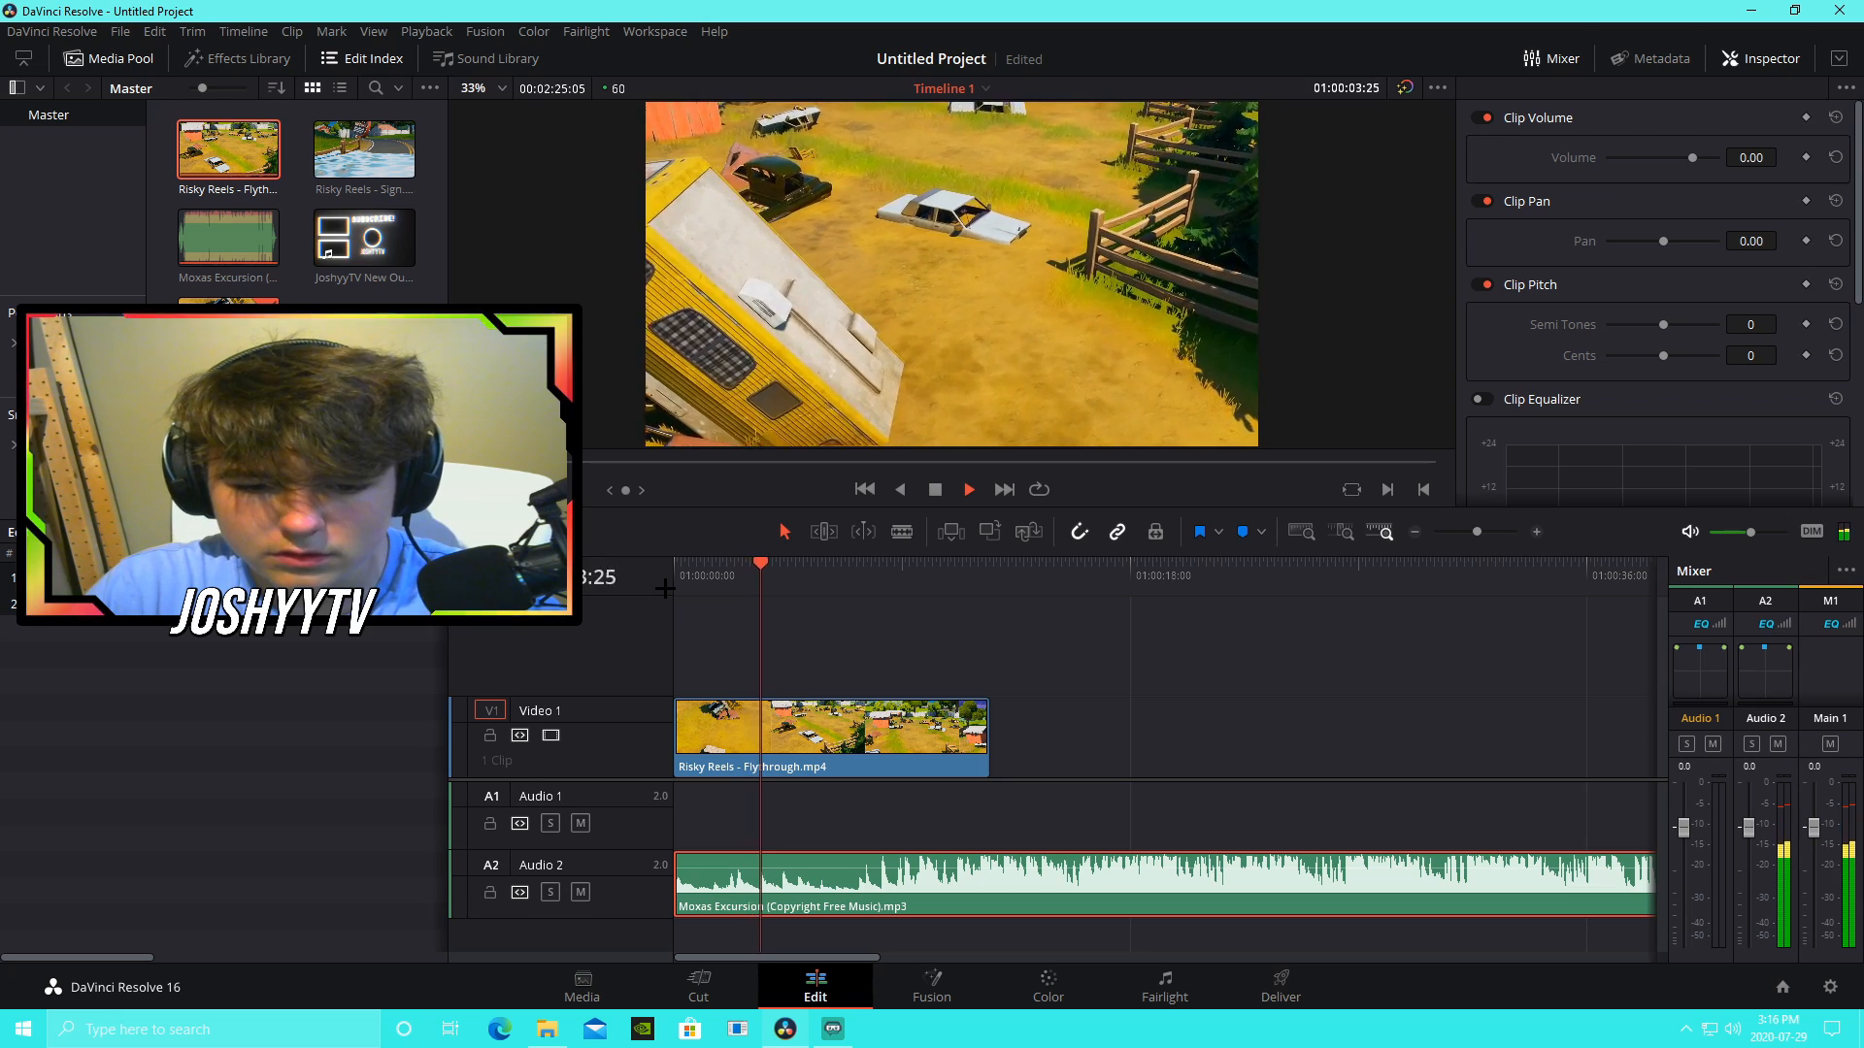
key(space)
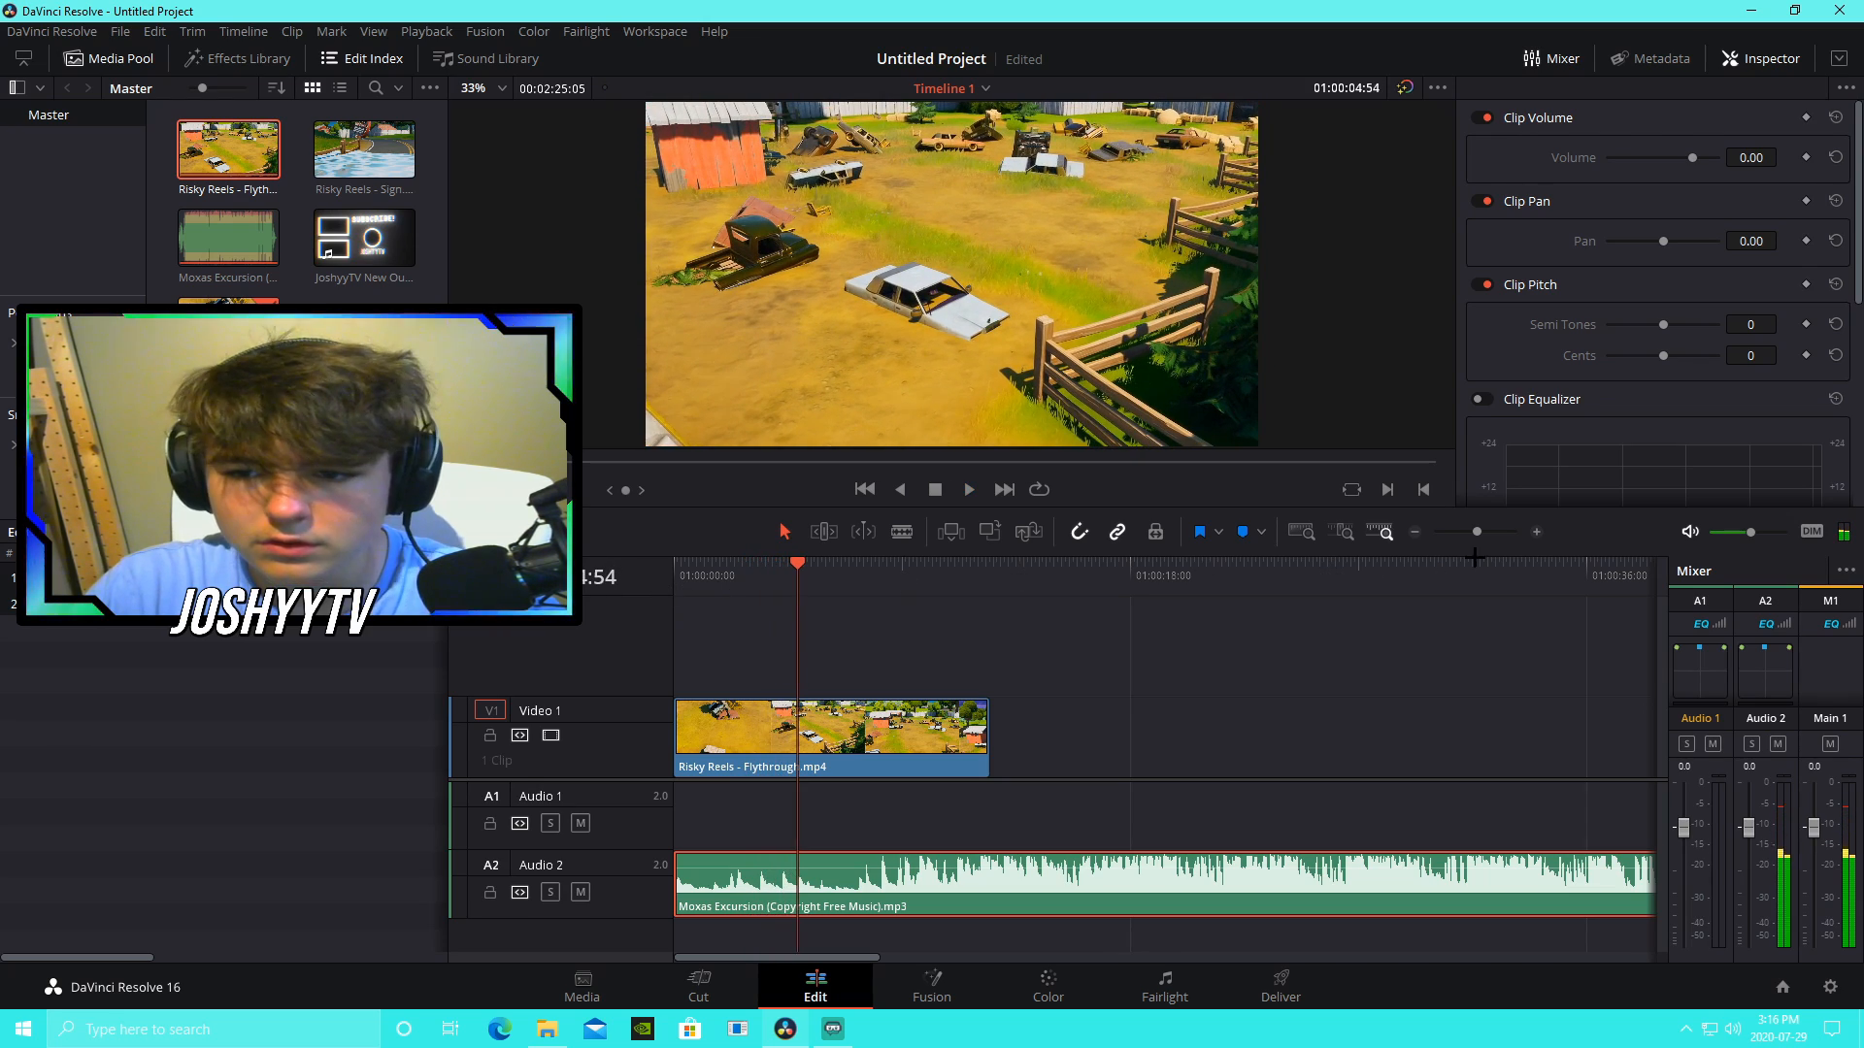
drag(1485, 532, 1481, 536)
Step: Trim the Flythrough clip to end at 01:00:04:54 and place Risky Reels - Sign right after it
drag(1089, 740, 837, 741)
drag(364, 148, 854, 734)
key(space)
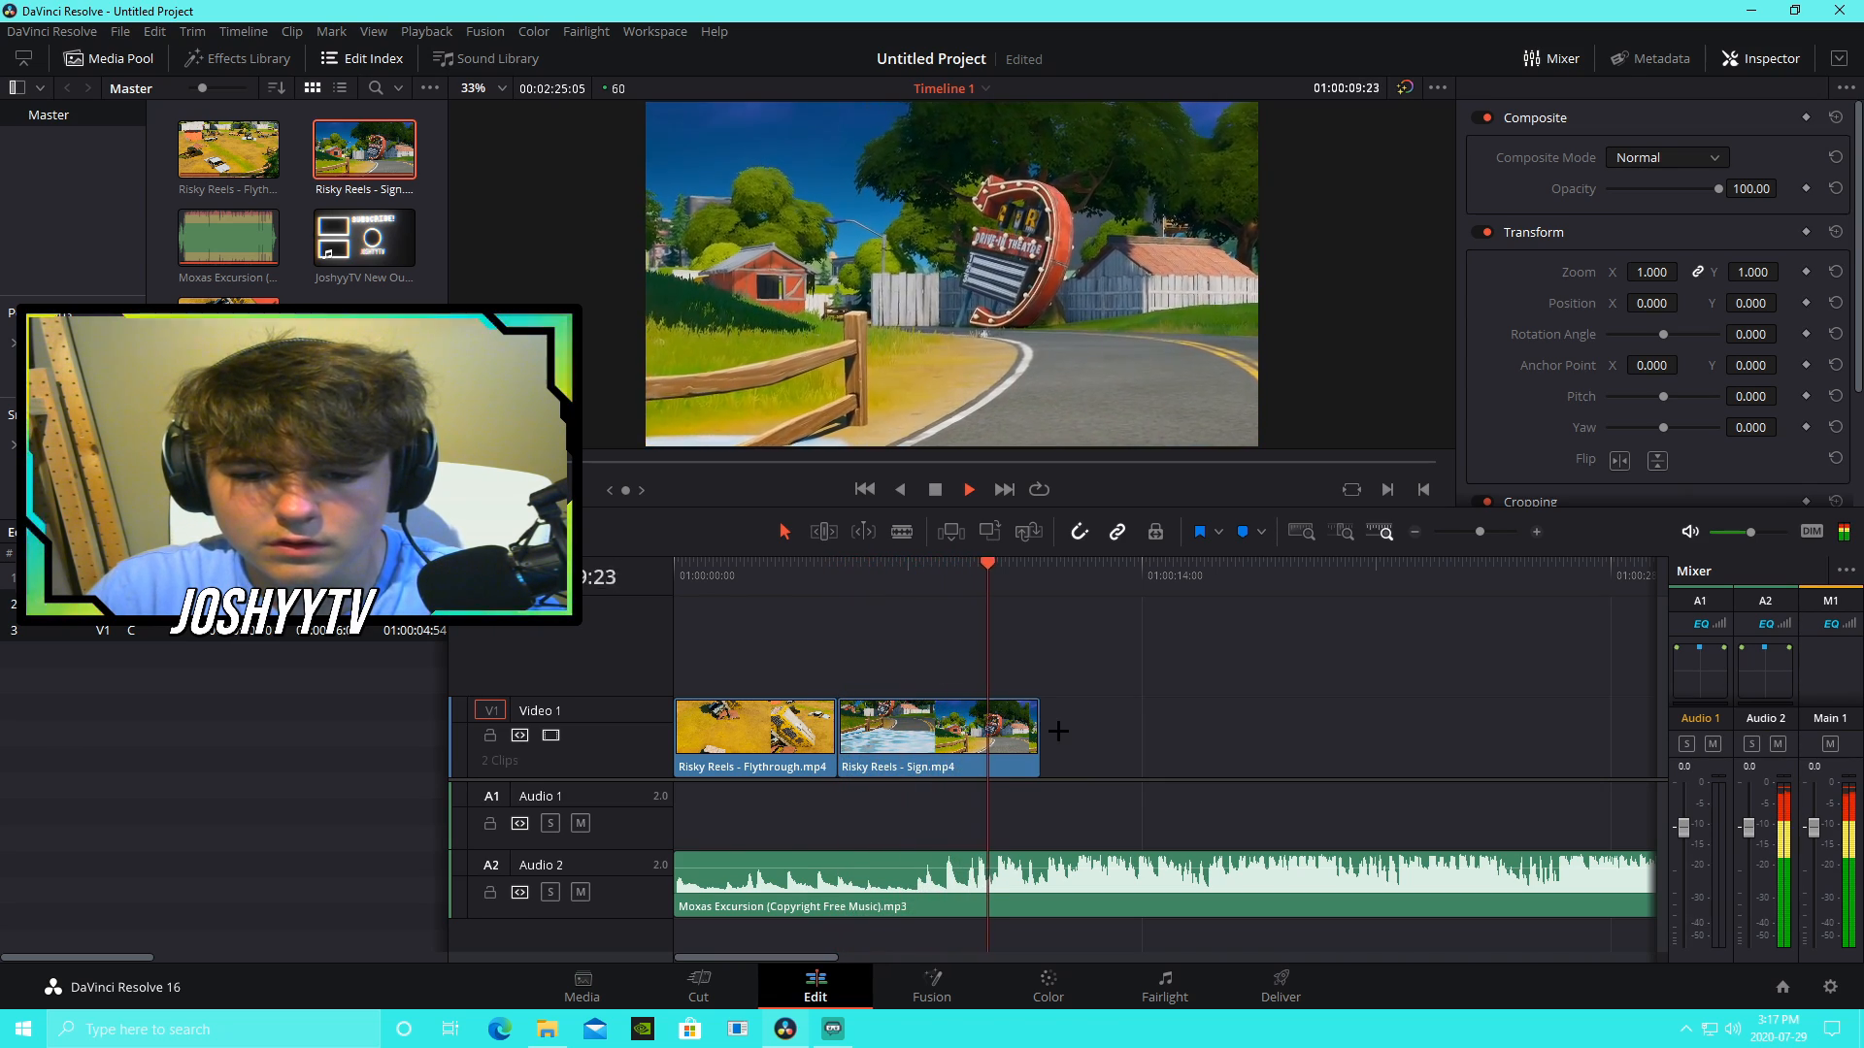
key(space)
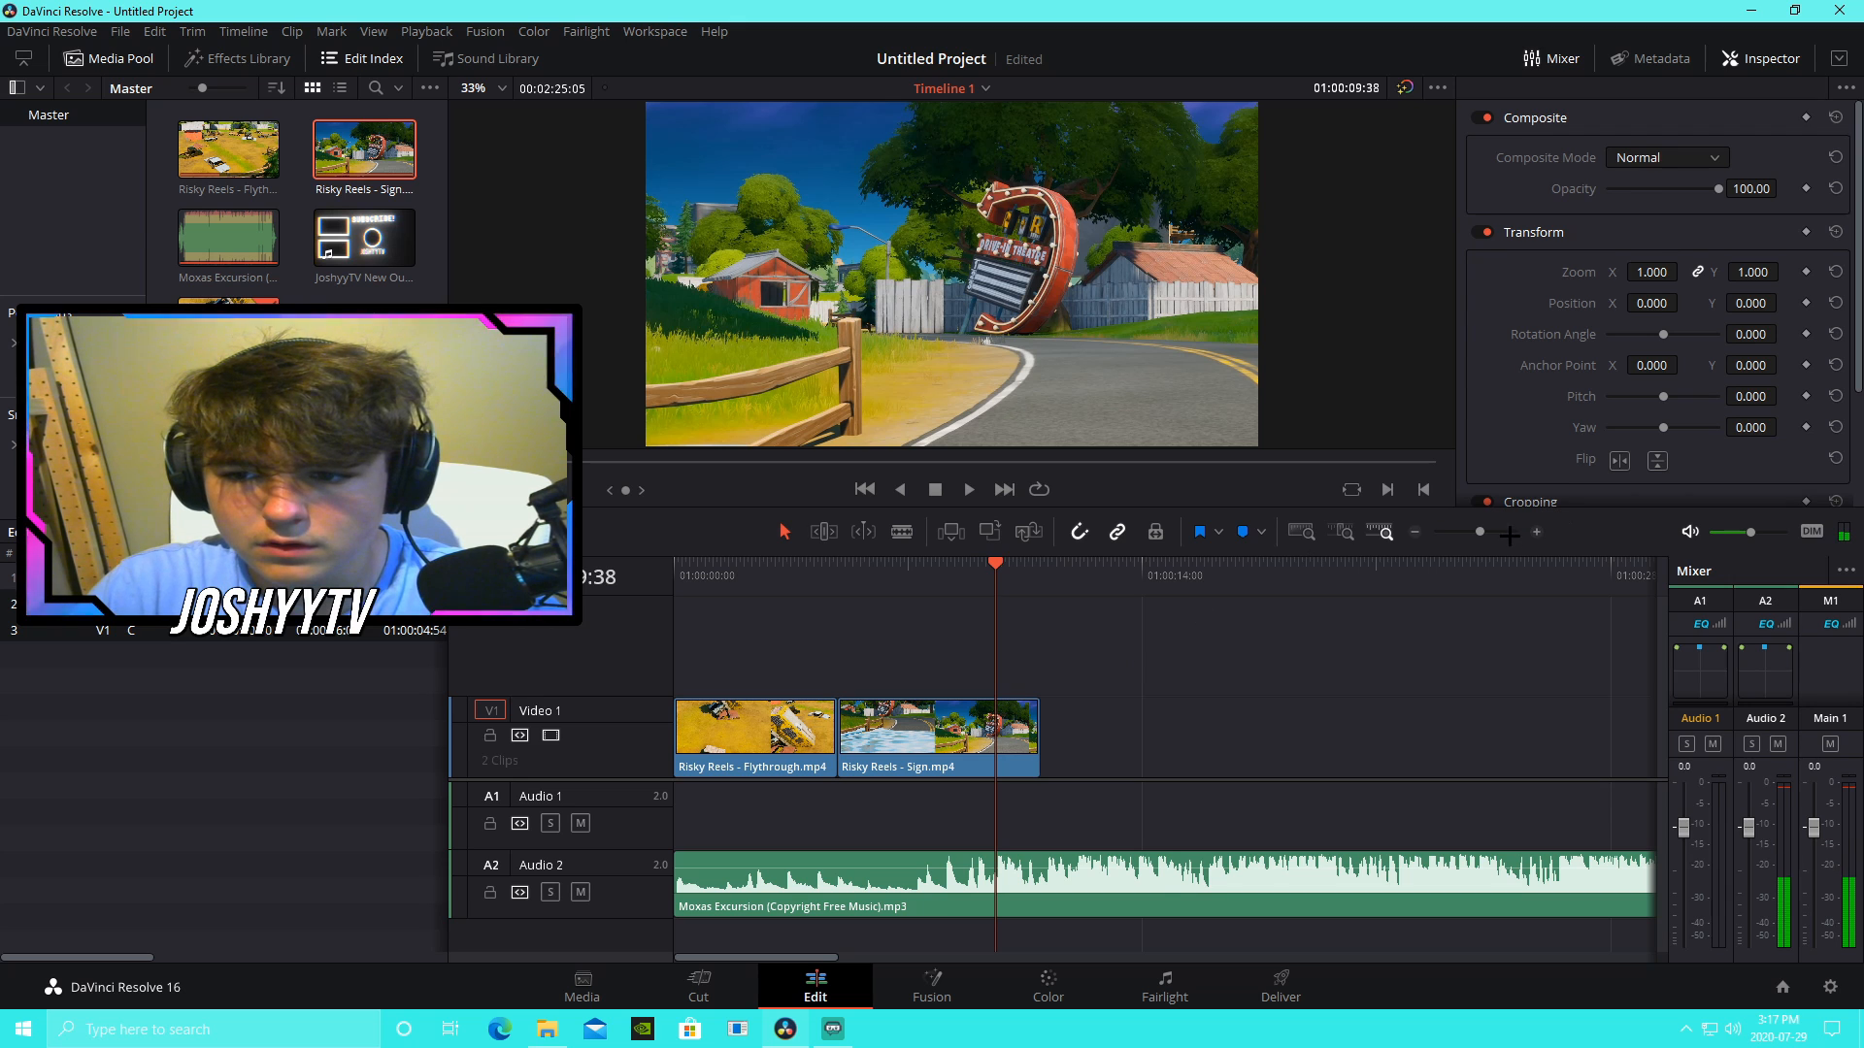
Step: Trim the Sign clip to end at 01:00:09:41 and play the edit back from the start
key(ctrl+equal)
key(ctrl+equal)
drag(1168, 574, 1173, 575)
drag(1345, 734, 1178, 733)
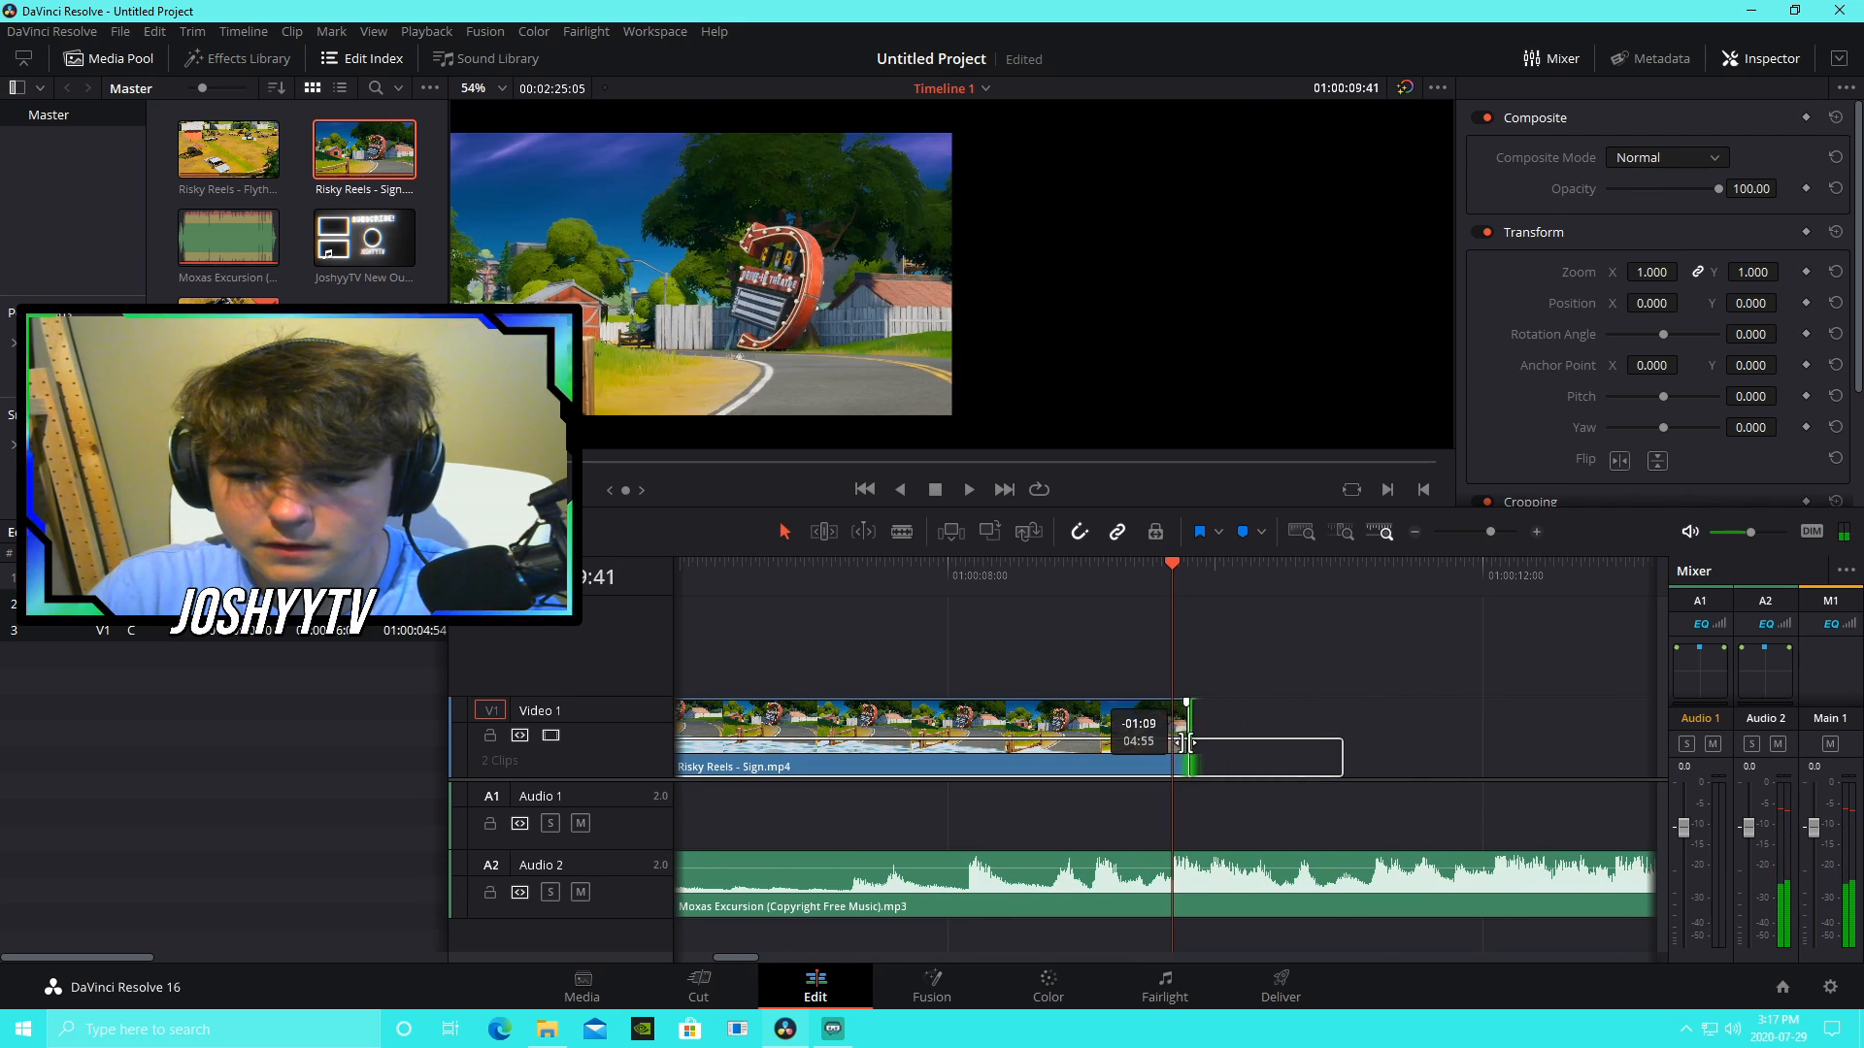
mouse_move(1490, 532)
mouse_down()
mouse_move(1456, 534)
mouse_move(1463, 549)
mouse_up()
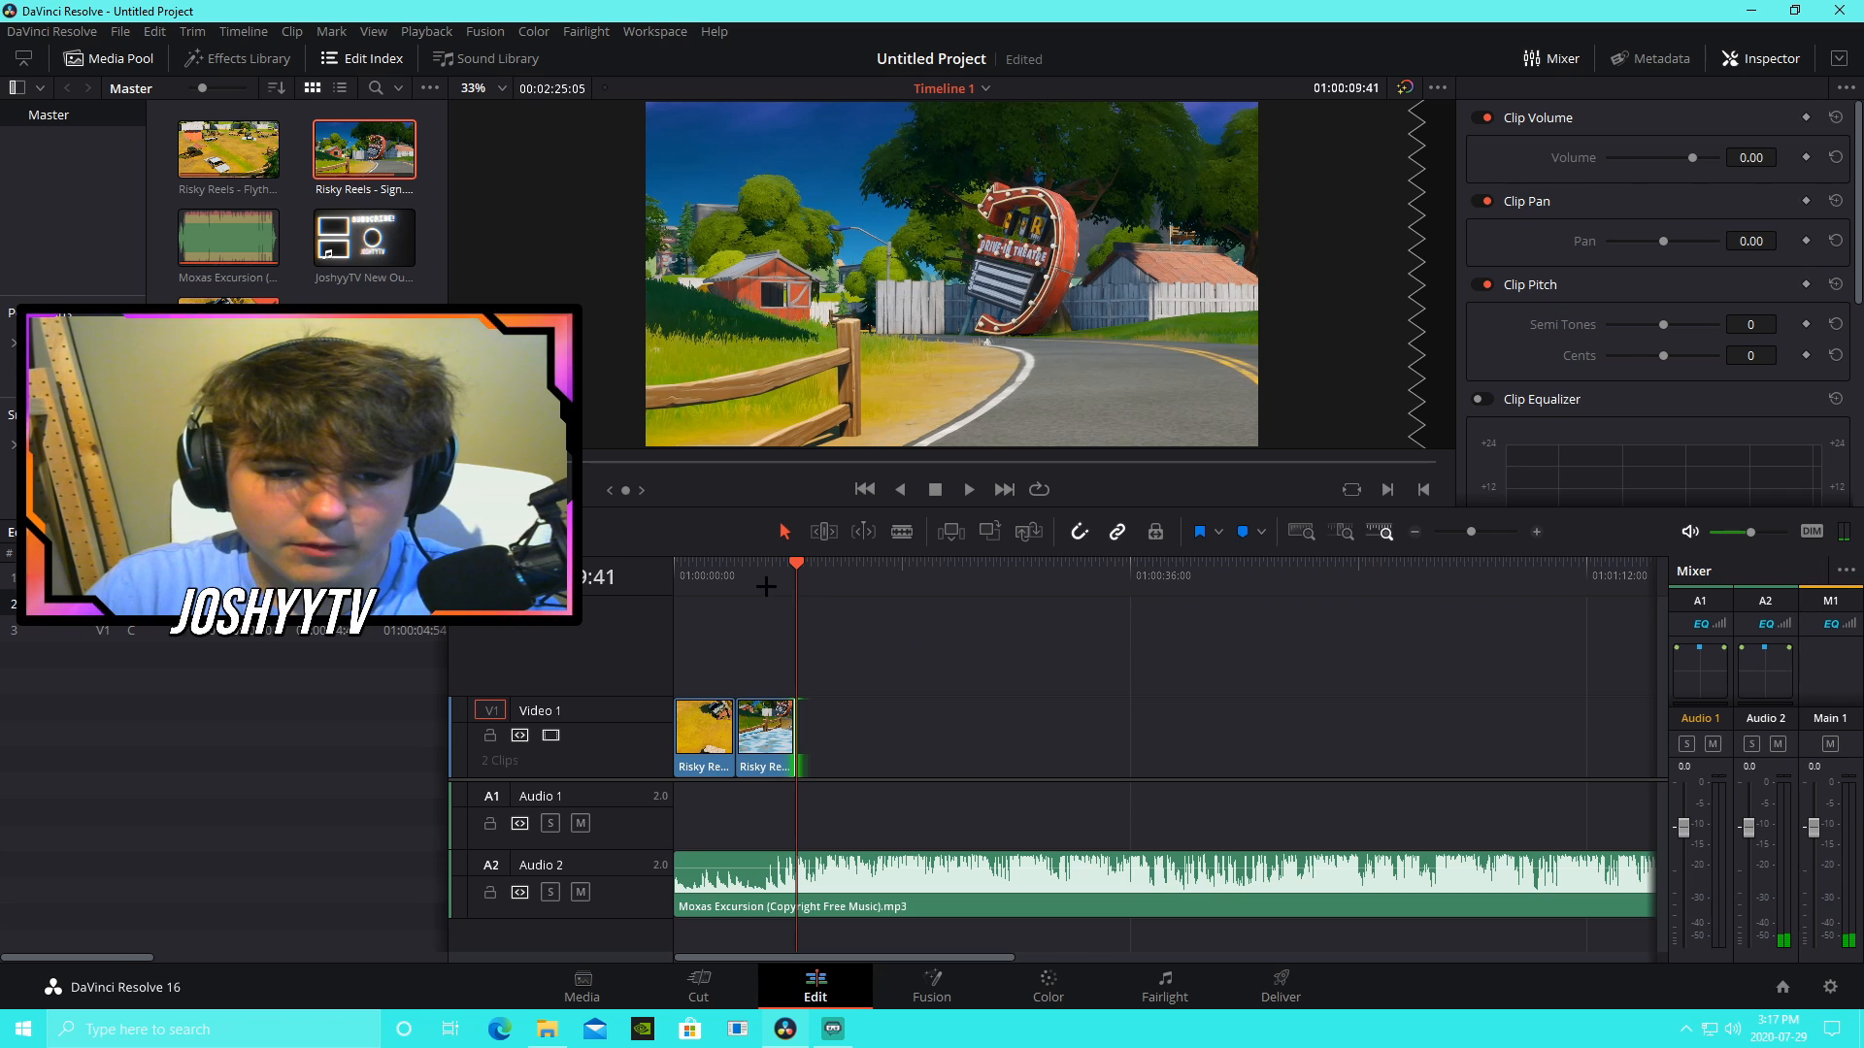
key(Home)
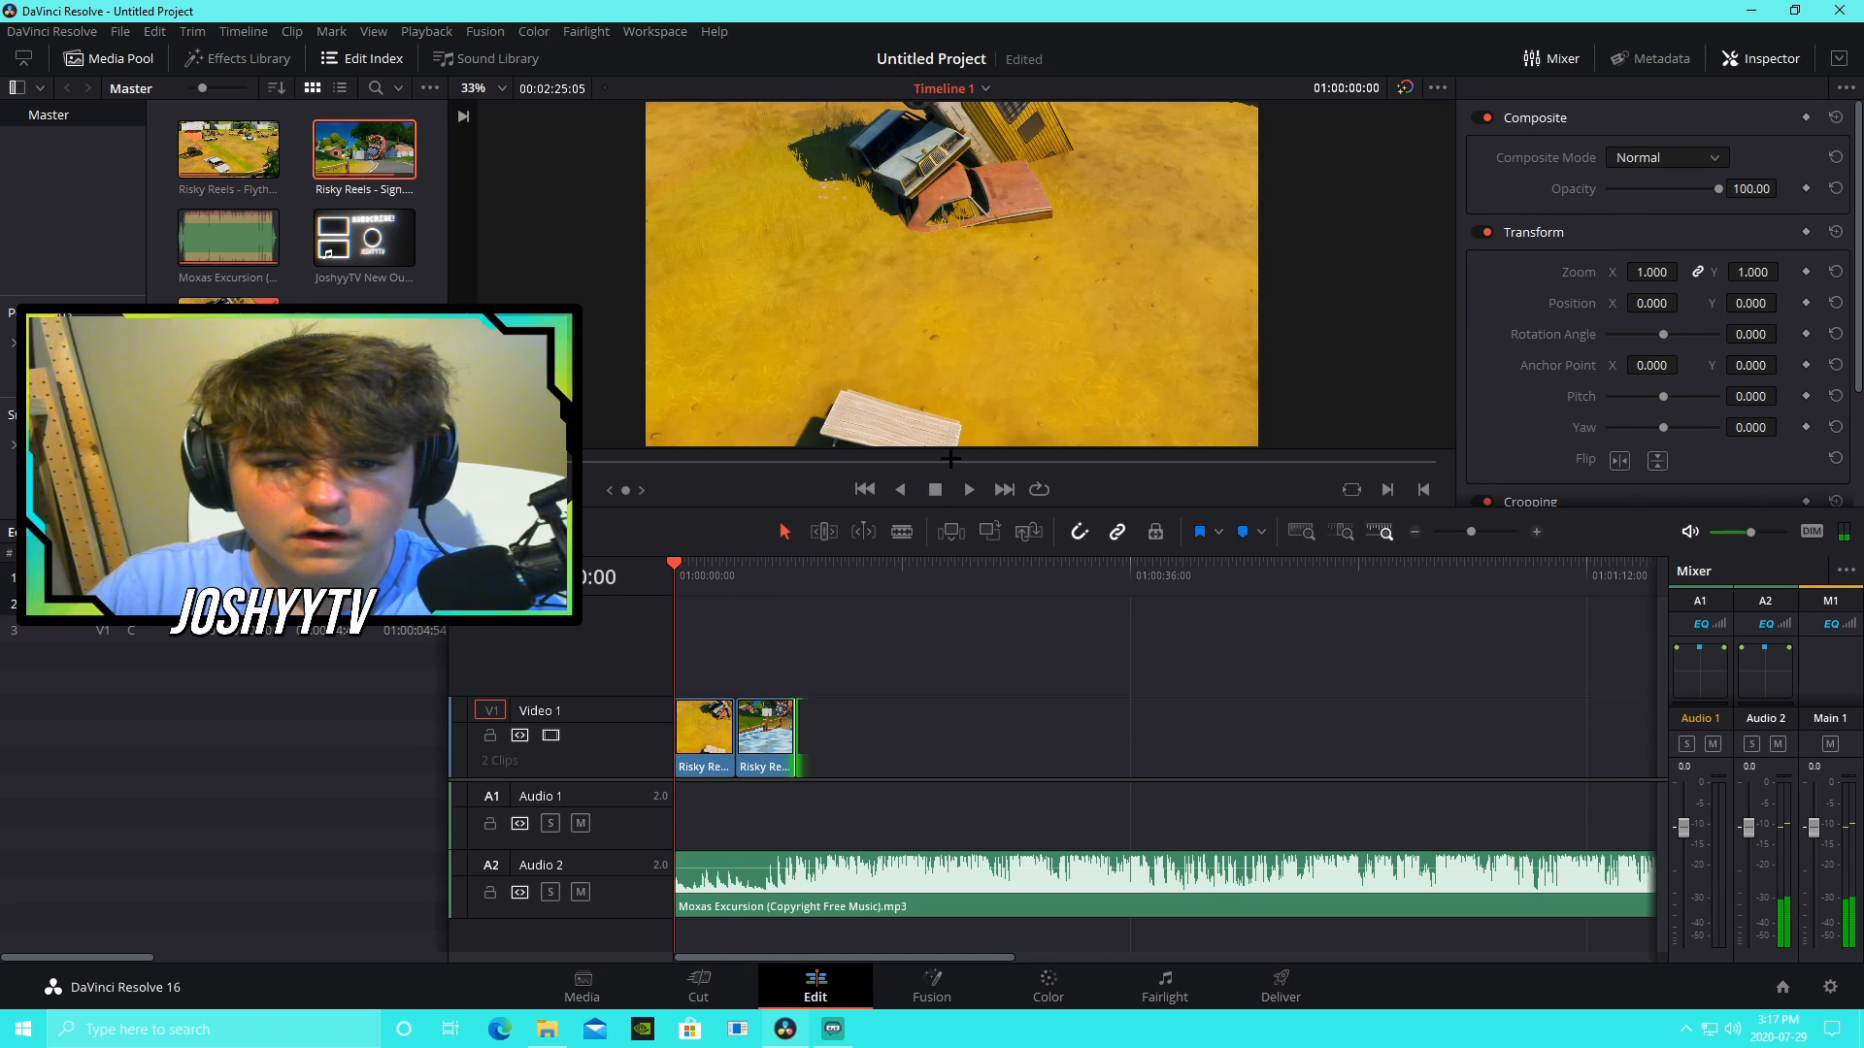
drag(942, 506, 941, 577)
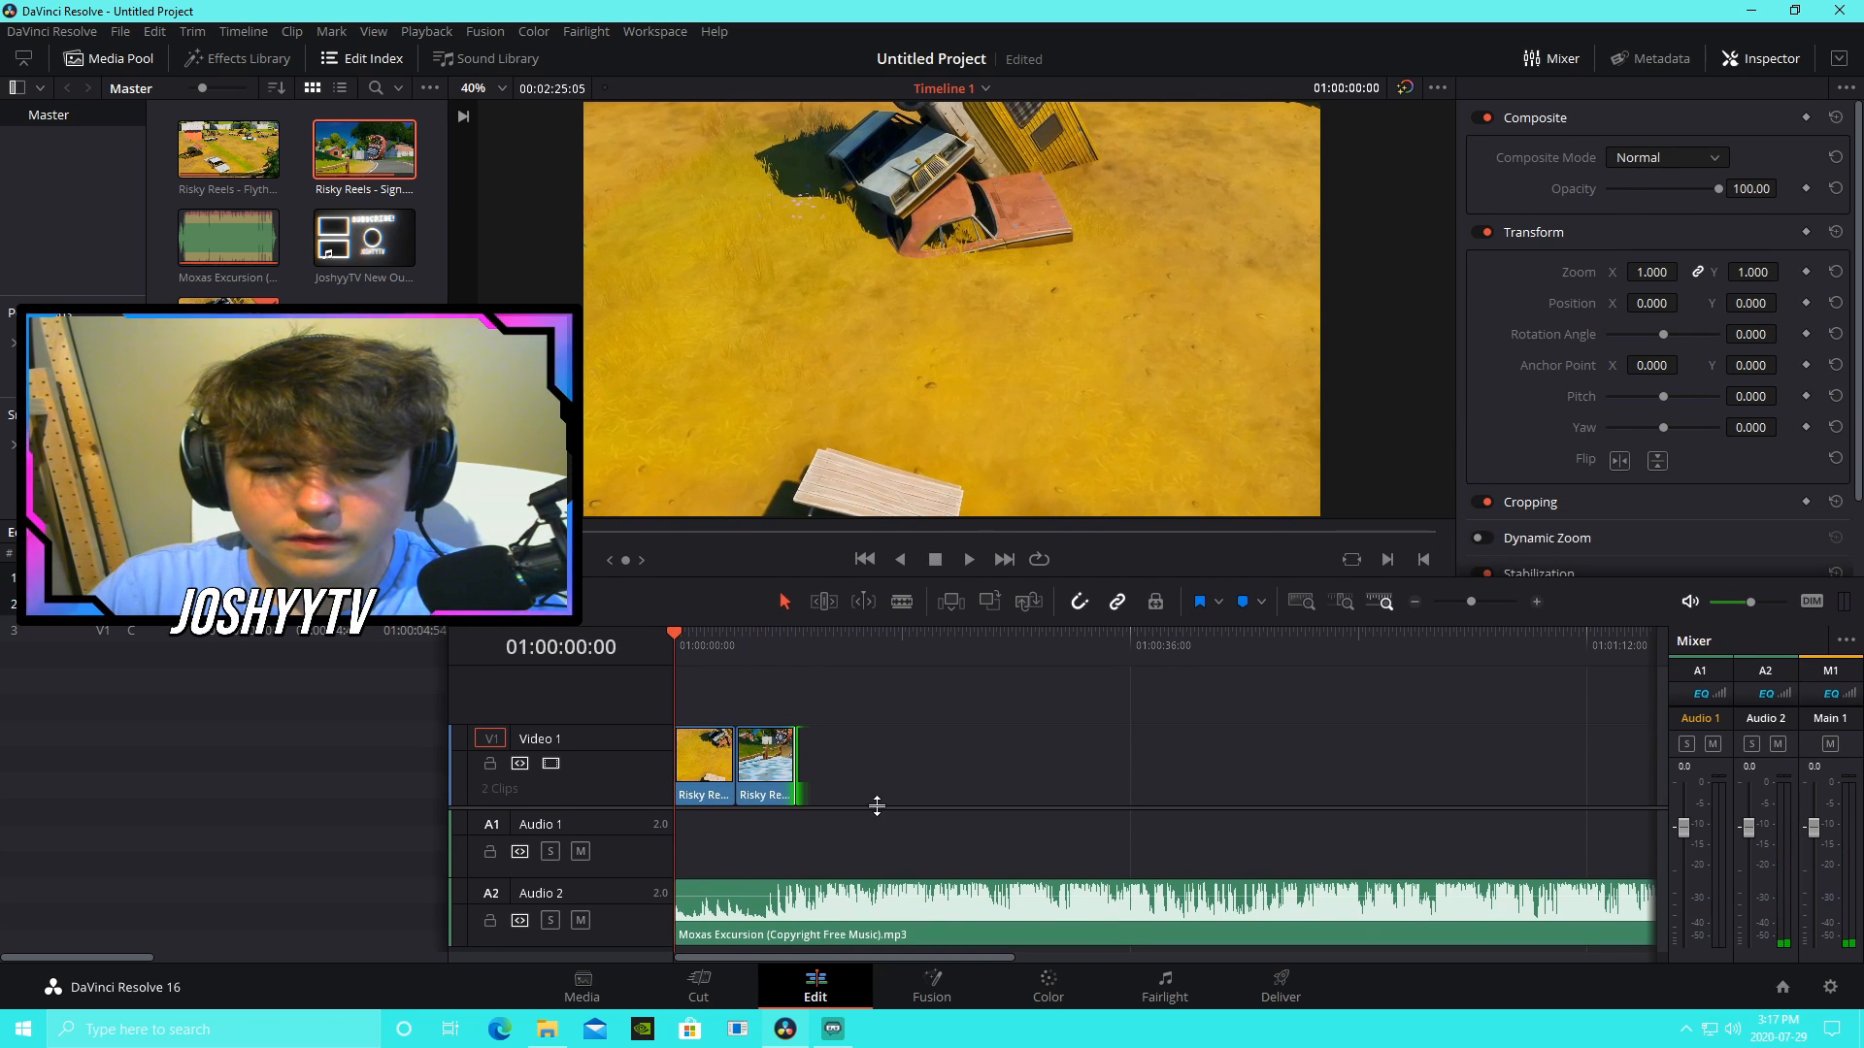
key(space)
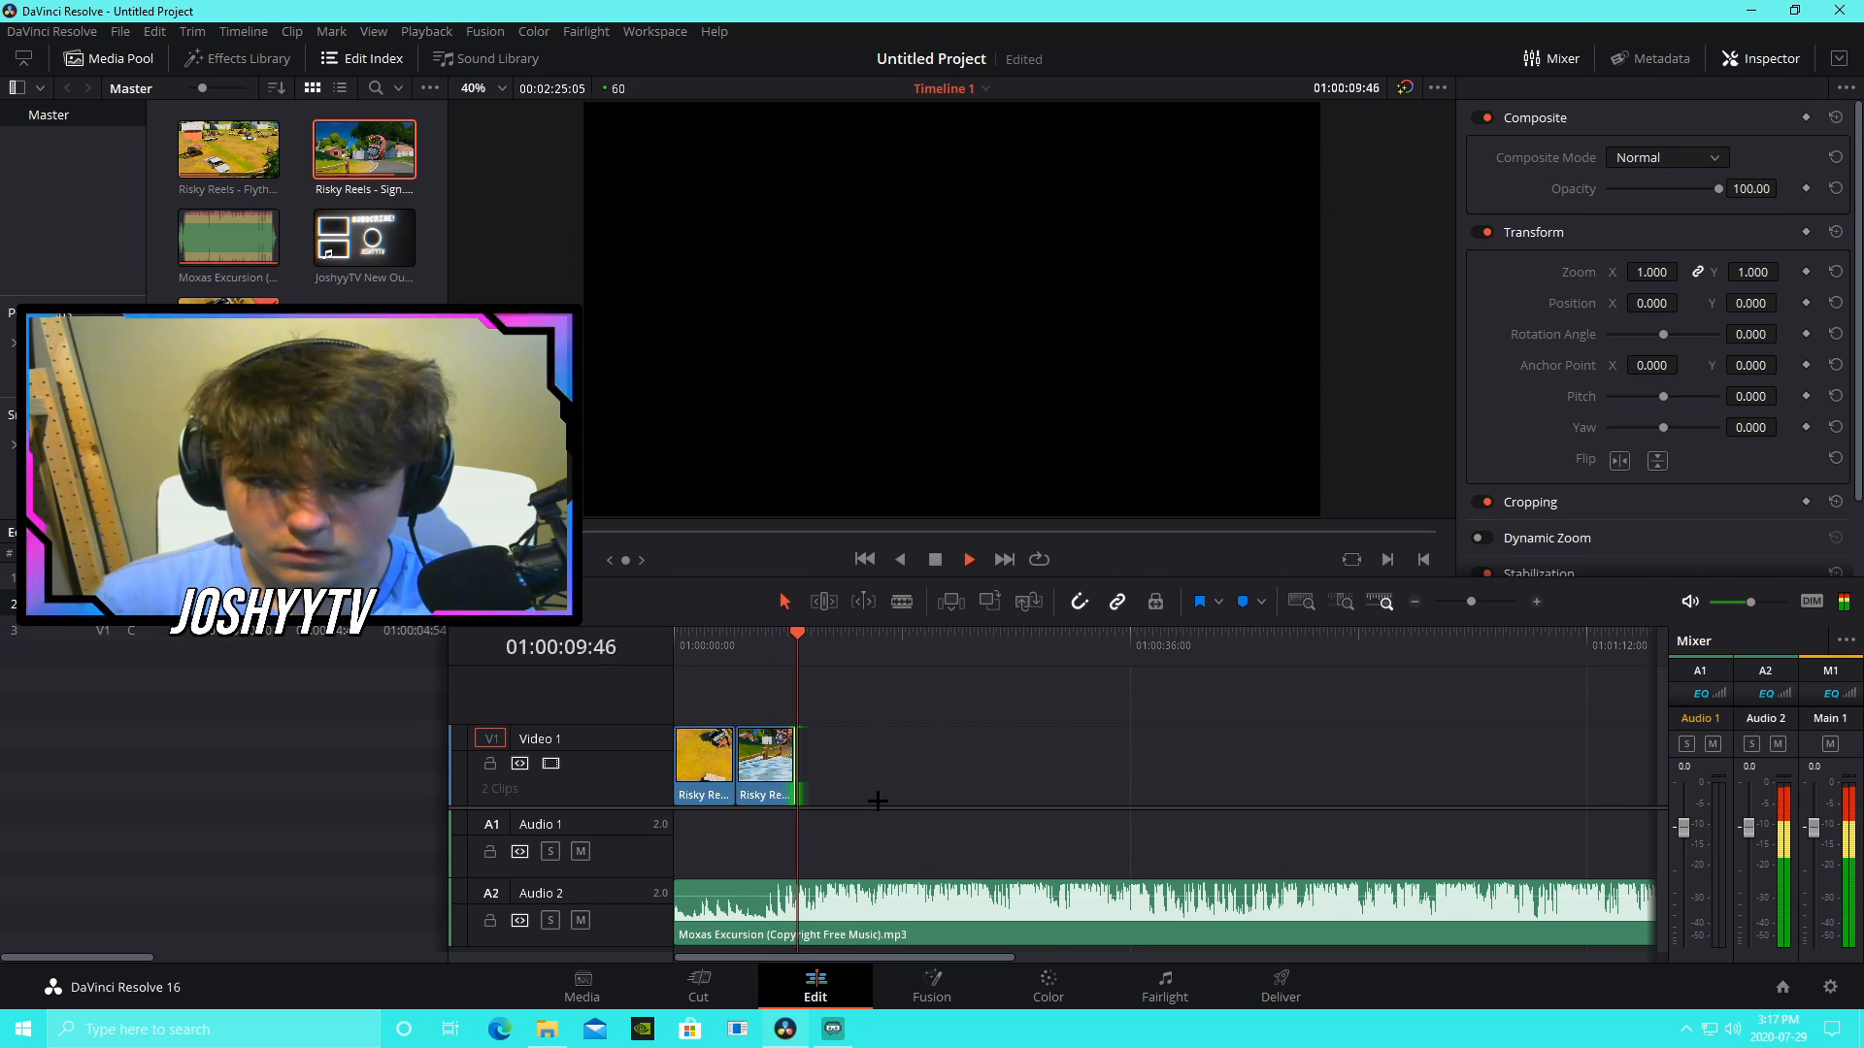
key(space)
key(Home)
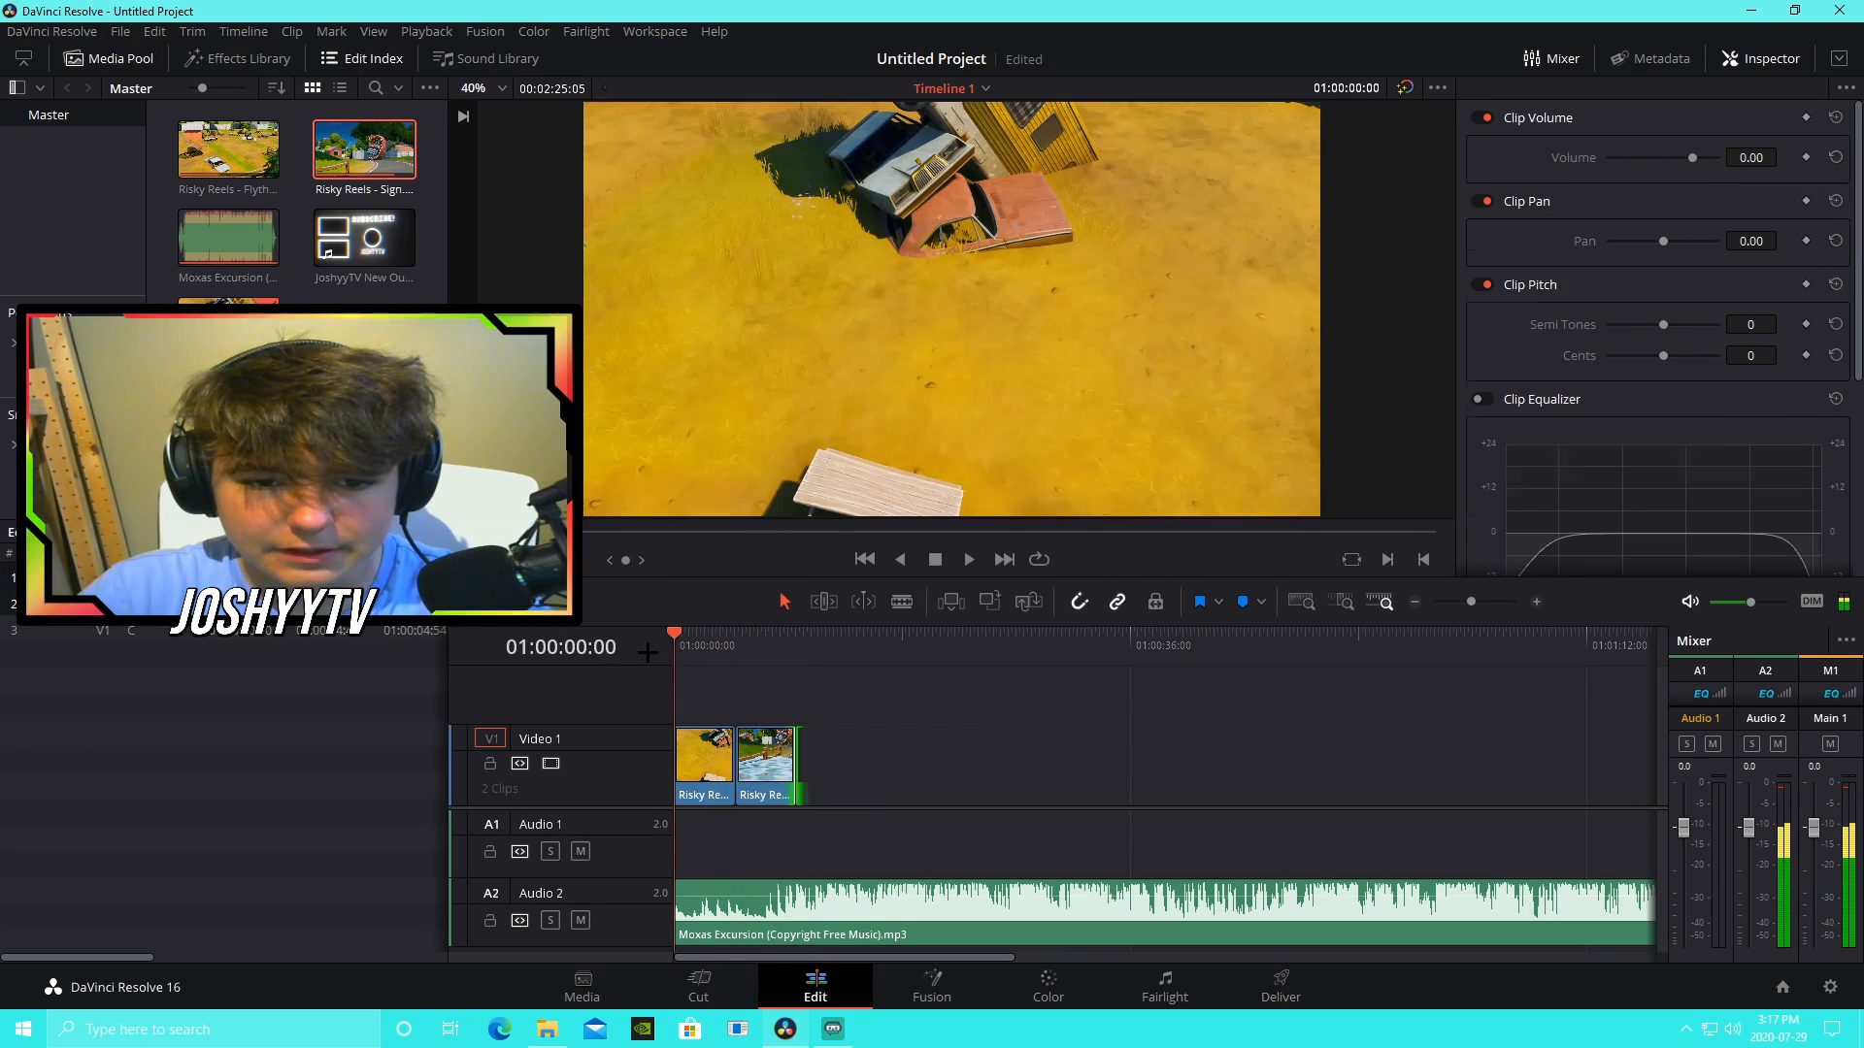
Step: Apply the OpenFX Gaussian Blur effect to both Risky Reels clips
click(192, 56)
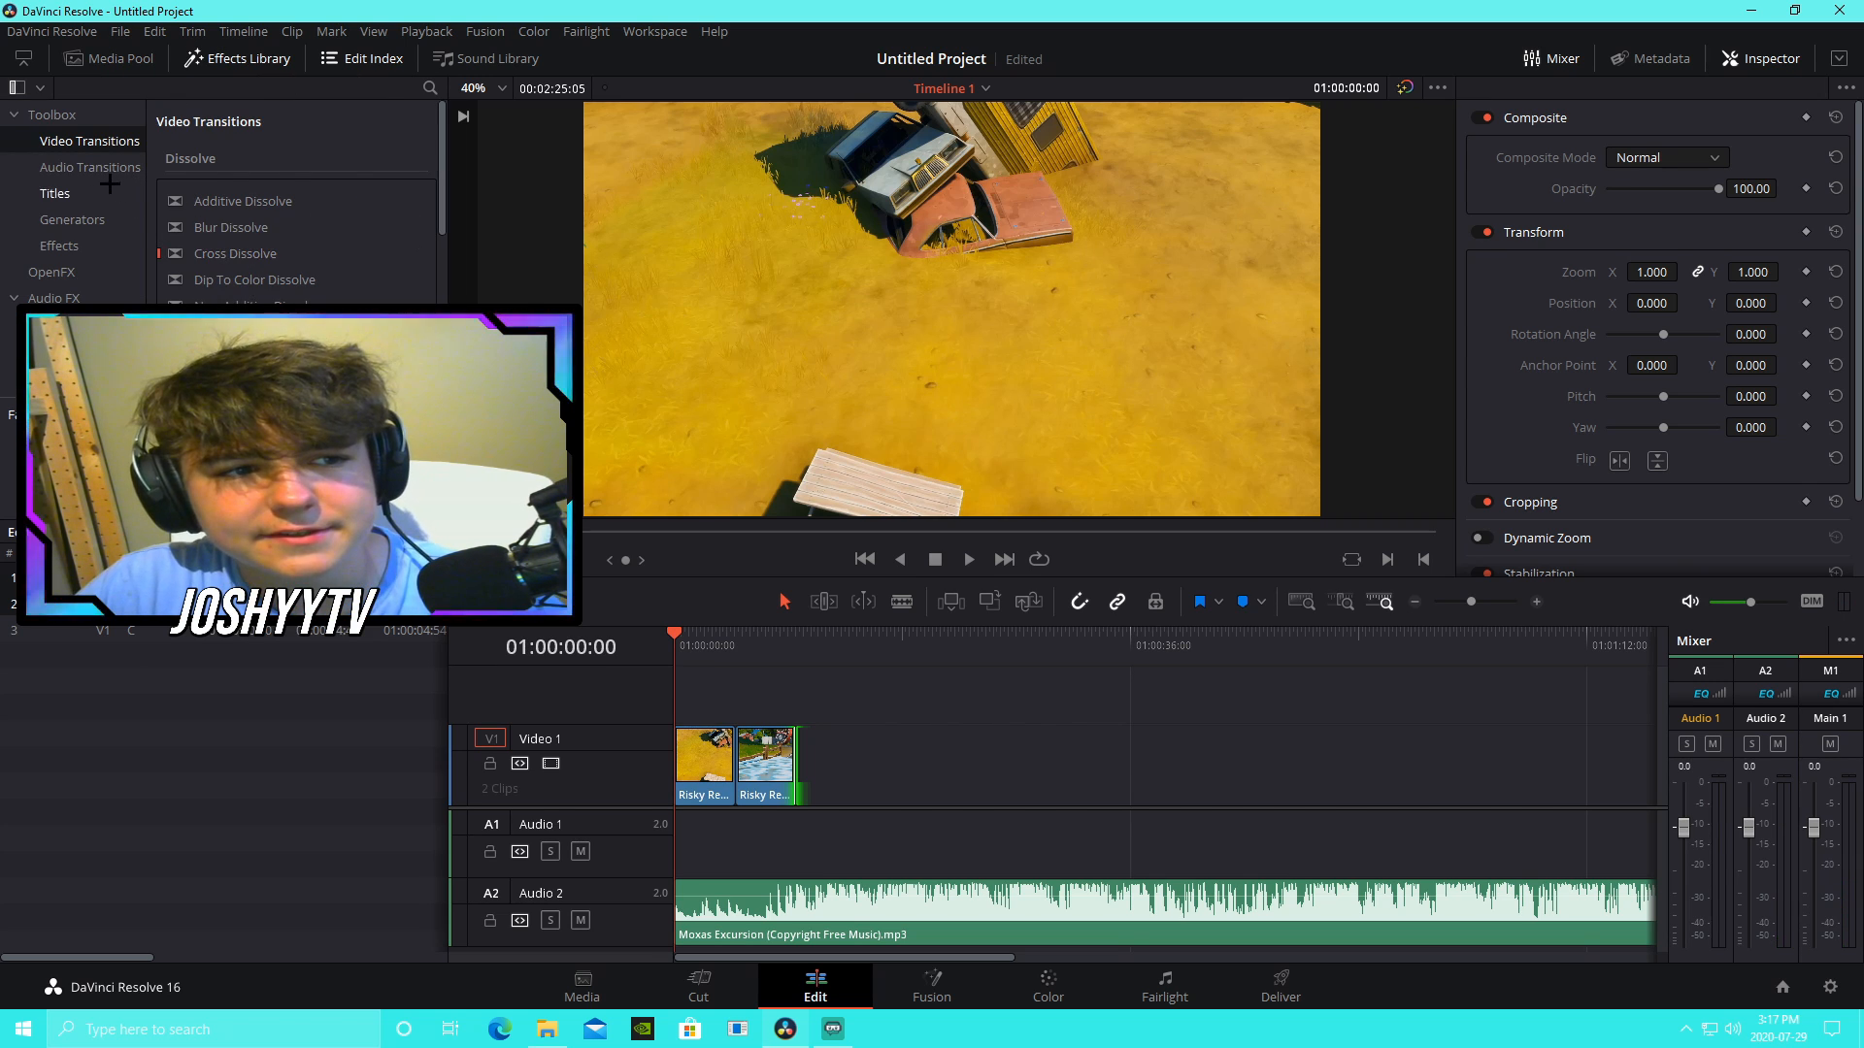
click(54, 272)
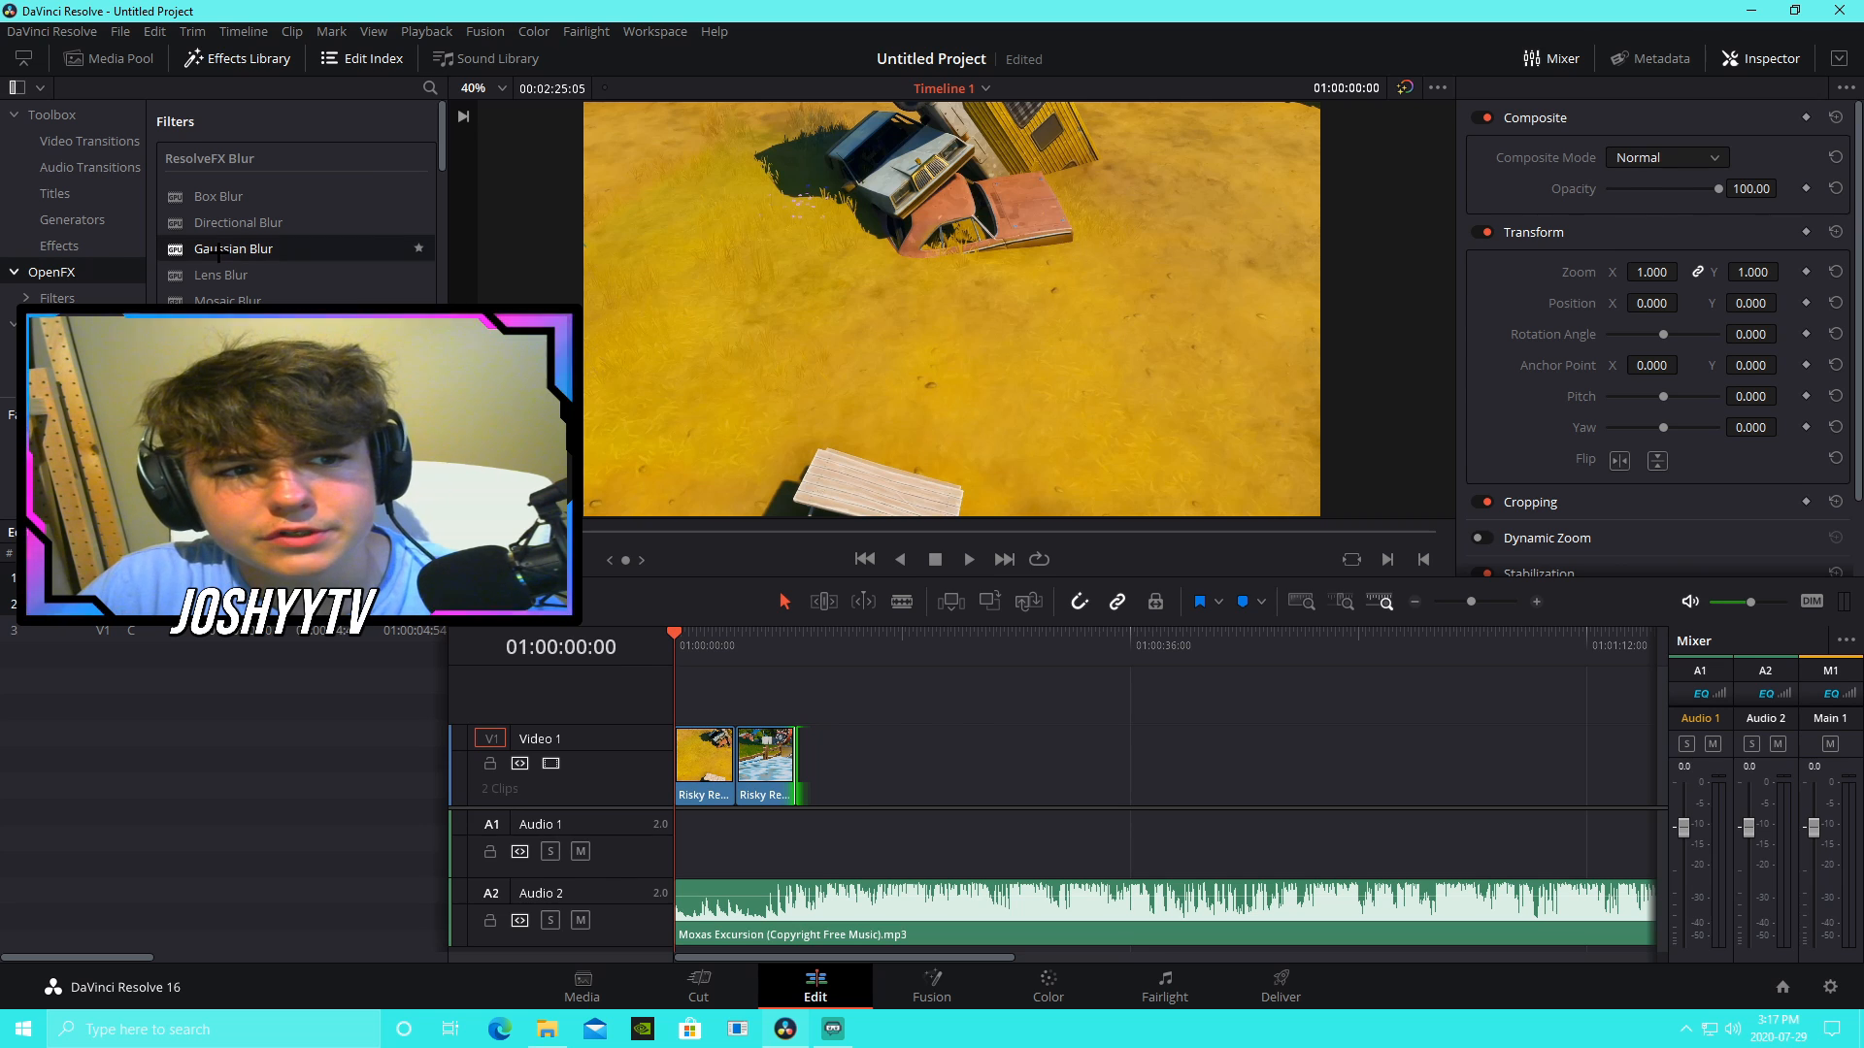
drag(233, 249, 335, 294)
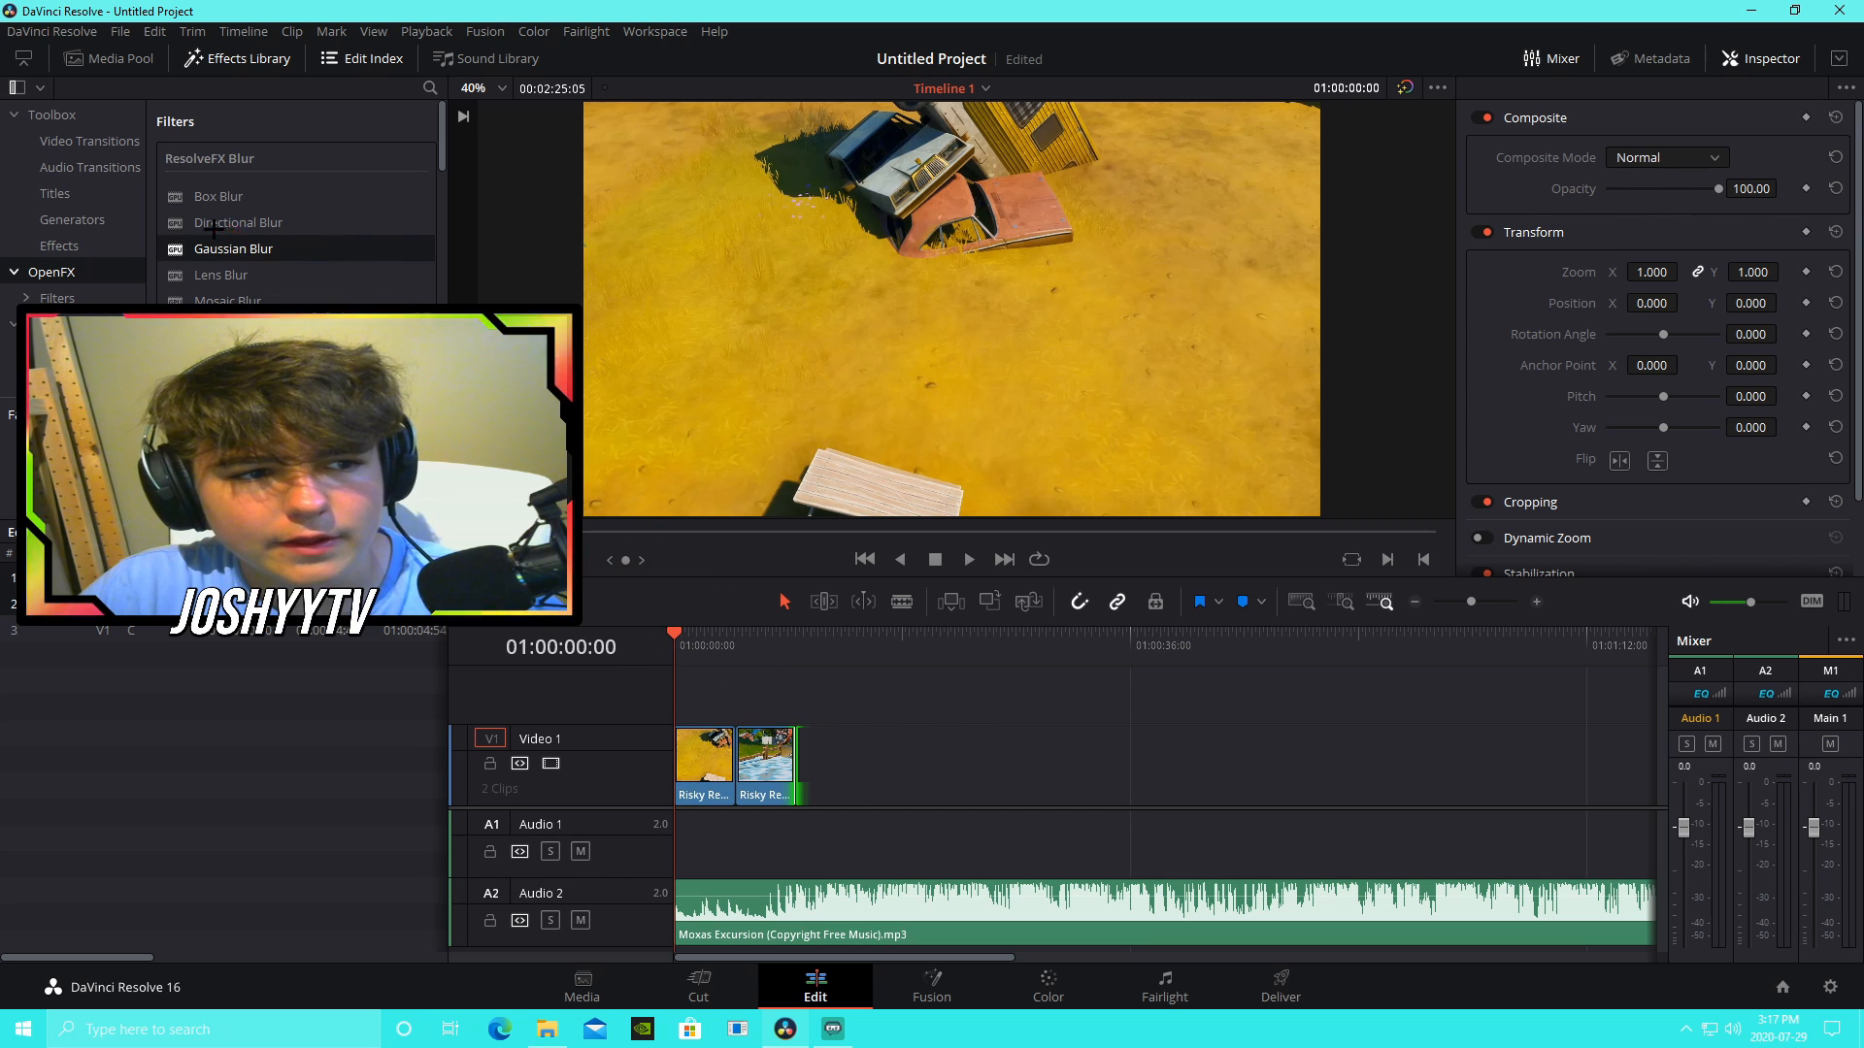
drag(219, 249, 715, 774)
drag(619, 539, 765, 757)
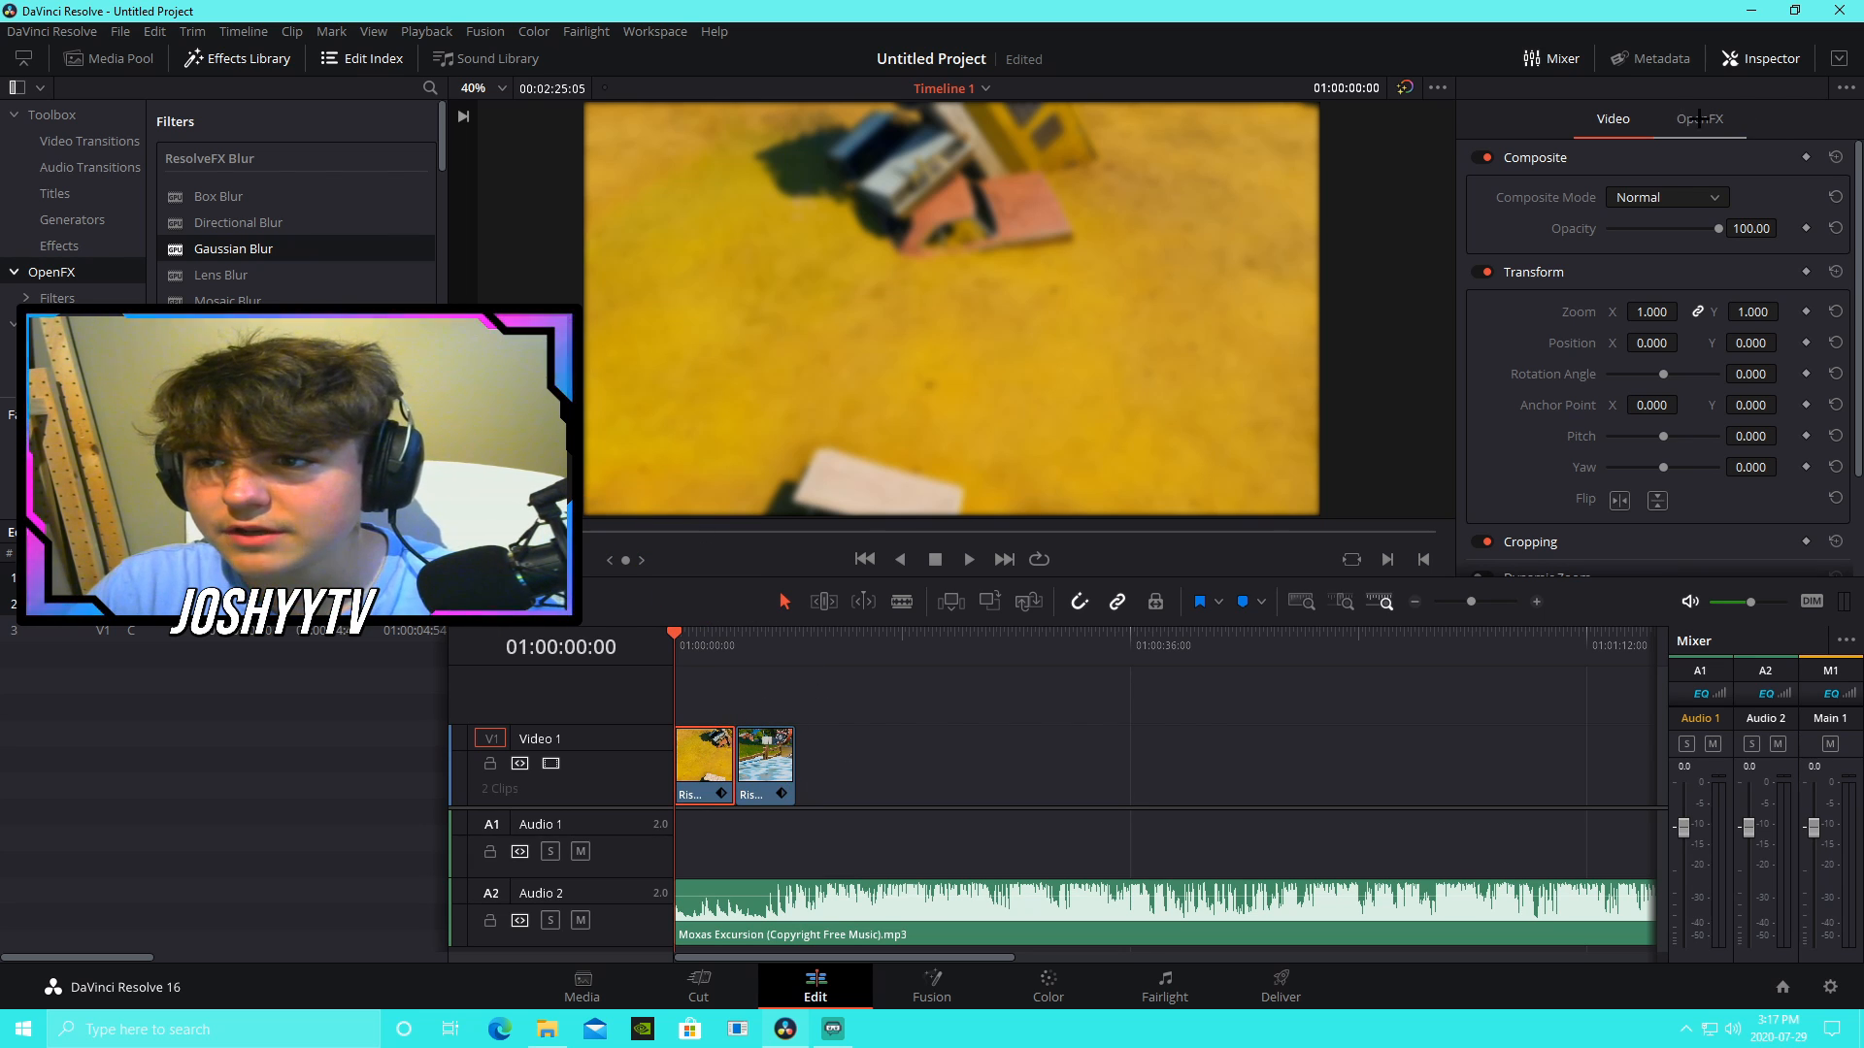
Step: Set the Flythrough clip's blur strength to 0.500 with a Reflect border type
click(1673, 119)
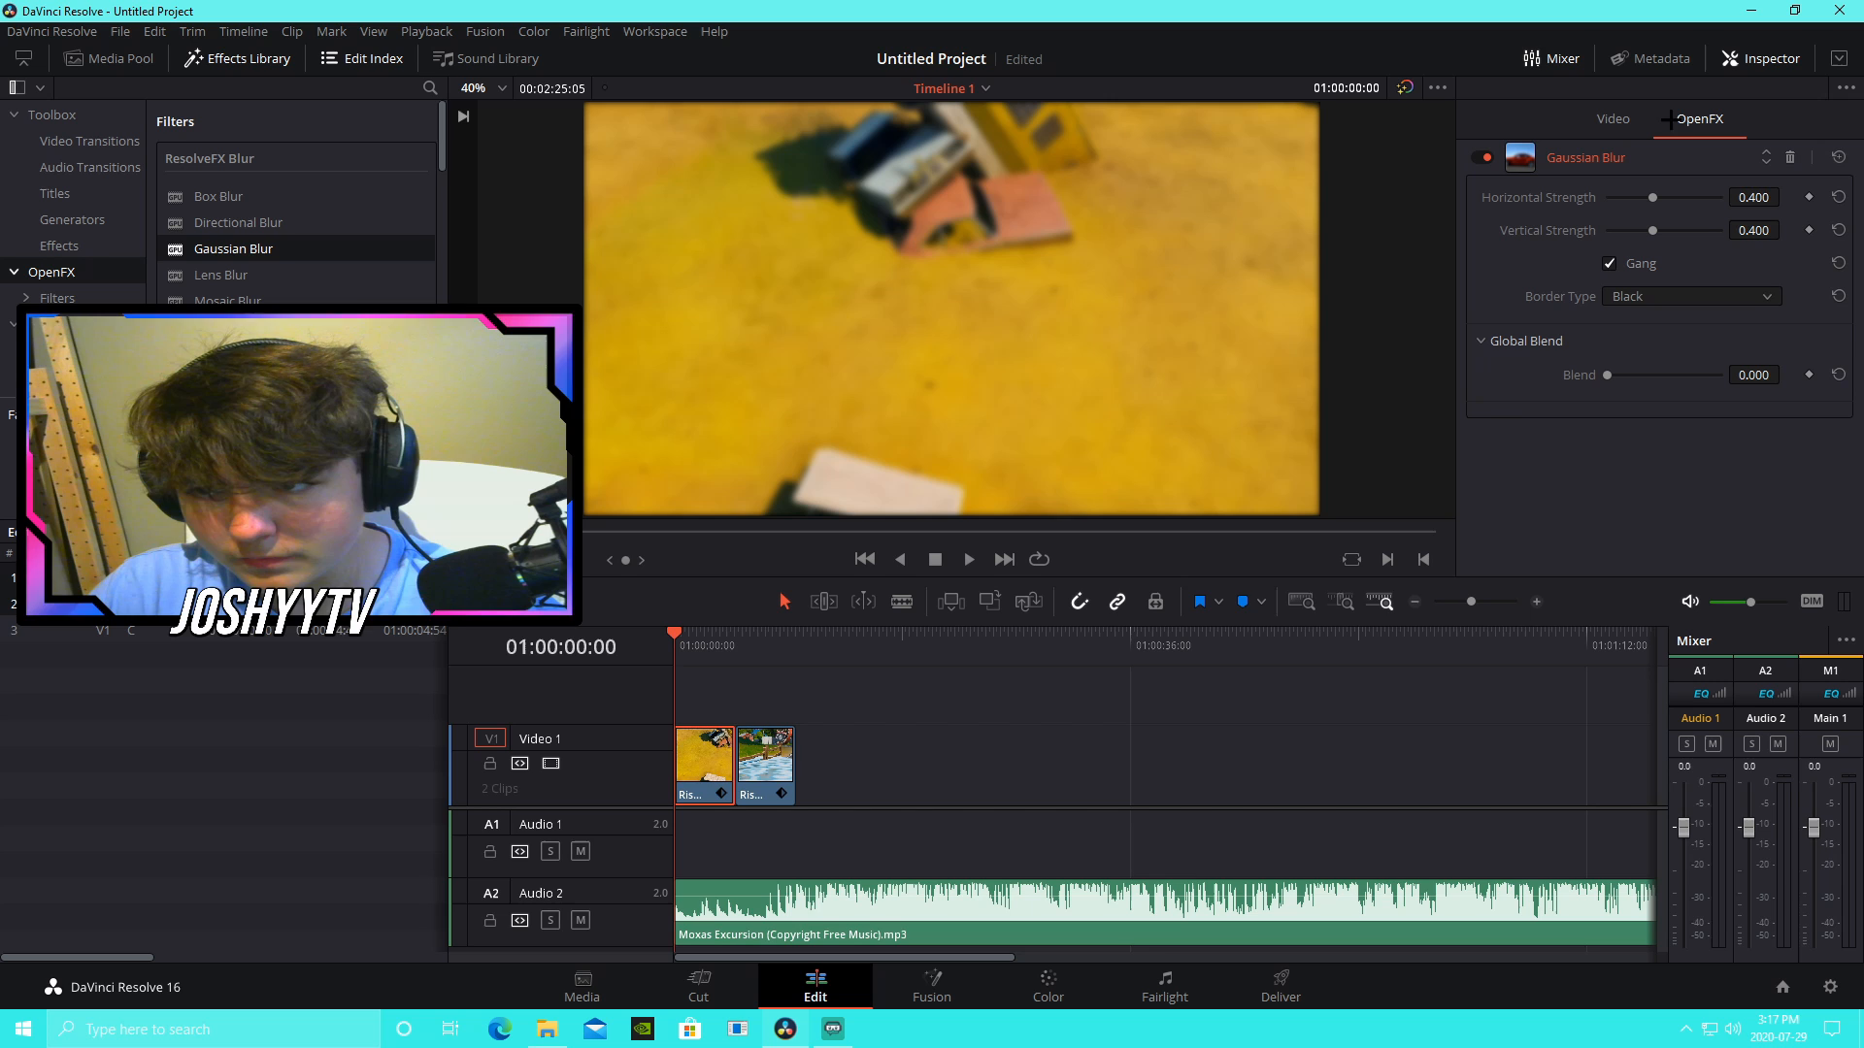
click(1761, 198)
key(BackSpace)
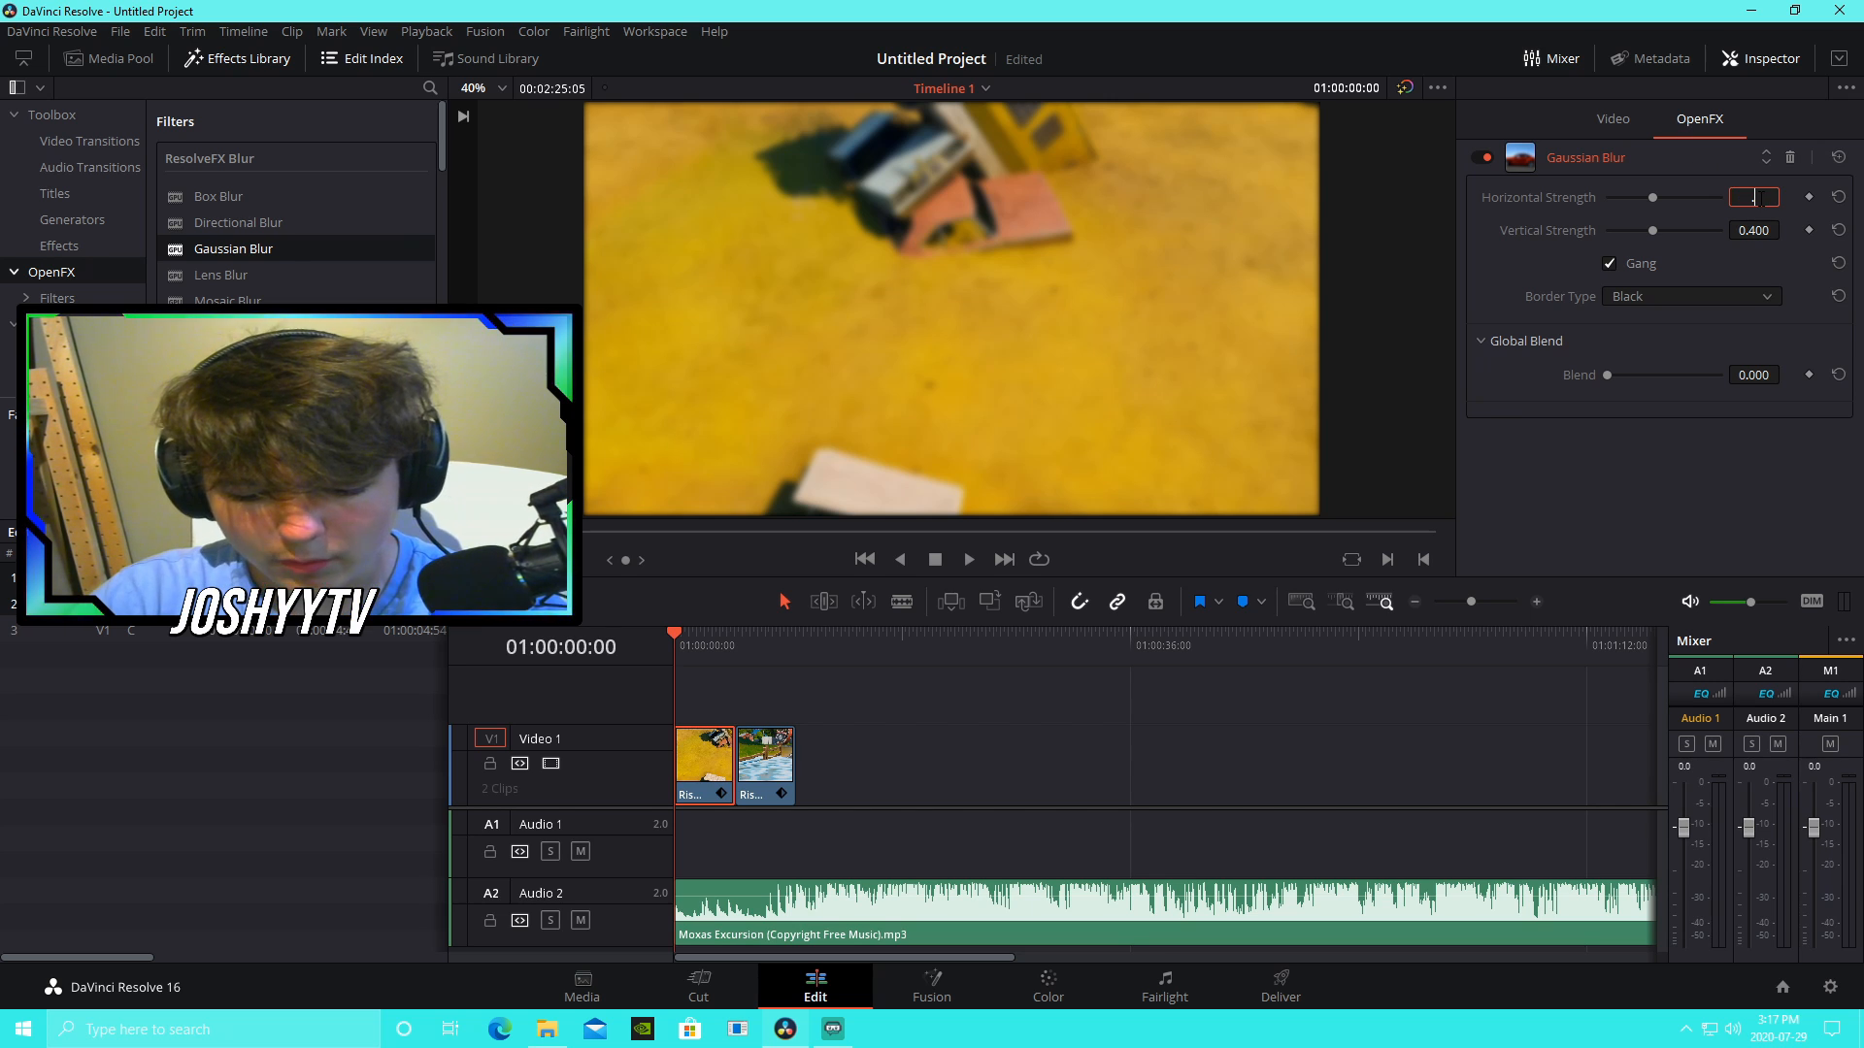
text(.5)
key(Return)
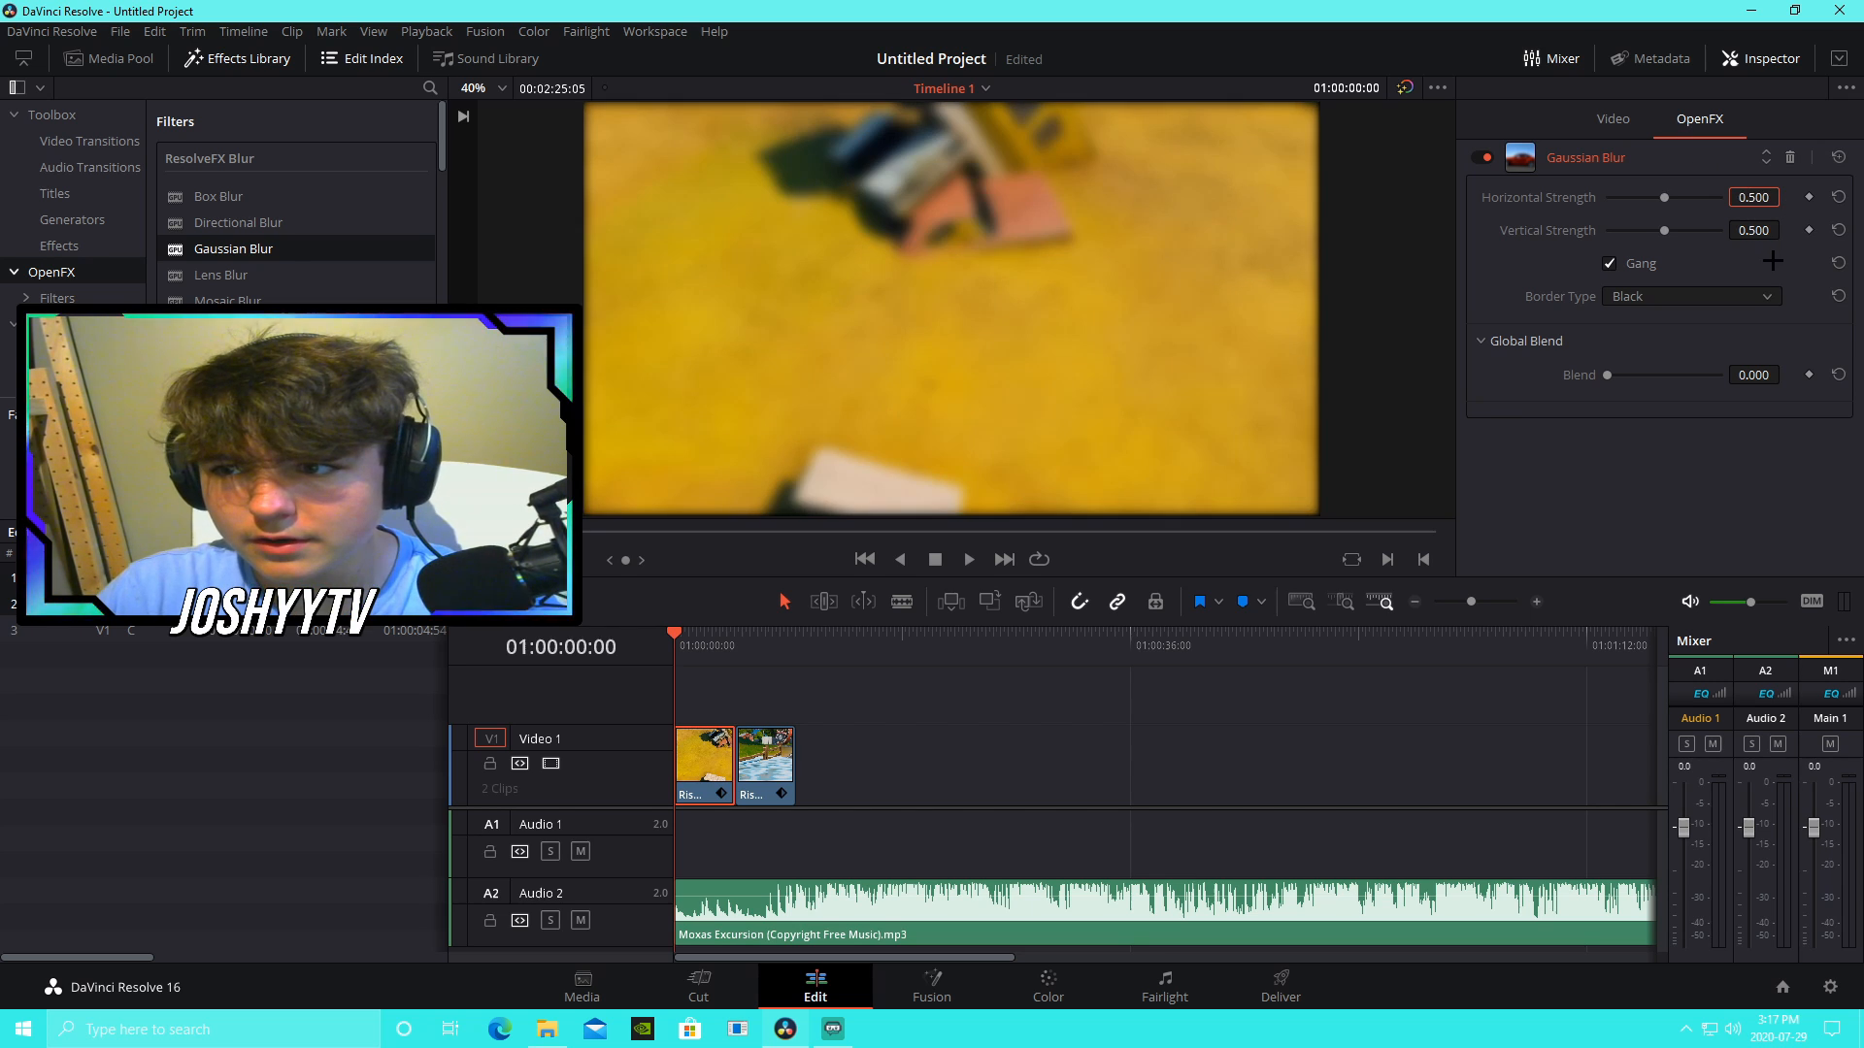
click(1728, 288)
click(1681, 361)
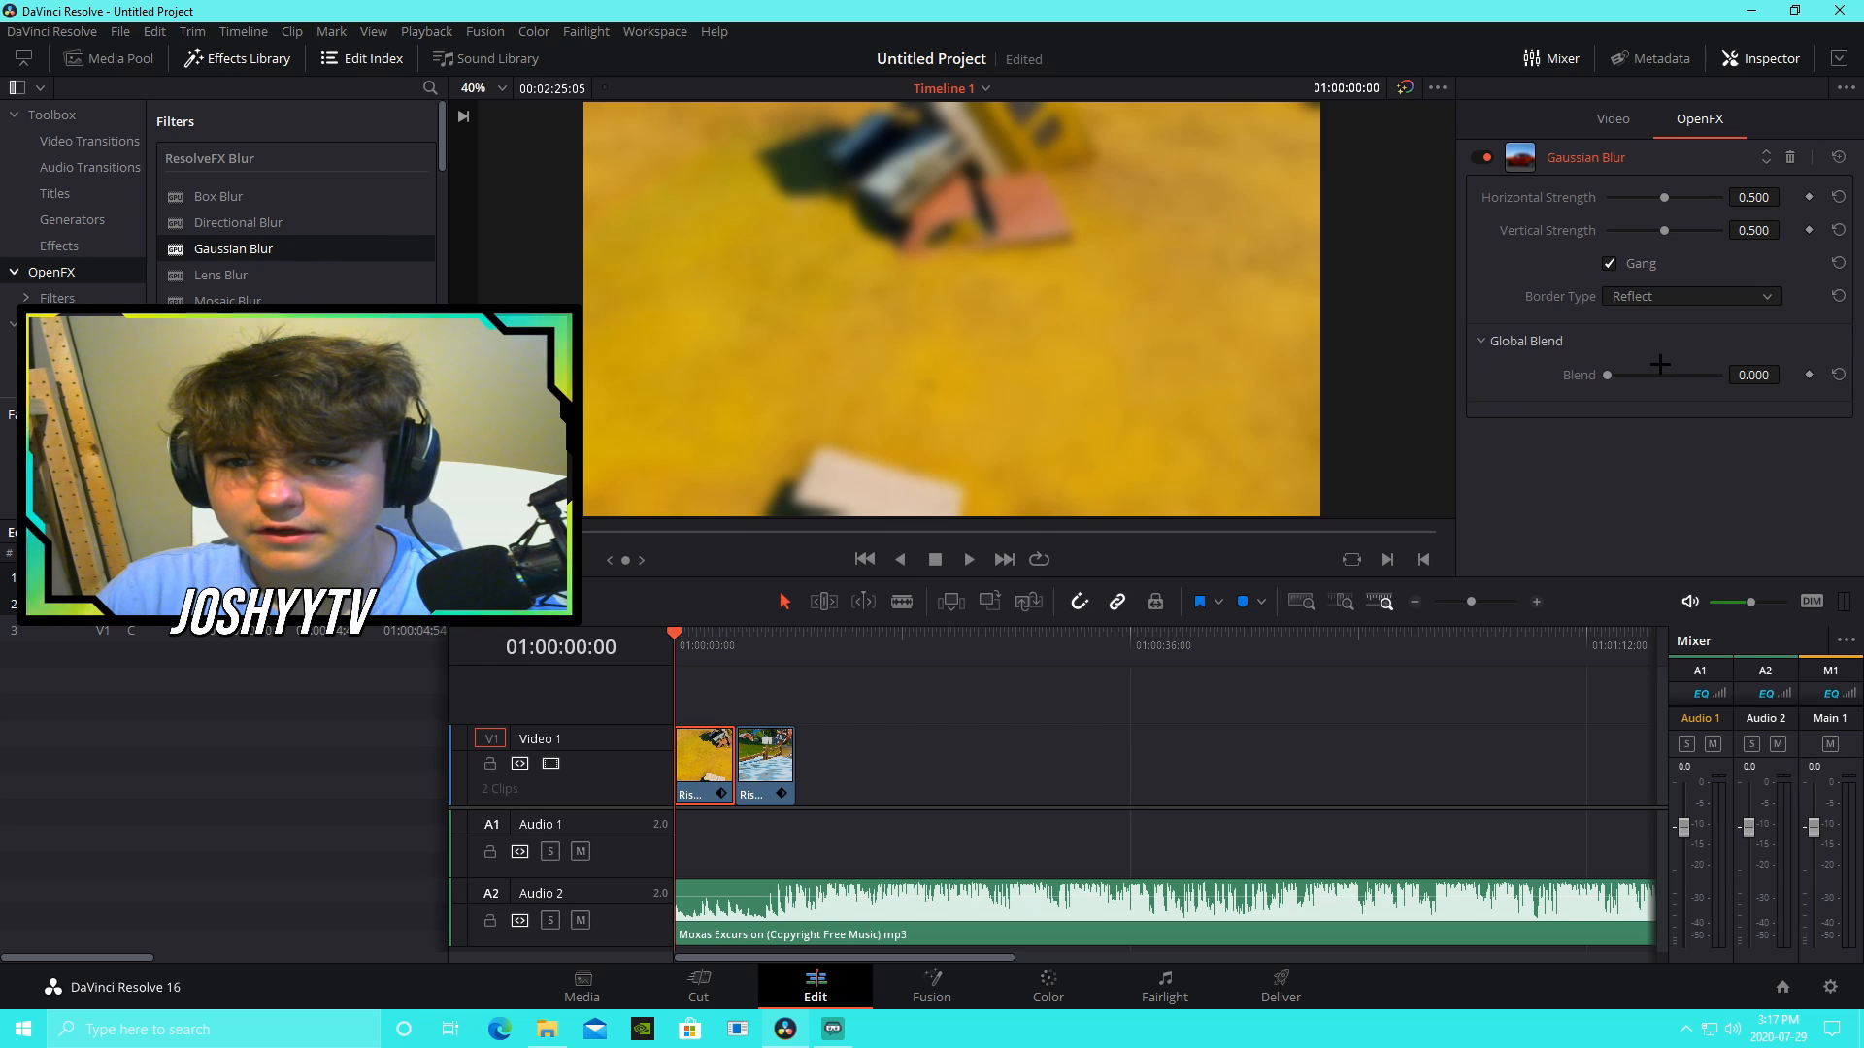
click(1611, 290)
click(1635, 321)
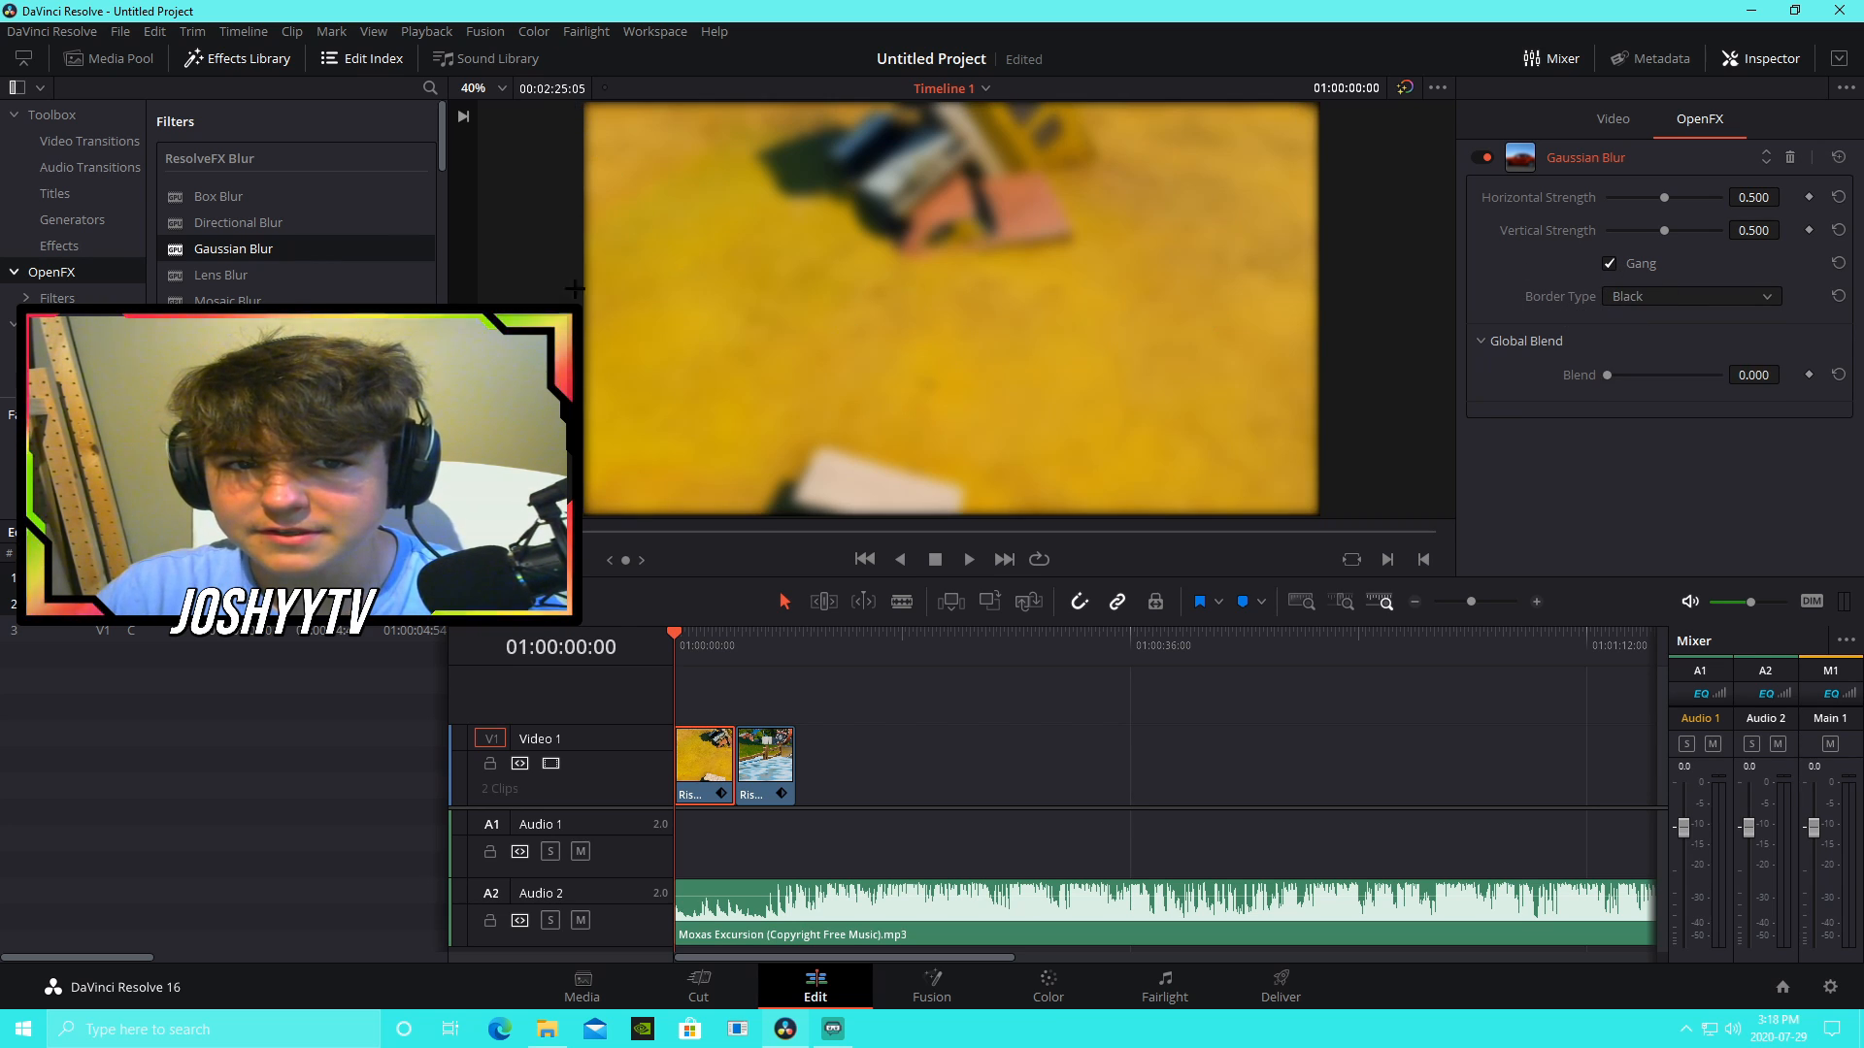
click(1630, 296)
click(1606, 367)
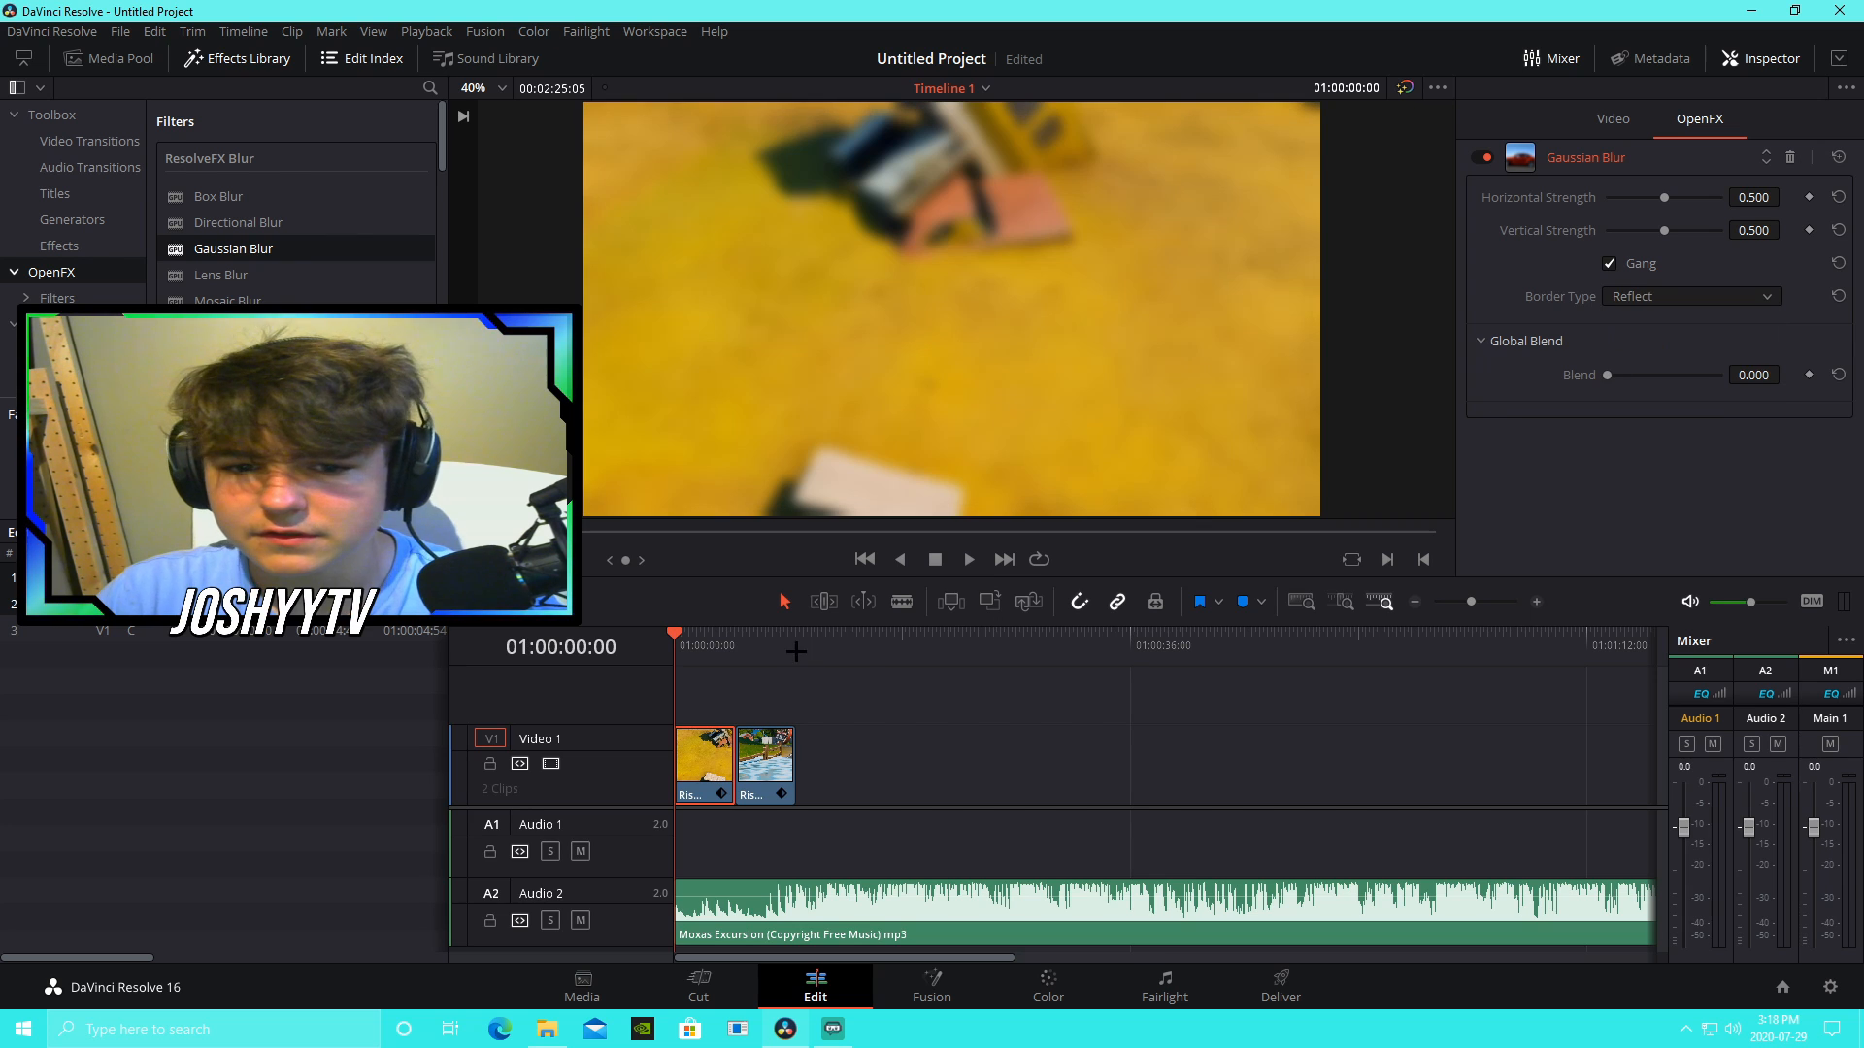
Step: Give the Sign clip's blur strength 0.500 and a Reflect border, then return to the timeline start
click(770, 754)
click(1753, 197)
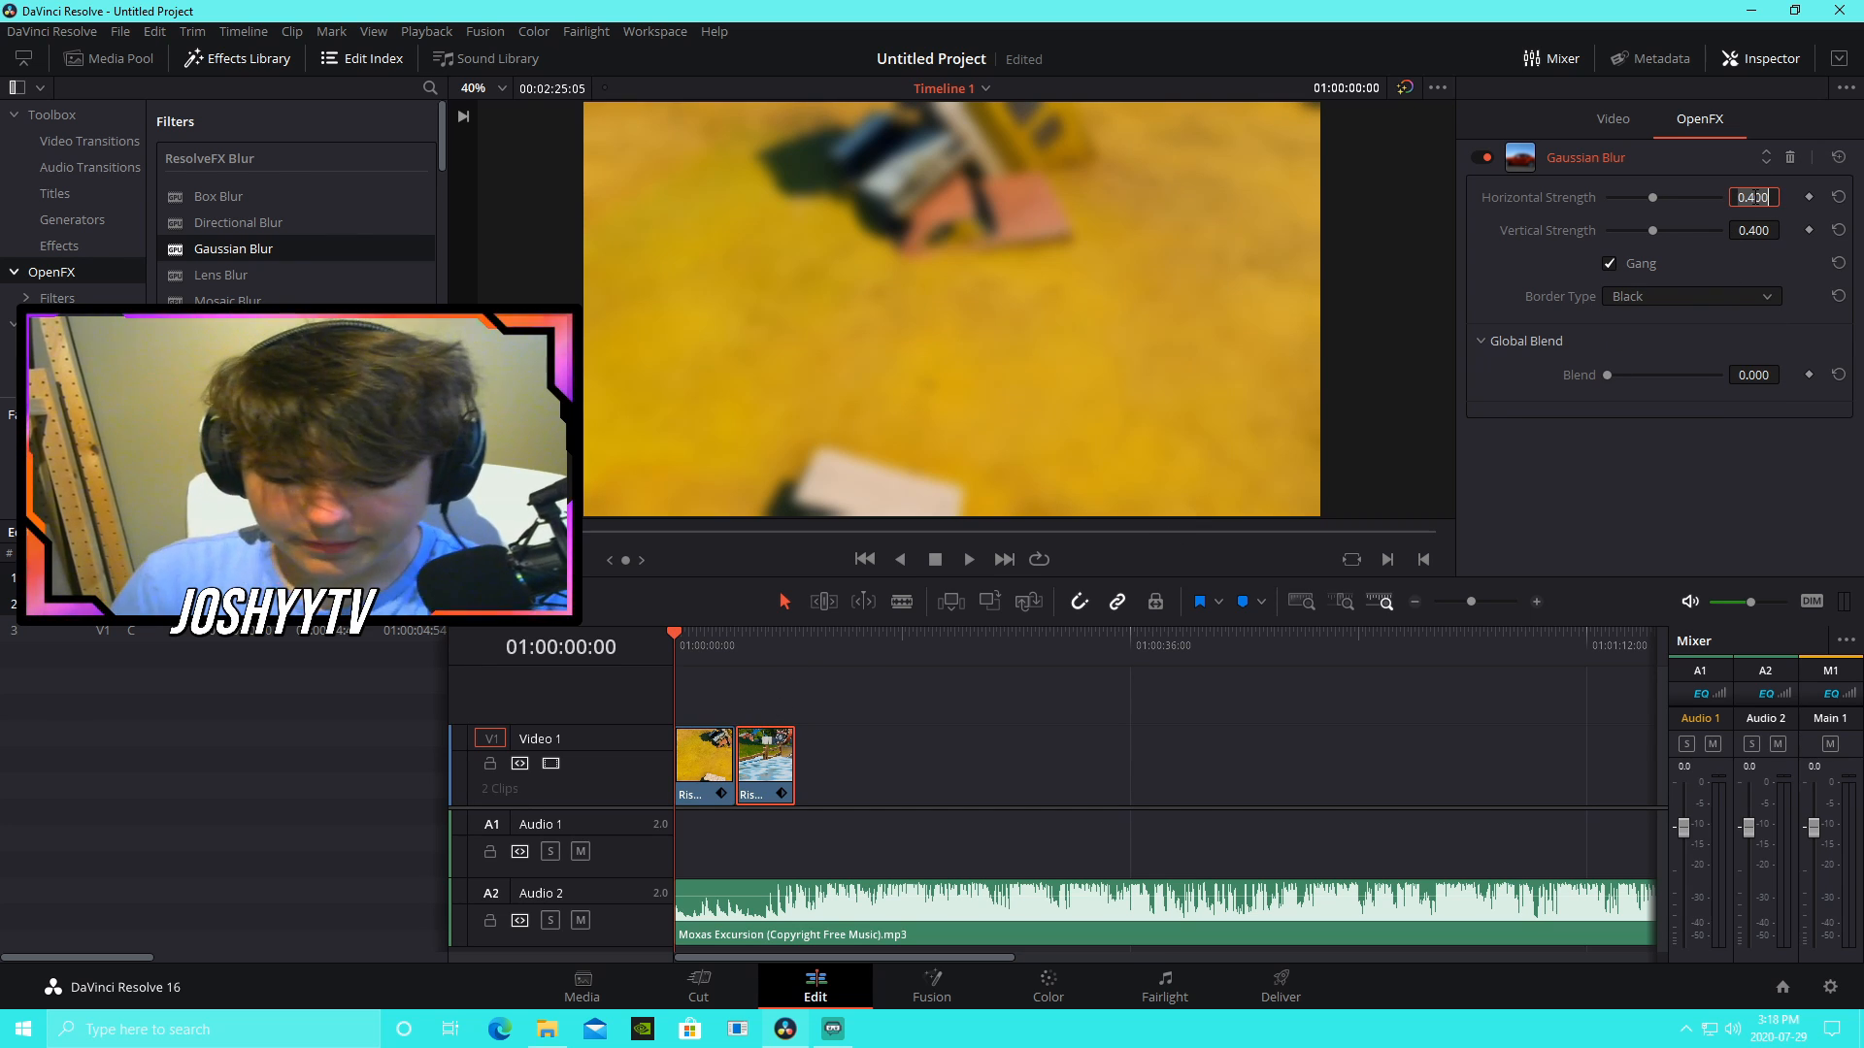
key(BackSpace)
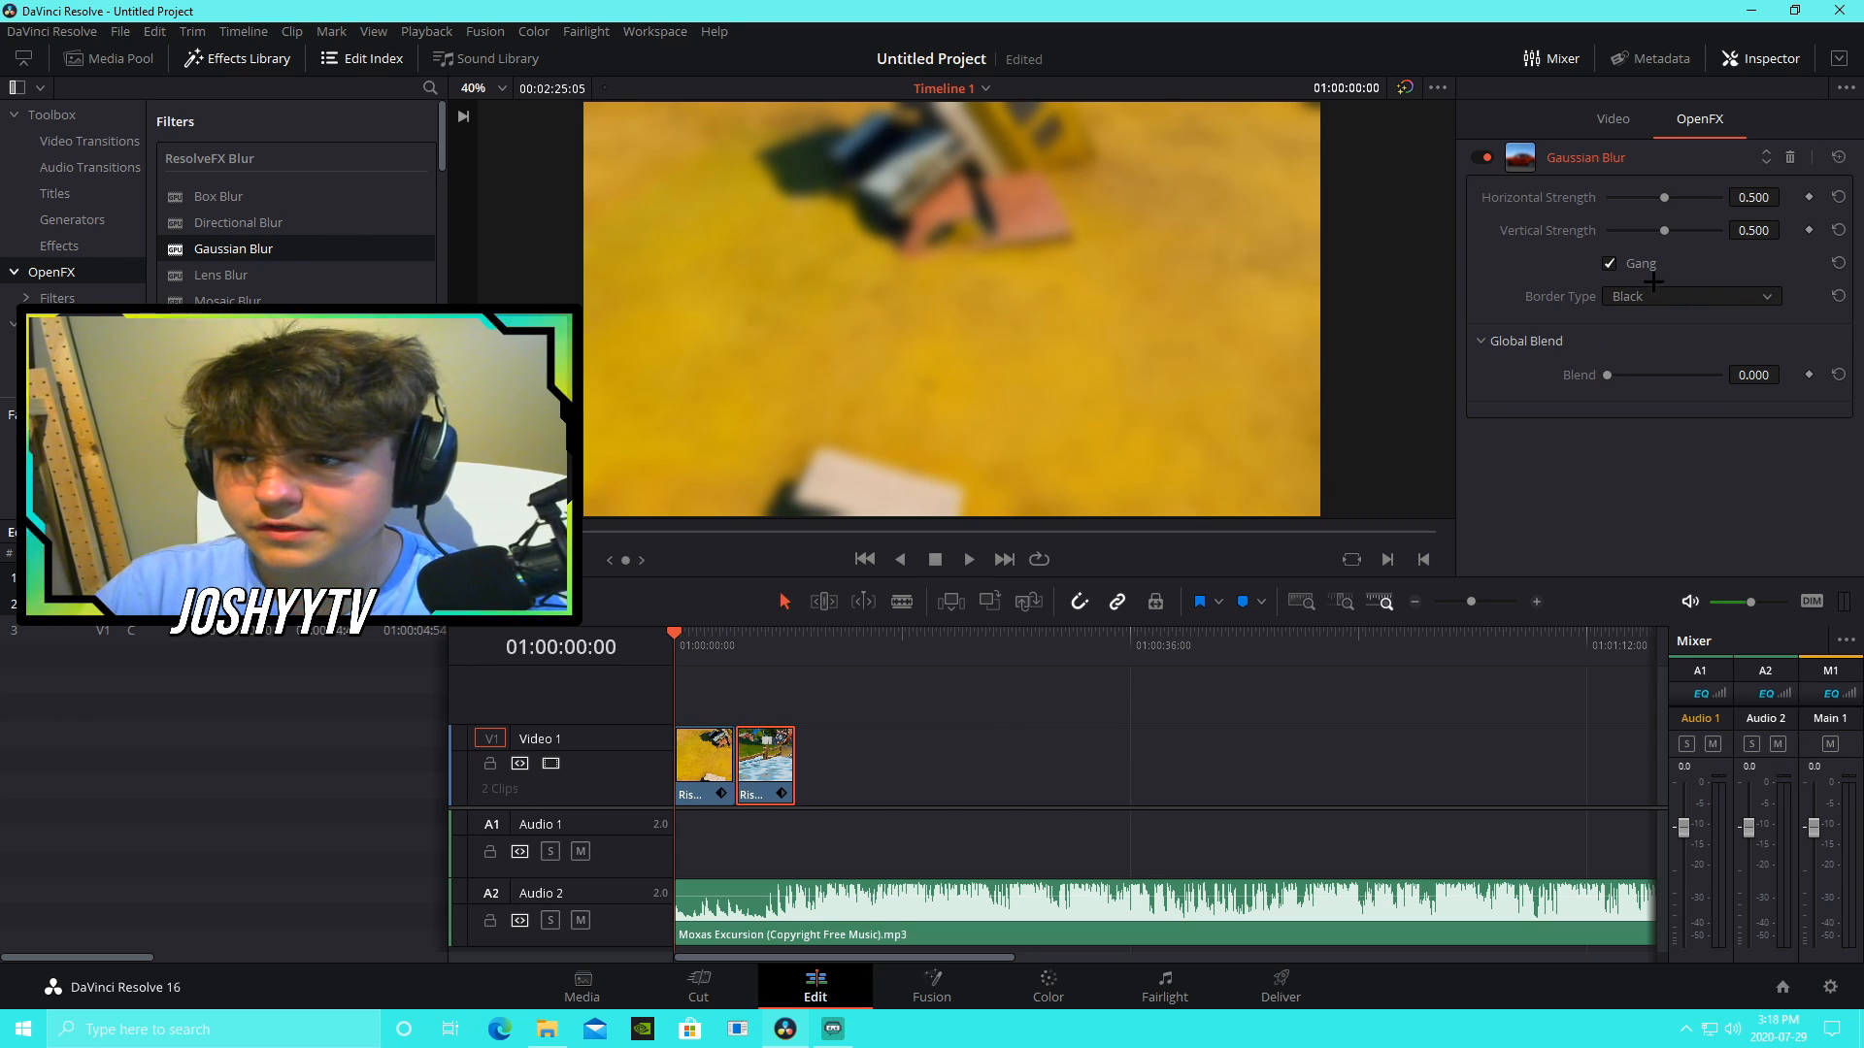
click(1654, 296)
click(1663, 359)
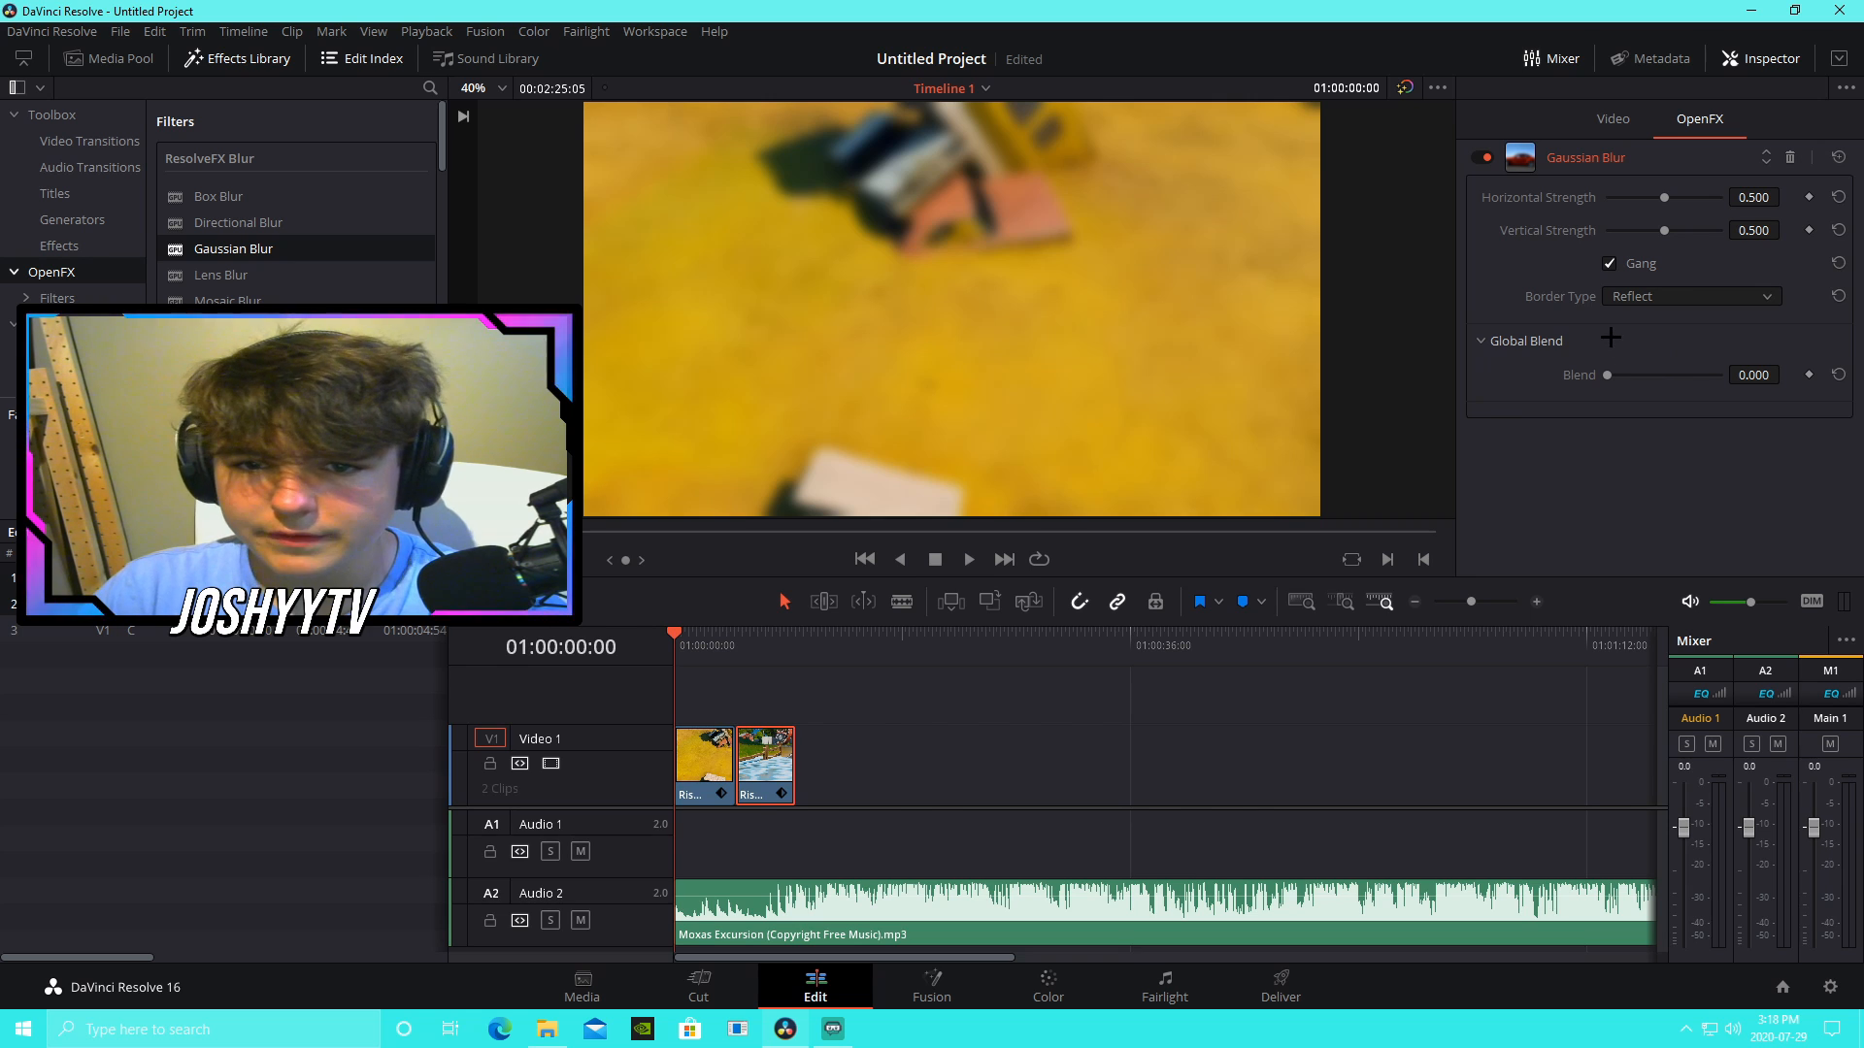
drag(761, 660, 677, 645)
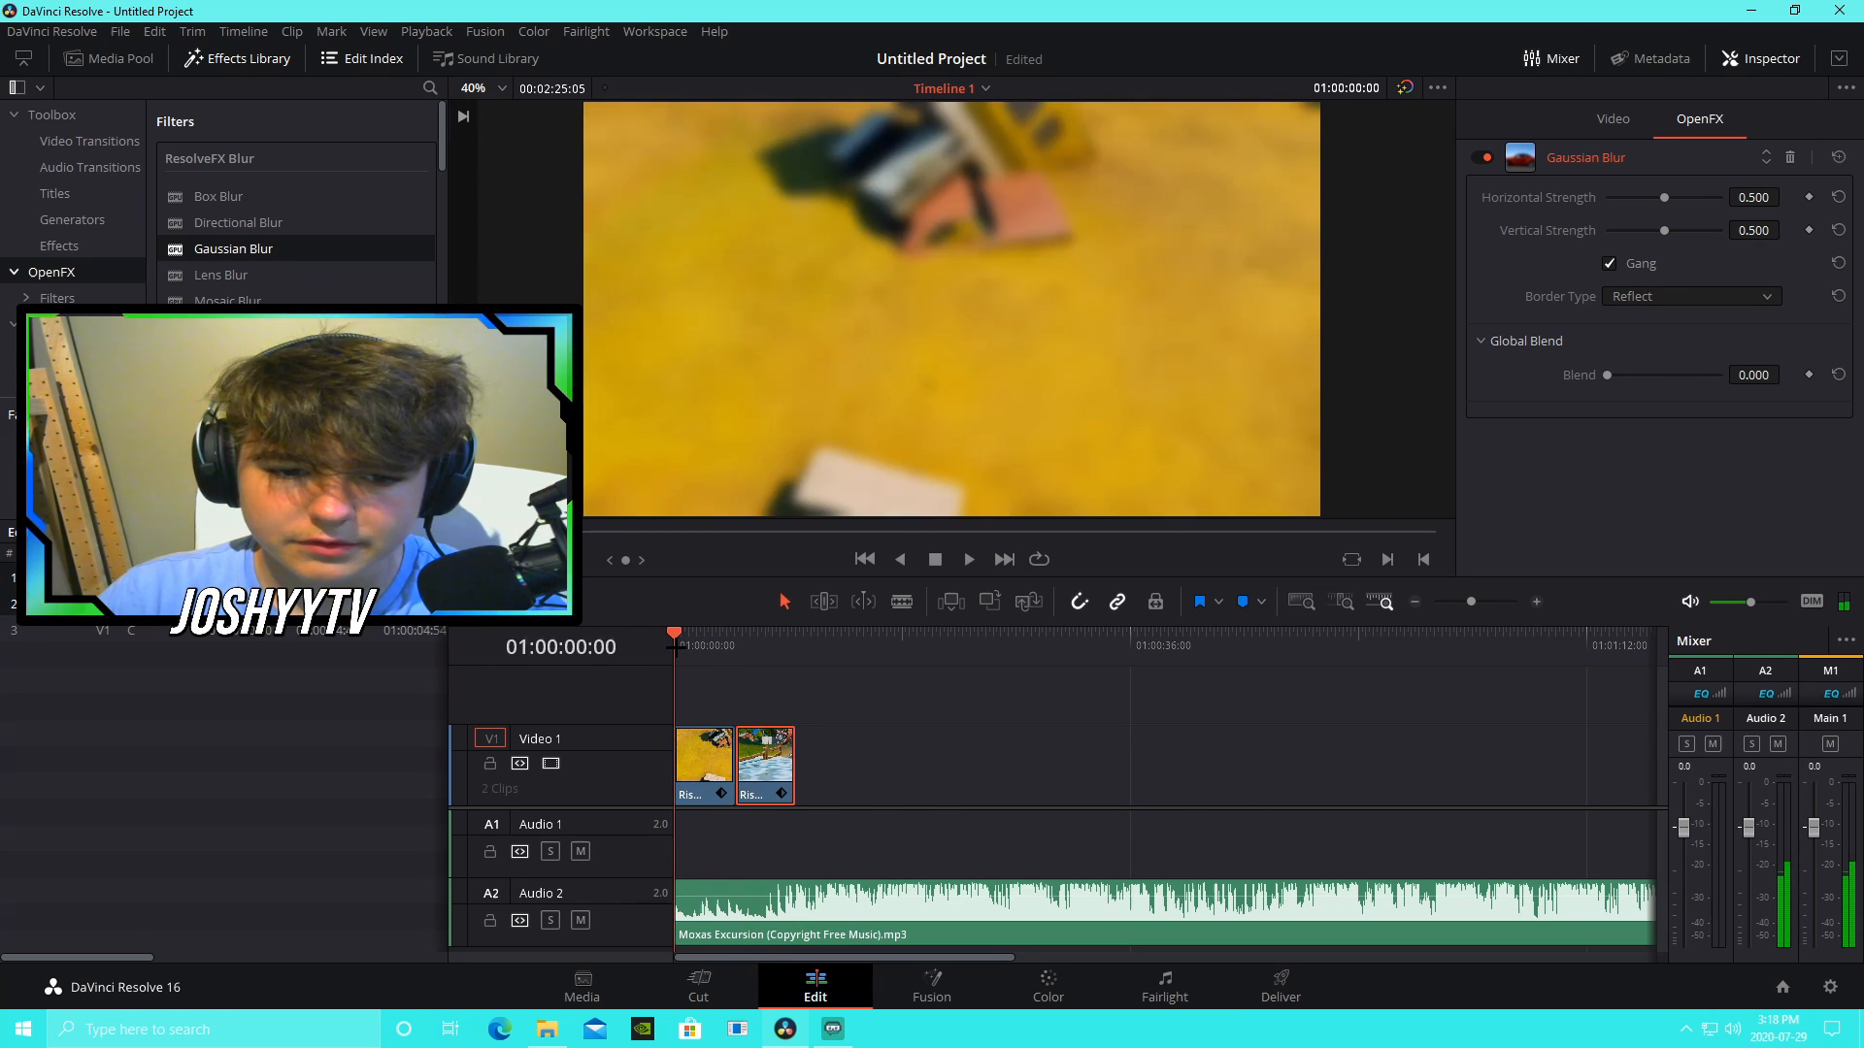
Step: Add a shortened Text title on V2 at the start of the timeline
click(80, 197)
drag(652, 623, 706, 694)
drag(1477, 596, 1486, 600)
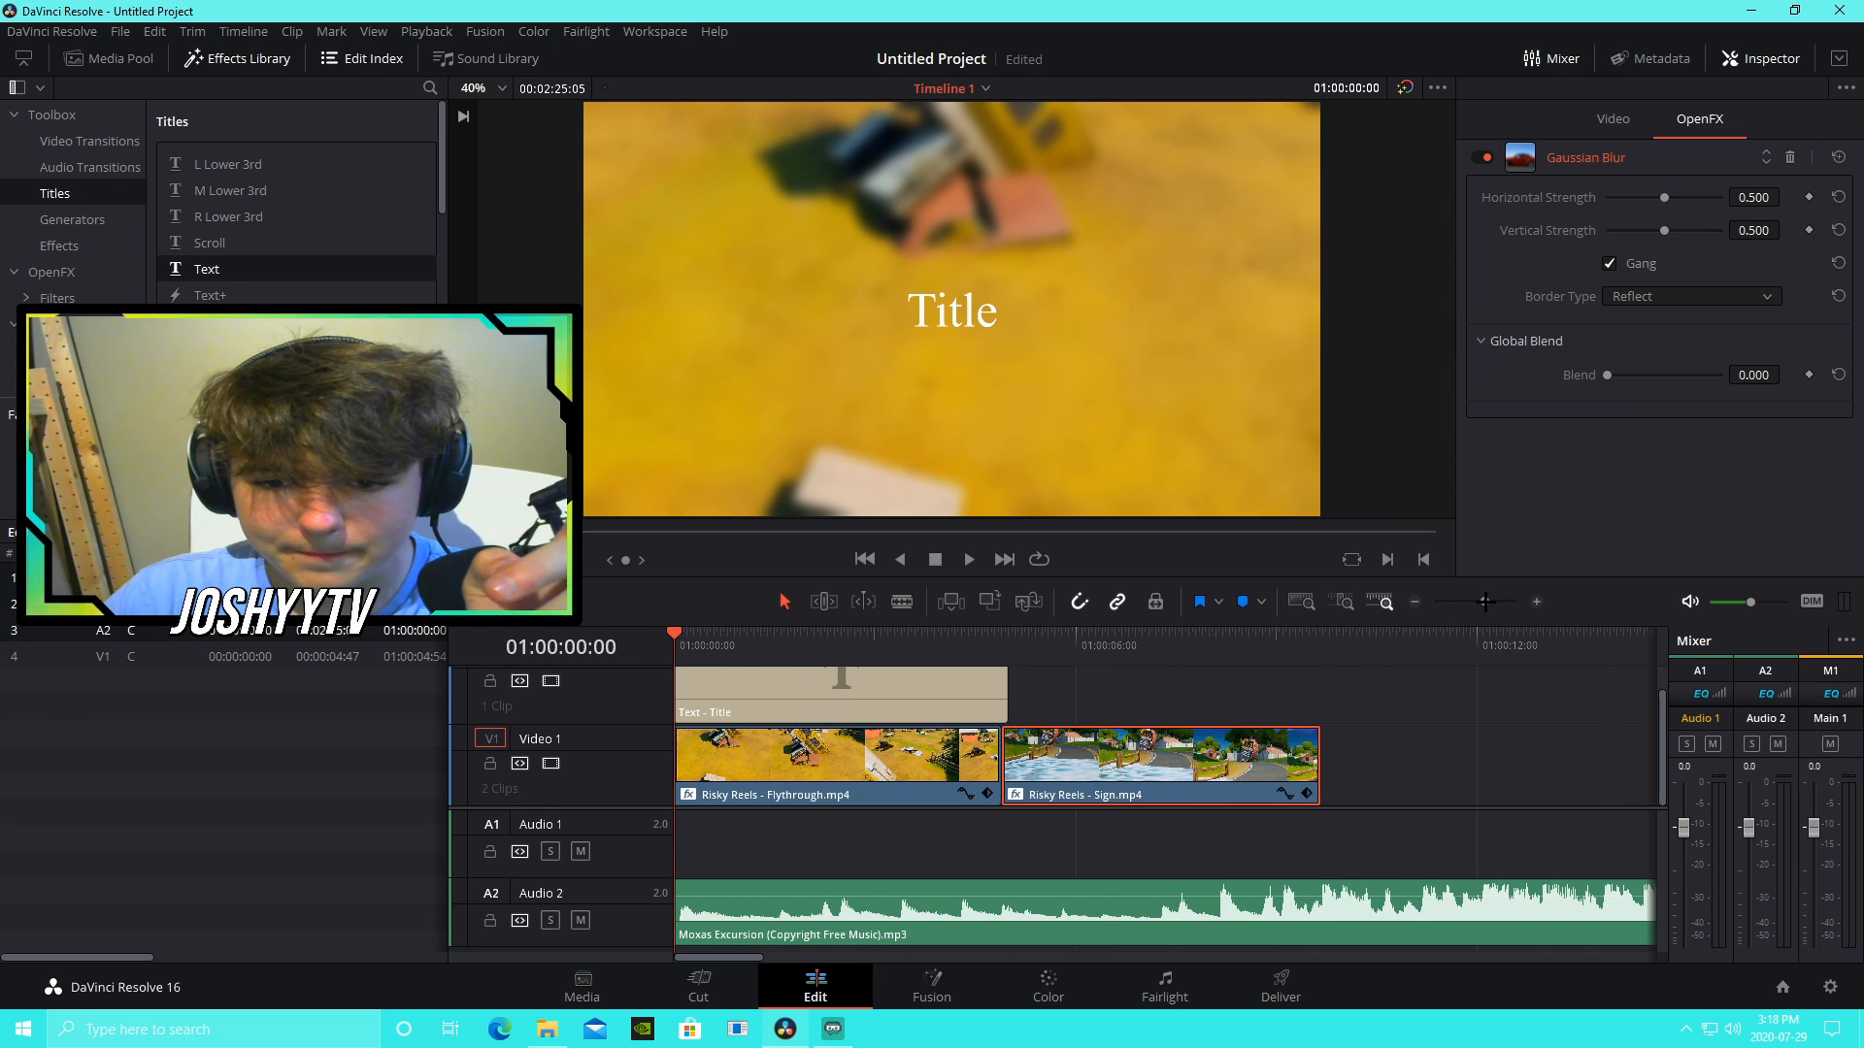
drag(1006, 685, 819, 691)
Step: Duplicate the Text title and trim the two copies to meet, the first ending at 02:22
click(729, 702)
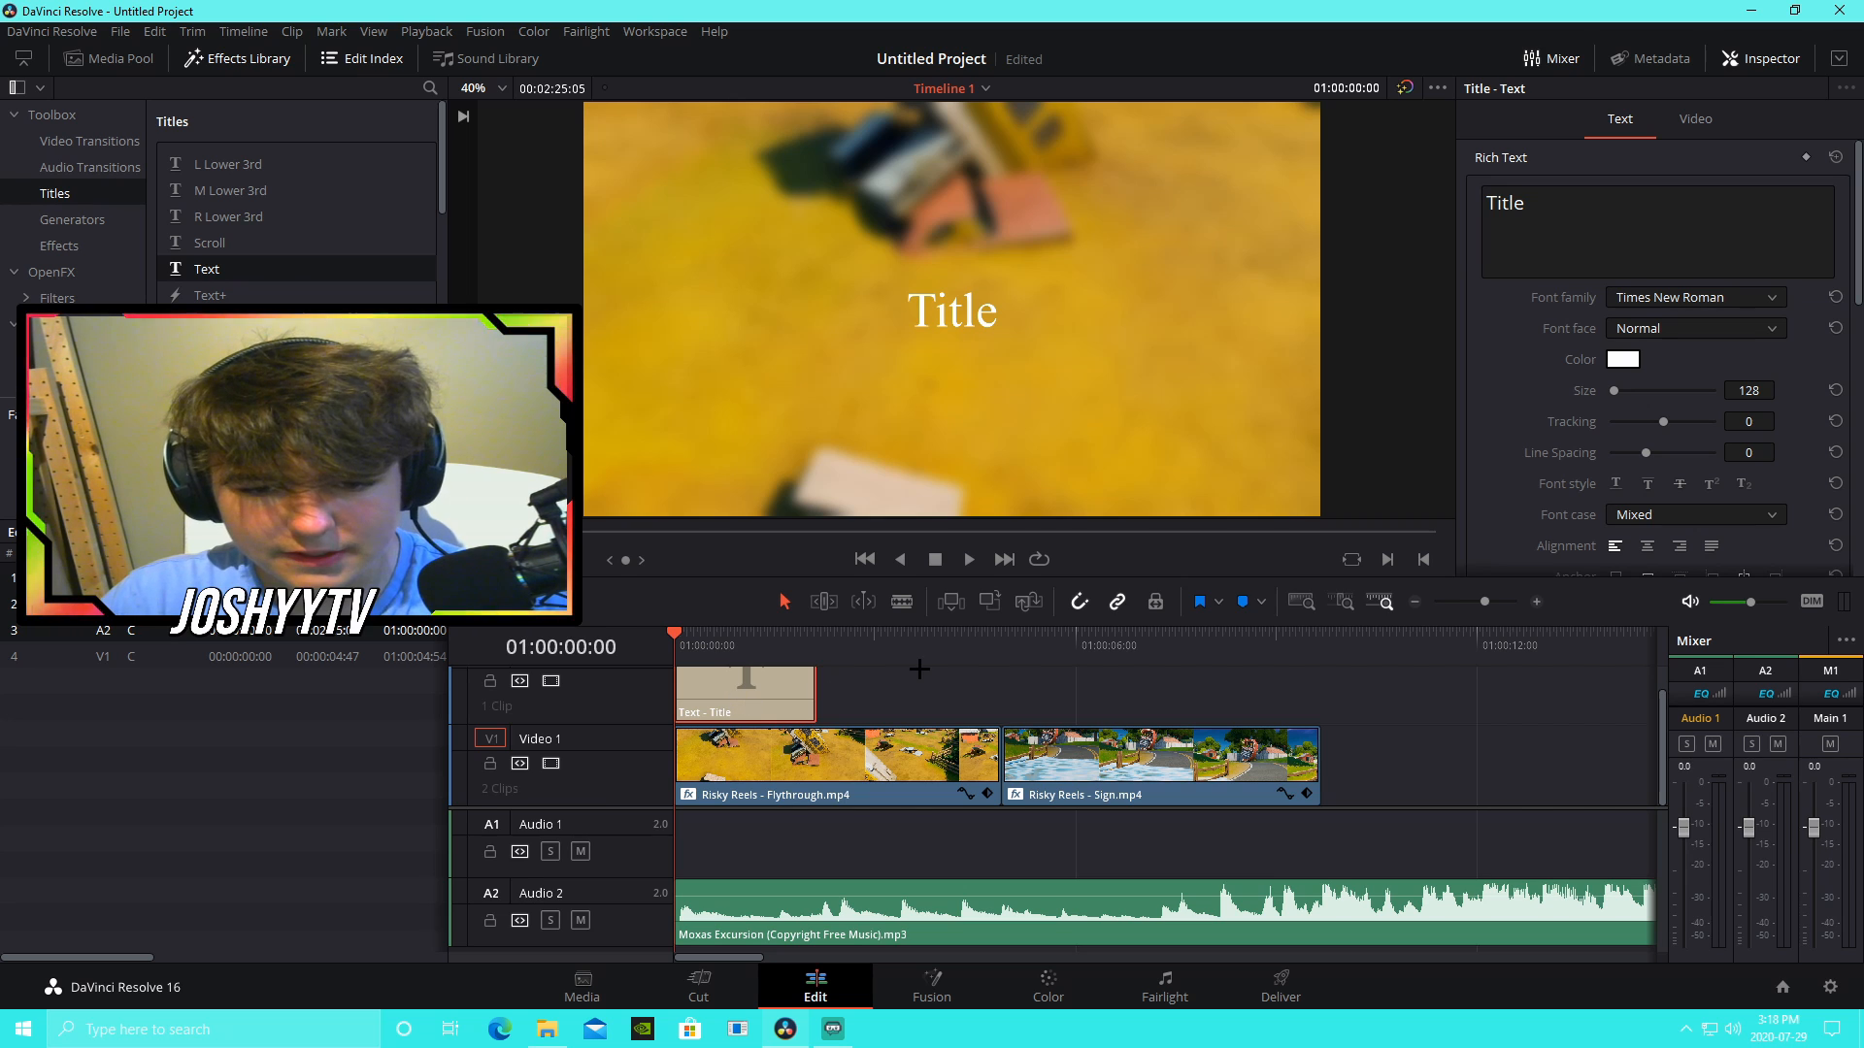
key(Down)
key(ctrl+v)
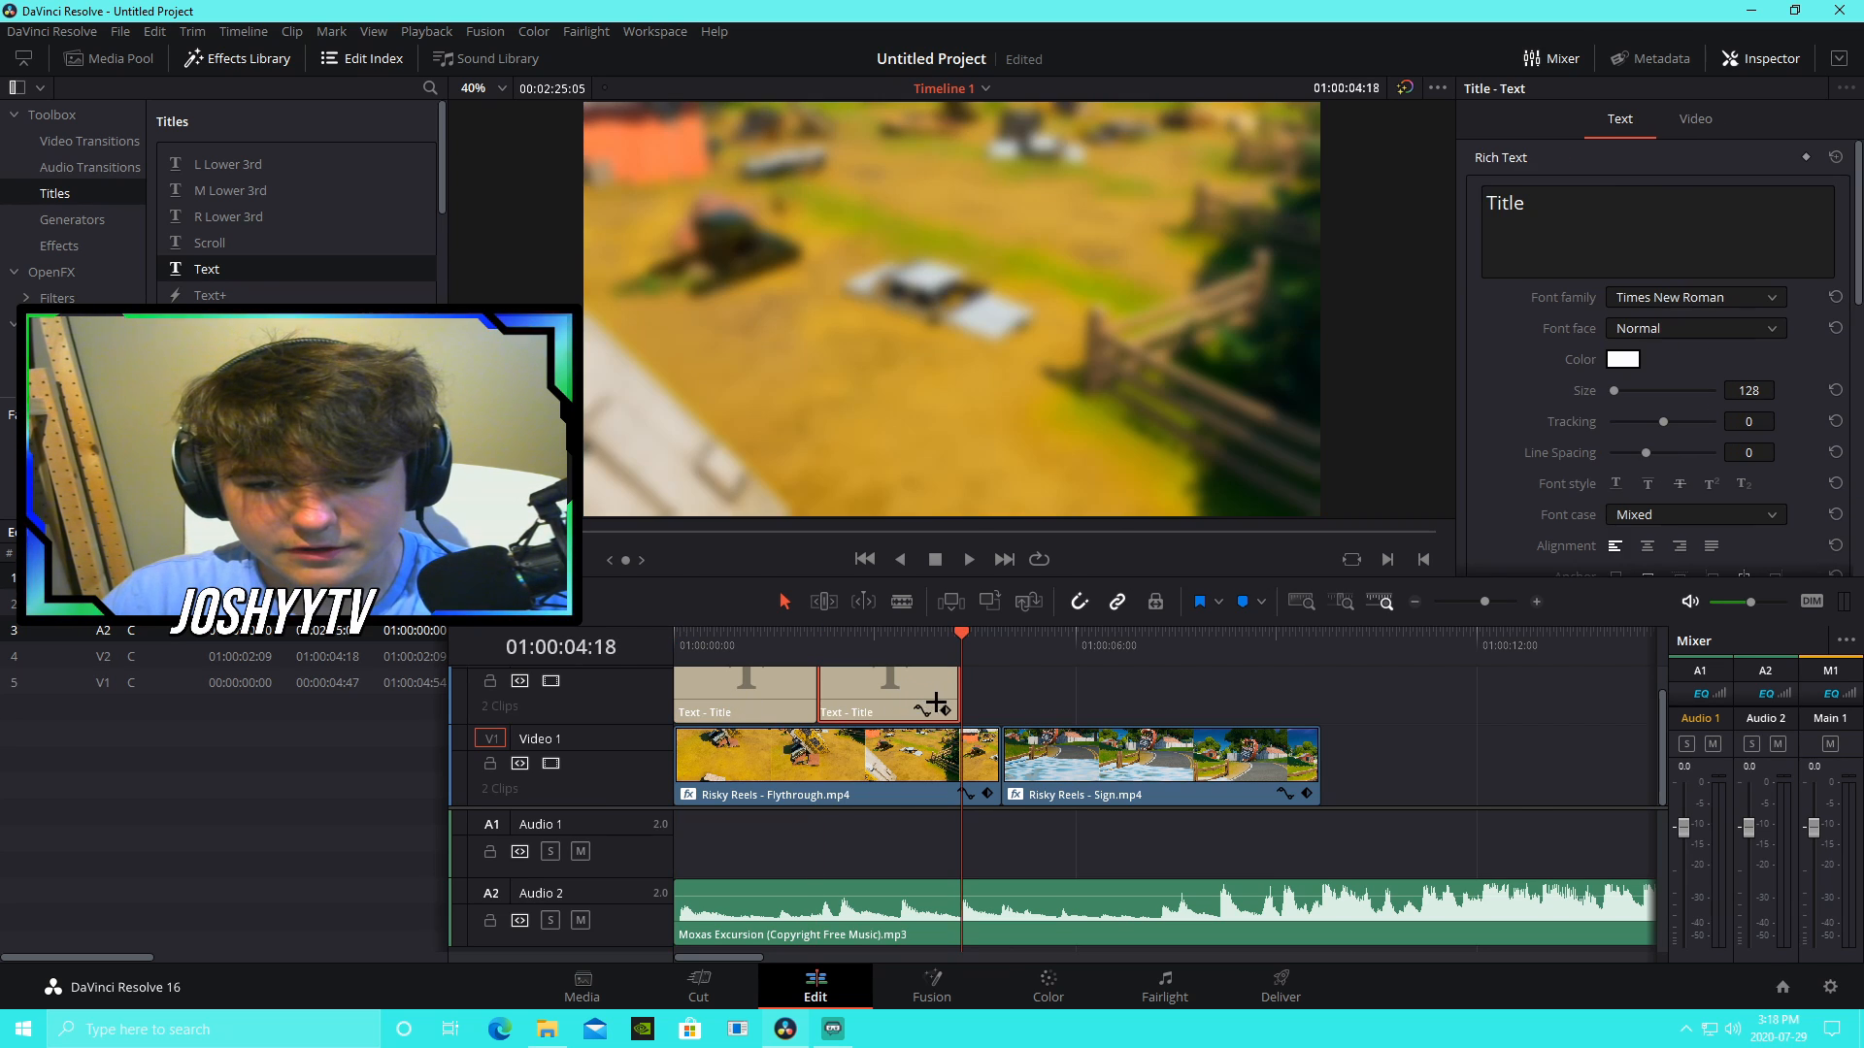
drag(935, 702, 834, 699)
click(843, 699)
click(876, 695)
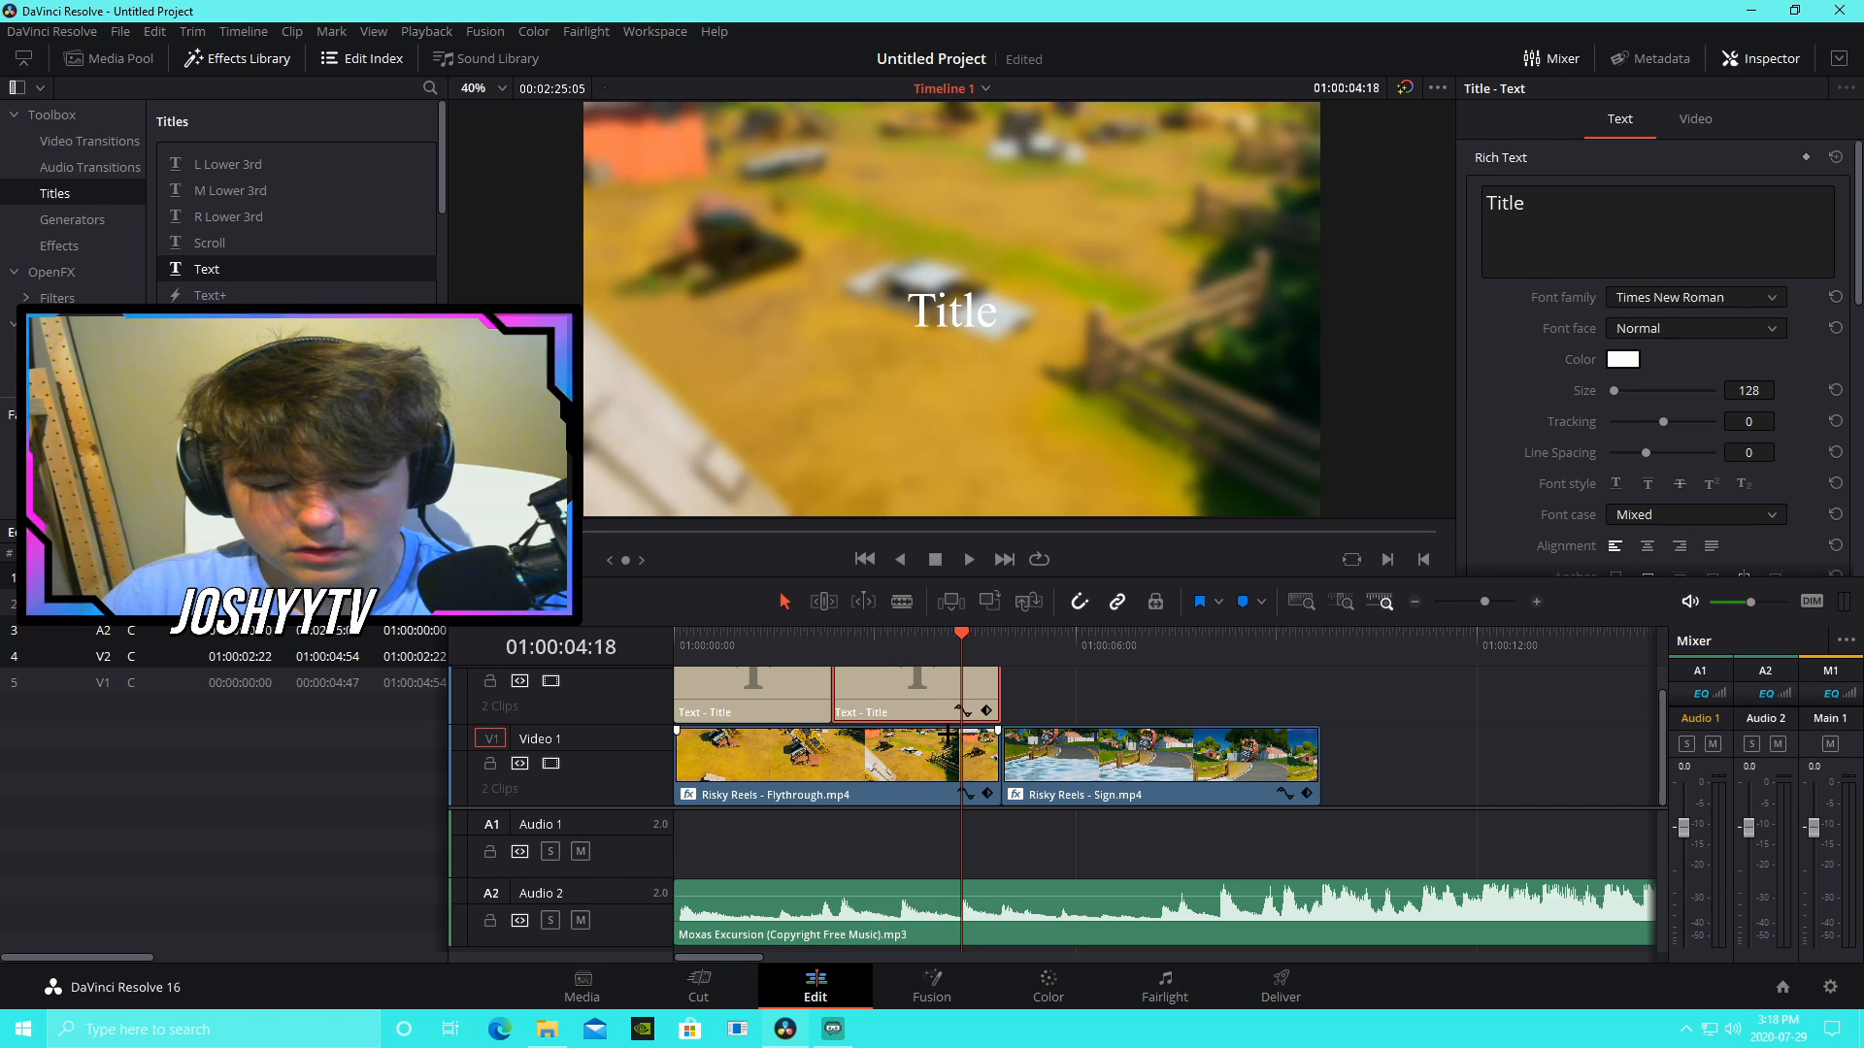
click(1081, 692)
Step: Set the first title's font to Fusion Shapes in Bold Italic
click(764, 657)
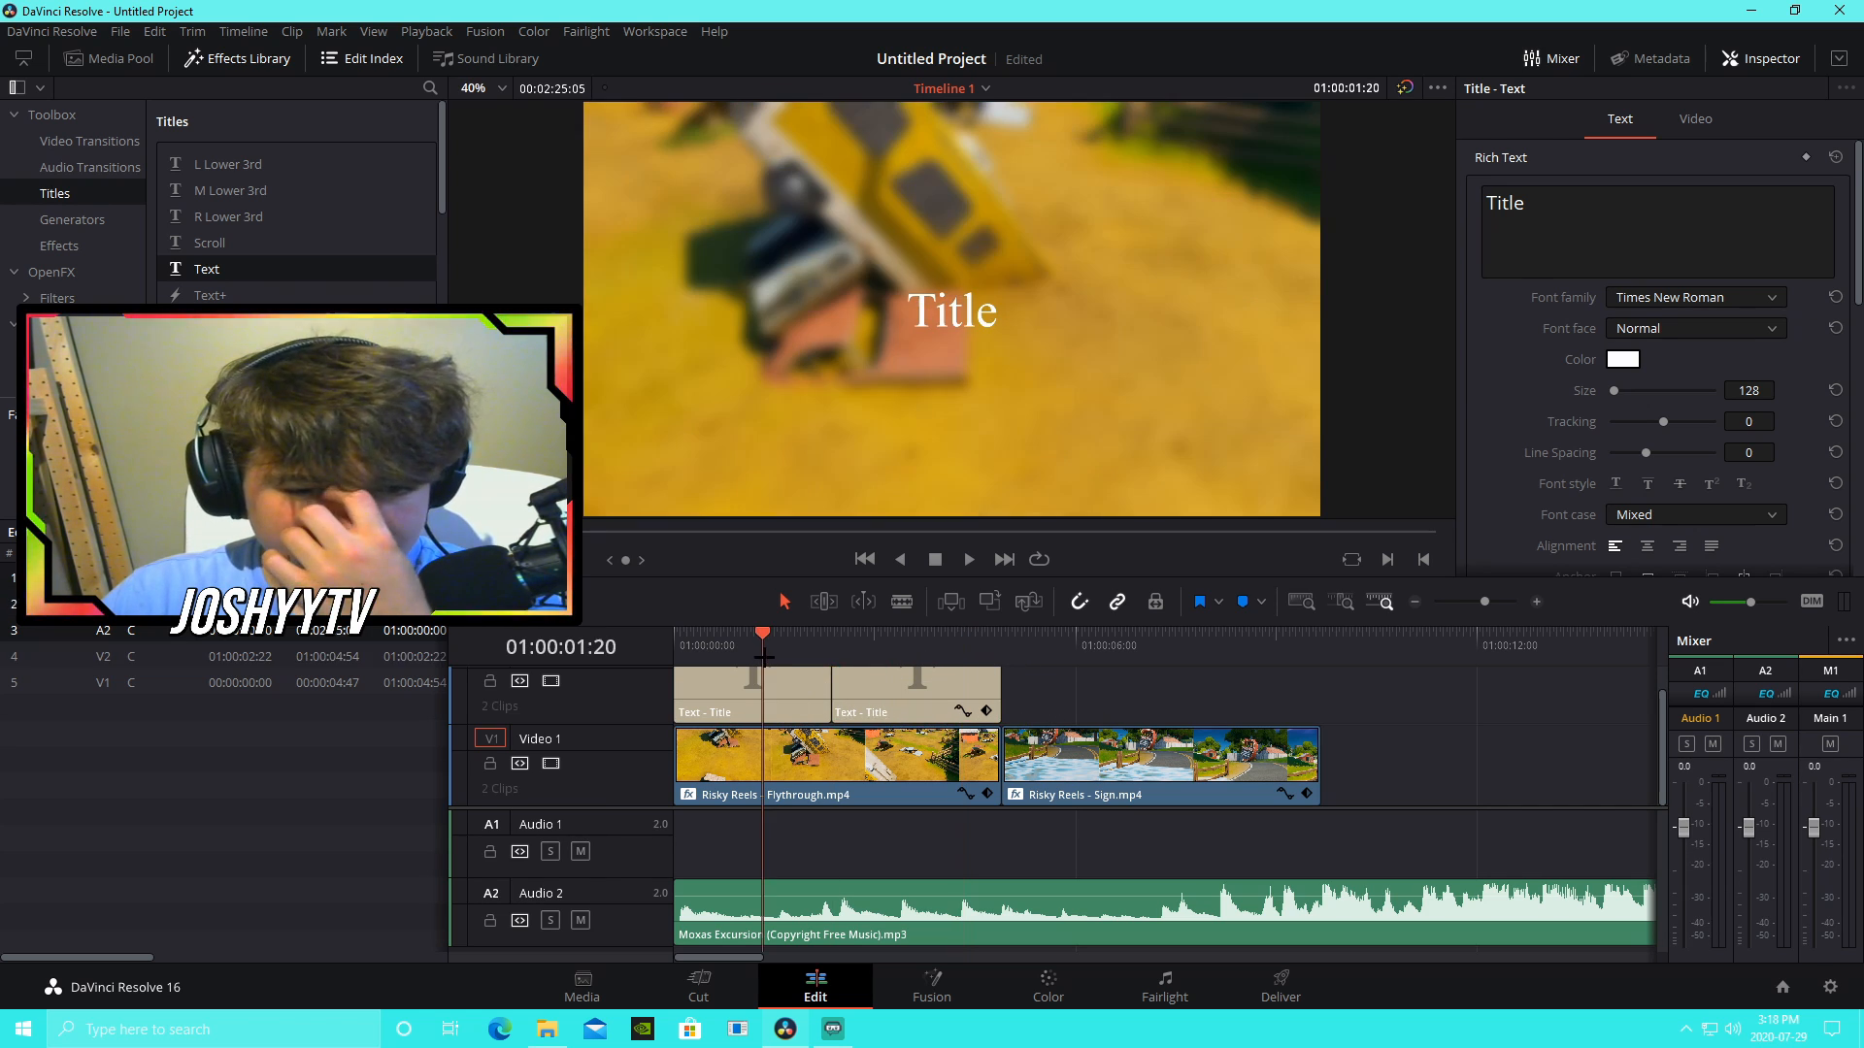
click(805, 707)
click(1723, 291)
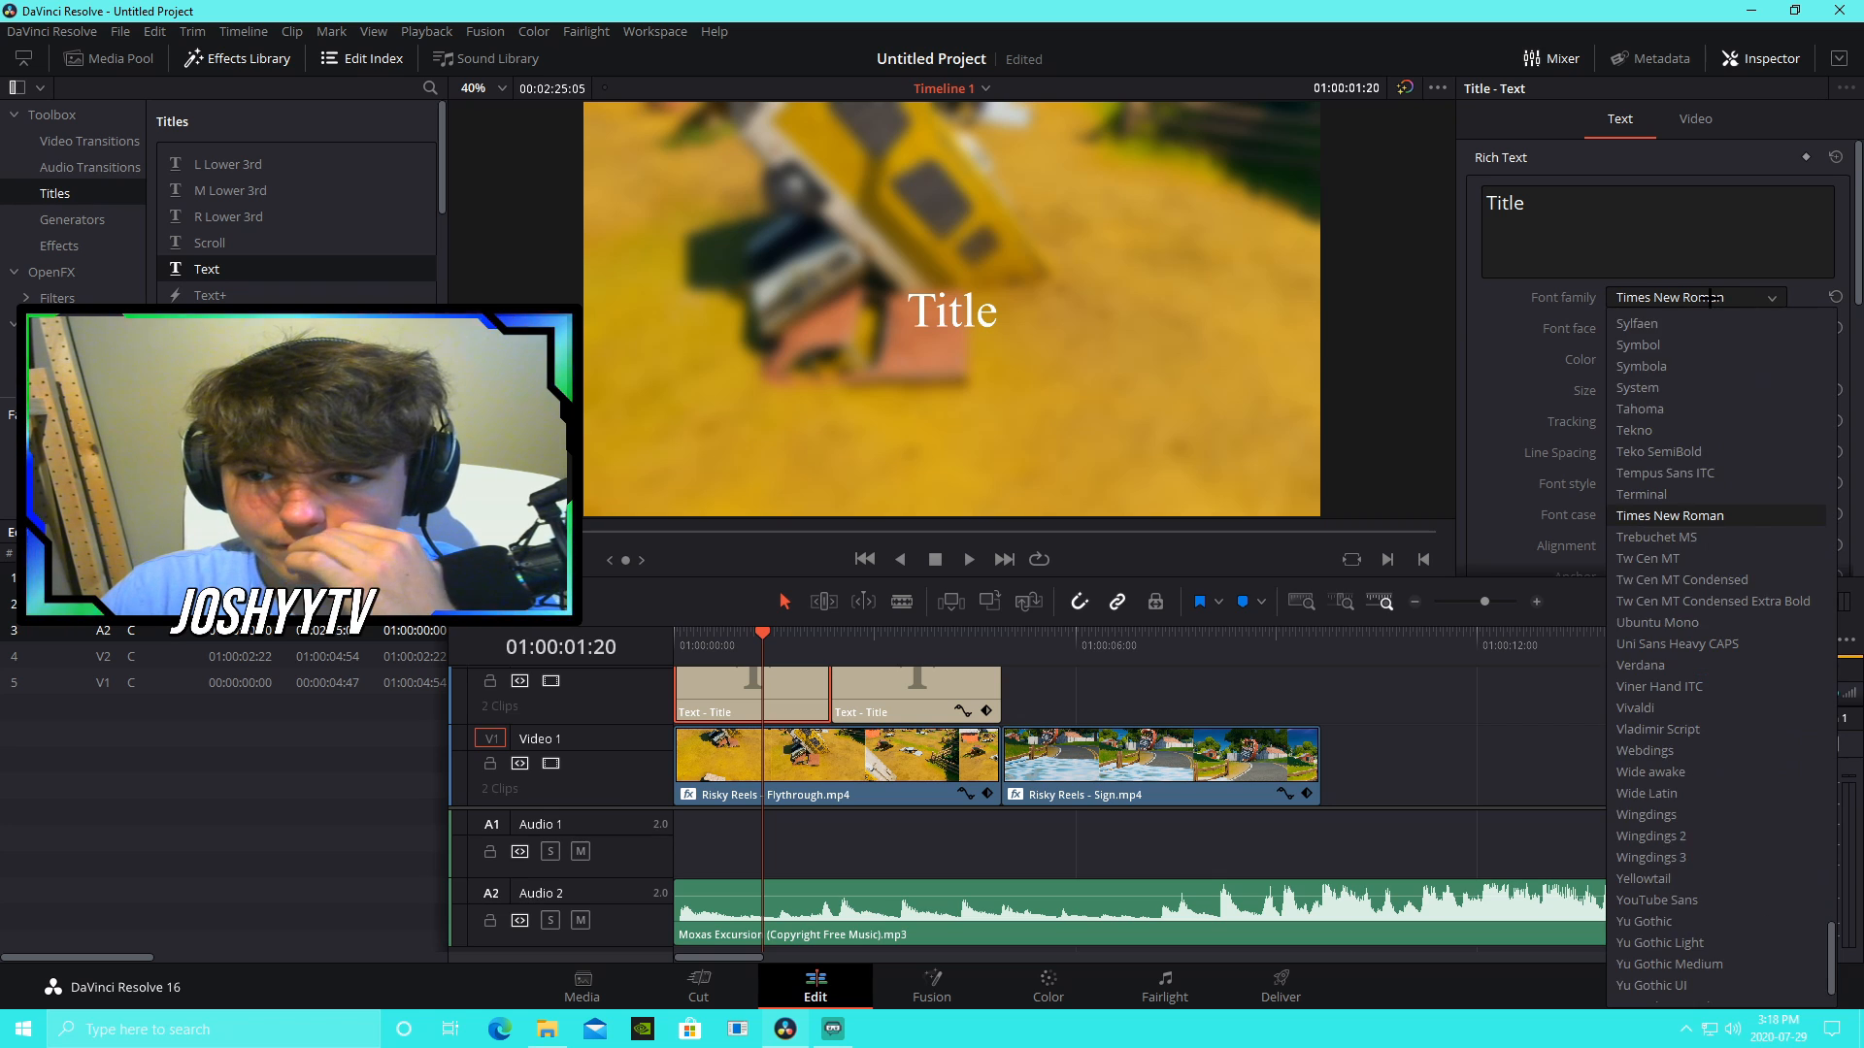
scroll(1658, 362, up, 10)
scroll(1660, 367, up, 15)
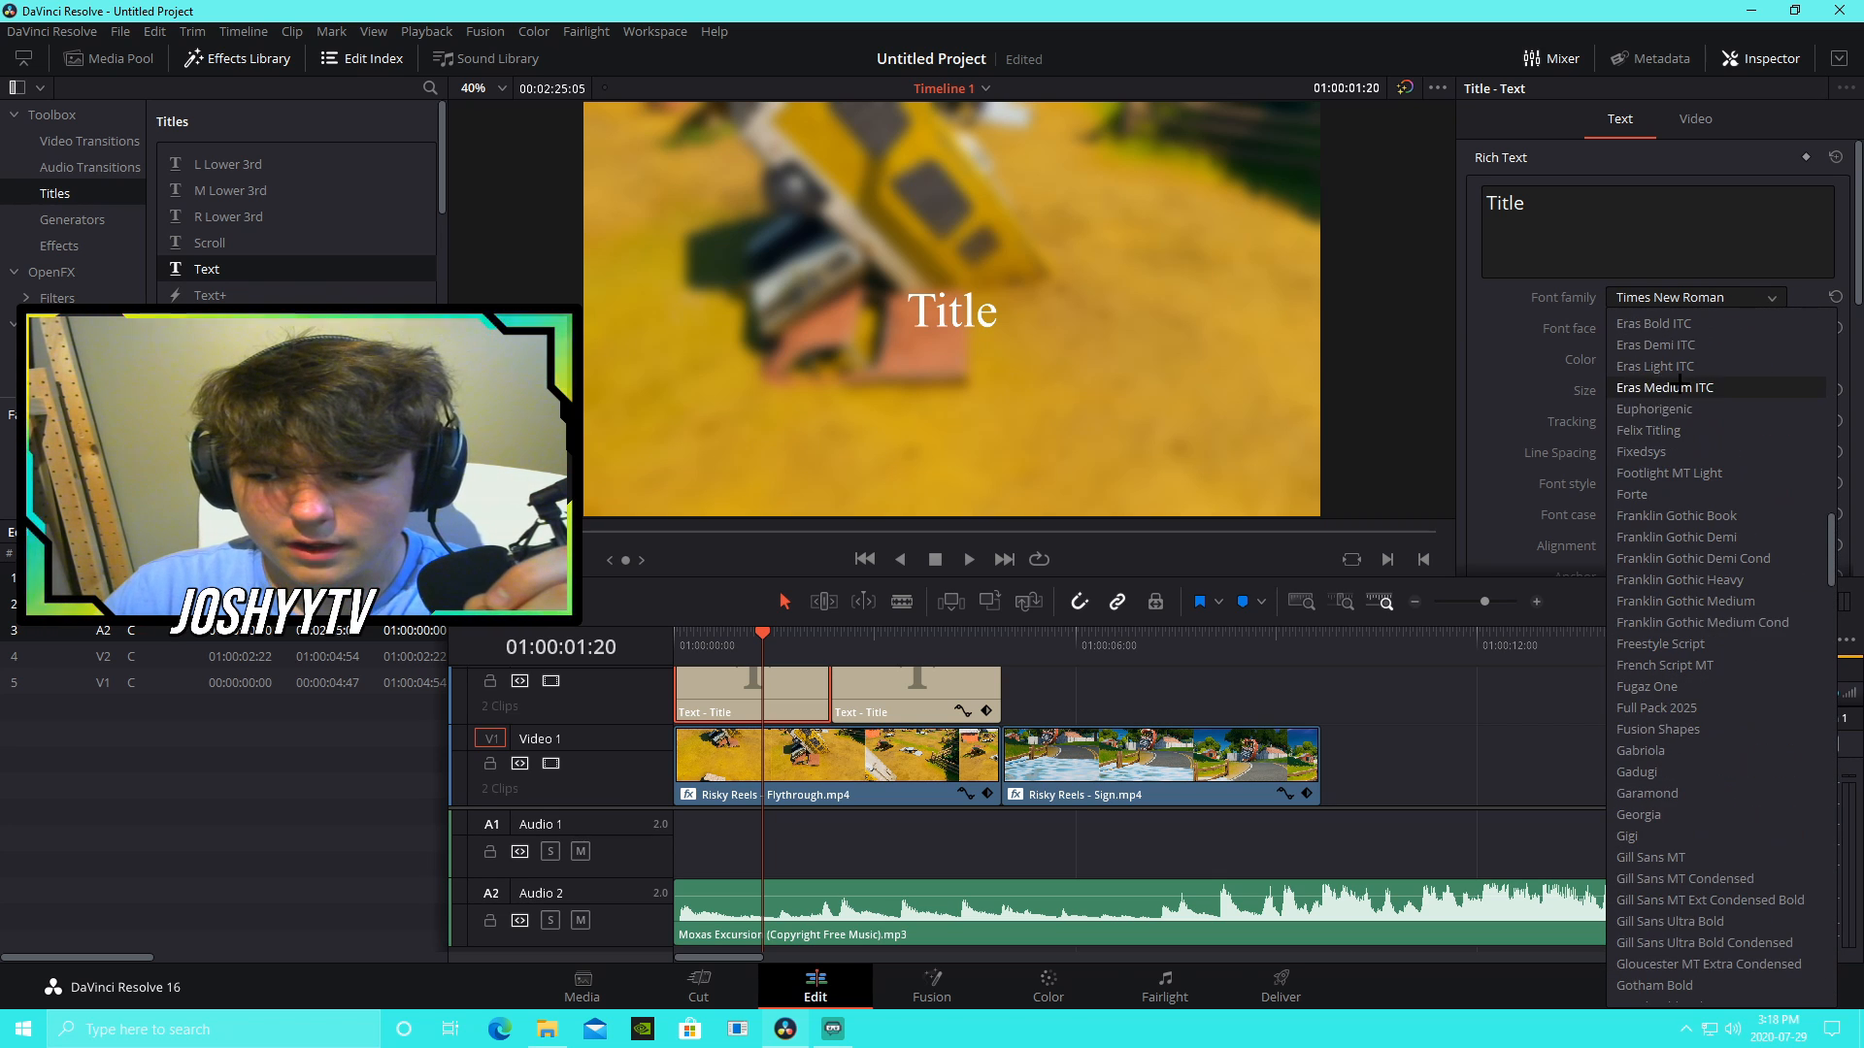
click(1659, 611)
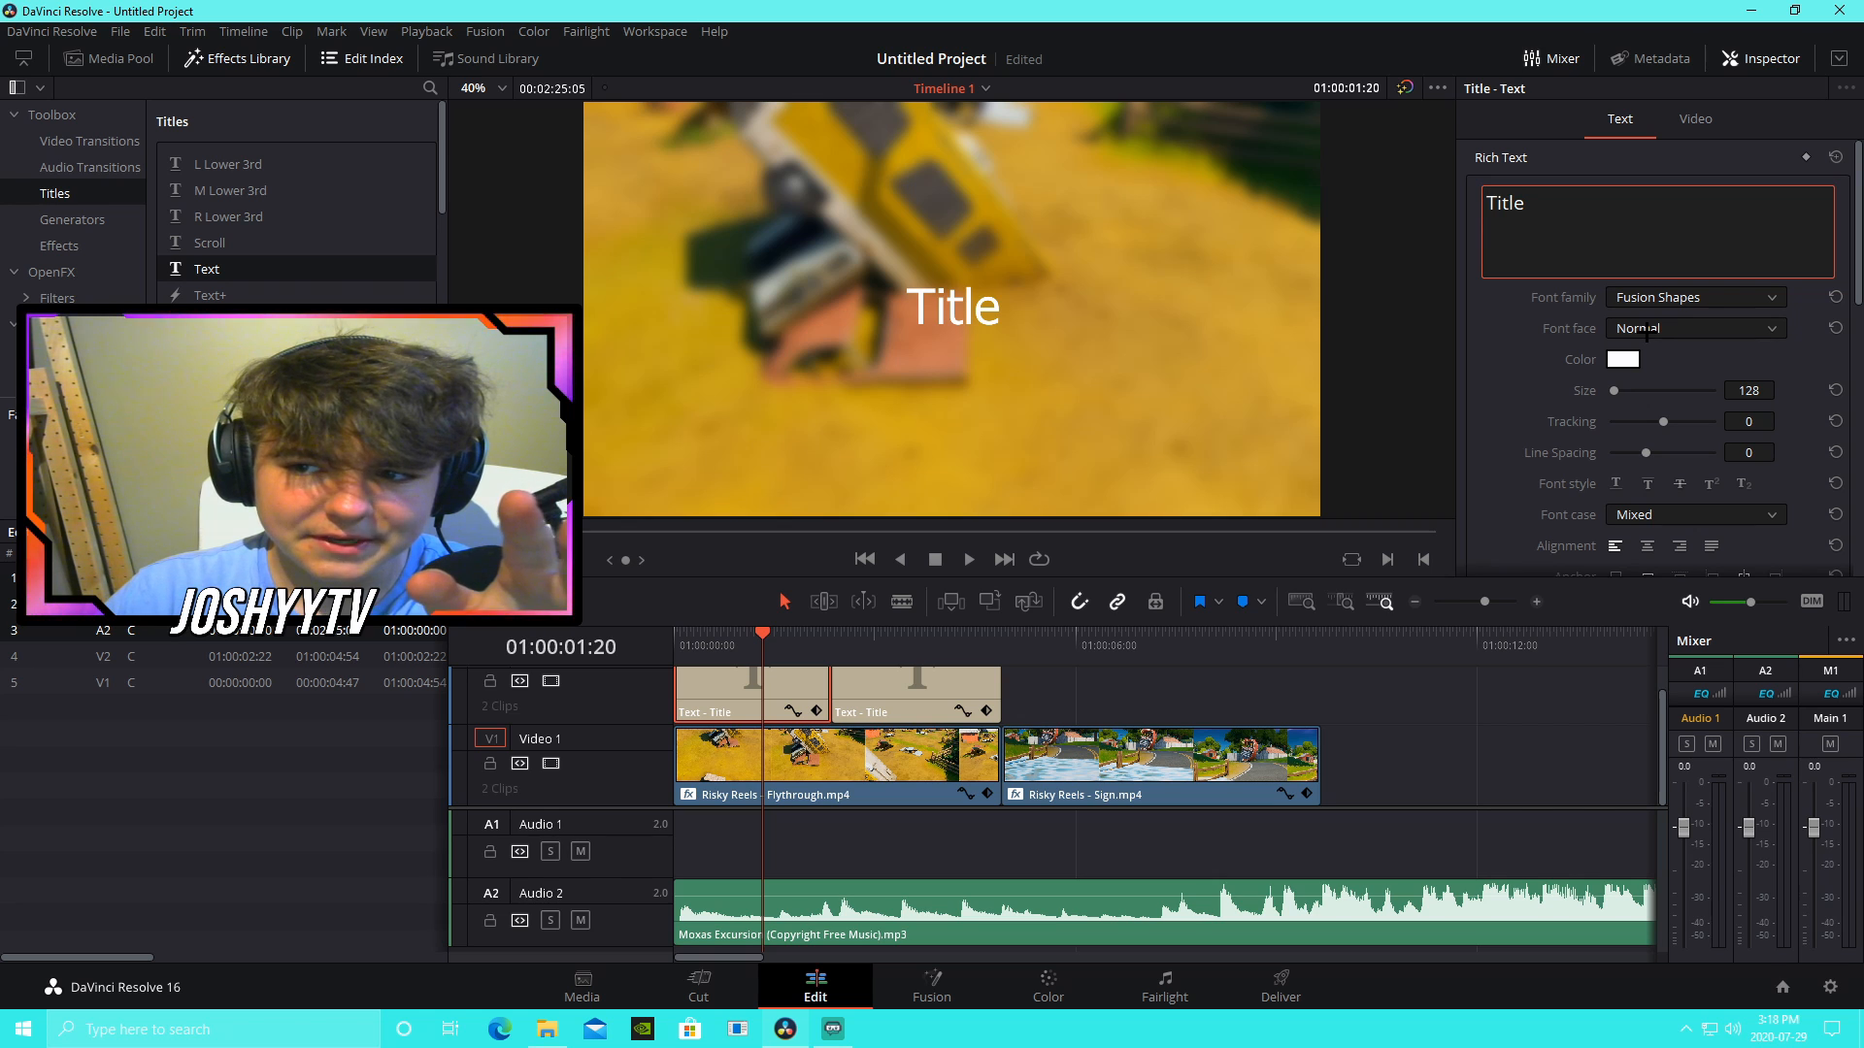
click(1643, 331)
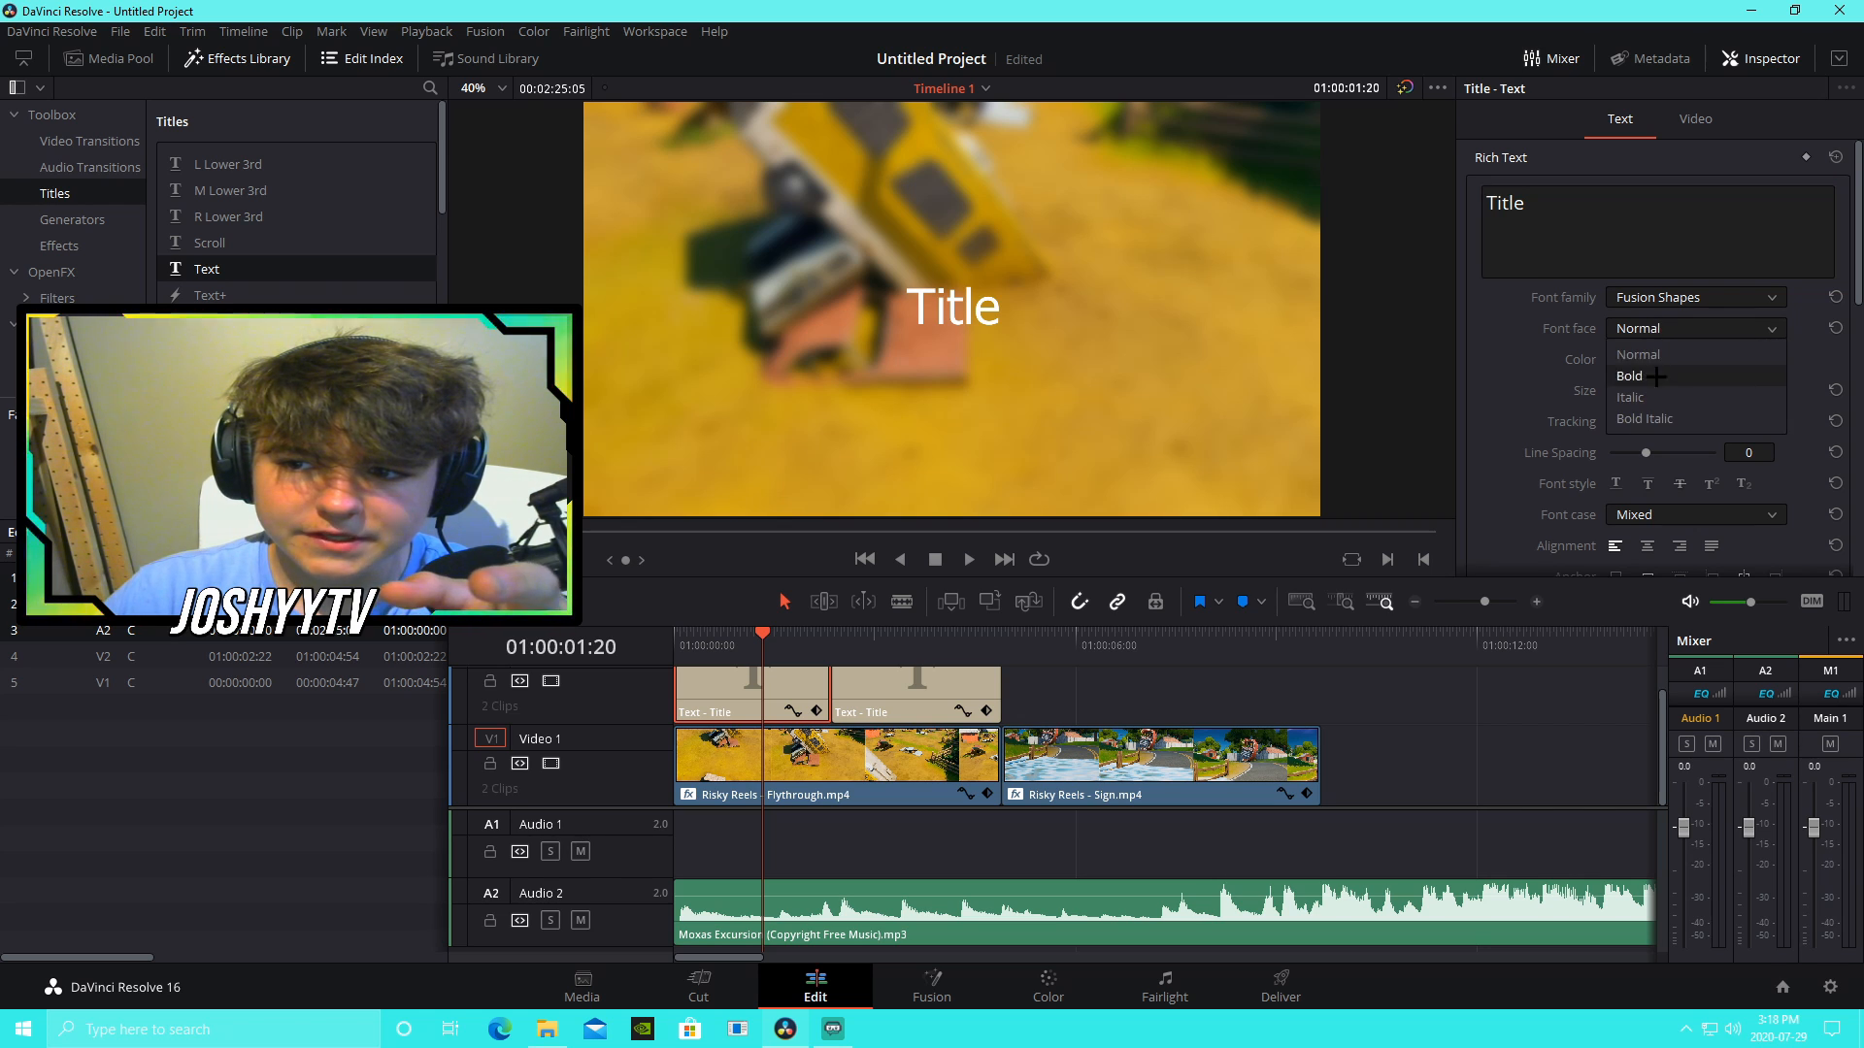
click(1660, 417)
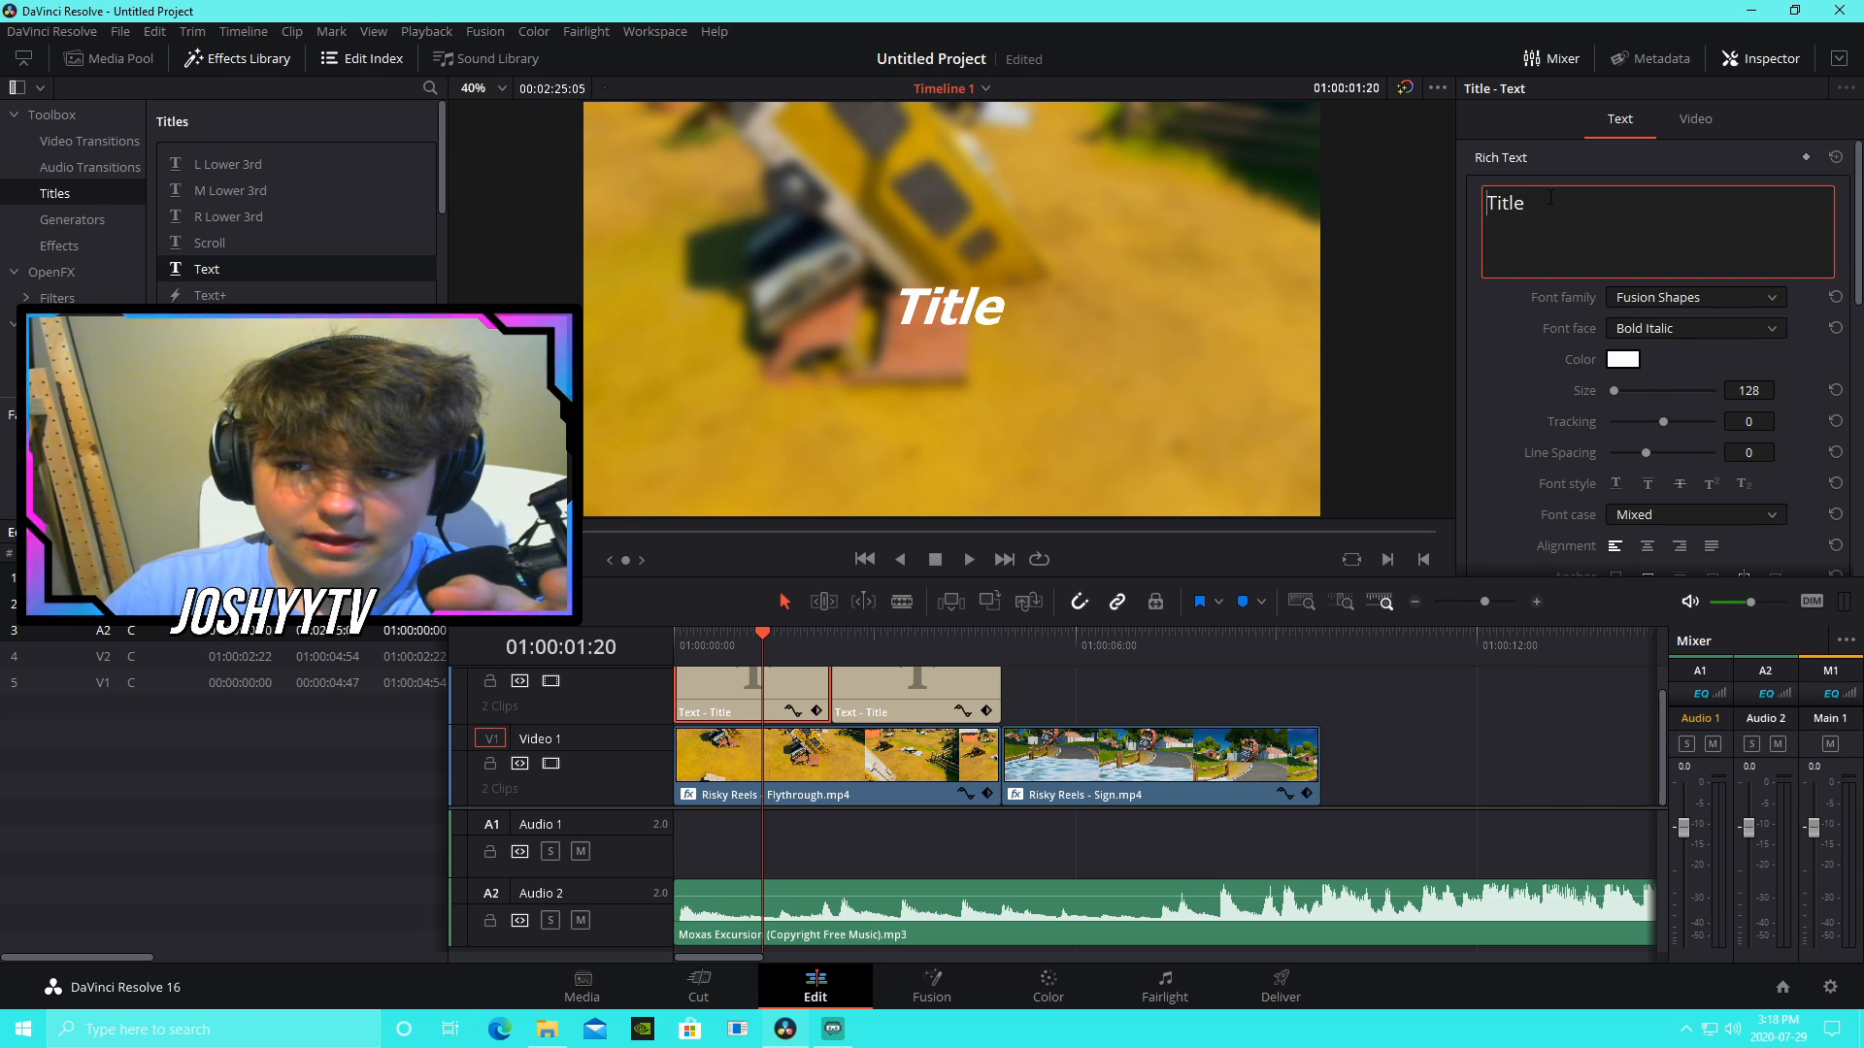
Step: Change the title text to 'Excursion - a fortnite montage' at size 110
drag(1551, 197, 1426, 176)
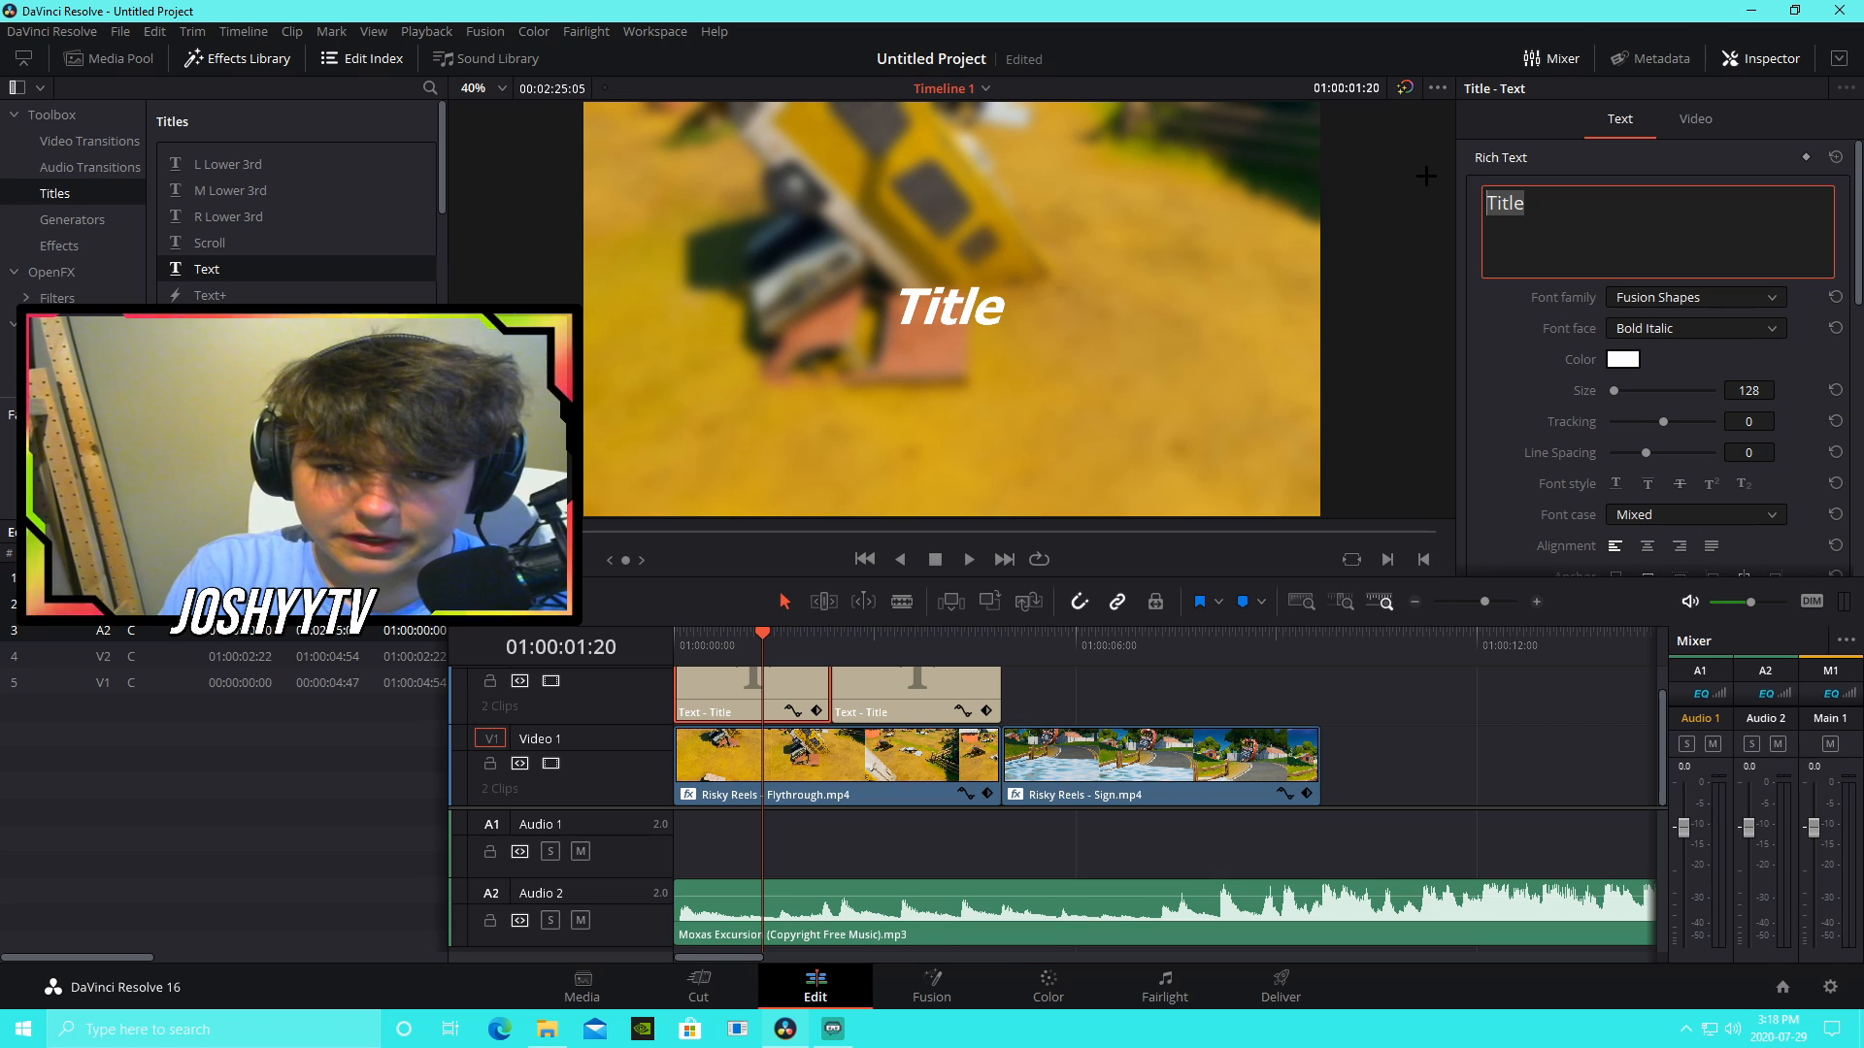
text(exc)
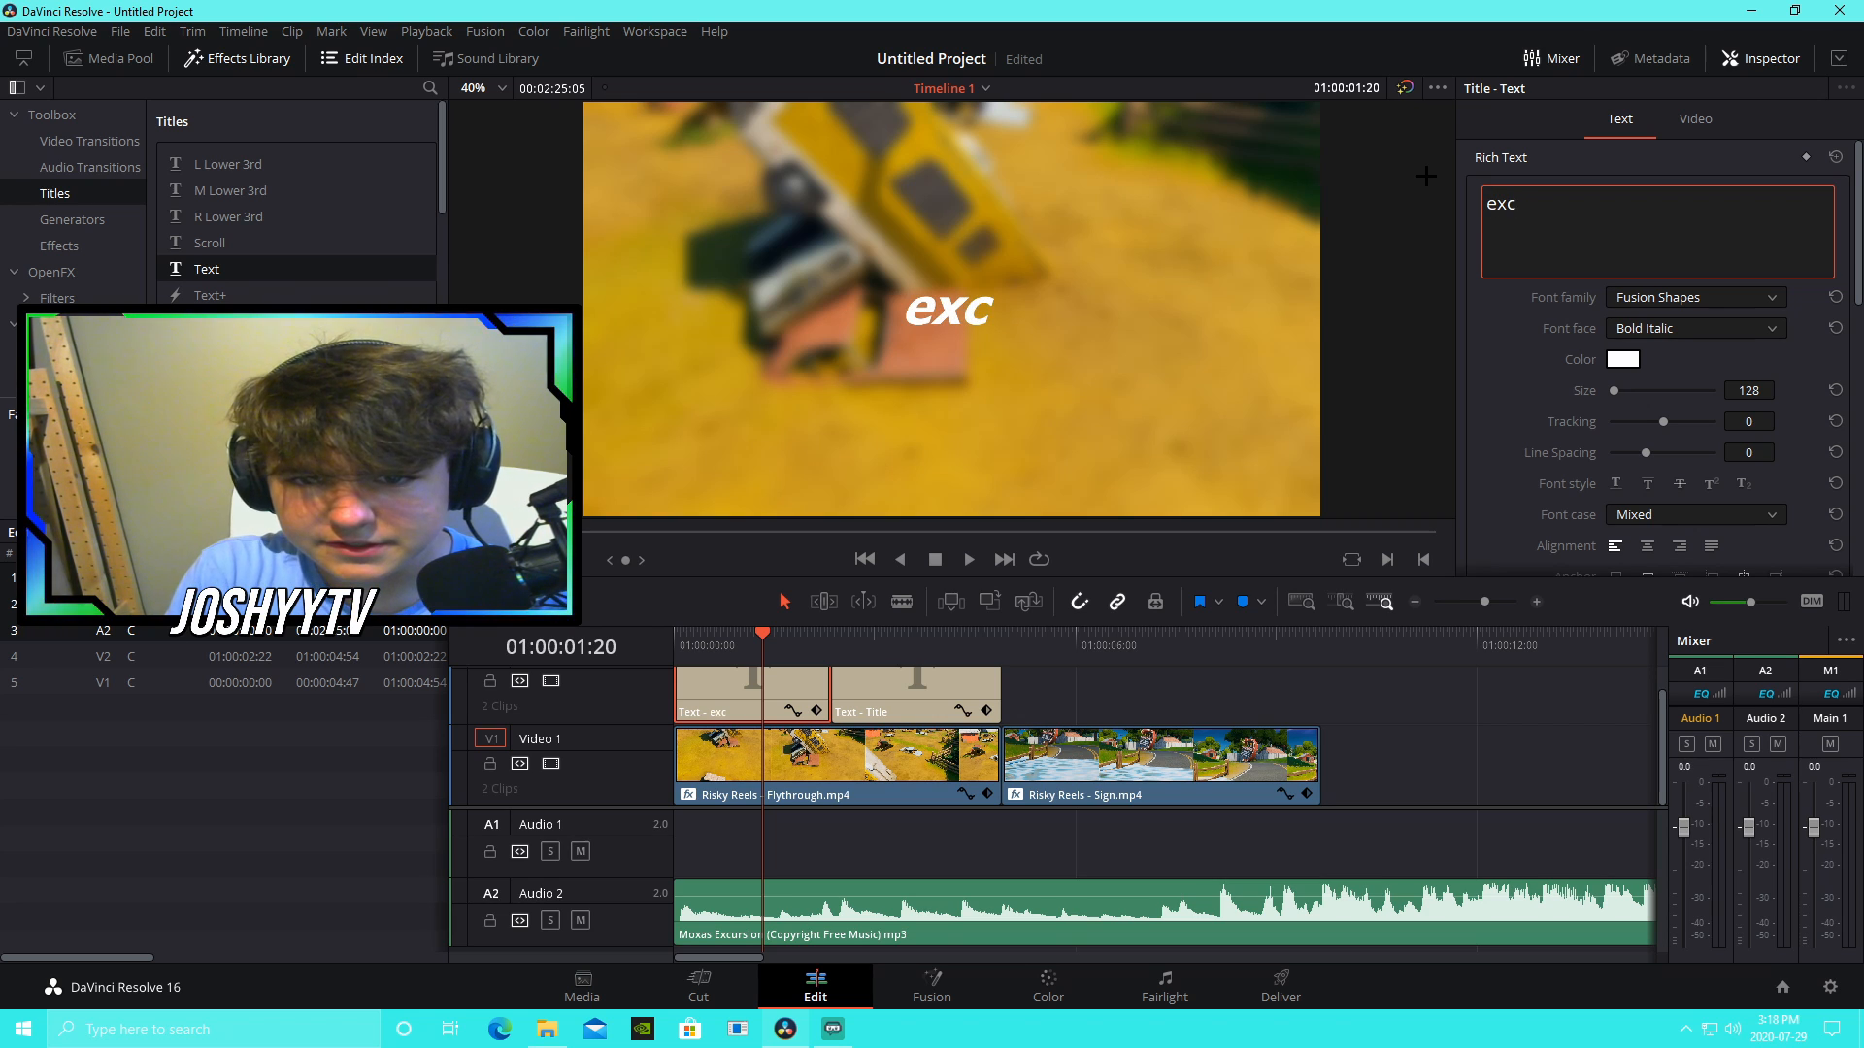
key(BackSpace)
key(BackSpace)
key(BackSpace)
text(Ex)
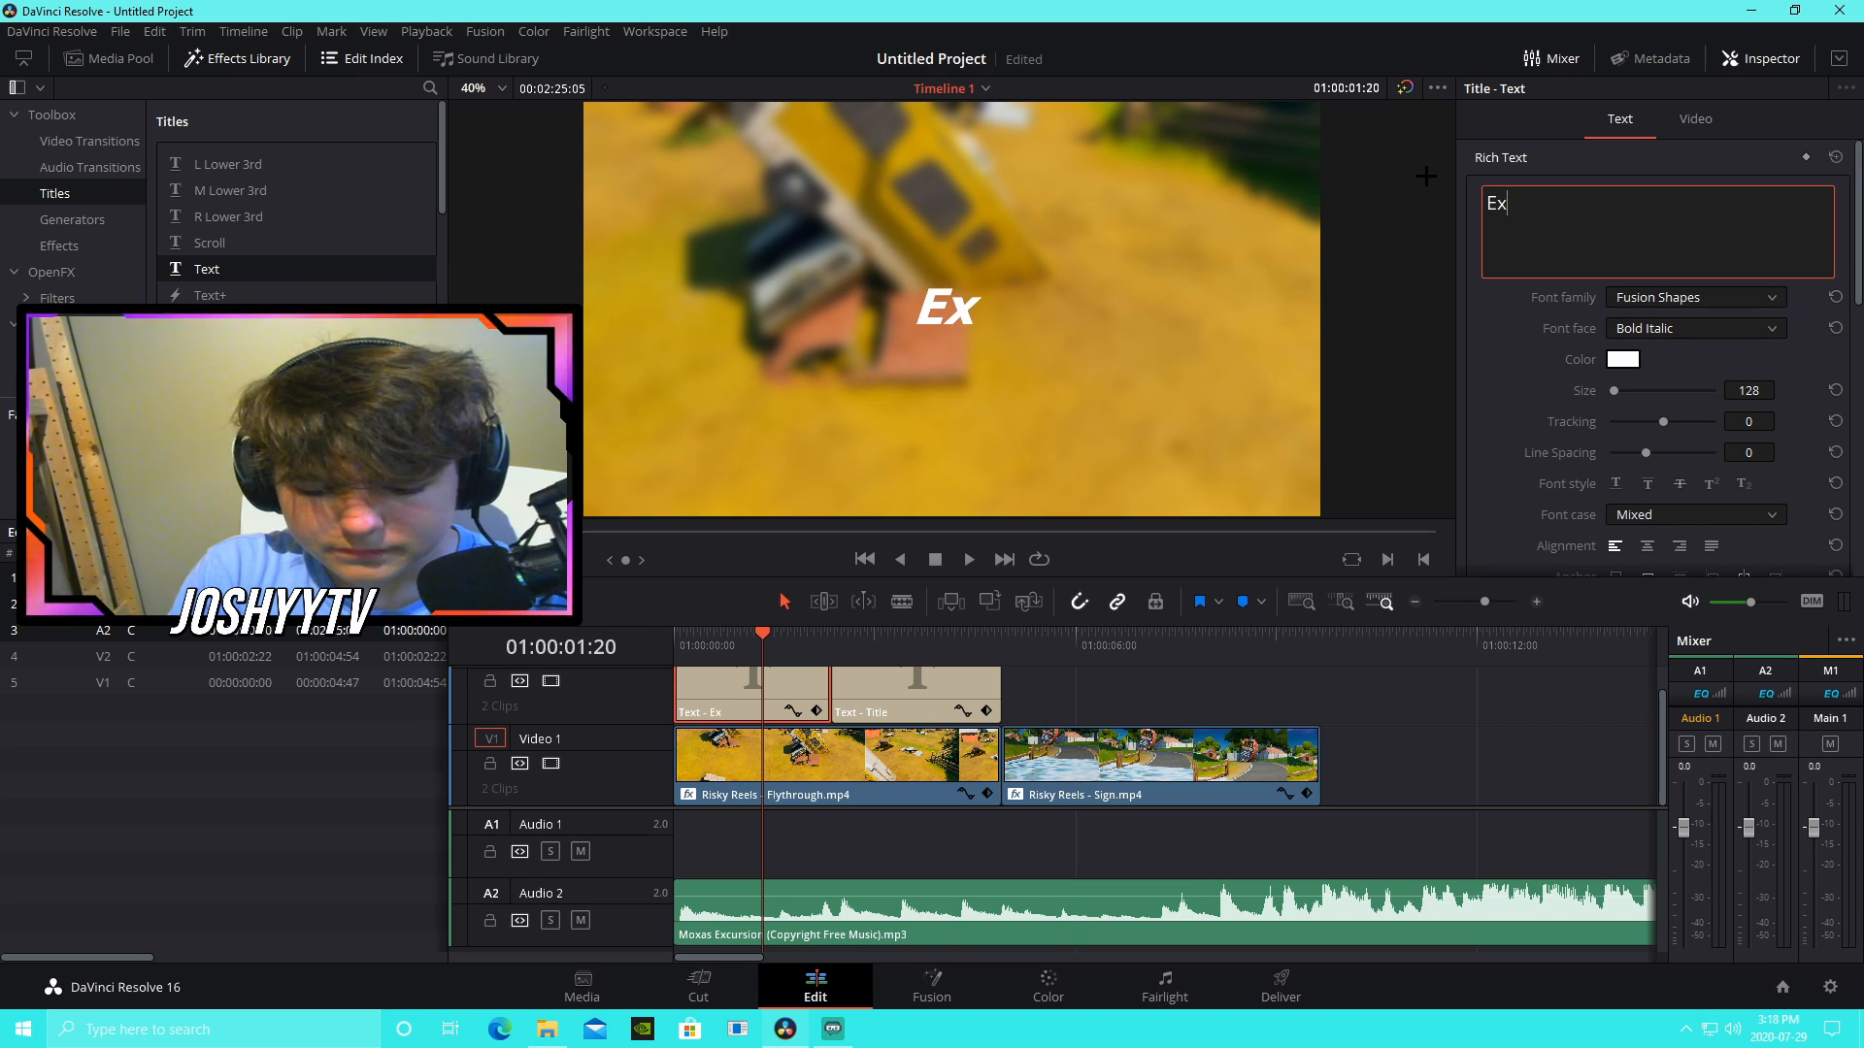
text(cursion)
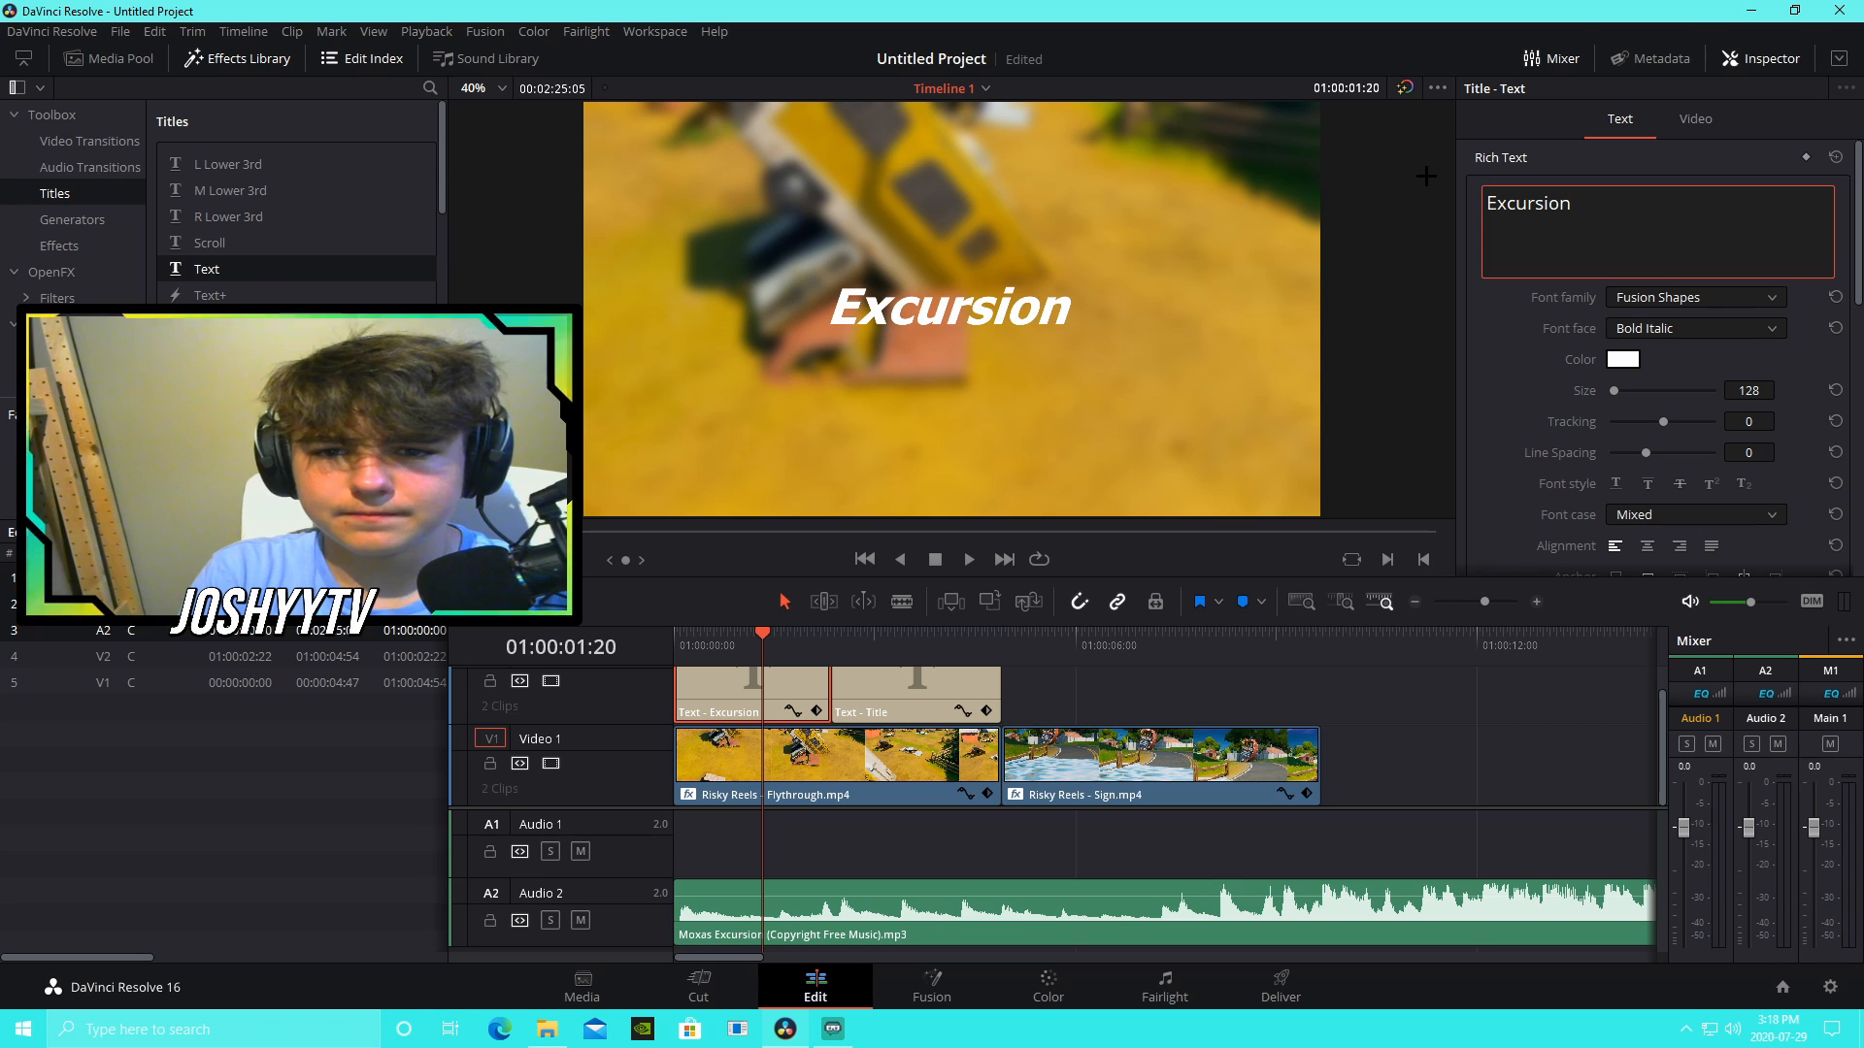
text( -)
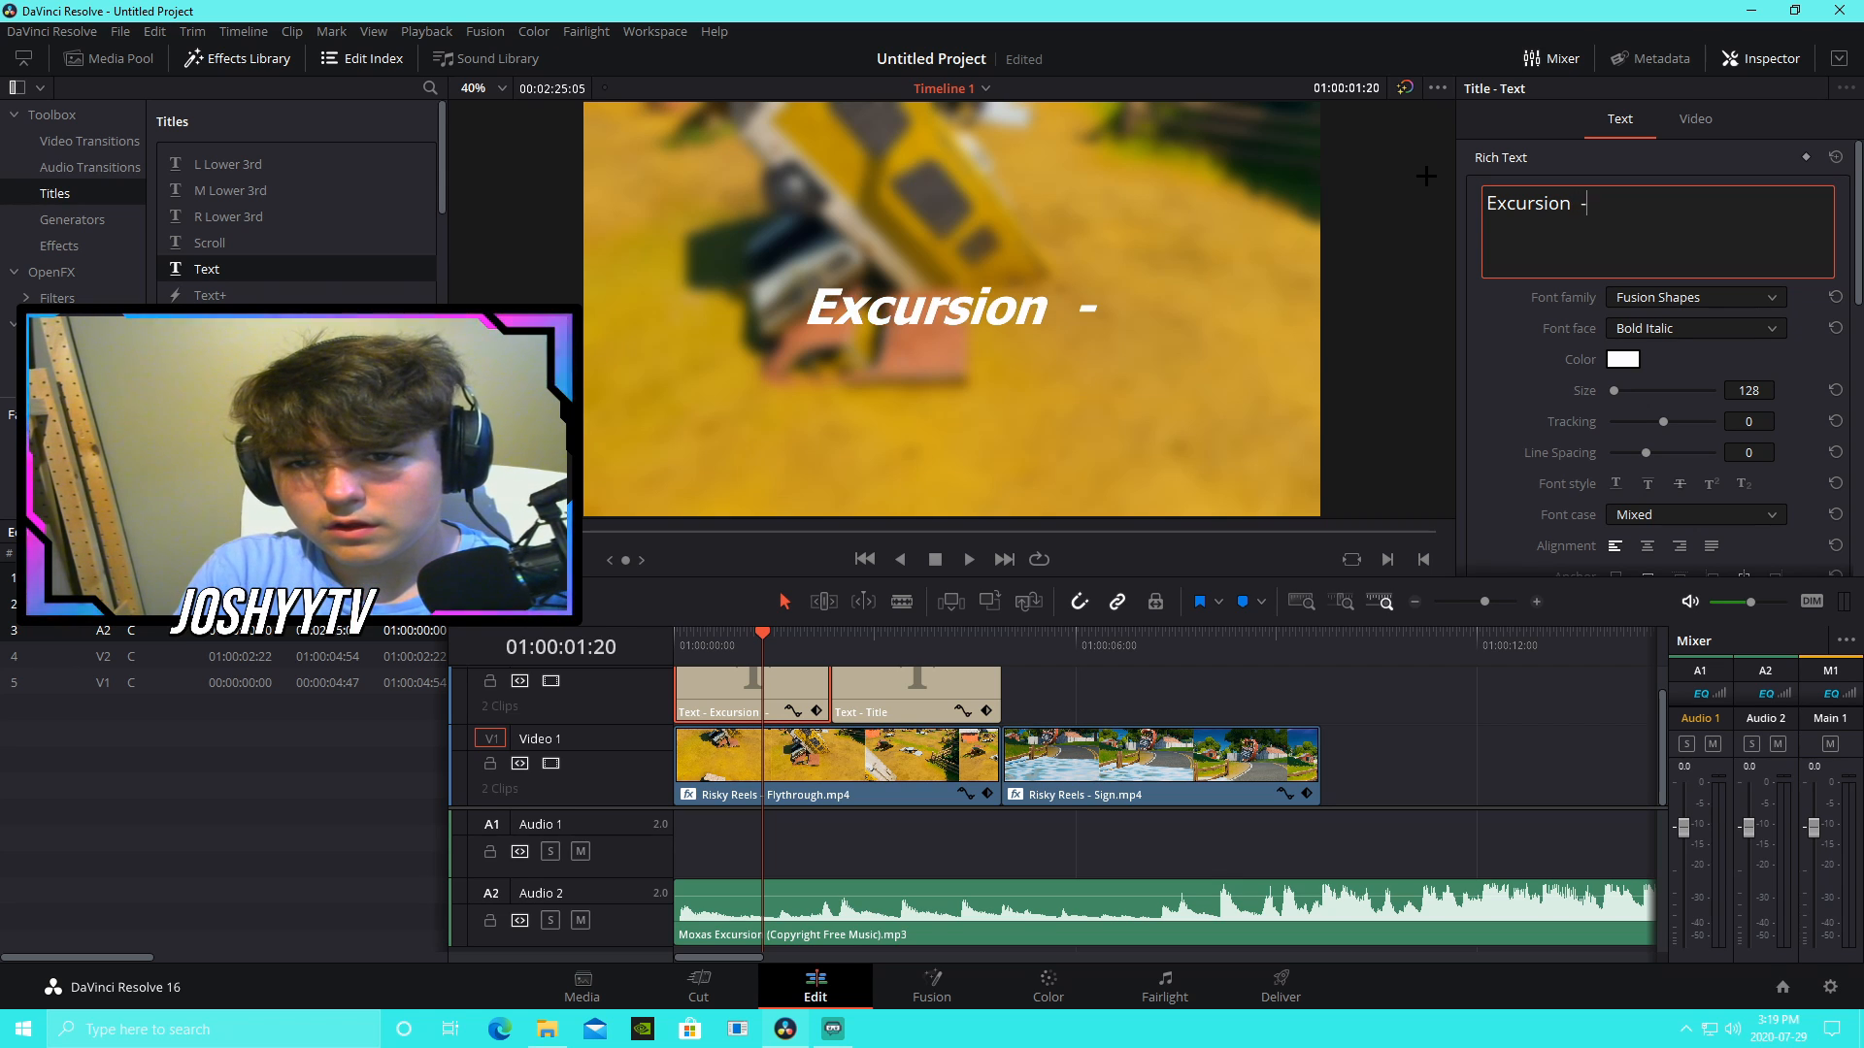
key(BackSpace)
key(BackSpace)
text(- a )
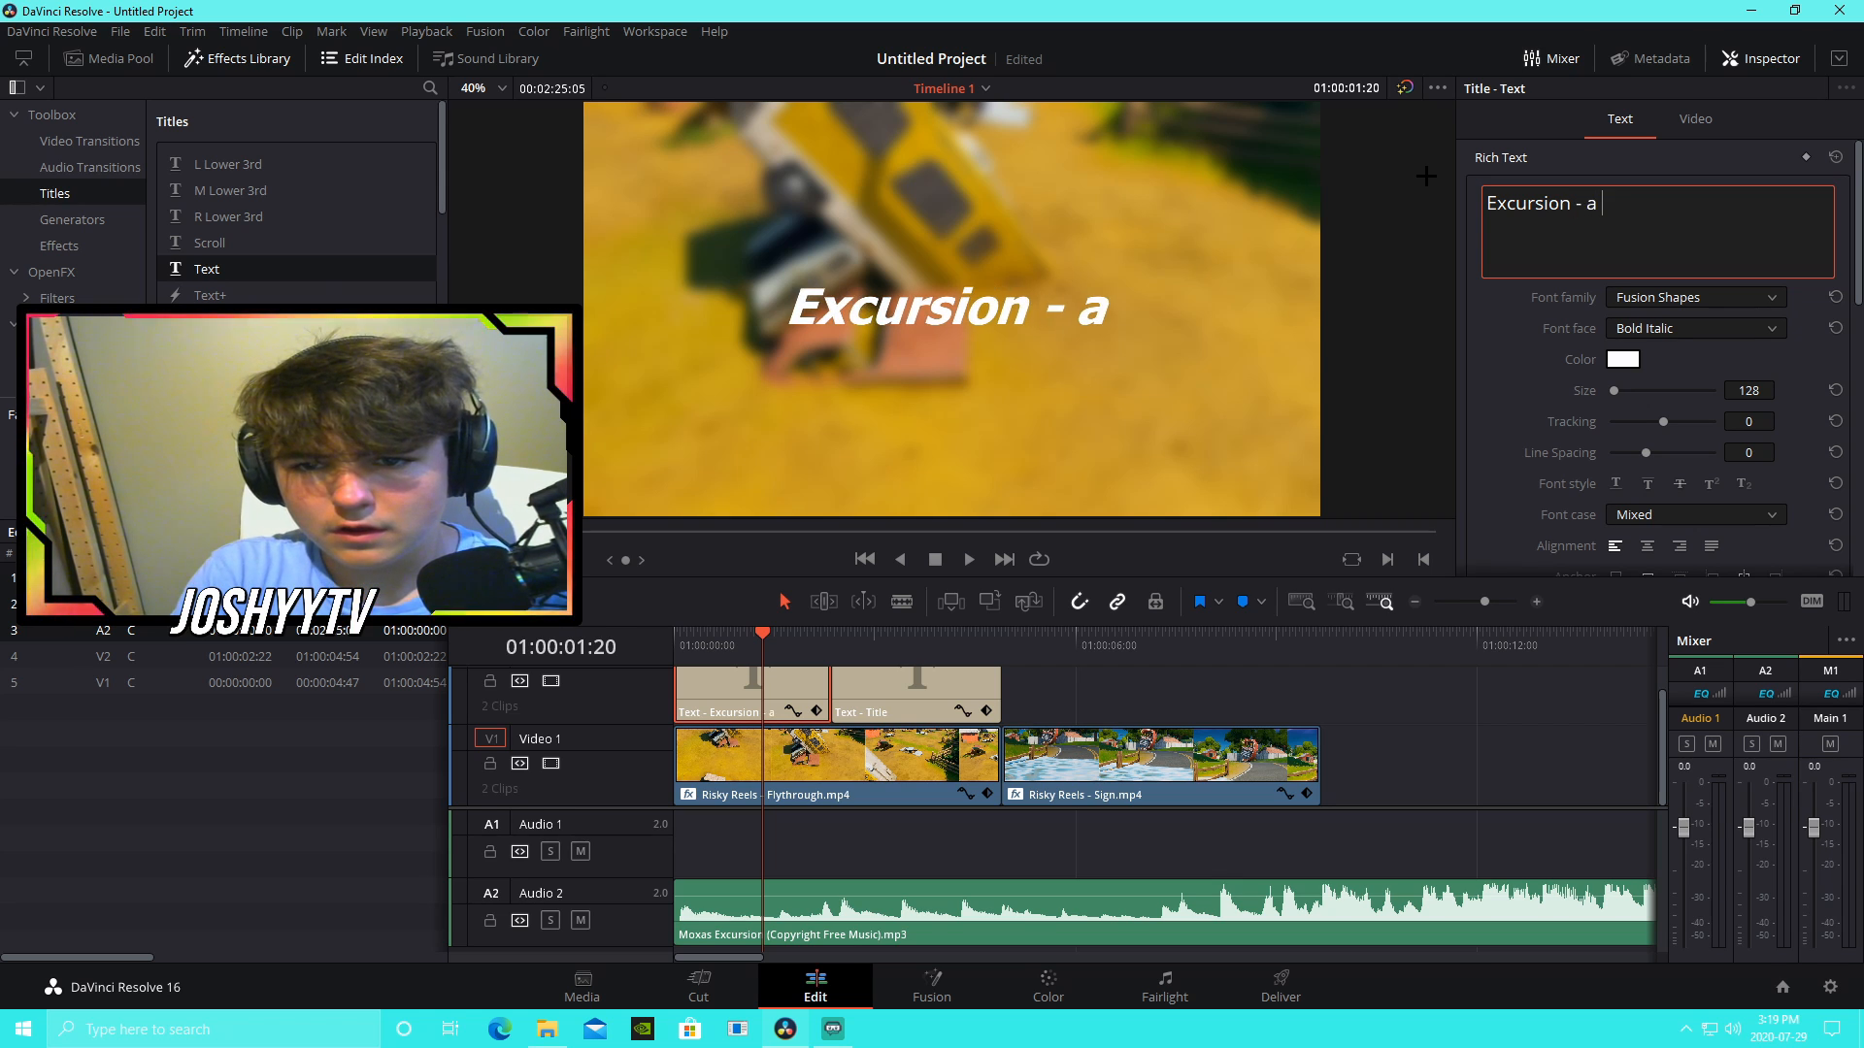
text(fortnite montage)
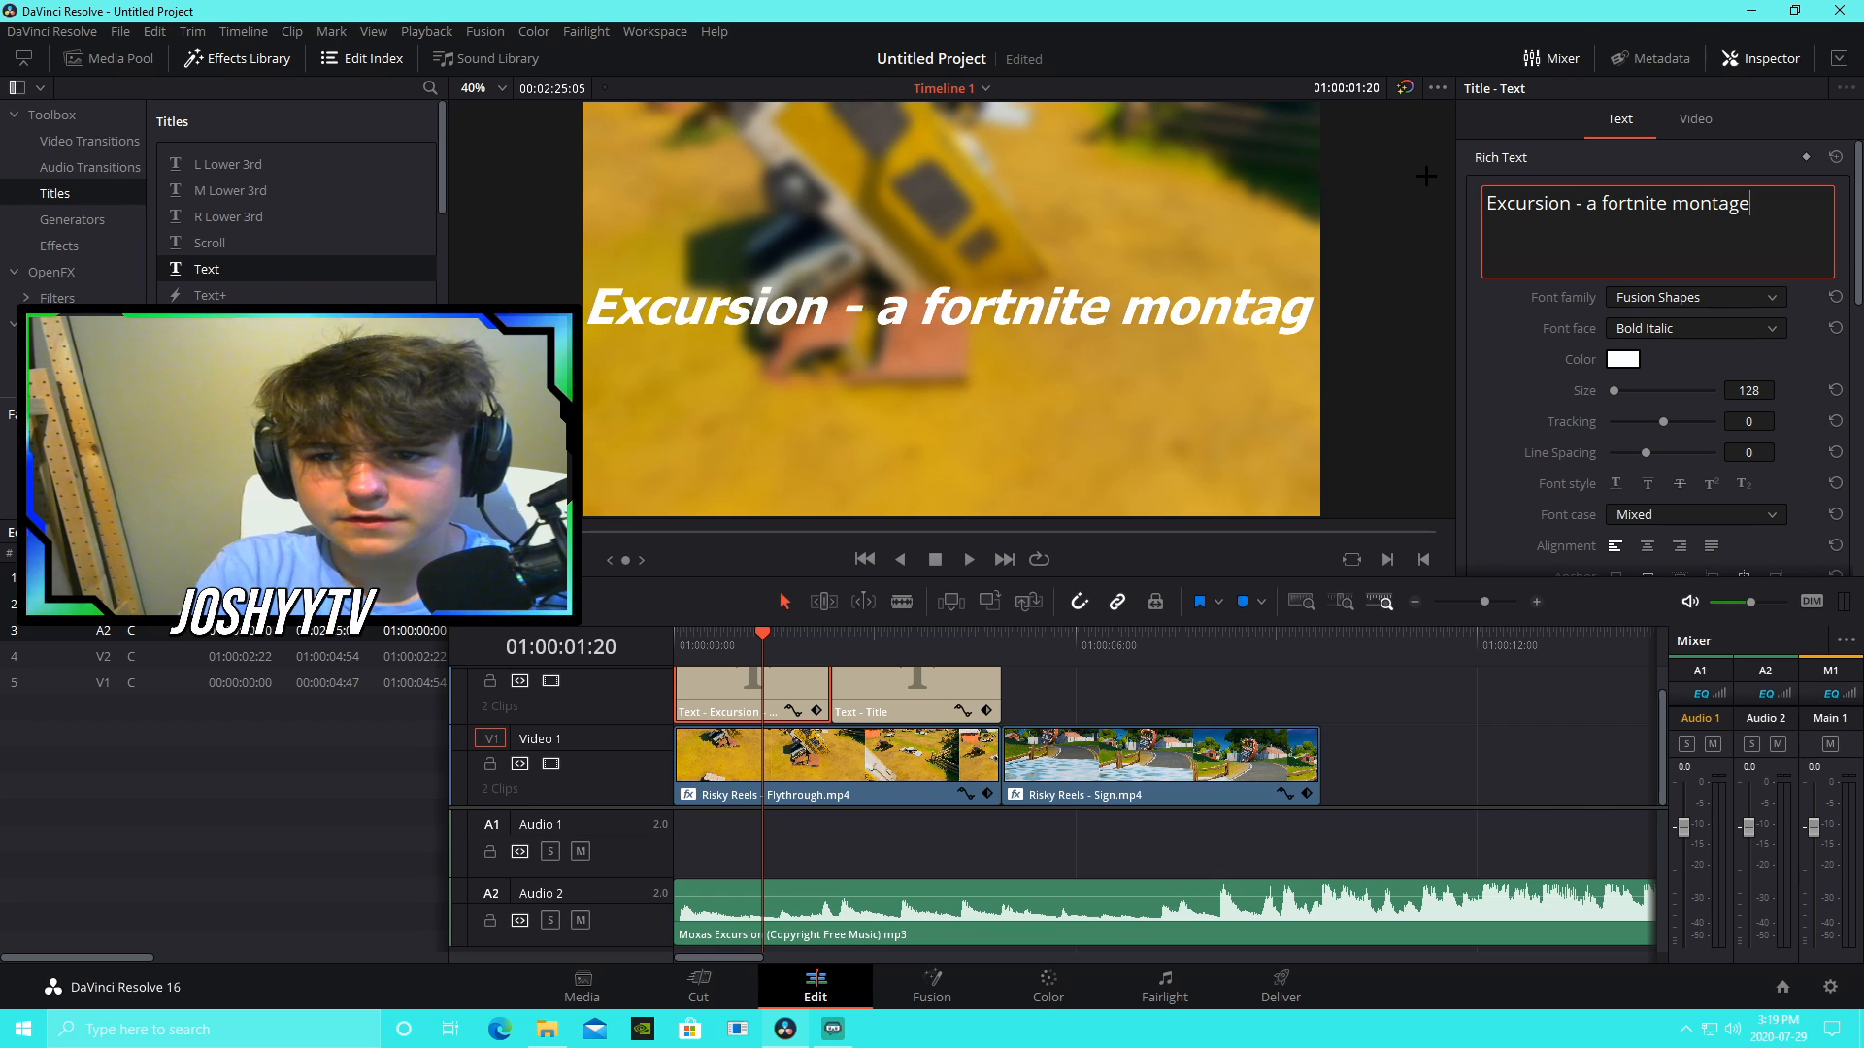
drag(1741, 383, 1748, 386)
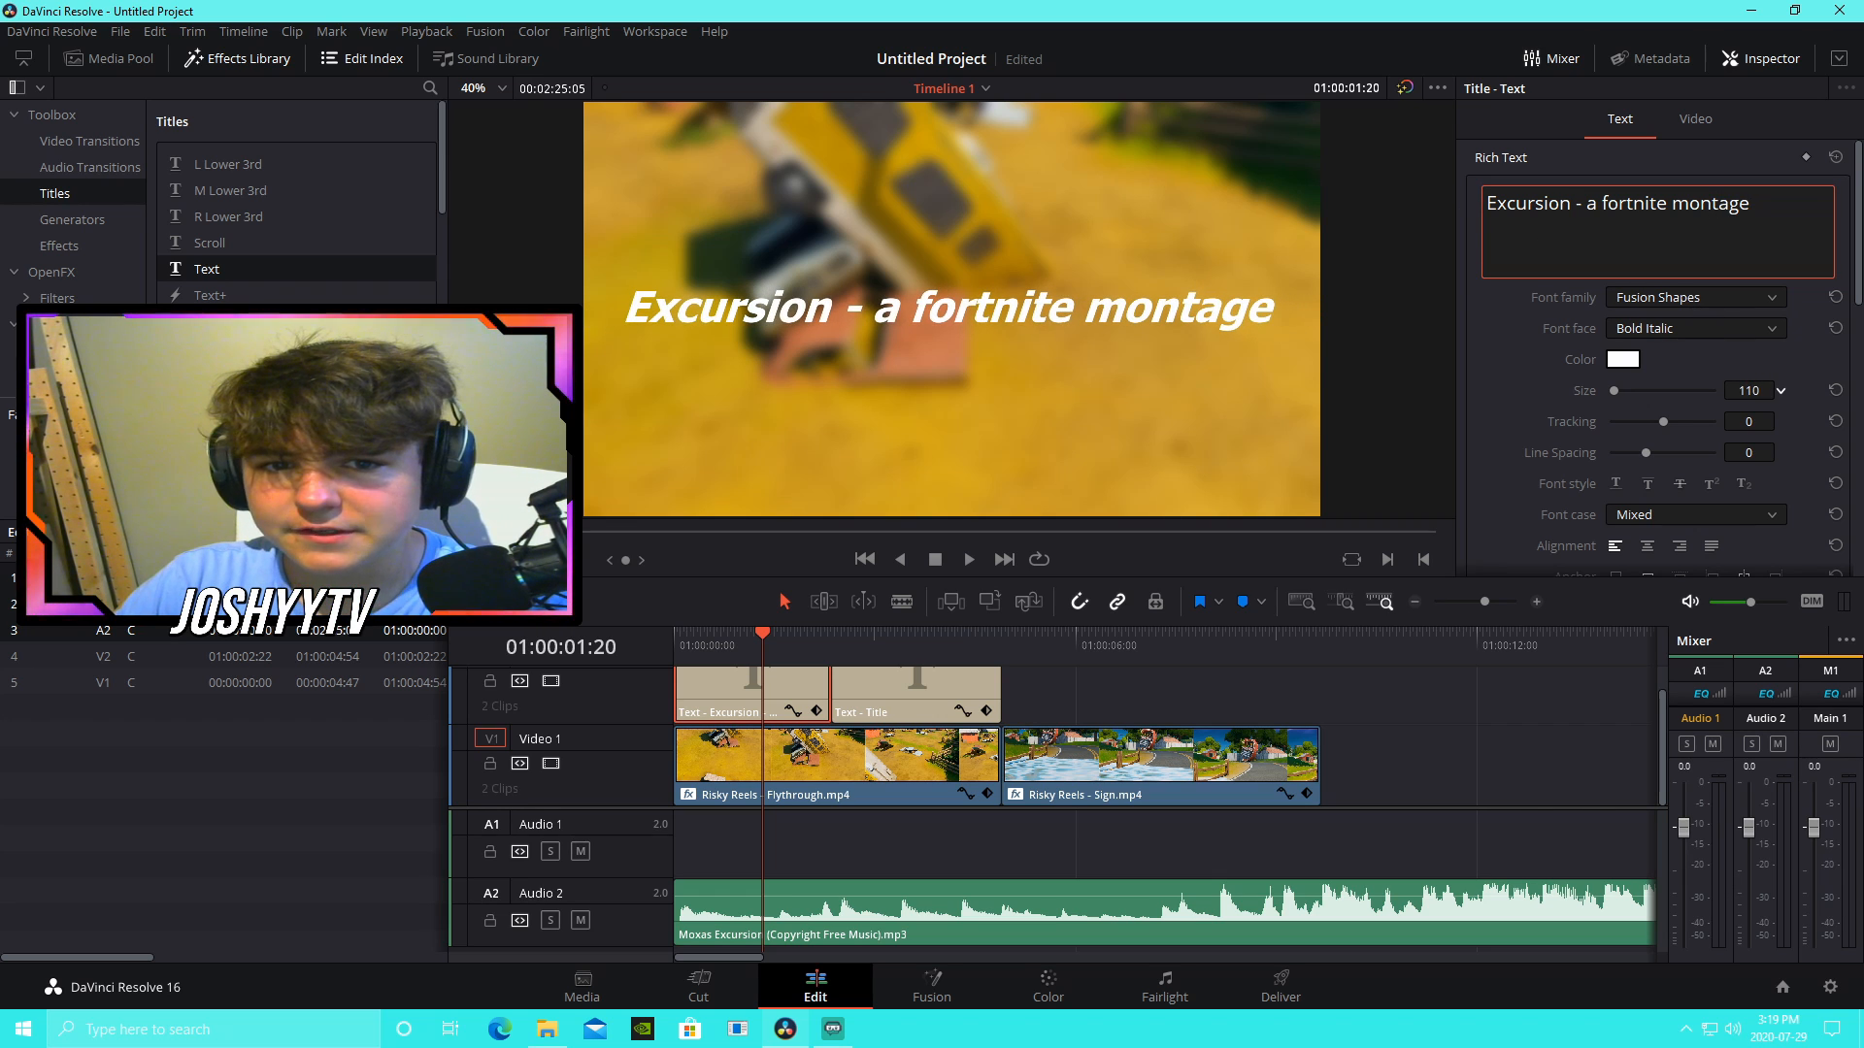
Step: Give the title's drop shadow an X offset of -14 and 100 opacity
scroll(1524, 522, down, 4)
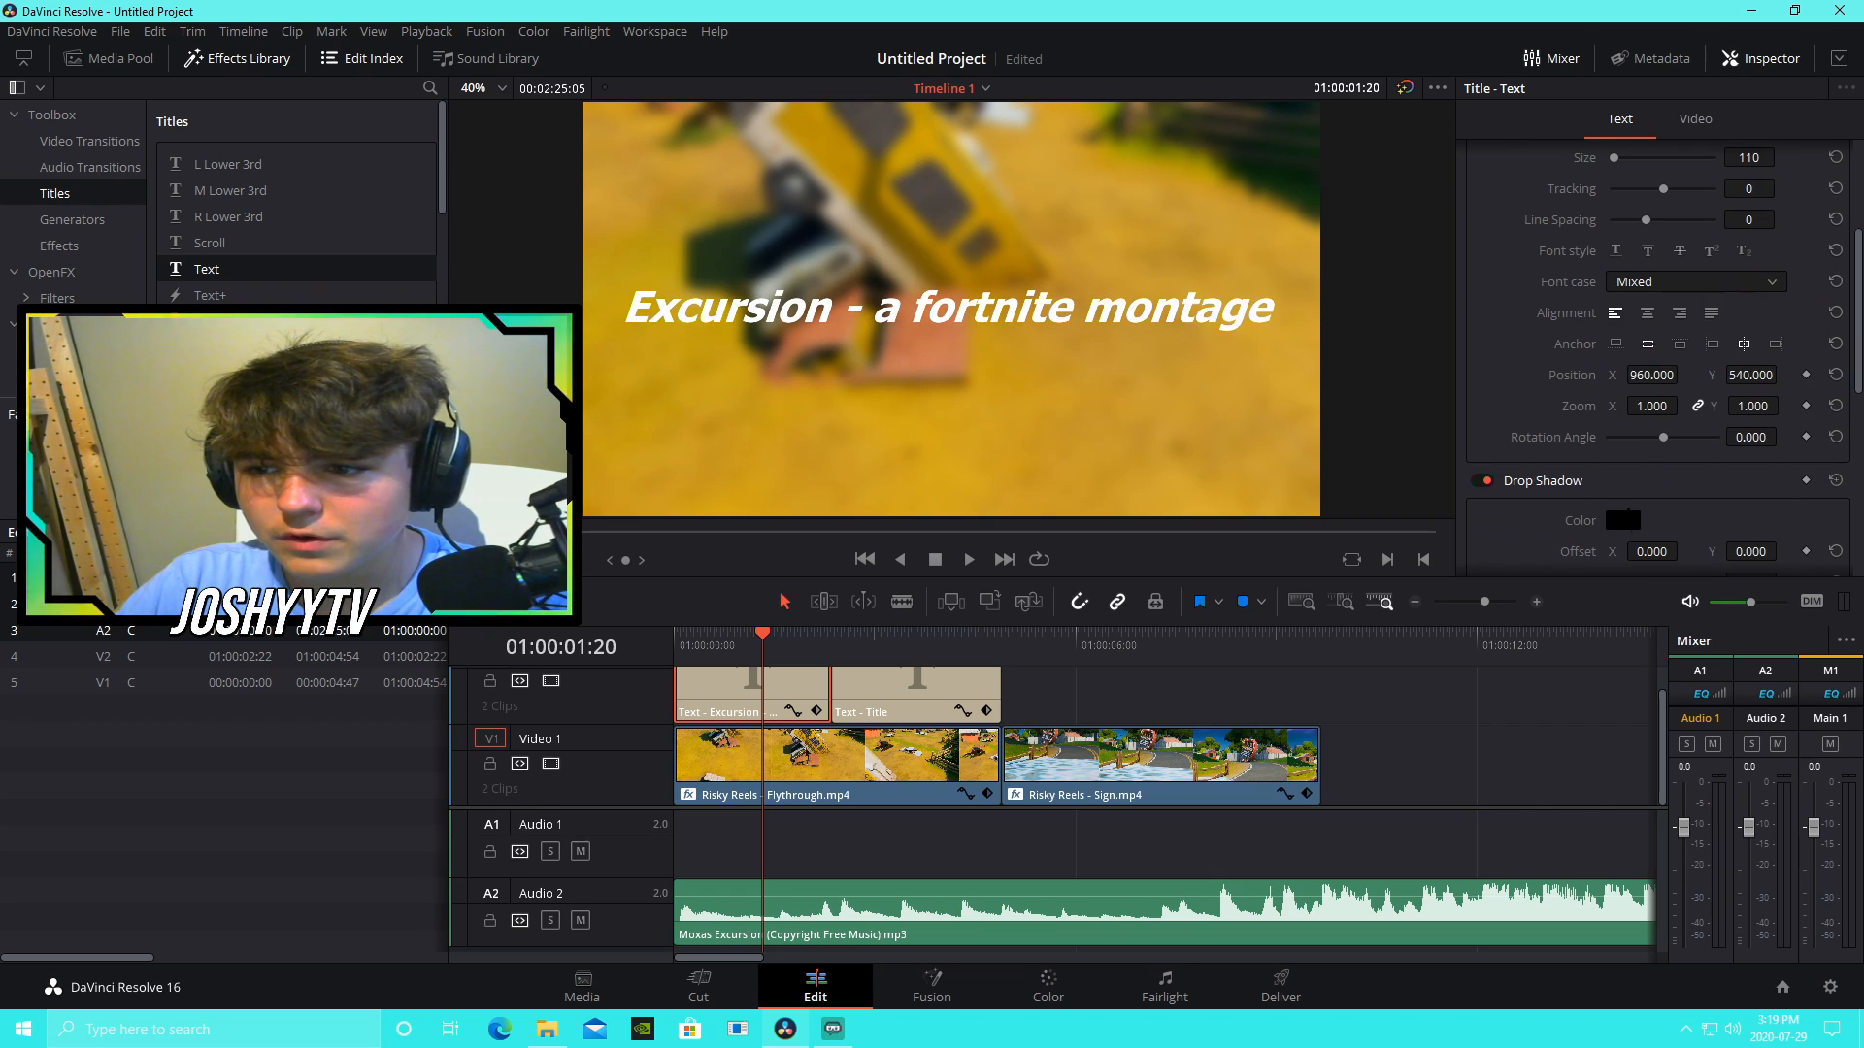
scroll(1686, 510, down, 1)
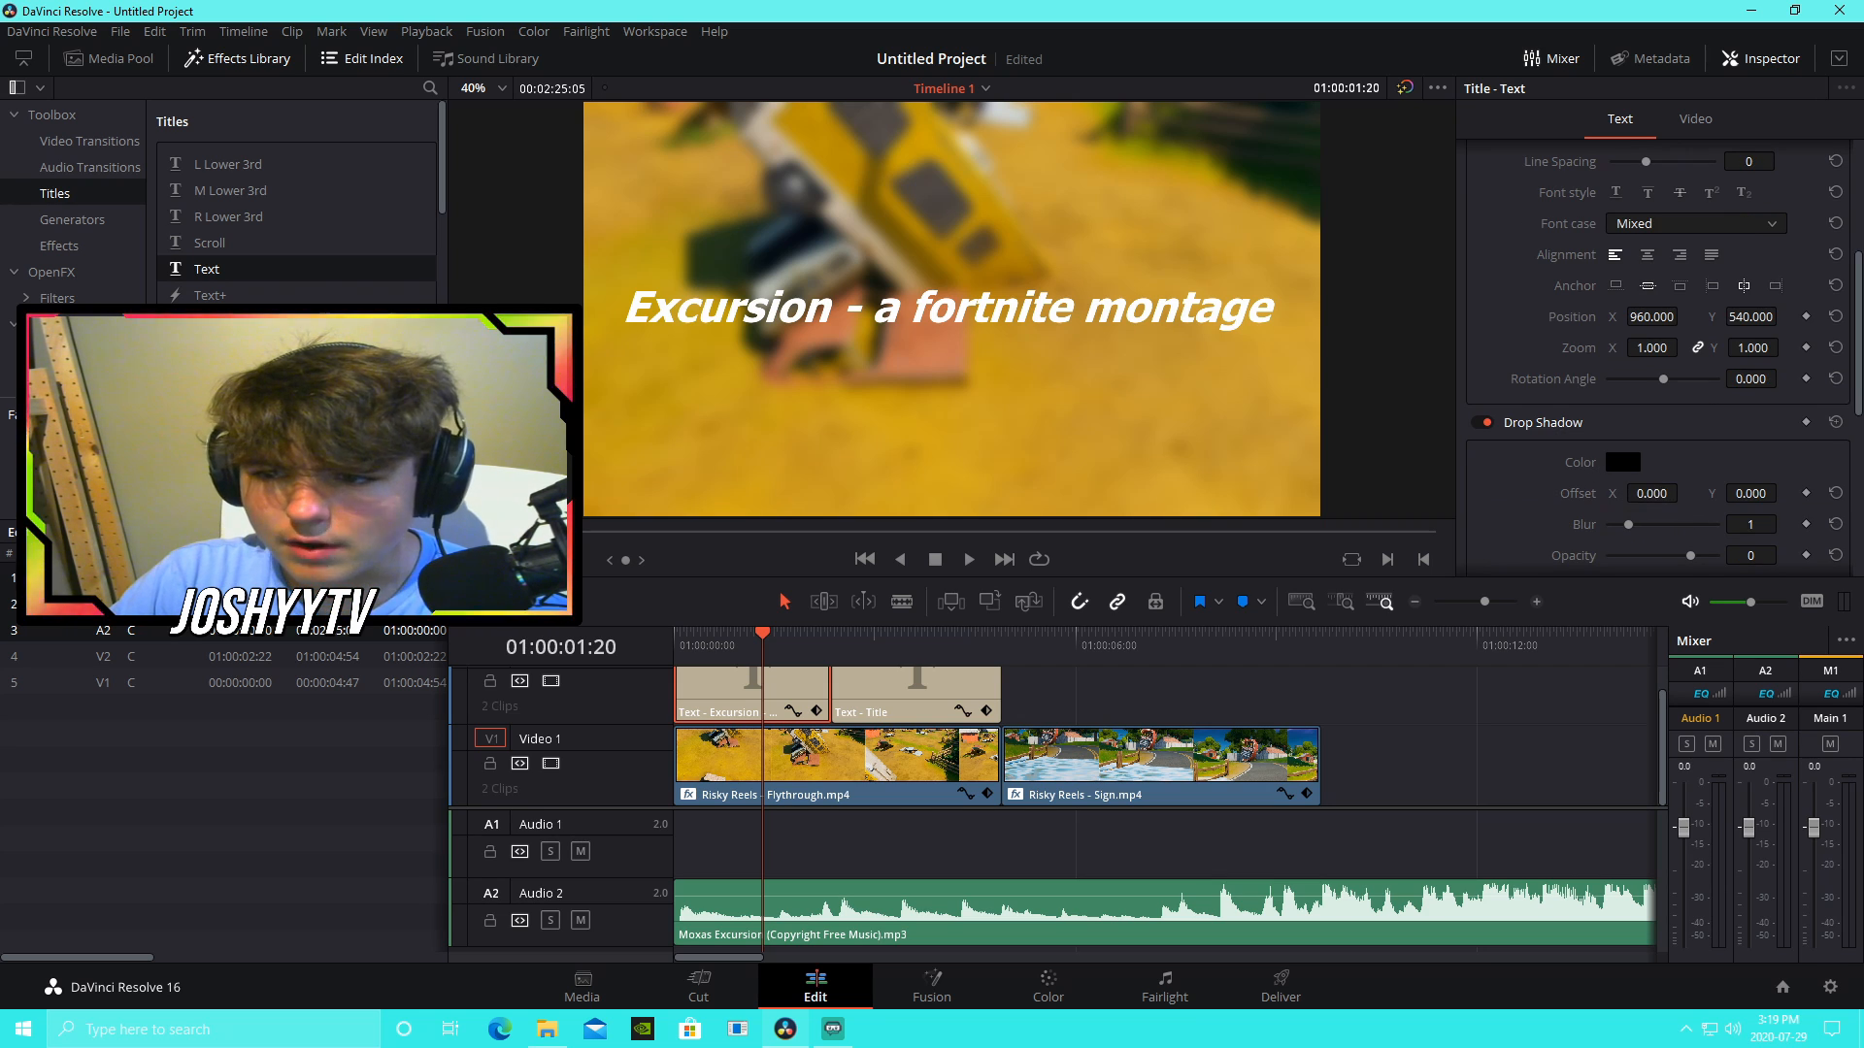
drag(1668, 494, 1641, 493)
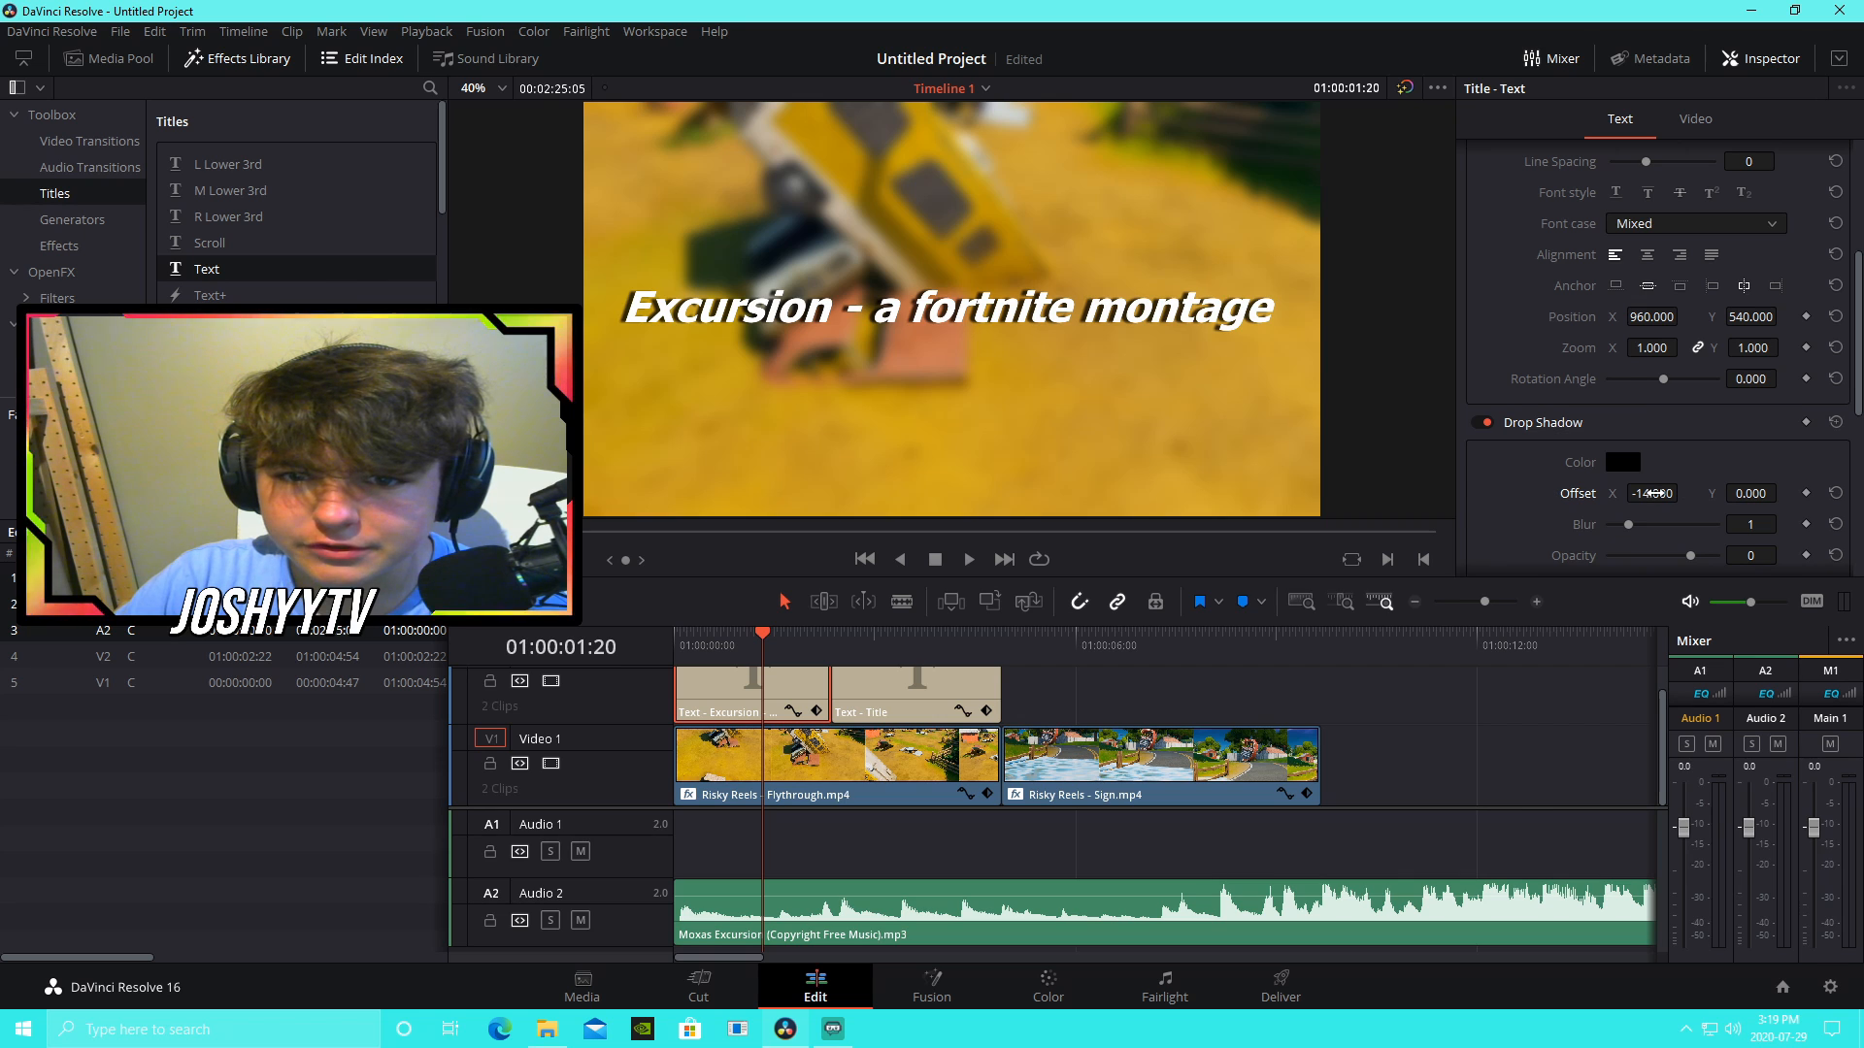
drag(1700, 564, 1752, 557)
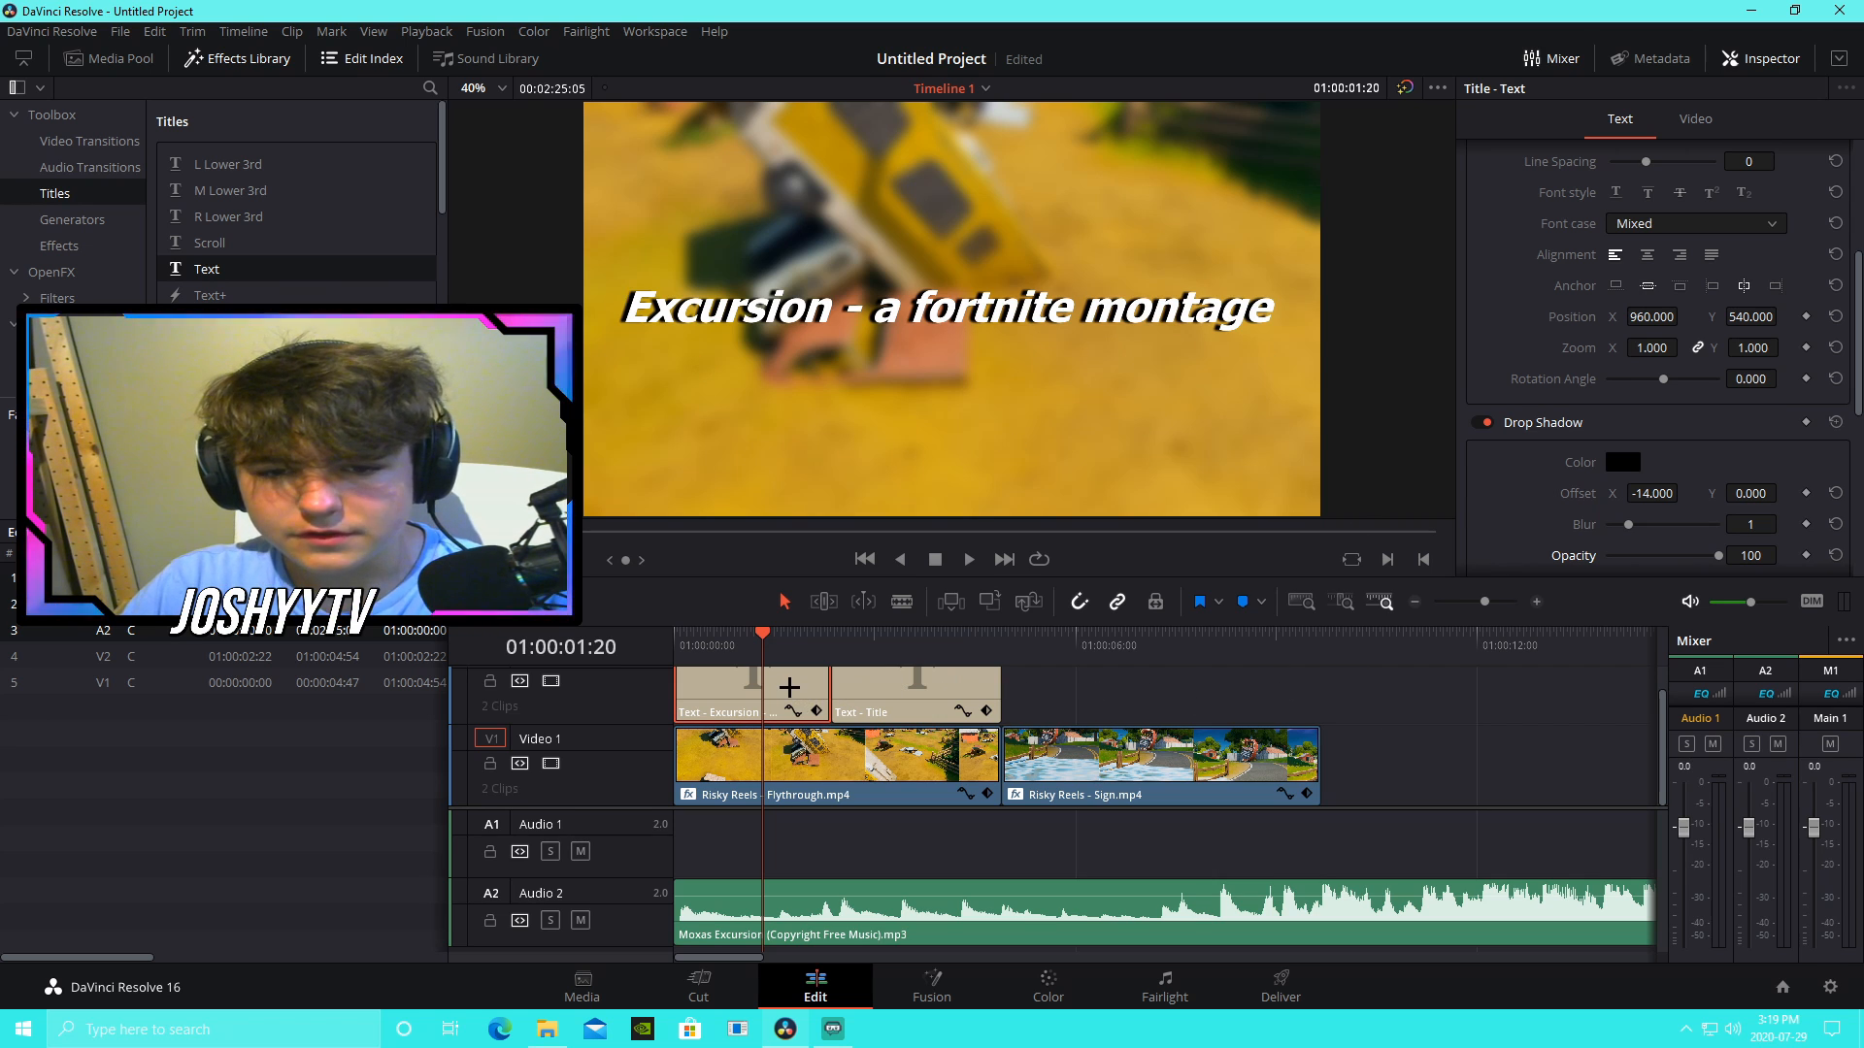
Step: Delete the spare title clip and paste two title copies along Video 2, stretching the last to the end
click(1083, 705)
click(902, 691)
key(Delete)
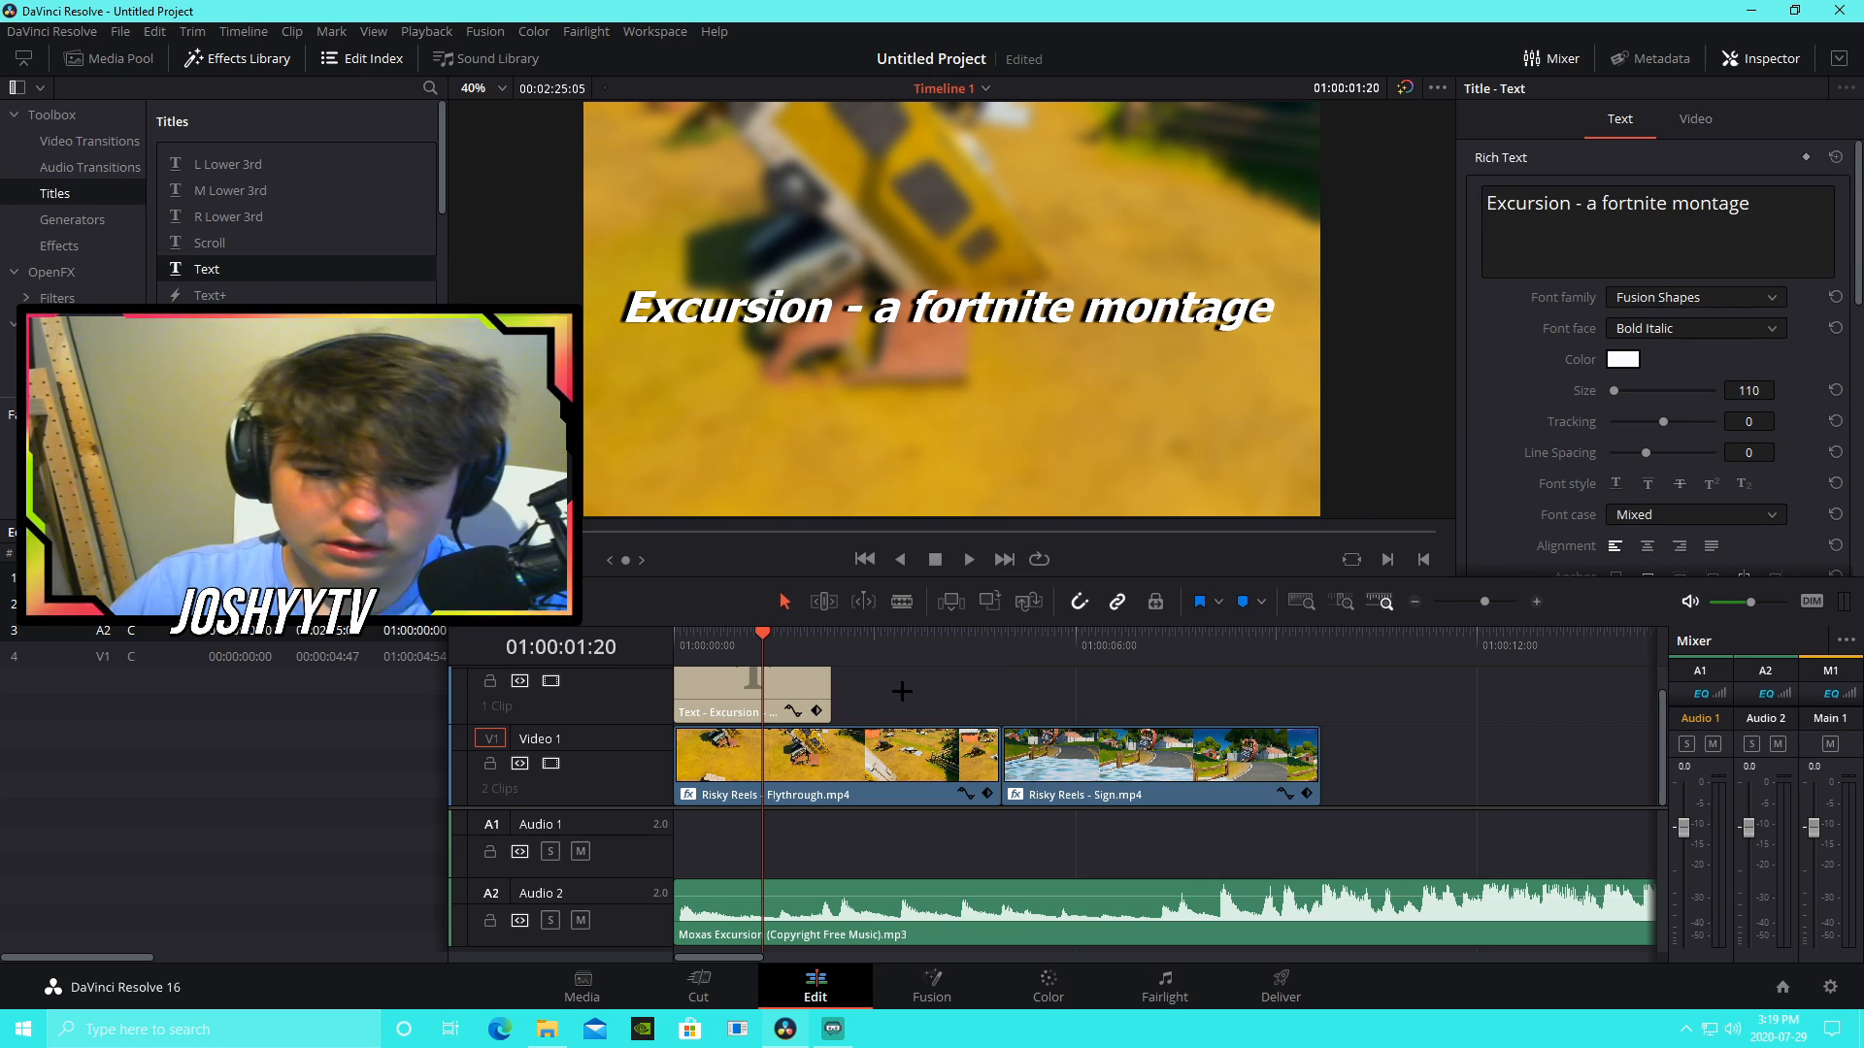
click(830, 638)
key(ctrl+v)
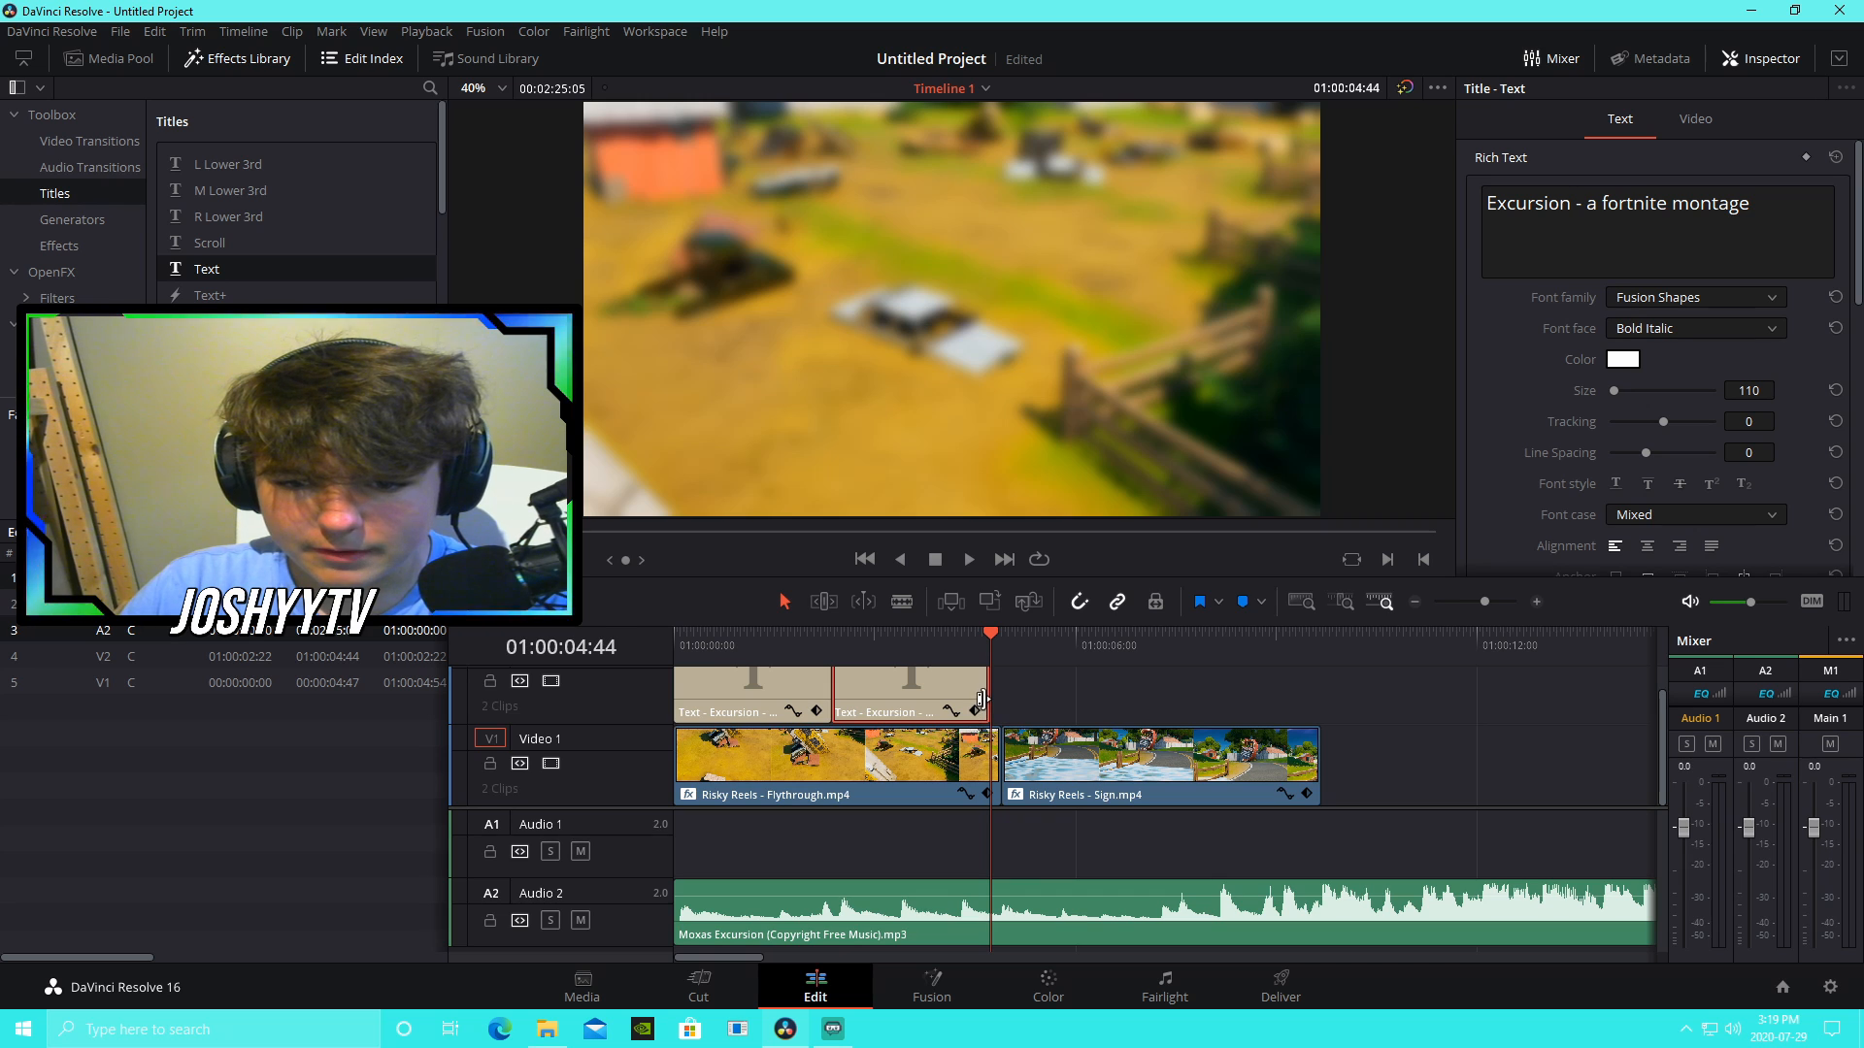
drag(981, 699, 990, 697)
click(1002, 642)
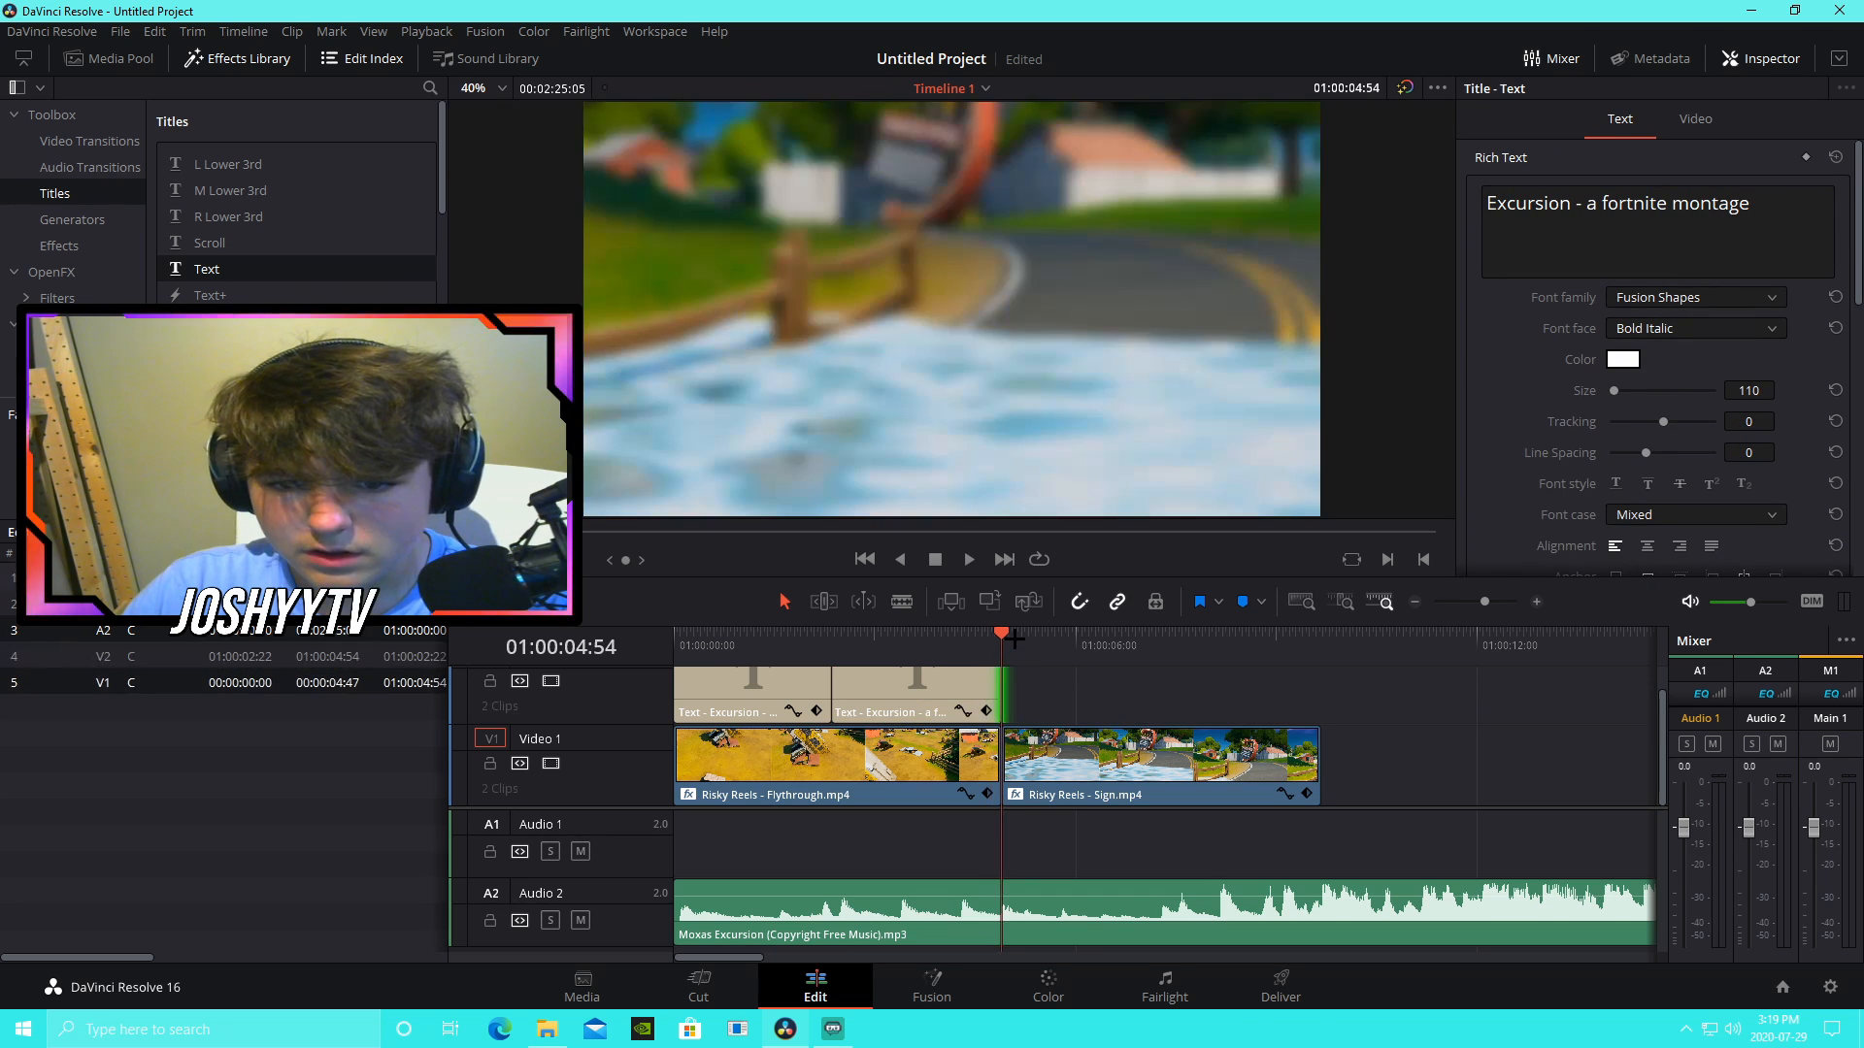
key(ctrl+v)
drag(1158, 691, 1320, 691)
Step: Change the second title's text to 'make sure to drop a like' and shrink its size slightly
click(876, 646)
click(833, 641)
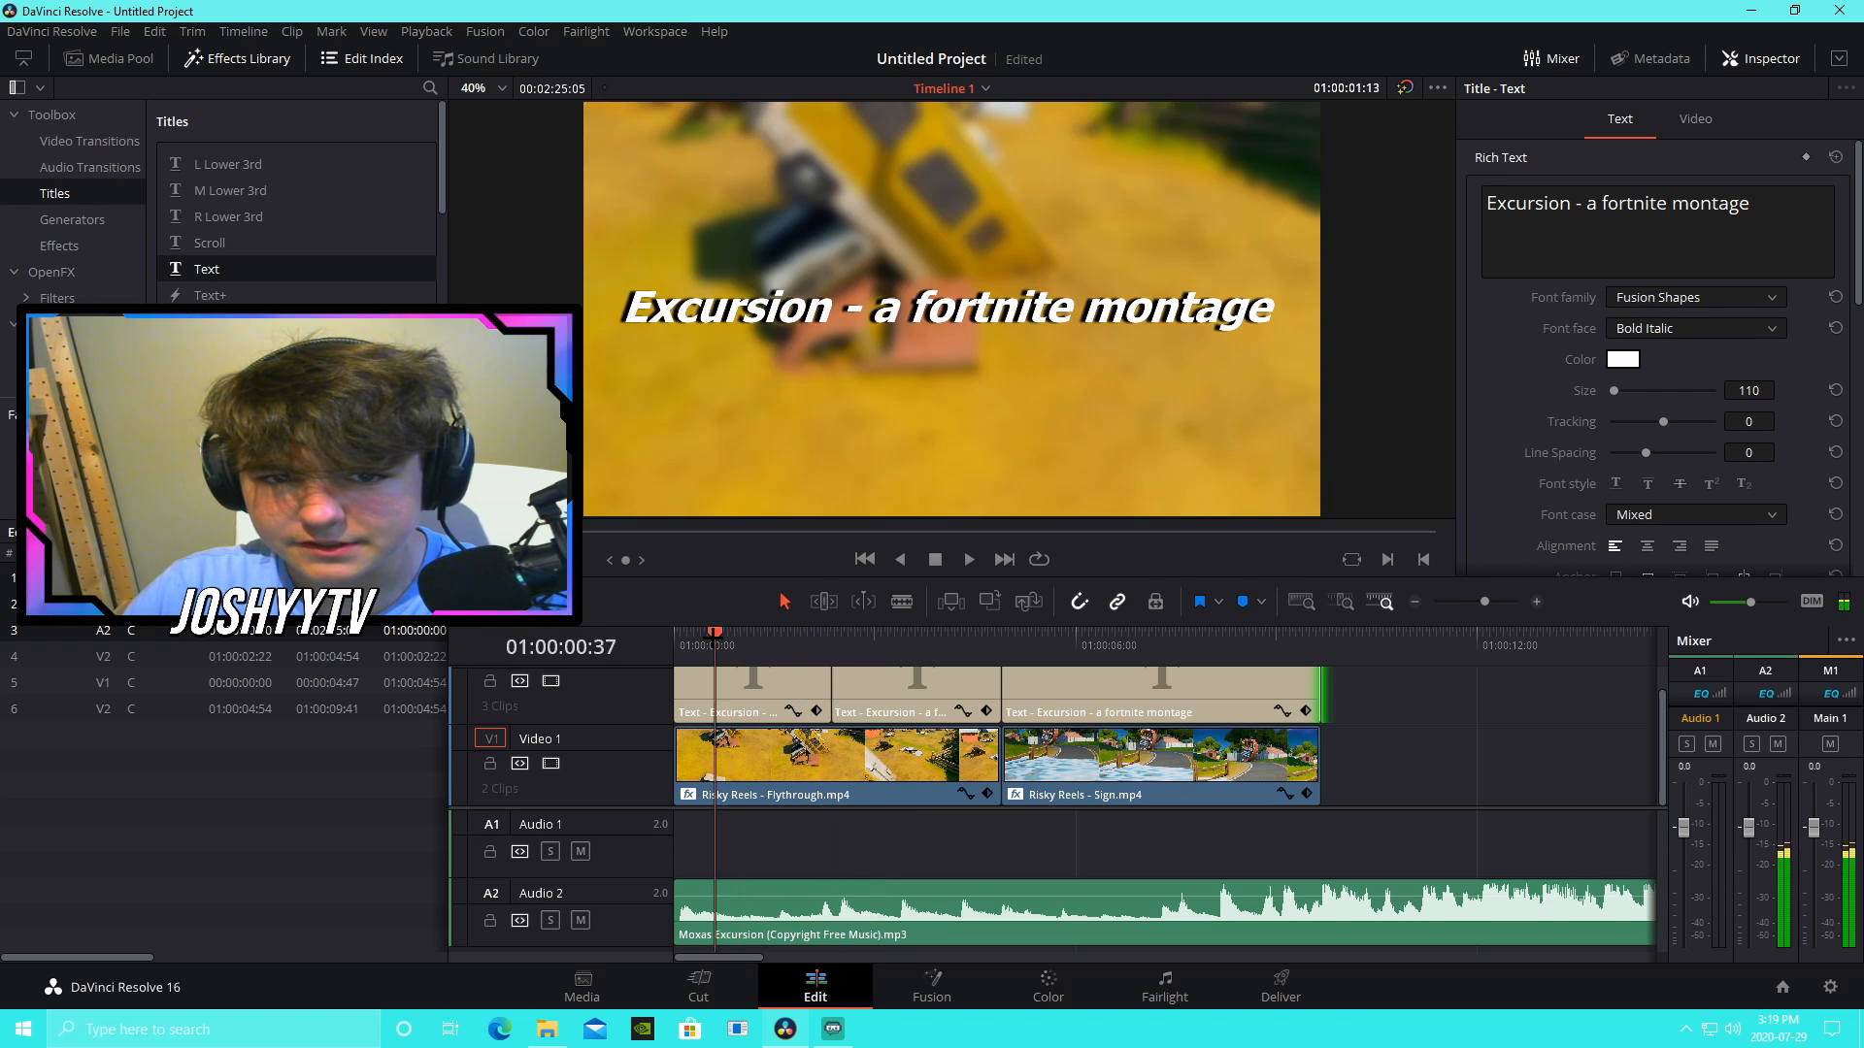
click(920, 721)
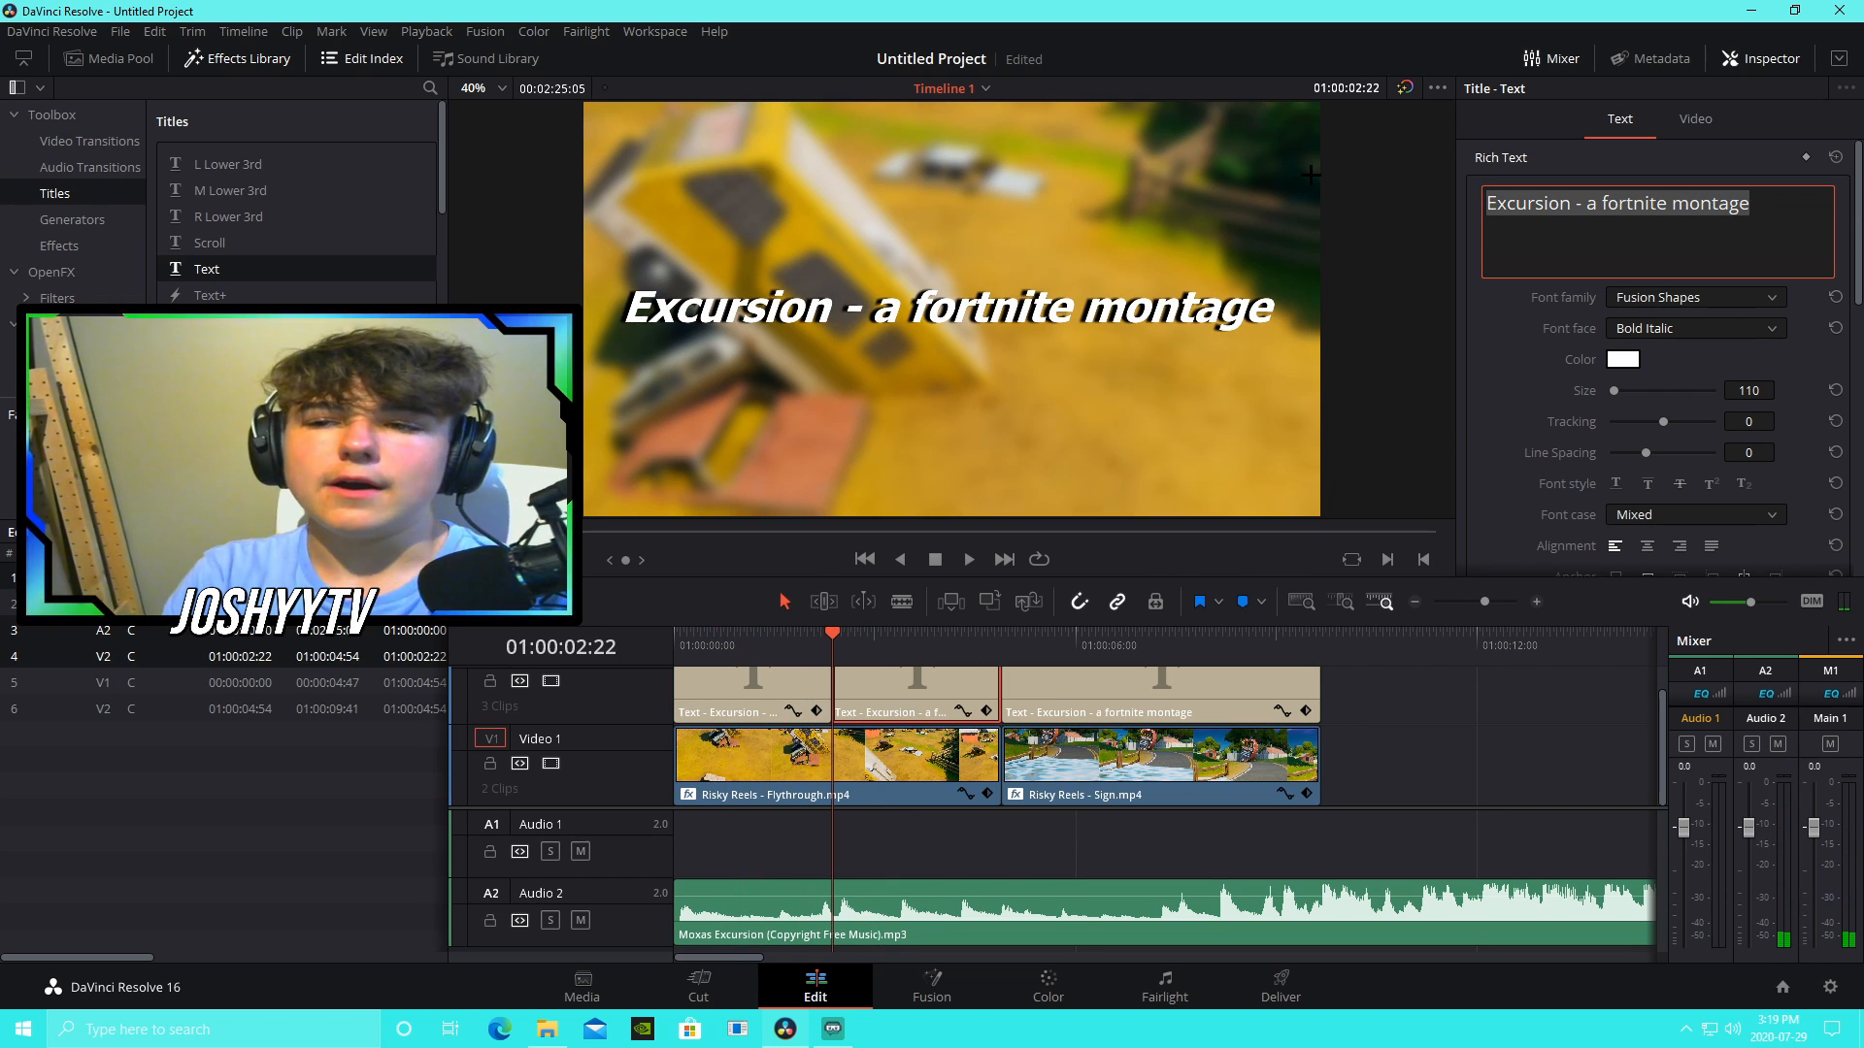
text(make s)
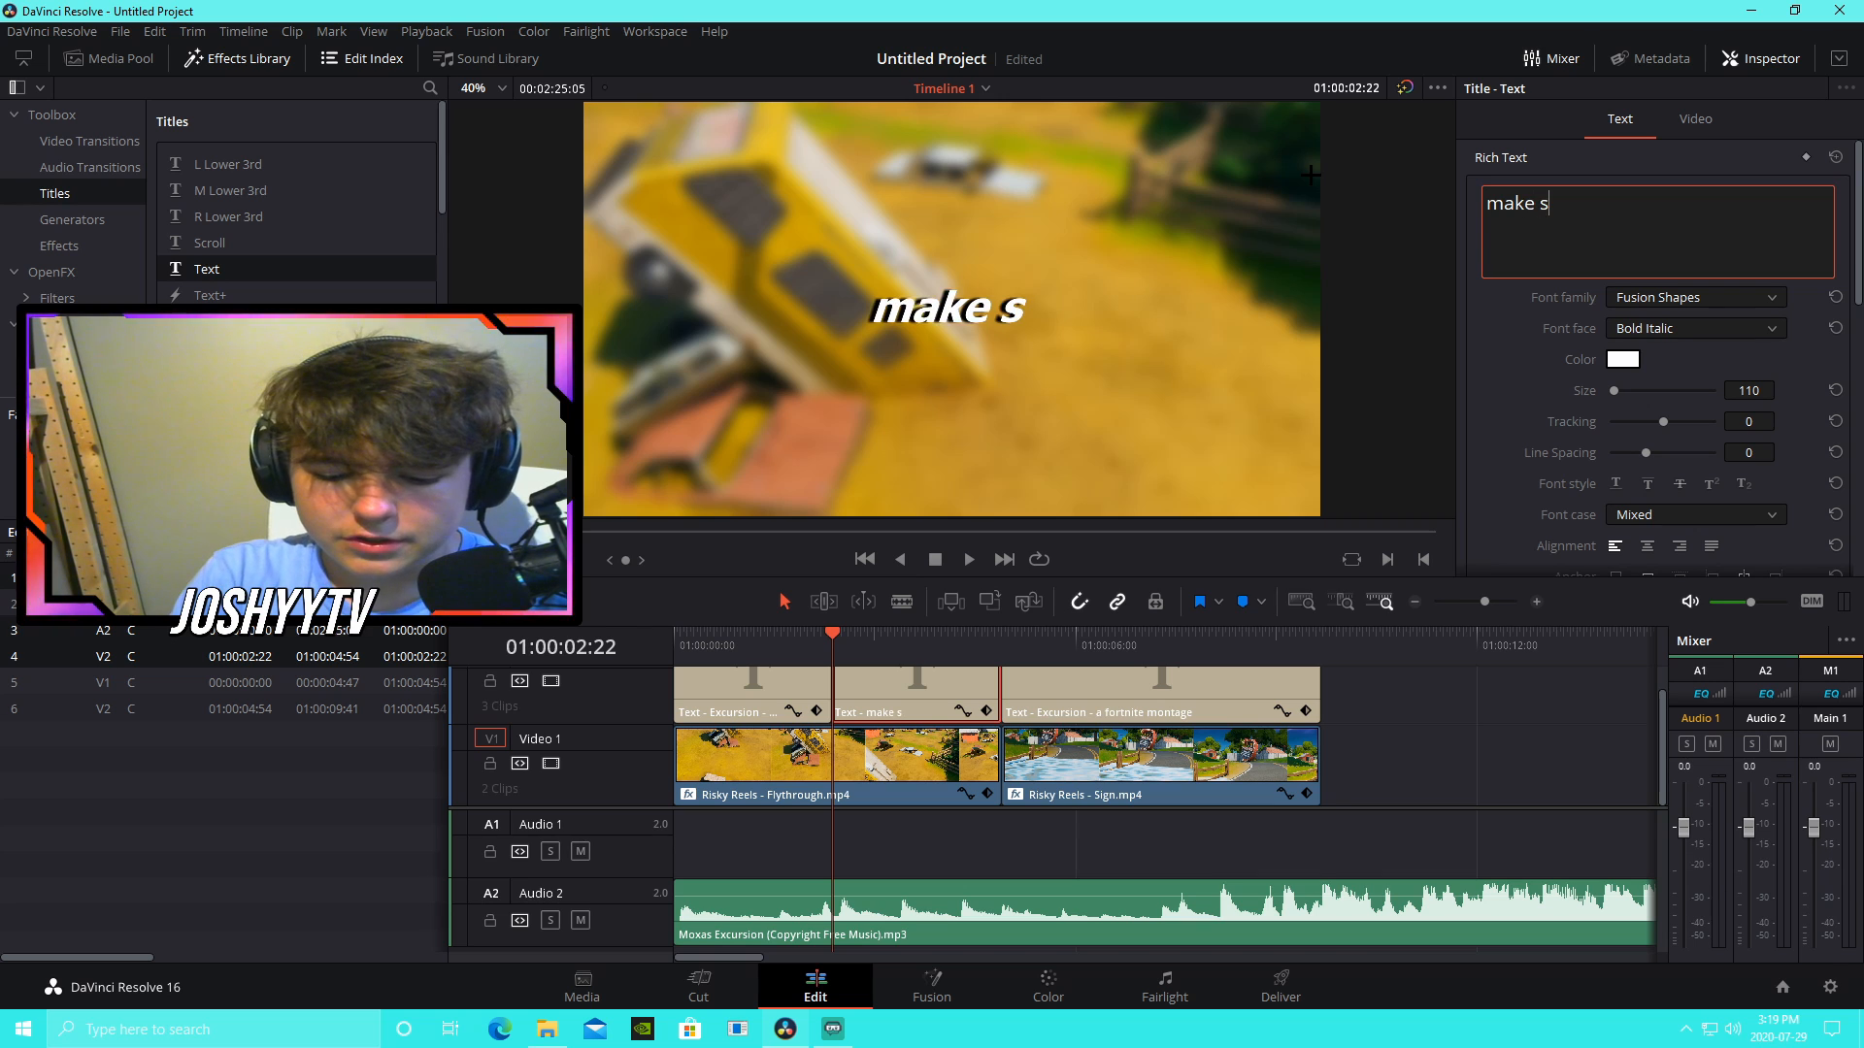
text(ure to drop a lke)
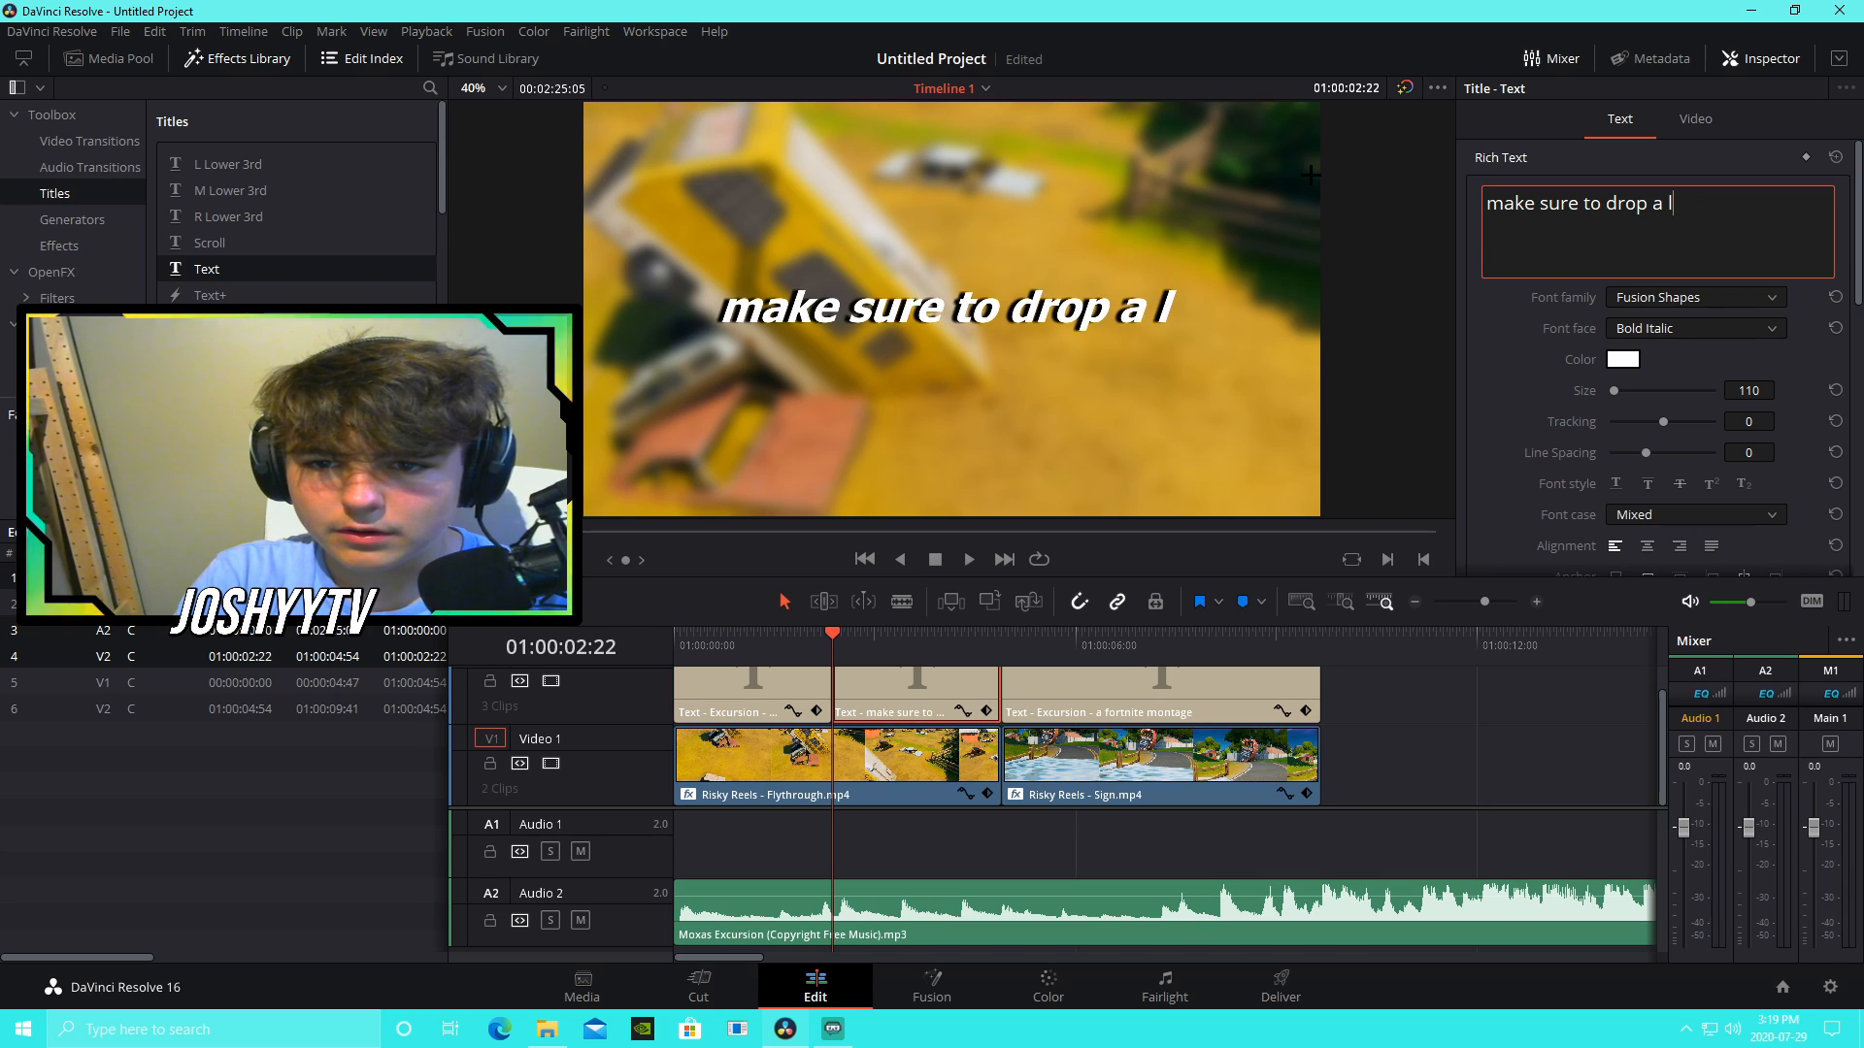
key(BackSpace)
key(BackSpace)
text(ike)
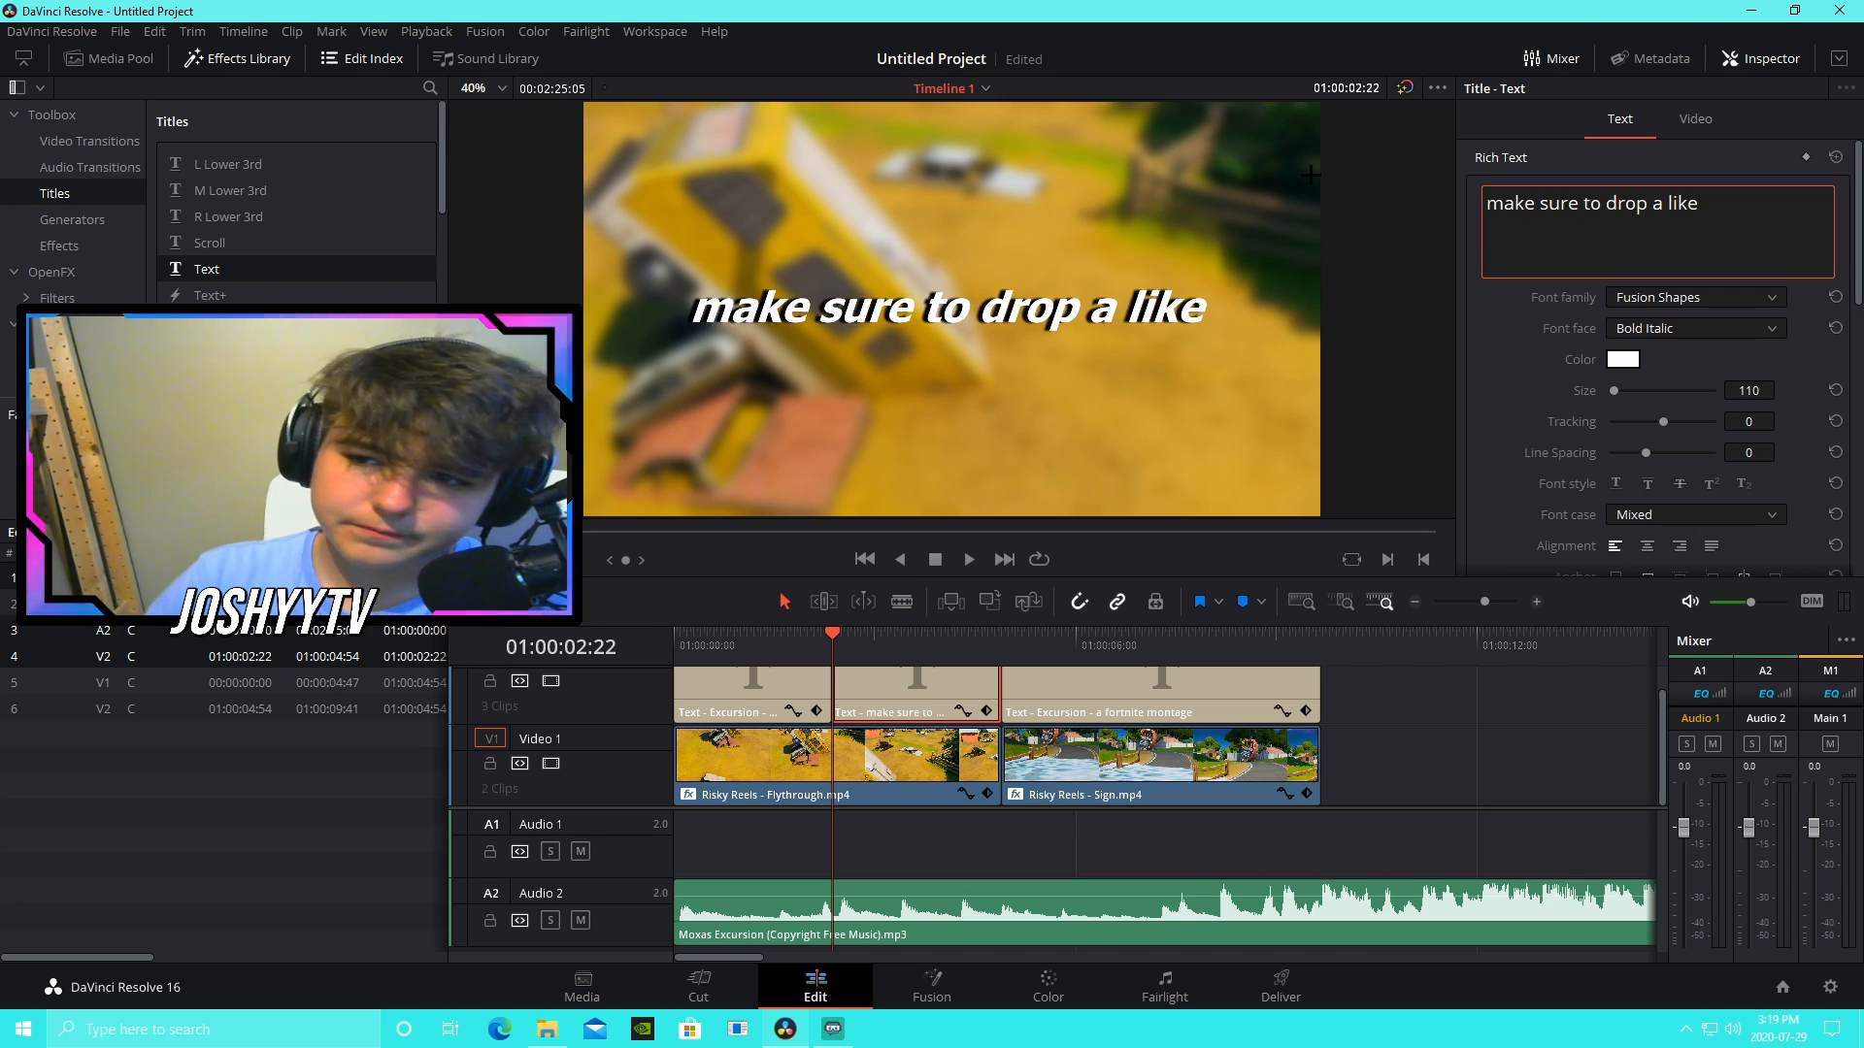
drag(1757, 390, 1739, 391)
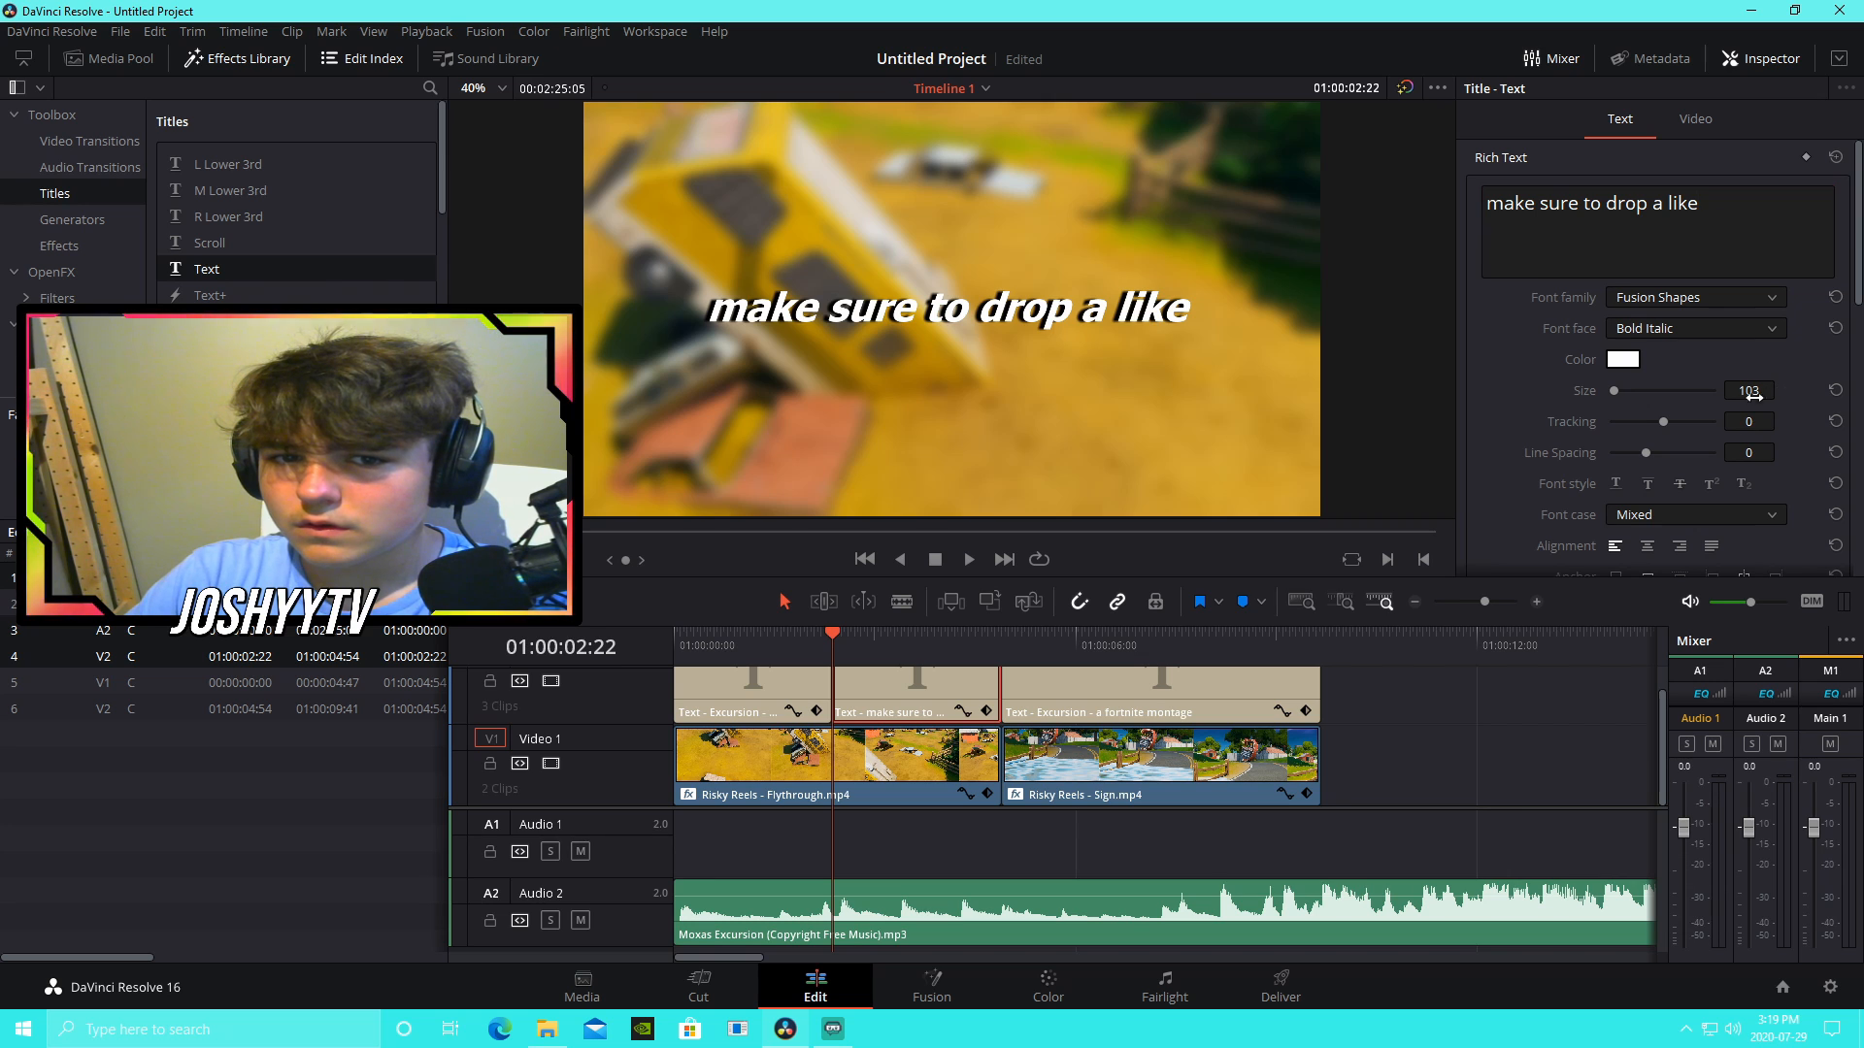
Step: Shorten the third title so it ends at 07:08
click(1480, 782)
drag(1060, 651, 1151, 652)
drag(1321, 695, 1195, 693)
Step: Paste a fourth title copy at 07:08 and extend it to 09:41
key(ctrl+v)
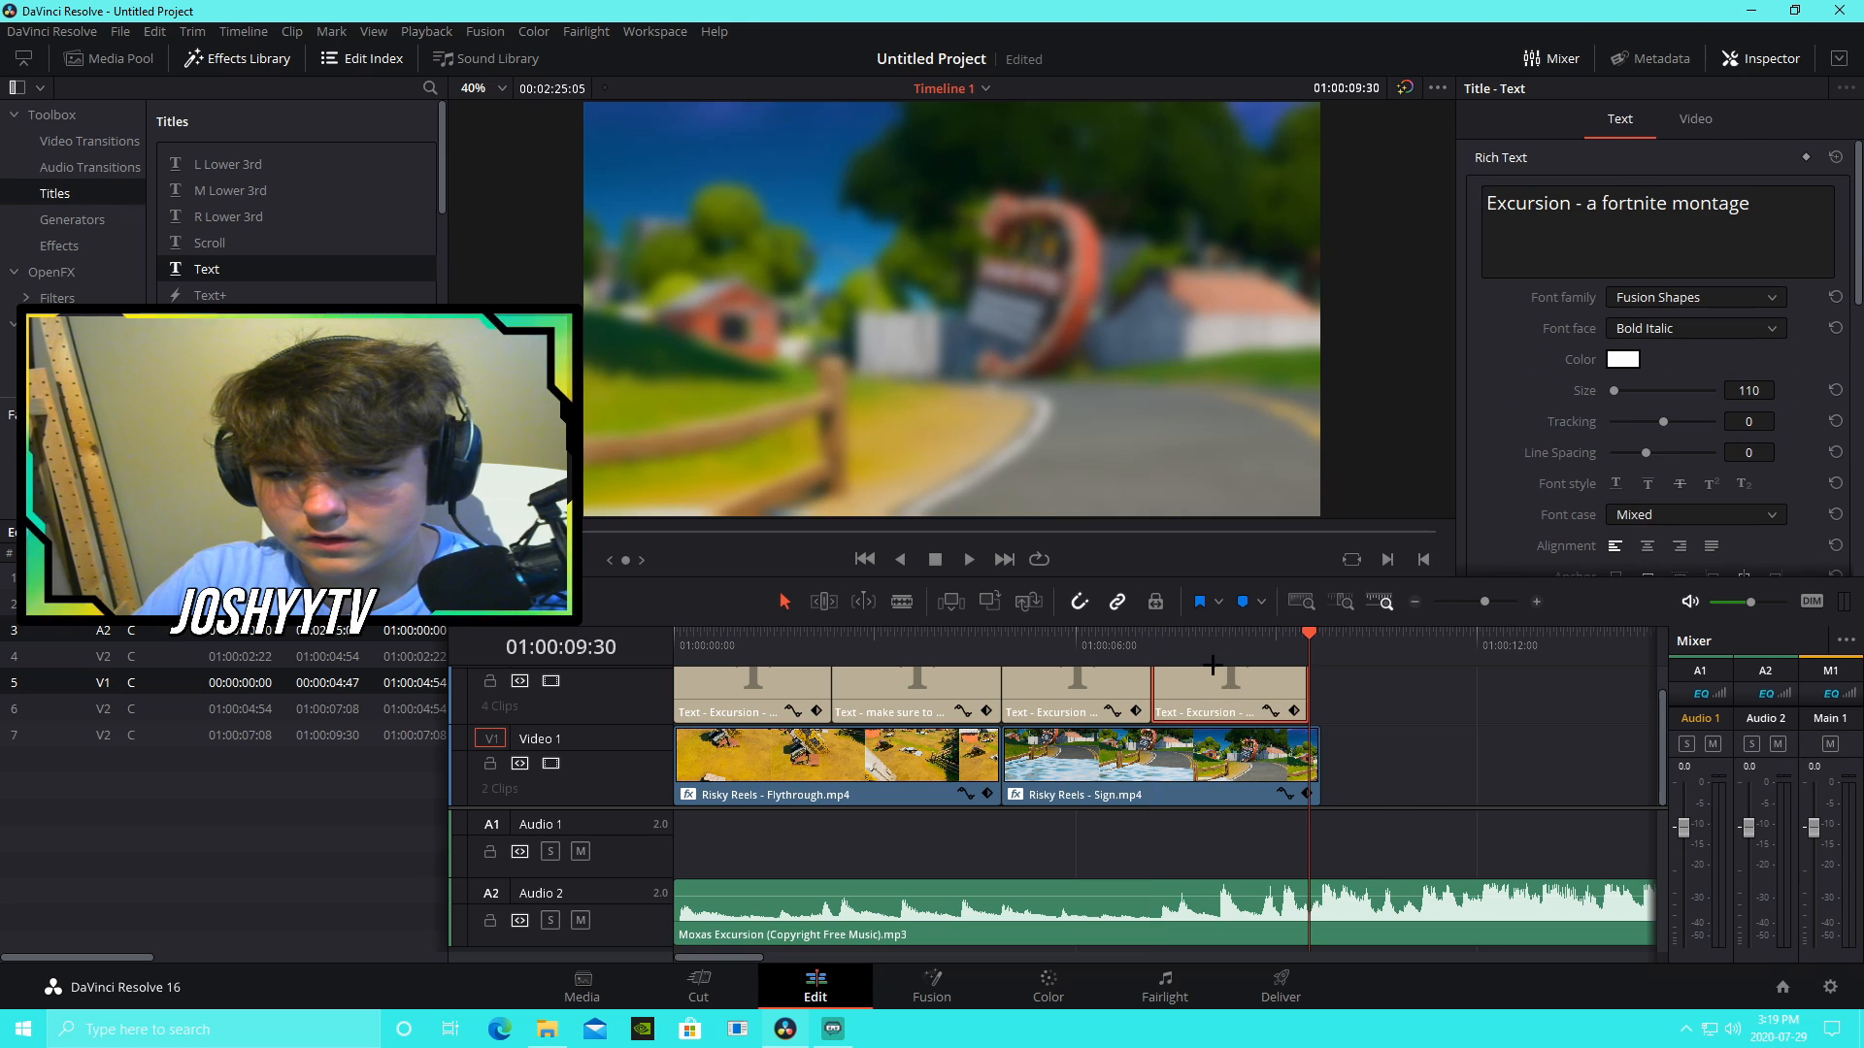
click(1151, 653)
drag(1310, 692, 1320, 692)
Step: Make the third title read 'make sure to subscribe if you're new' at size 91, then save with Ctrl+S
click(1072, 652)
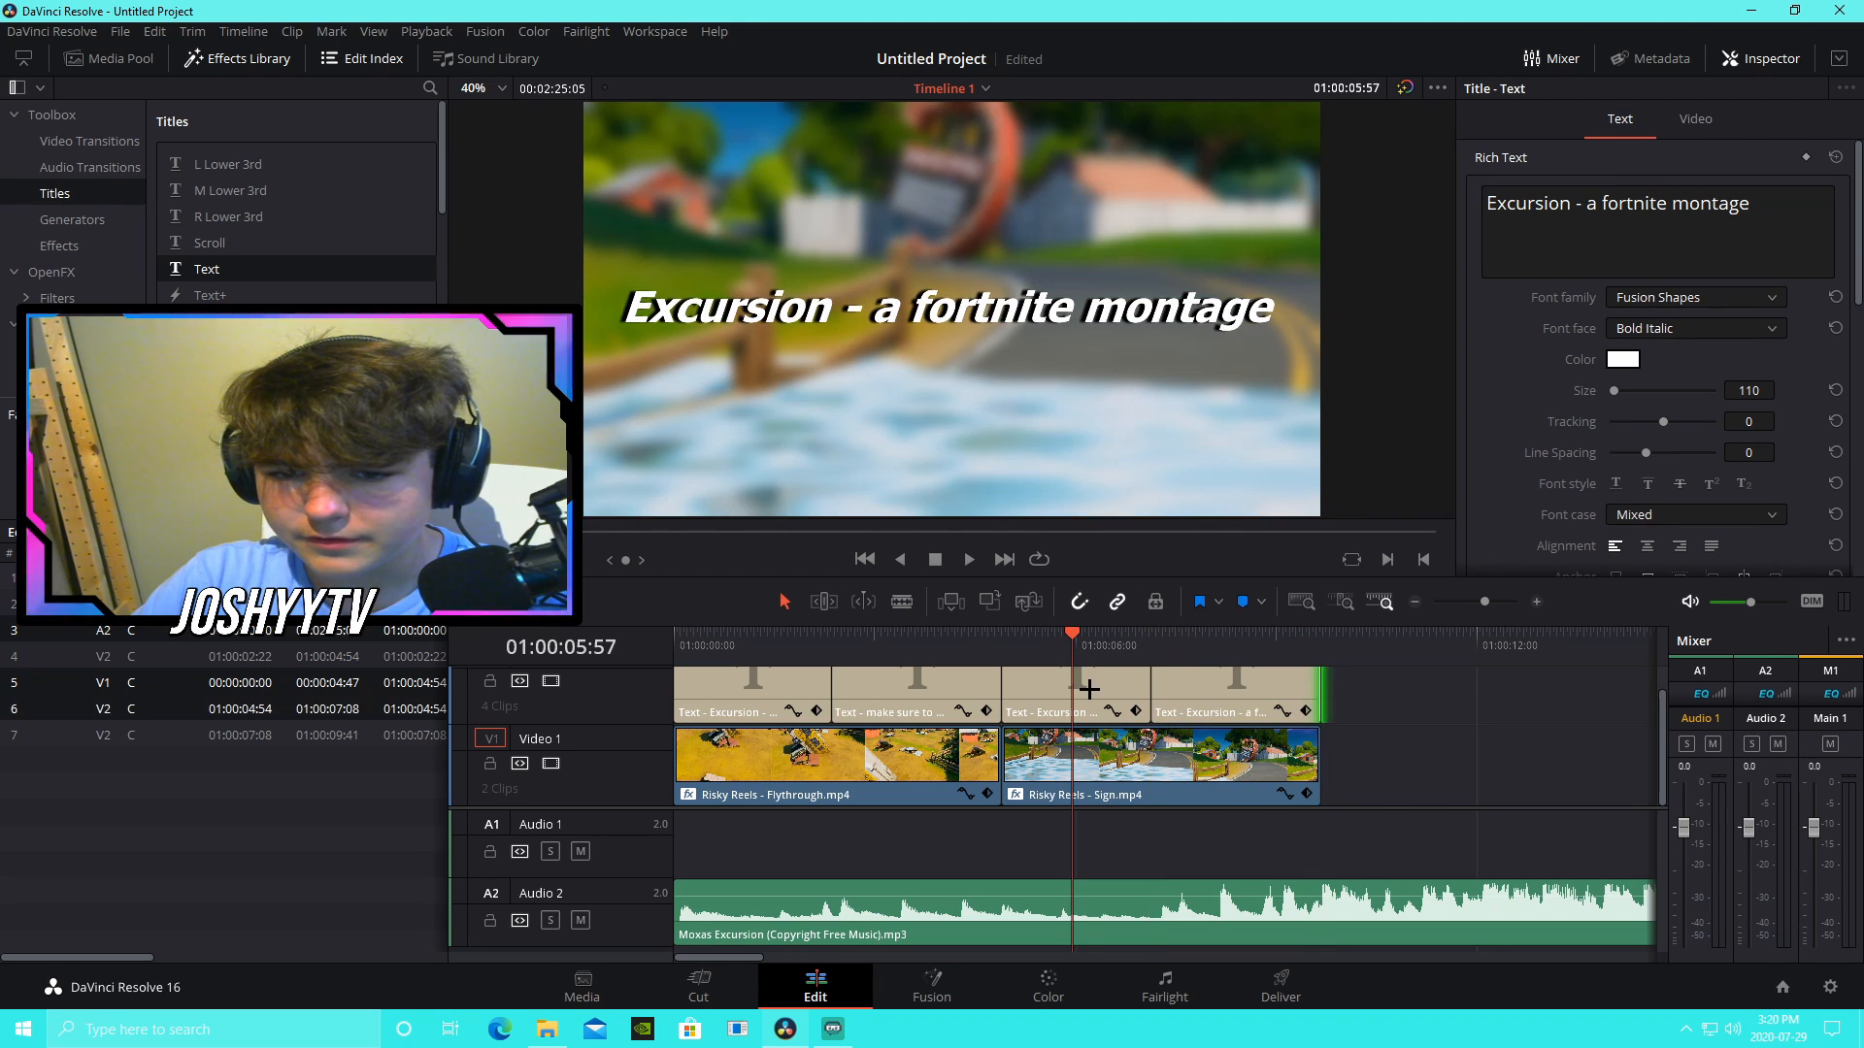
click(1086, 690)
text(drop a)
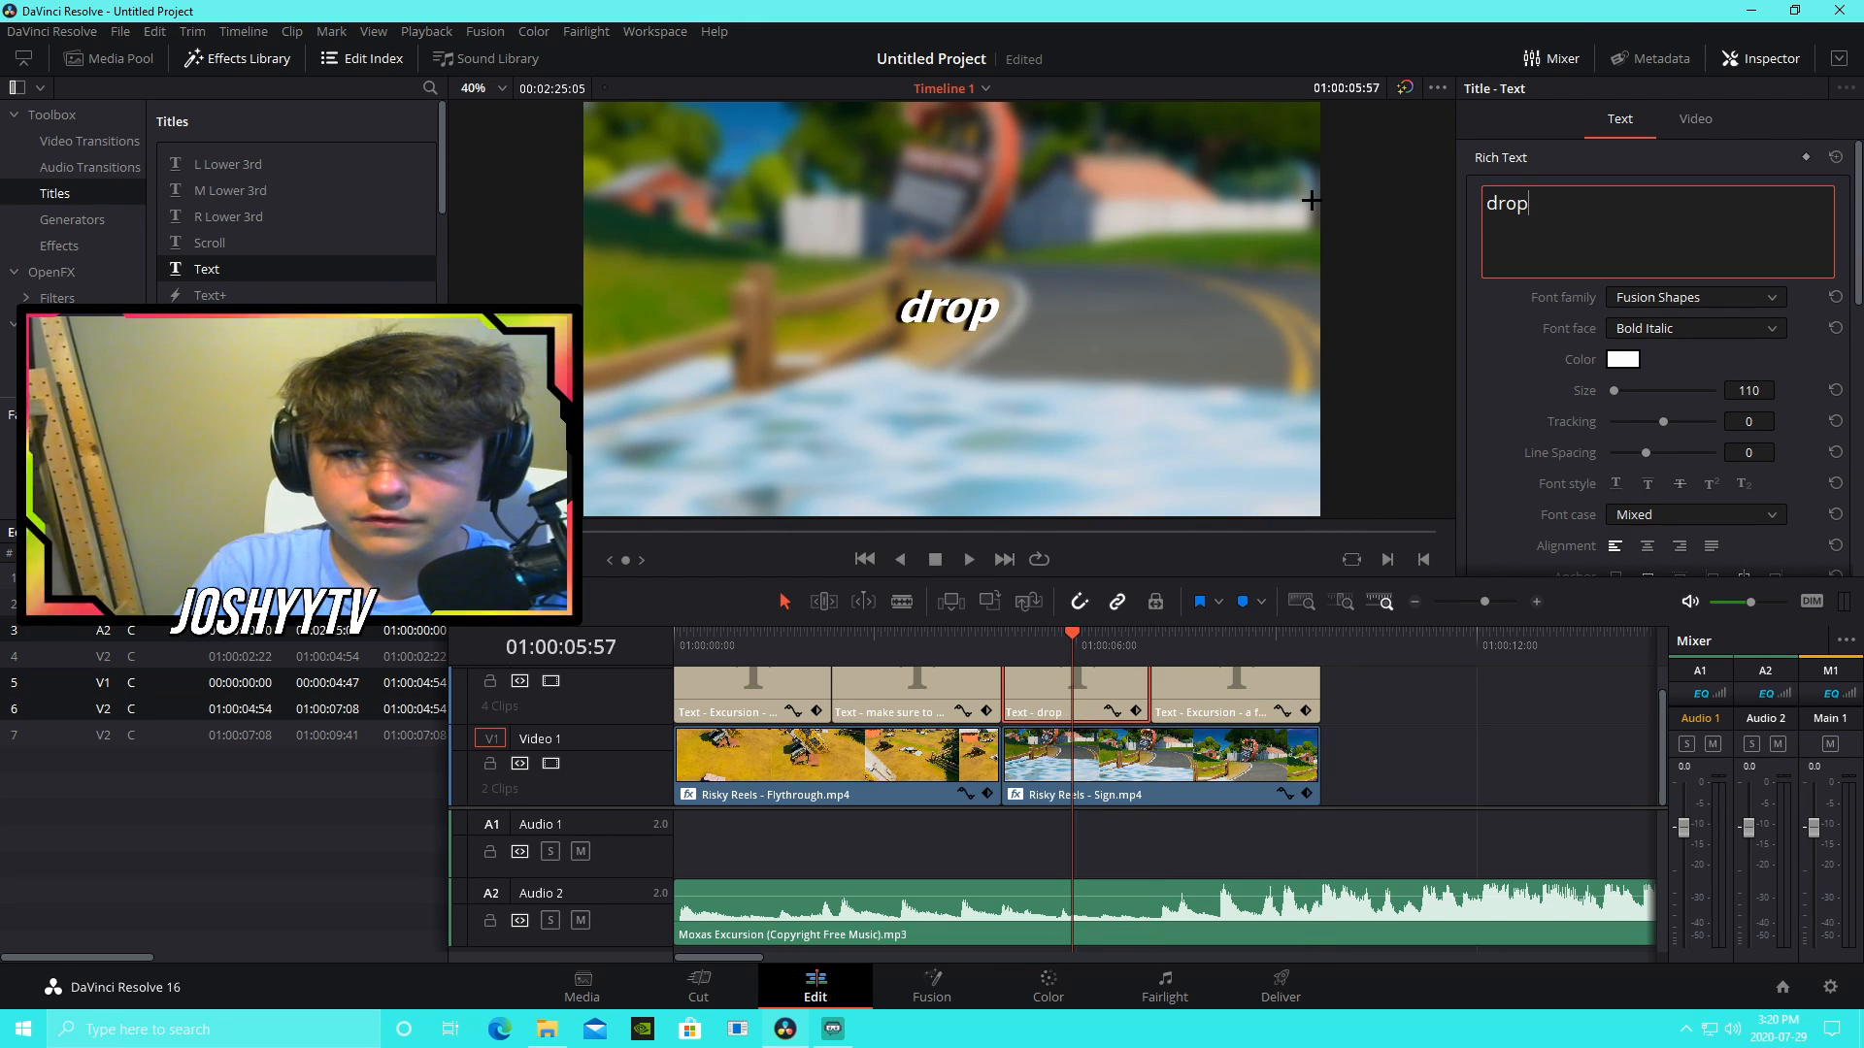
key(BackSpace)
key(BackSpace)
key(BackSpace)
key(BackSpace)
key(BackSpace)
key(BackSpace)
key(BackSpace)
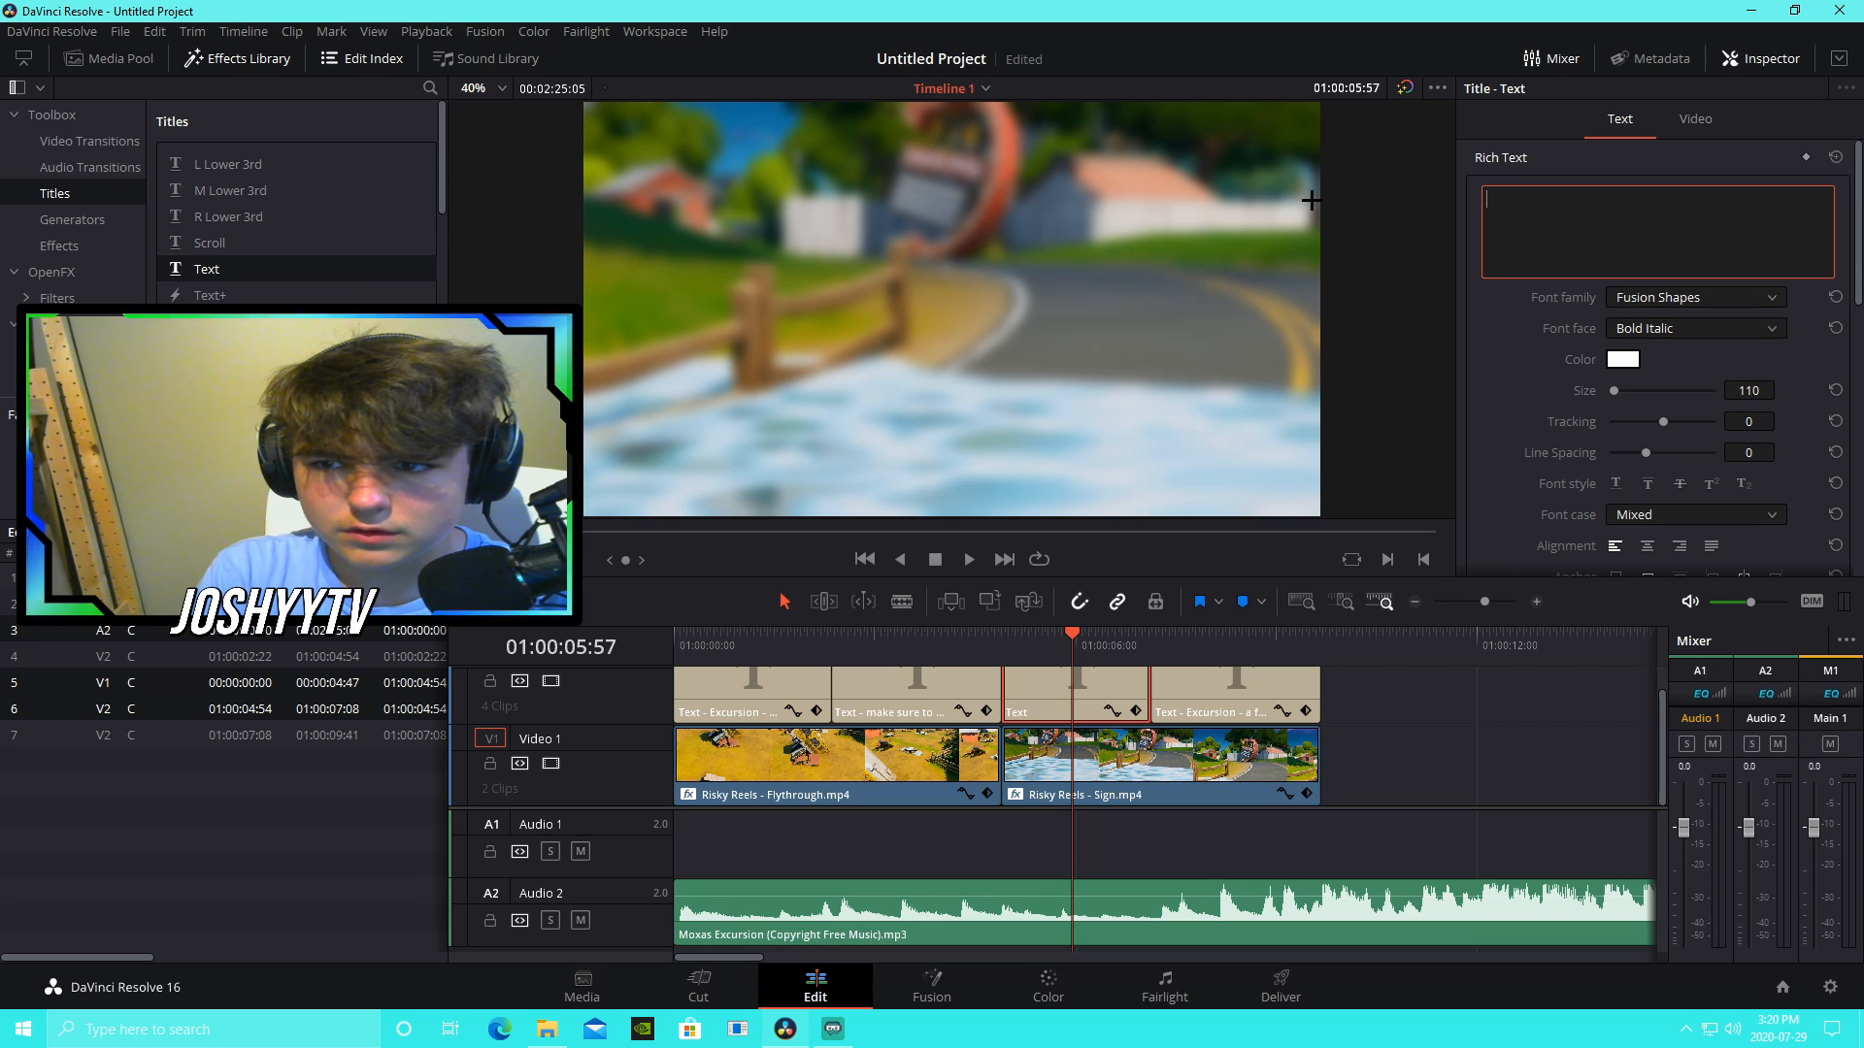
text(make sure to)
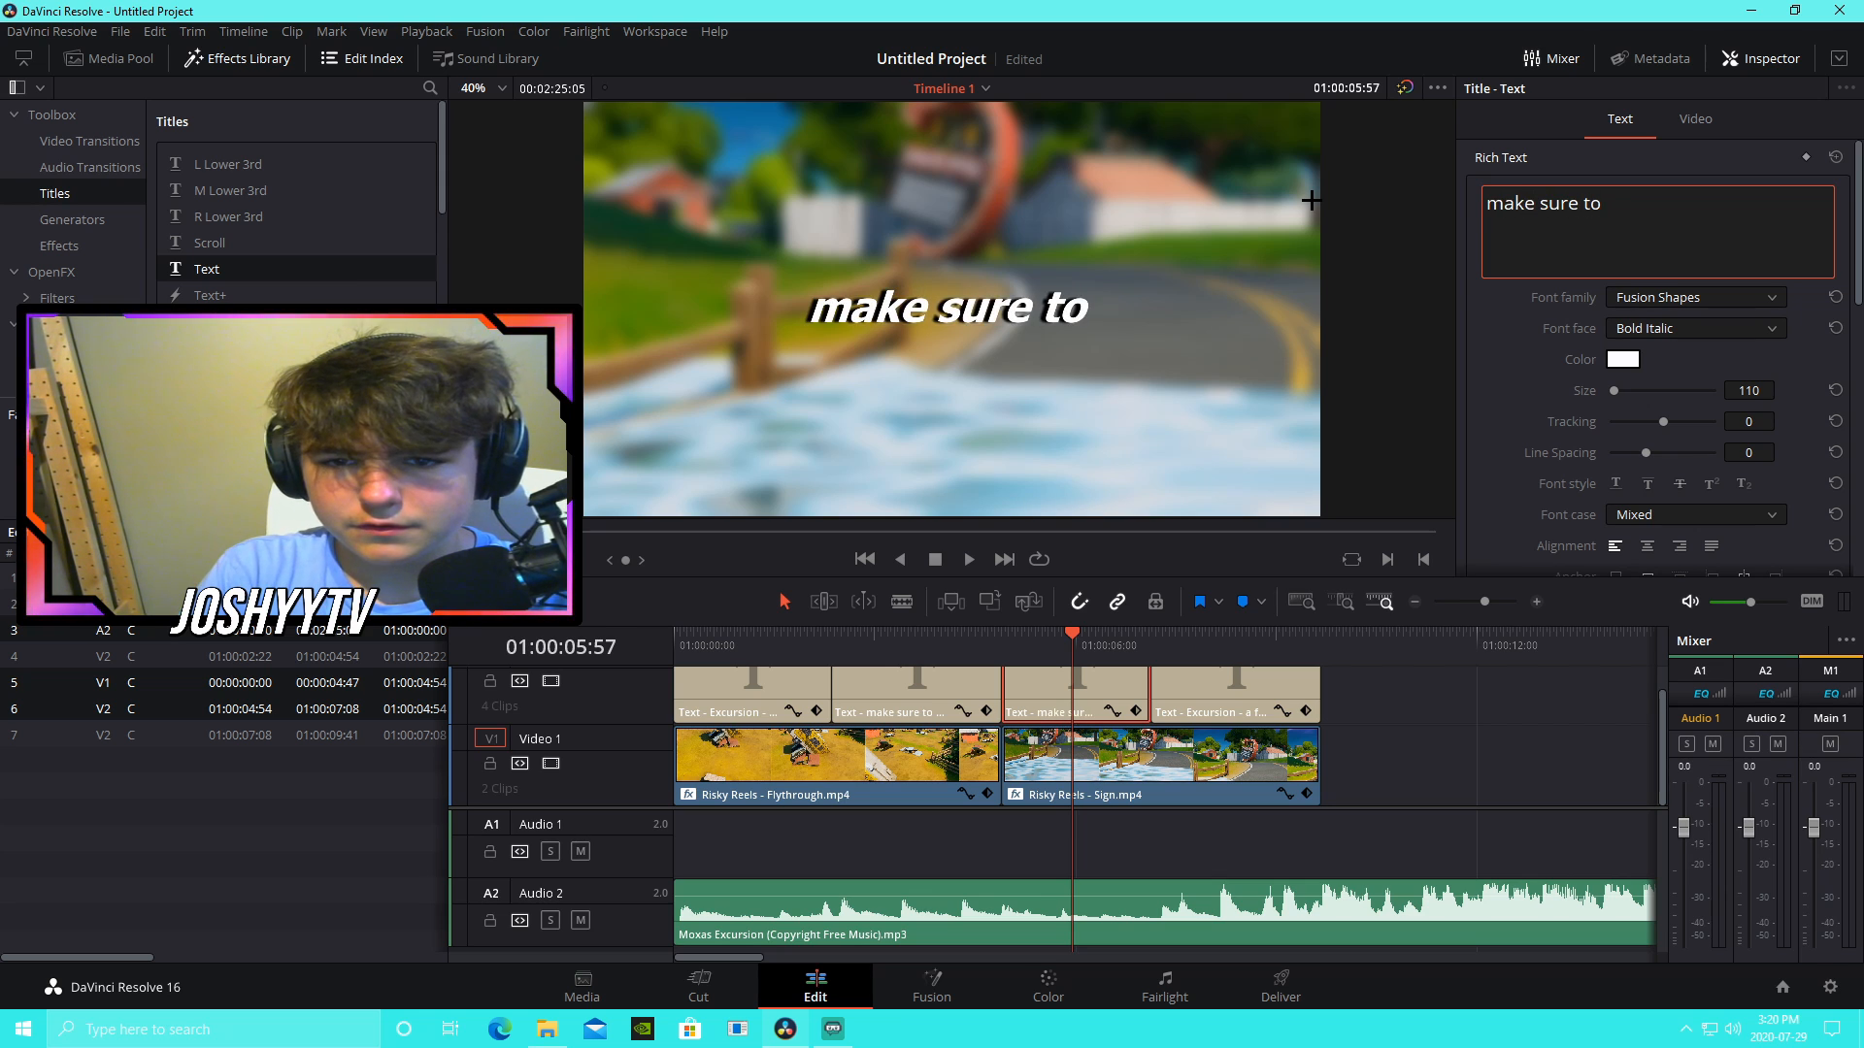
text( subscribe)
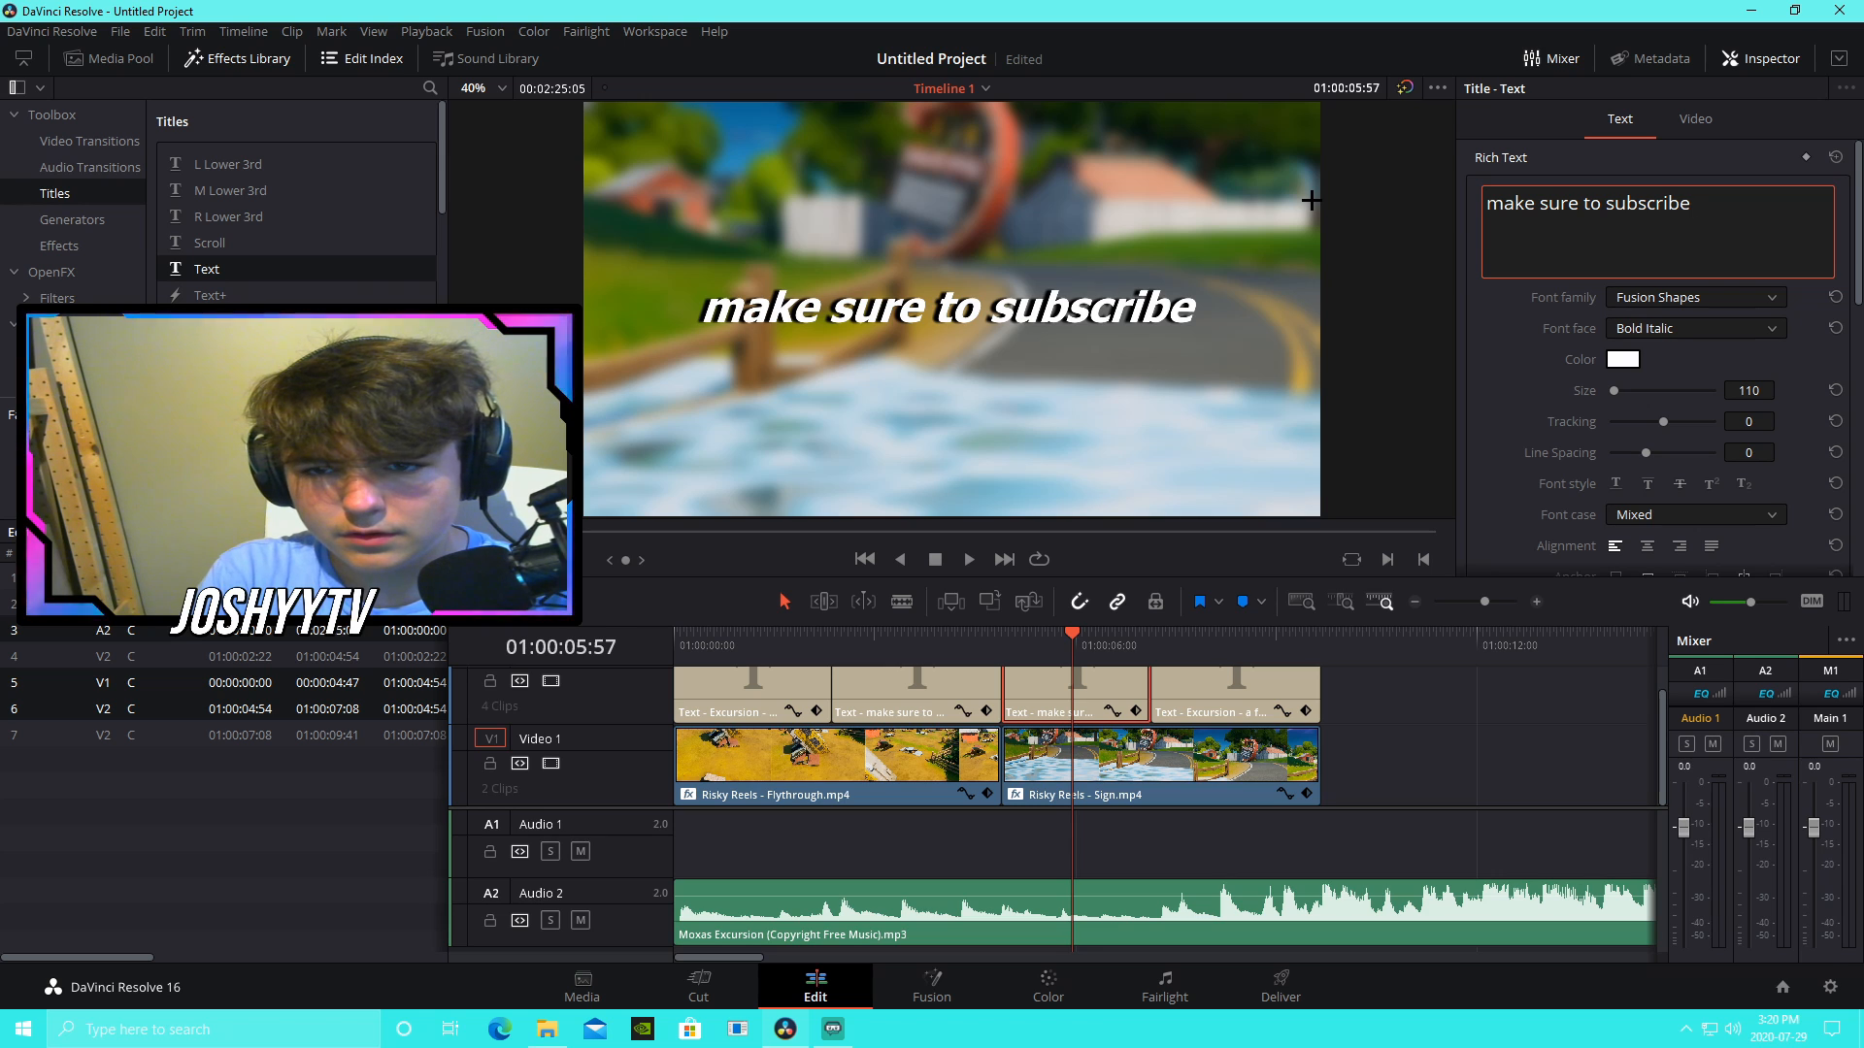
text( if you're)
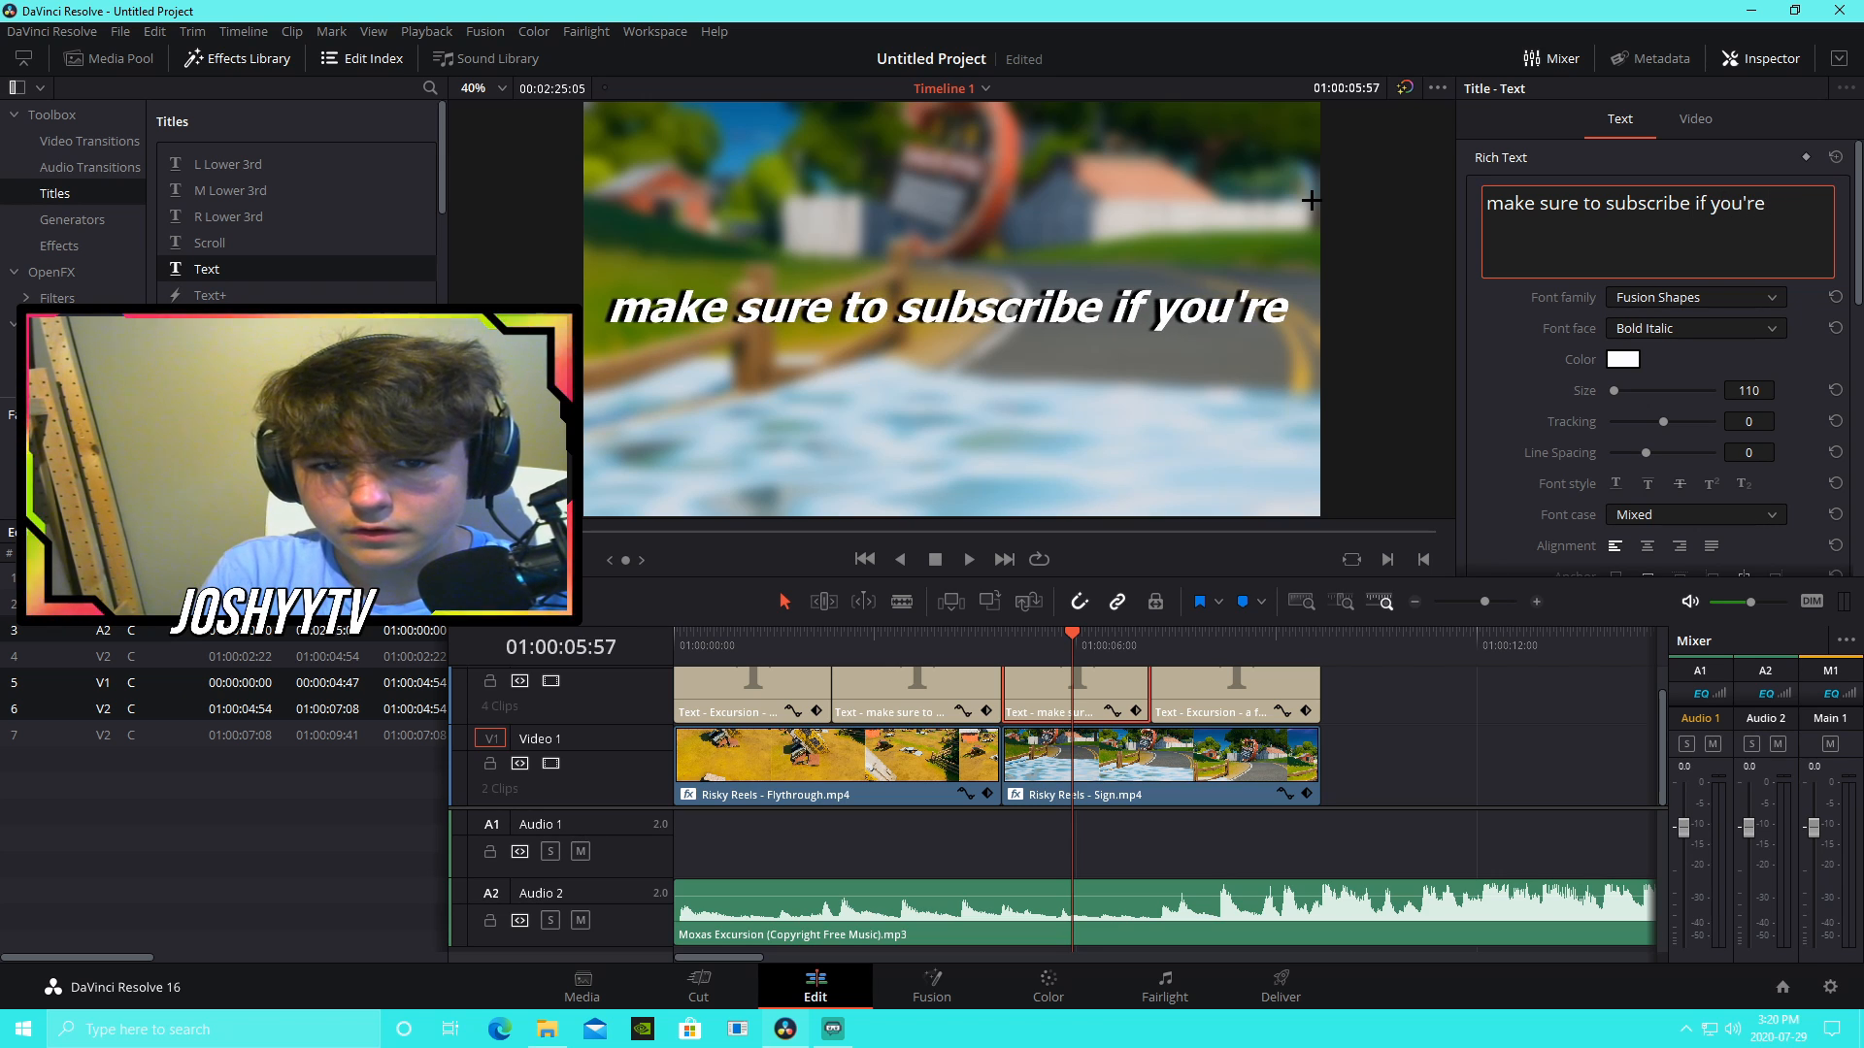
text( new)
drag(1748, 390, 1732, 390)
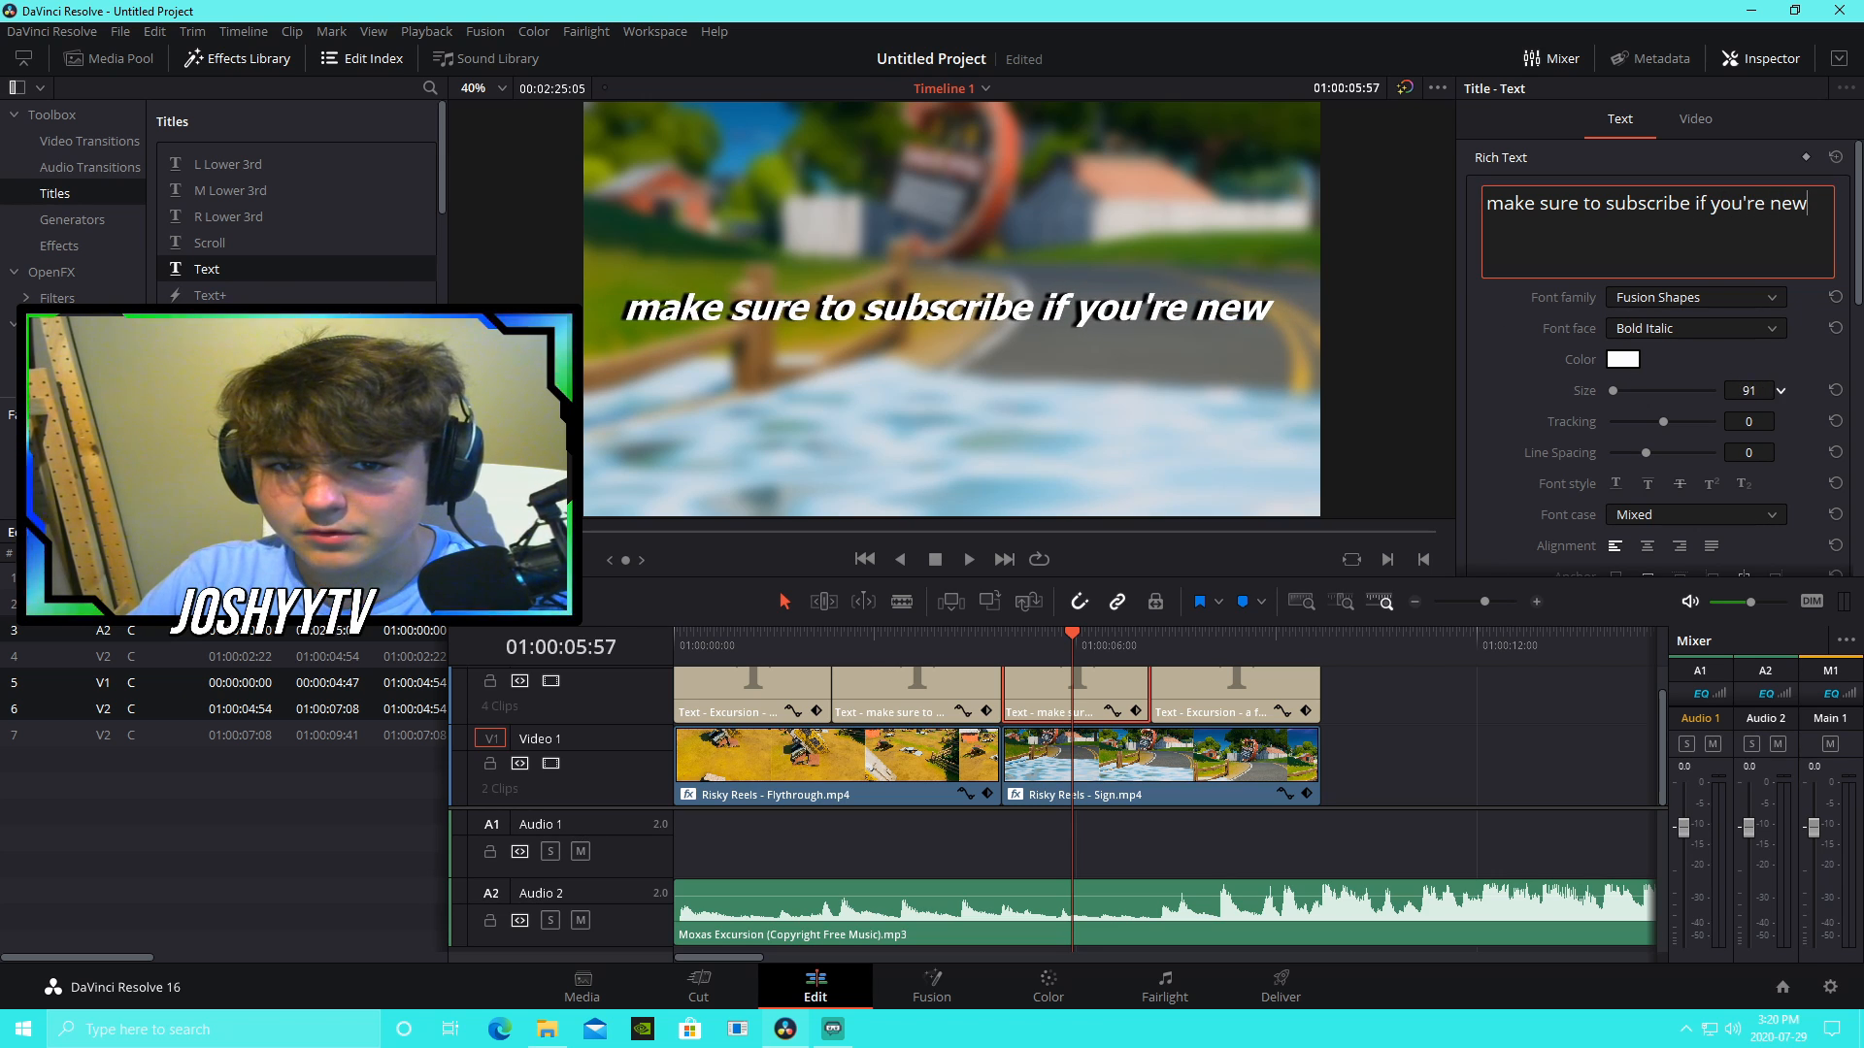
click(1479, 709)
key(ctrl+s)
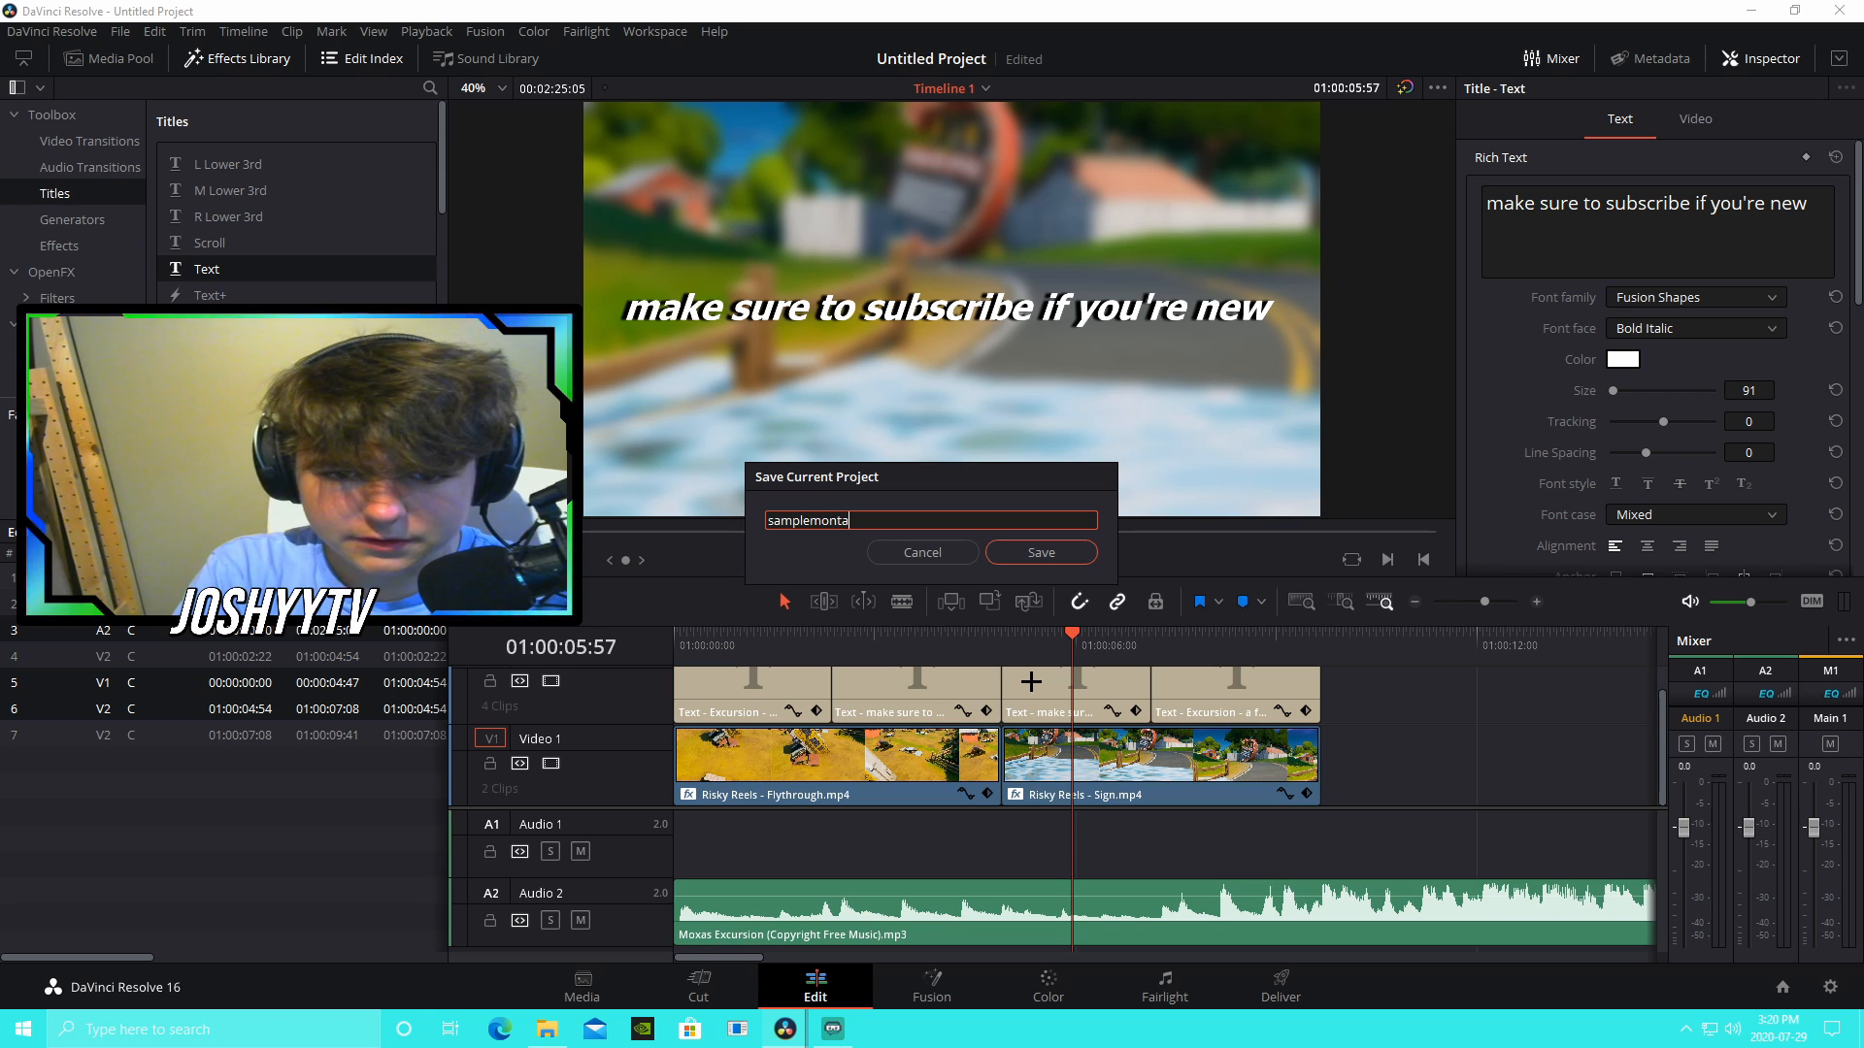
Step: Save the project as samplemontage and make the fourth title read 'enjoy :)'
text(ge)
key(Return)
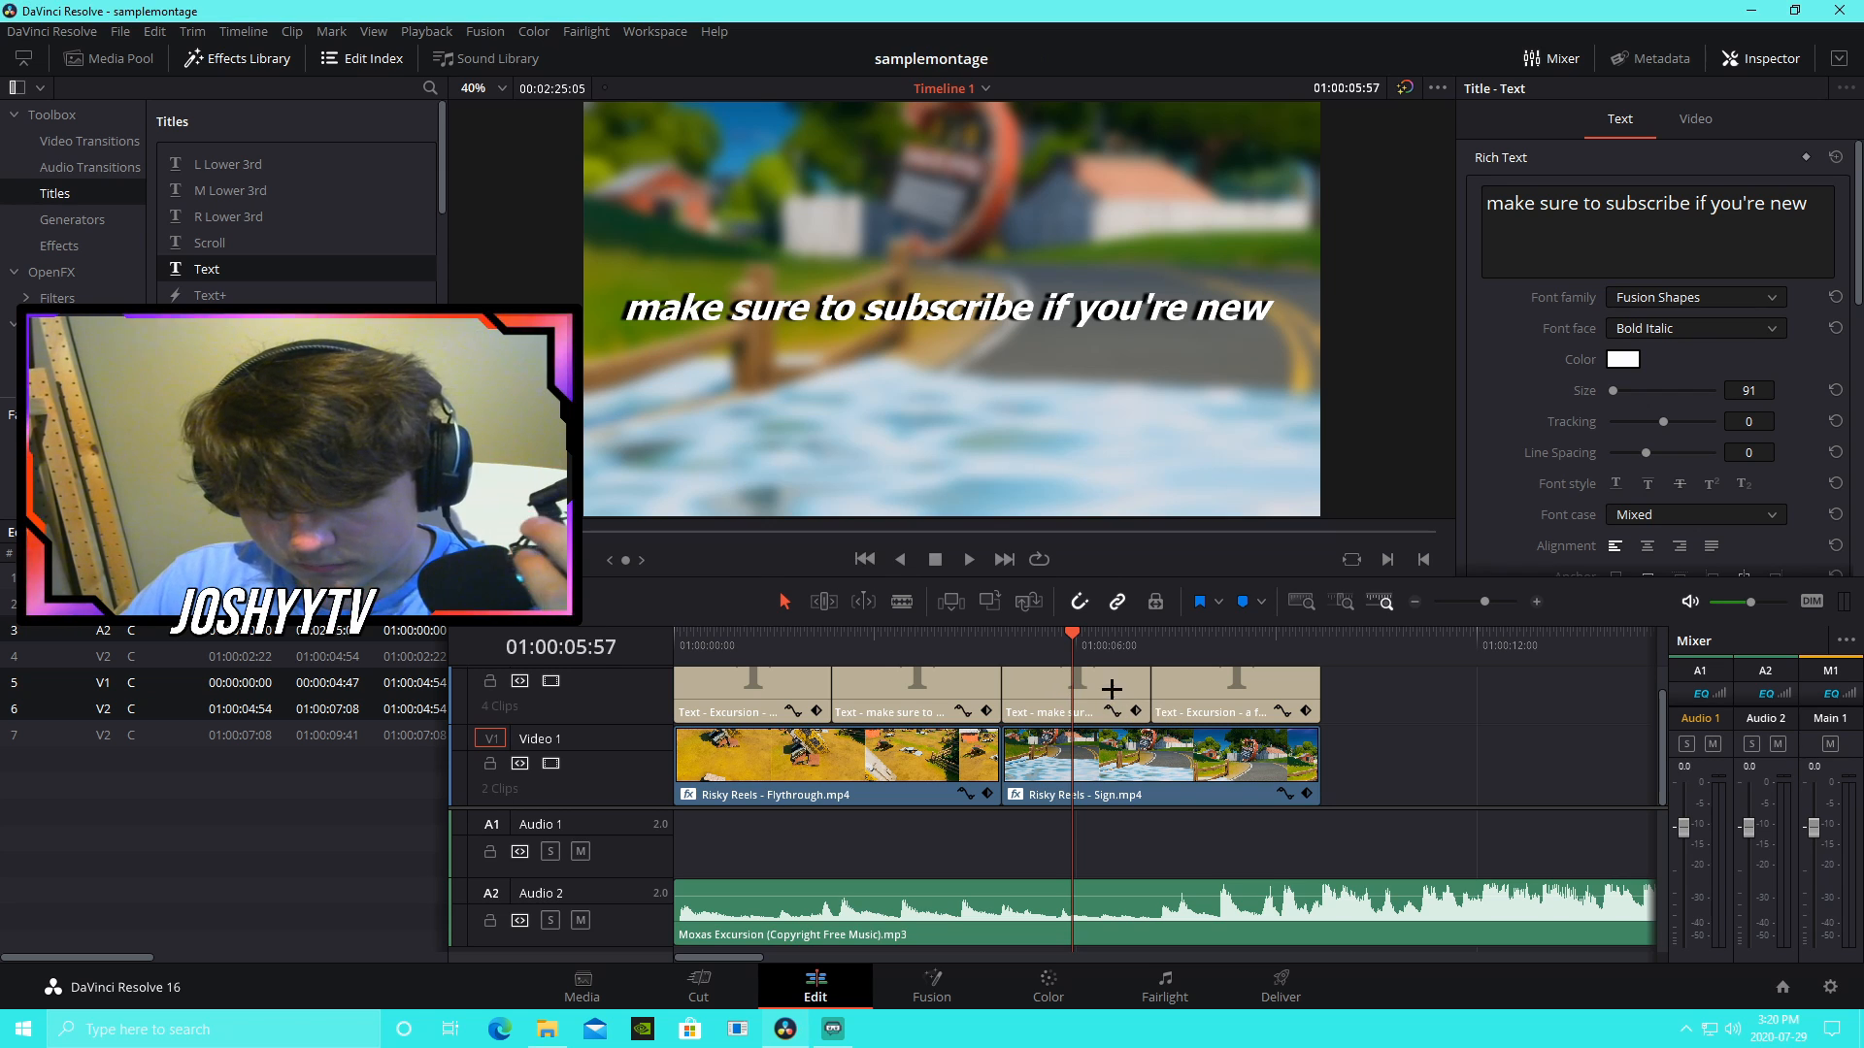
drag(1098, 635, 1152, 634)
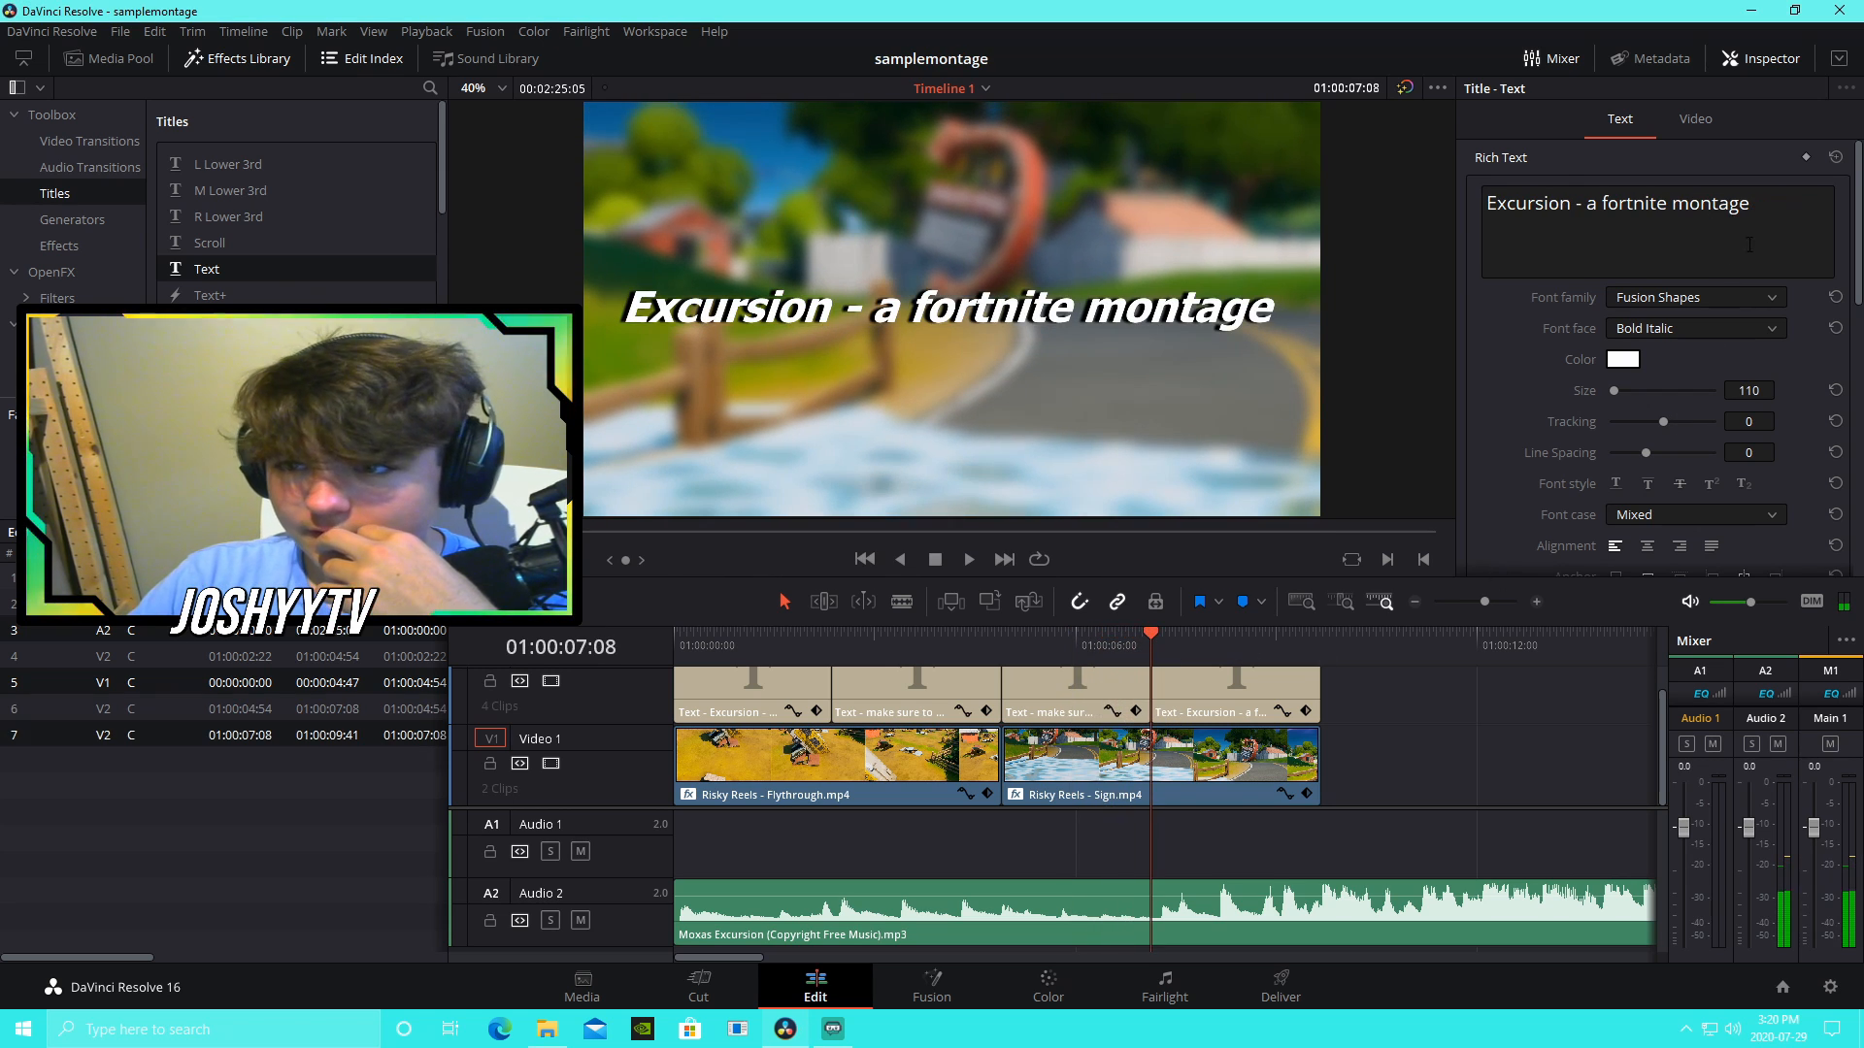
text(enjo)
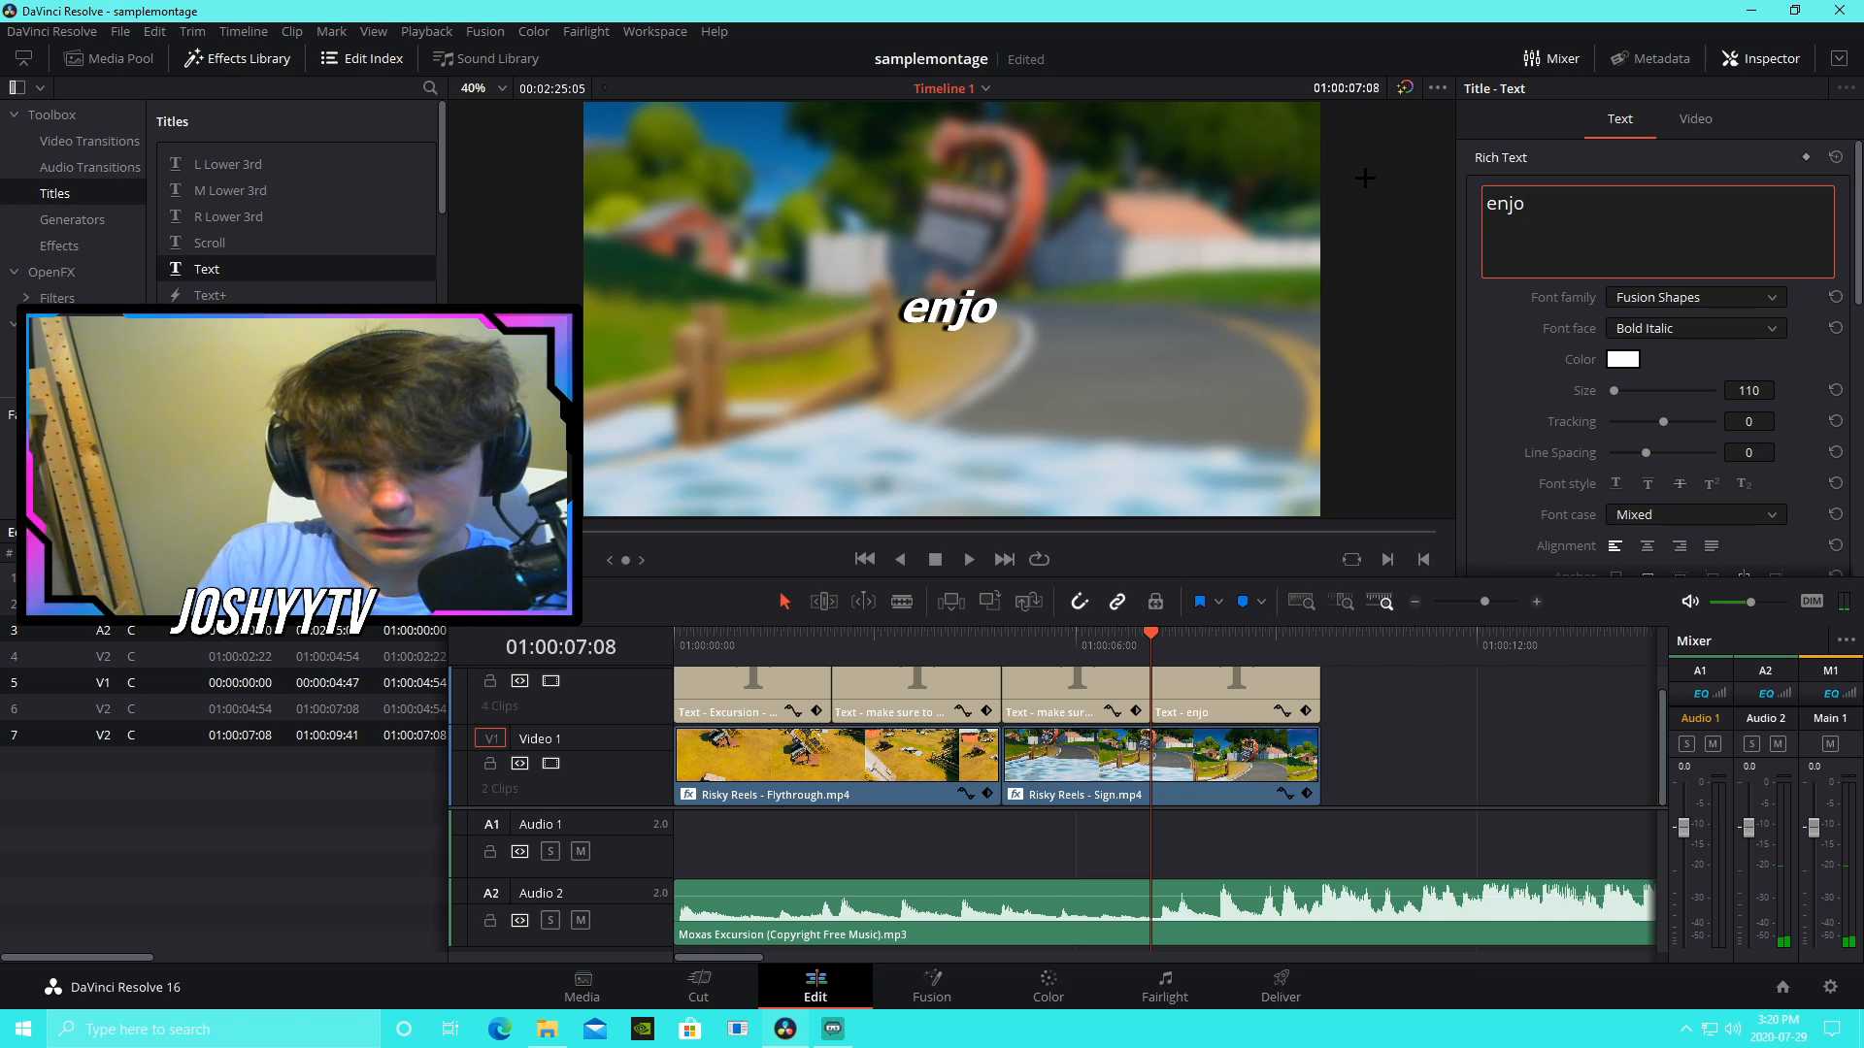
text(y :))
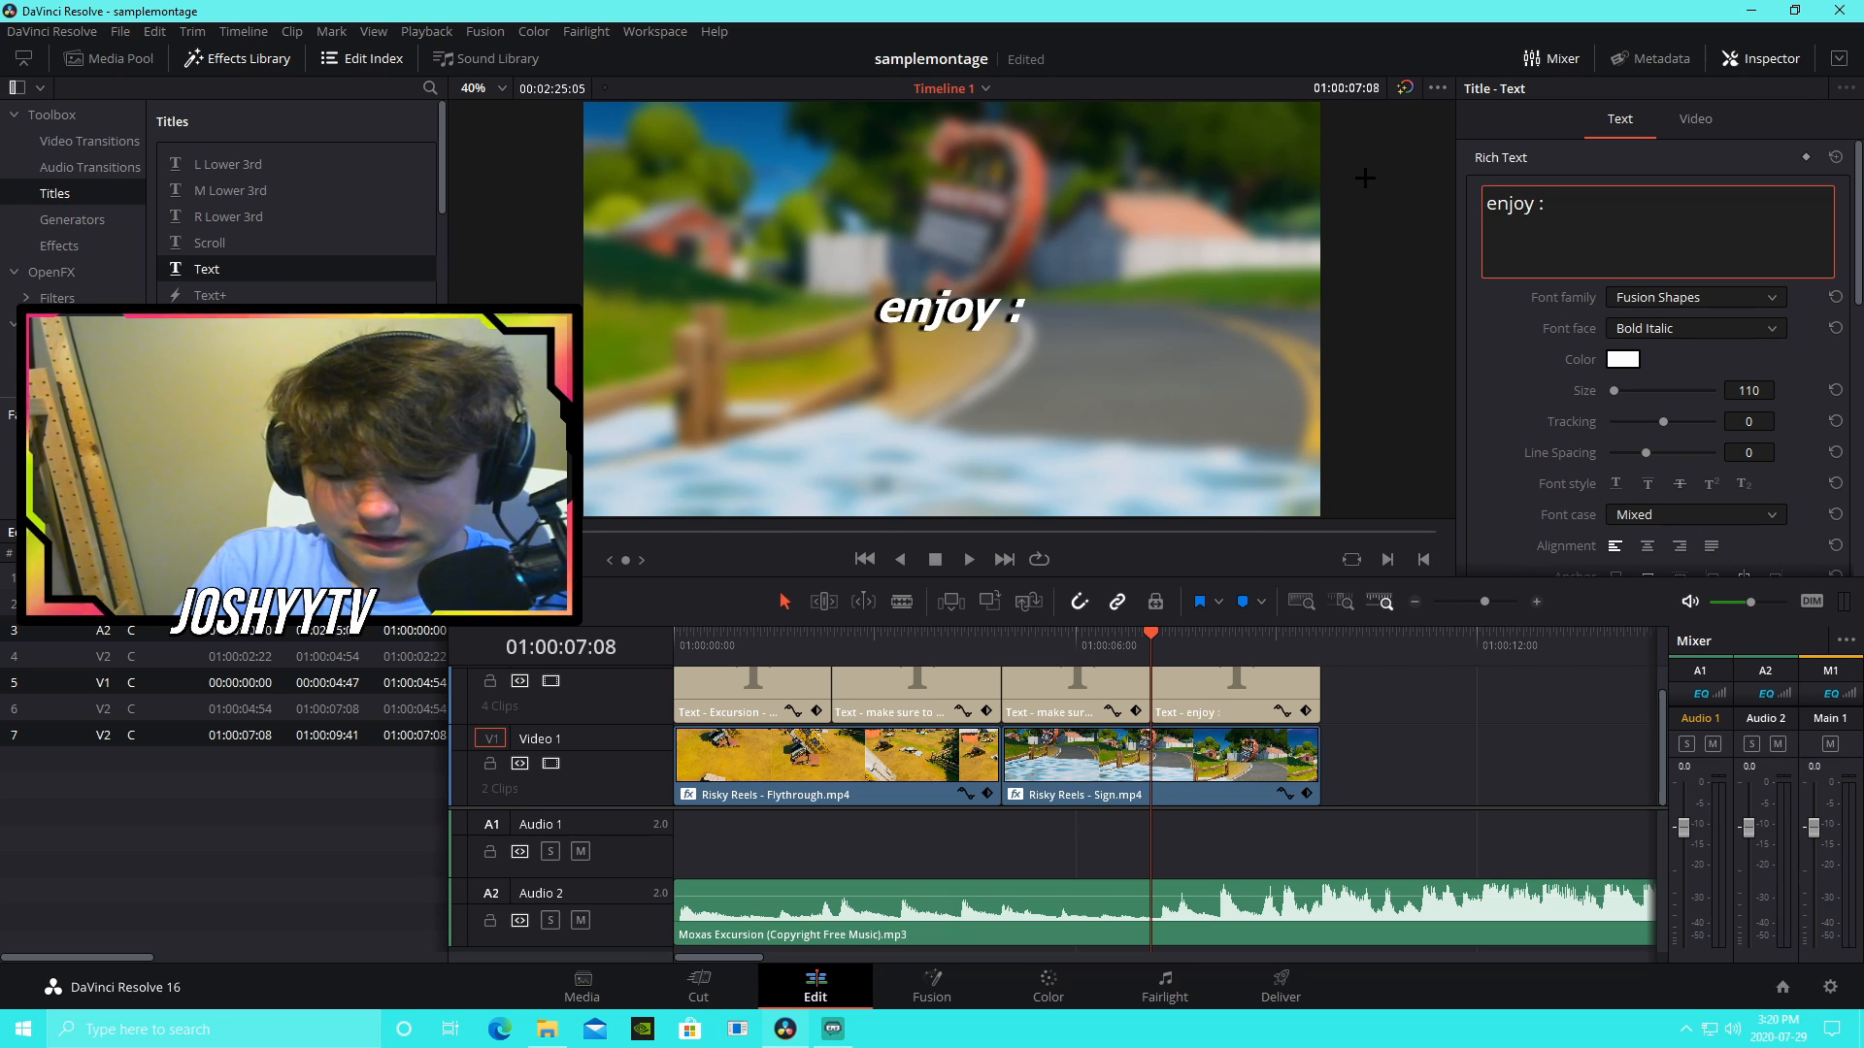
click(1473, 778)
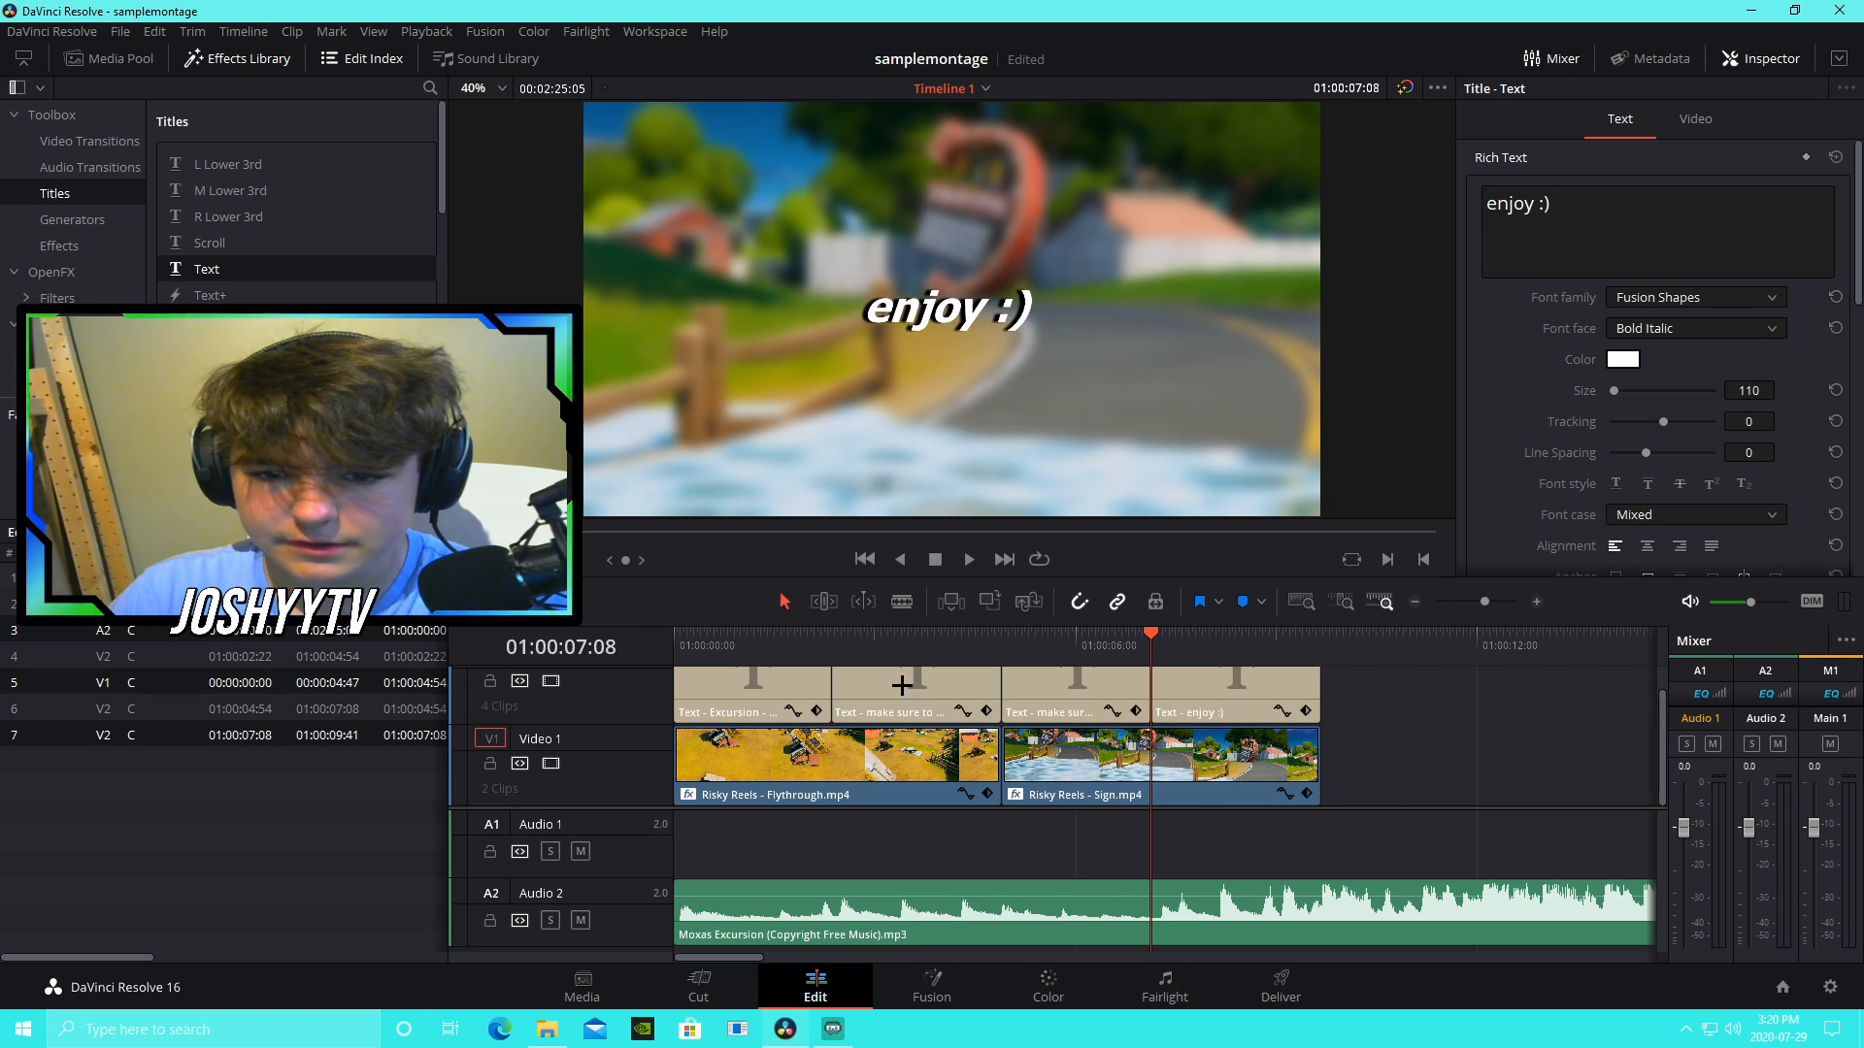
Step: Play back the titles from near the start, then select the cut between the last two titles at 07:08
click(761, 641)
key(space)
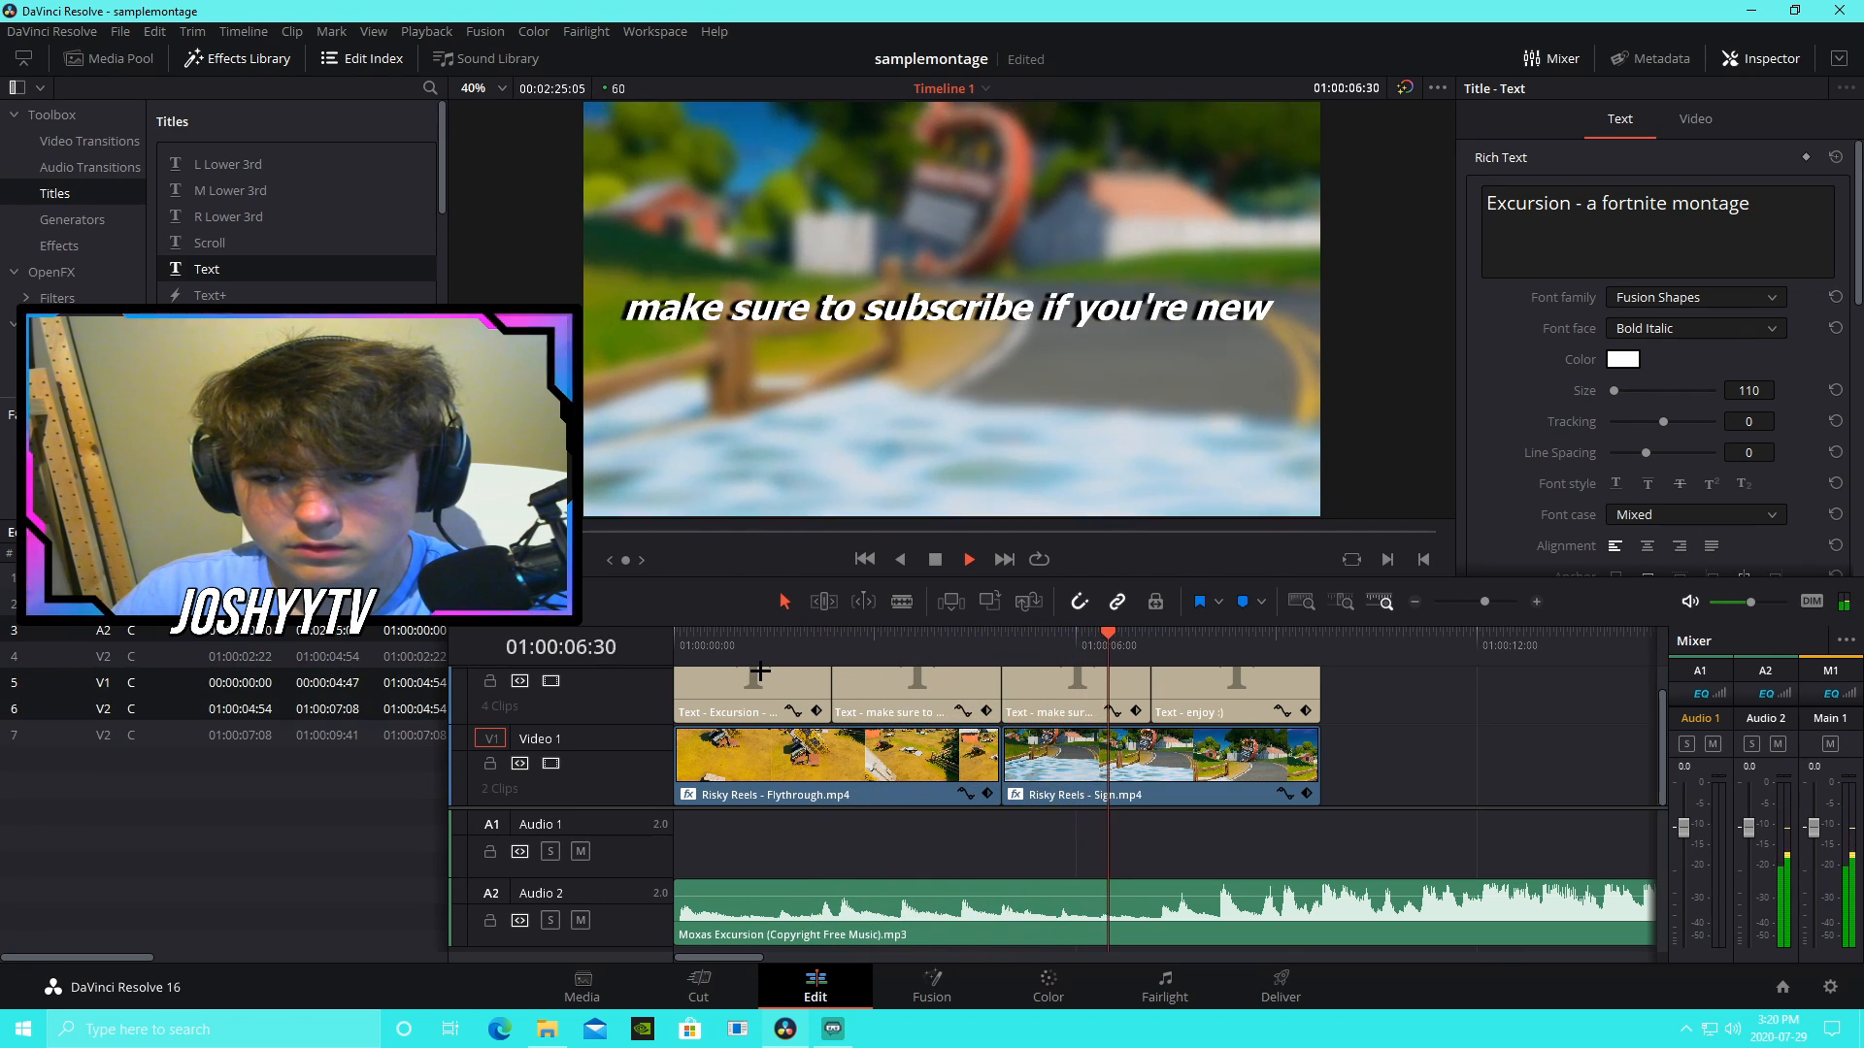
key(space)
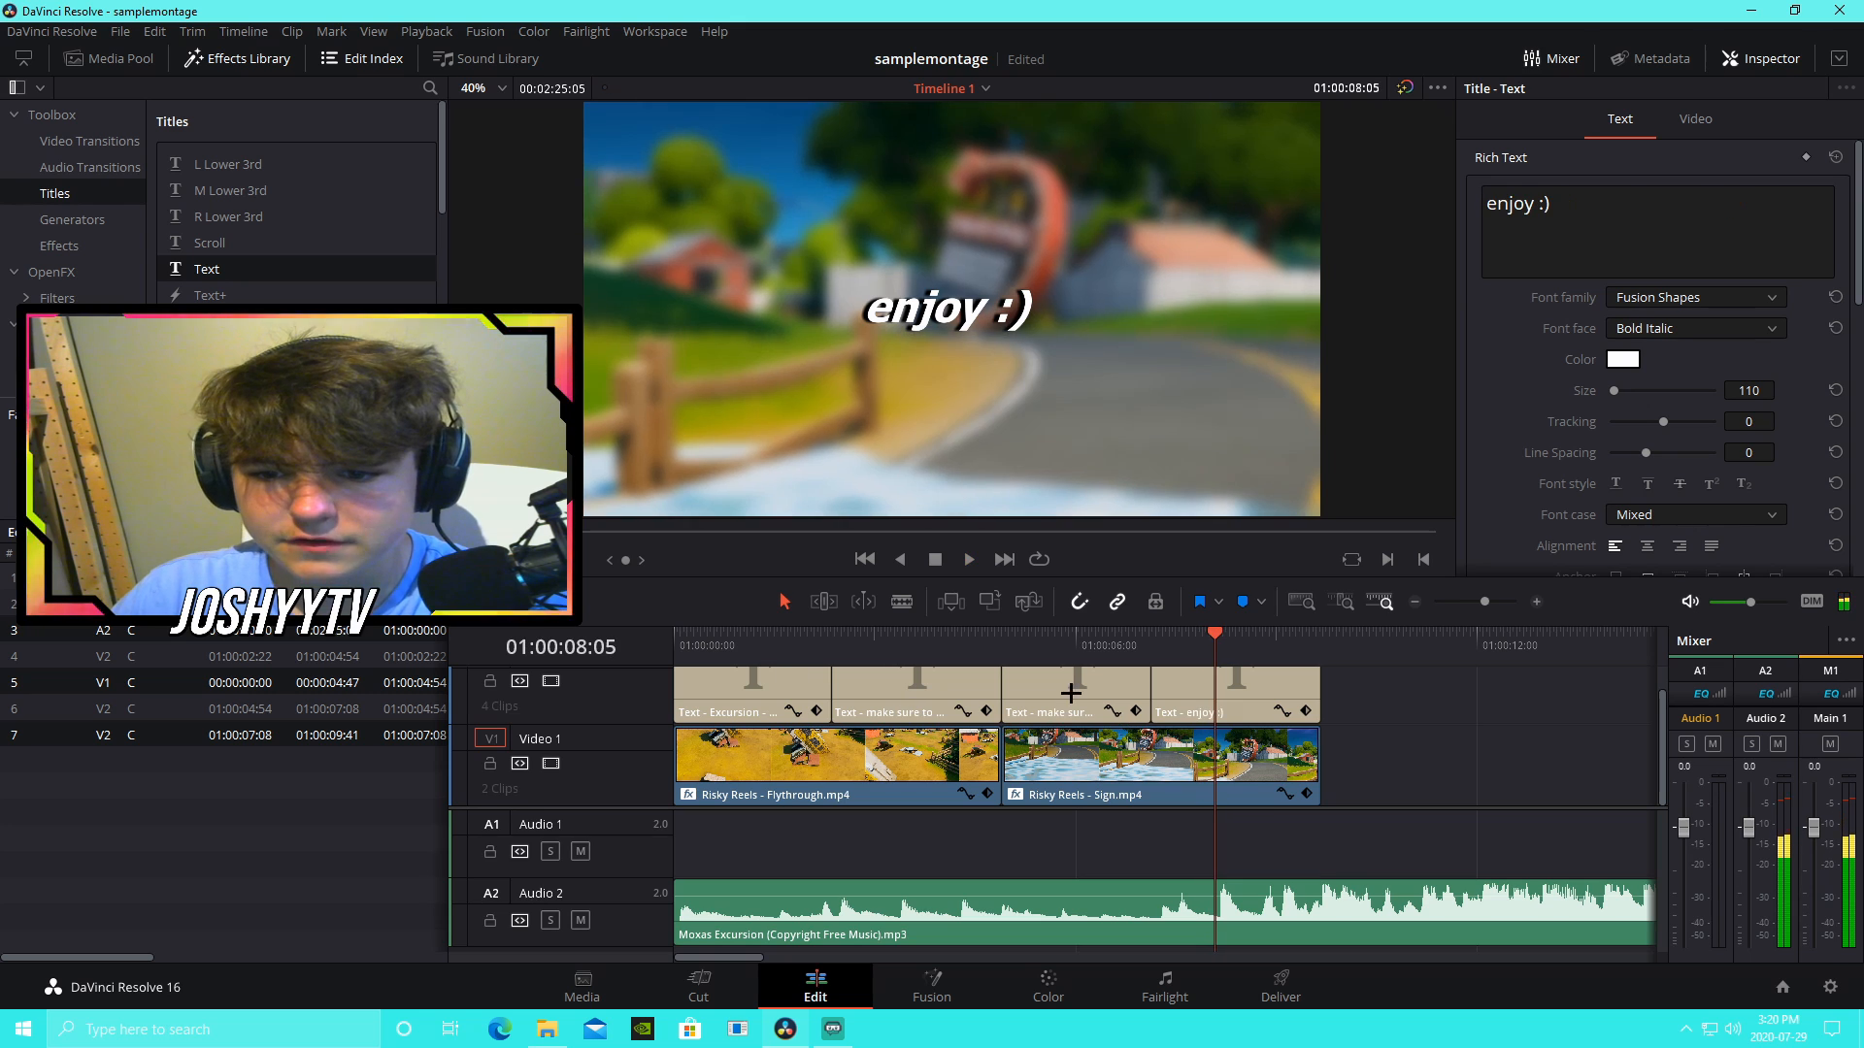
click(1151, 642)
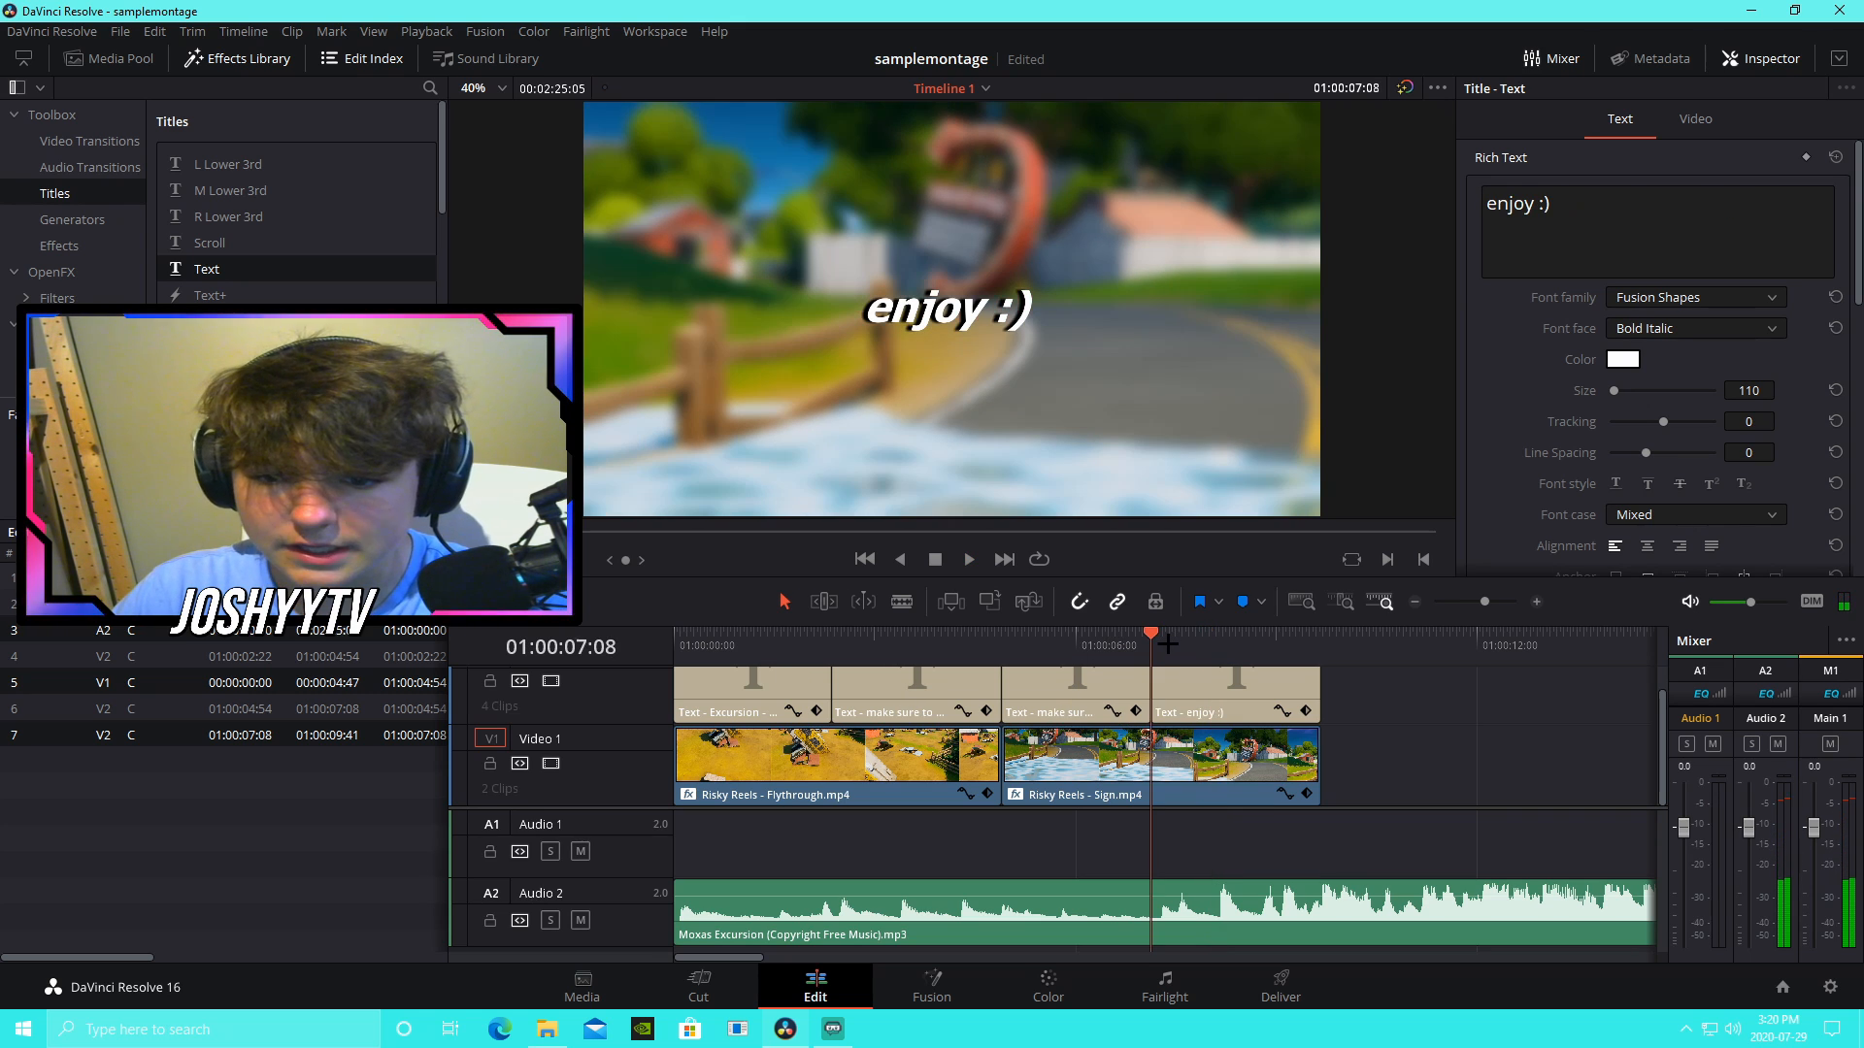
click(1159, 694)
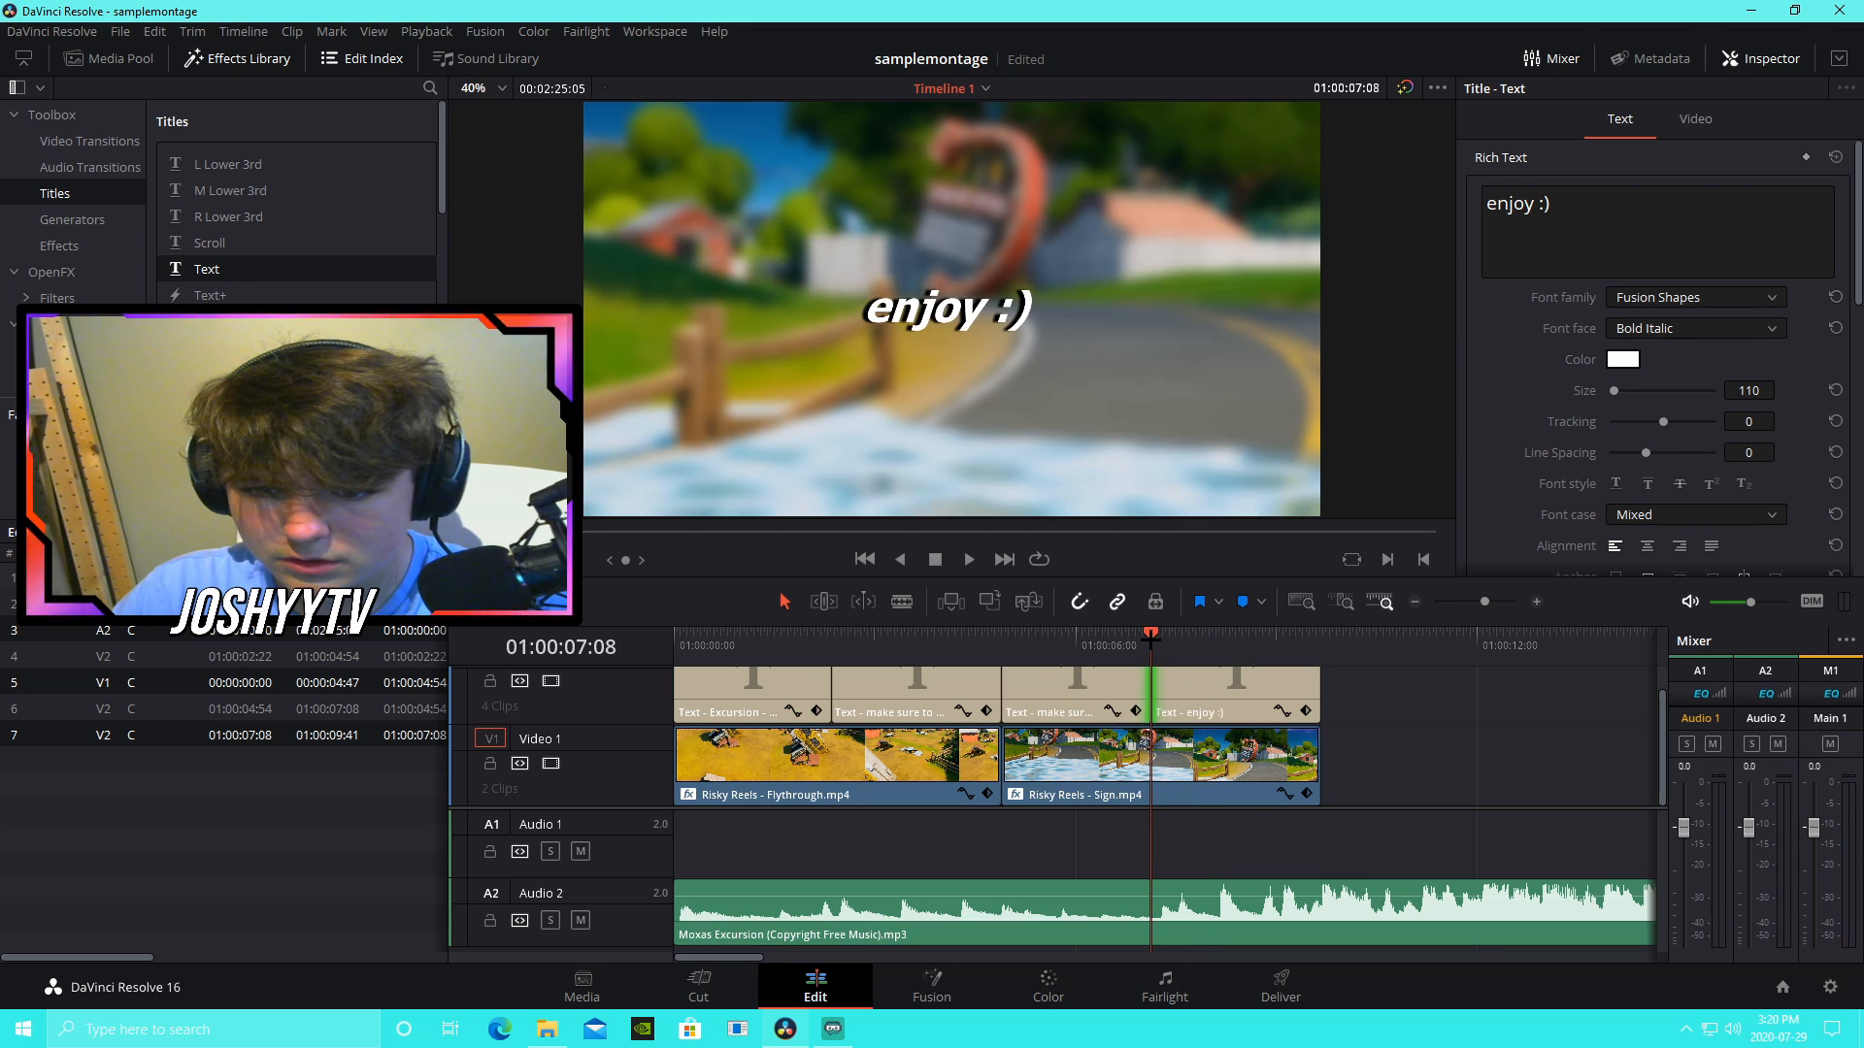
Step: Preview the titles, then merge all four title clips on Video 2 into Compound Clip 1
click(1394, 723)
scroll(1471, 781, up, 1)
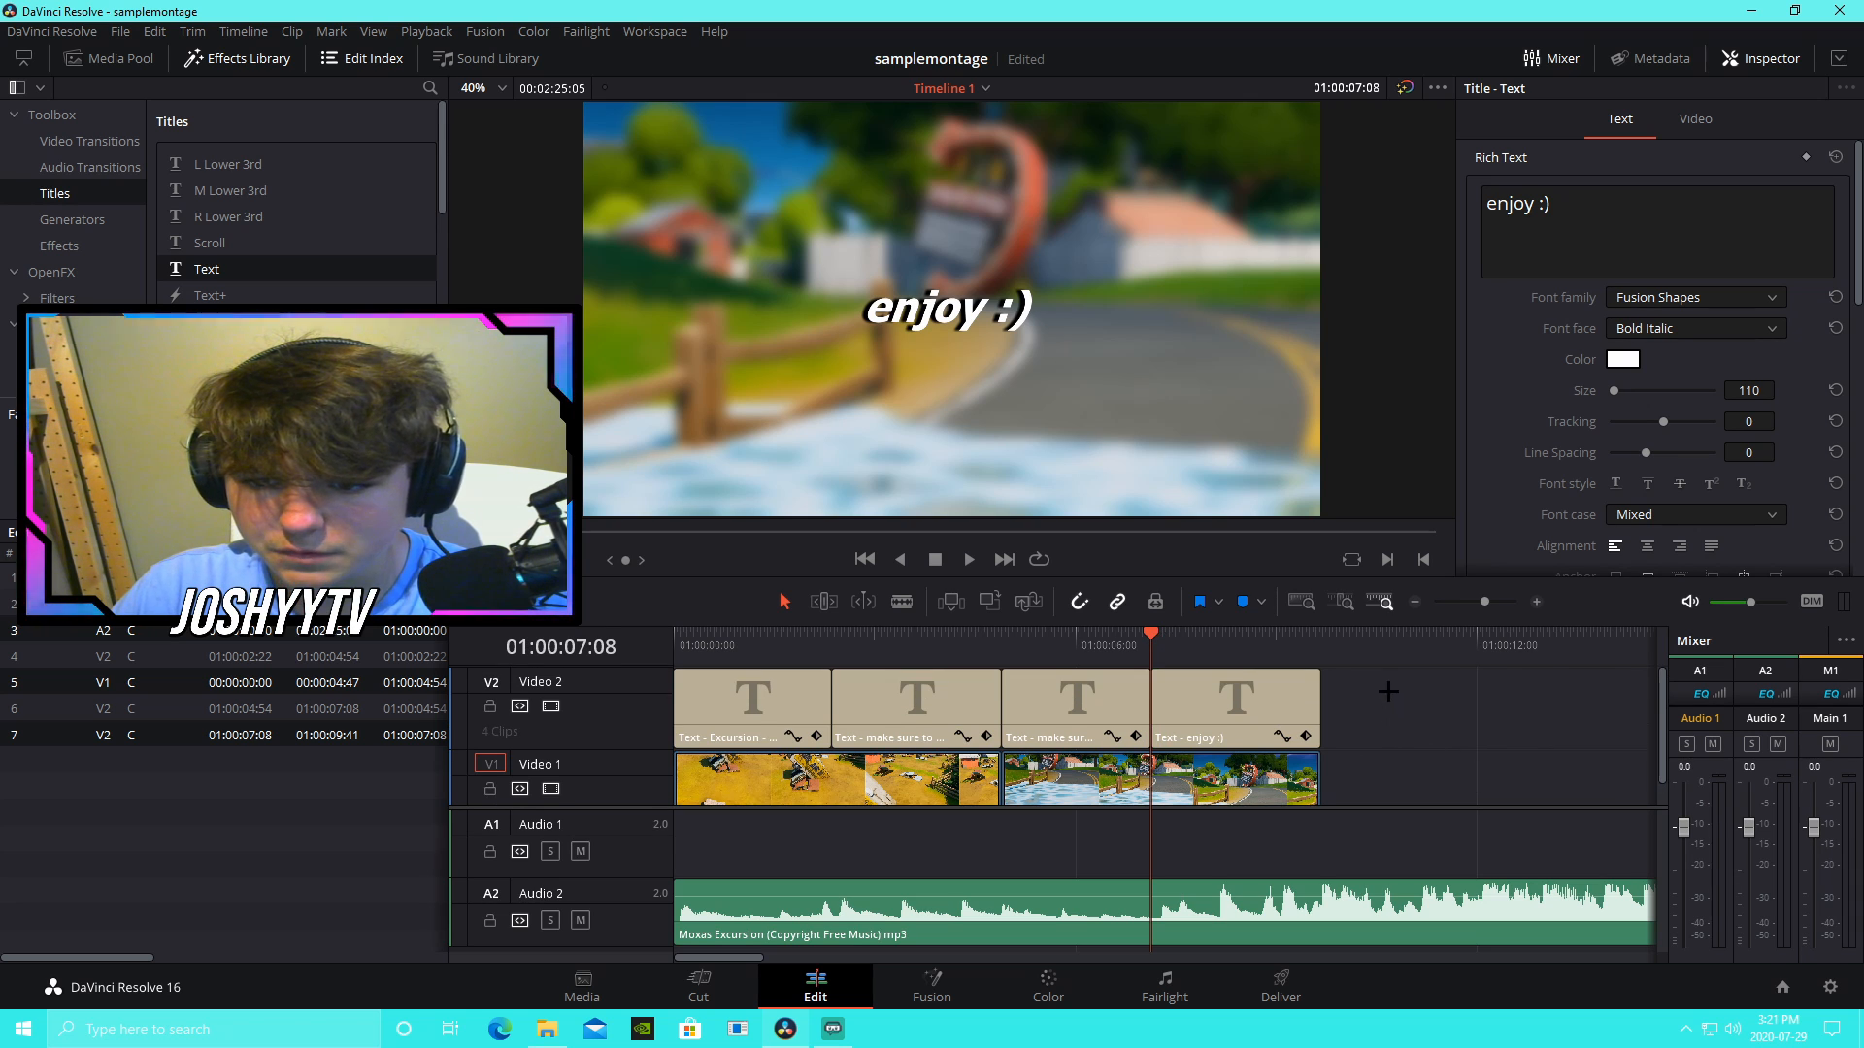
drag(835, 644, 1274, 645)
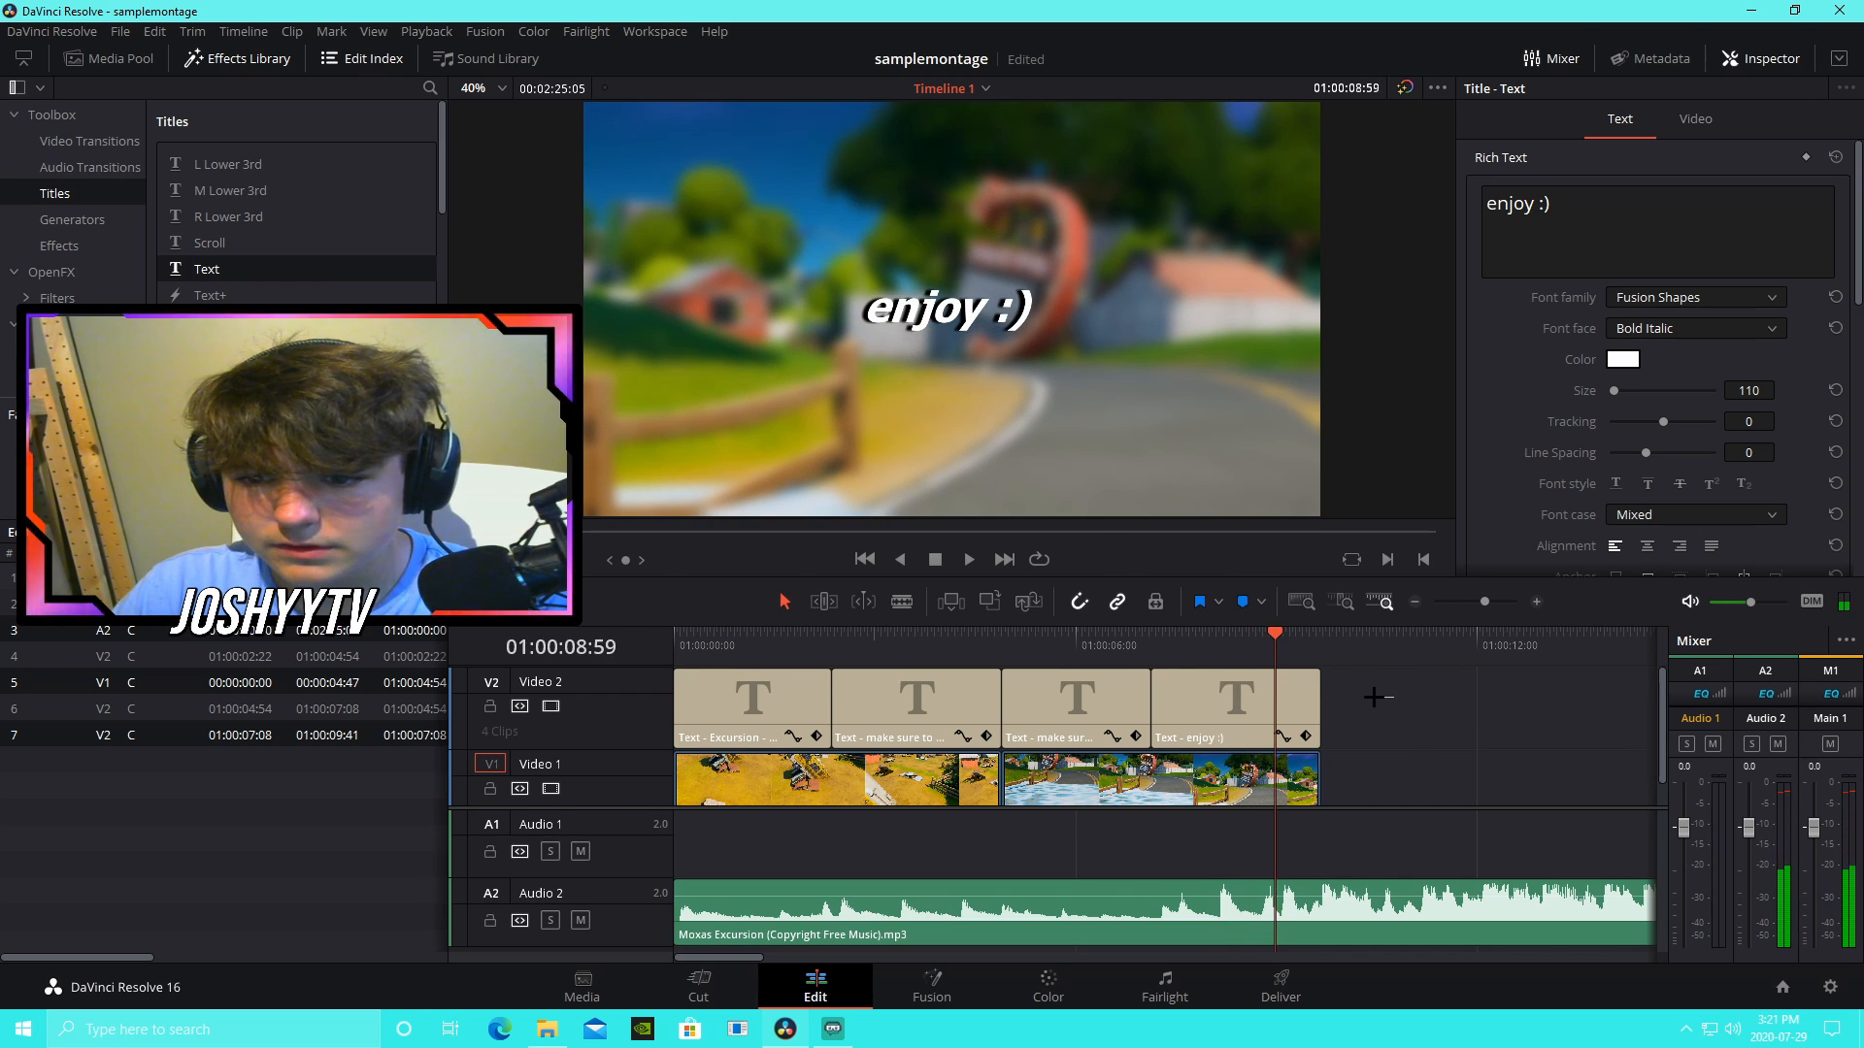
drag(1394, 694, 699, 684)
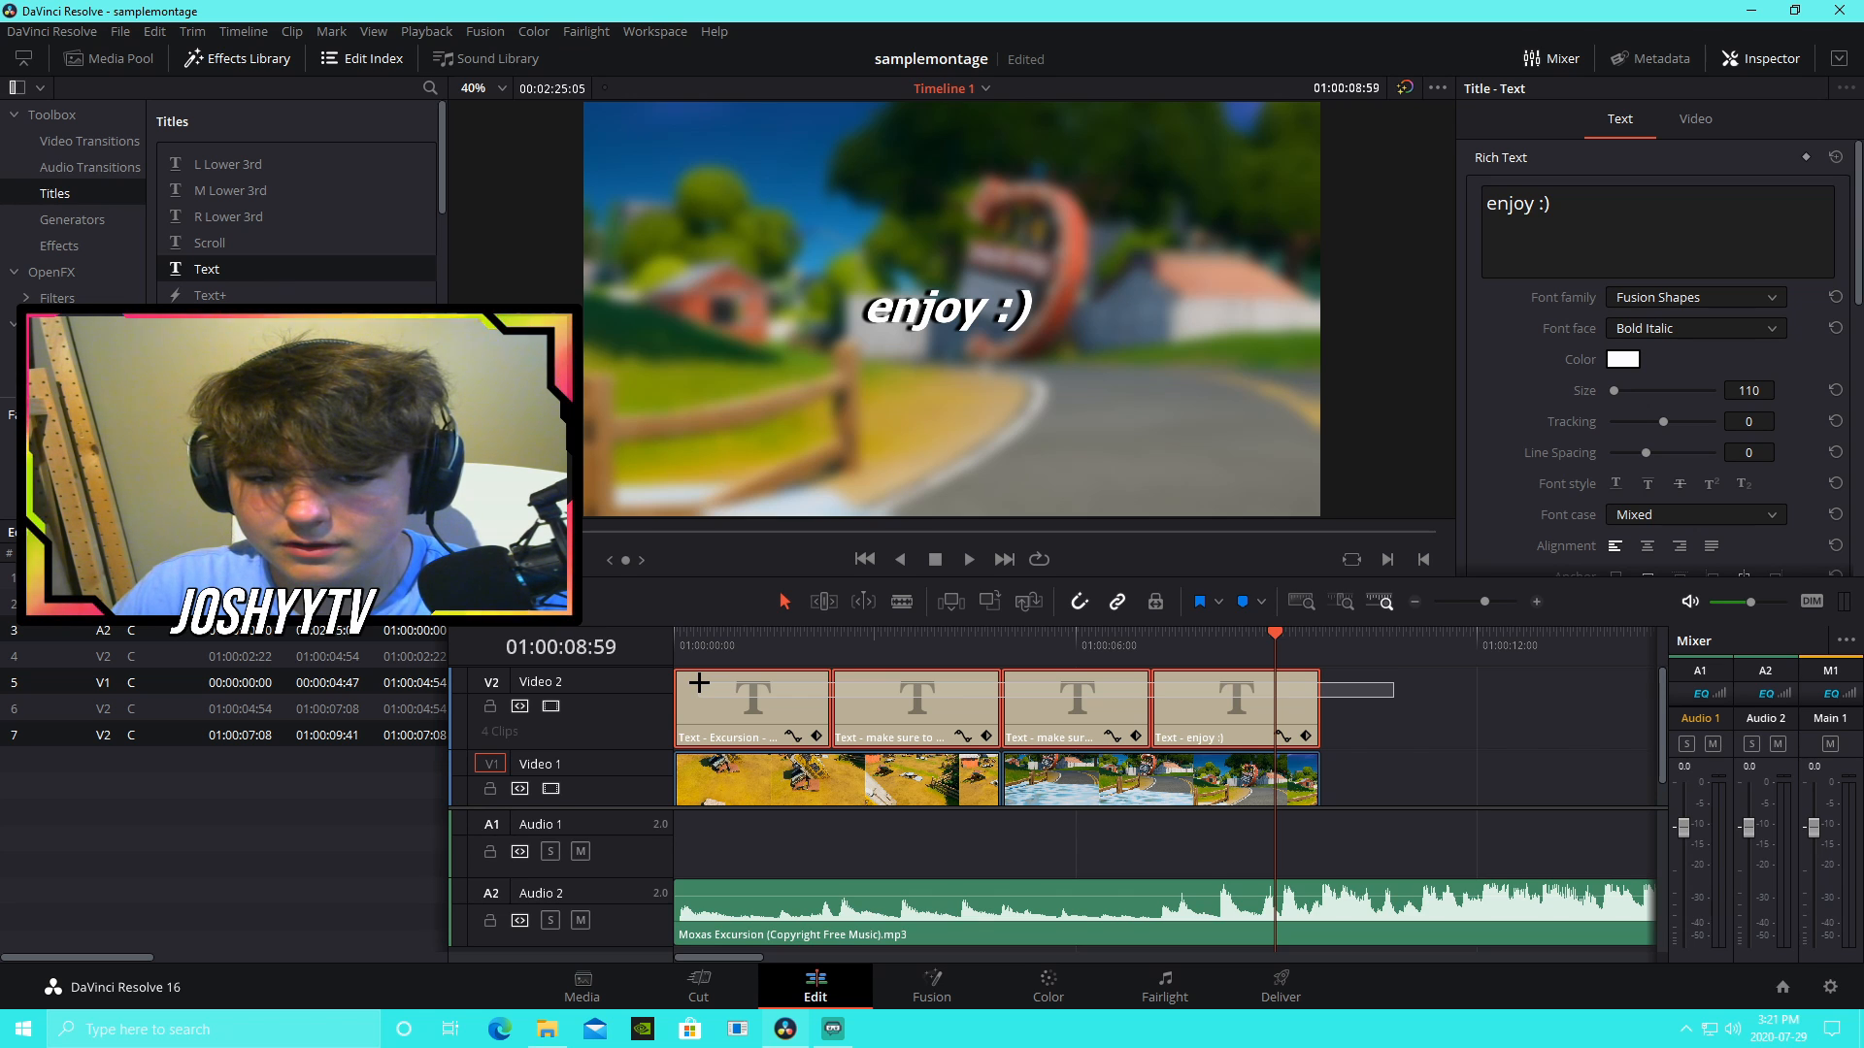
drag(699, 684, 699, 683)
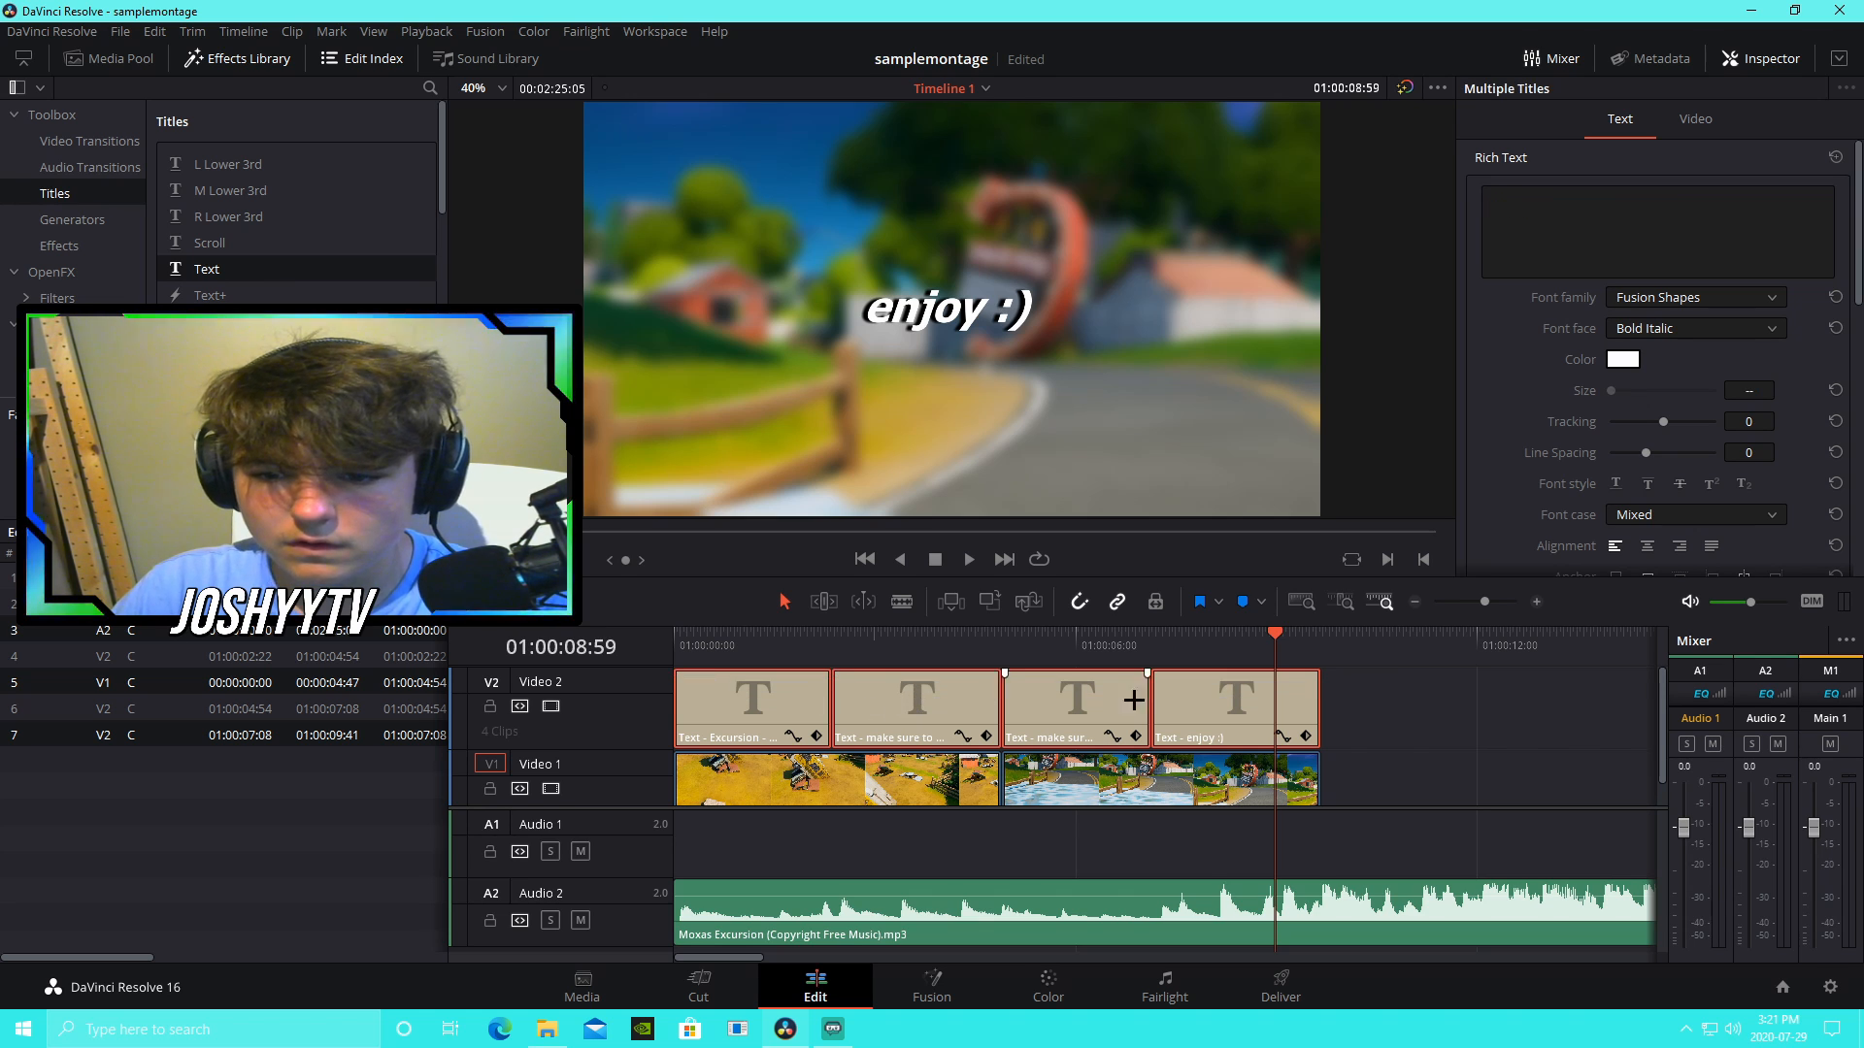
right_click(1036, 711)
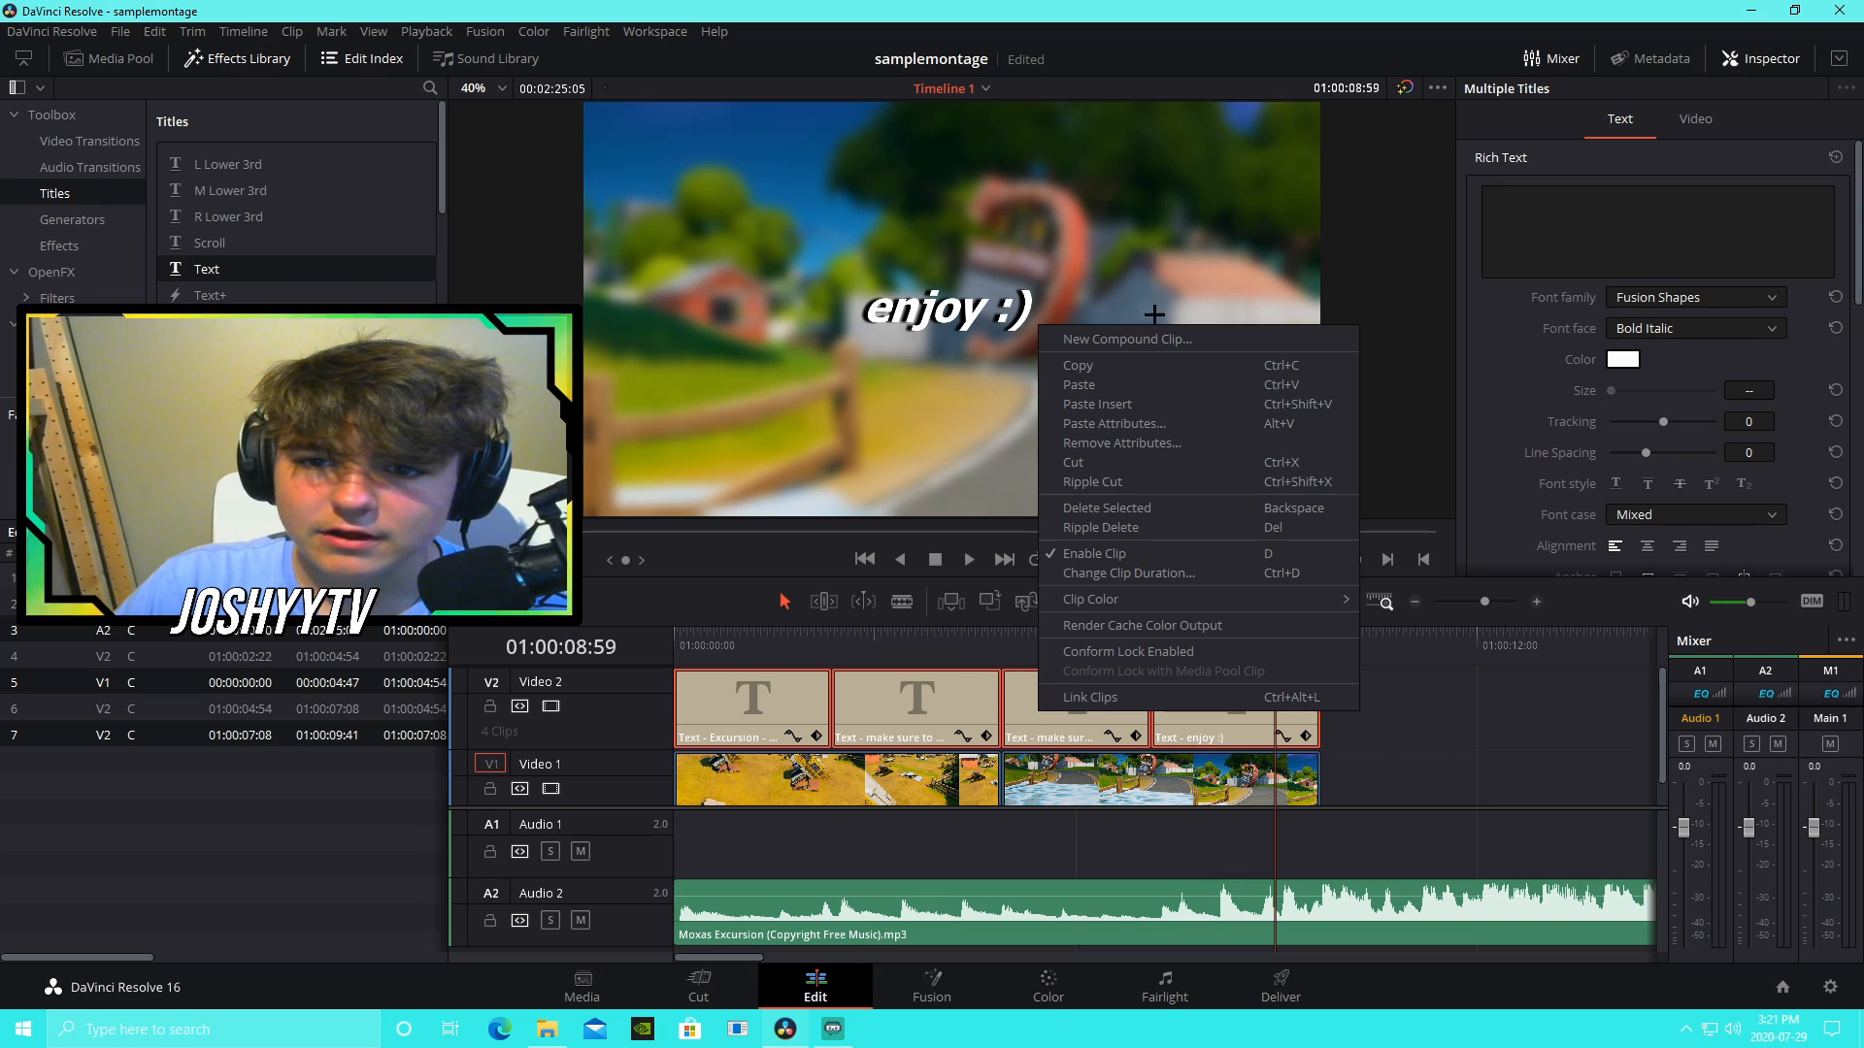
click(1130, 336)
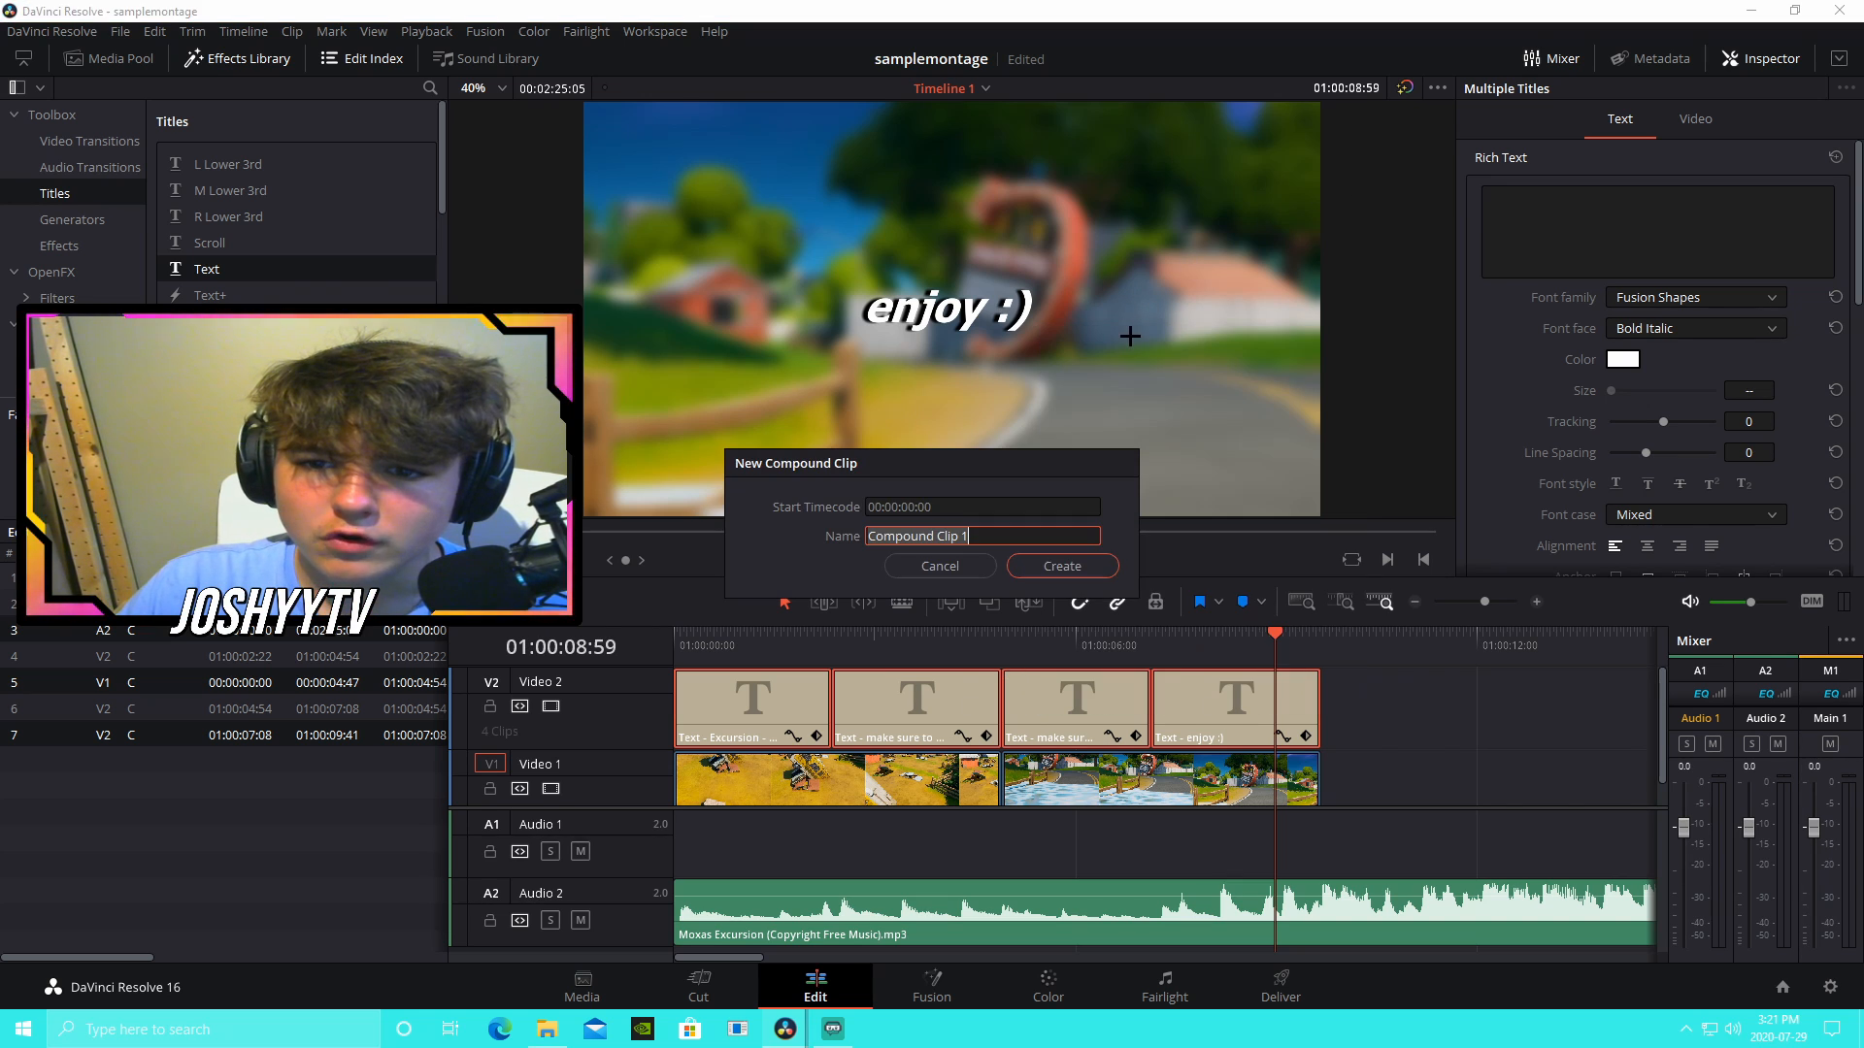
click(1046, 567)
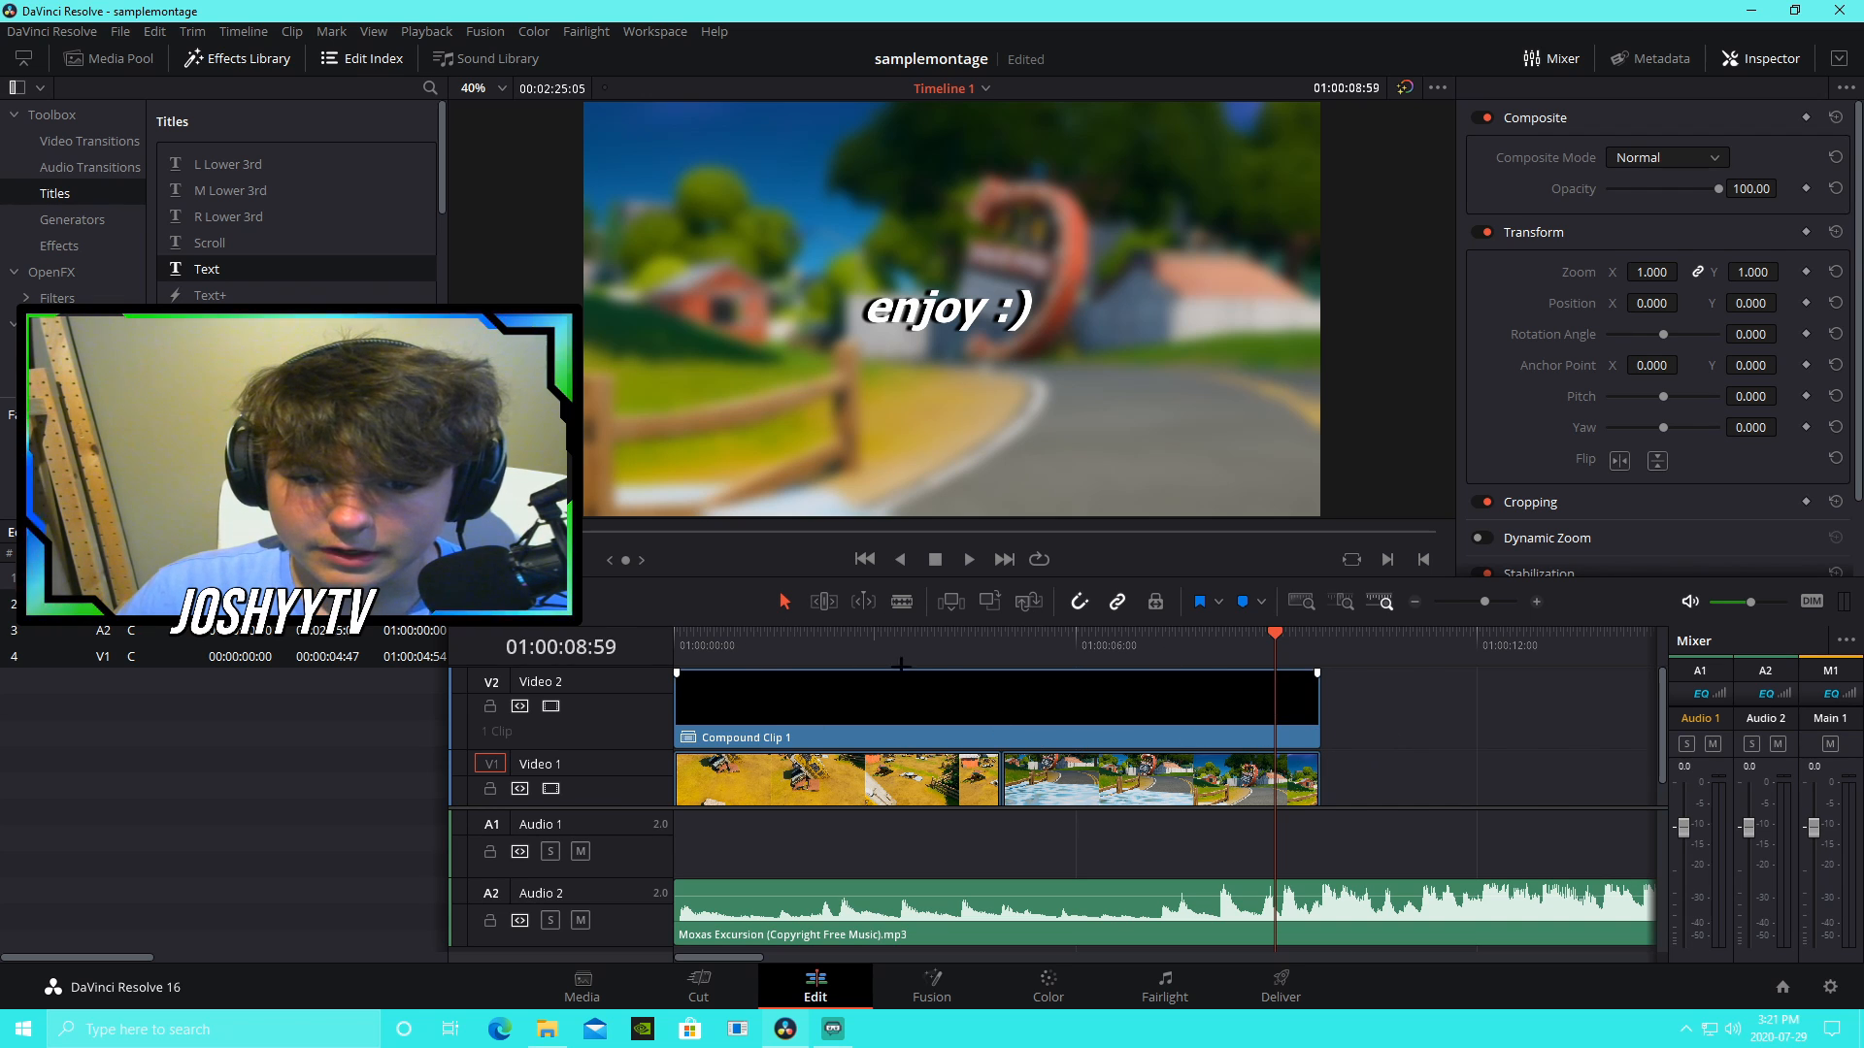
Step: Scrub to the 'make sure to drop a like' title and list the OpenFX effects down to ResolveFX Transform and Warp
drag(741, 638, 854, 636)
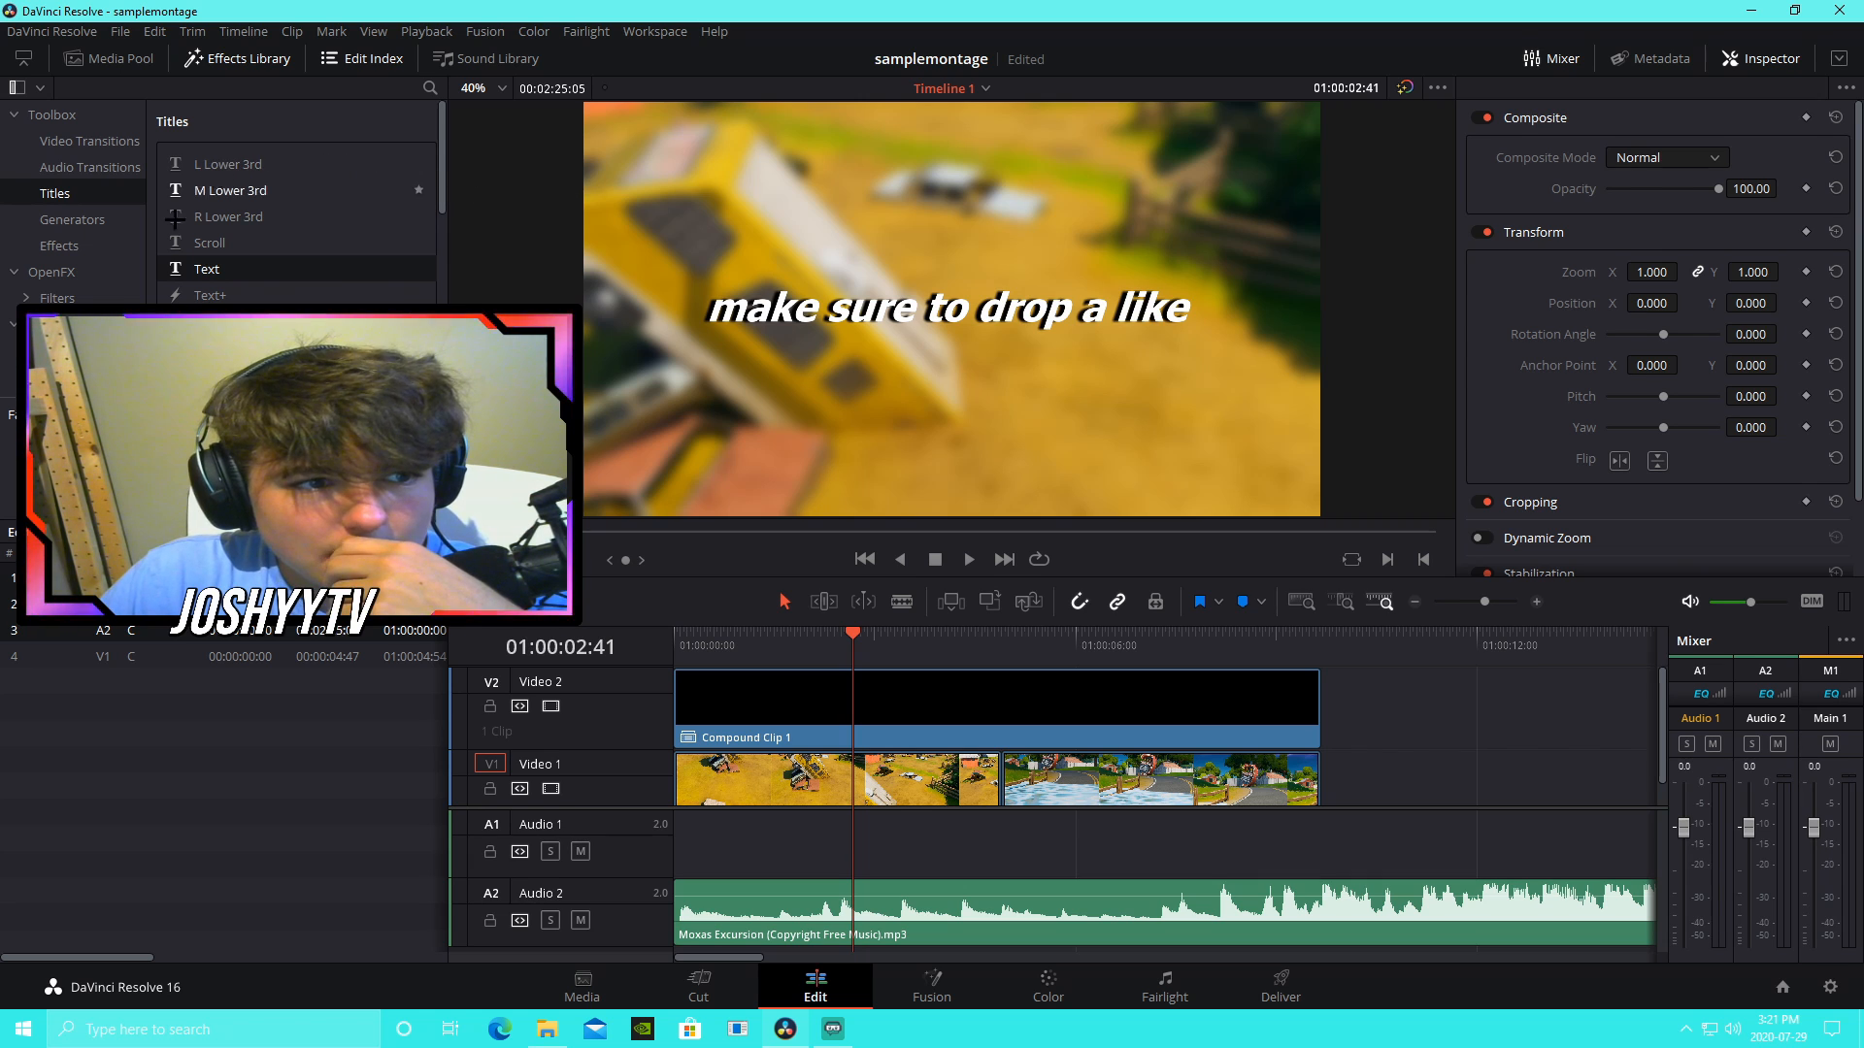
click(66, 273)
scroll(263, 340, down, 14)
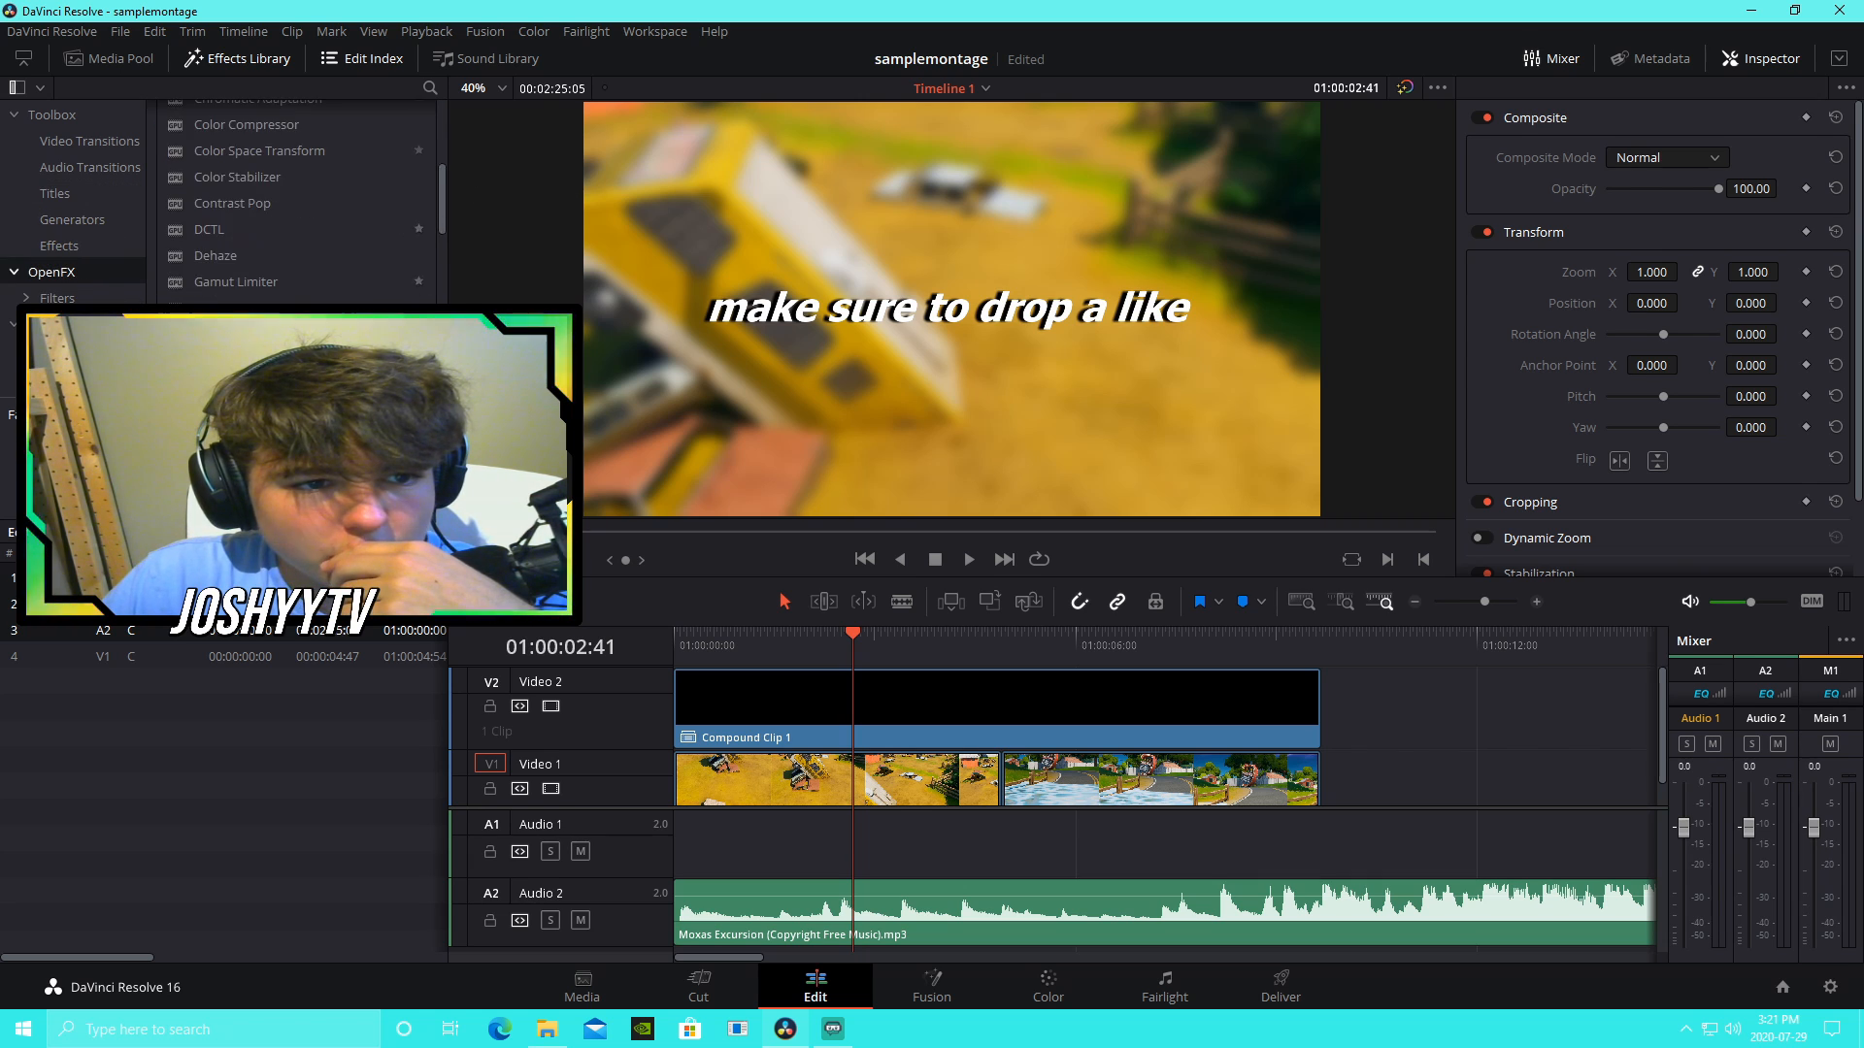
scroll(291, 243, down, 8)
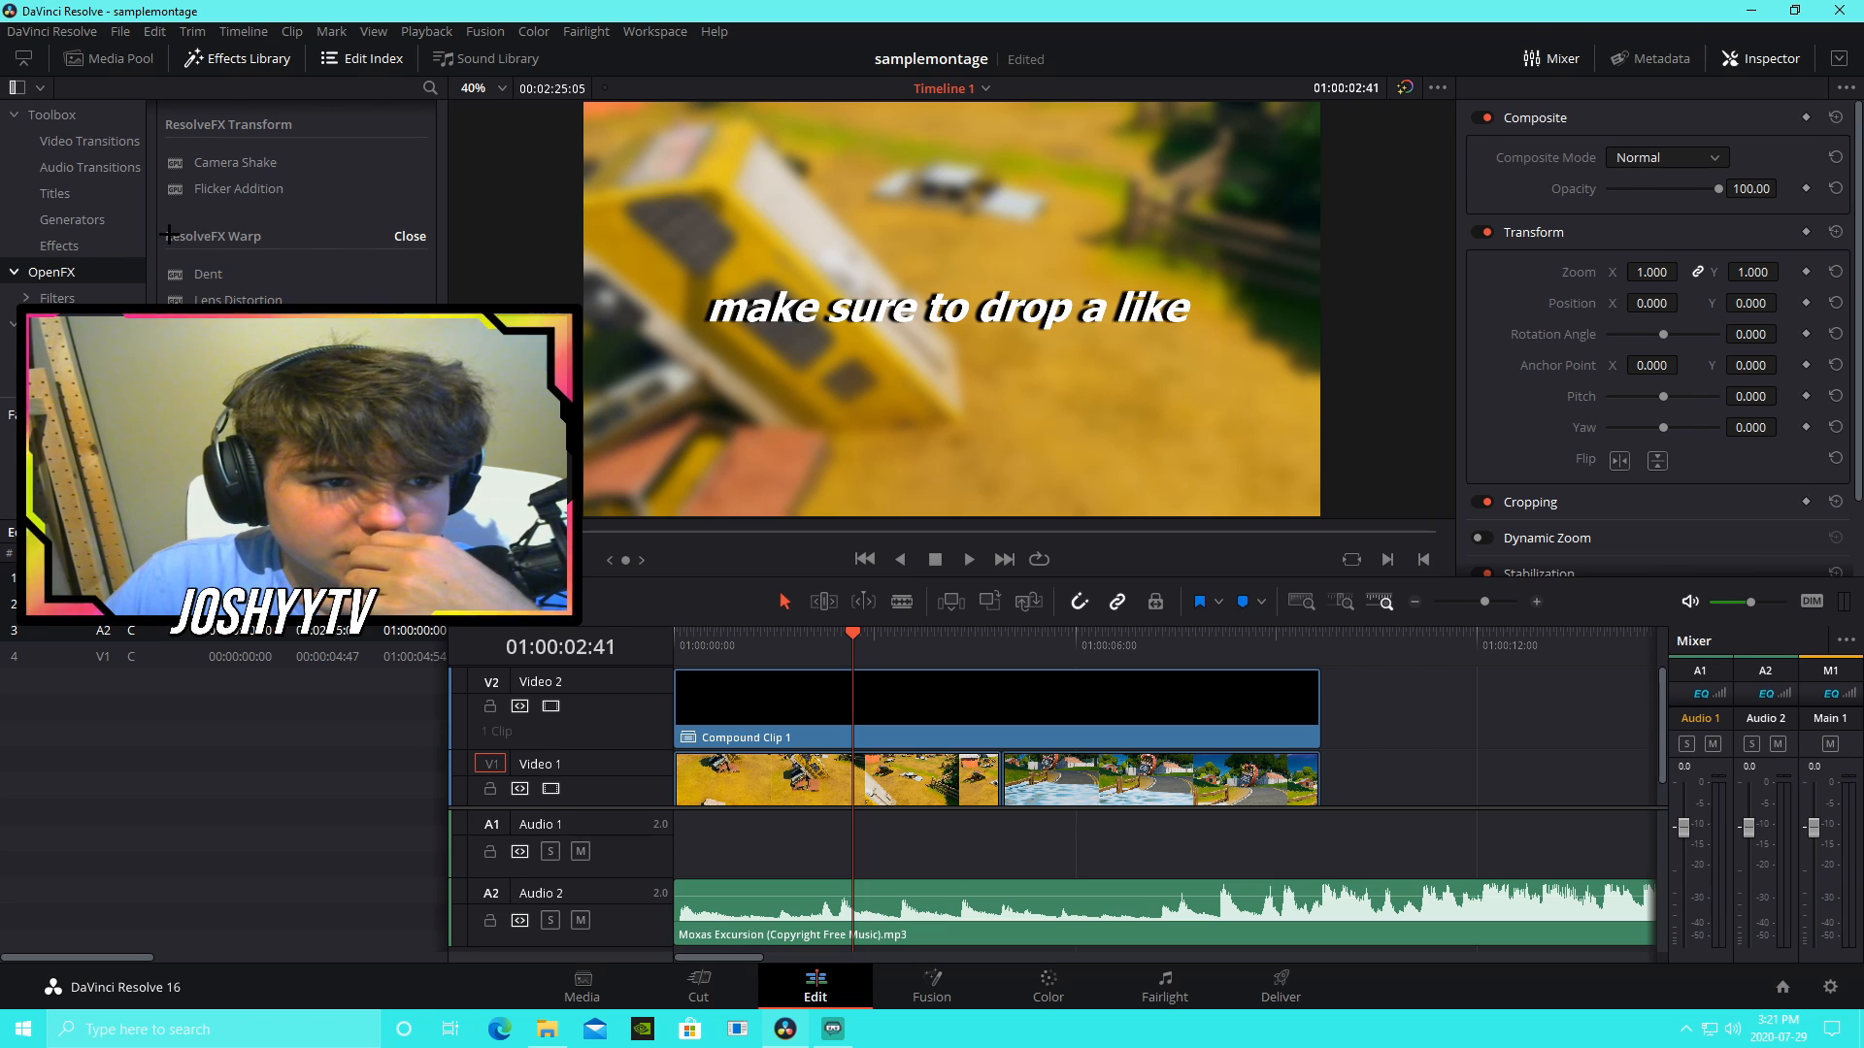
Step: Apply Waviness to Compound Clip 1 with Horizontal type, strength 7.2 and speed 0.070
drag(622, 534, 953, 695)
click(997, 743)
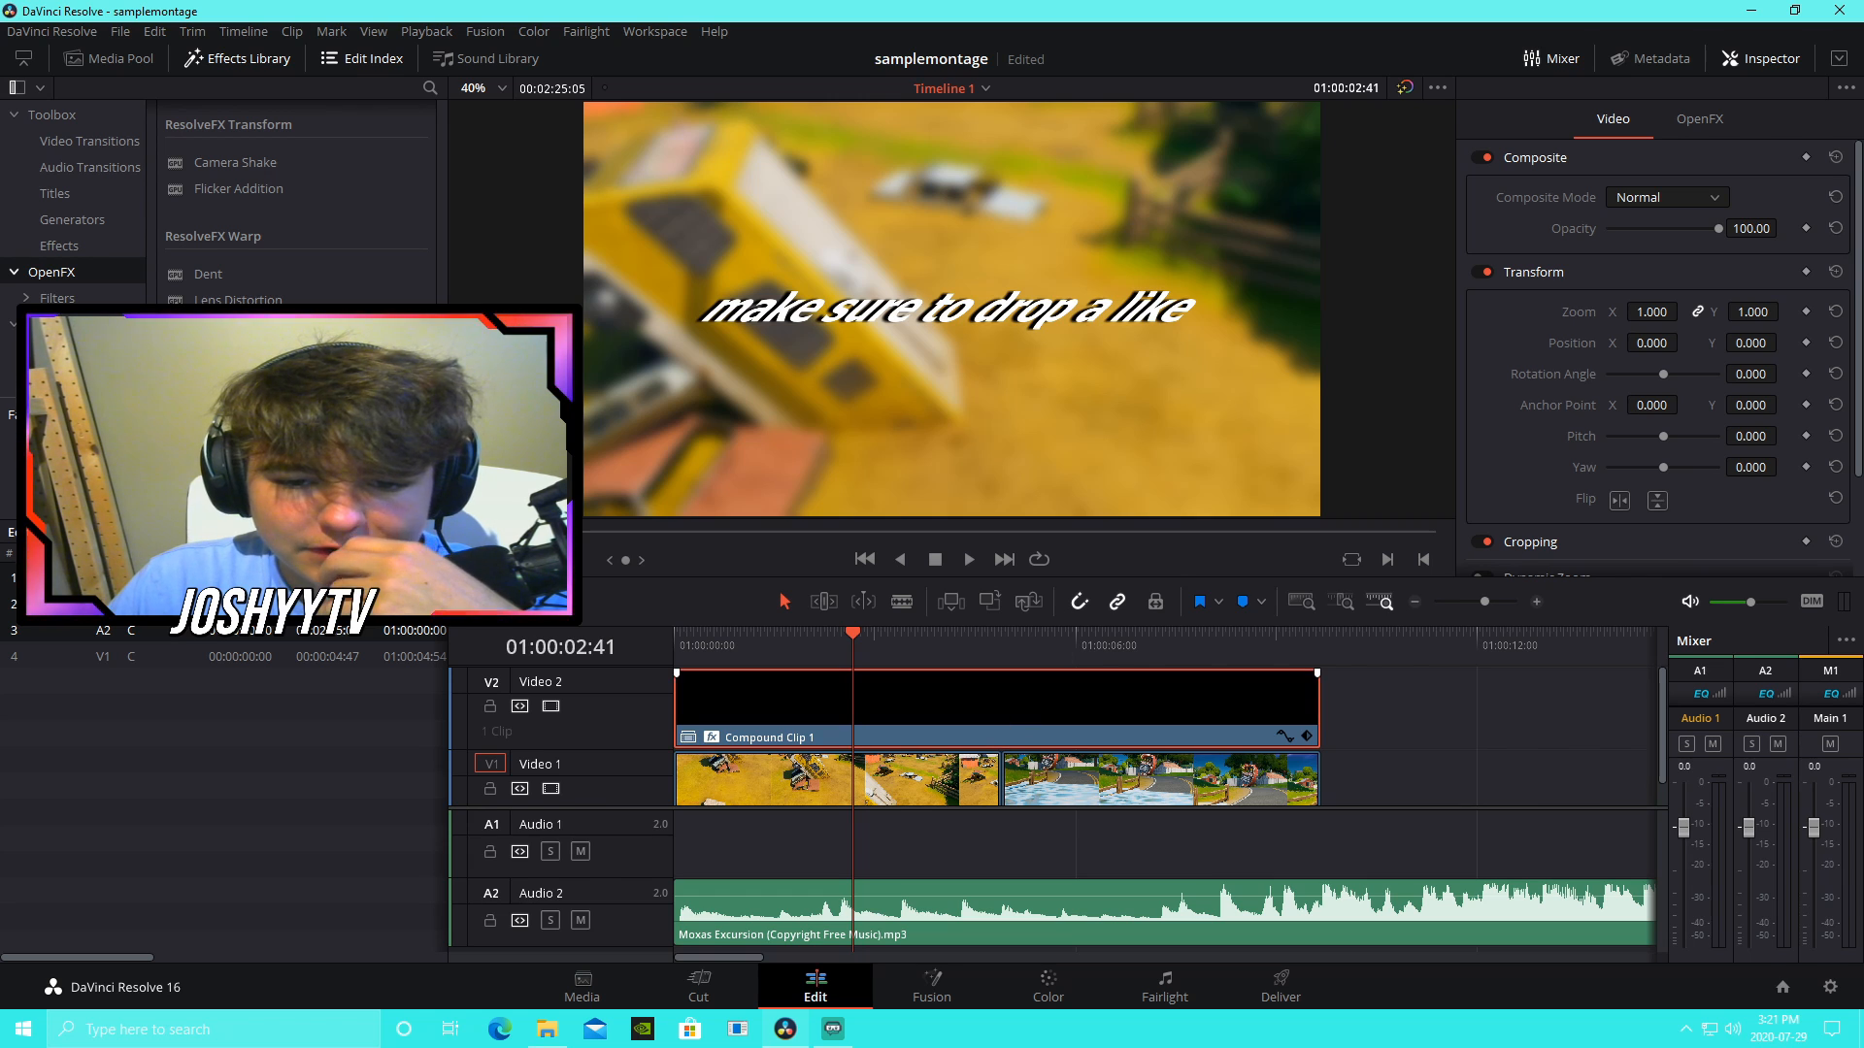
click(1704, 118)
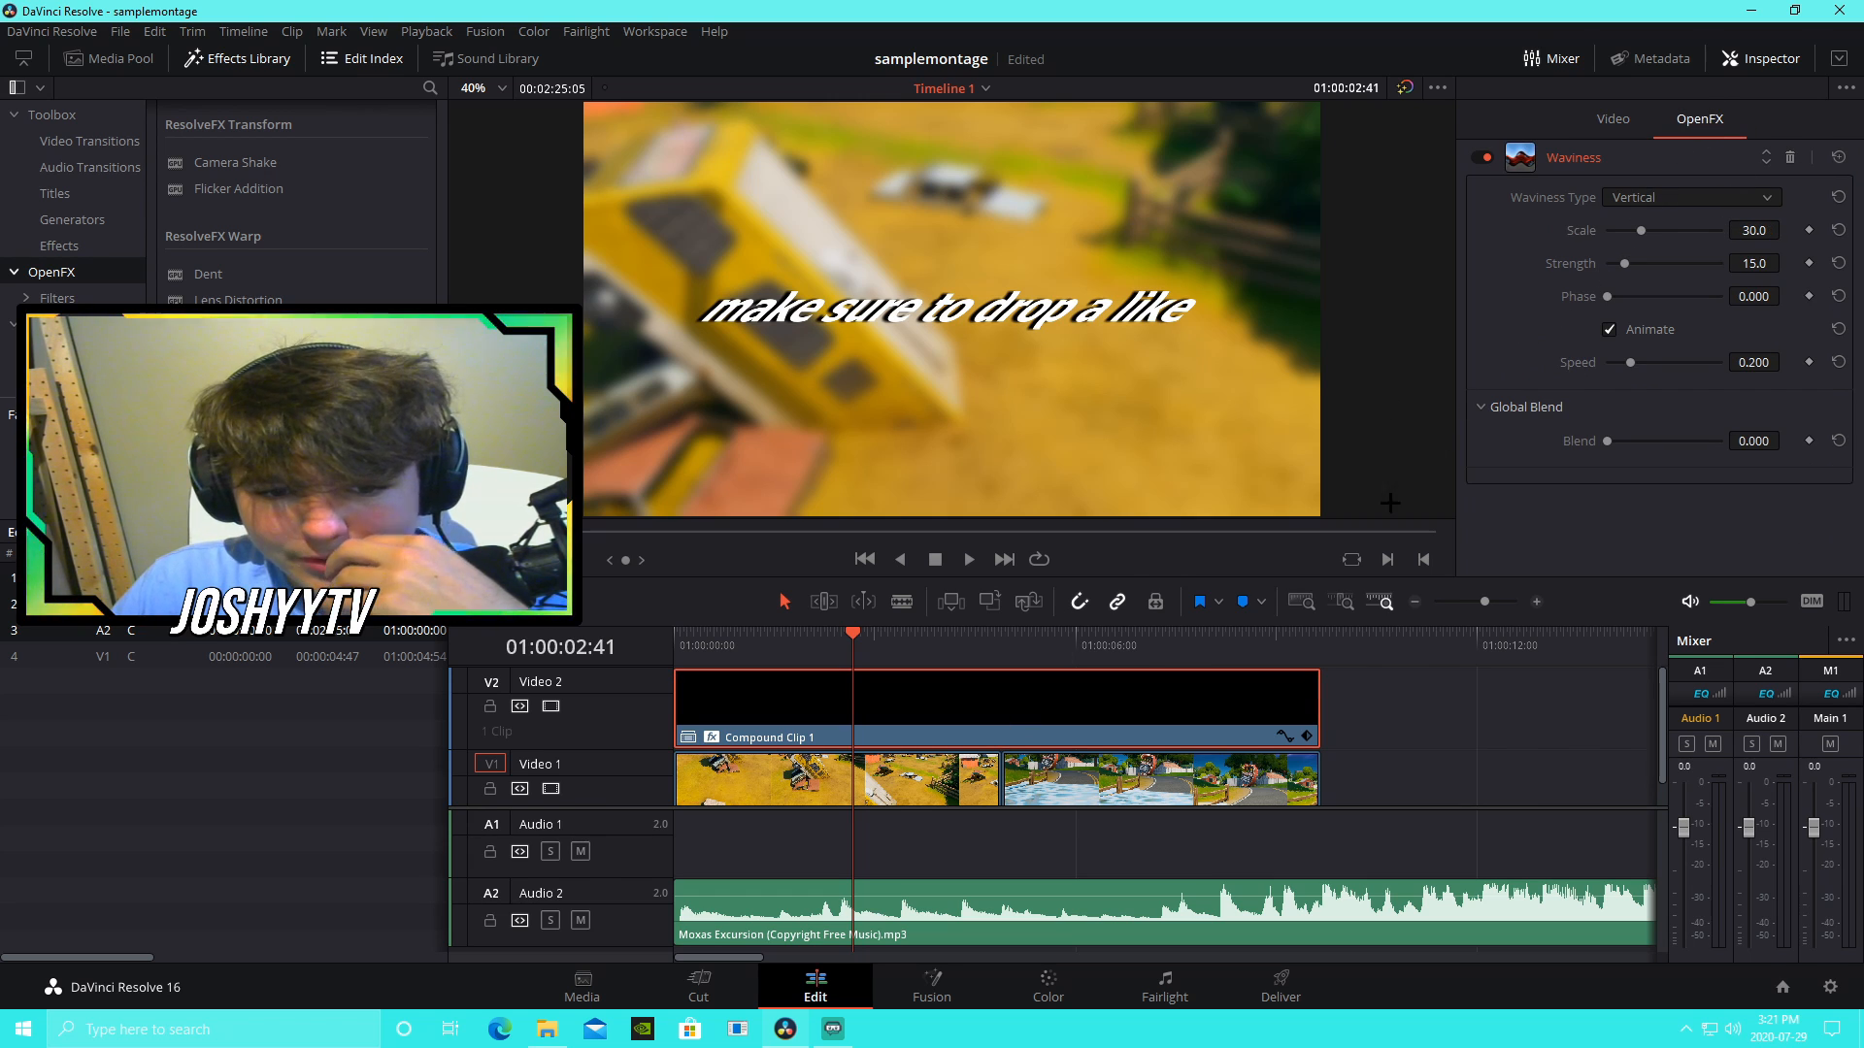
click(1681, 193)
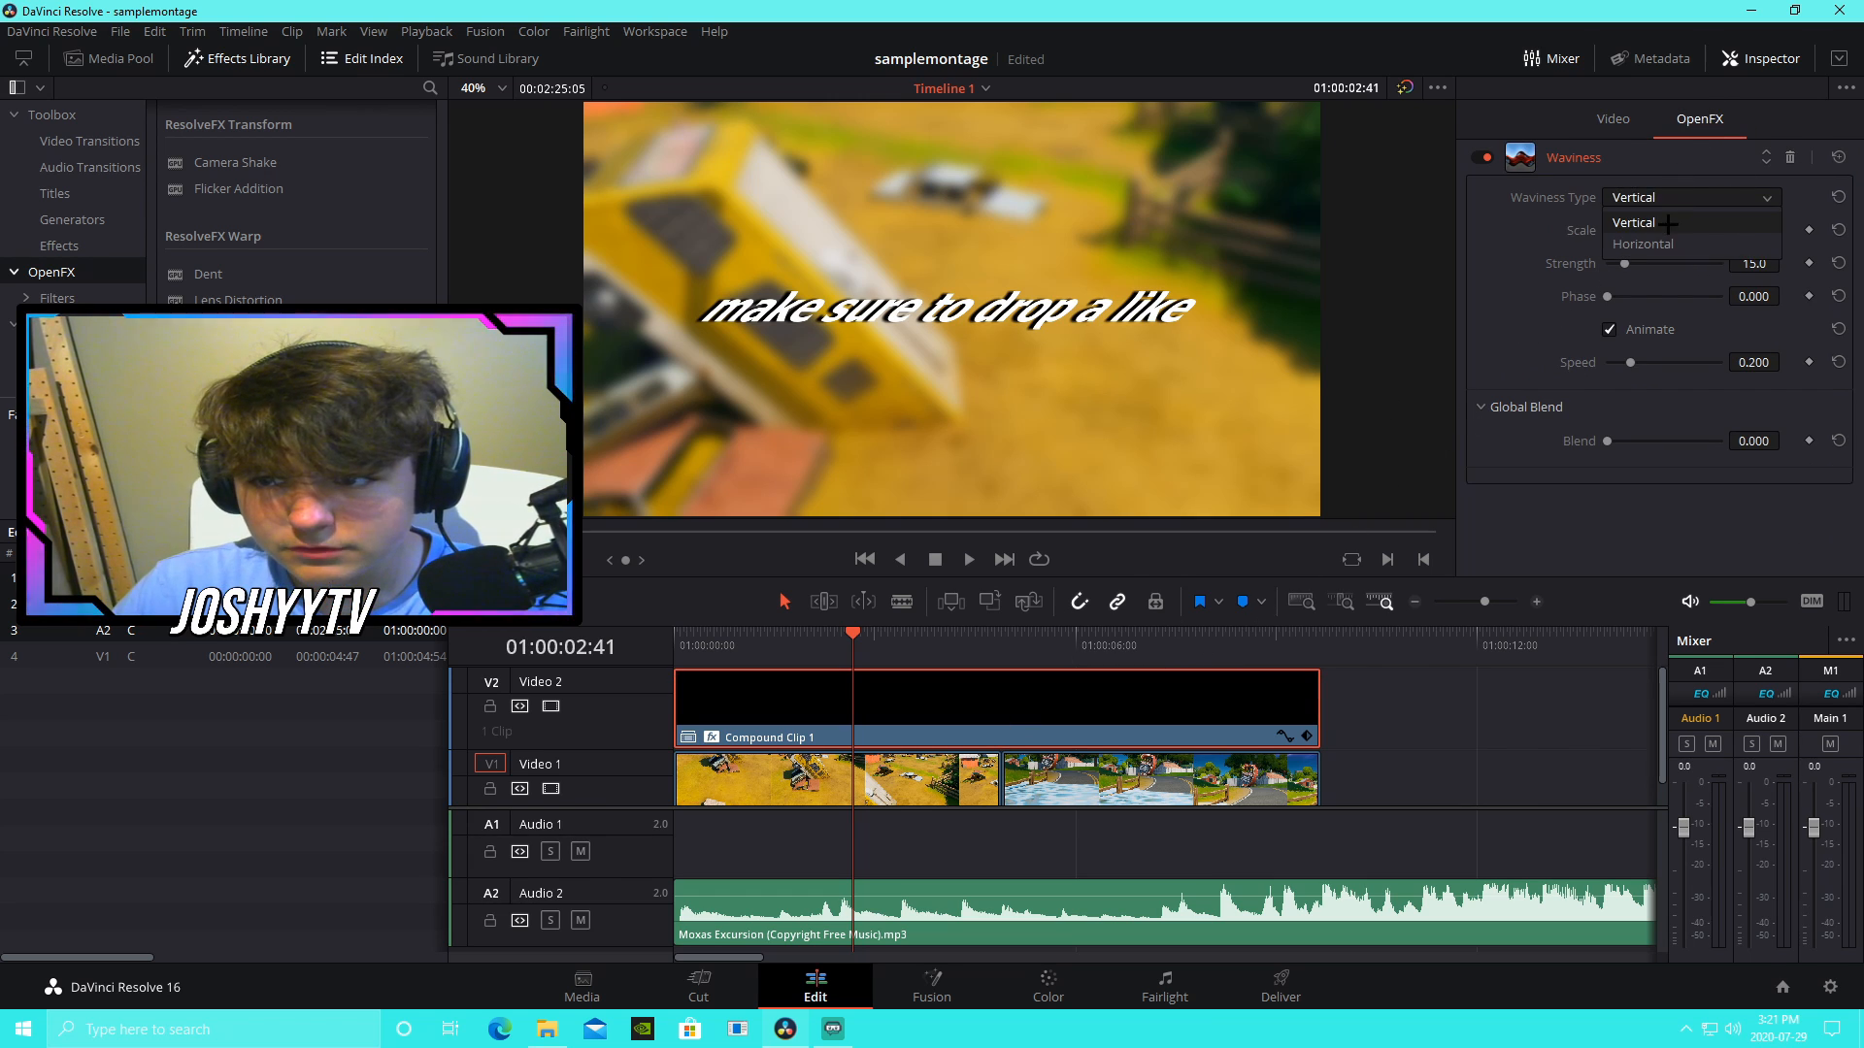
click(1657, 244)
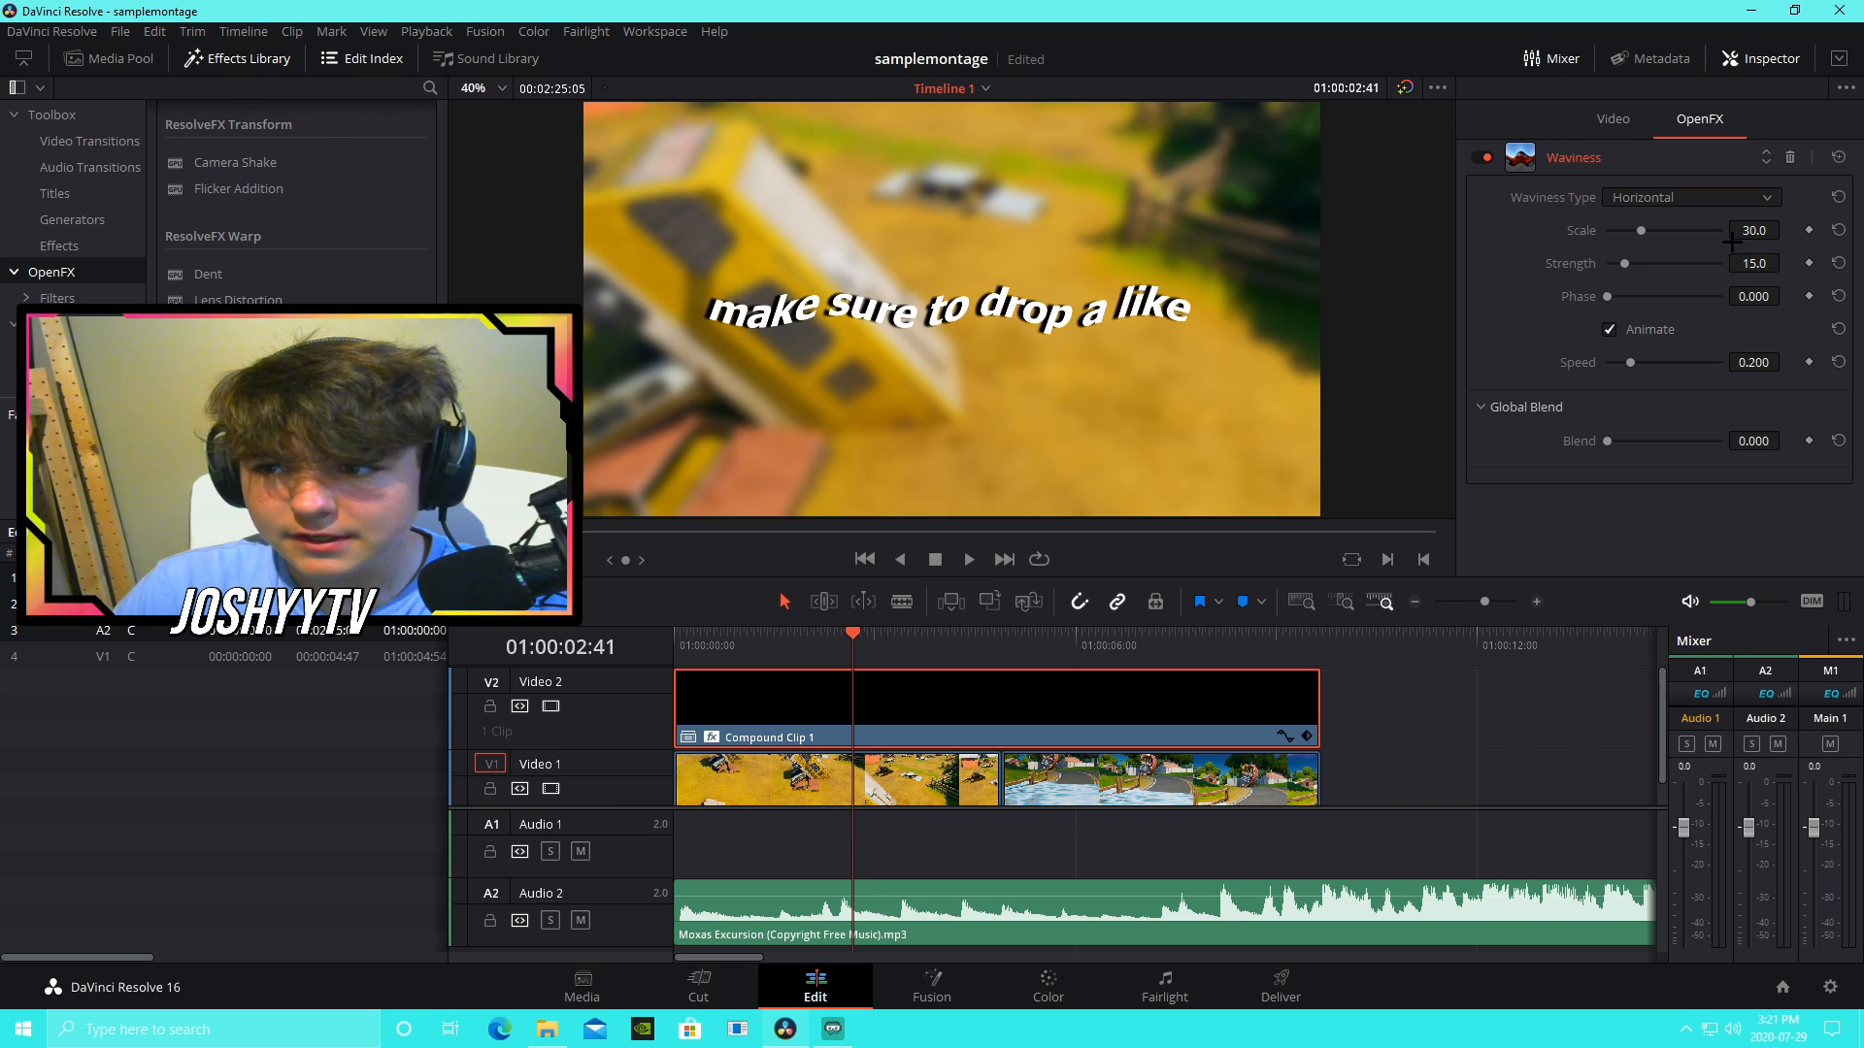
click(1755, 262)
text(7)
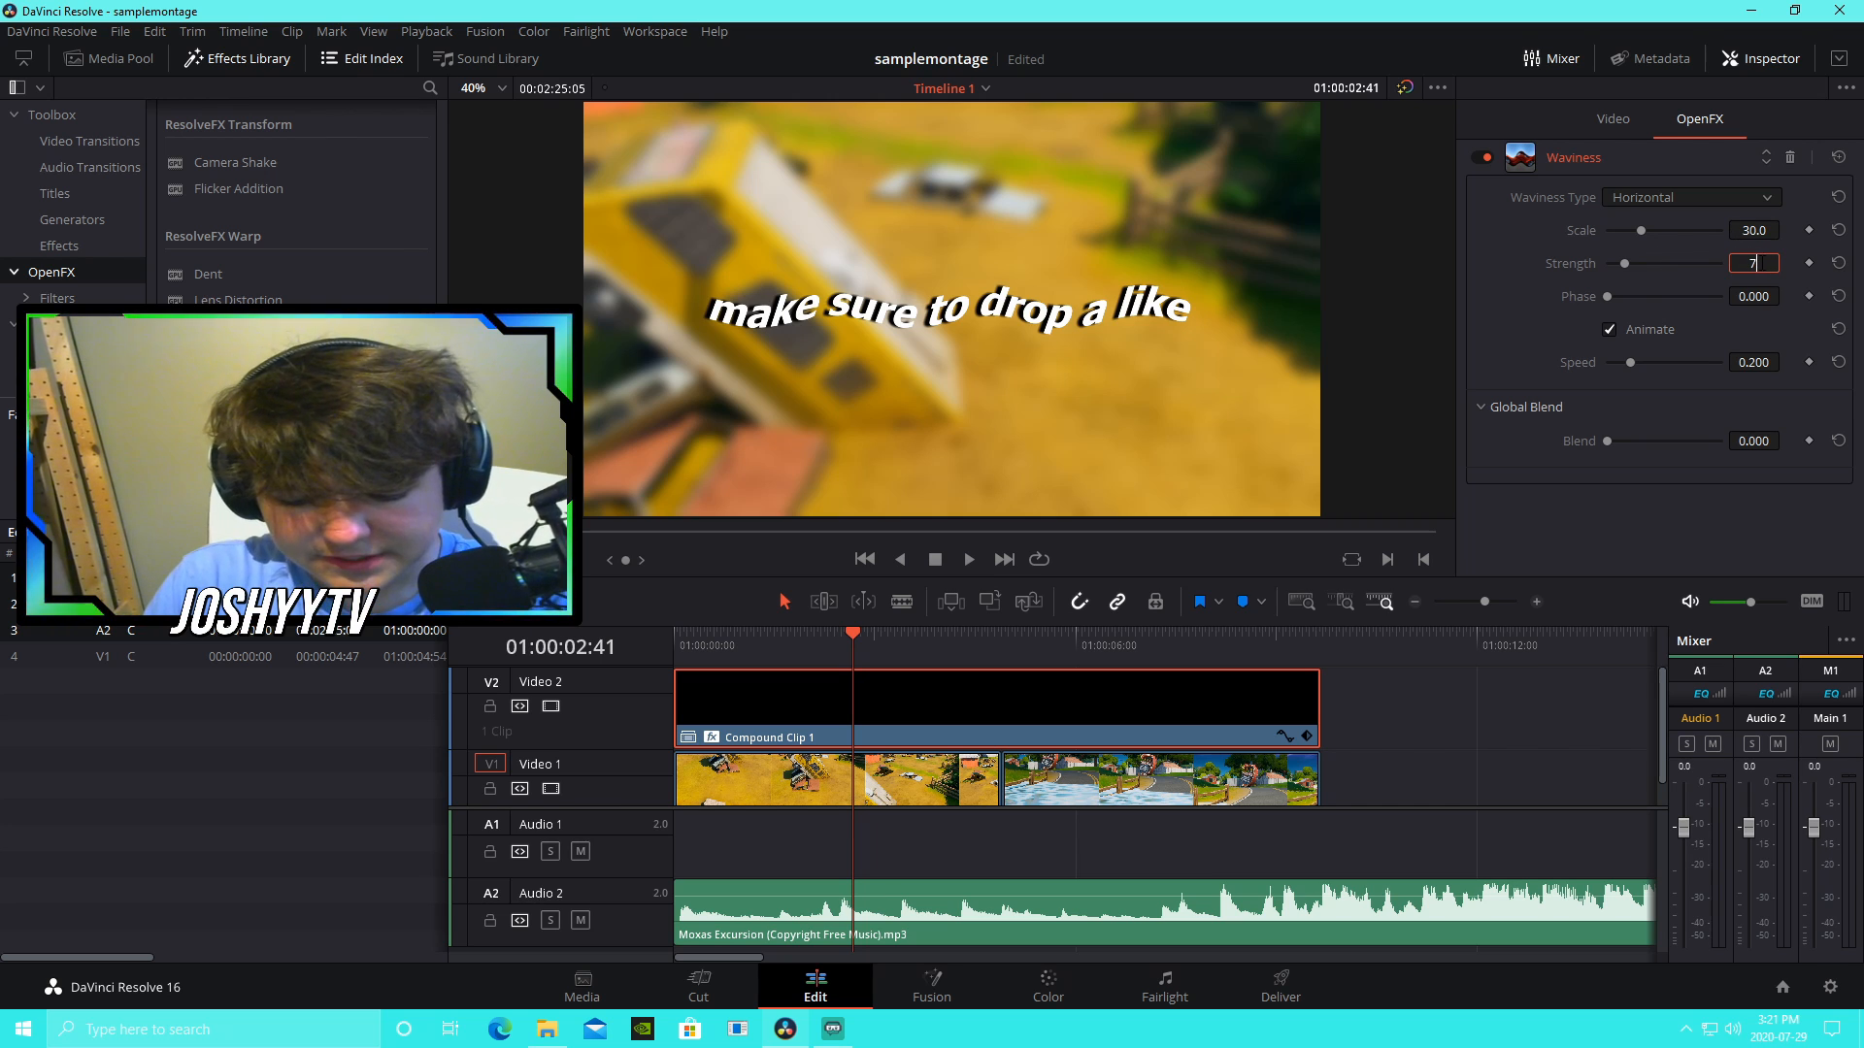
text(.2)
key(Return)
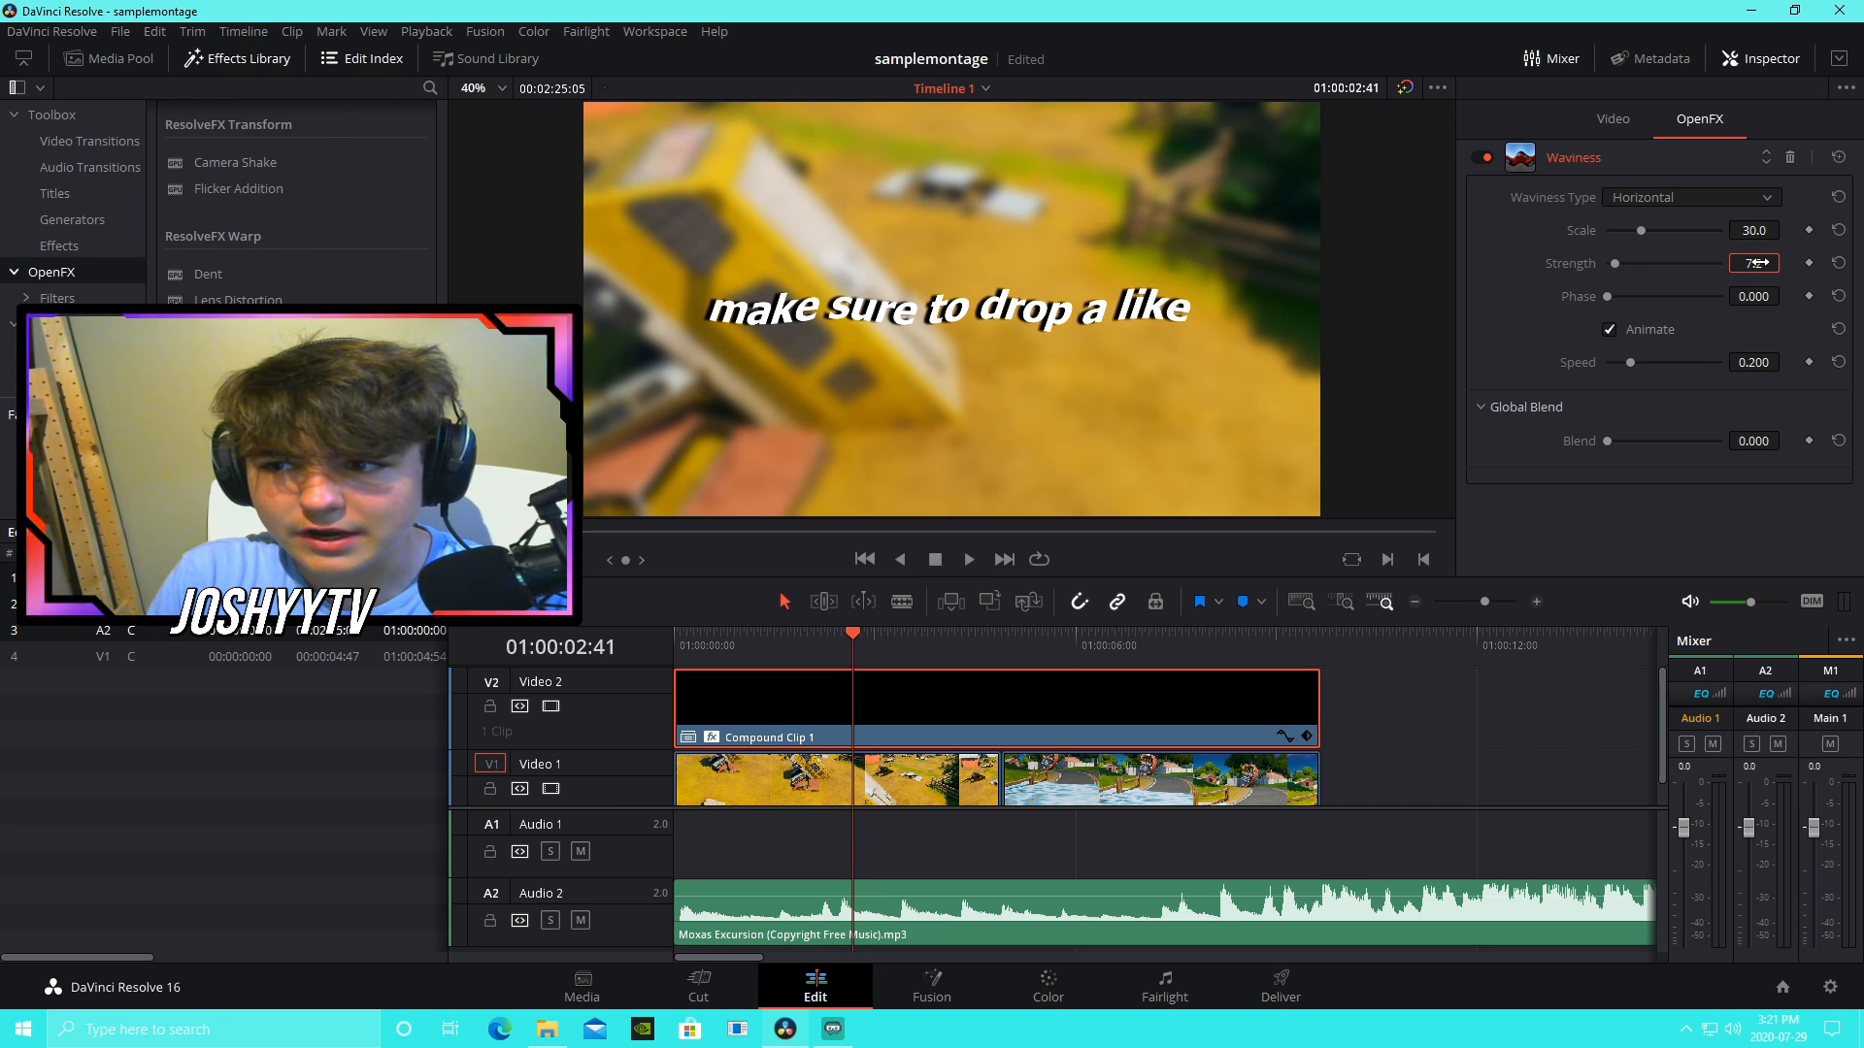
click(1759, 362)
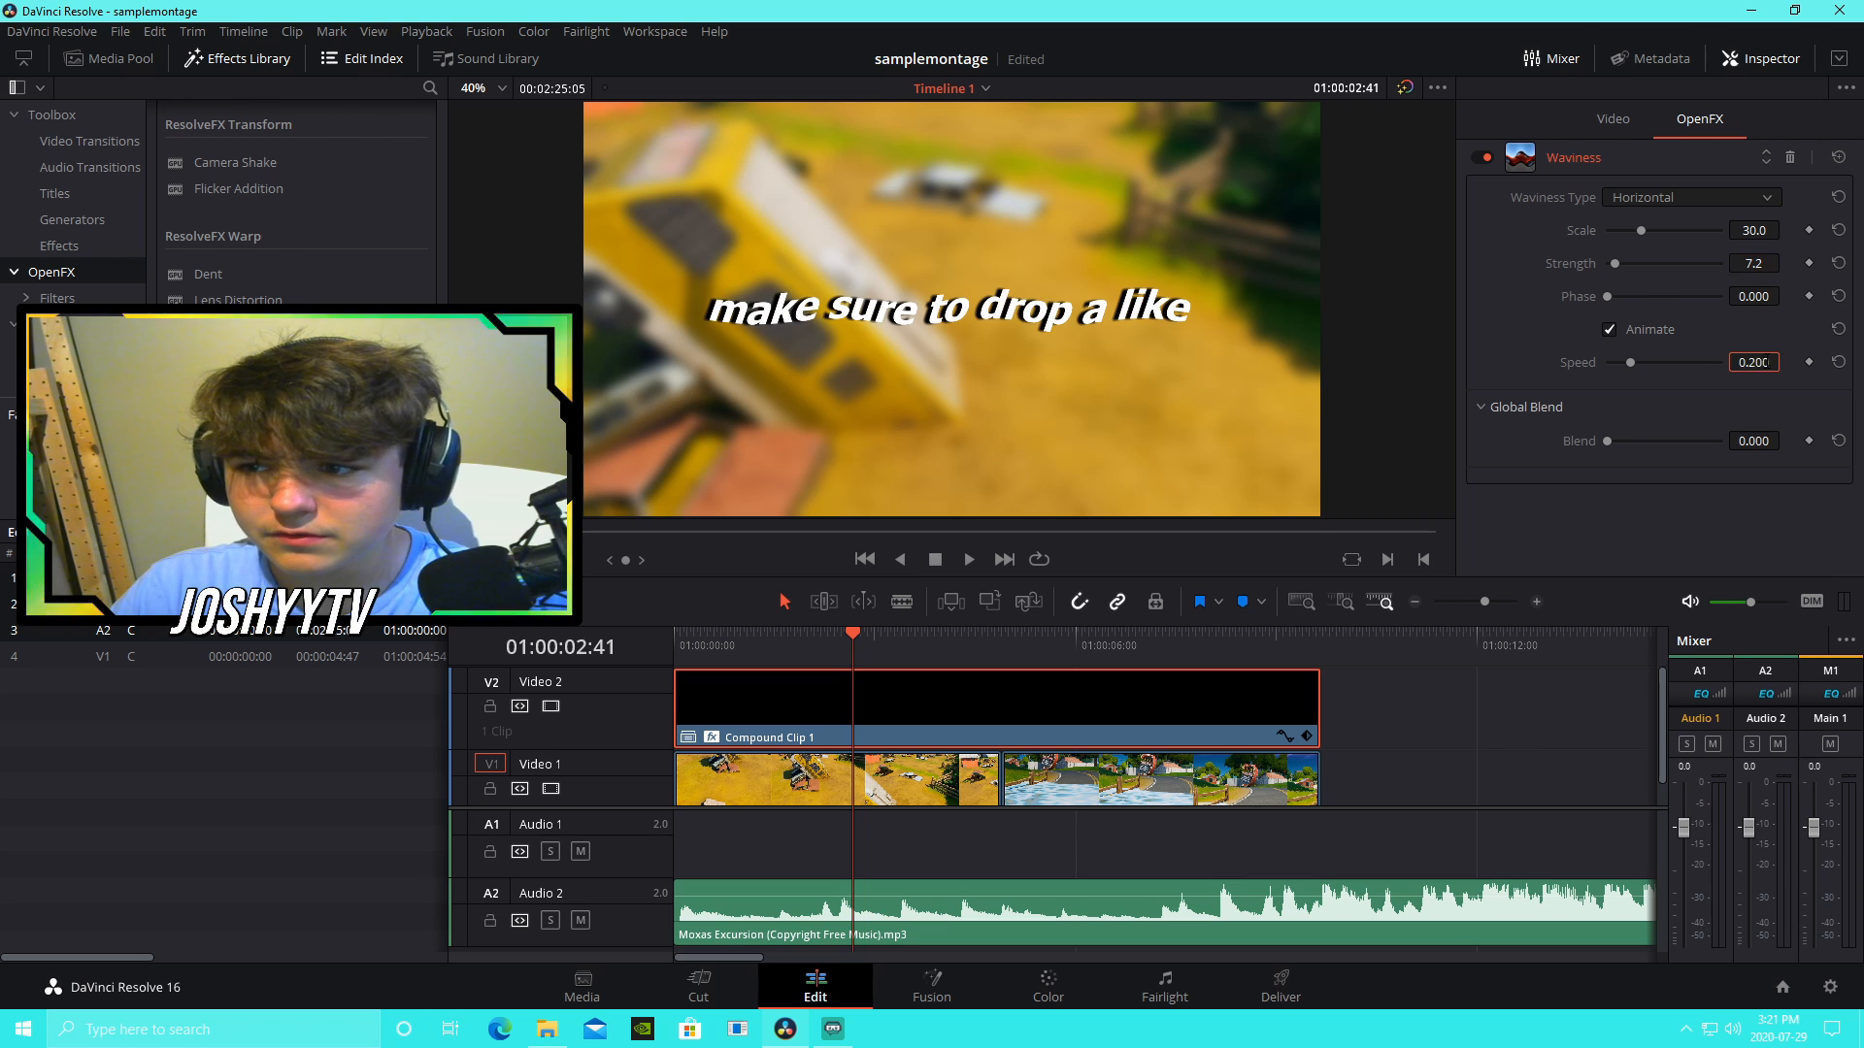
text(.07)
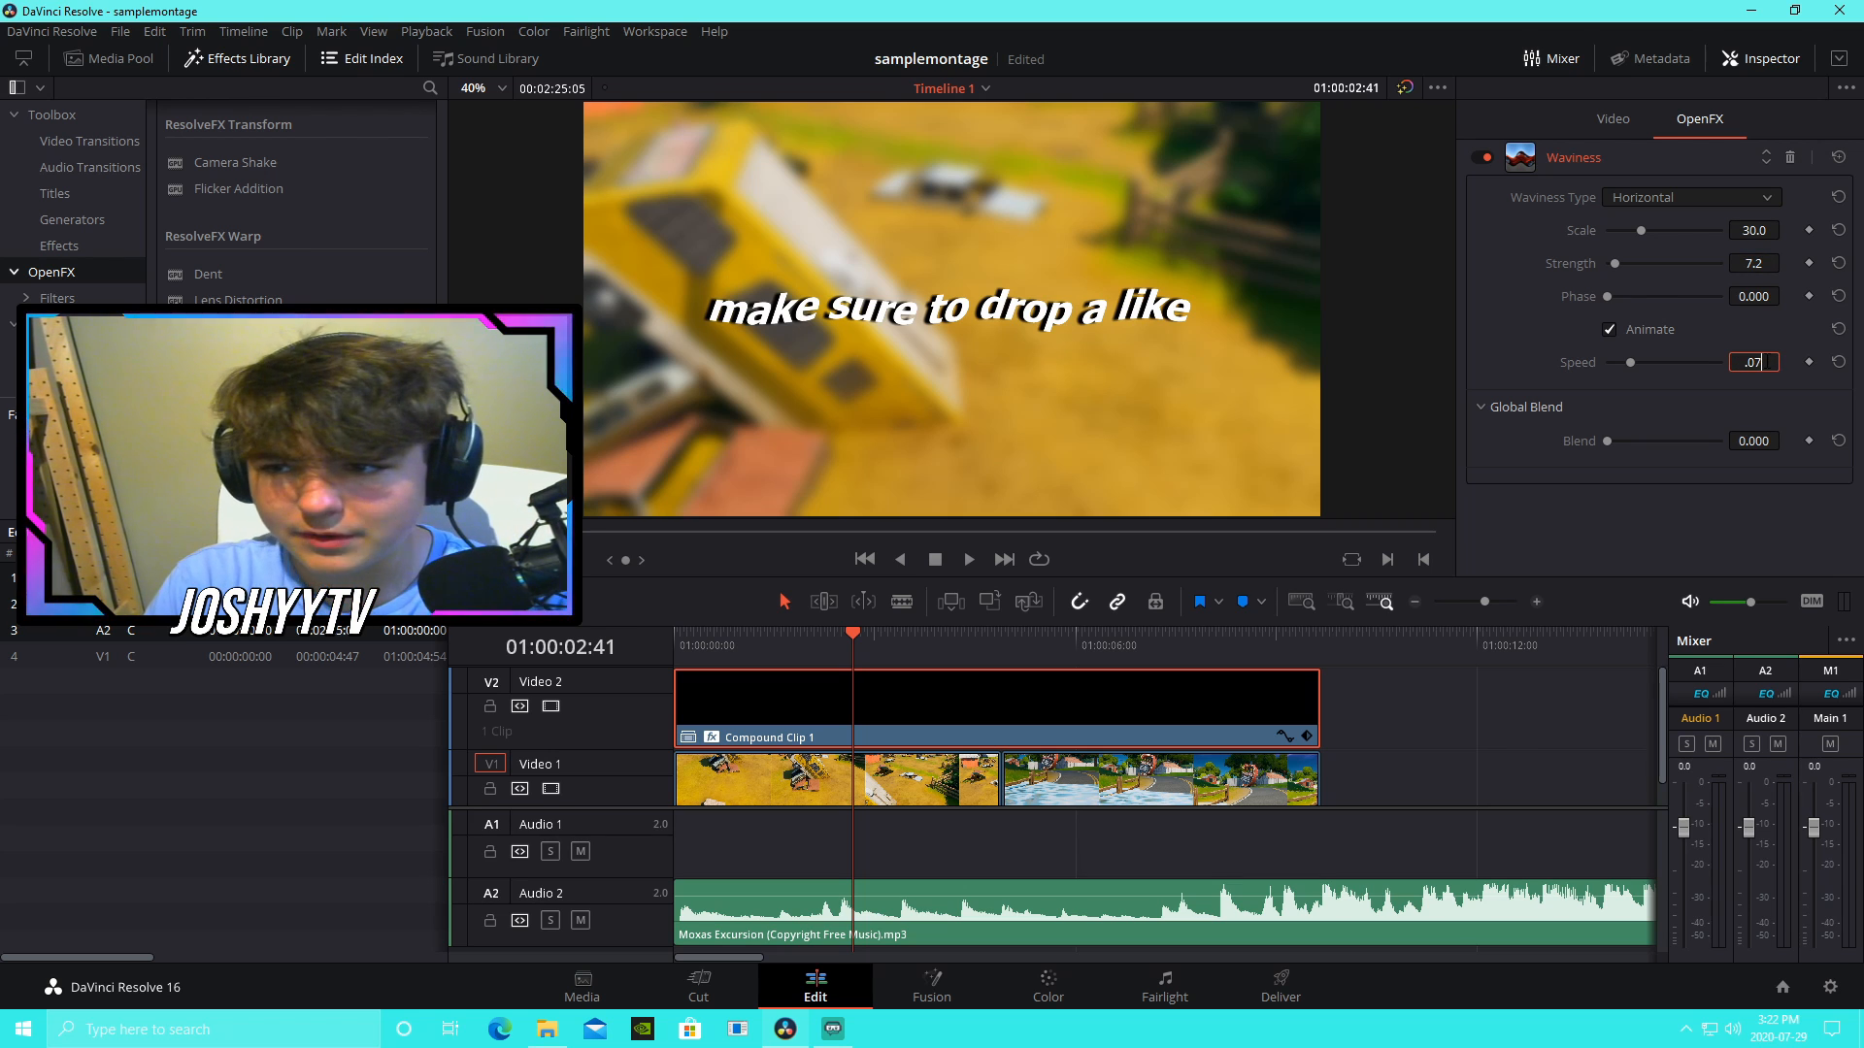
key(Return)
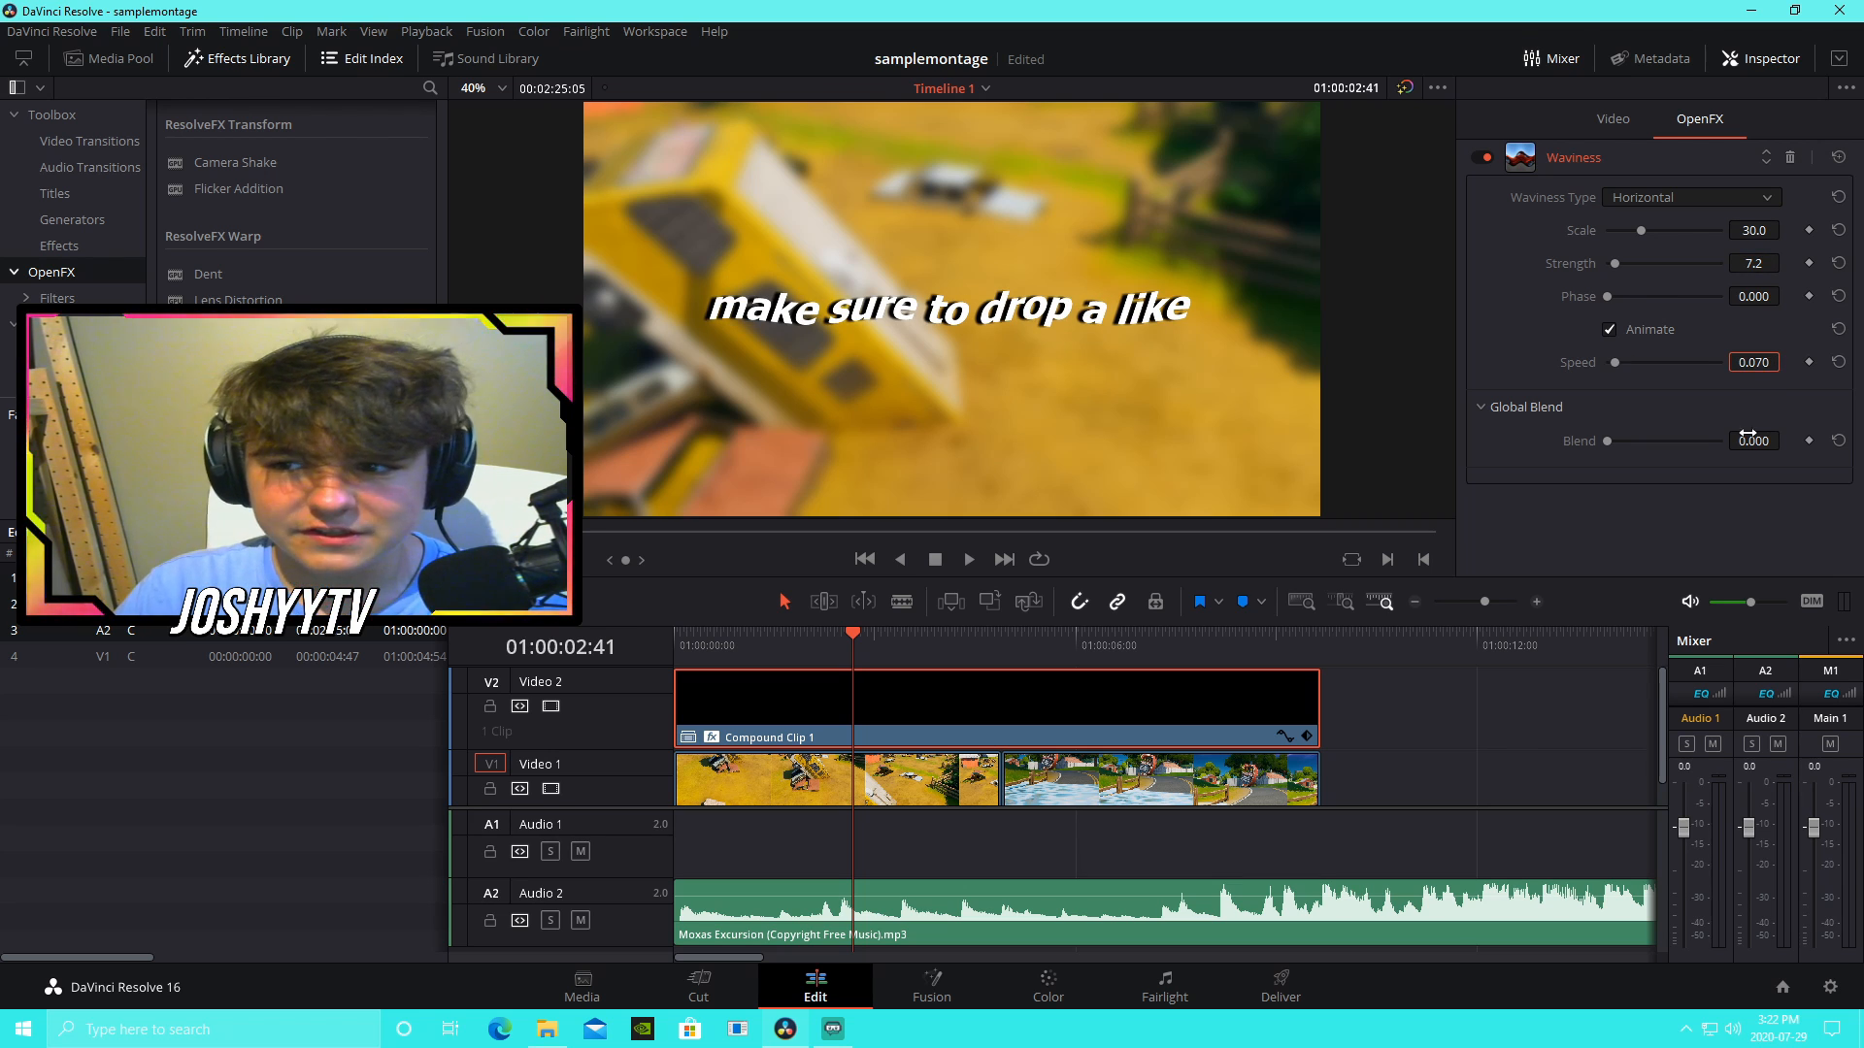
Step: Play the montage, lower the Waviness speed to 0.060 and recheck, then open the Fortnite footage folder
drag(712, 645, 668, 637)
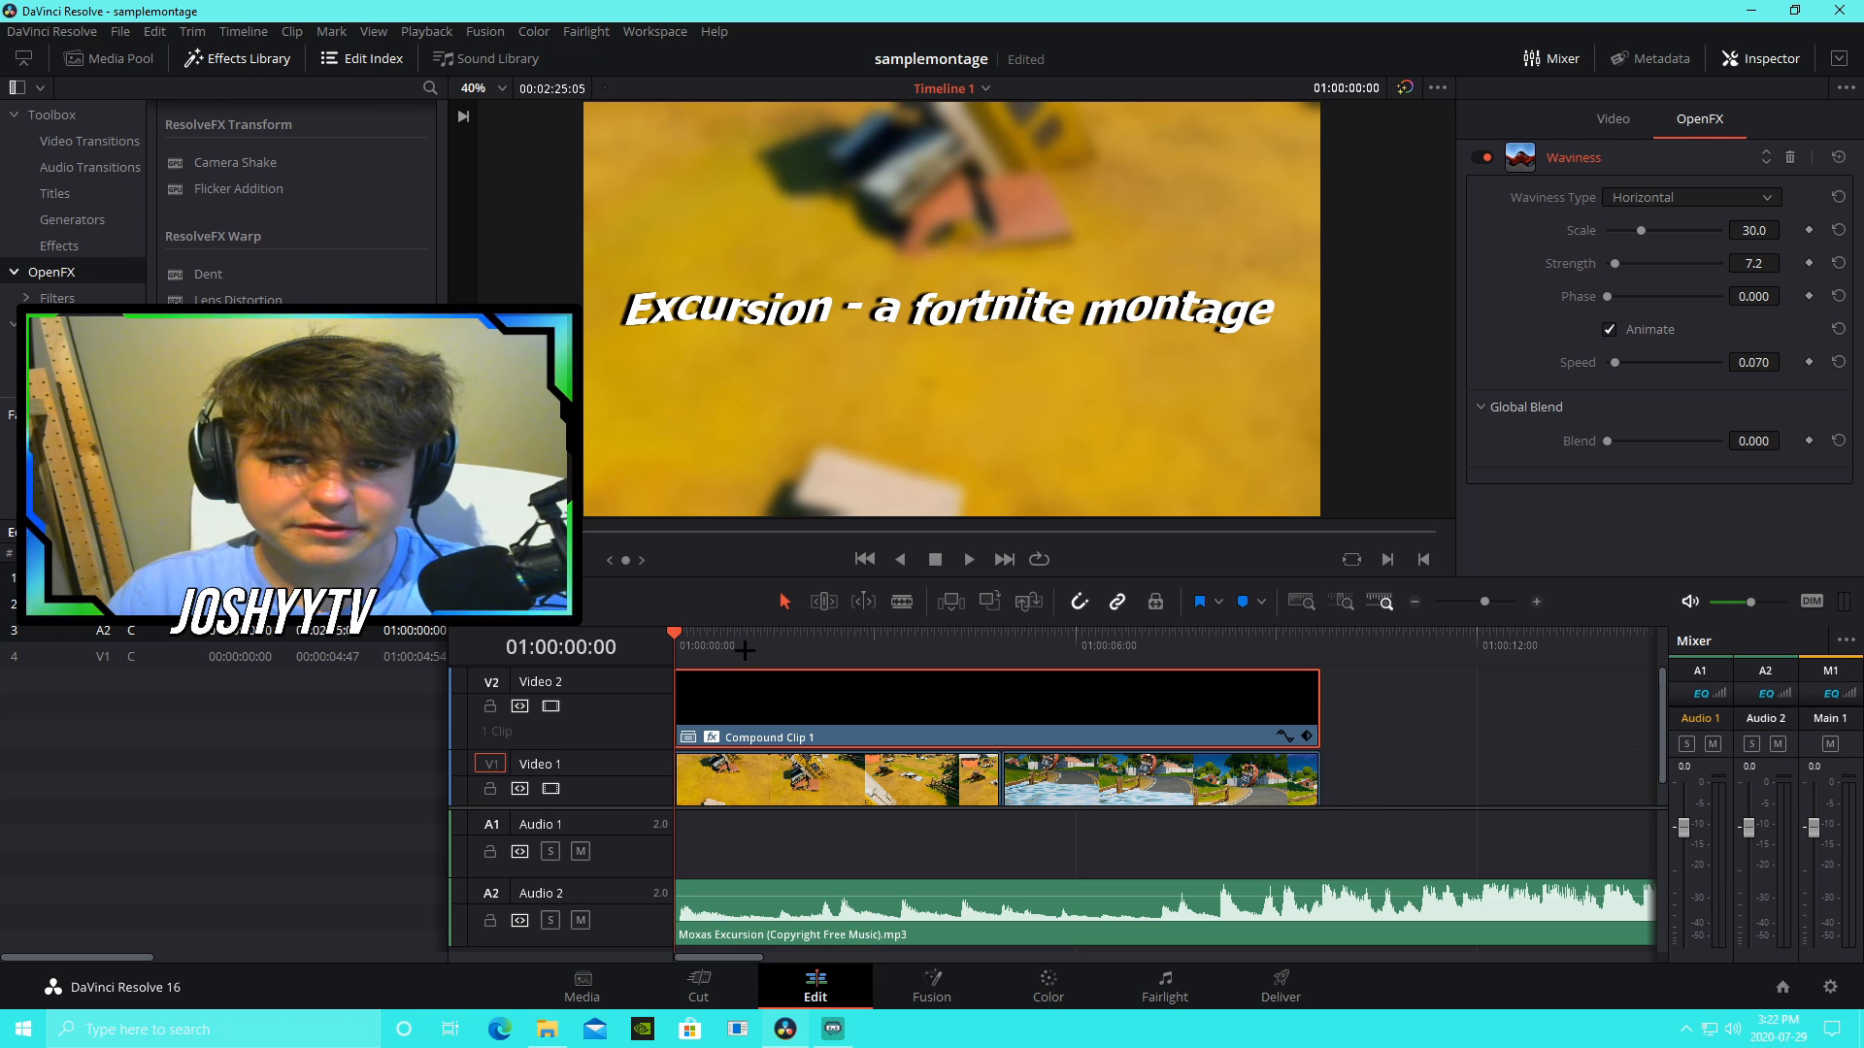
key(space)
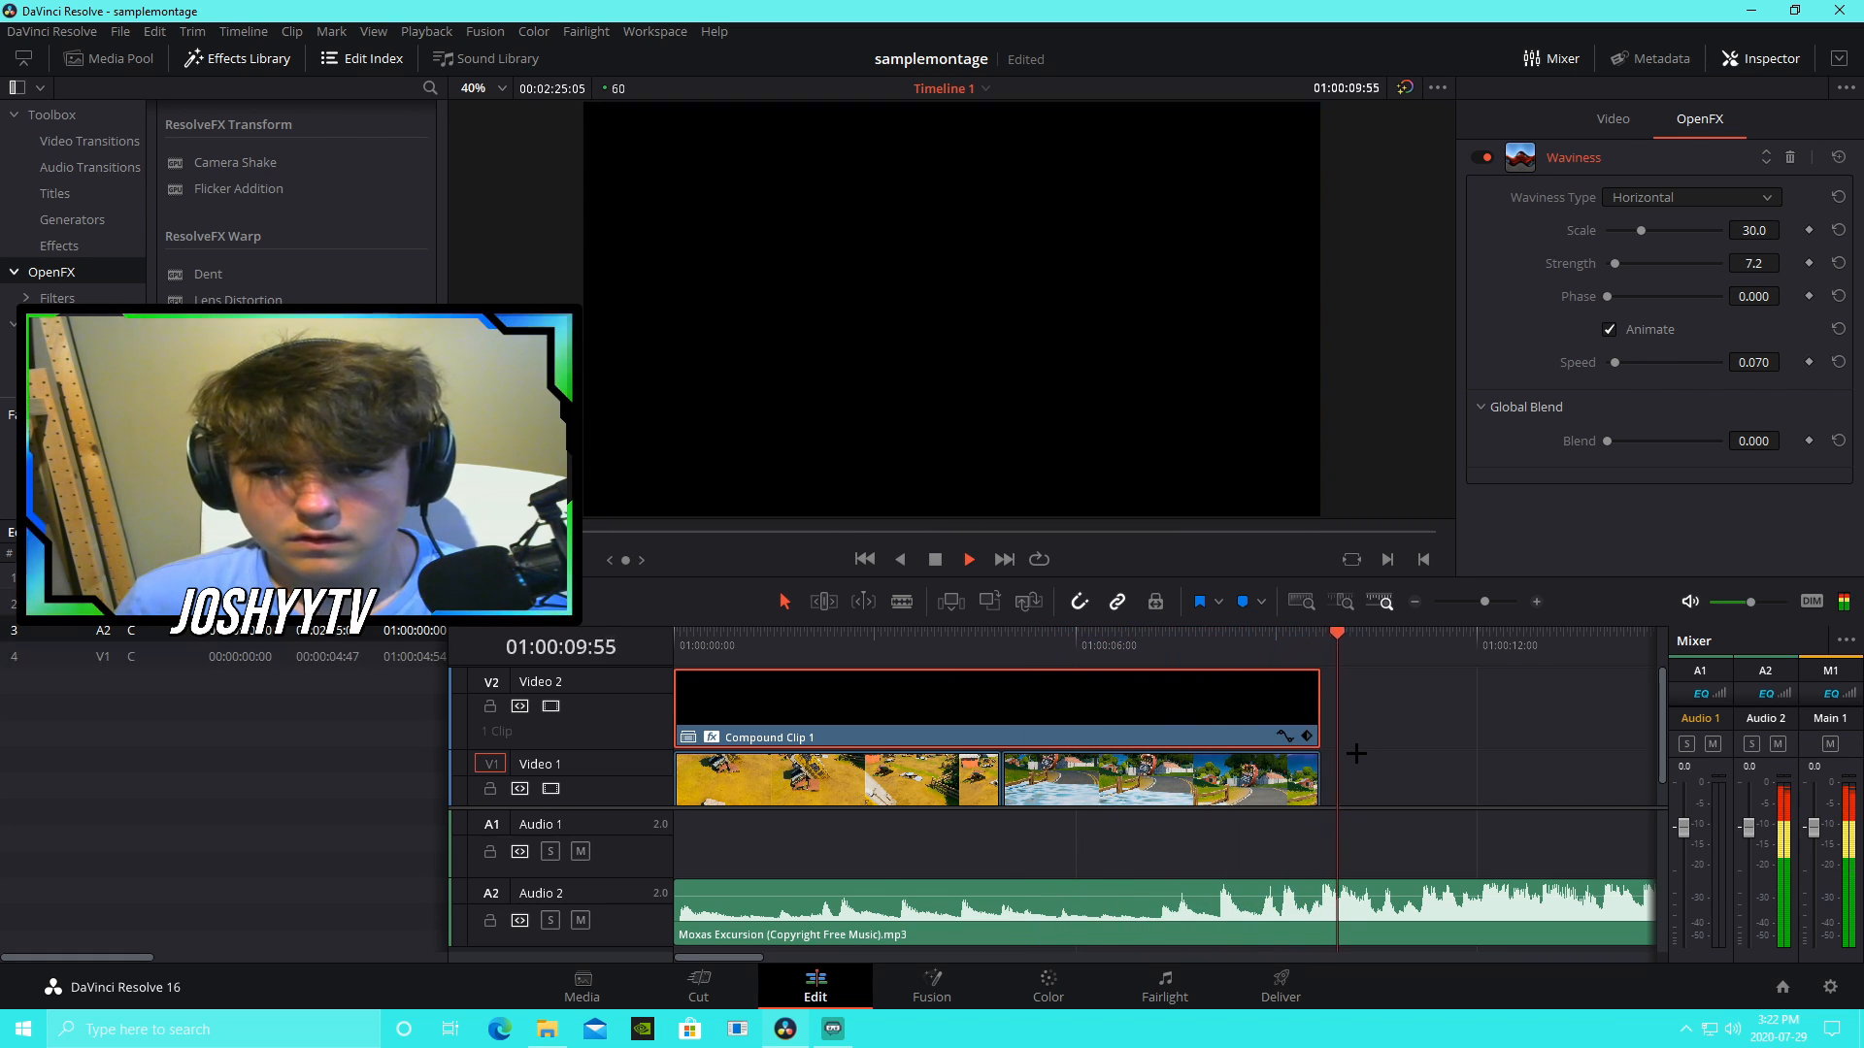
click(968, 564)
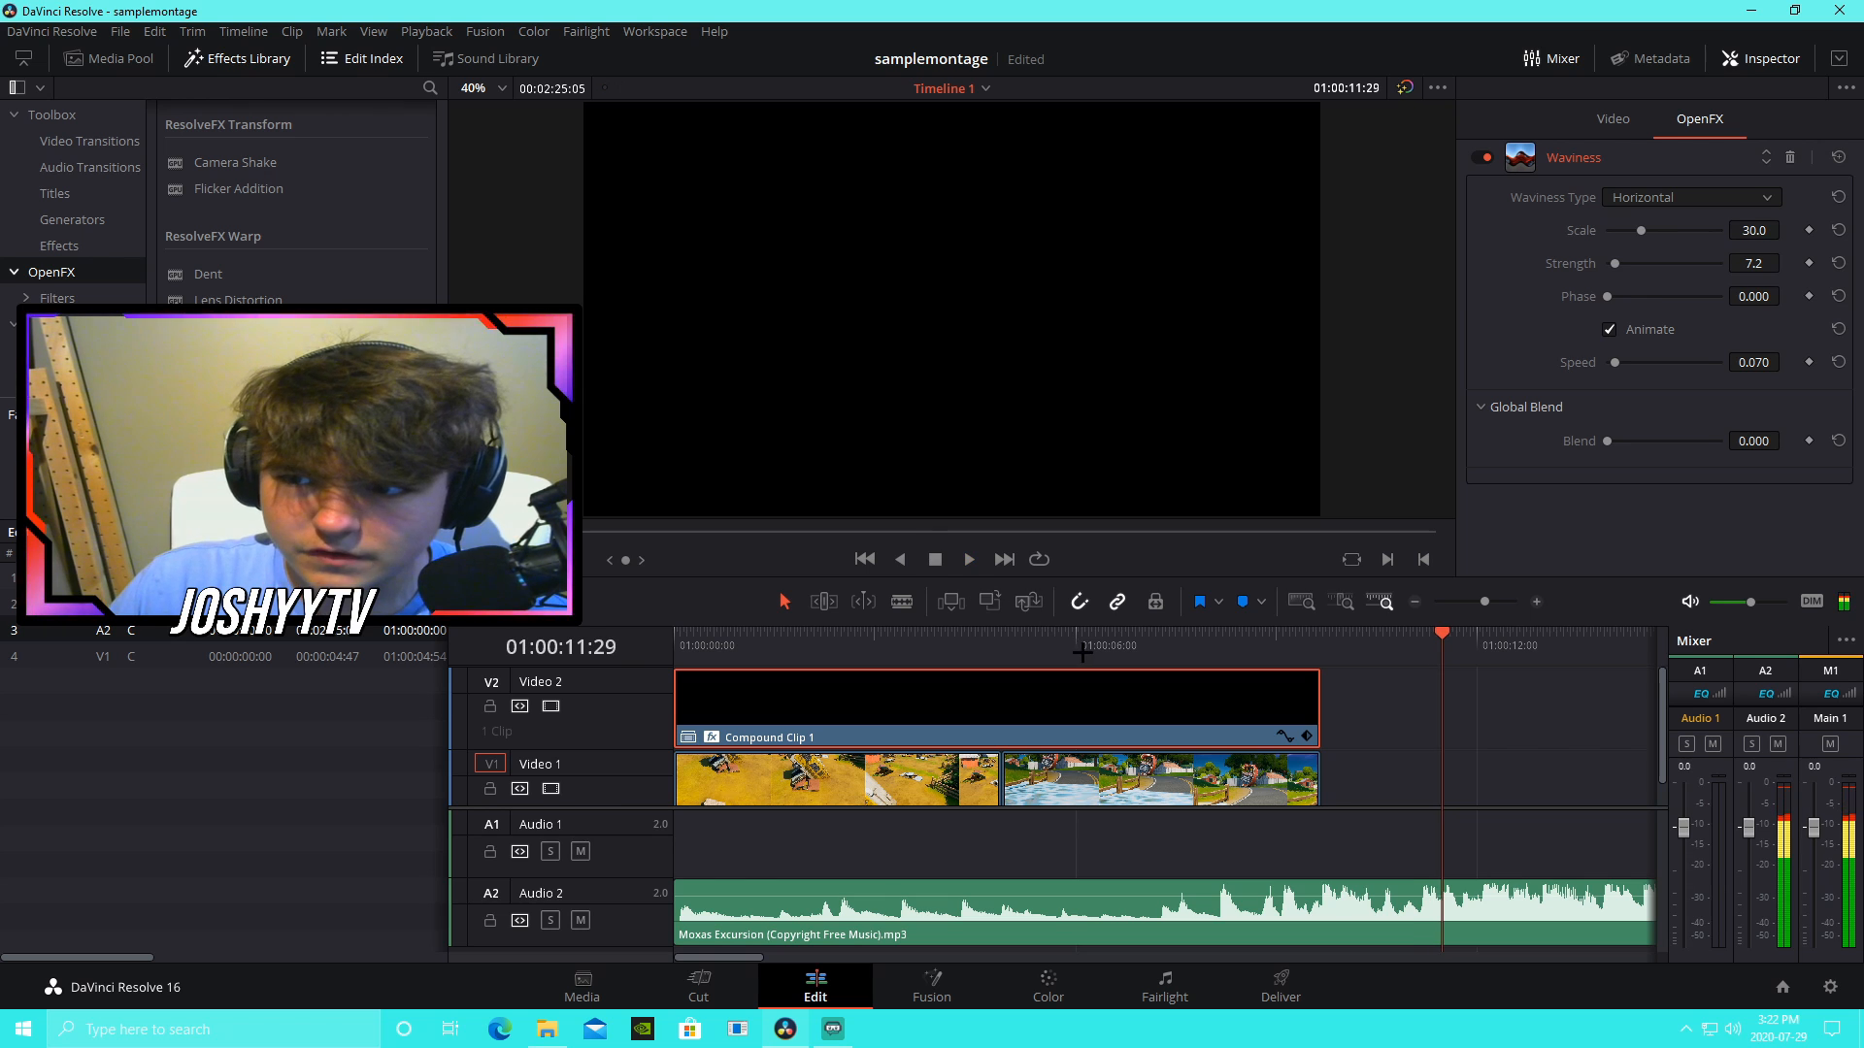
drag(1073, 641, 897, 635)
click(1775, 363)
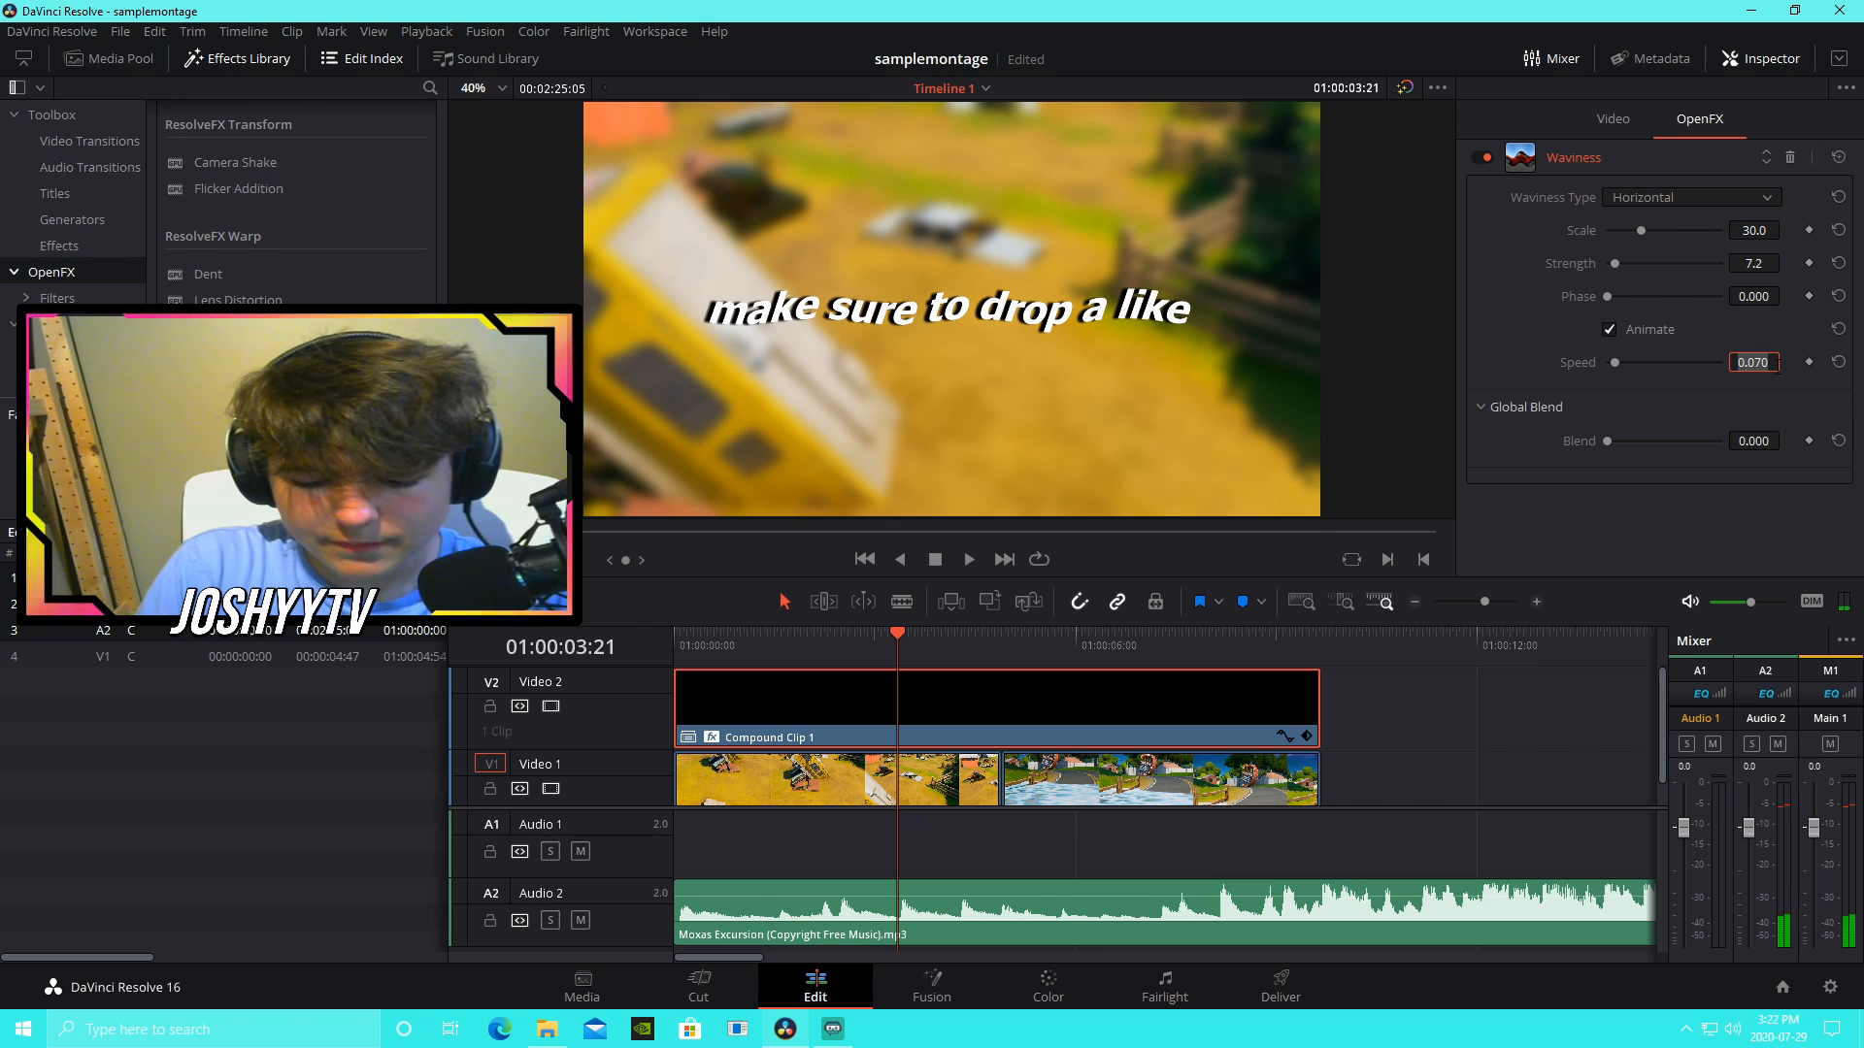
text(.0)
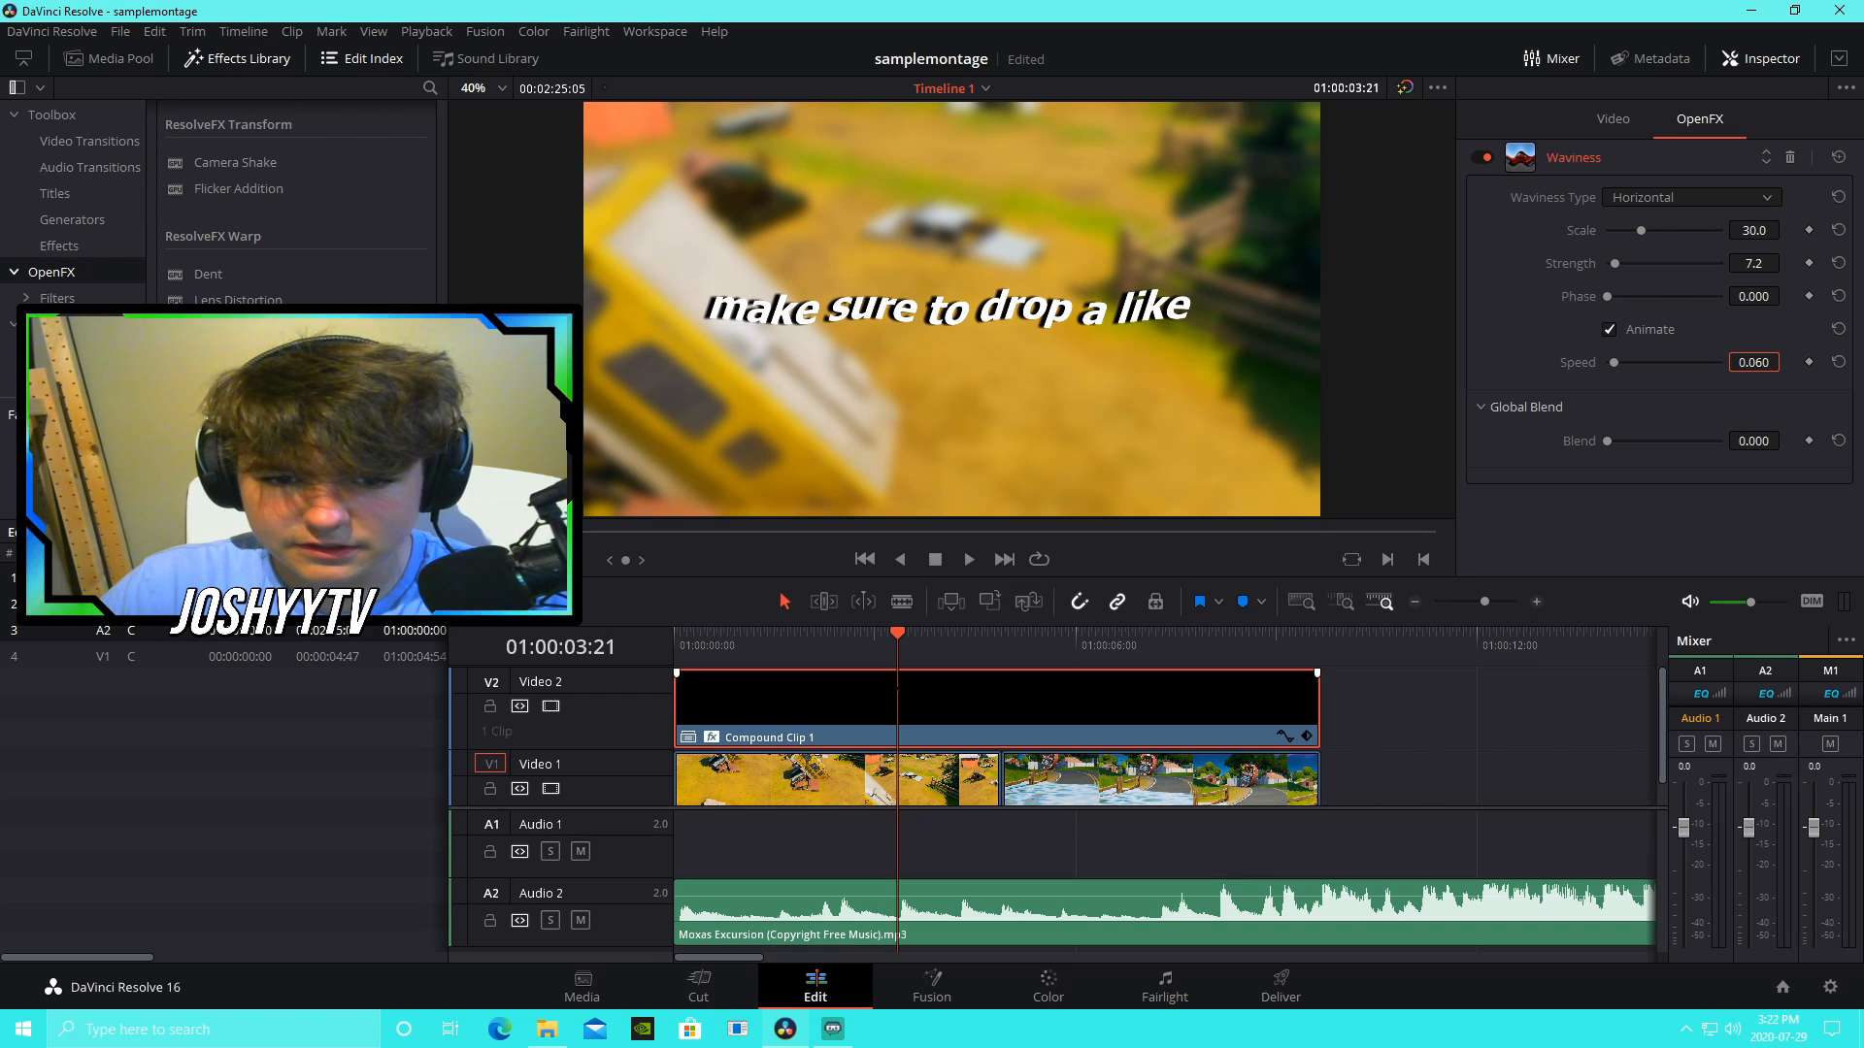
key(Return)
click(970, 558)
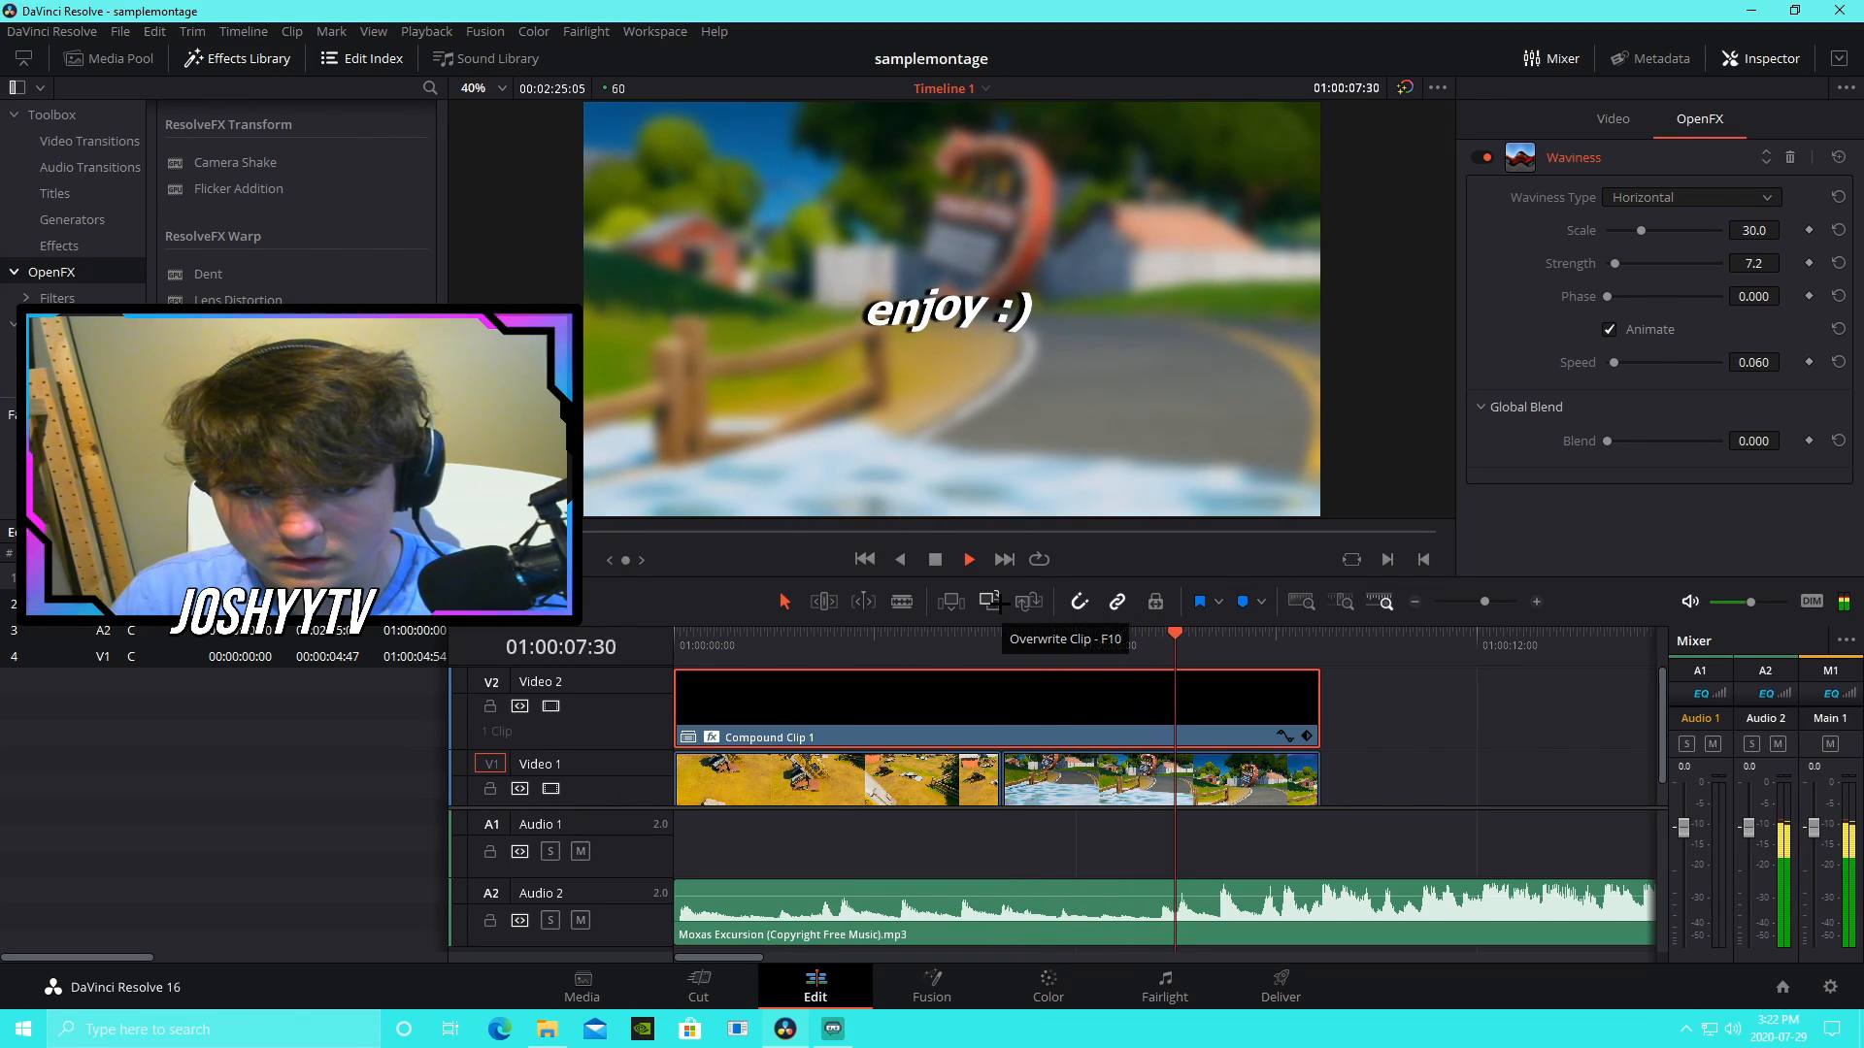
key(space)
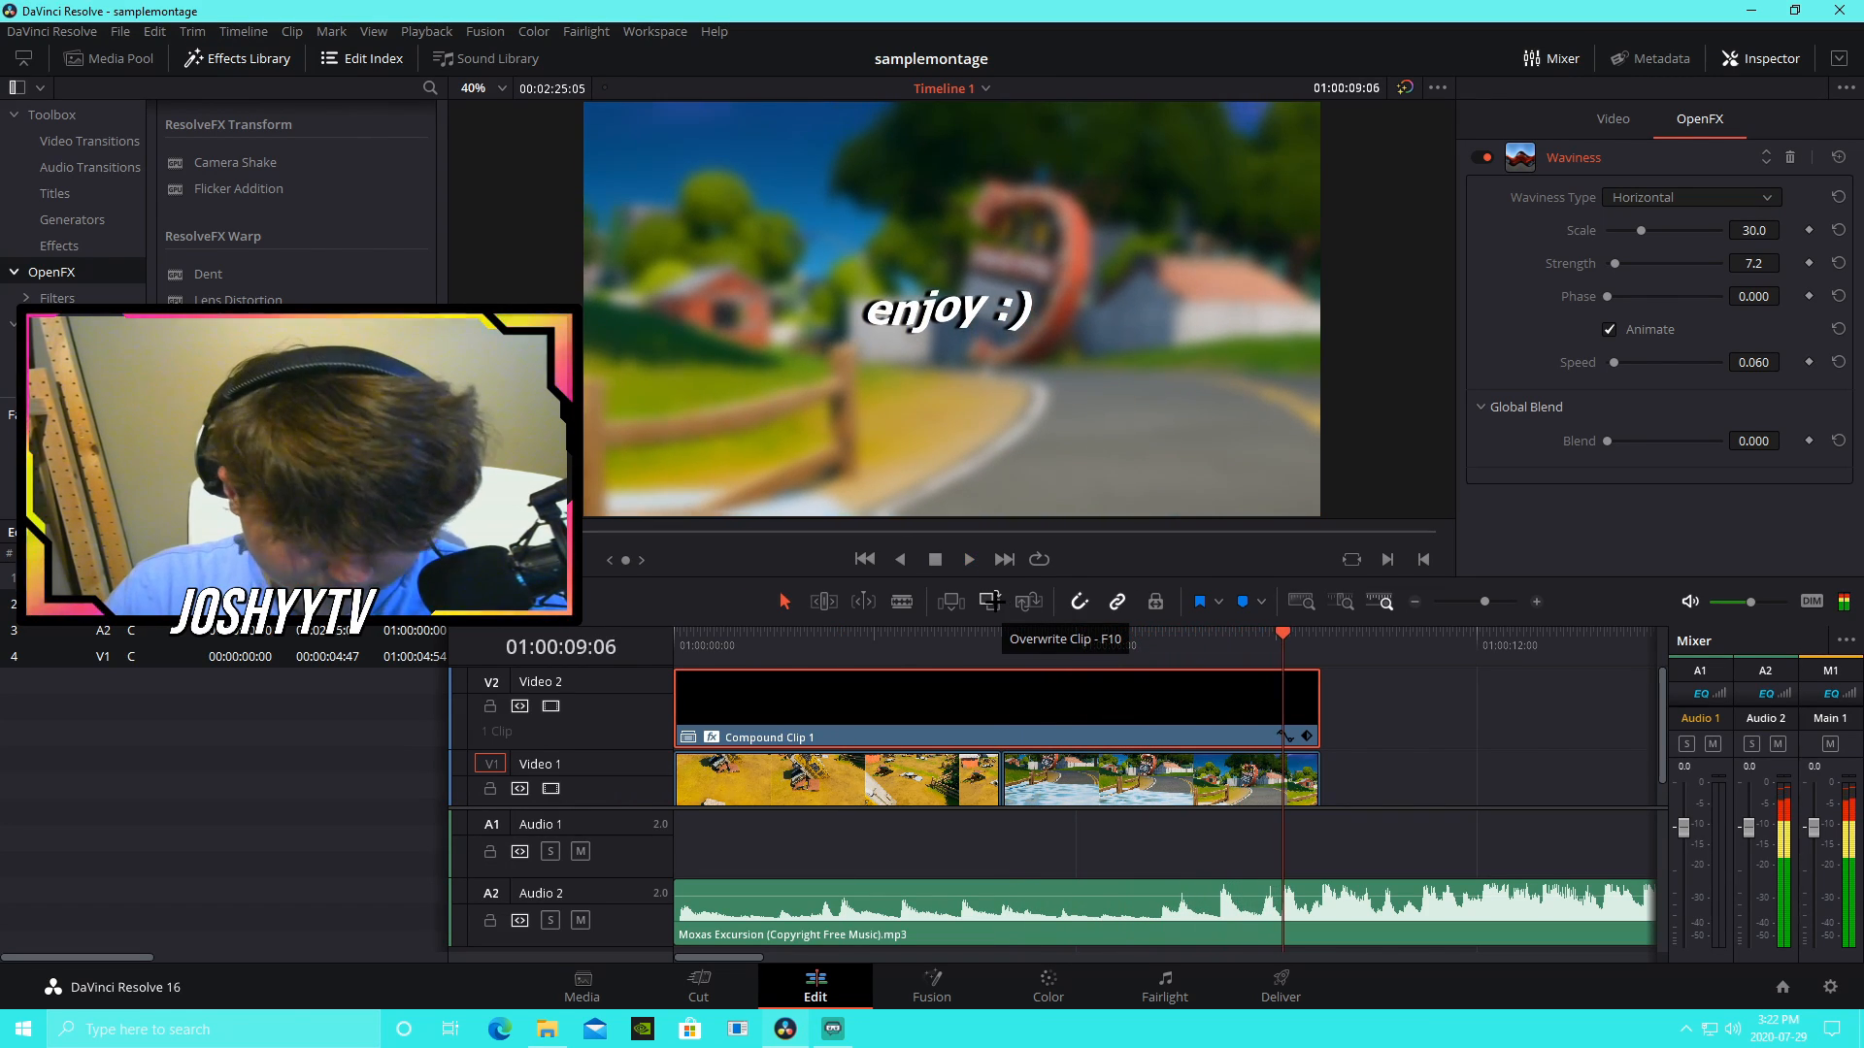
click(991, 604)
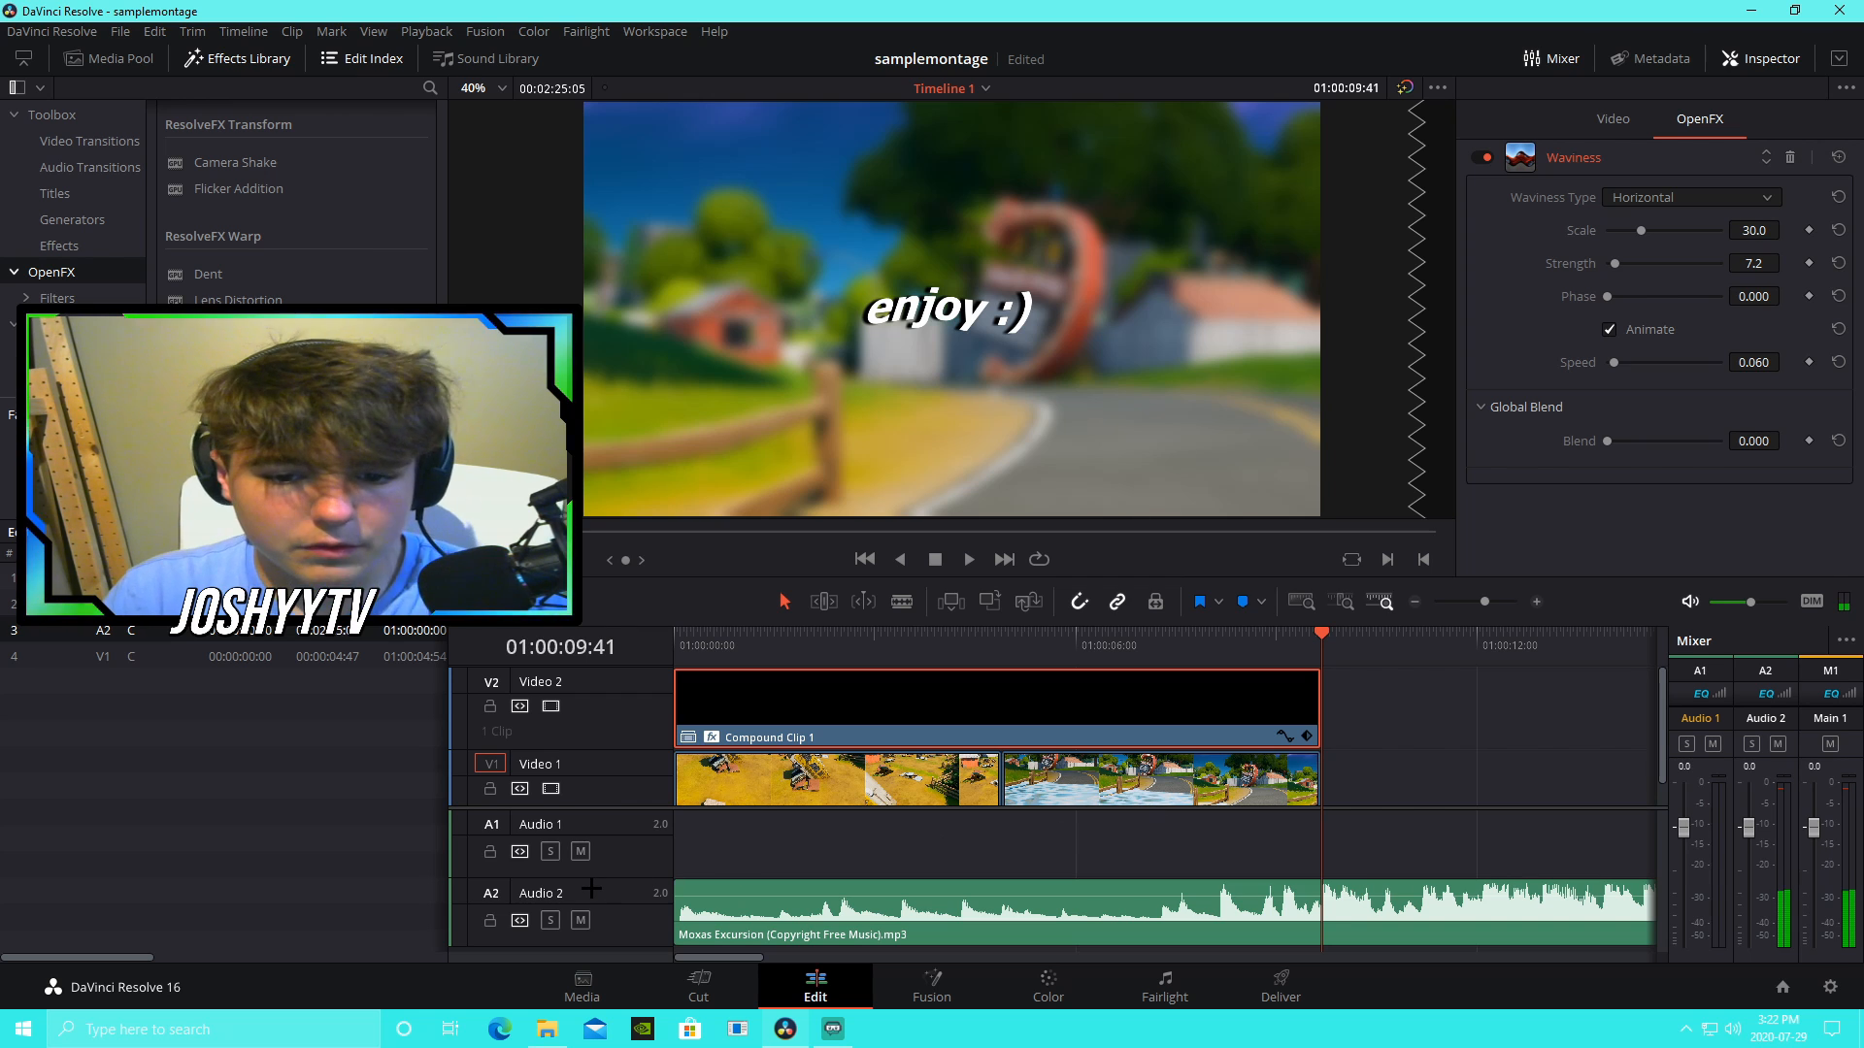
click(547, 1029)
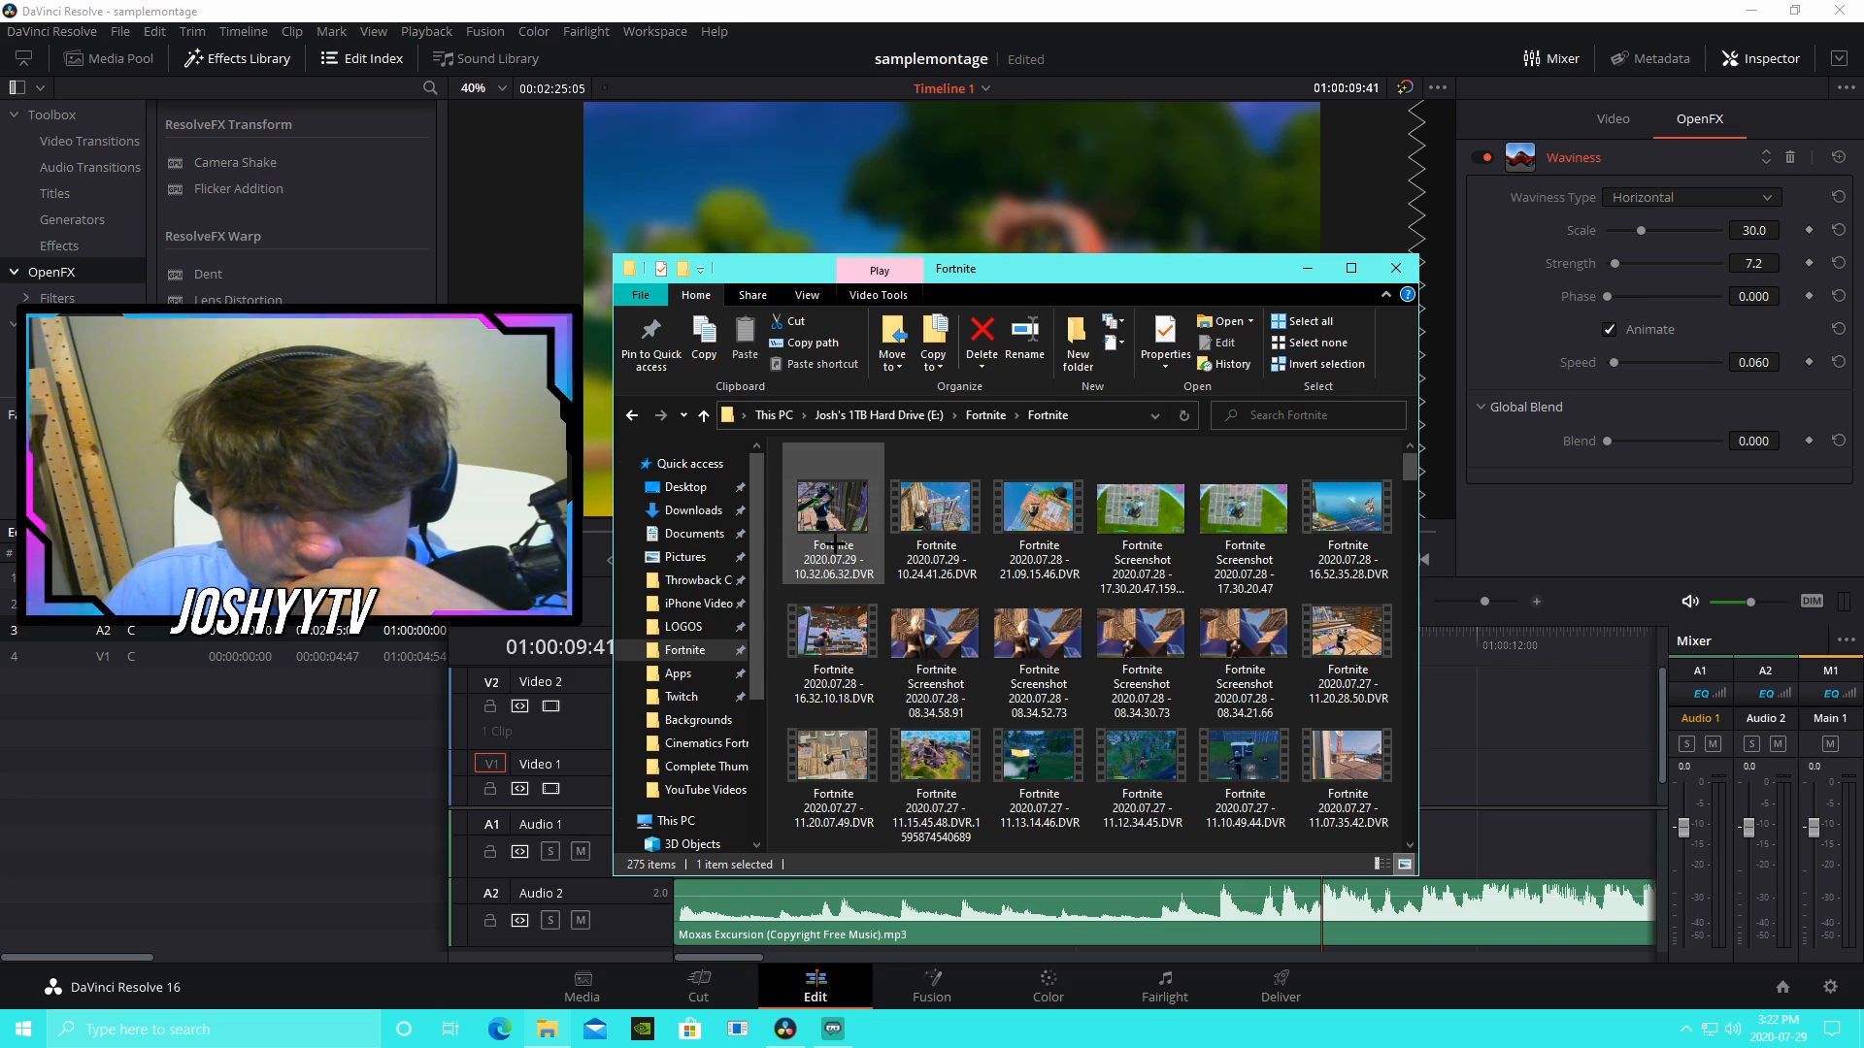
Step: Drag the first Fortnite recording onto the timeline, then delete it again
drag(833, 509, 1442, 805)
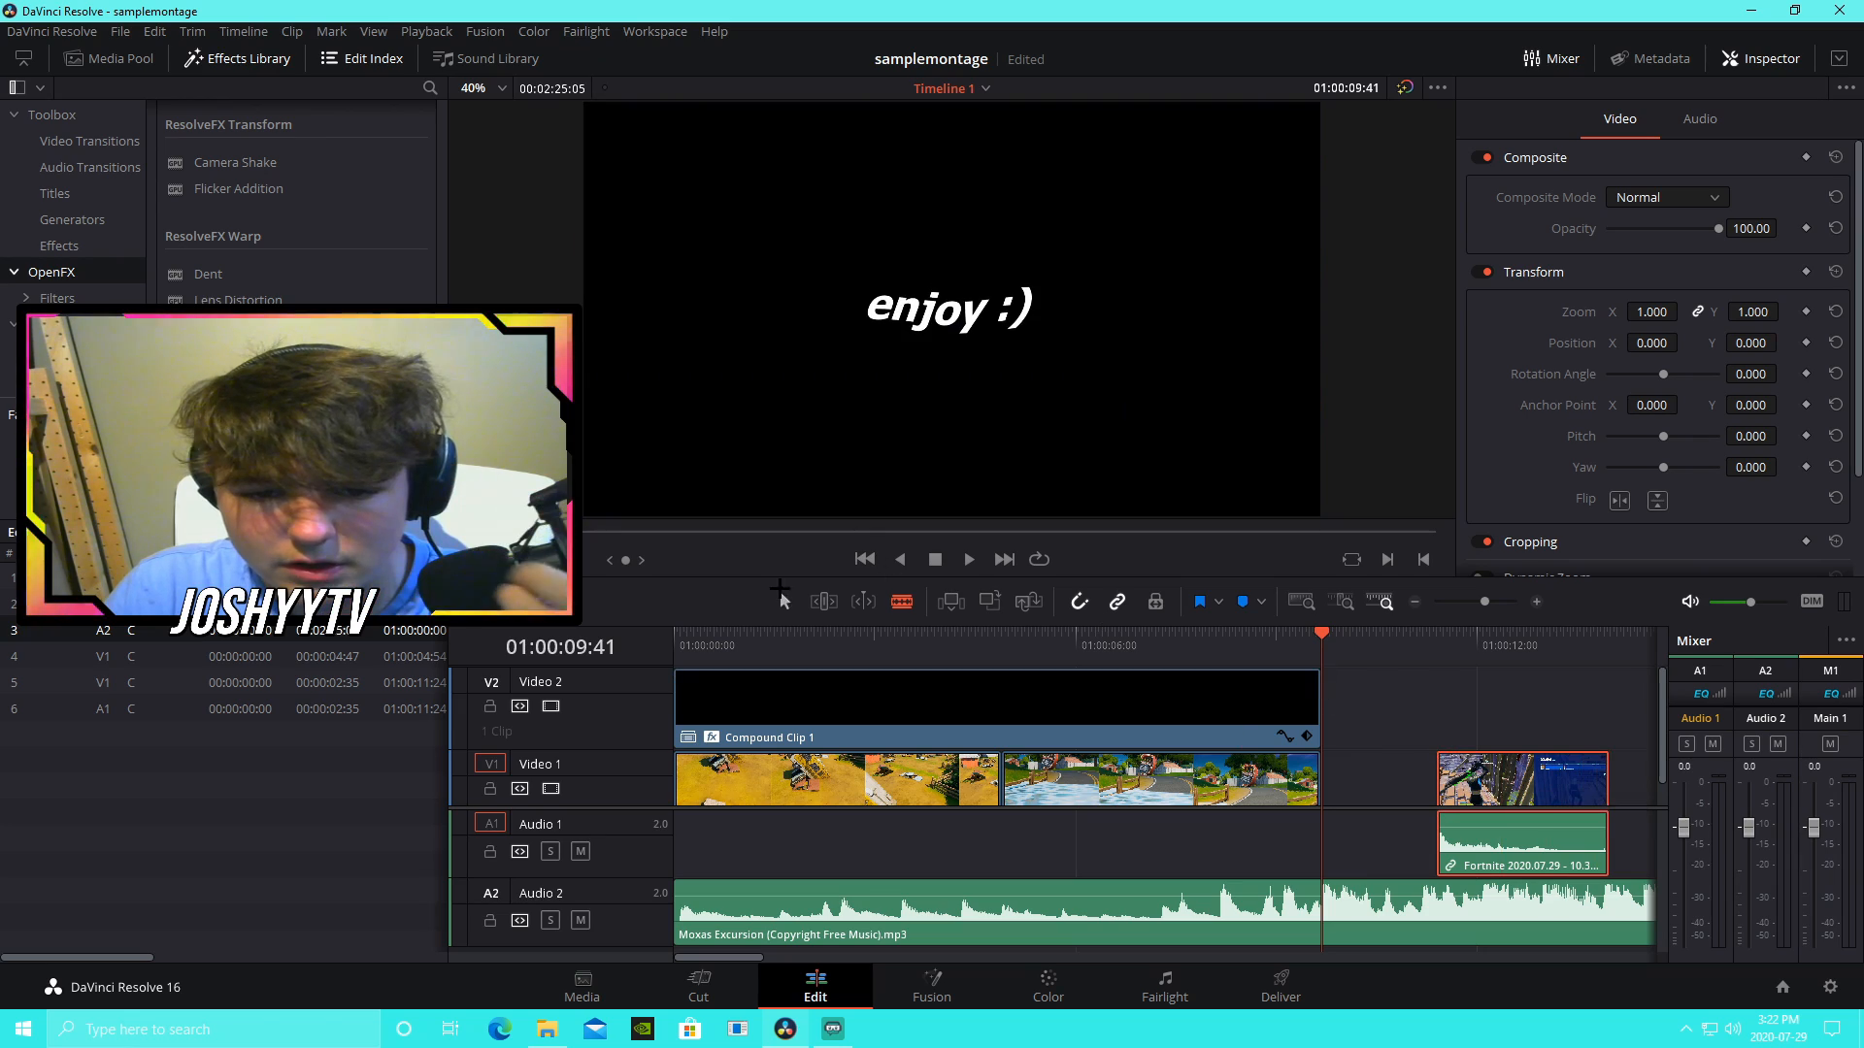
key(a)
right_click(1524, 778)
click(1581, 266)
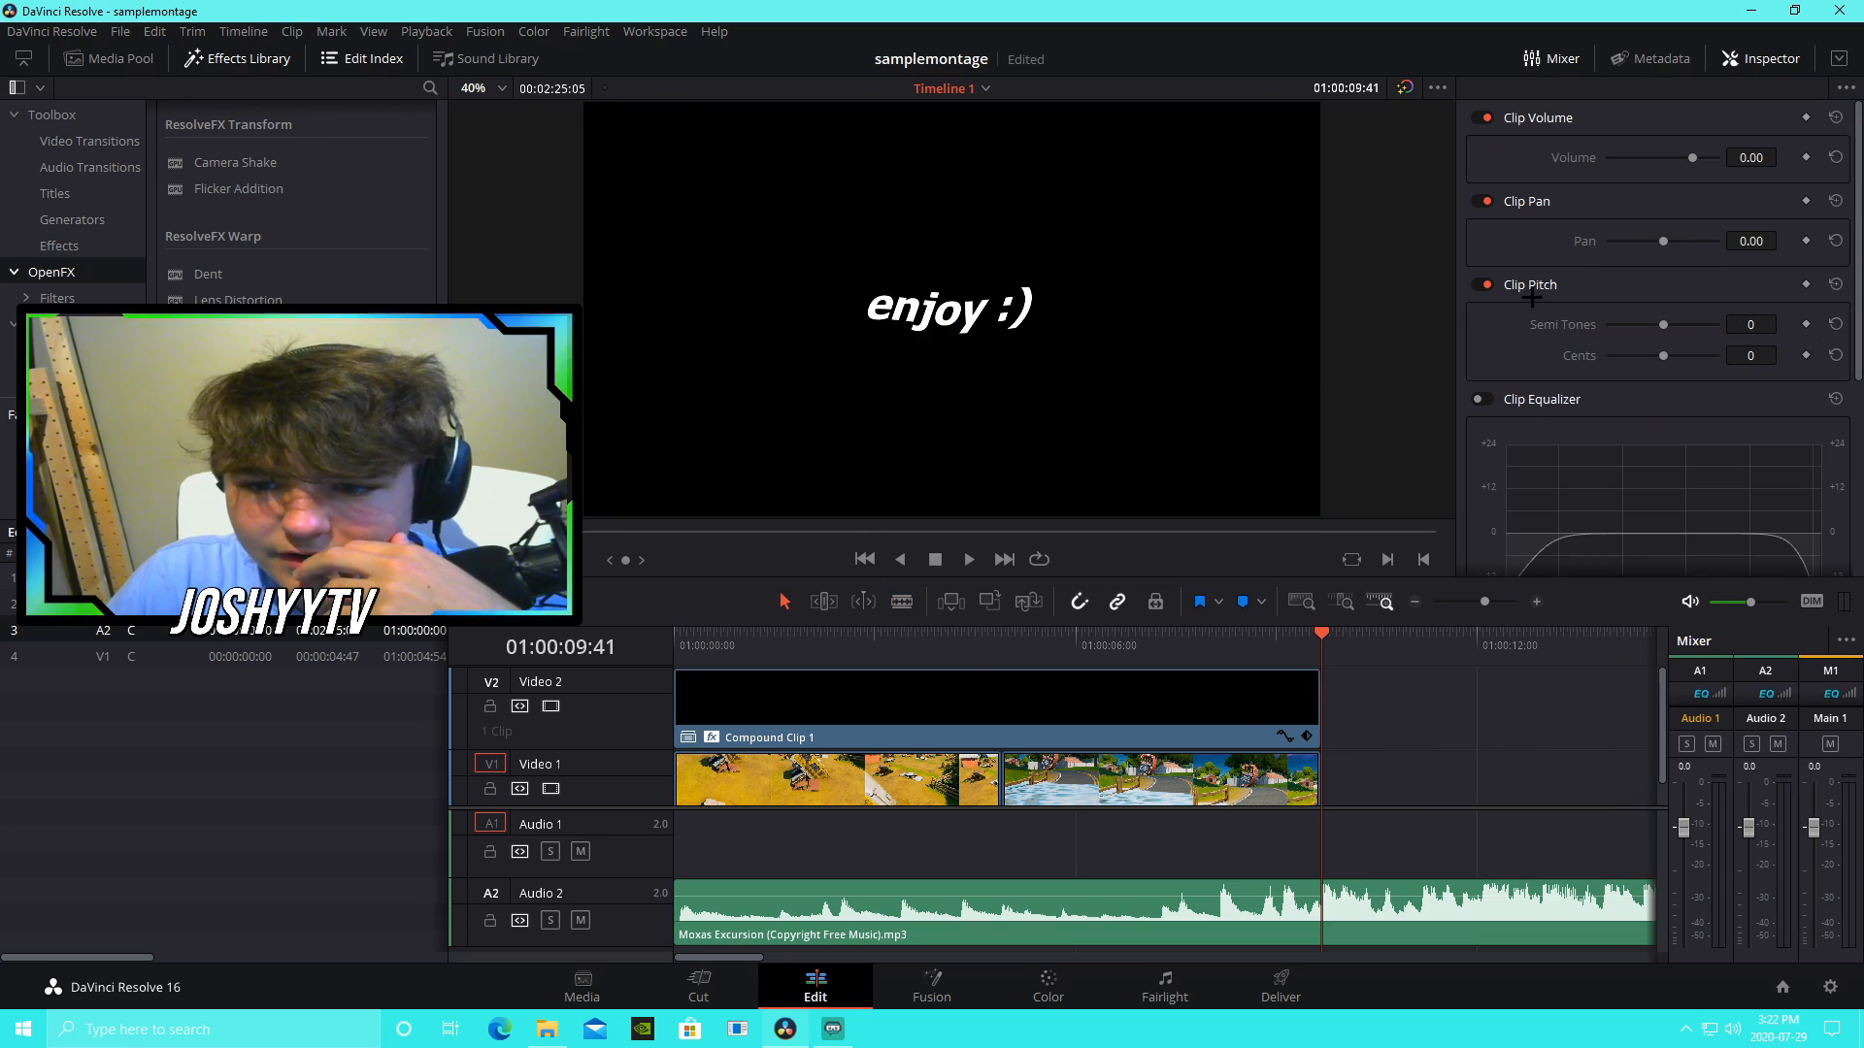
Step: Preview the 10.24.41.26 recording and add it to the end of the timeline
click(556, 1033)
double_click(948, 541)
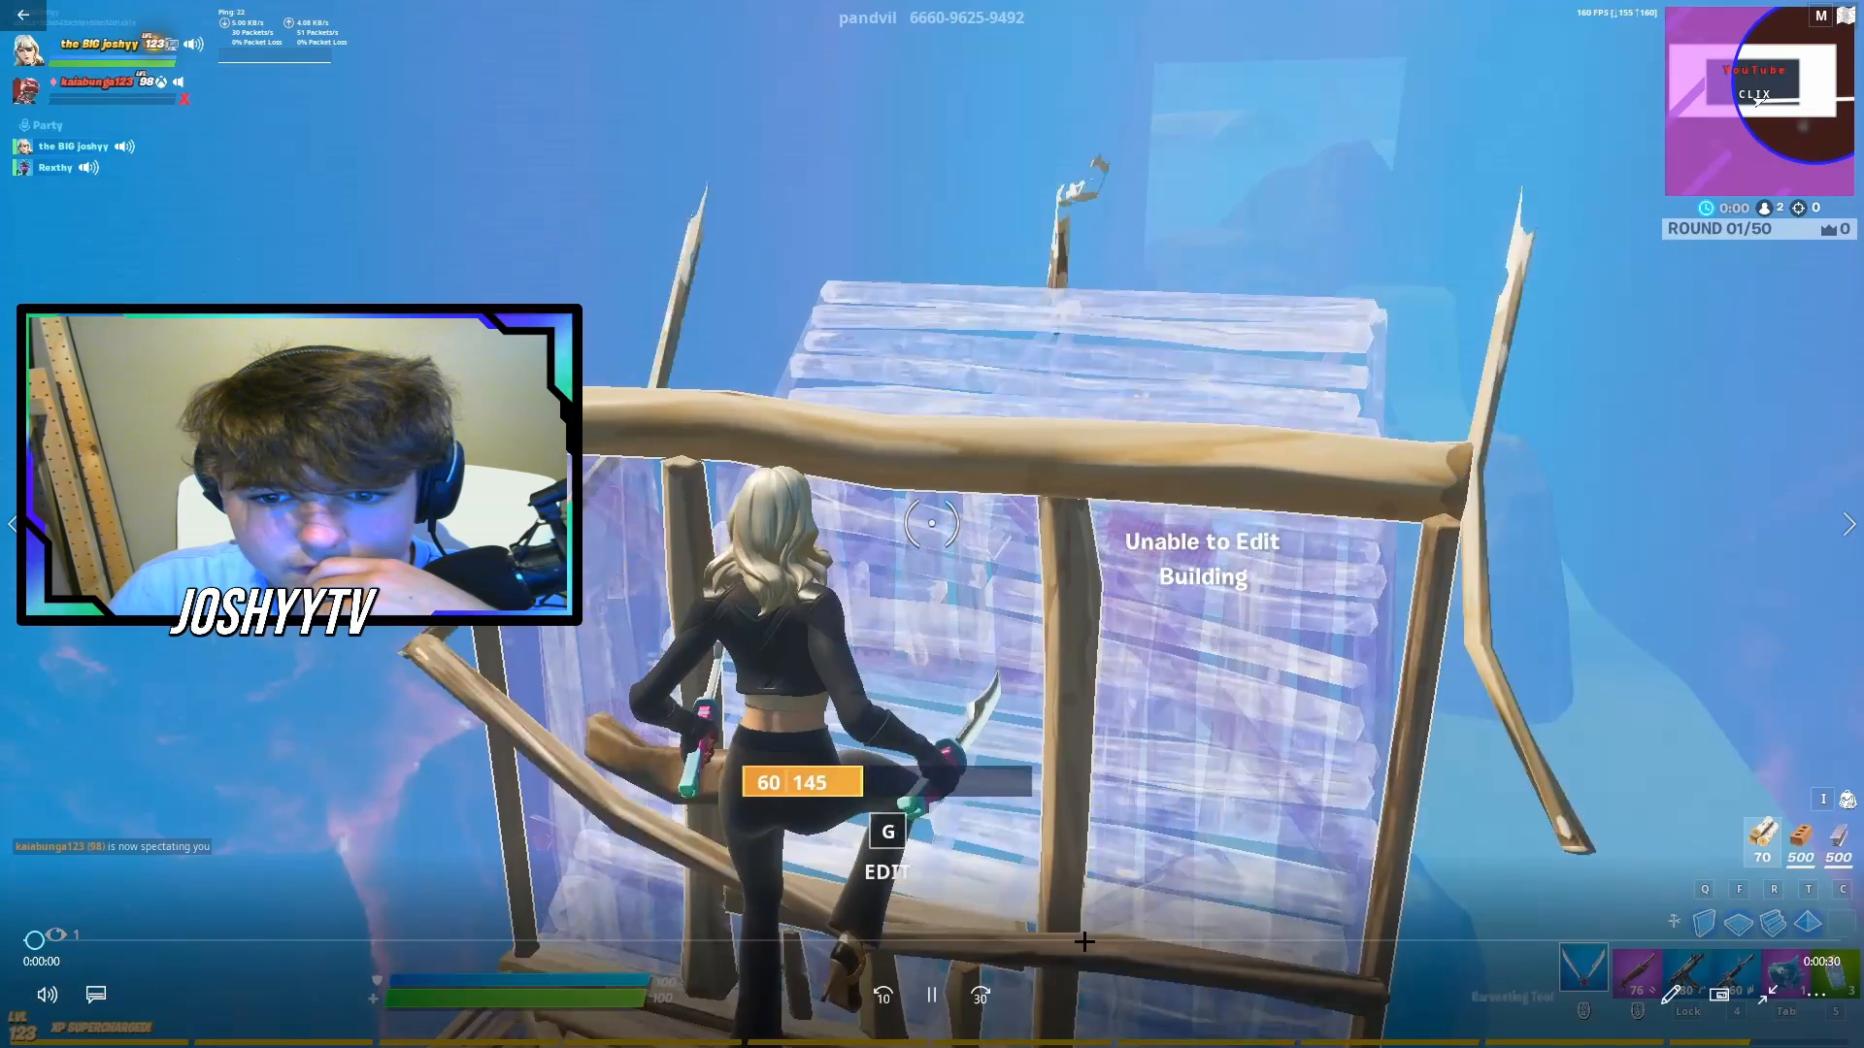
click(1111, 940)
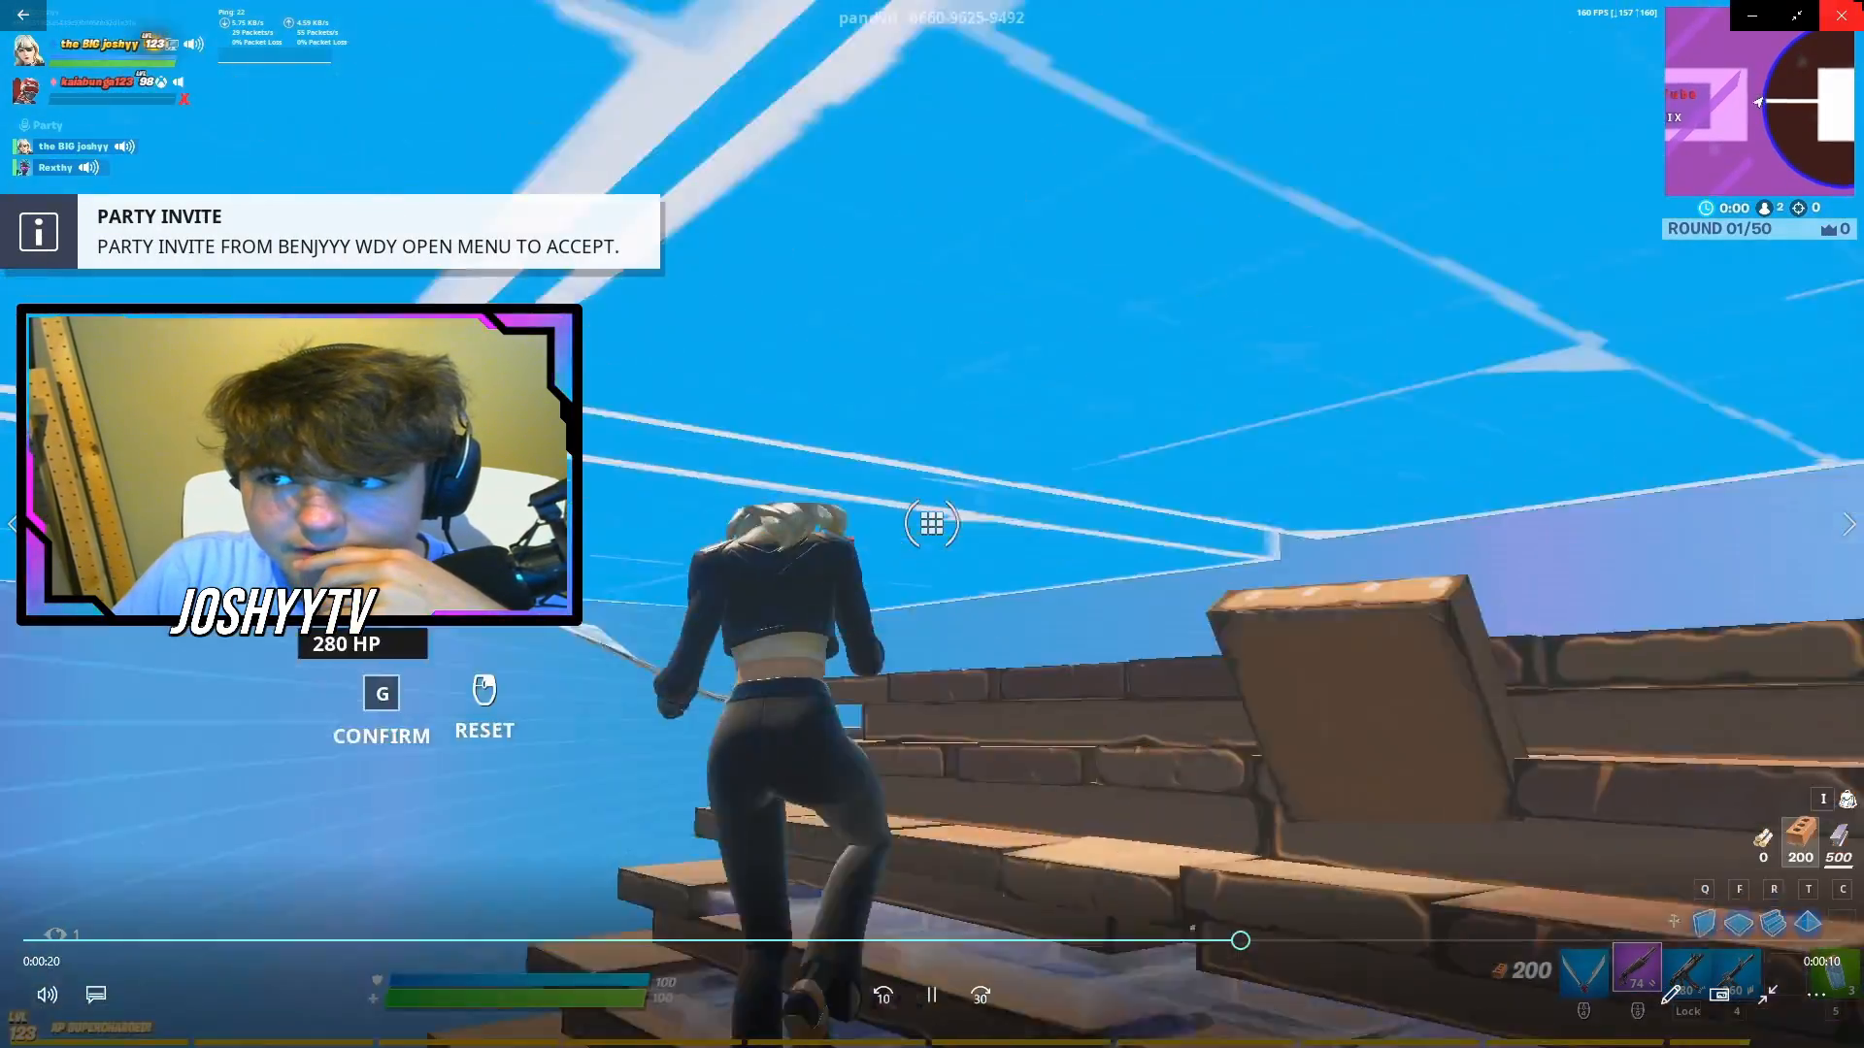
click(1841, 12)
drag(940, 556, 1493, 833)
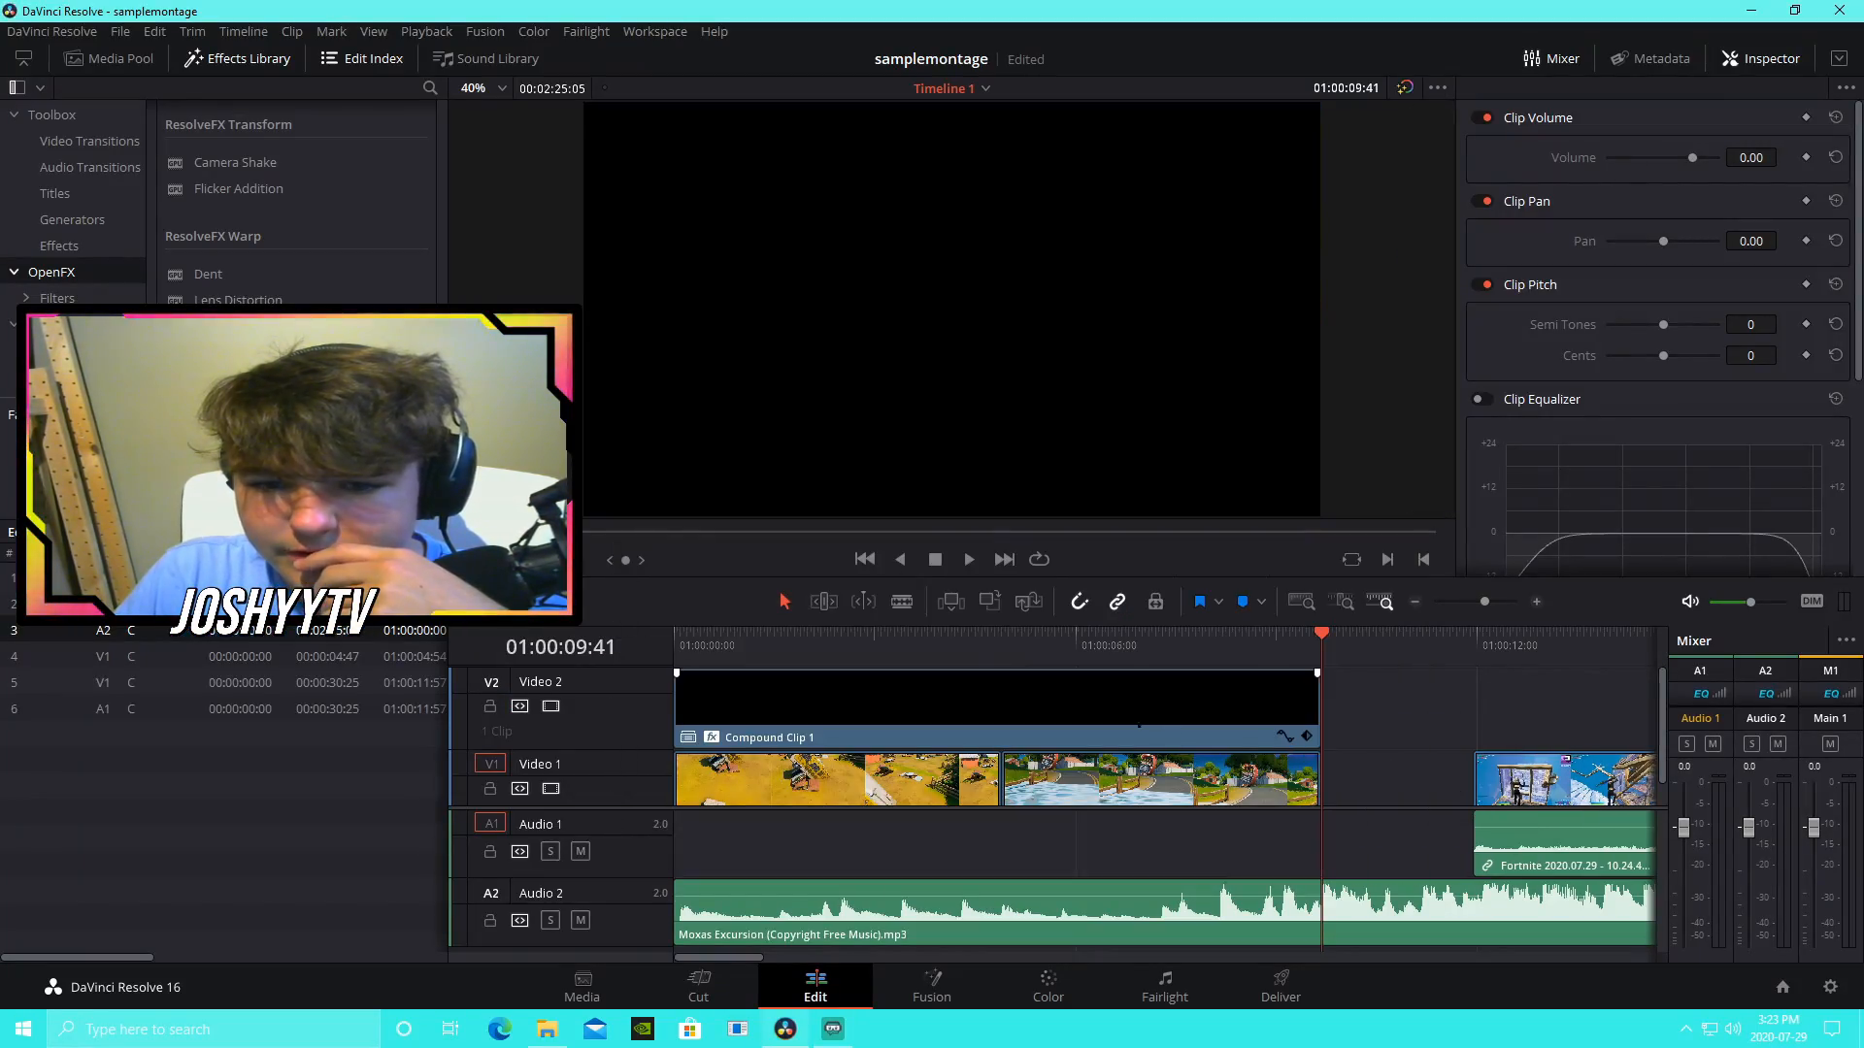
click(902, 602)
Step: Split the new gameplay clip near 01:00:27:49, delete its first part, and play to check
drag(1484, 602, 1473, 602)
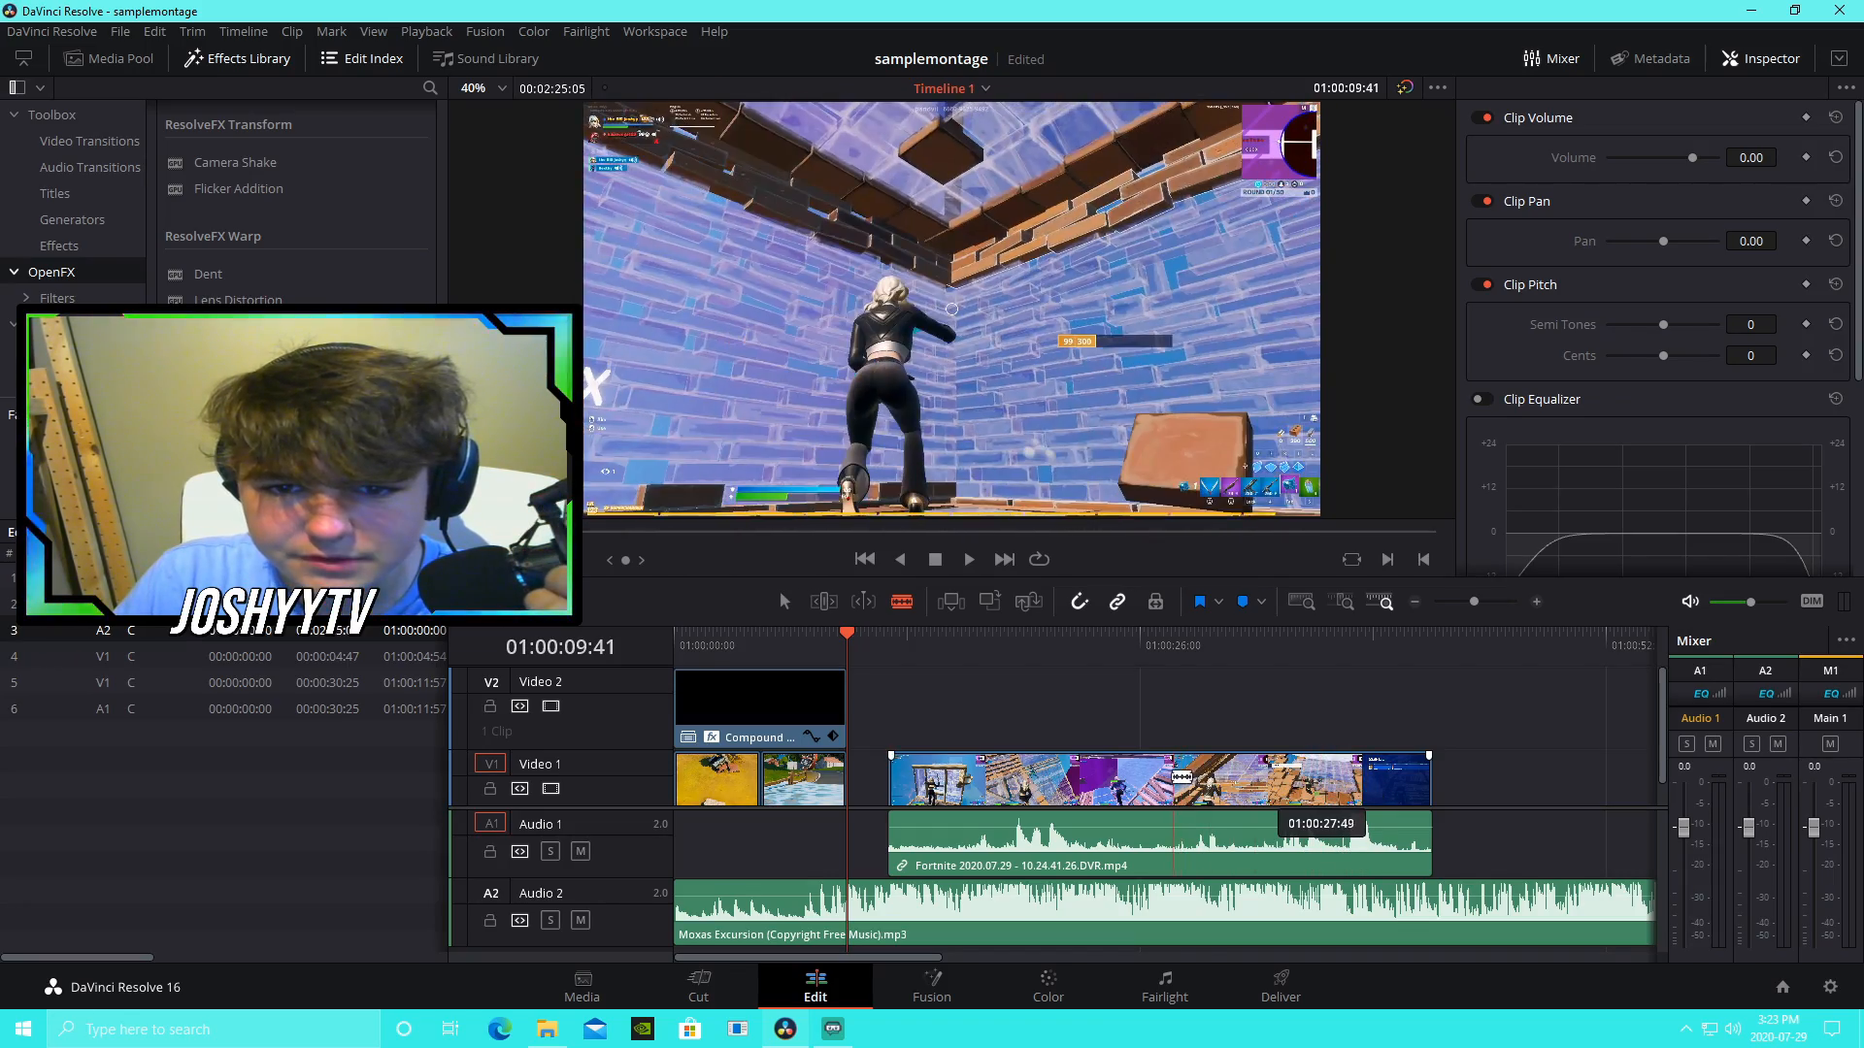
click(1182, 778)
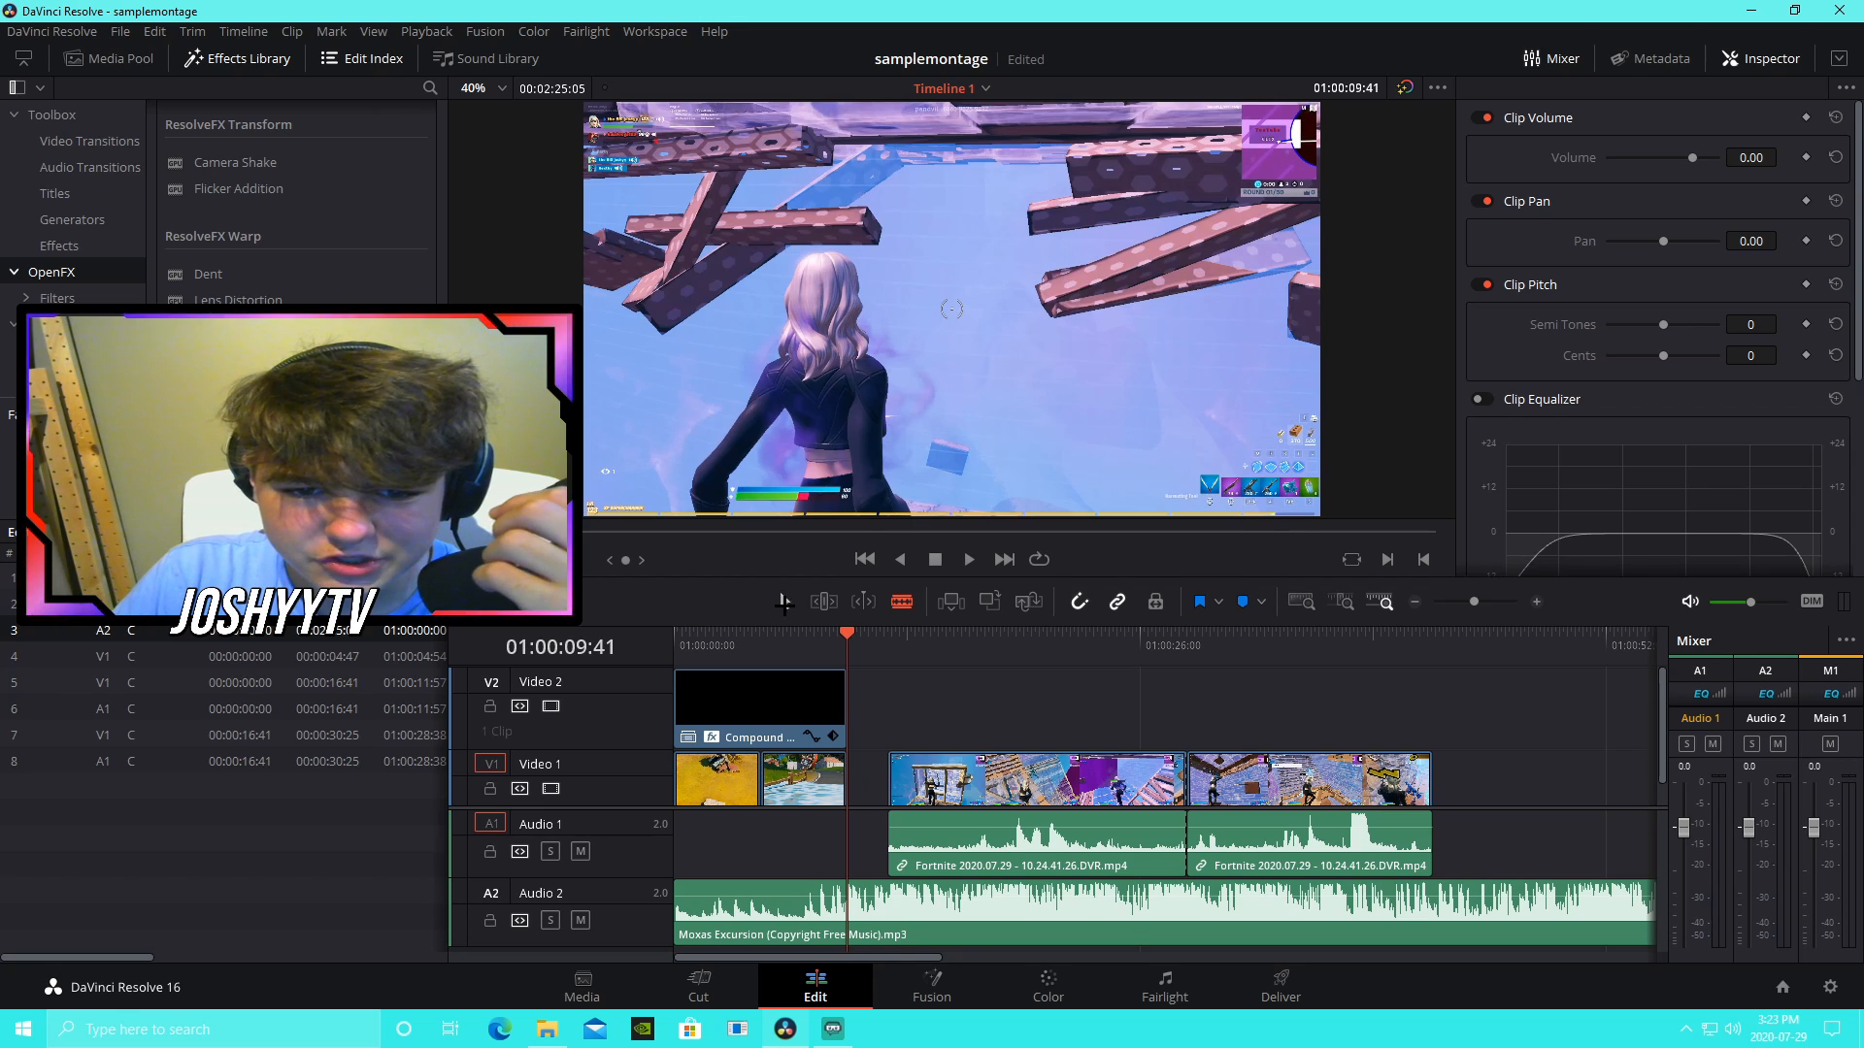
click(784, 601)
right_click(1119, 825)
click(1174, 445)
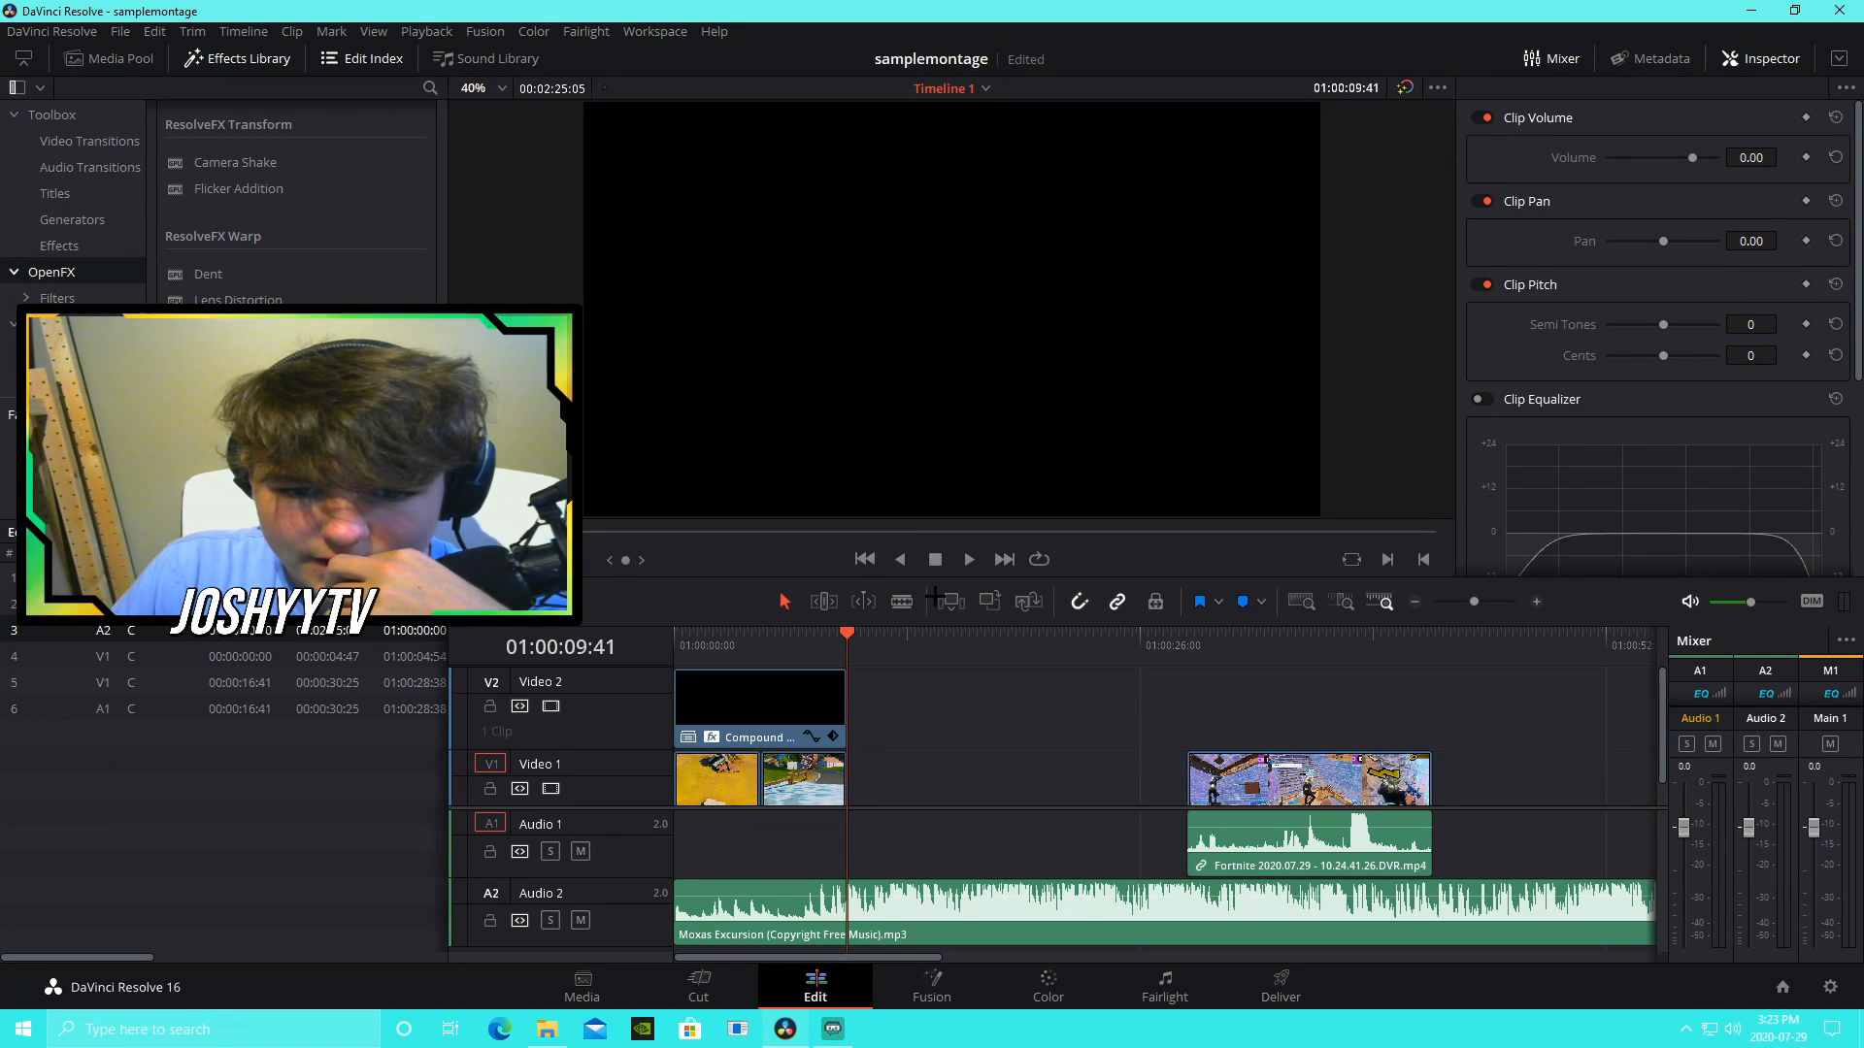
click(967, 560)
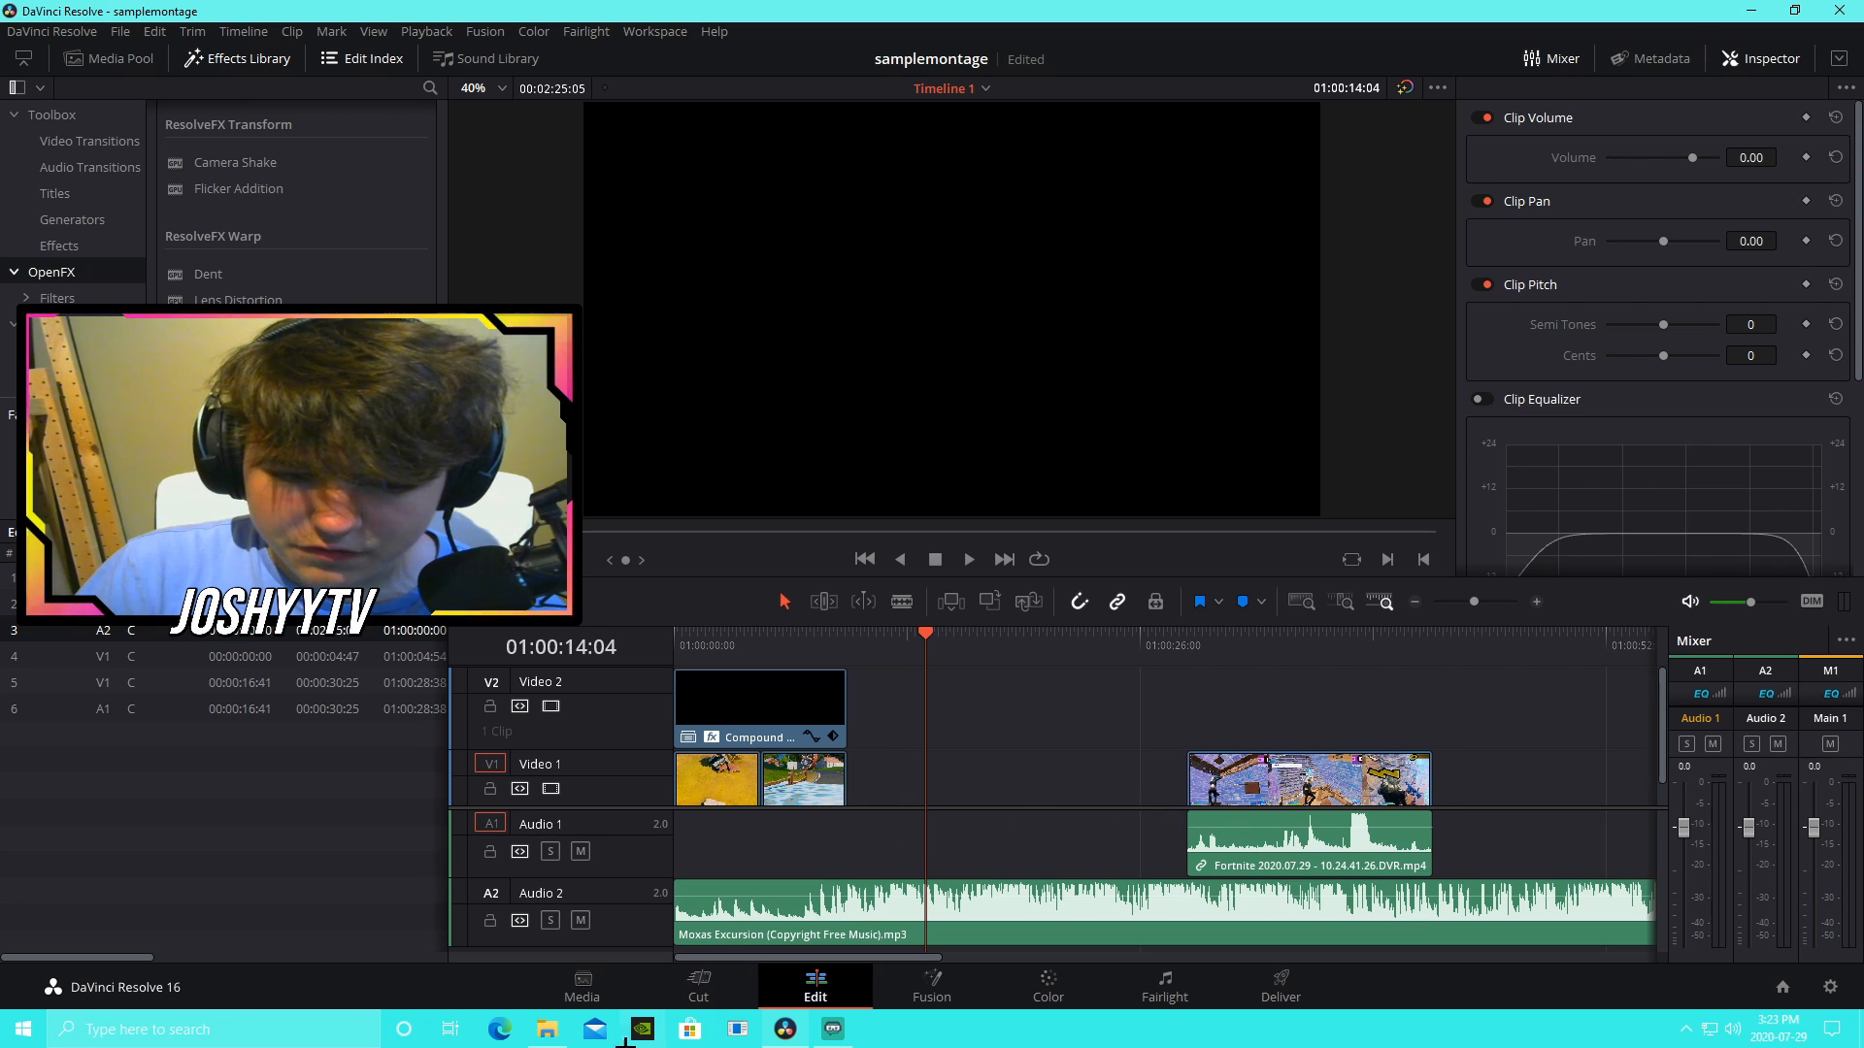
Step: Browse the Fortnite recordings folders, scrolling down and opening montage july 19
click(546, 1031)
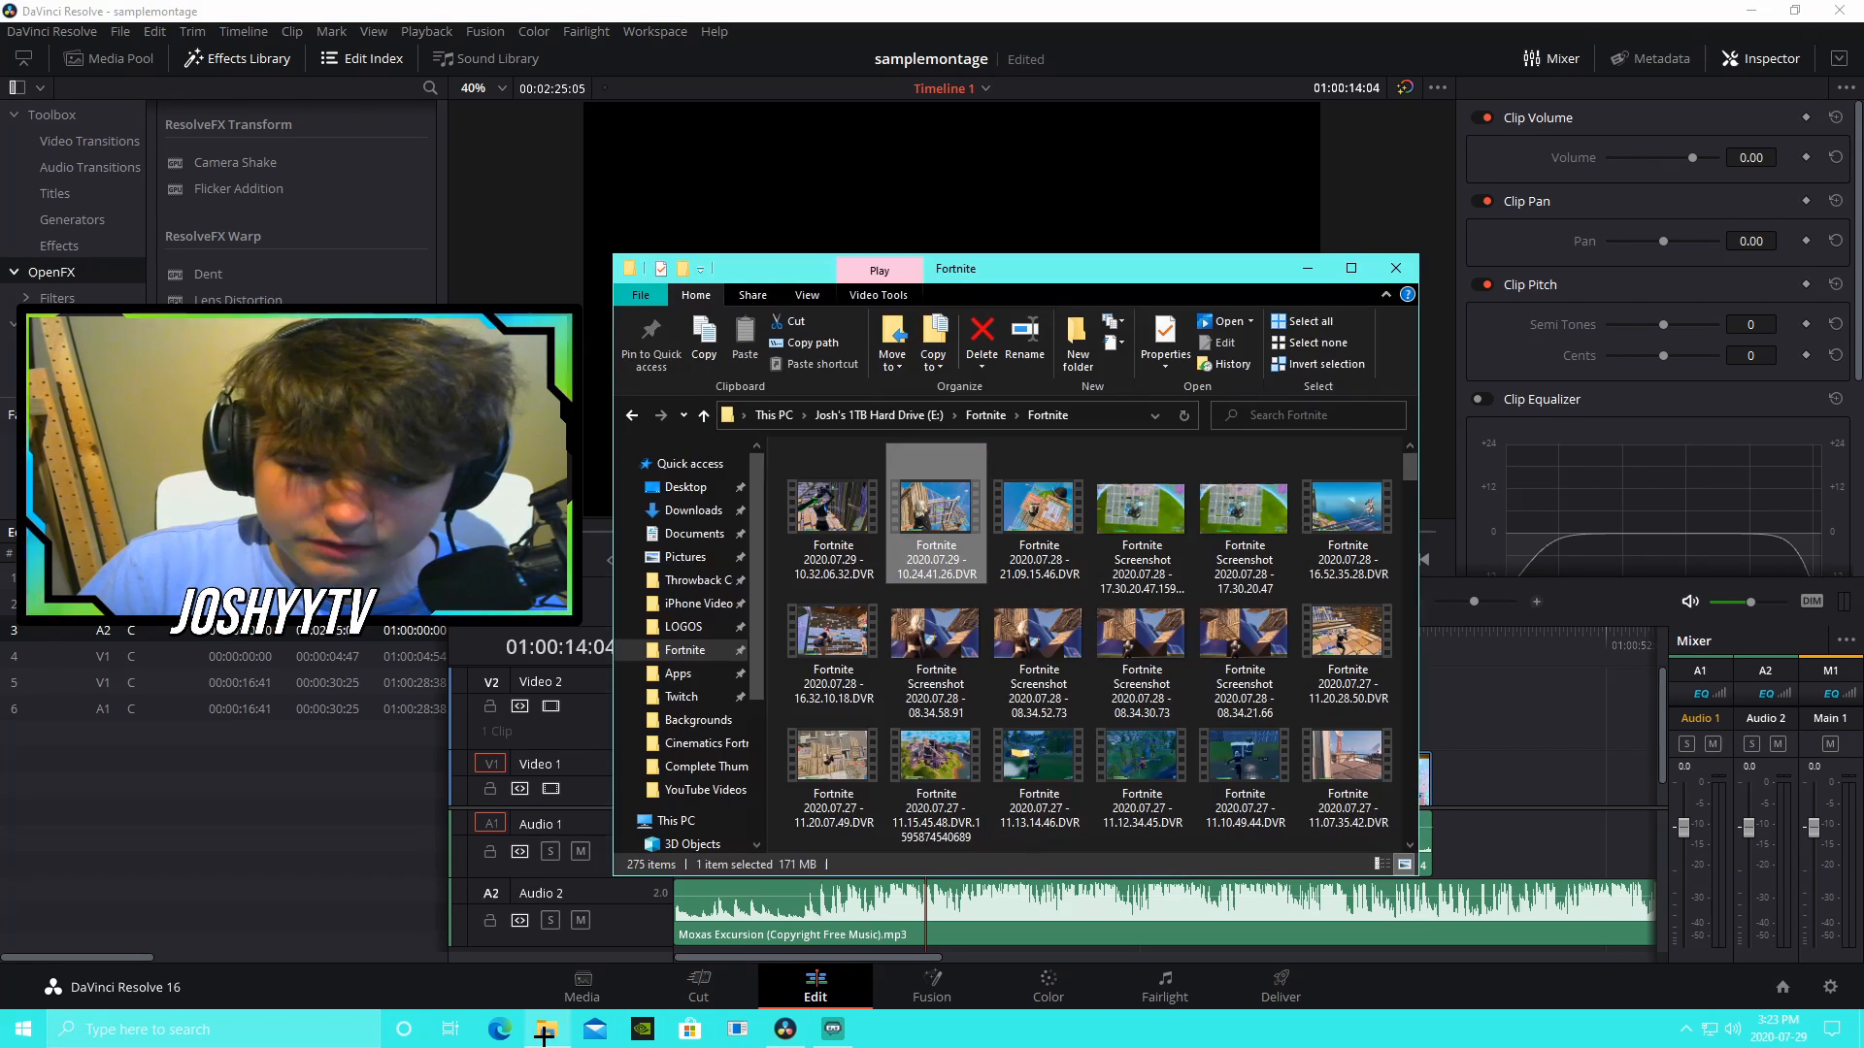
click(691, 790)
click(694, 650)
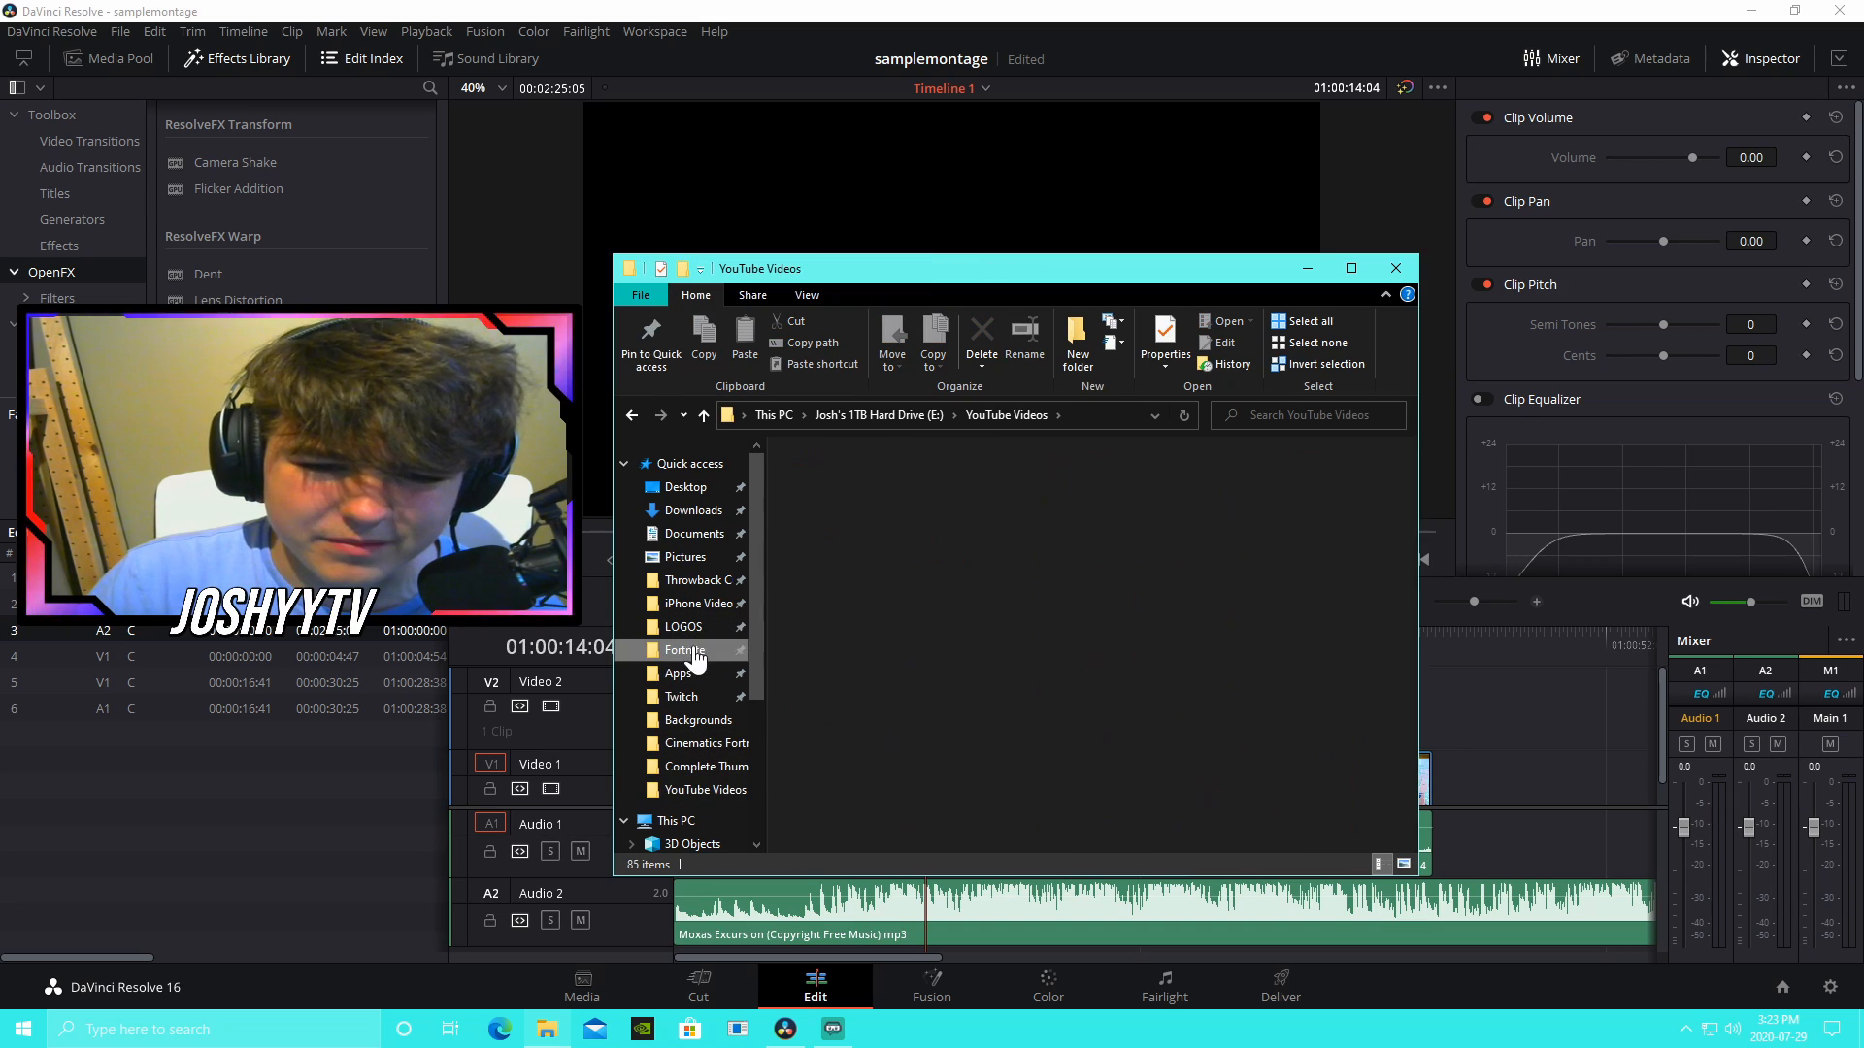
scroll(942, 722, down, 2)
scroll(942, 722, down, 20)
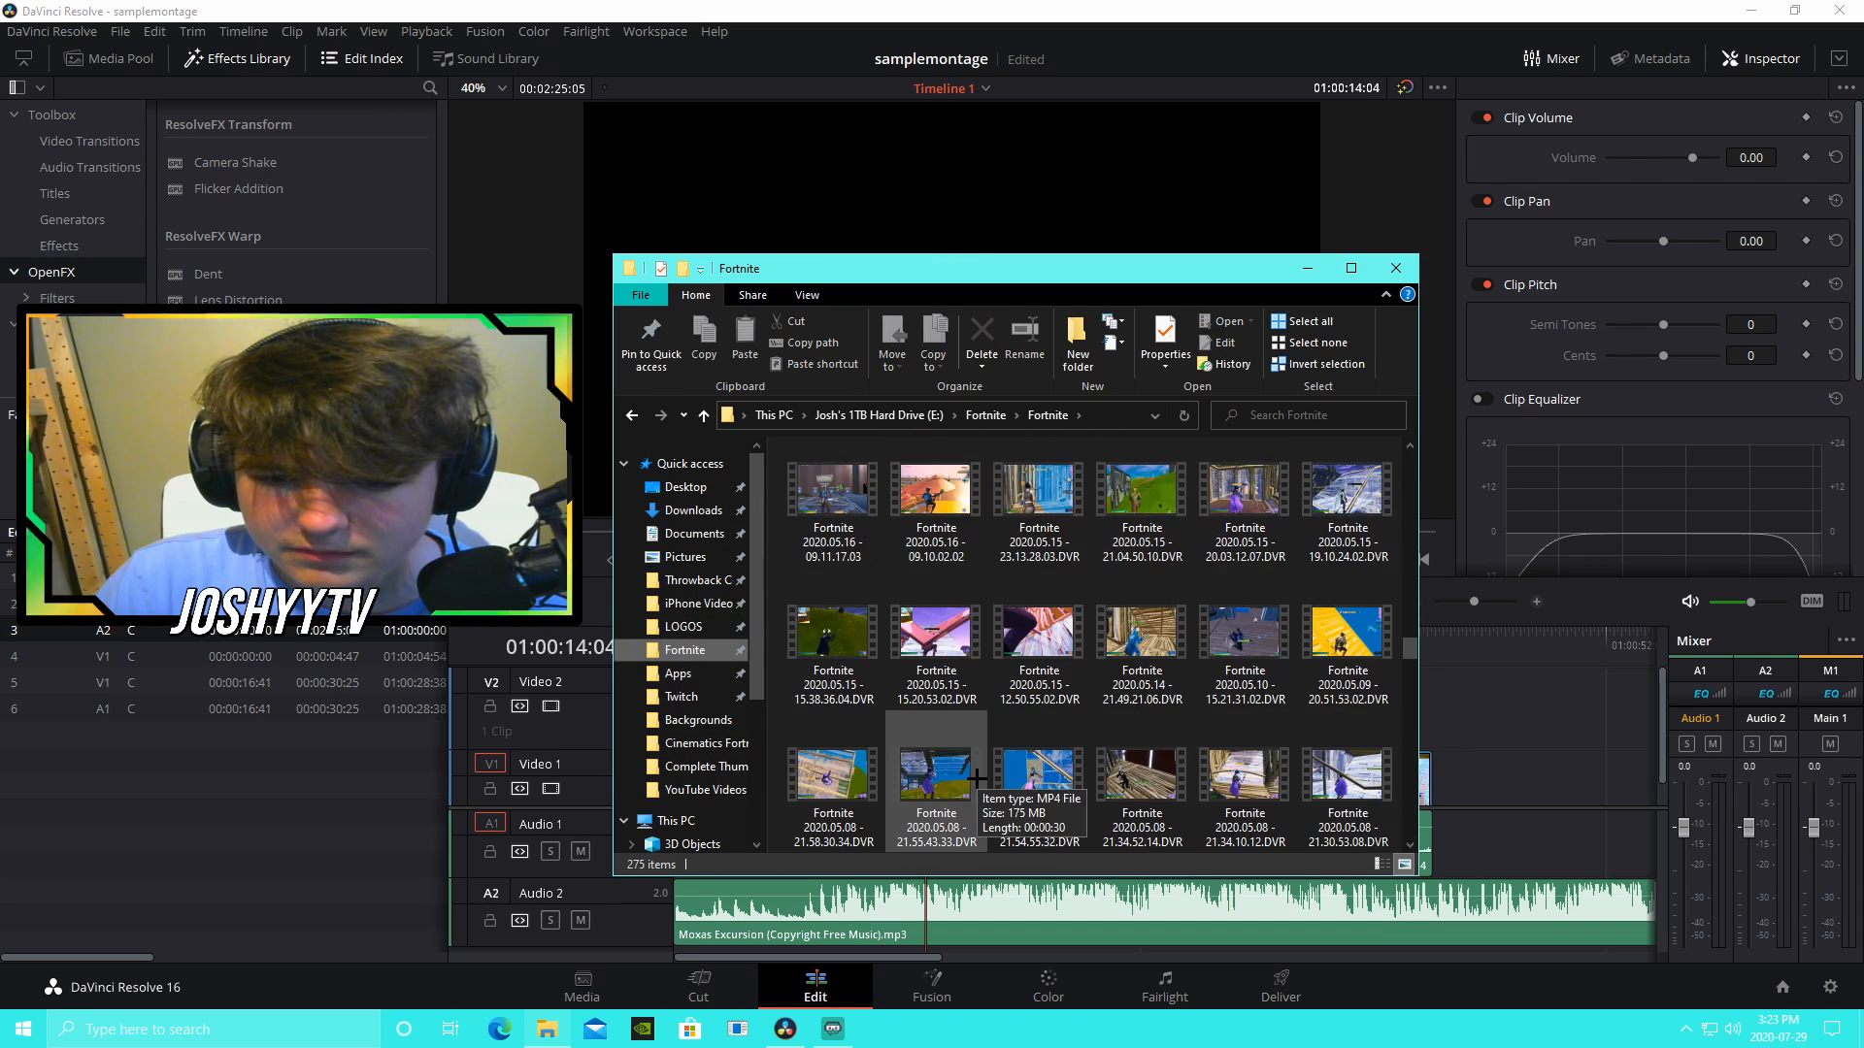
scroll(959, 807, down, 10)
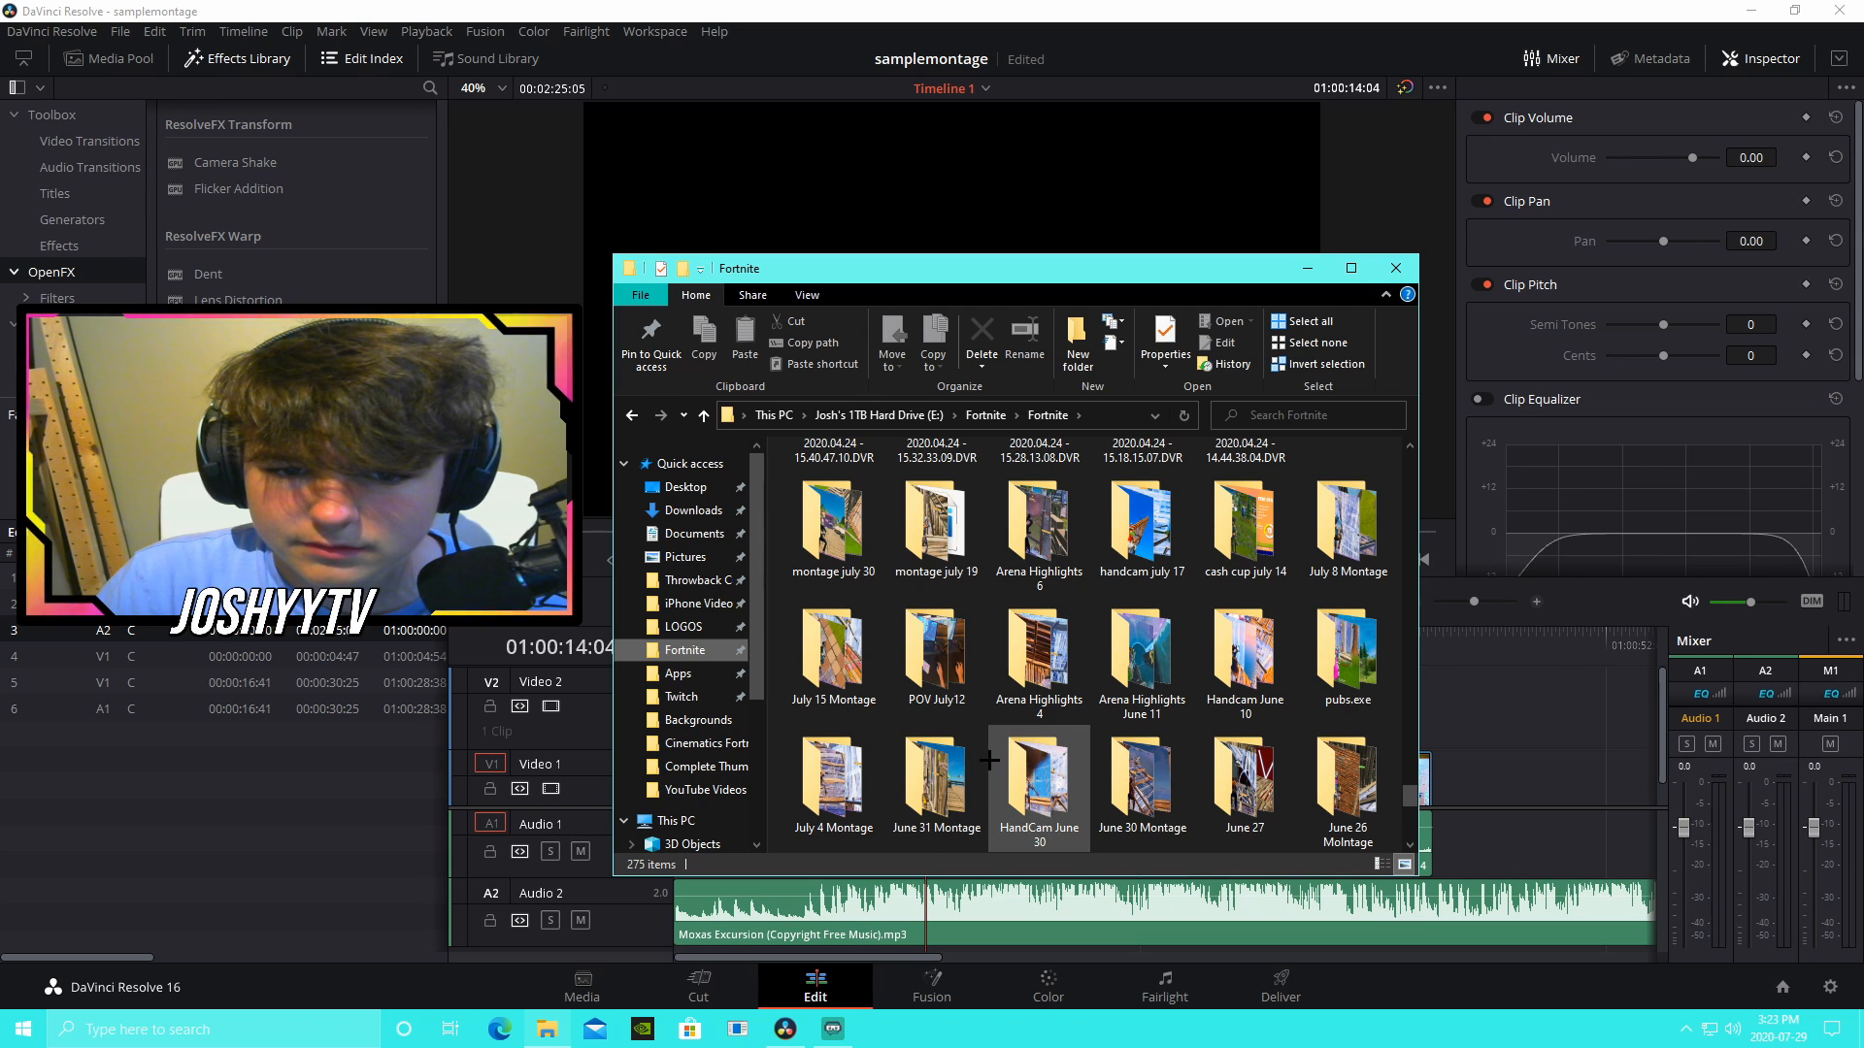
click(952, 561)
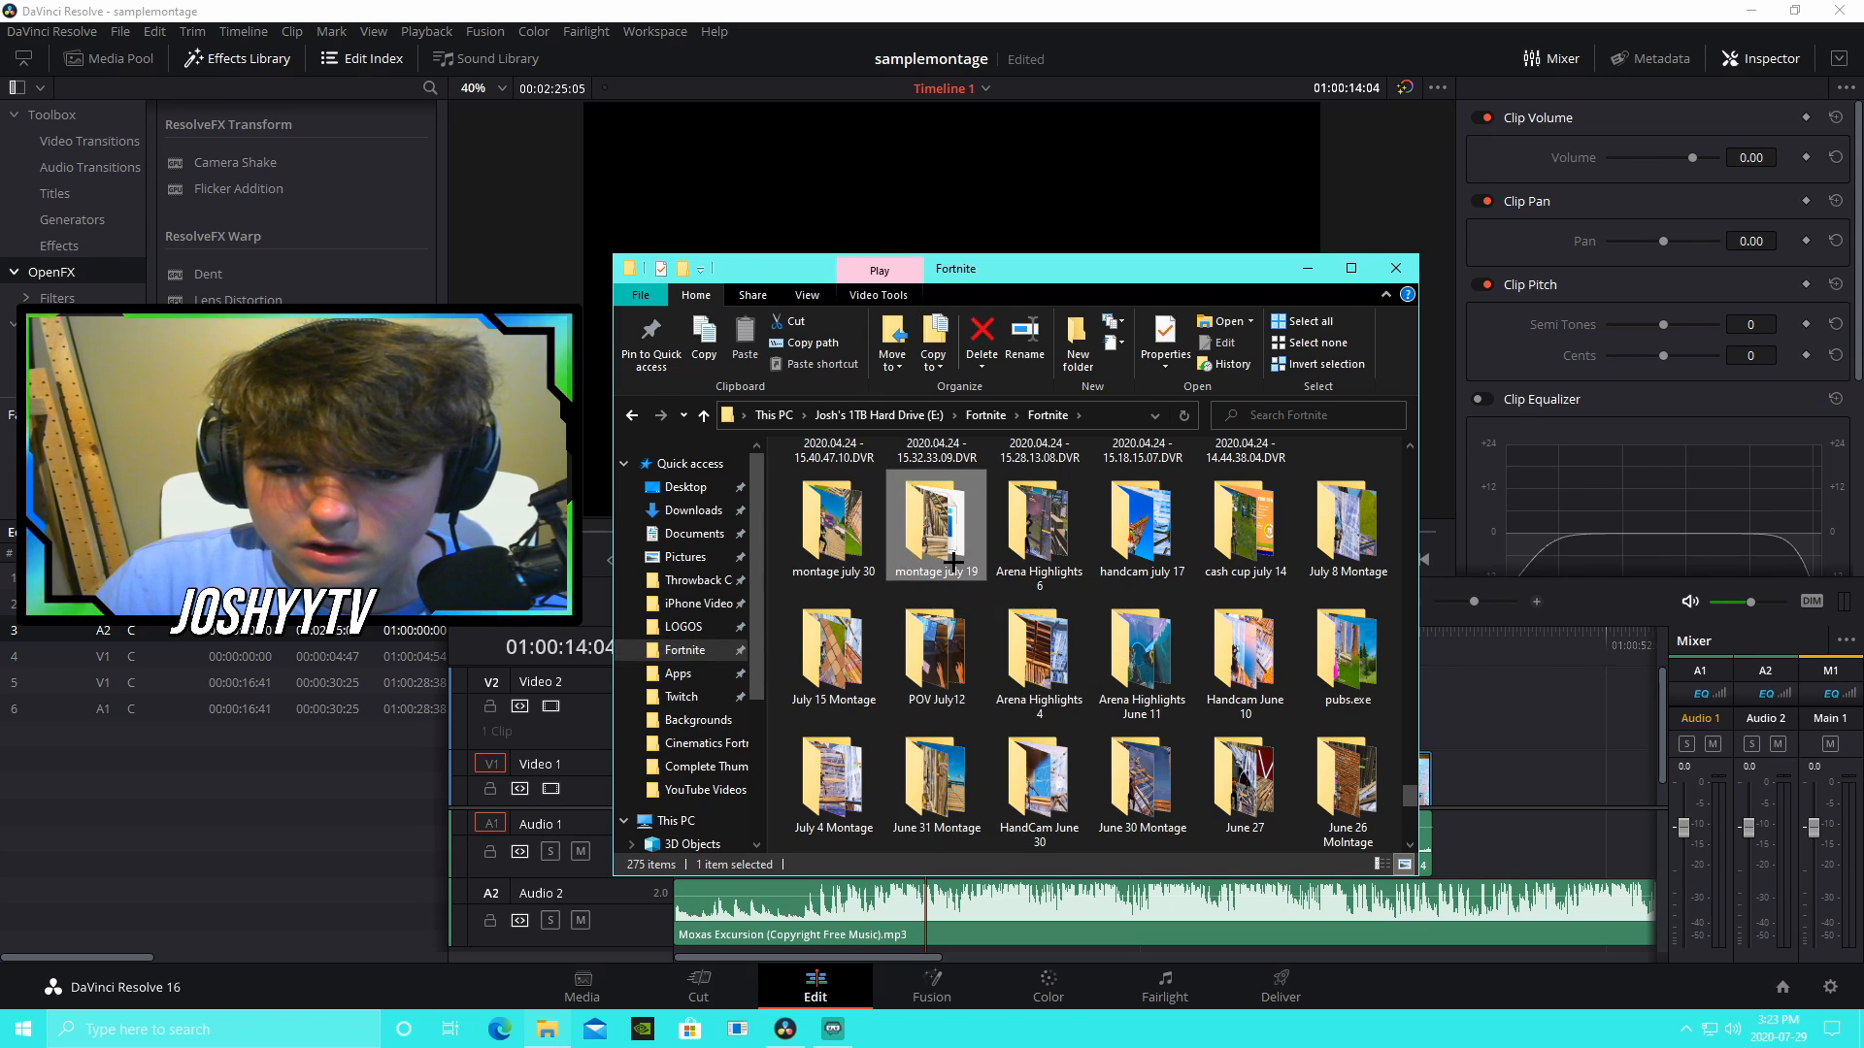
double_click(952, 561)
Step: Open the montage july 30 folder and add the 2020.07.27 21.45.24.16 recording to the timeline's end
click(632, 415)
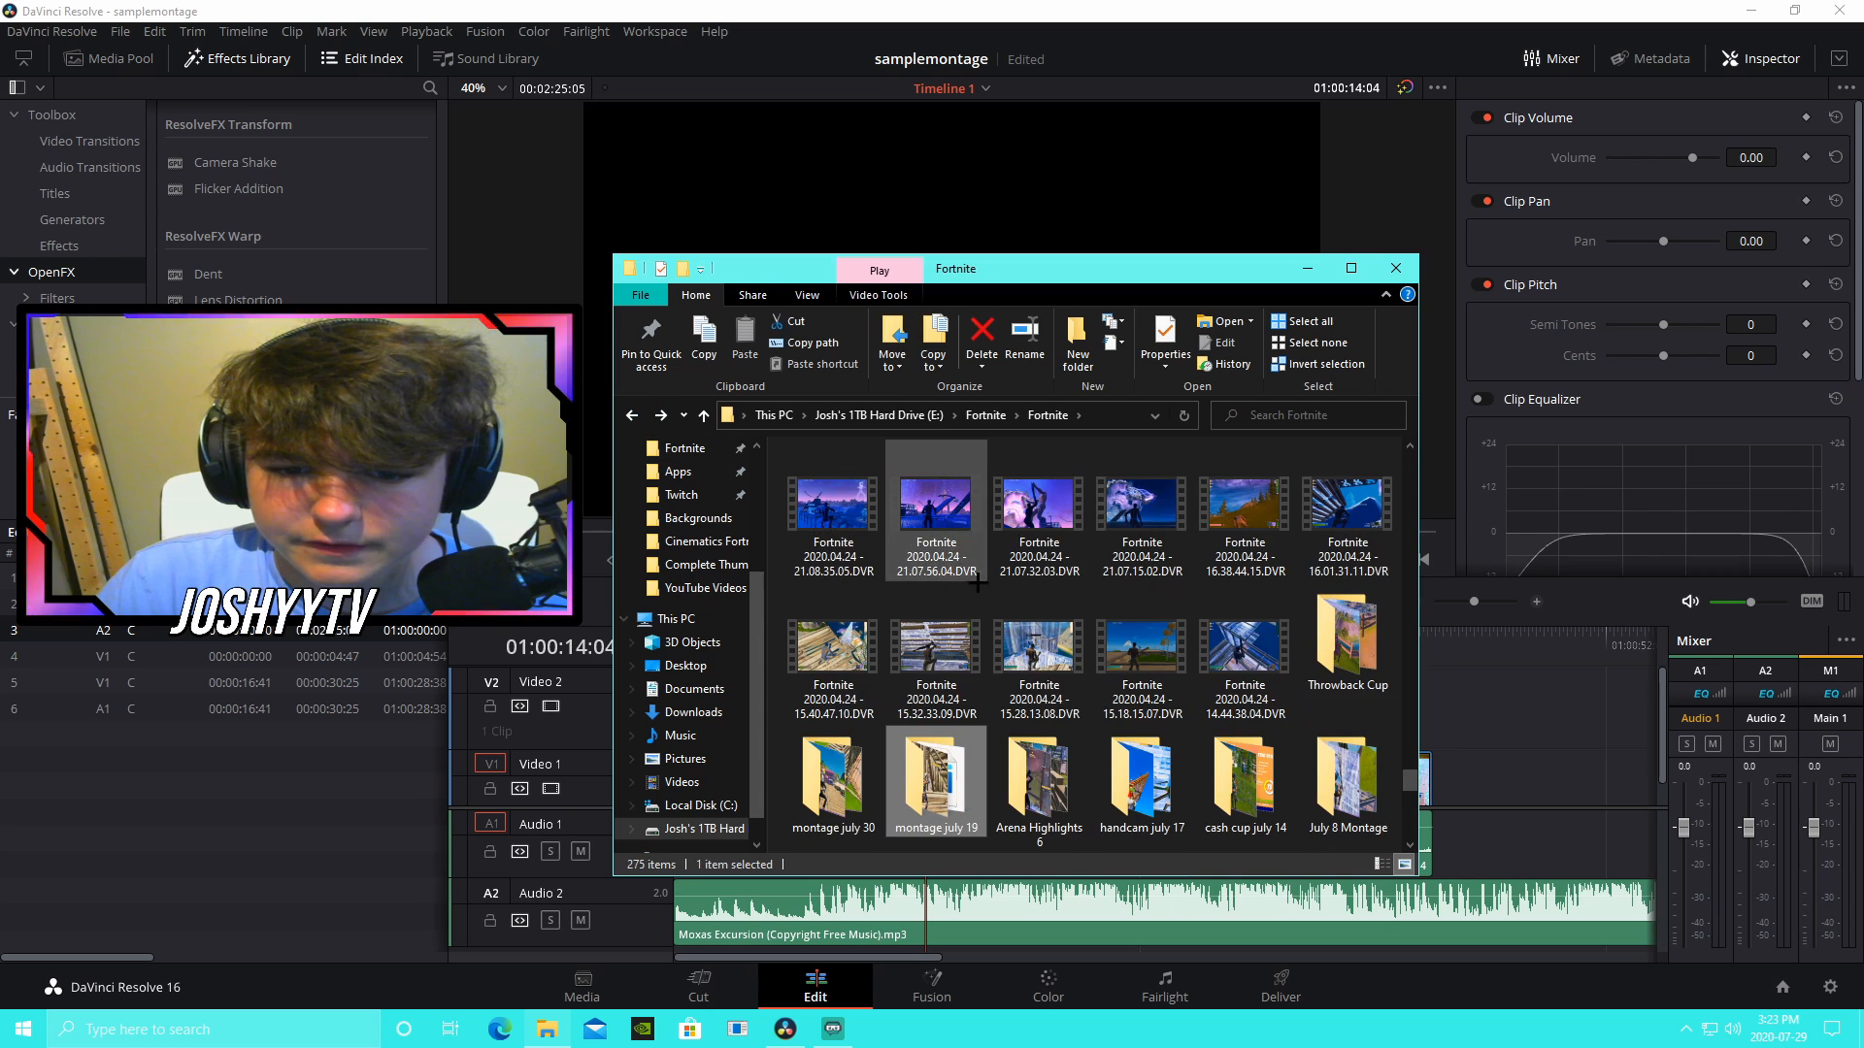
double_click(827, 781)
scroll(827, 782, down, 10)
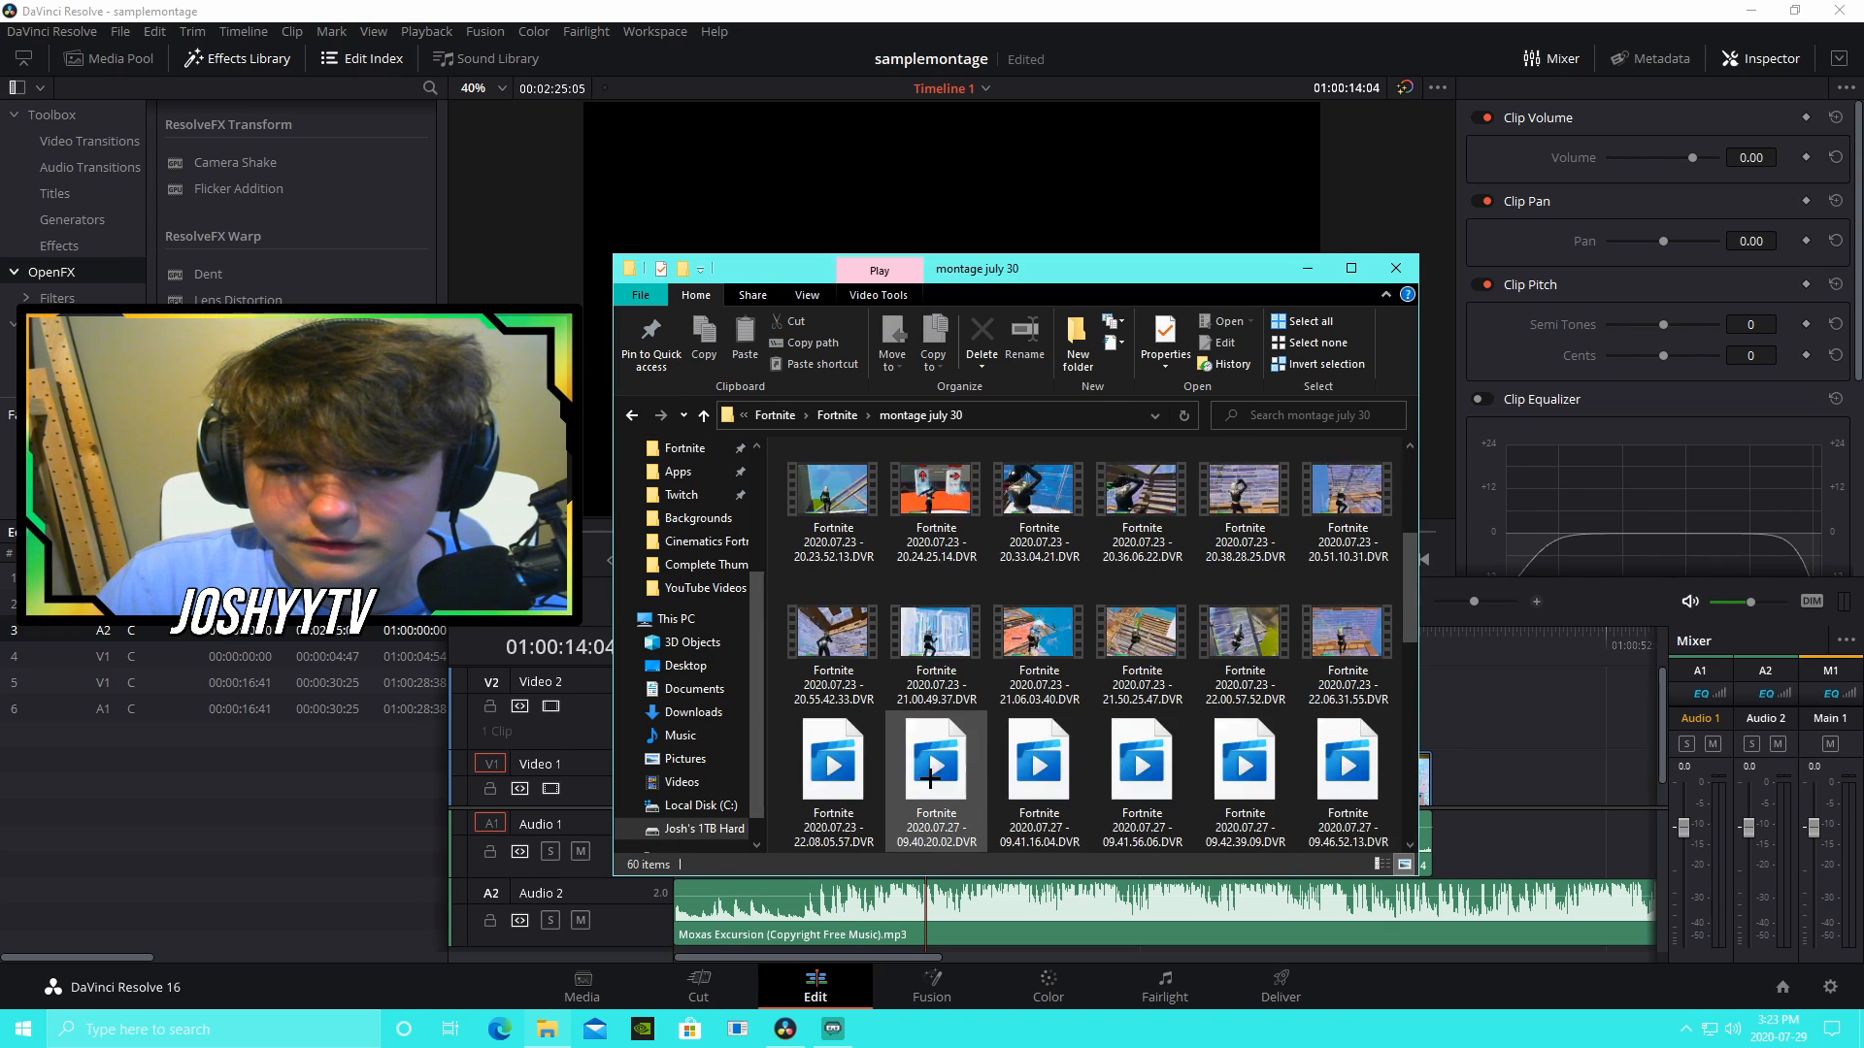
drag(934, 776, 1520, 772)
drag(1474, 602, 1467, 601)
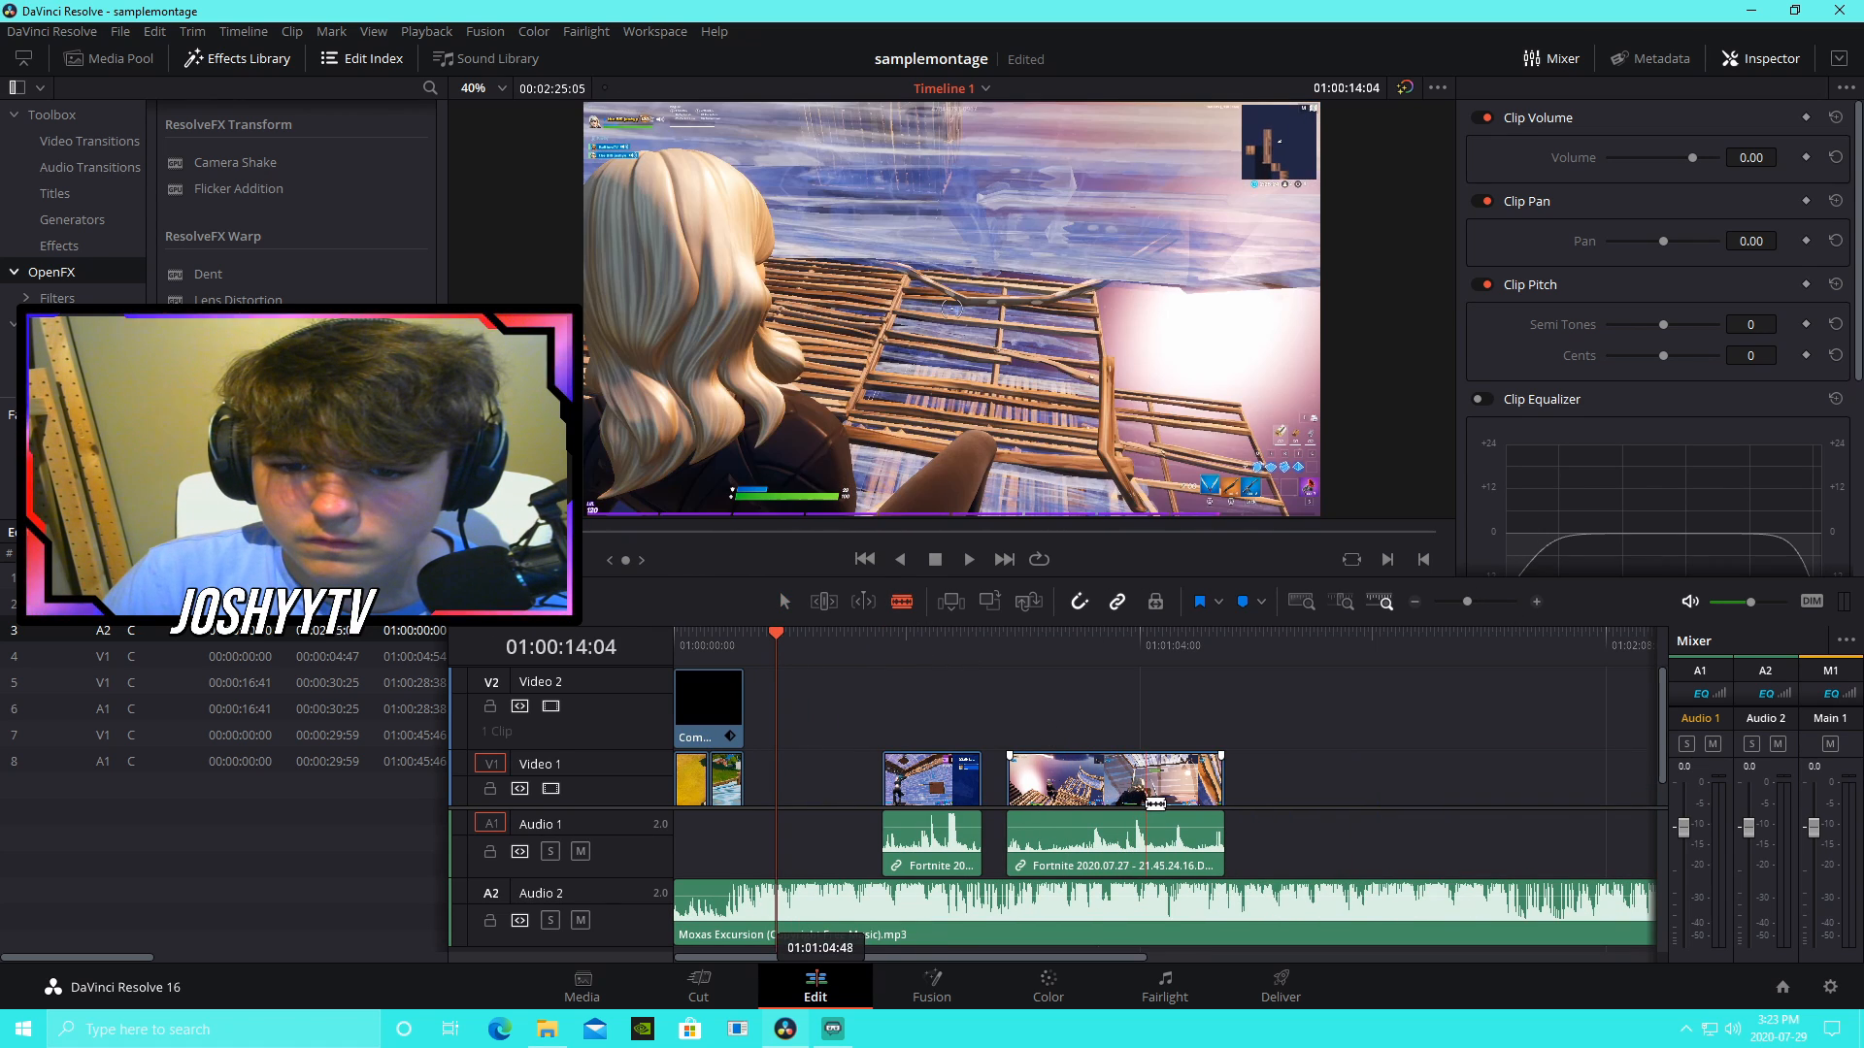
Step: Blade the 2020.07.27 clip twice, delete the leading and trailing pieces, and play back
click(1154, 805)
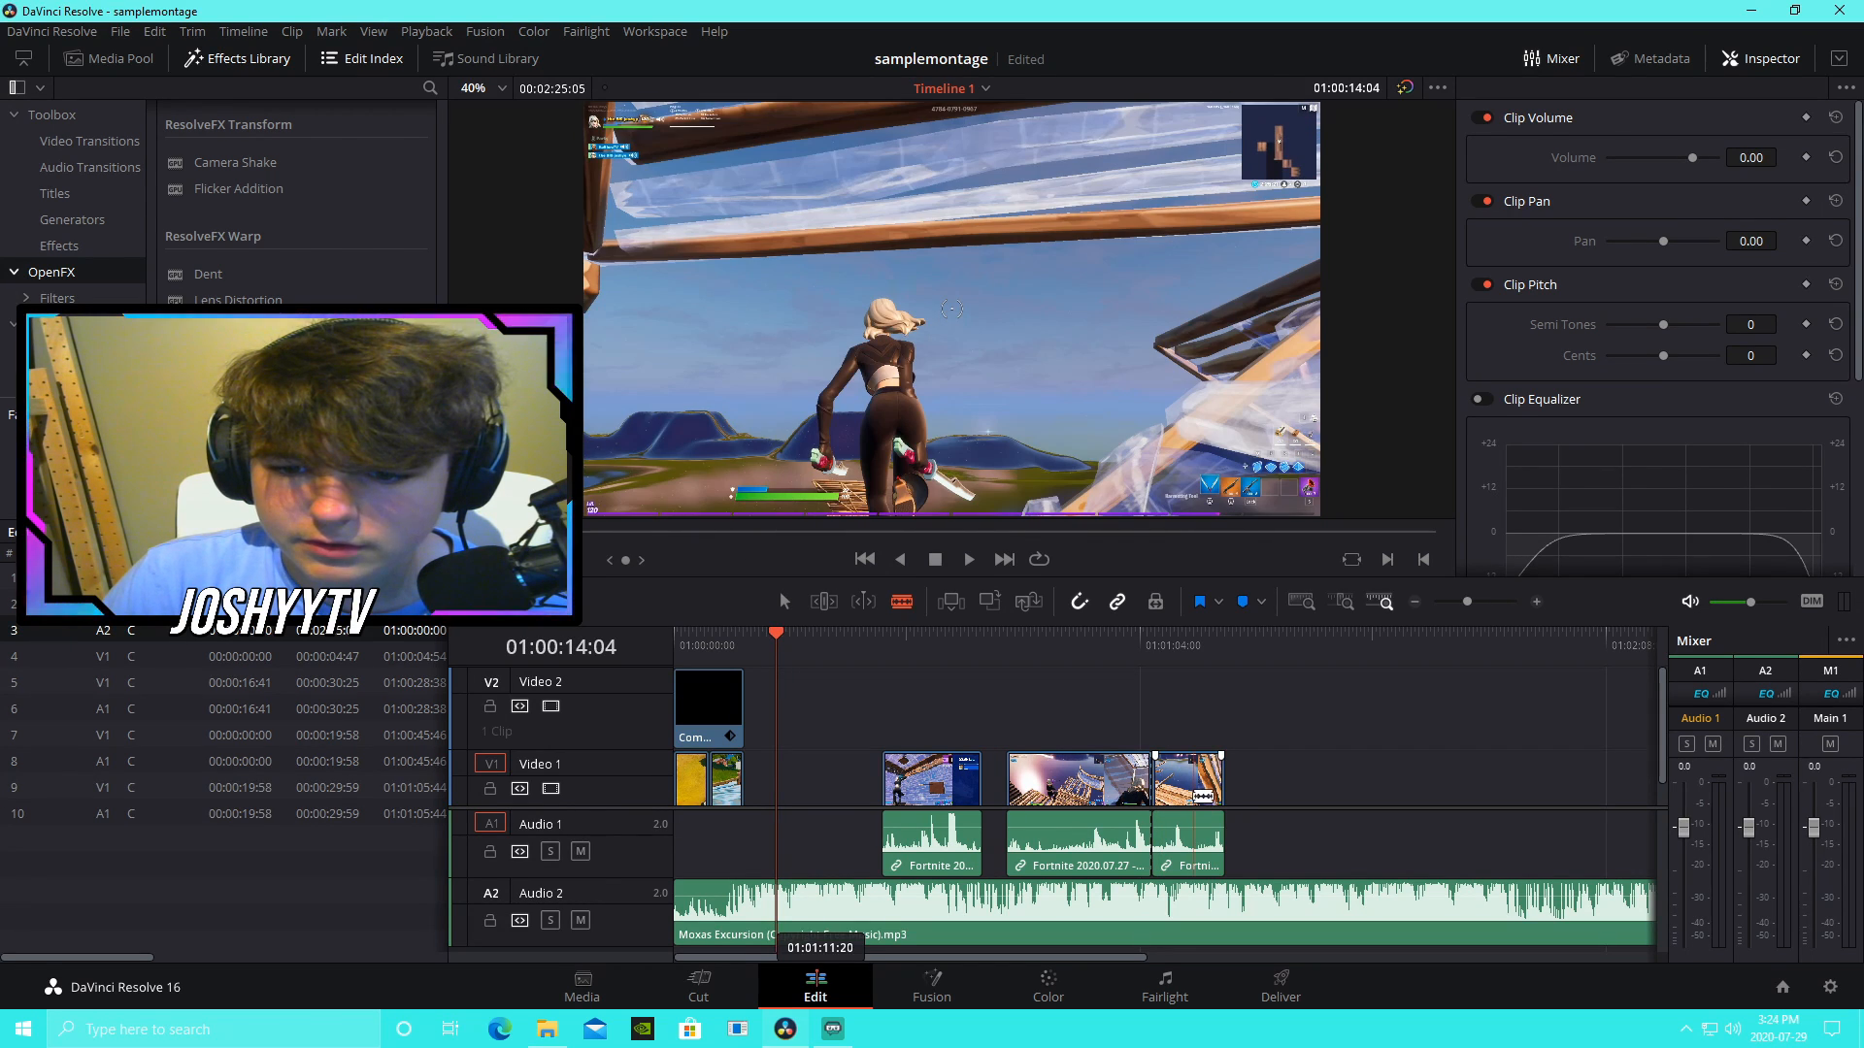
click(1196, 797)
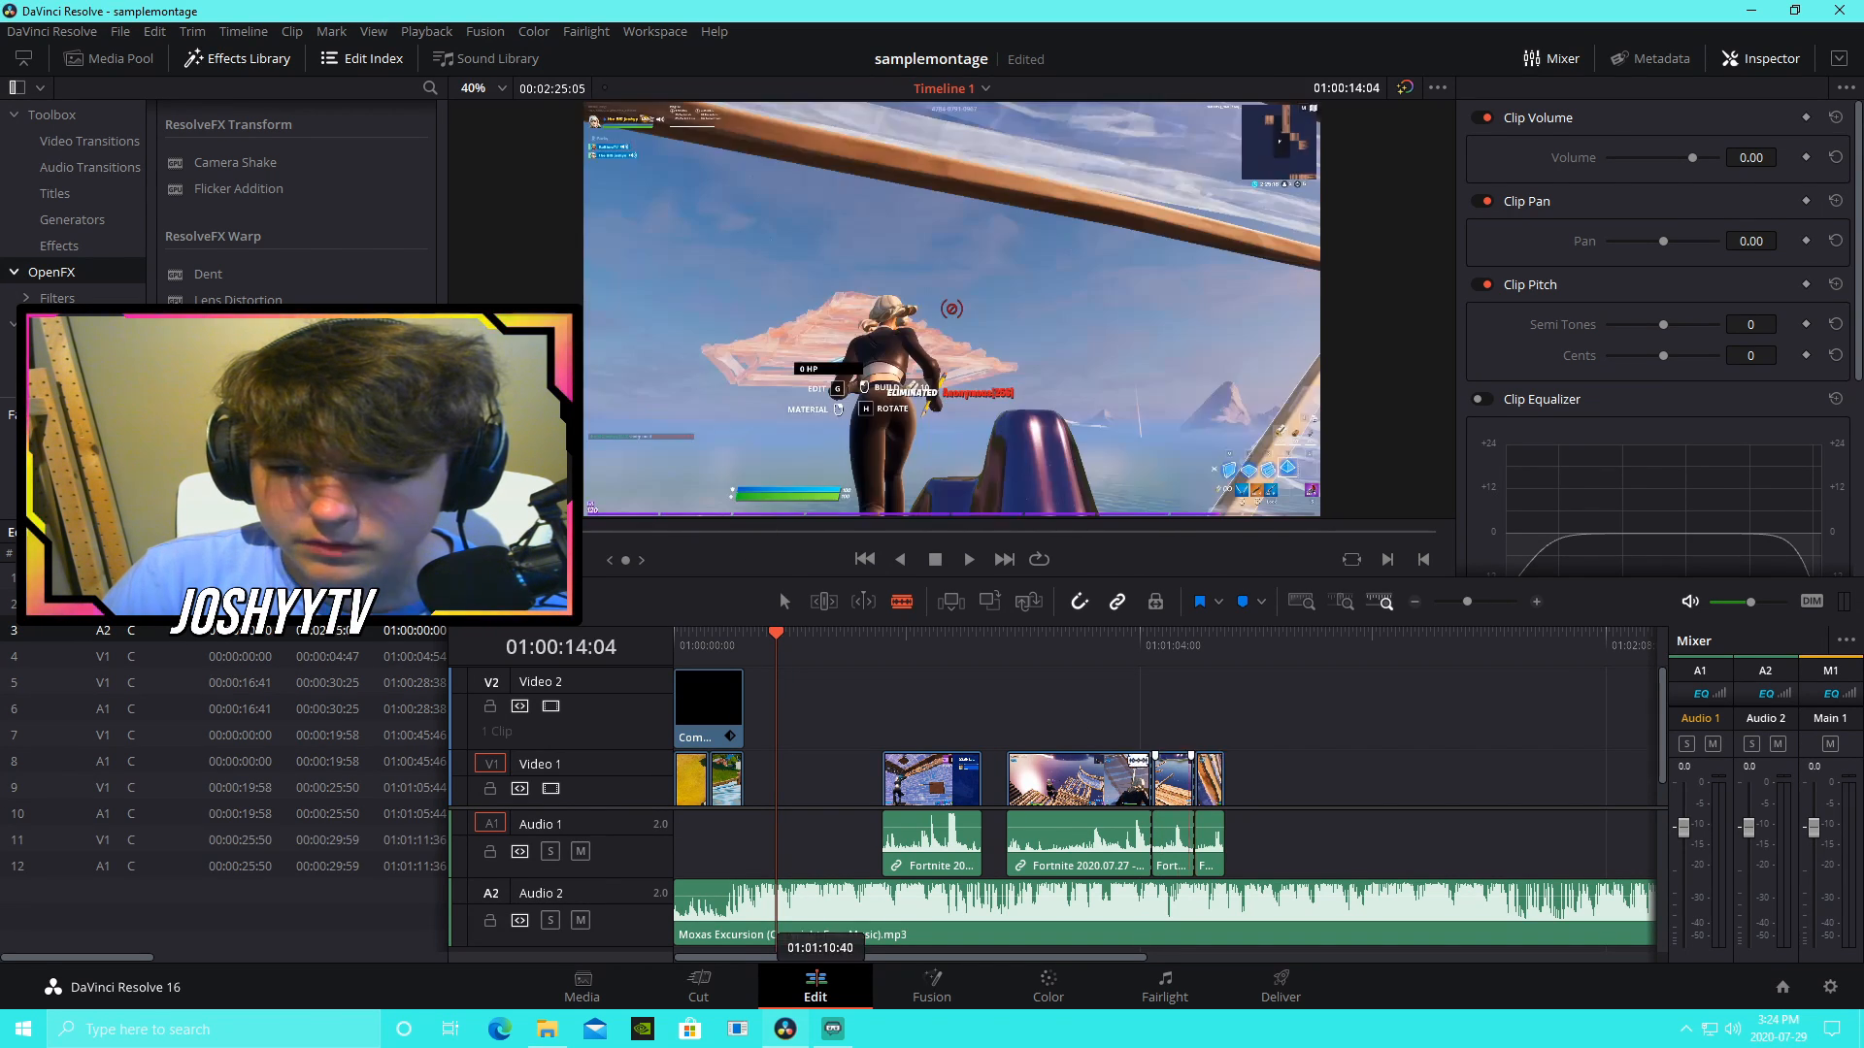
key(a)
right_click(1055, 777)
click(1124, 287)
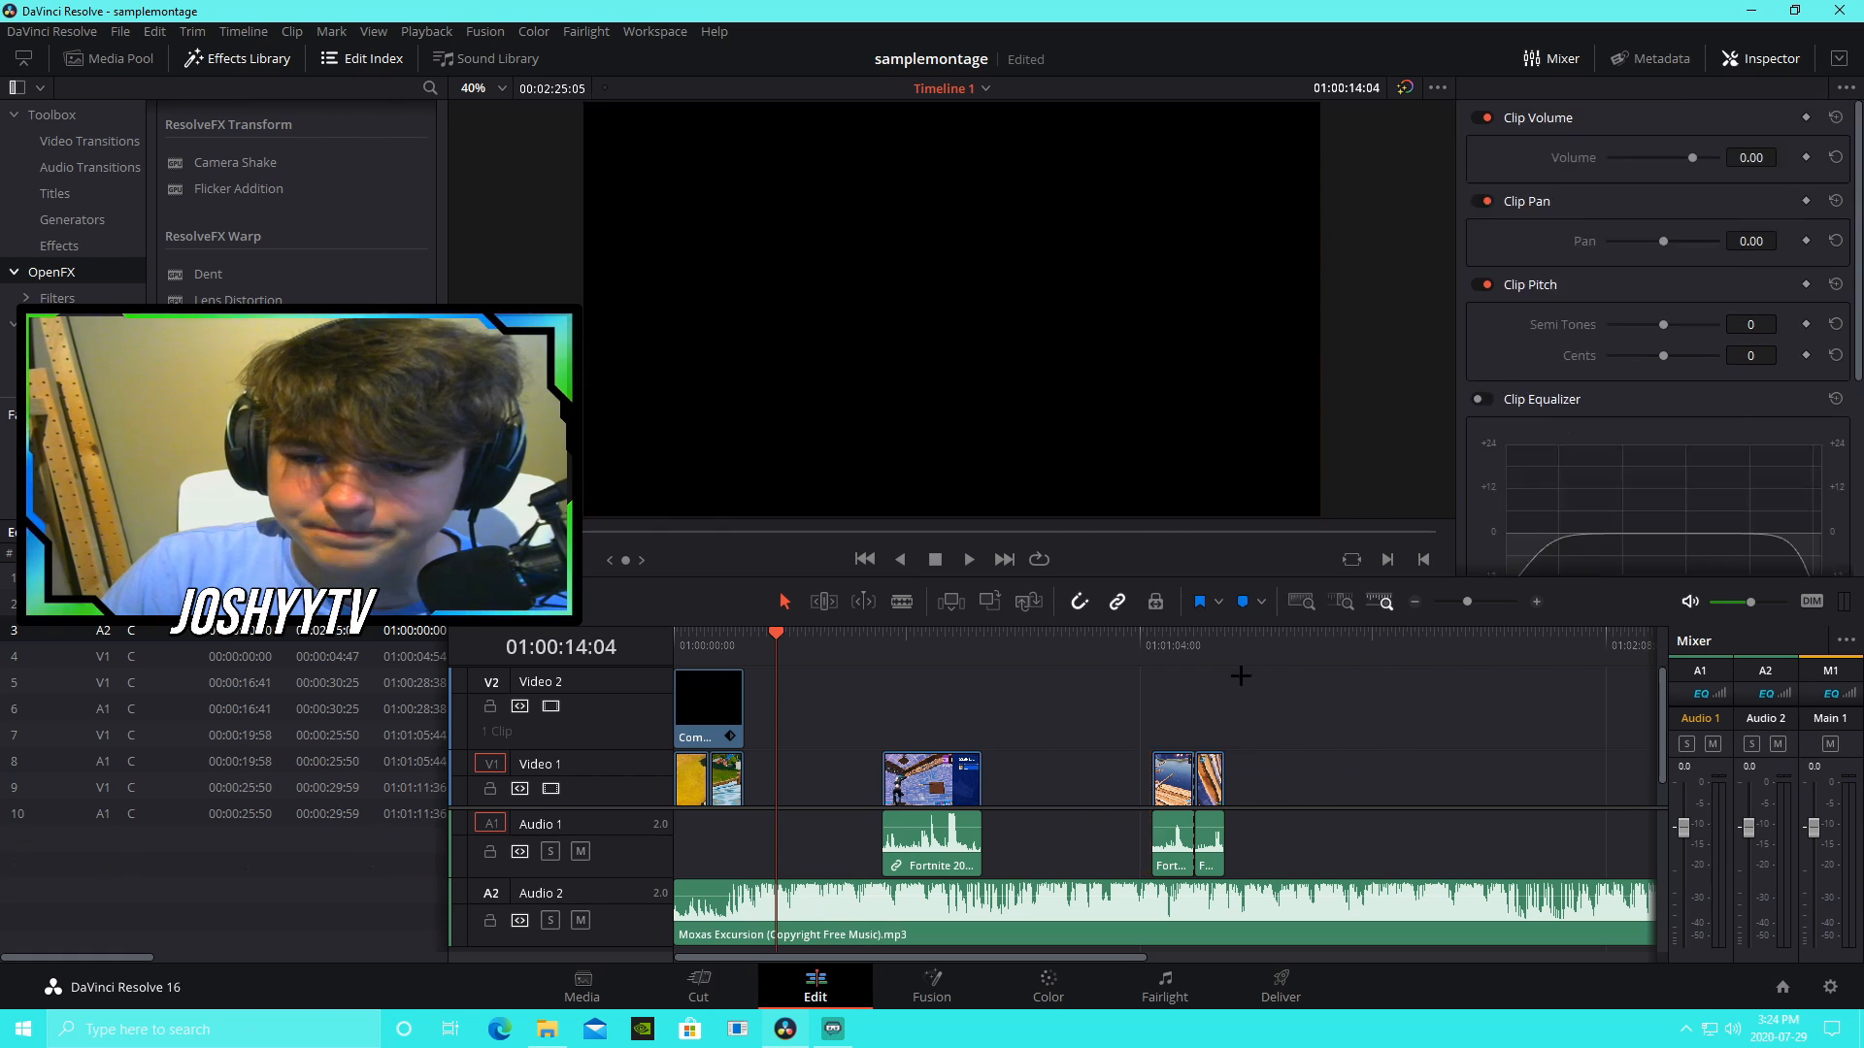
right_click(1211, 777)
click(1262, 254)
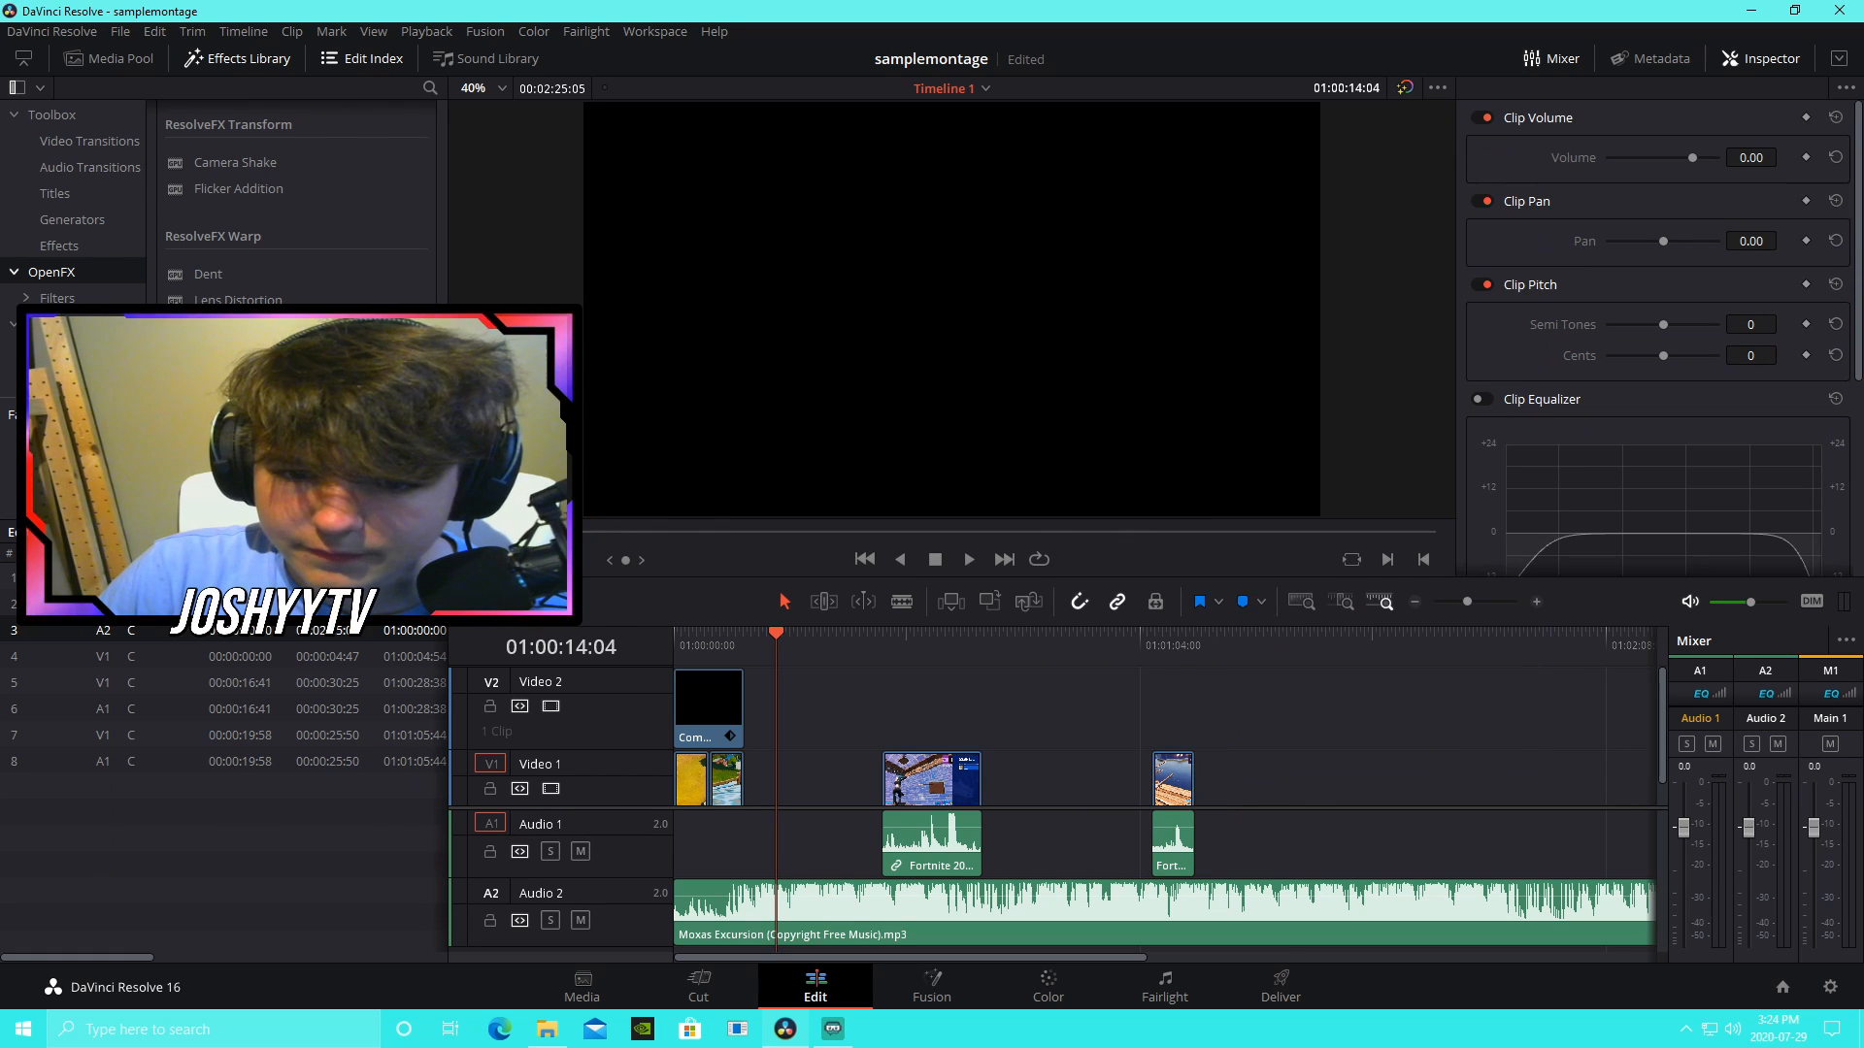
click(967, 561)
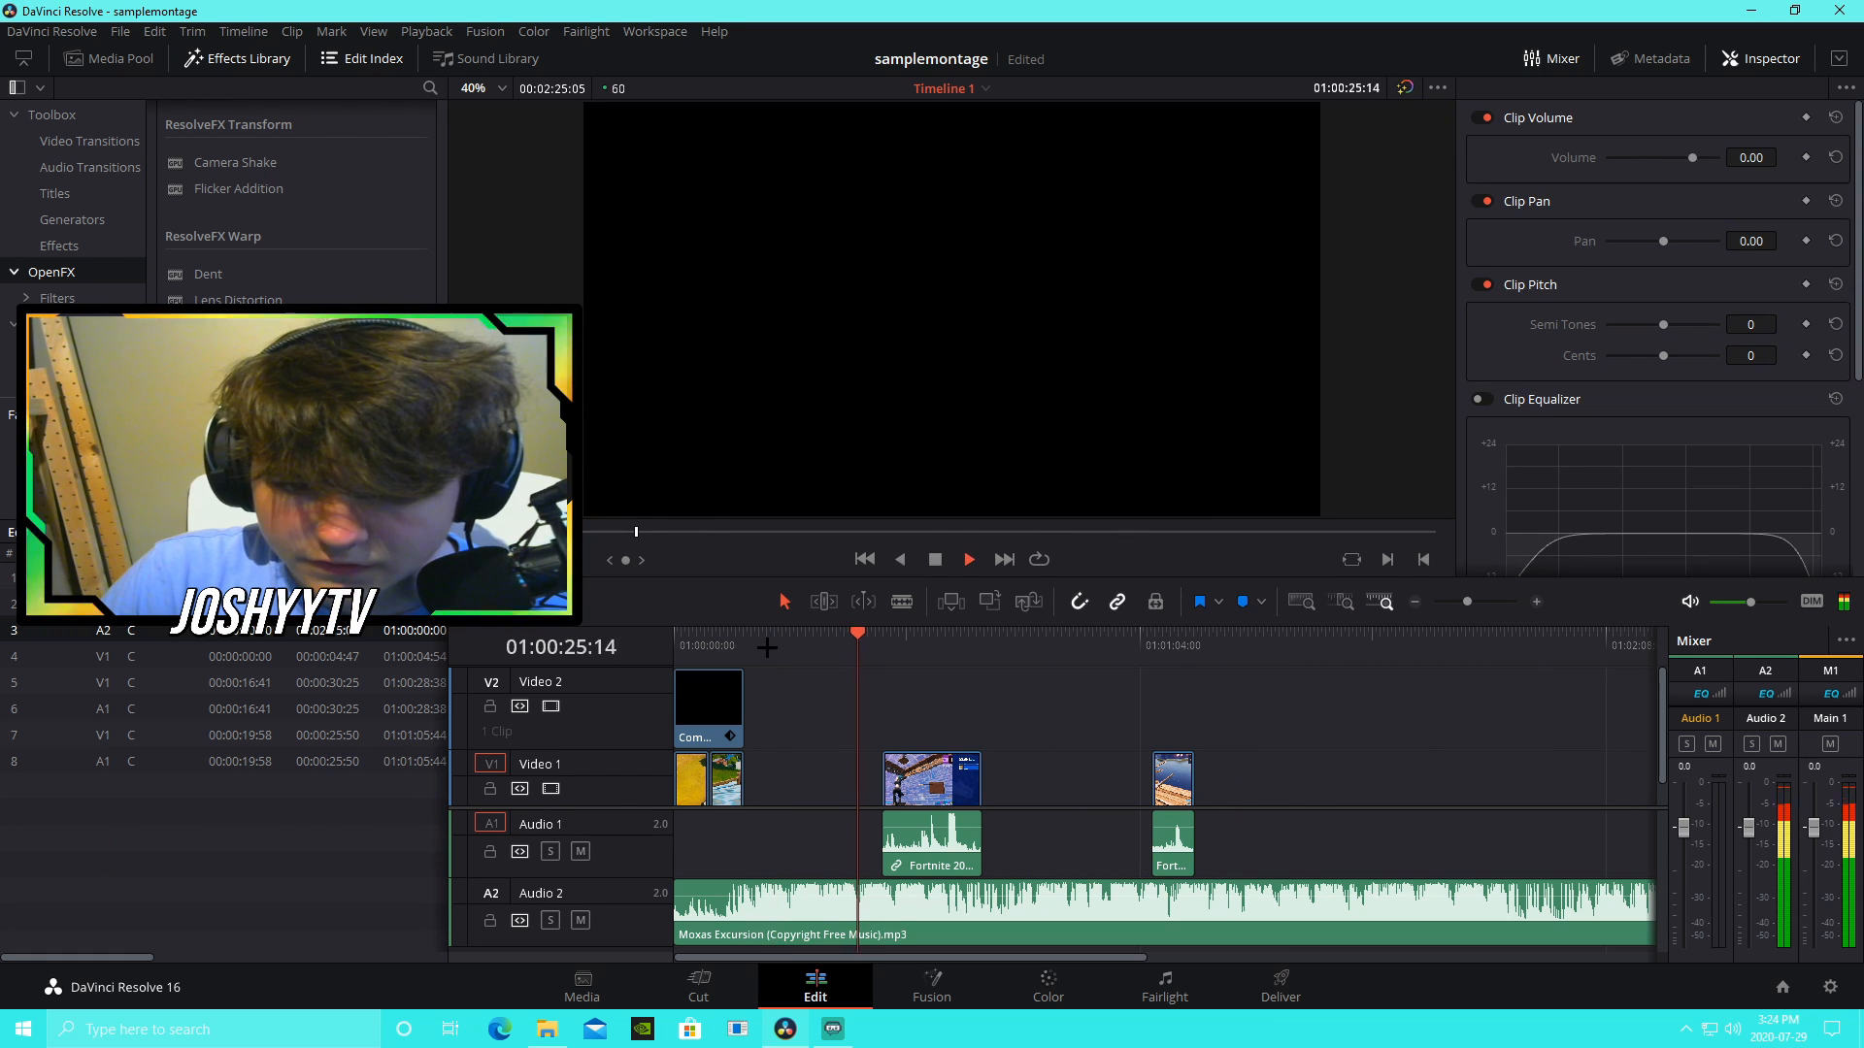
Step: Move the short 2020.07.27 clip ahead of the 10.24.41.26 clip, nudged to start near 01:00:16:00
drag(1468, 602, 1484, 604)
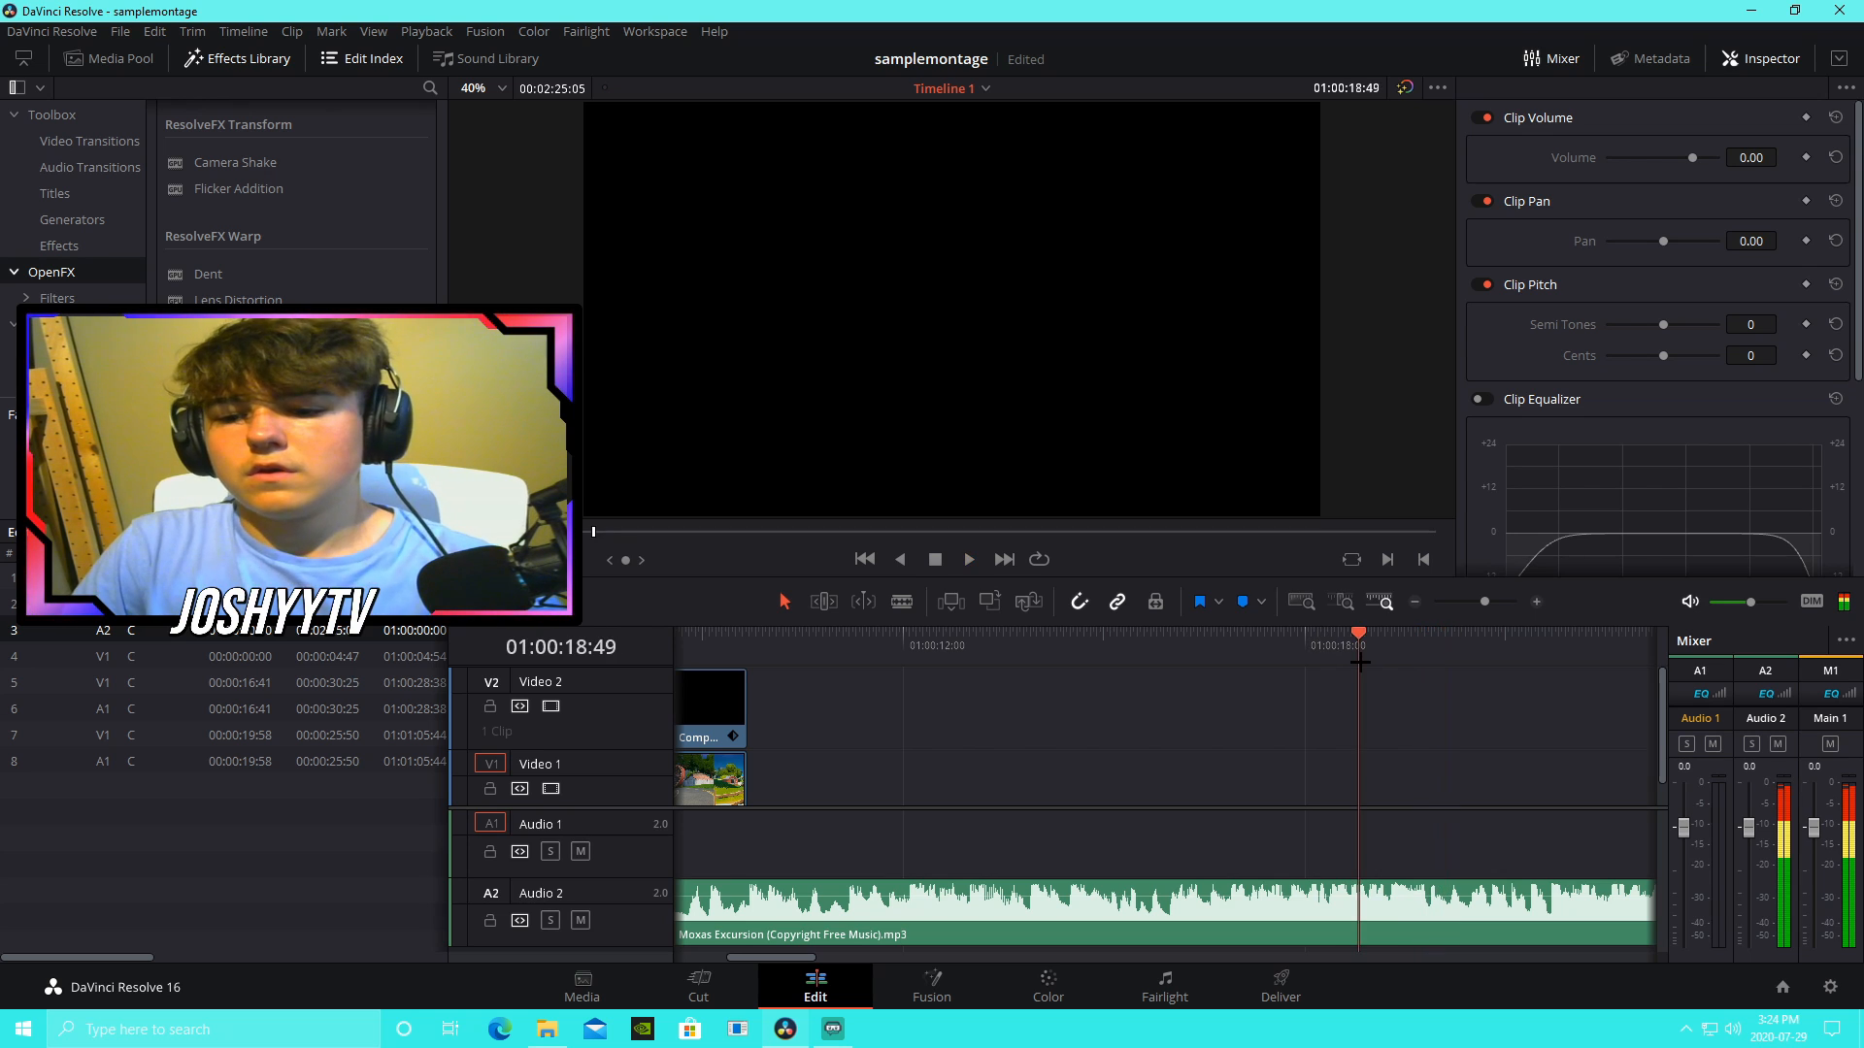
drag(1384, 665, 1391, 665)
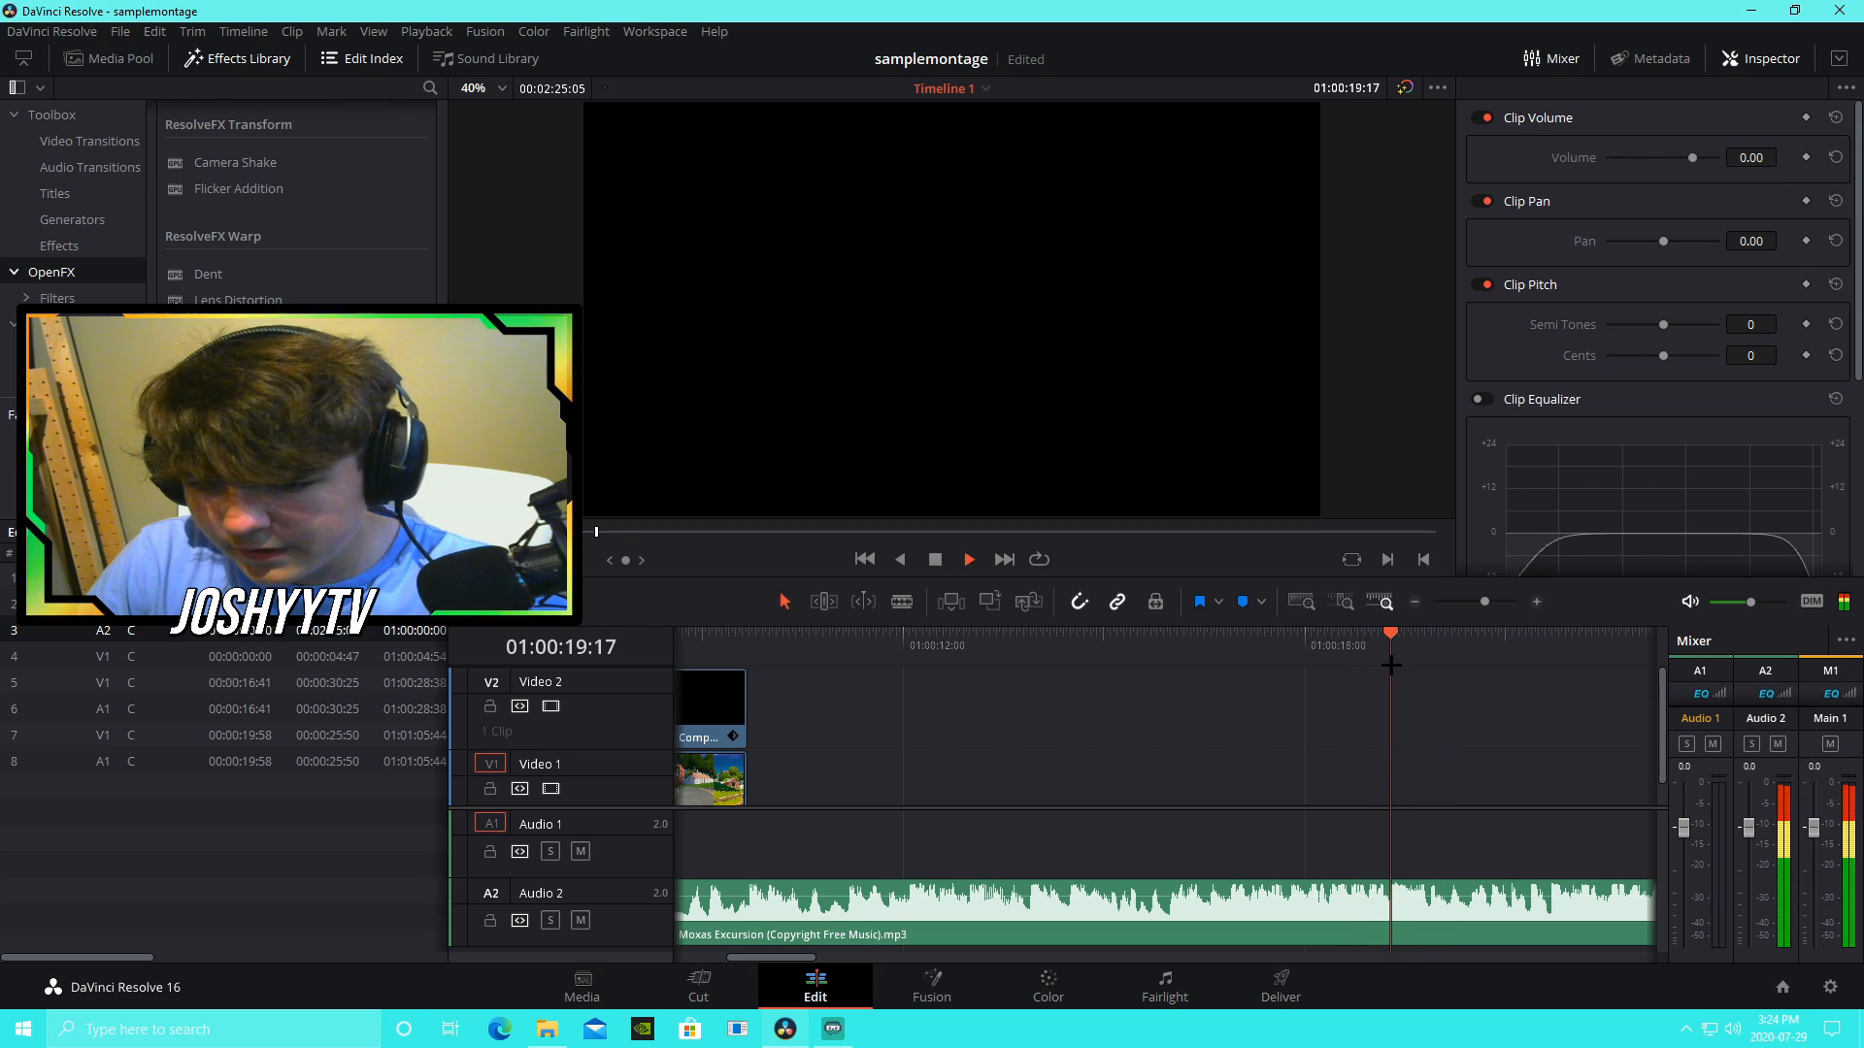
drag(1485, 602, 1469, 602)
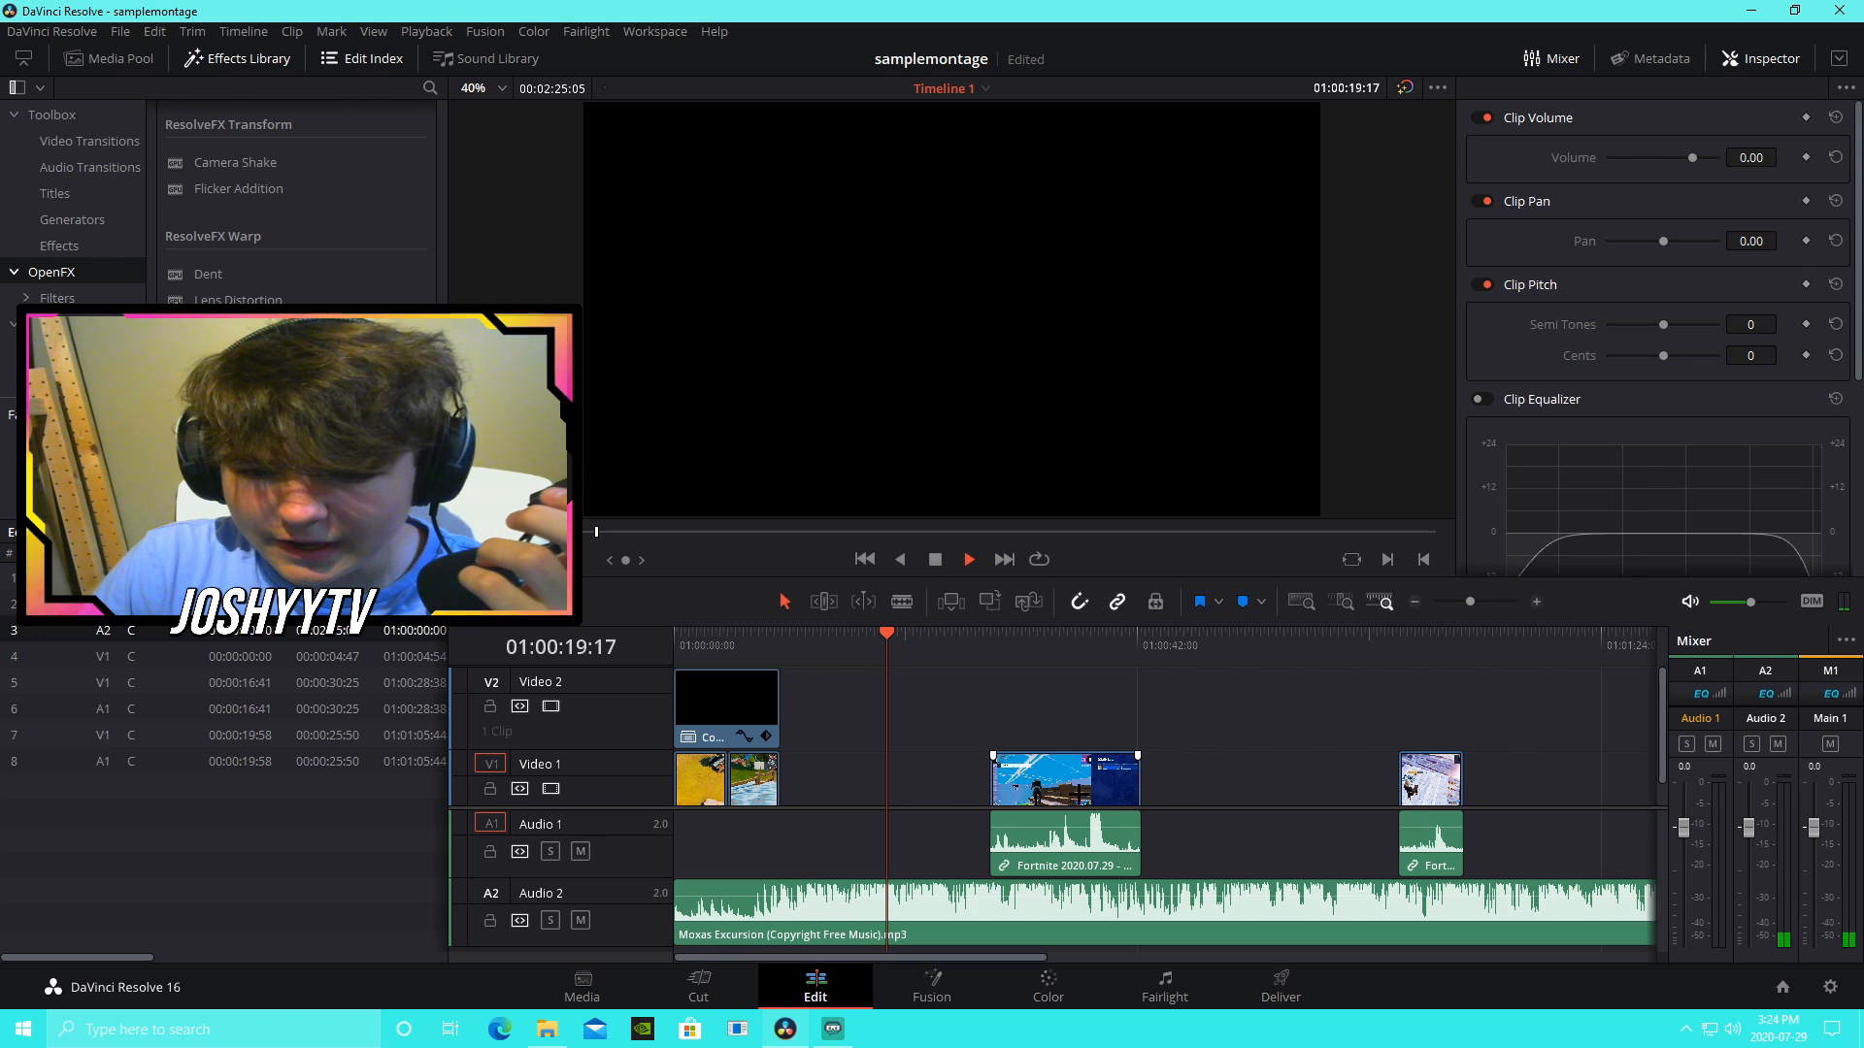
drag(1079, 794, 886, 786)
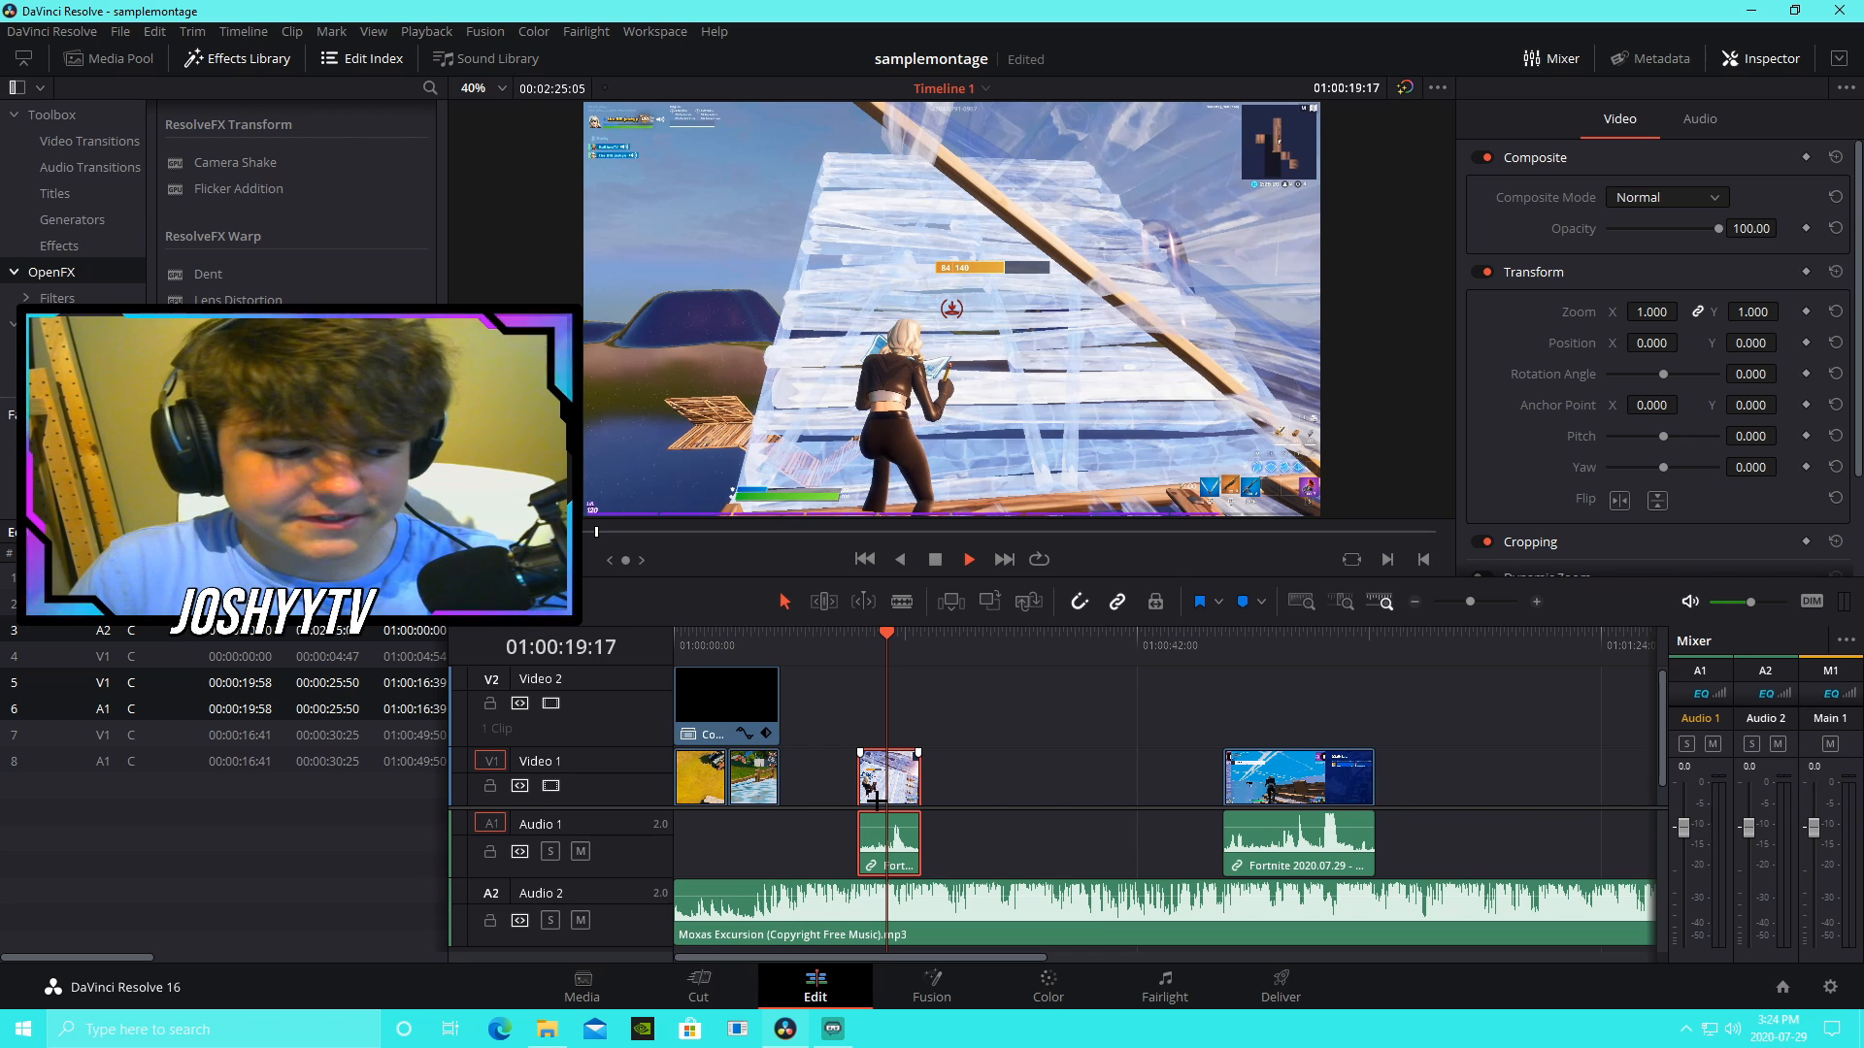
drag(1469, 602, 1489, 601)
drag(1314, 786, 1247, 788)
Step: Review the montage from 01:00:14:11 and select the Moxas Excursion music clip
click(1475, 598)
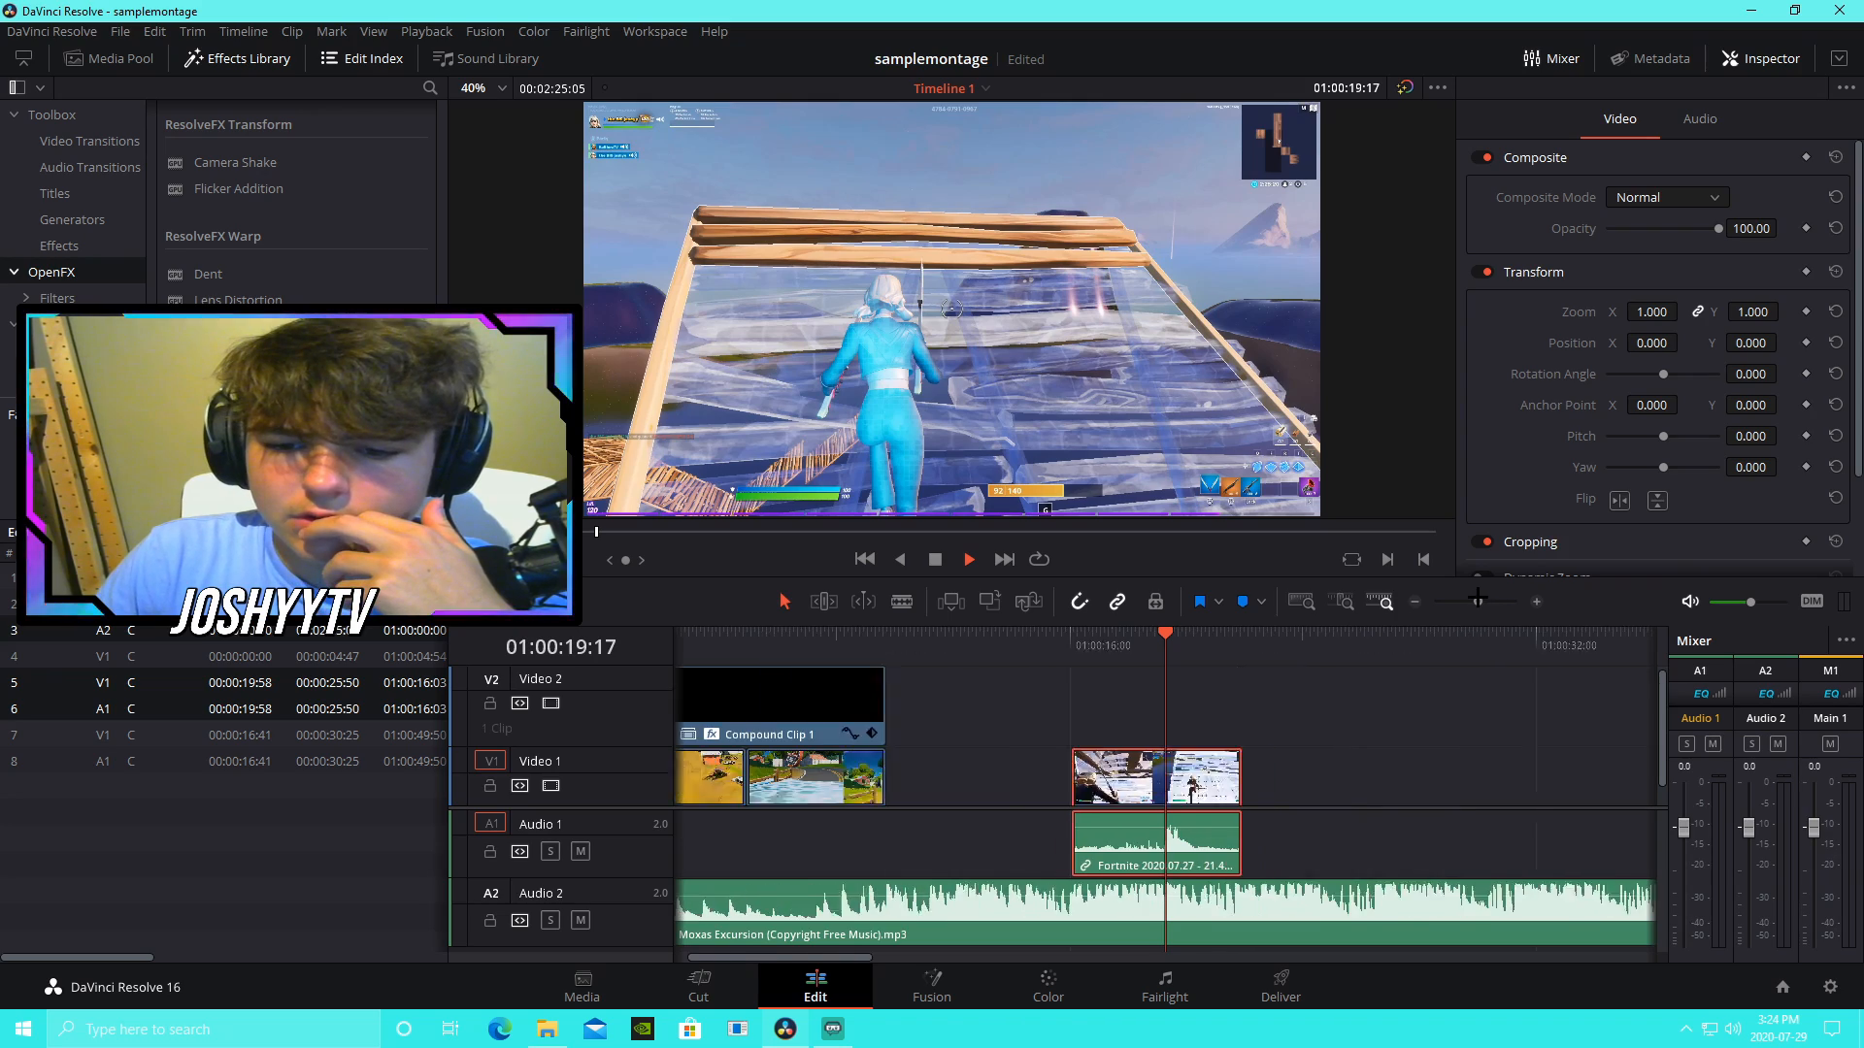
click(924, 633)
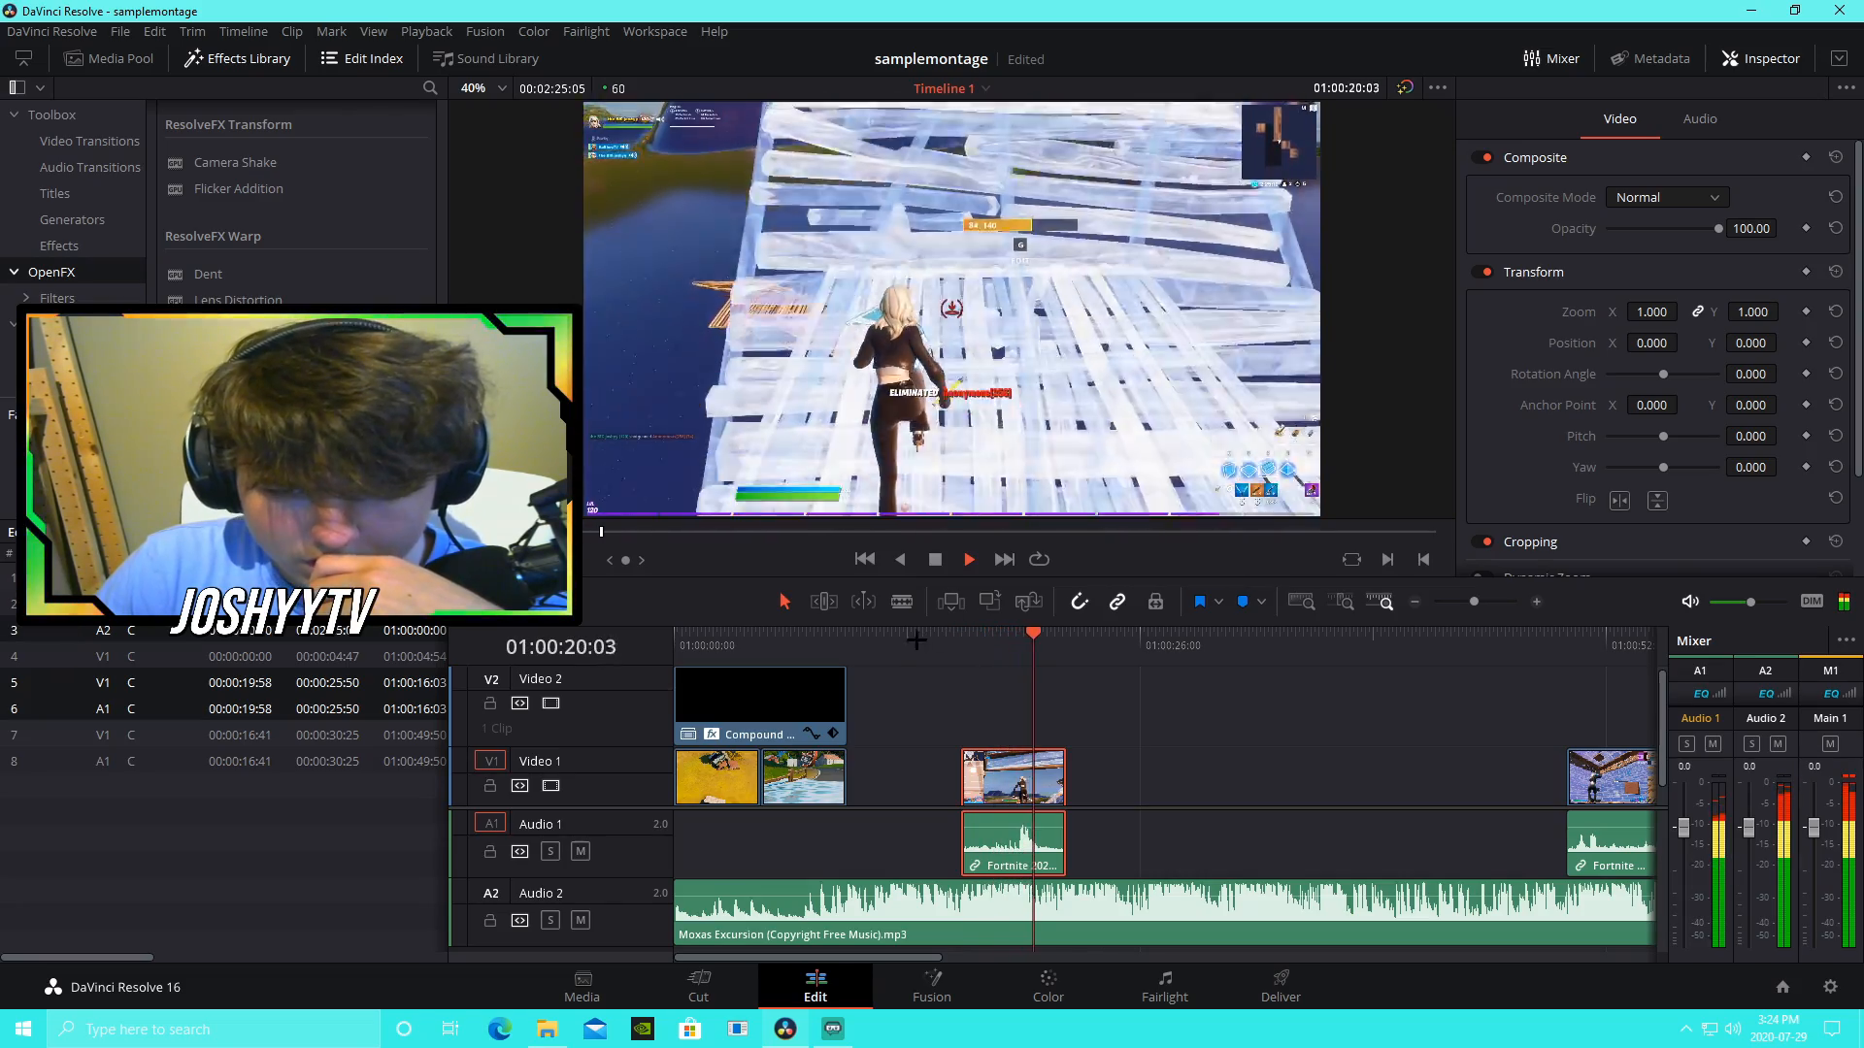
key(space)
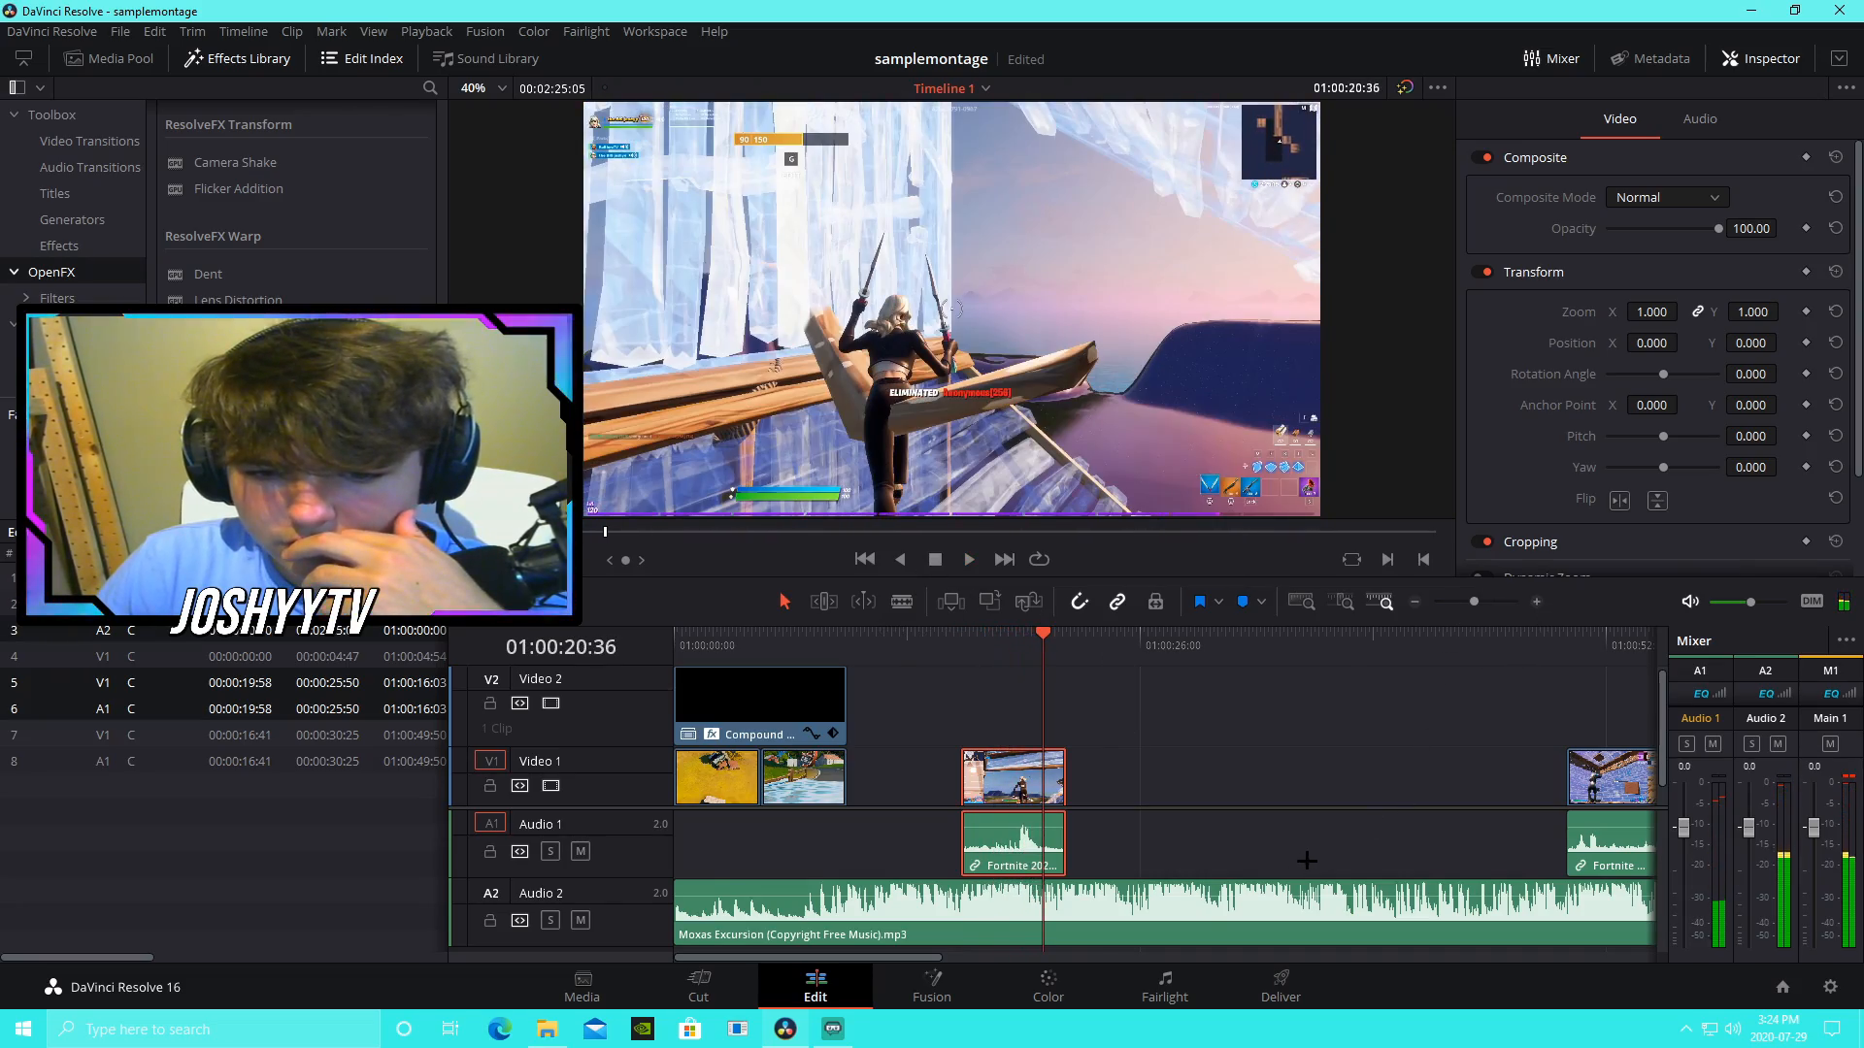
click(1198, 917)
drag(1195, 944, 1198, 957)
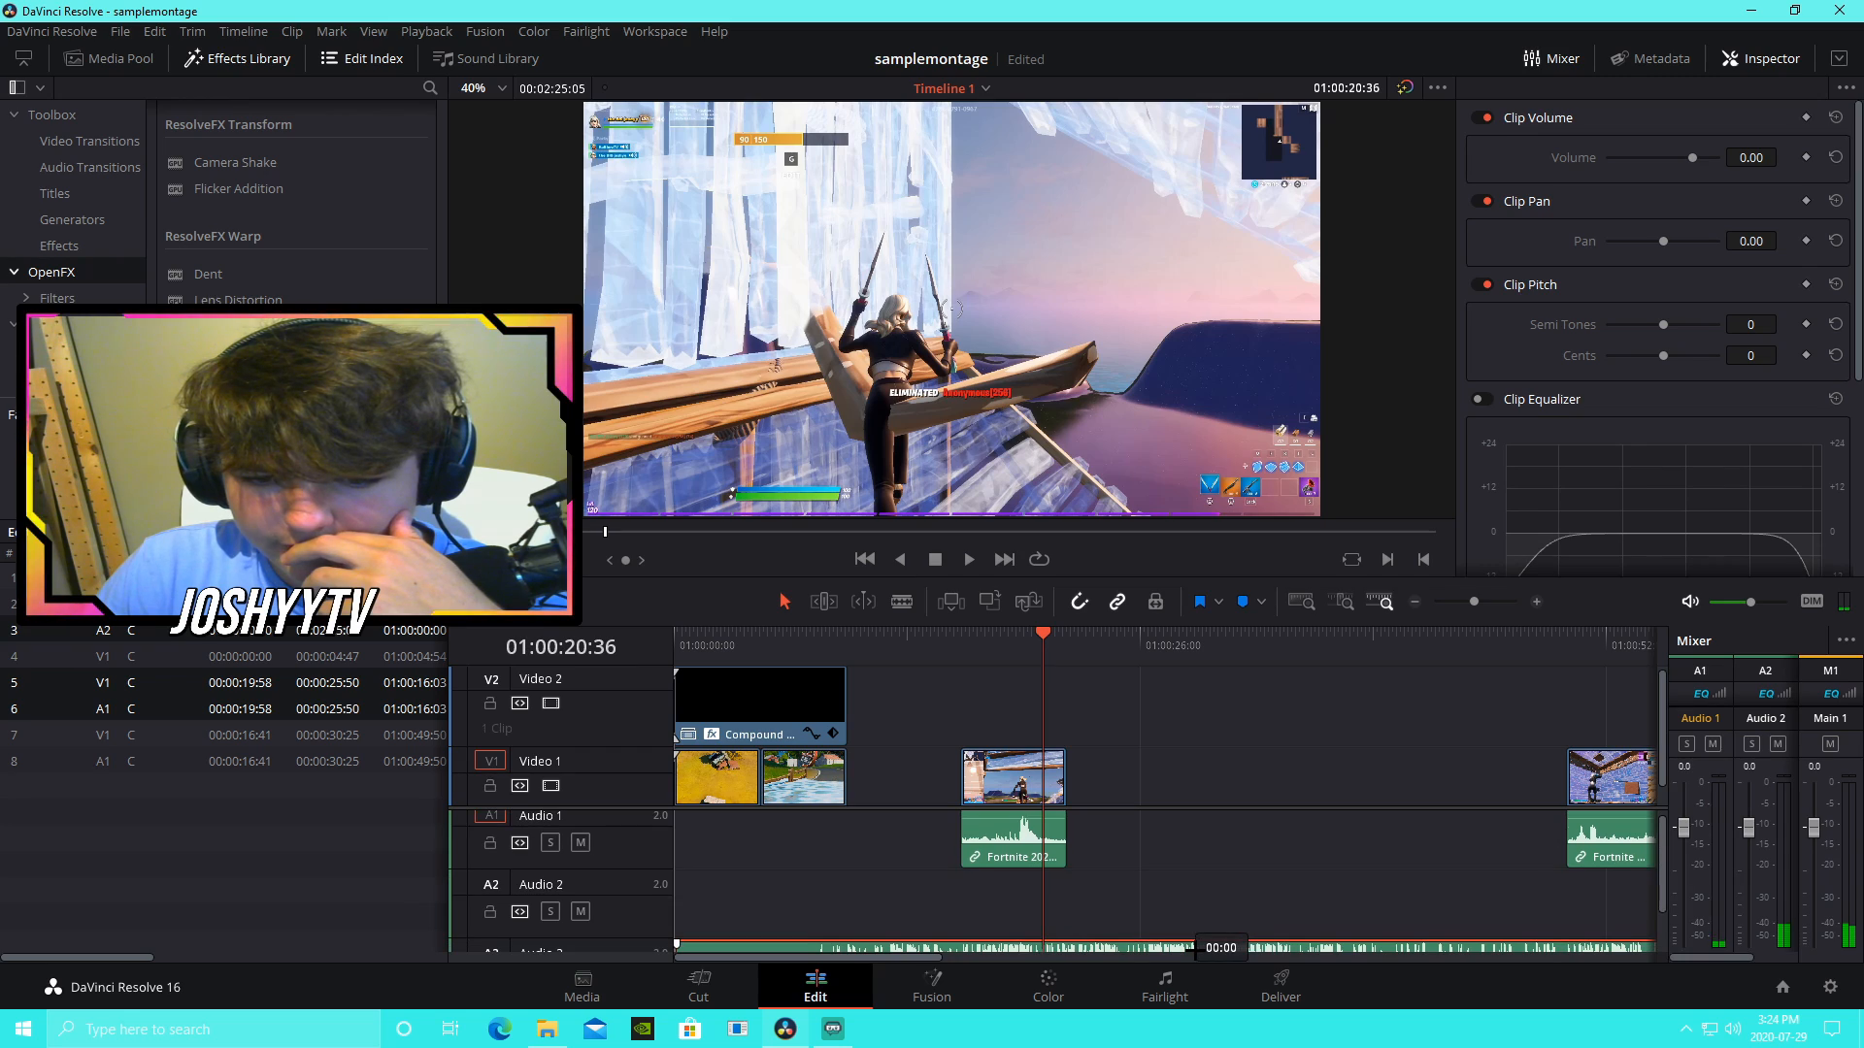
scroll(1202, 888, down, 2)
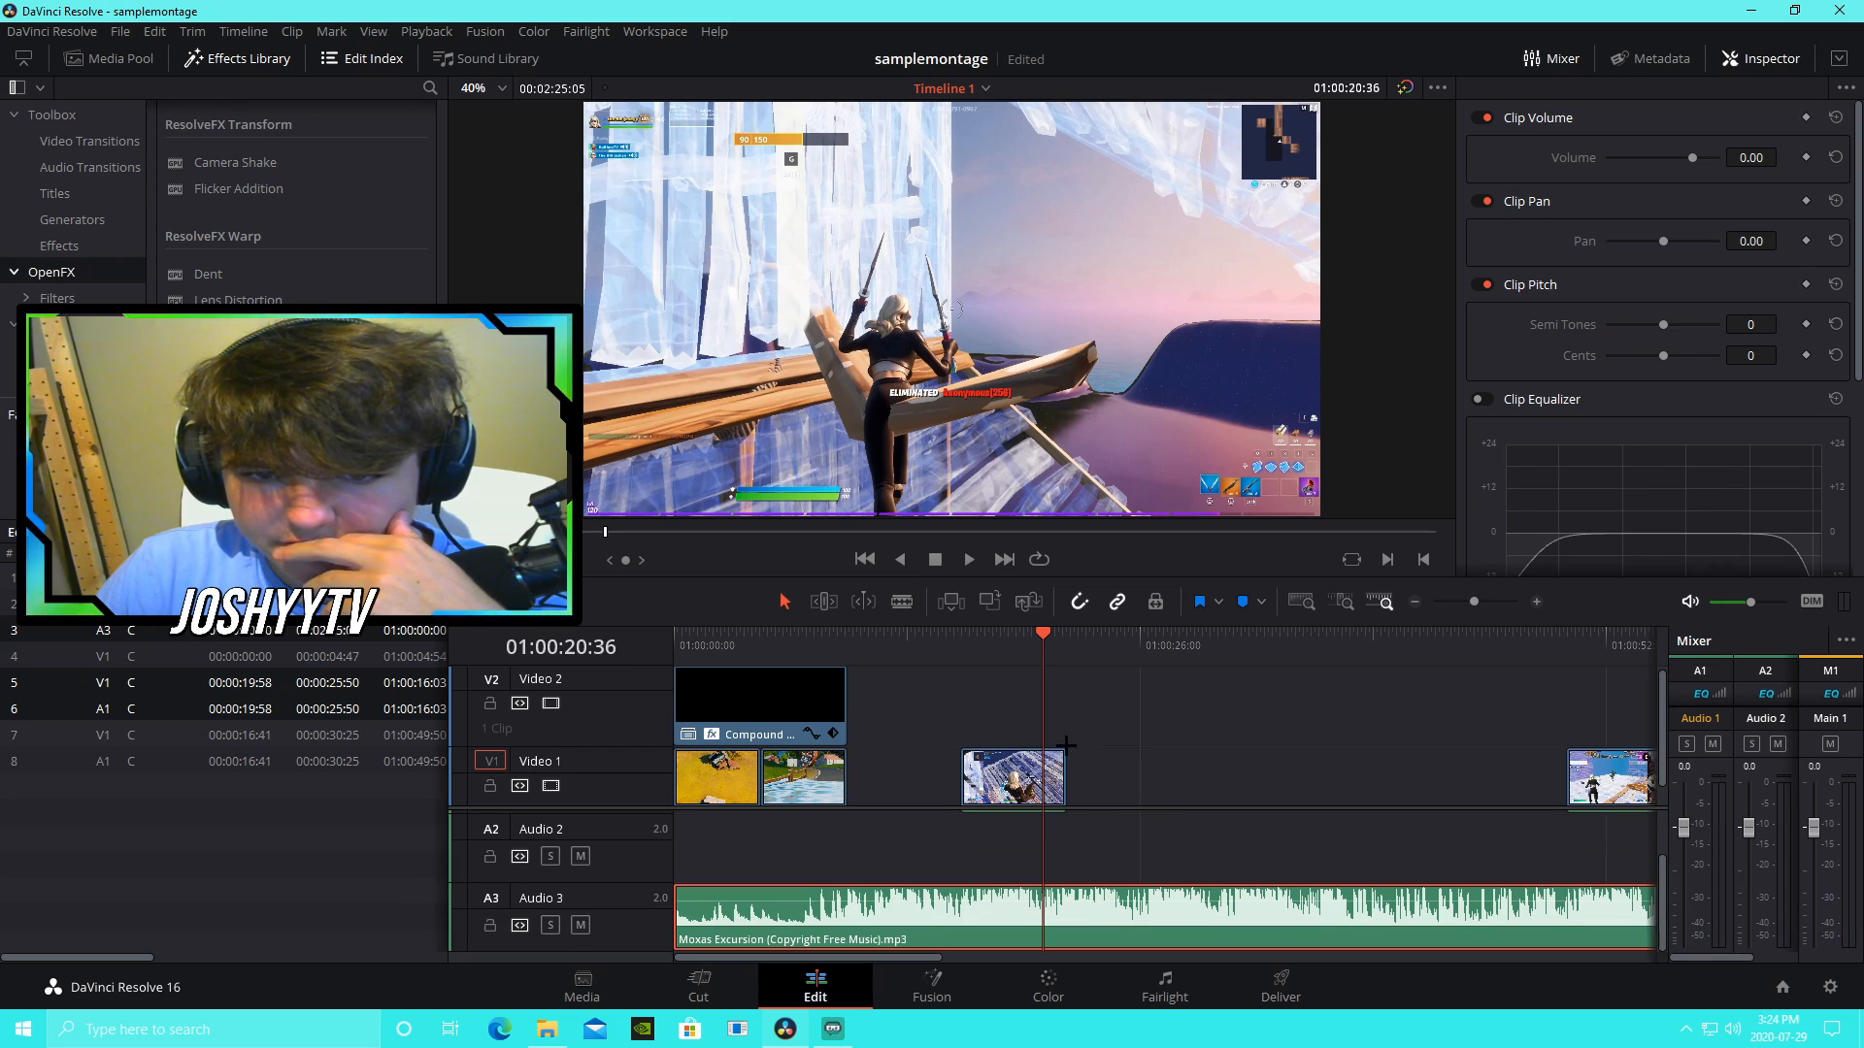
Step: Replay from 01:00:17:16, then trim the start off the gameplay clip to close the gap
click(983, 636)
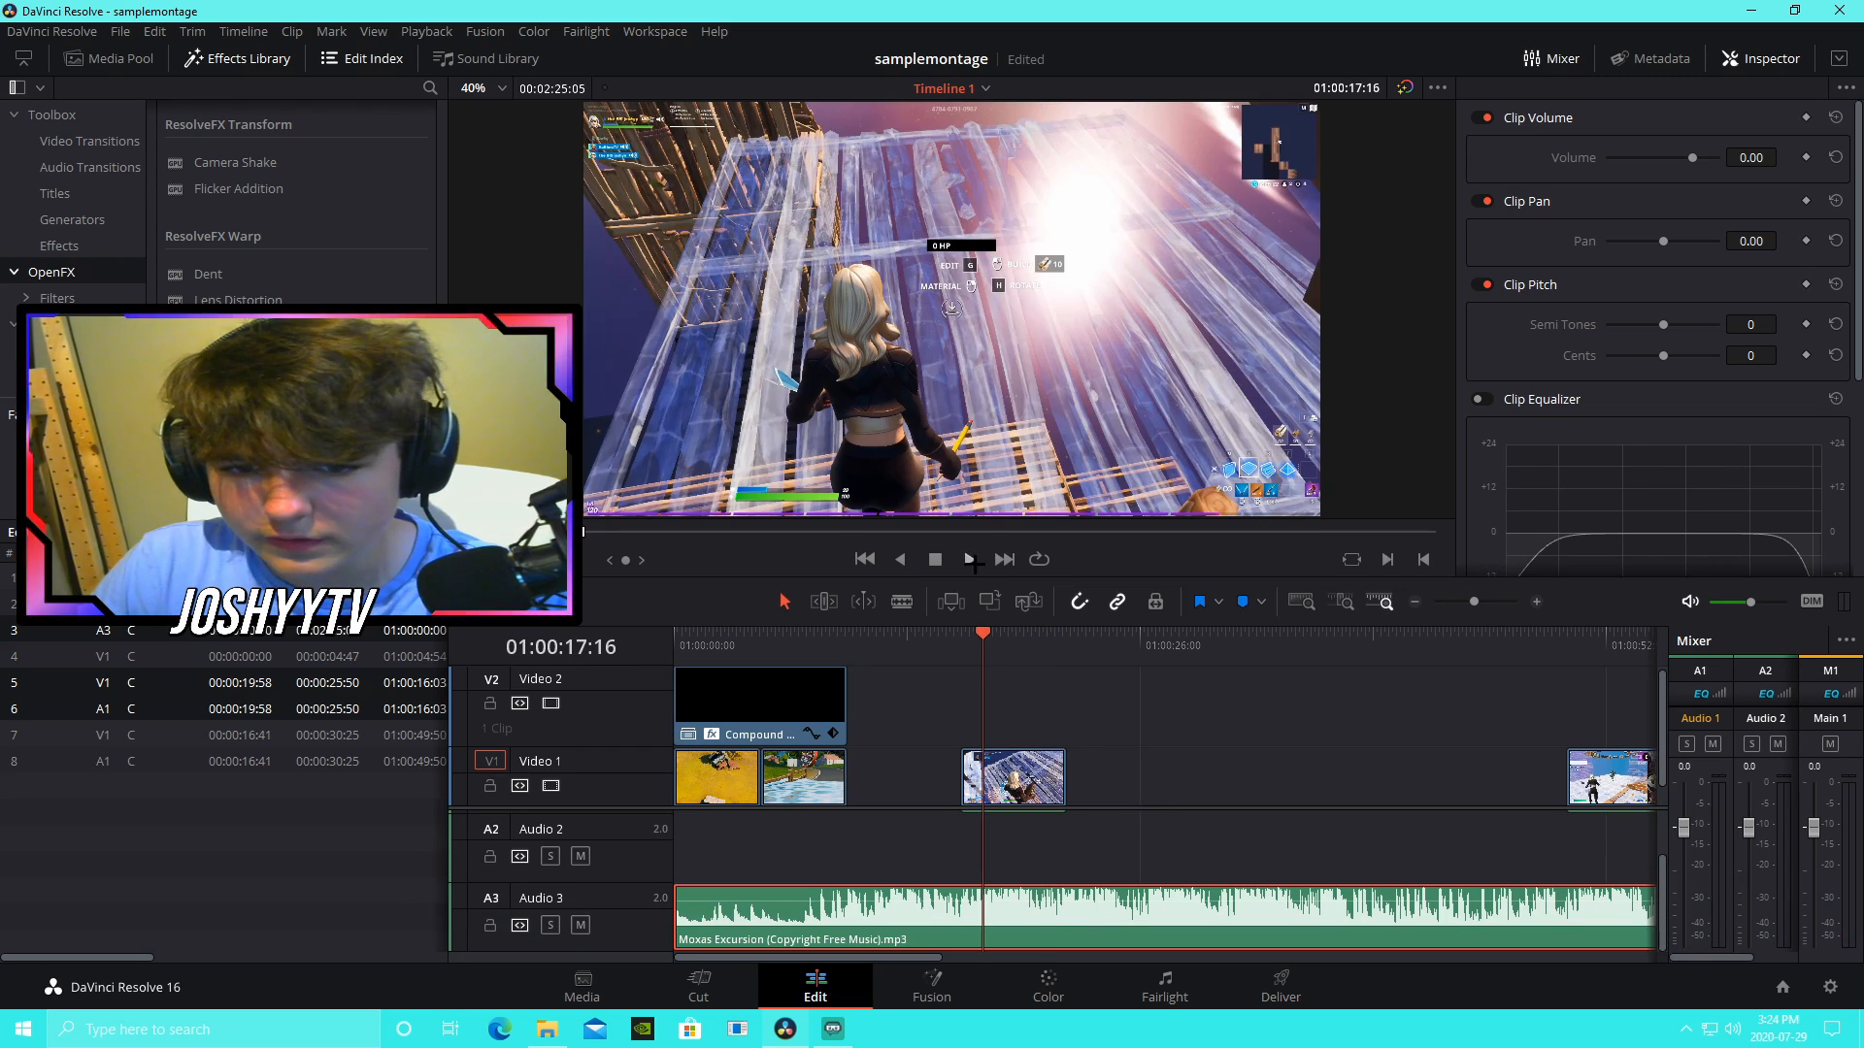
click(969, 559)
drag(1474, 602, 1483, 603)
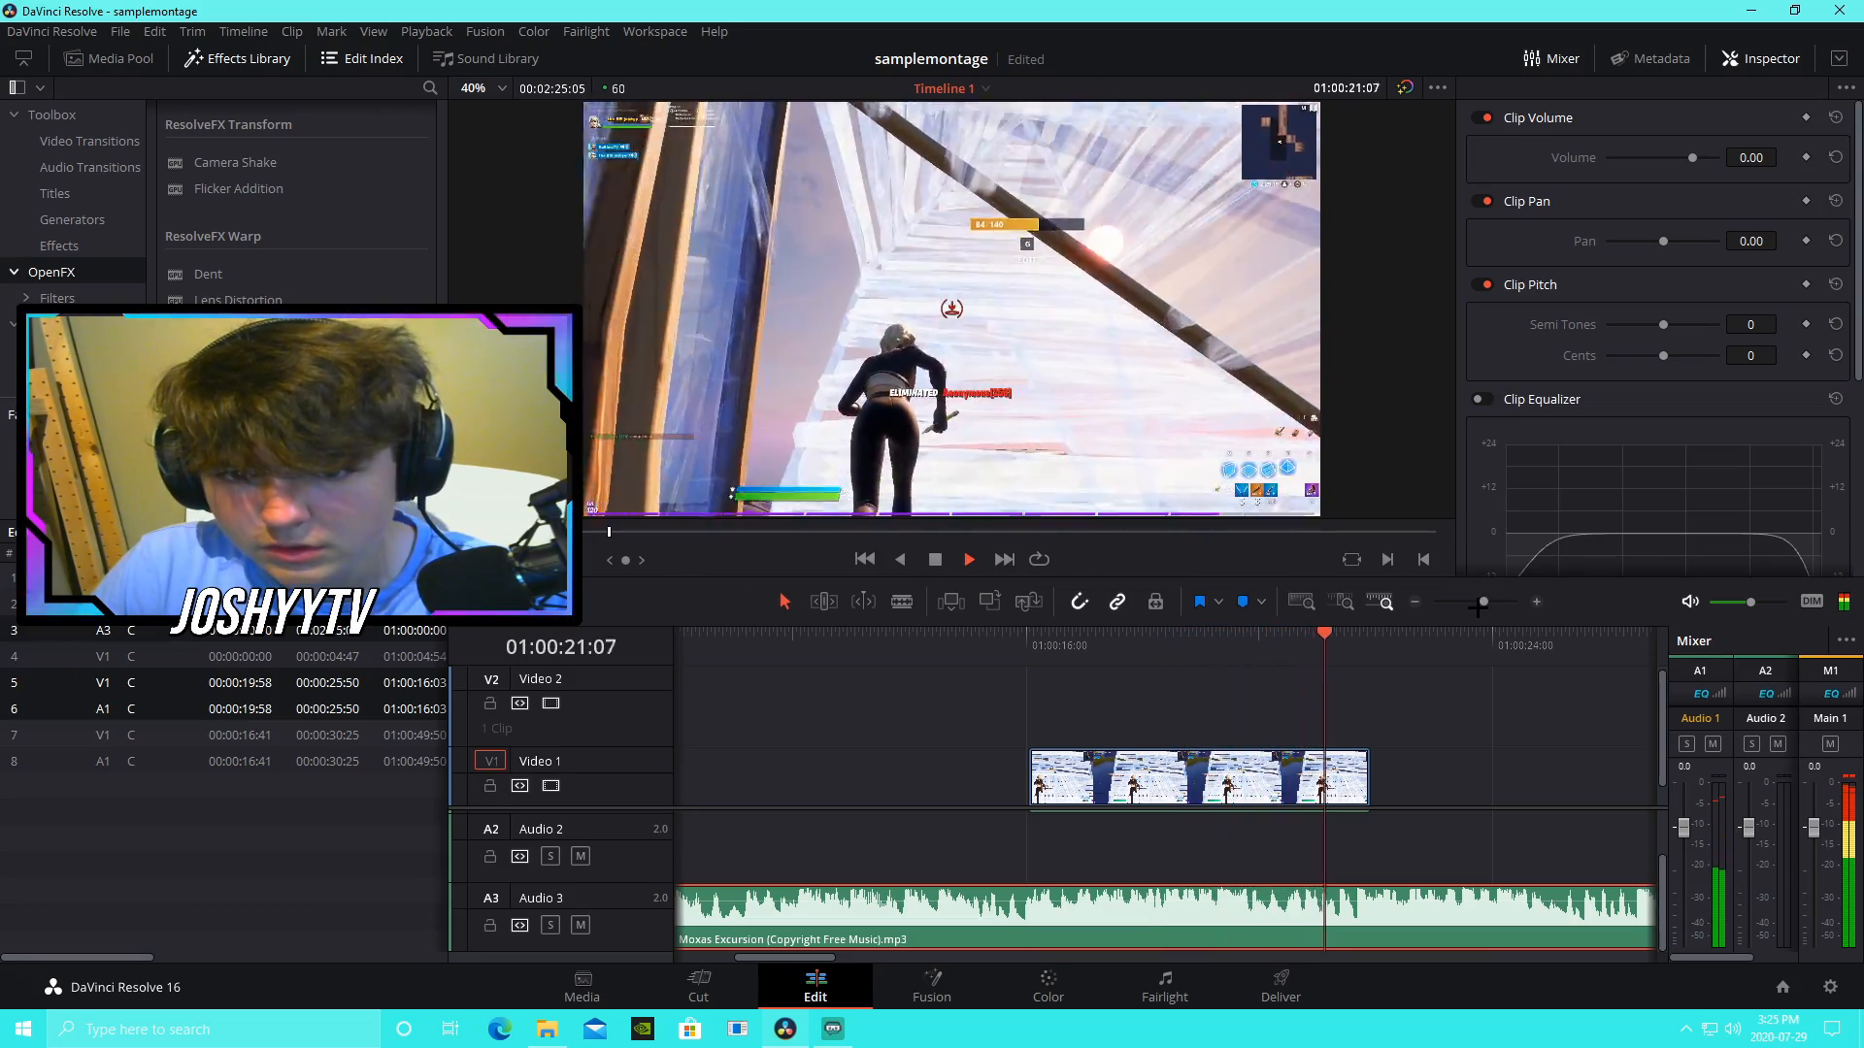
key(space)
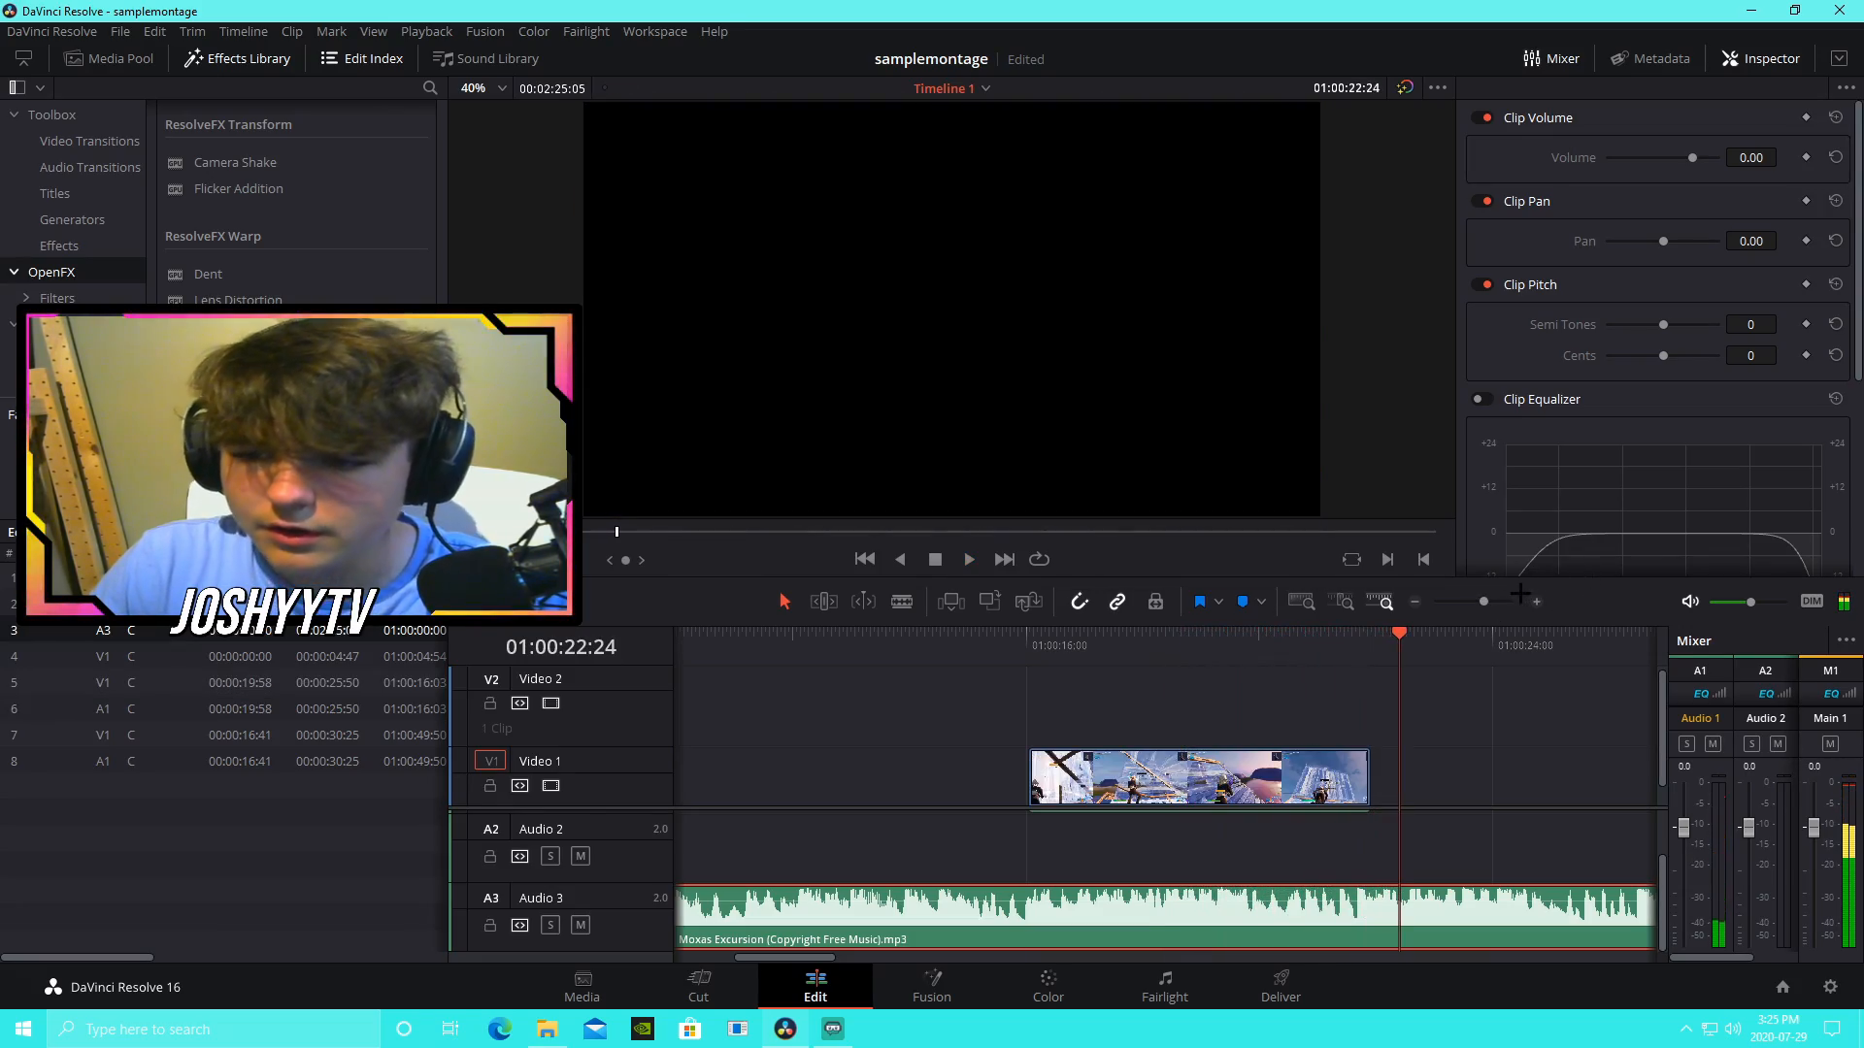
drag(1483, 602, 1469, 614)
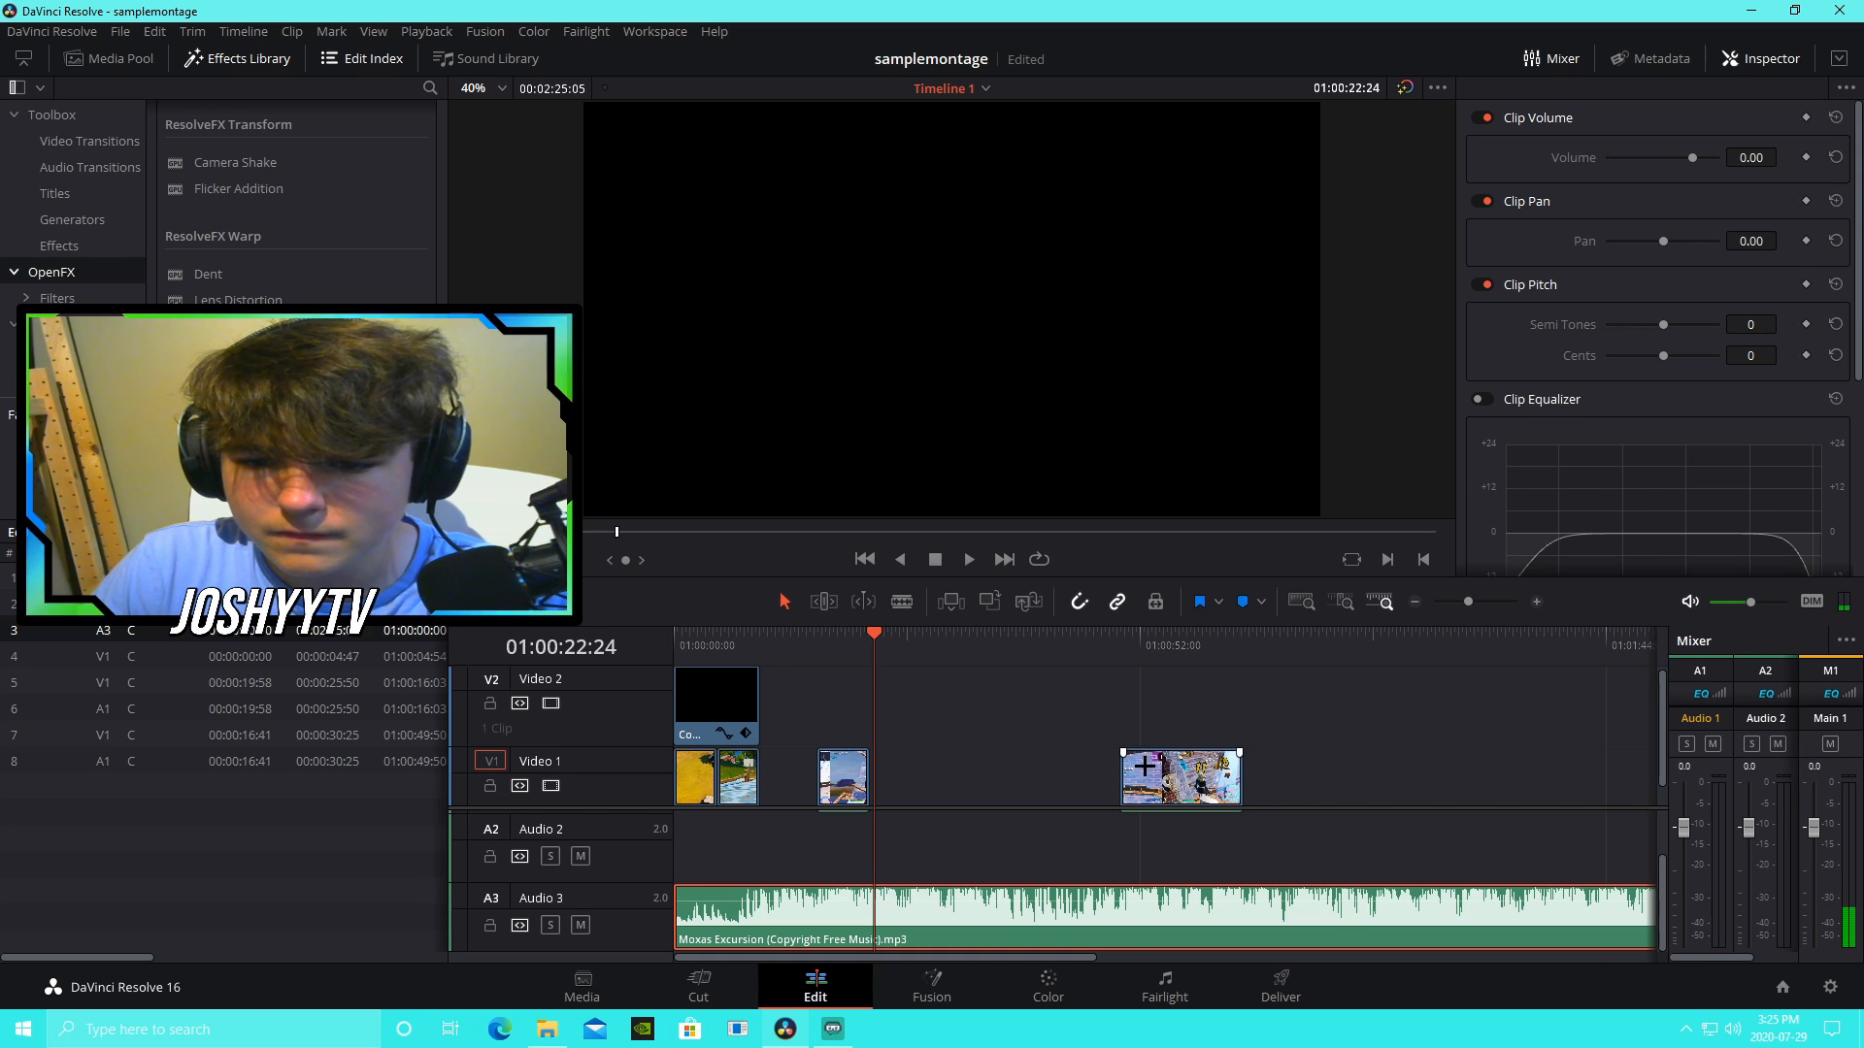
drag(1119, 773, 825, 778)
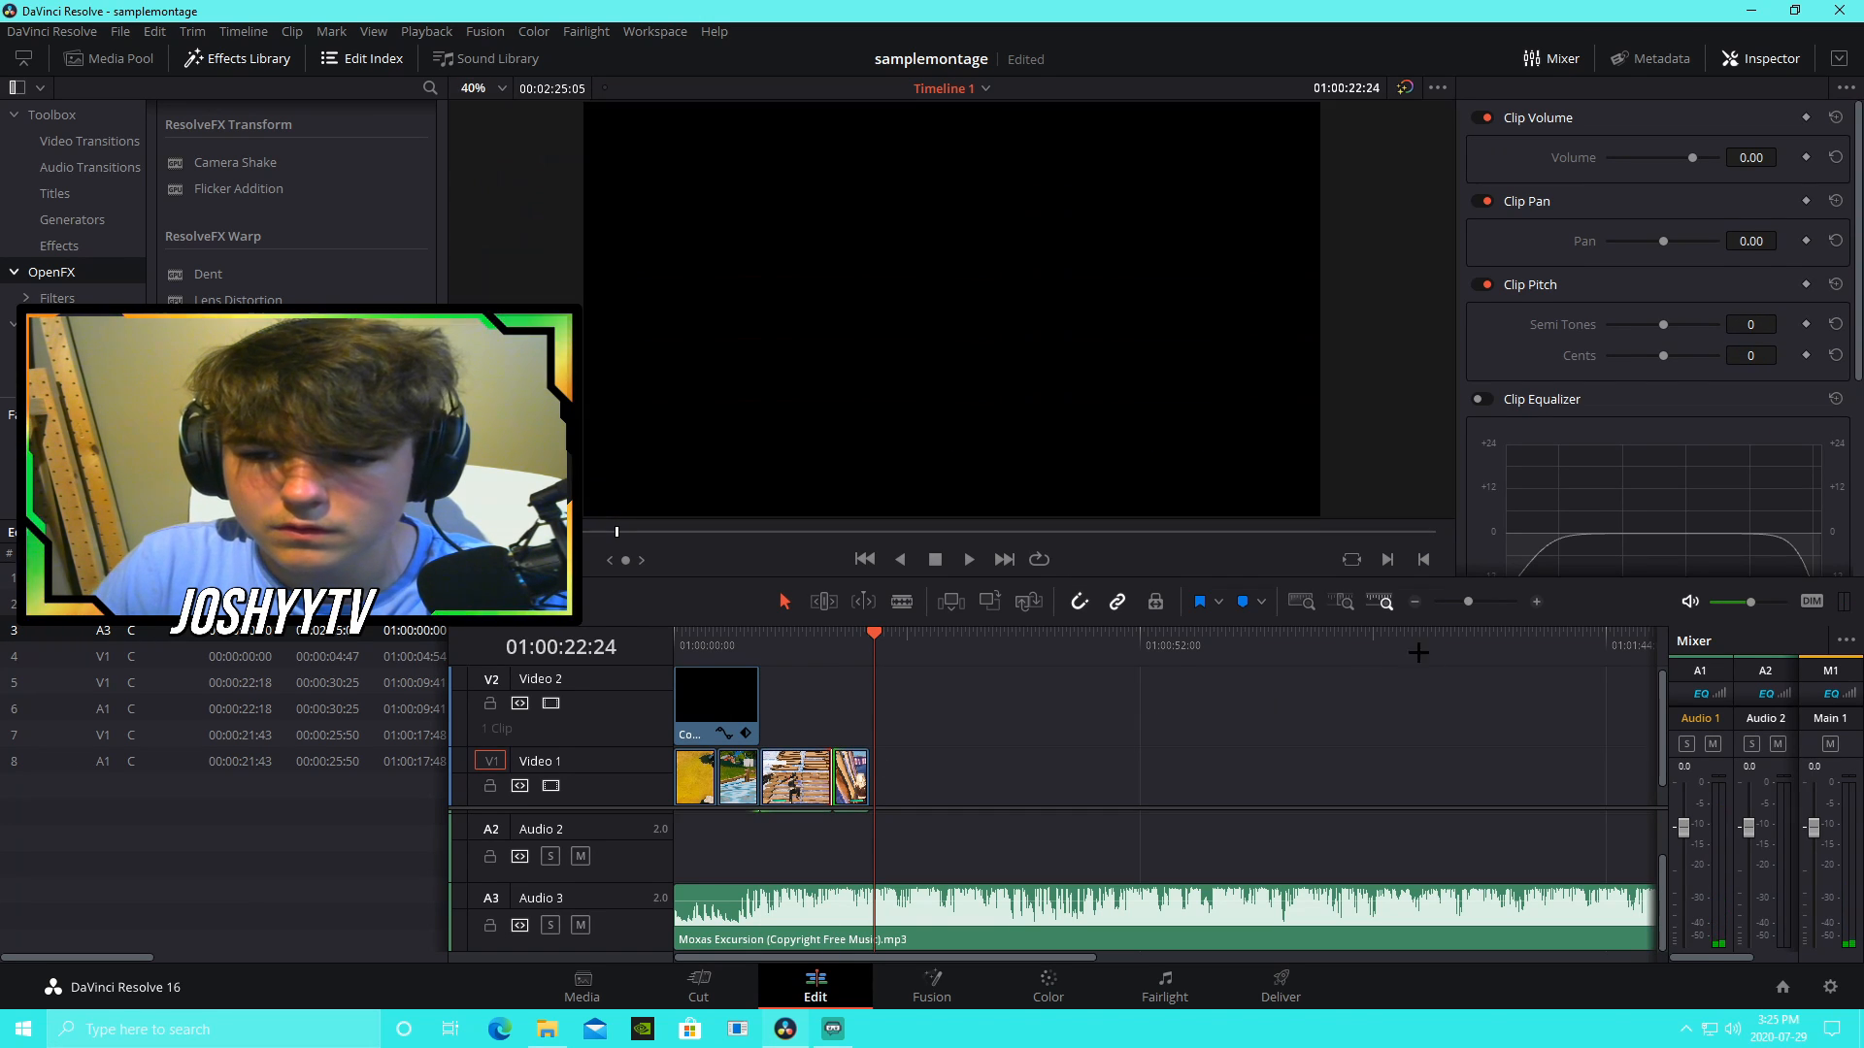
Step: Trim the cut between the two gameplay clips 02:27 earlier
click(827, 662)
drag(1470, 603, 1484, 602)
drag(1158, 774, 1035, 773)
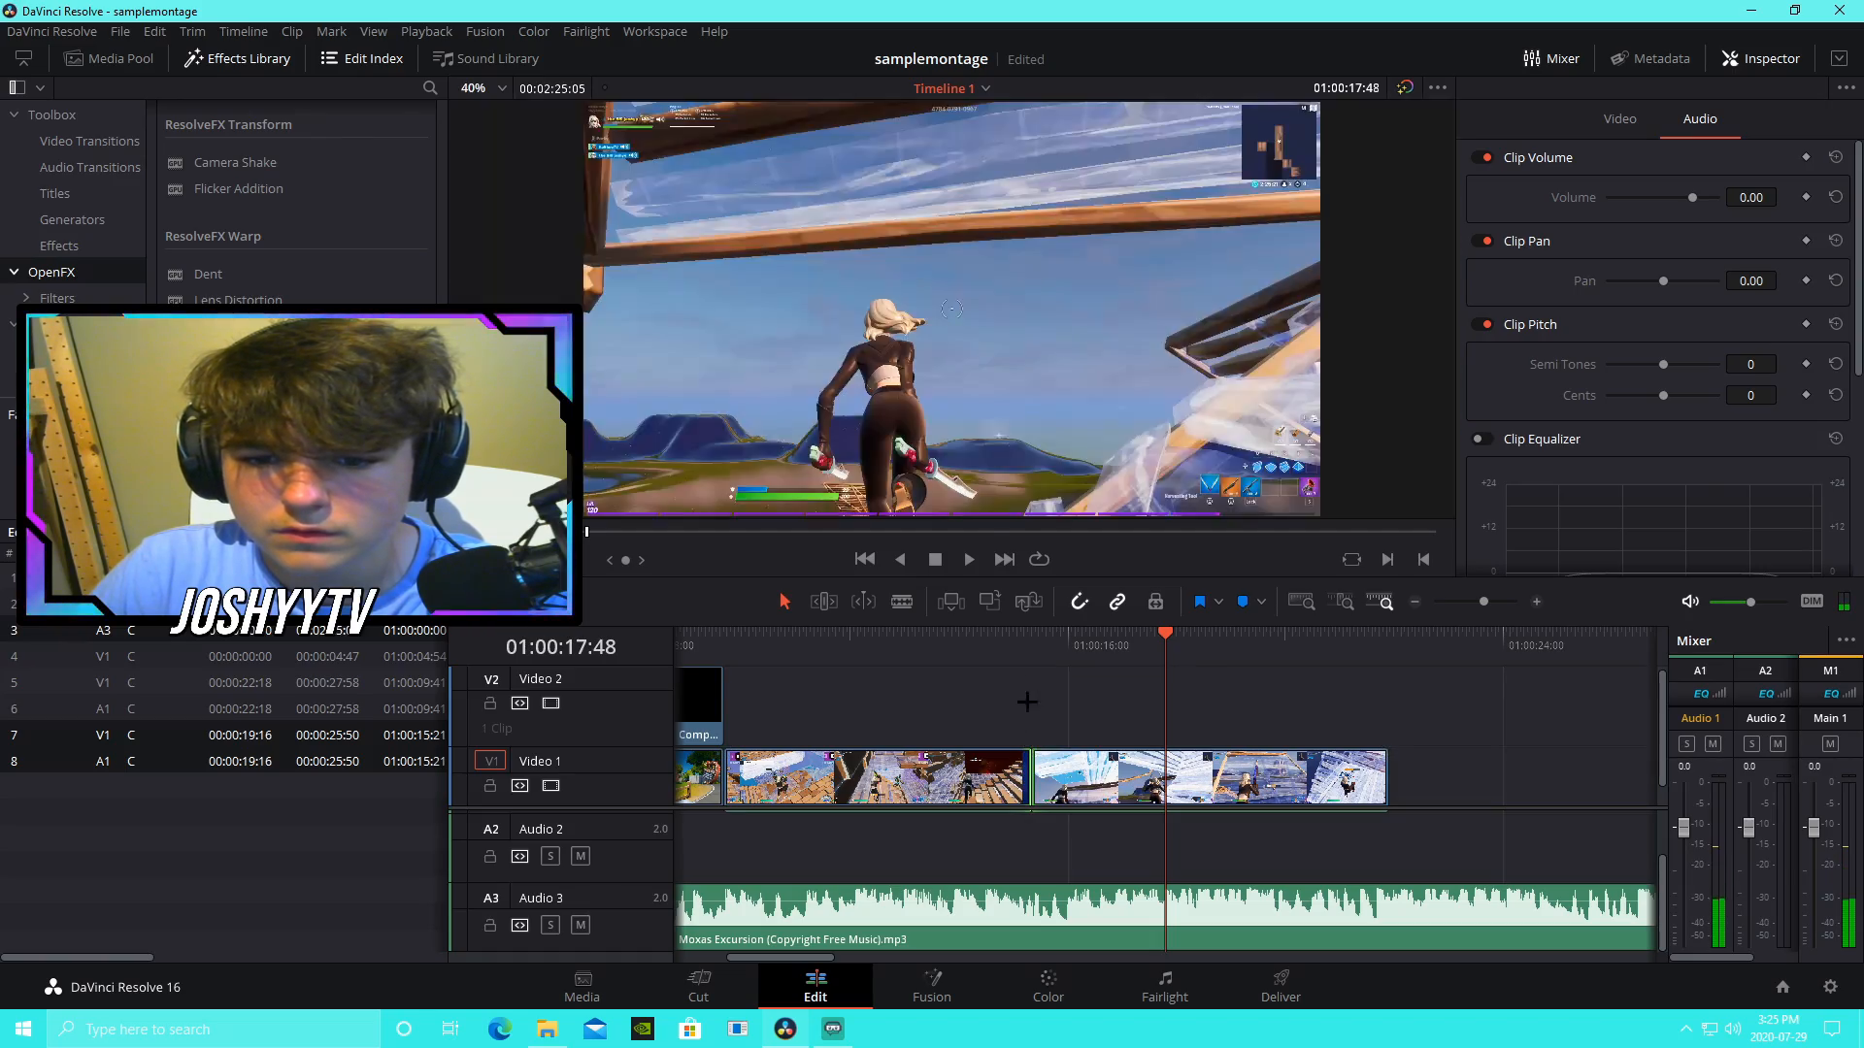
Step: Review the trimmed cut from 01:00:13:42 and 01:00:09:41, then save the project
click(1031, 649)
key(space)
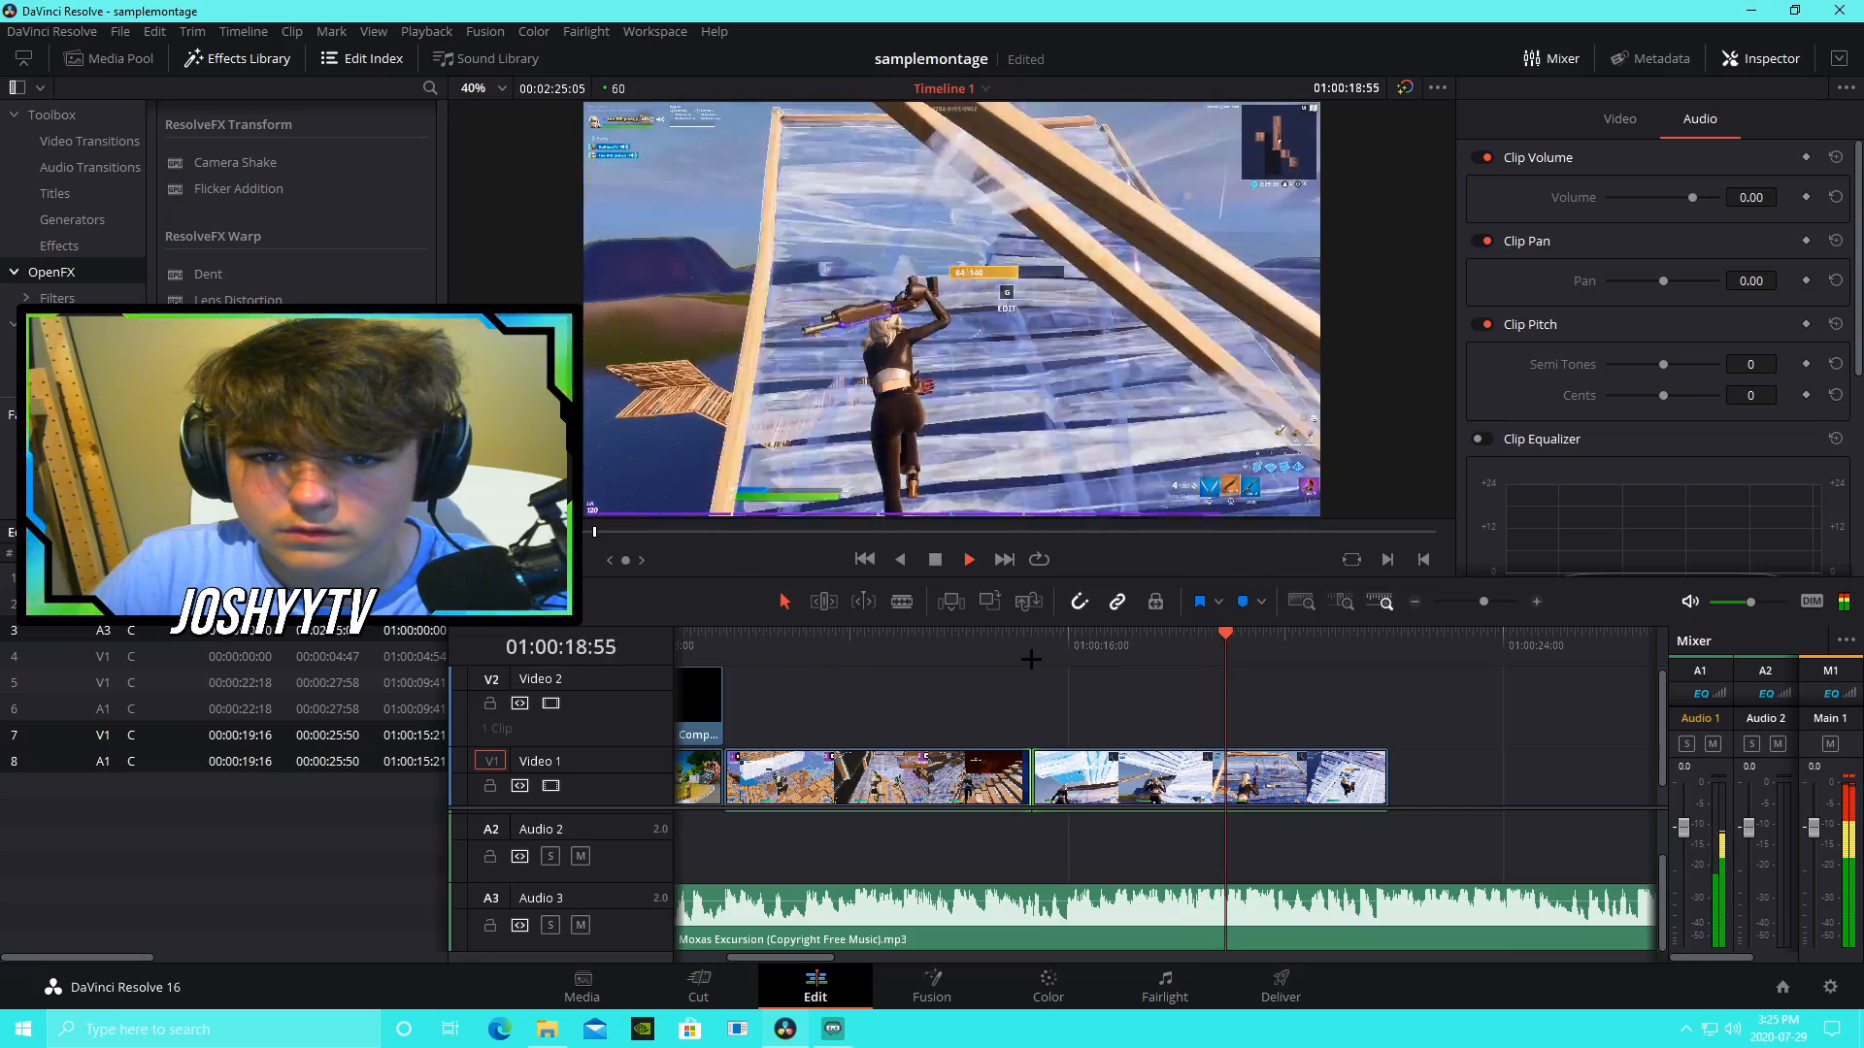
click(922, 645)
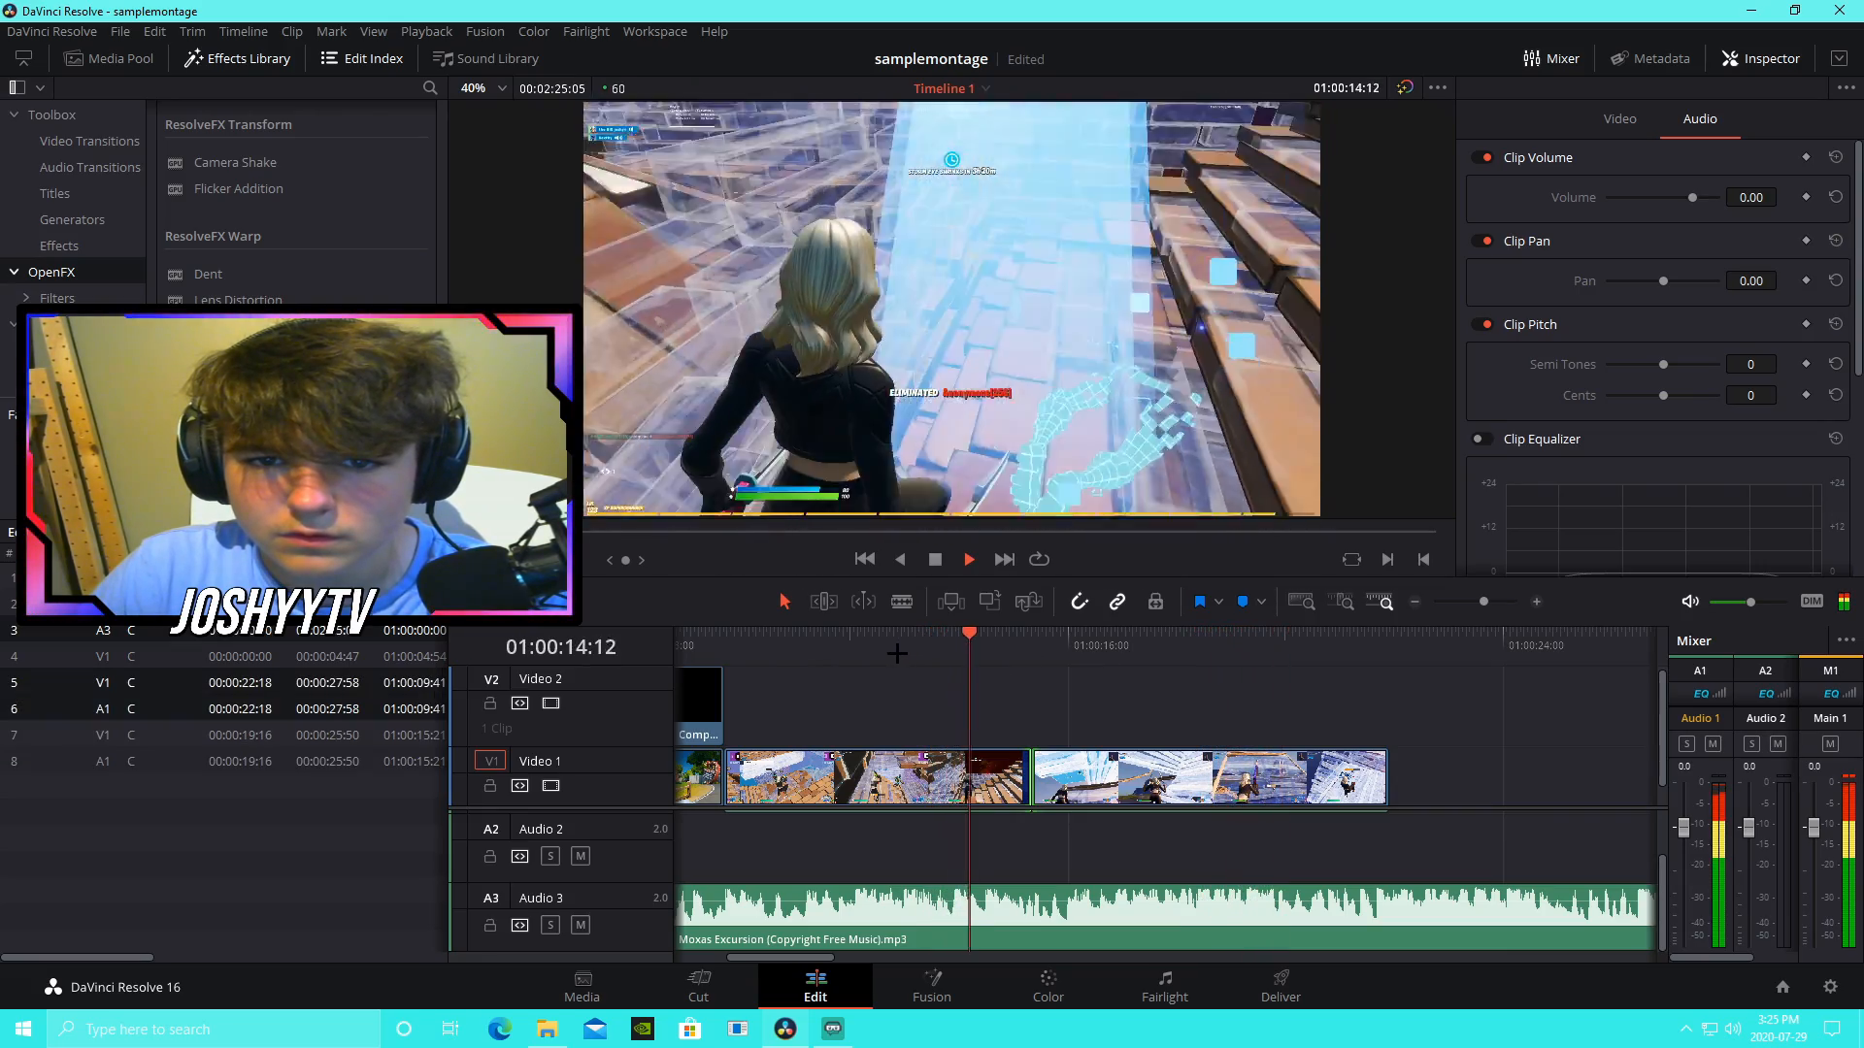
key(space)
drag(777, 641, 726, 641)
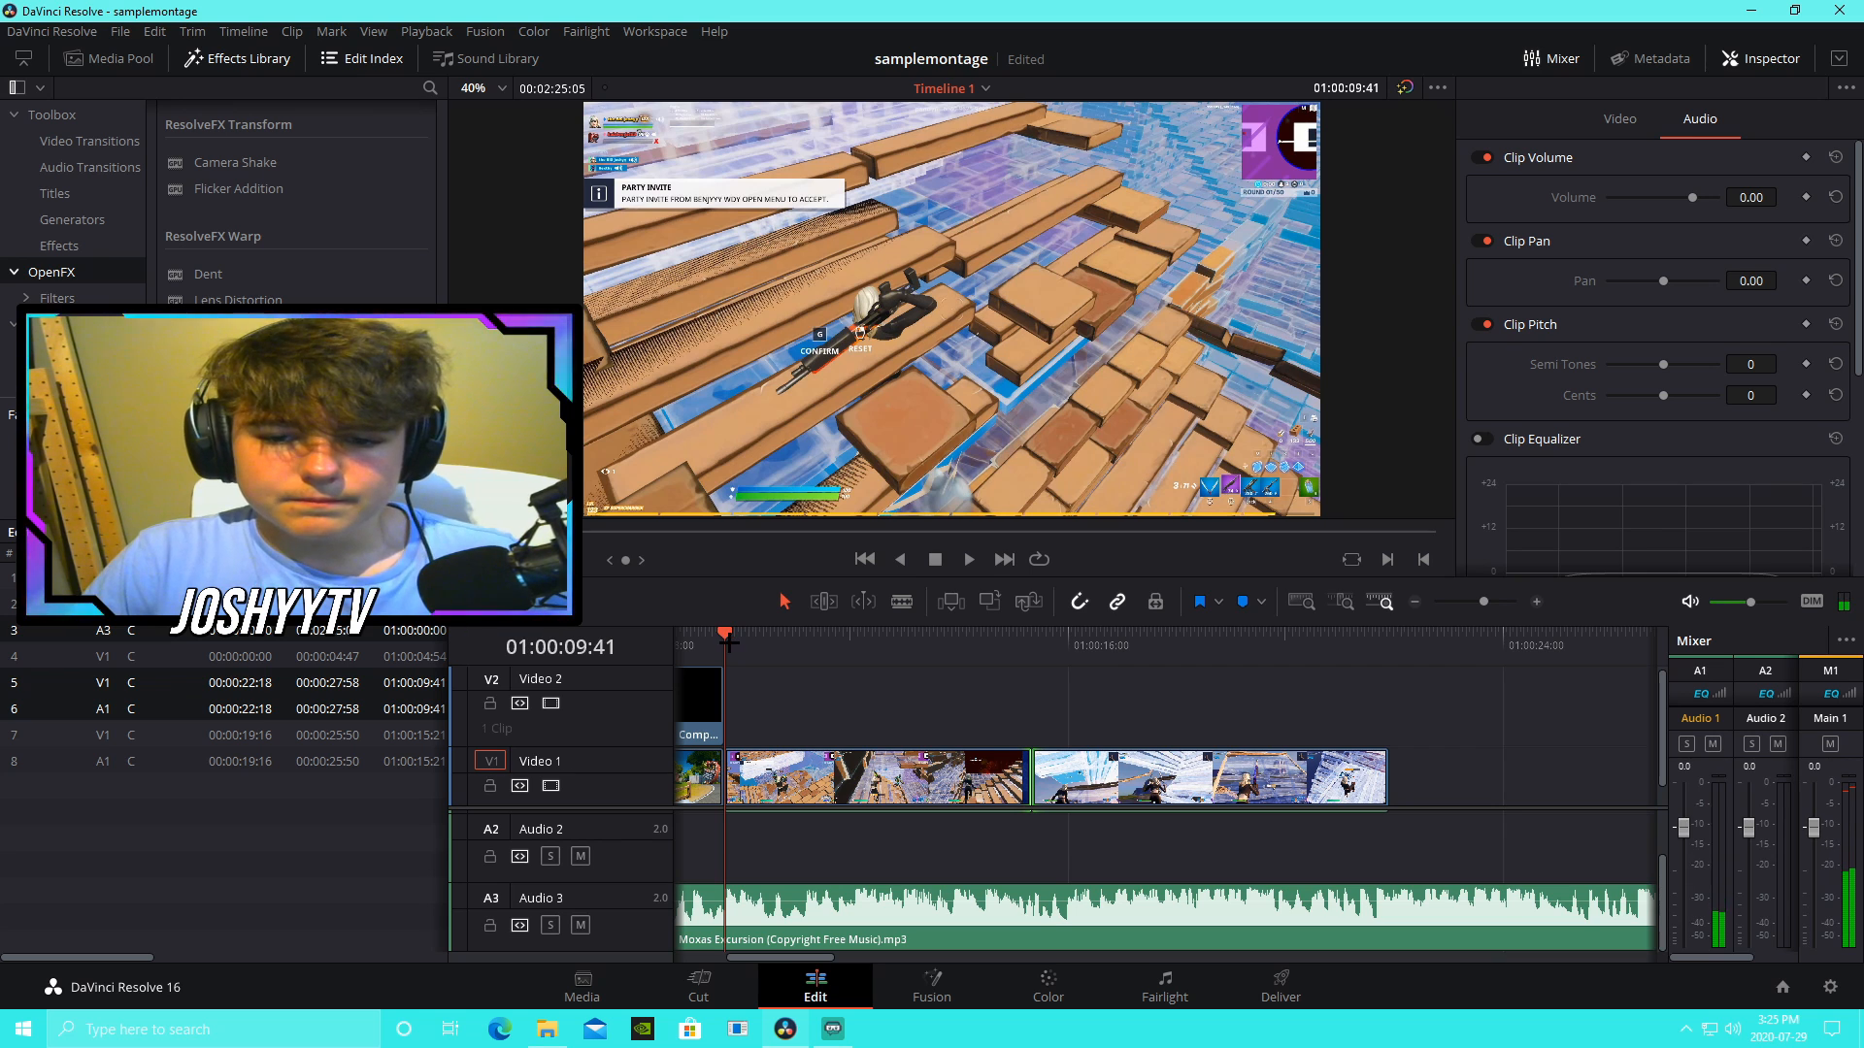
key(space)
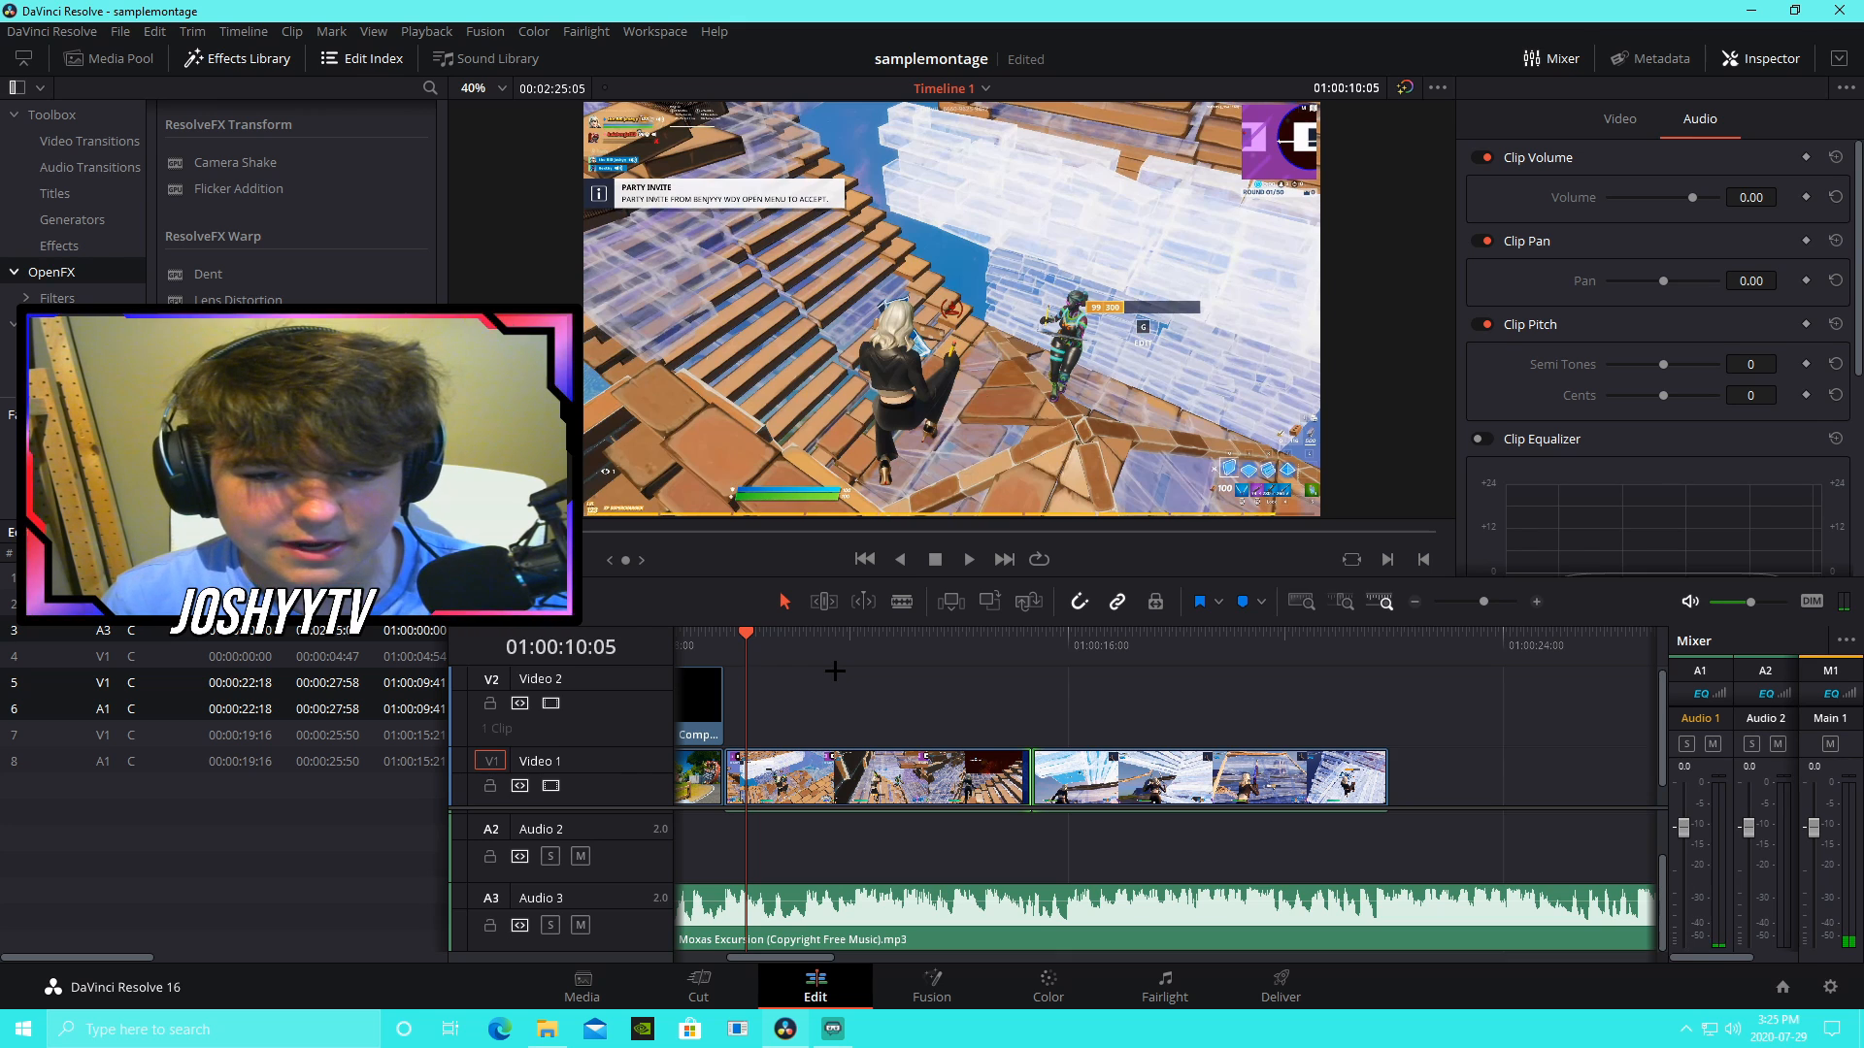
key(ctrl+s)
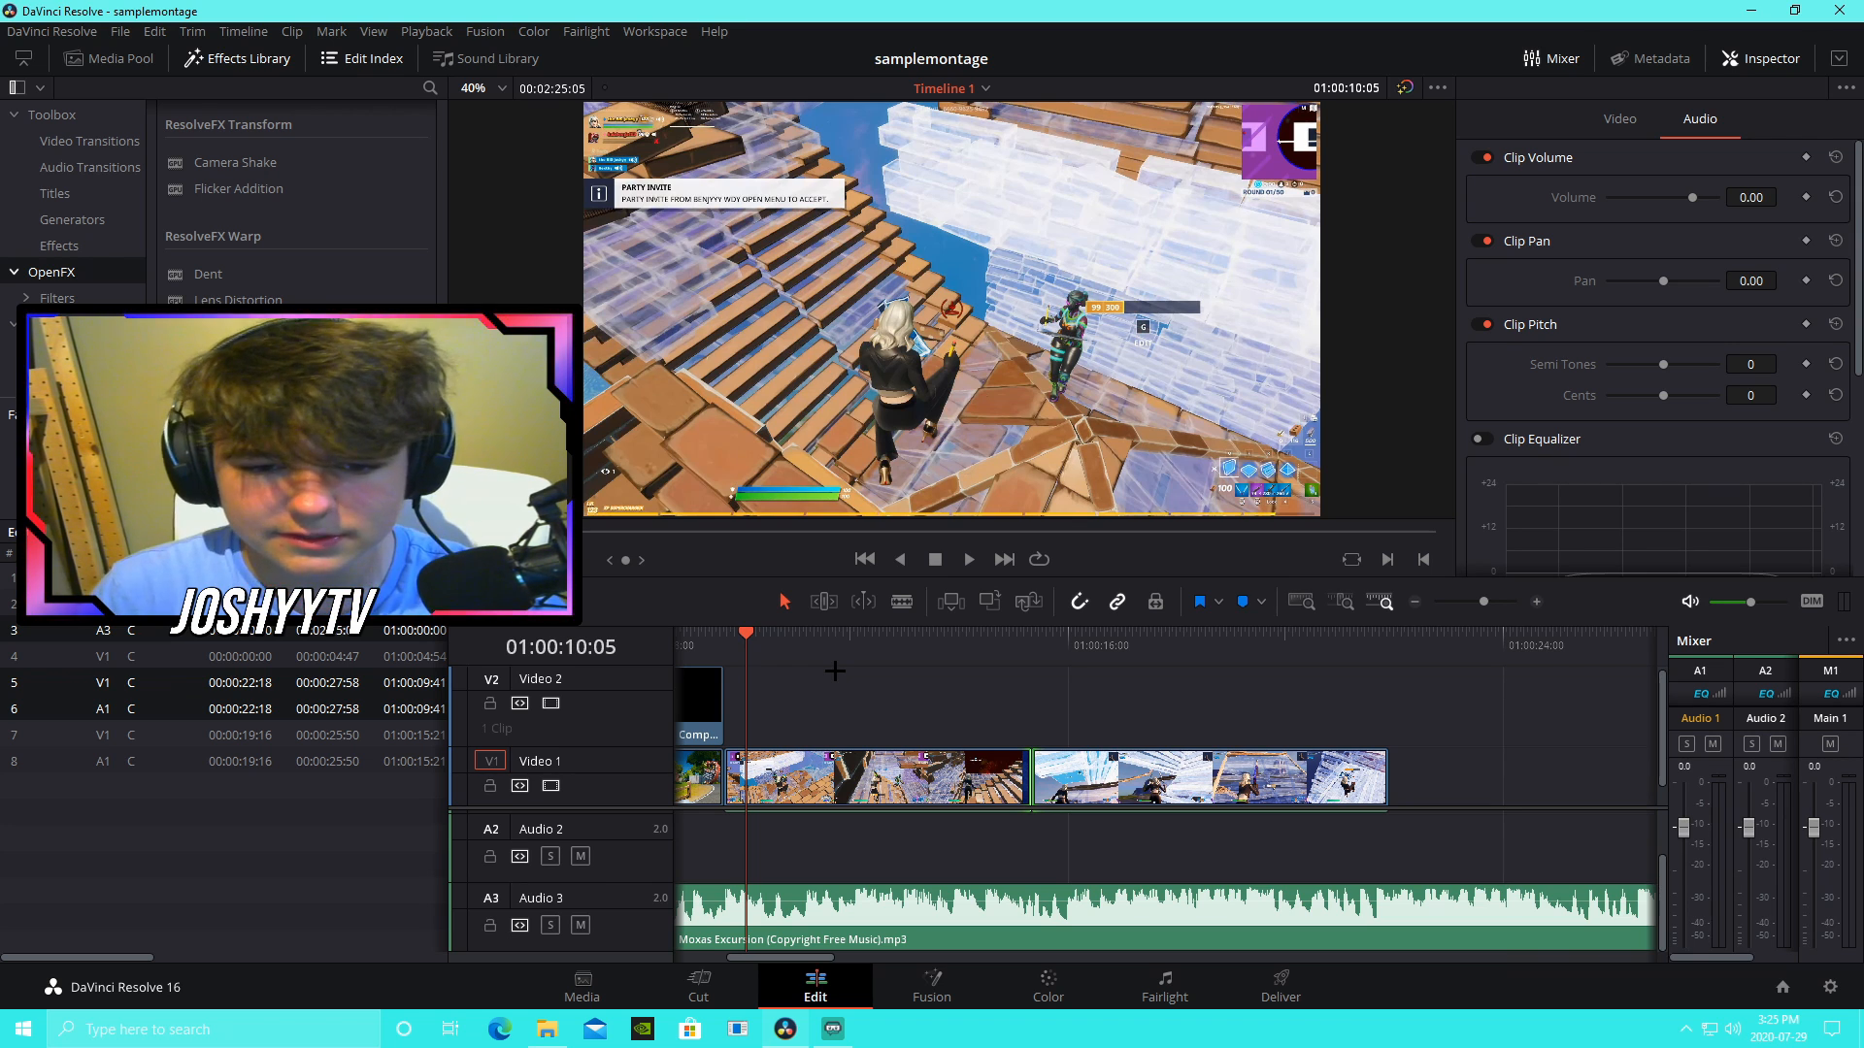
Step: Play the montage again and scrub the playhead to 01:00:13:38
key(space)
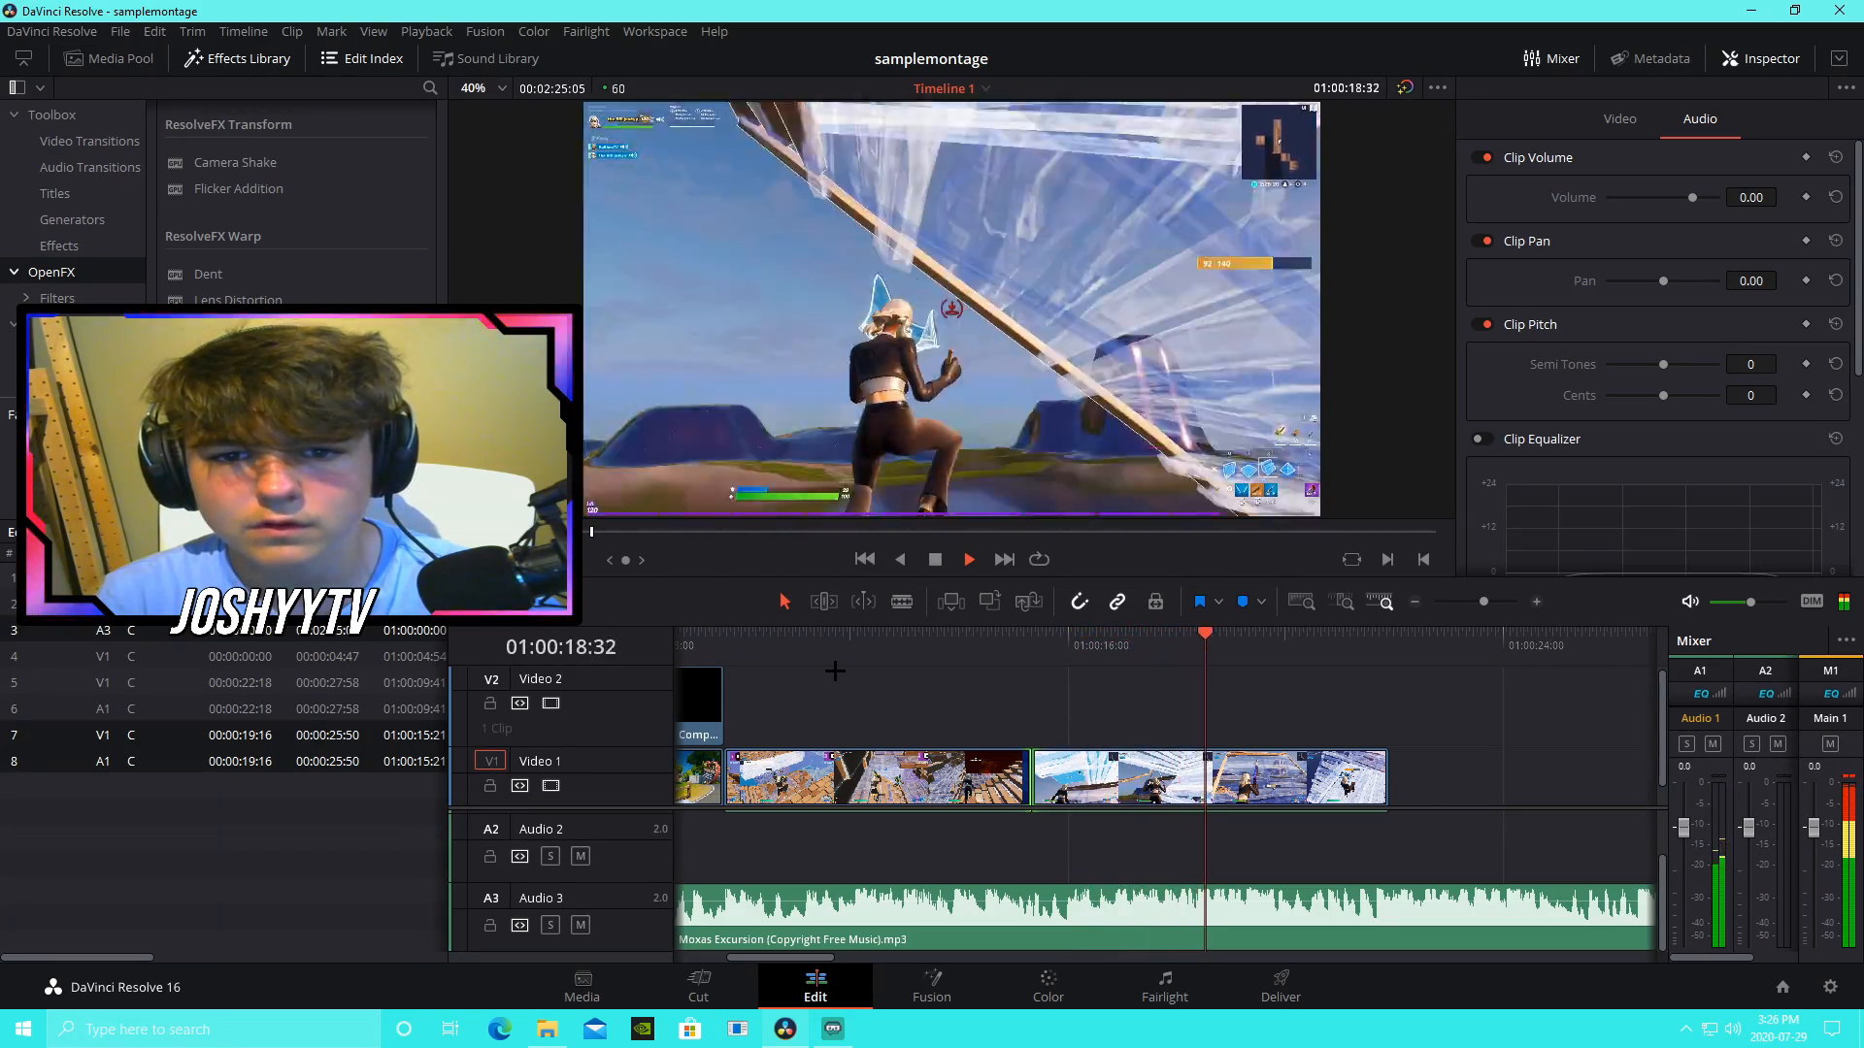
key(space)
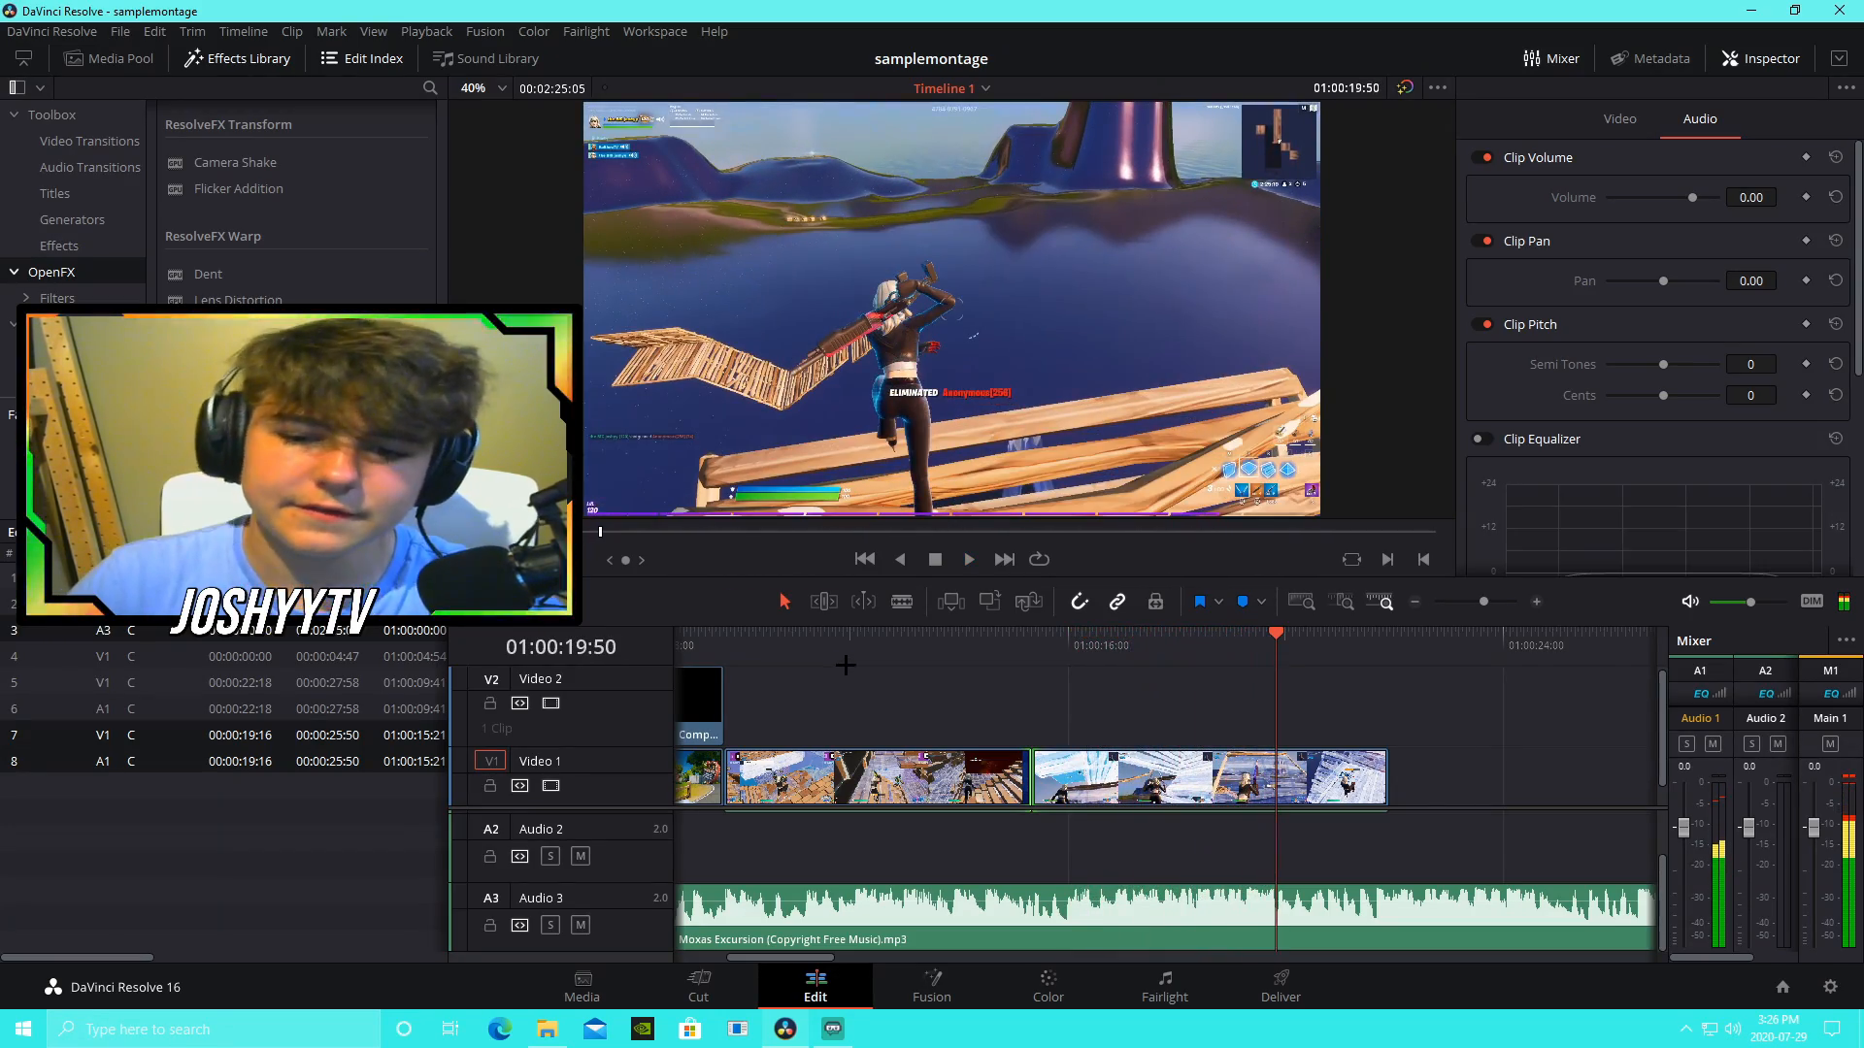
drag(893, 641, 726, 638)
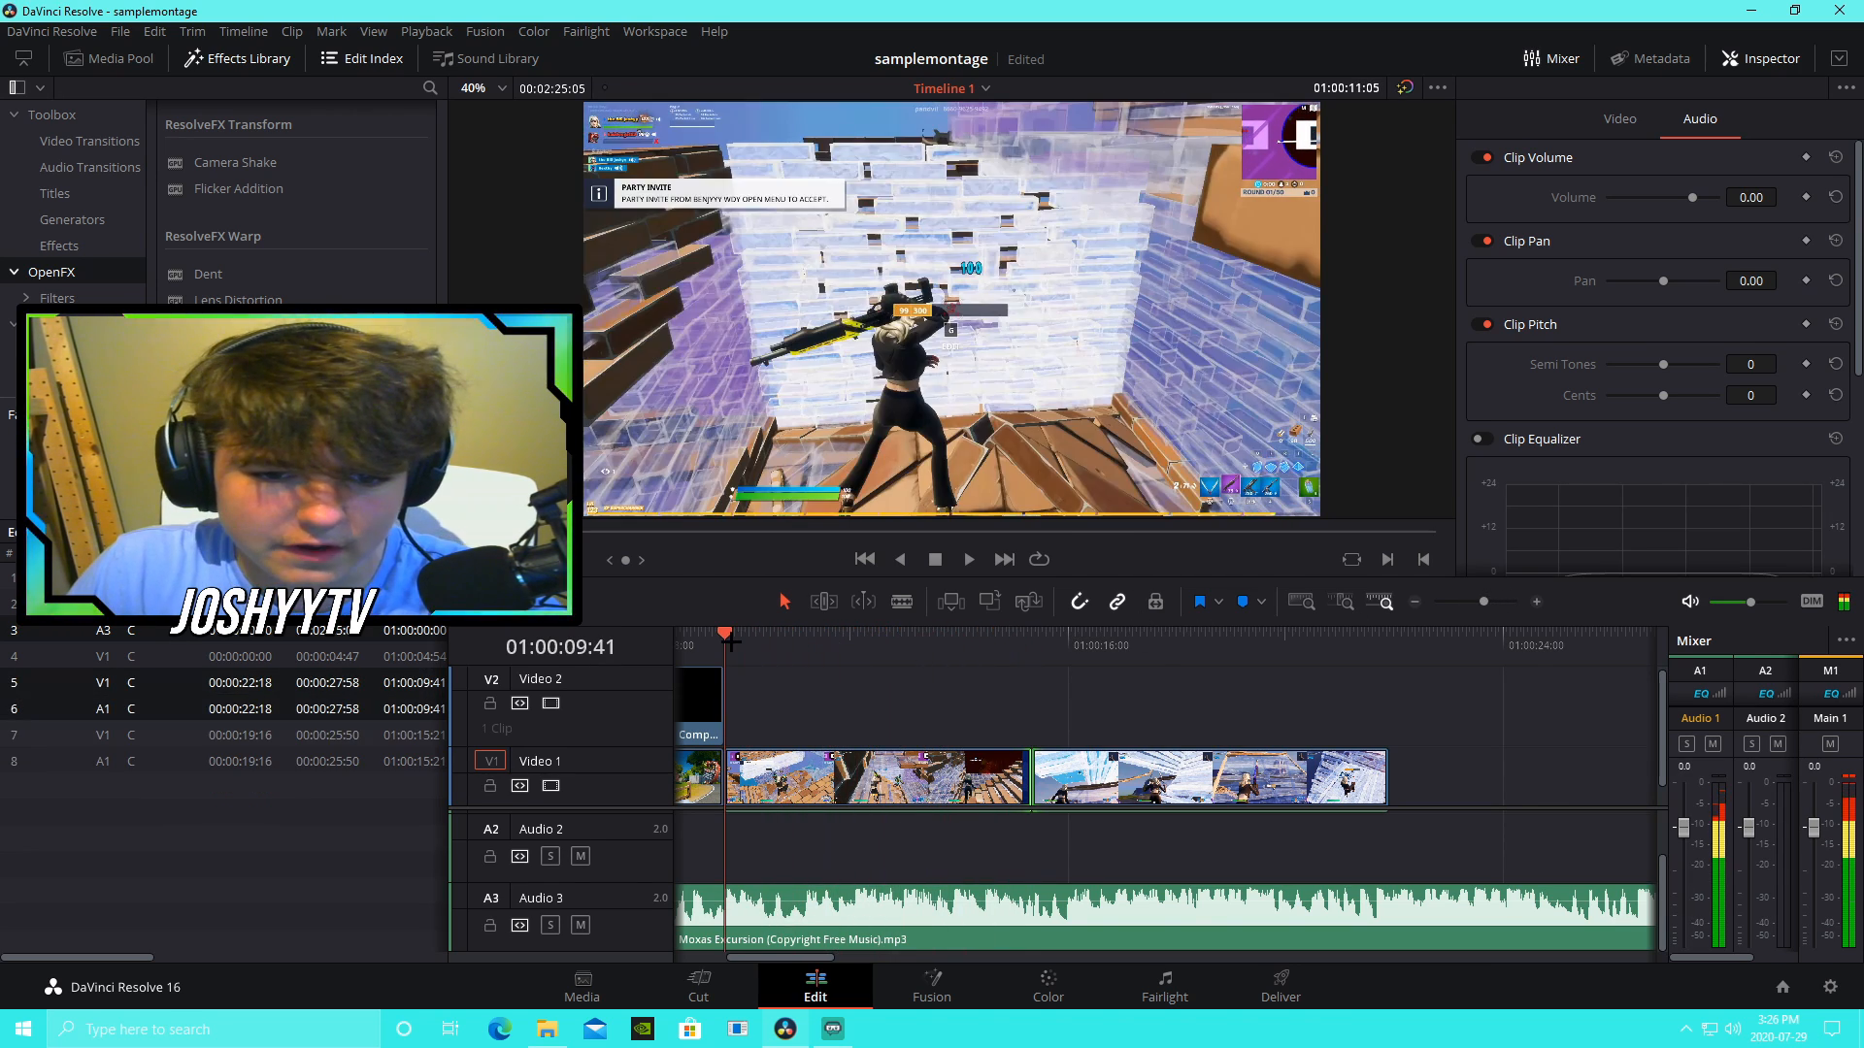
Step: Place a Text title on V2 at the playhead, set to Fusion Shapes Bold Italic
click(59, 193)
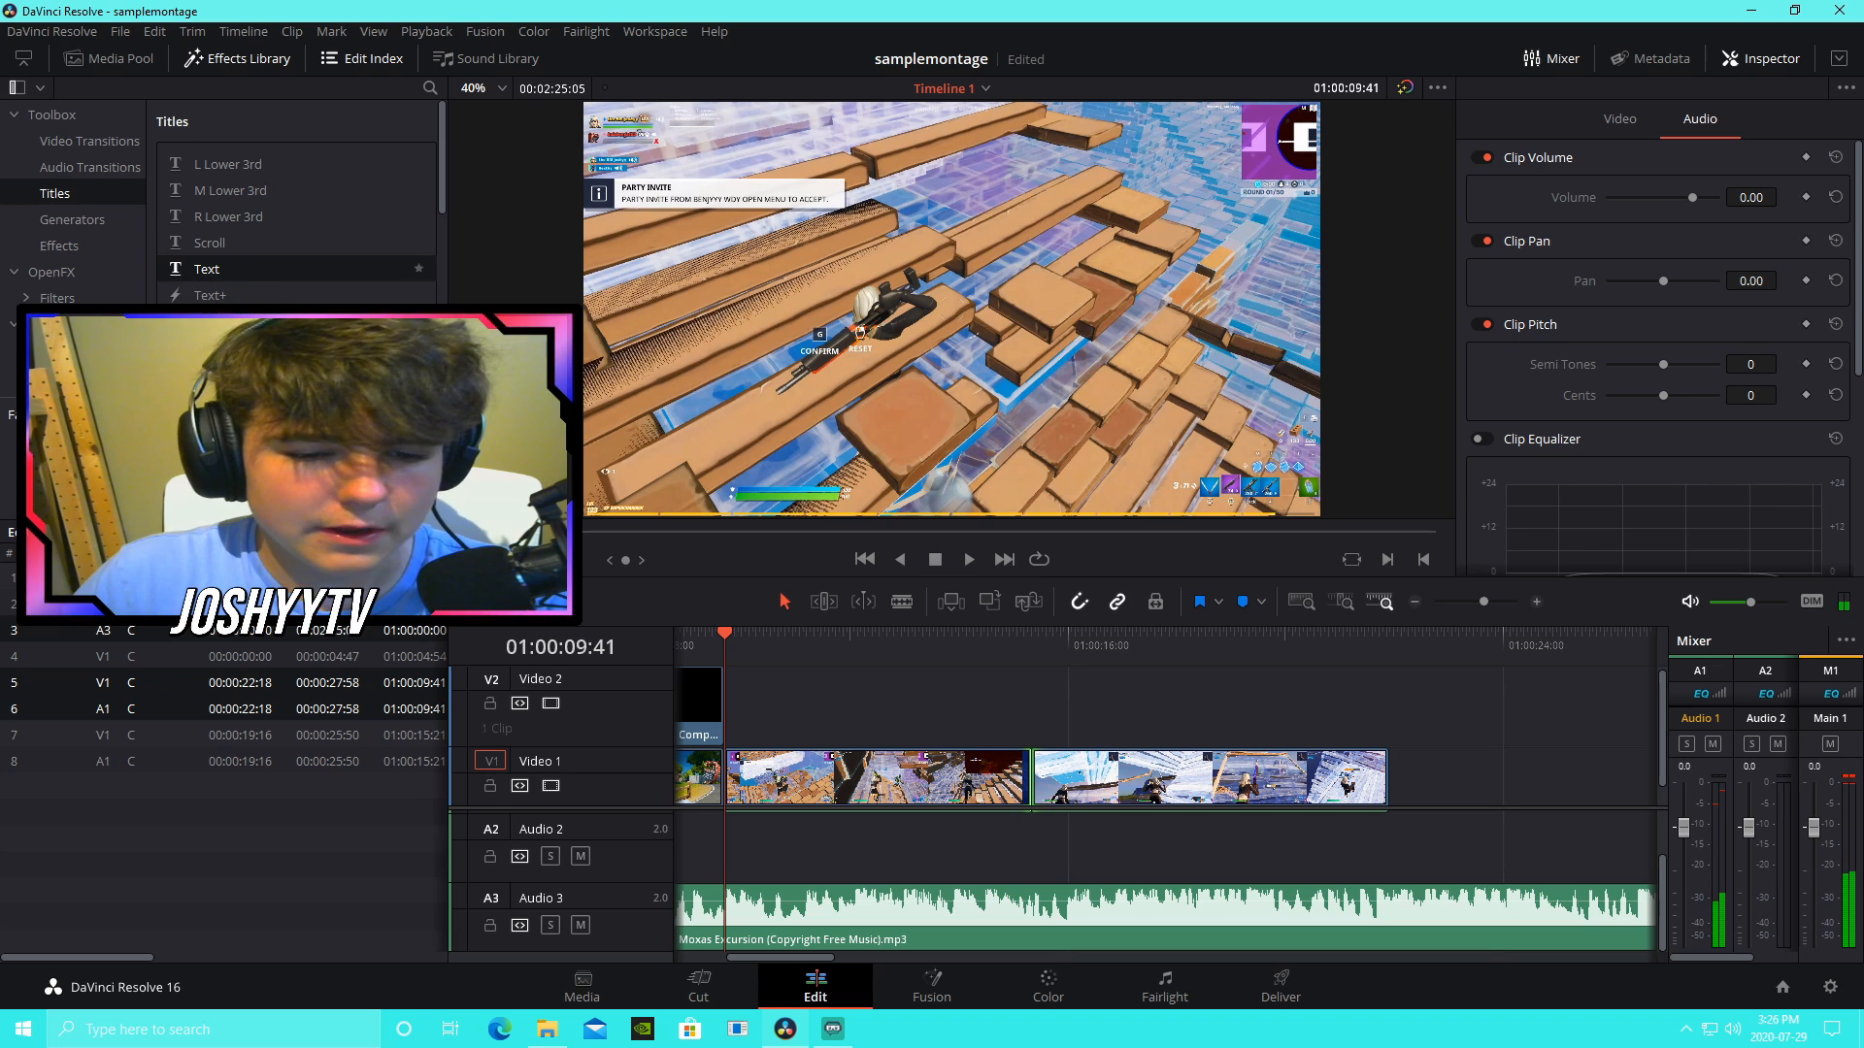
drag(207, 269, 819, 712)
click(1668, 298)
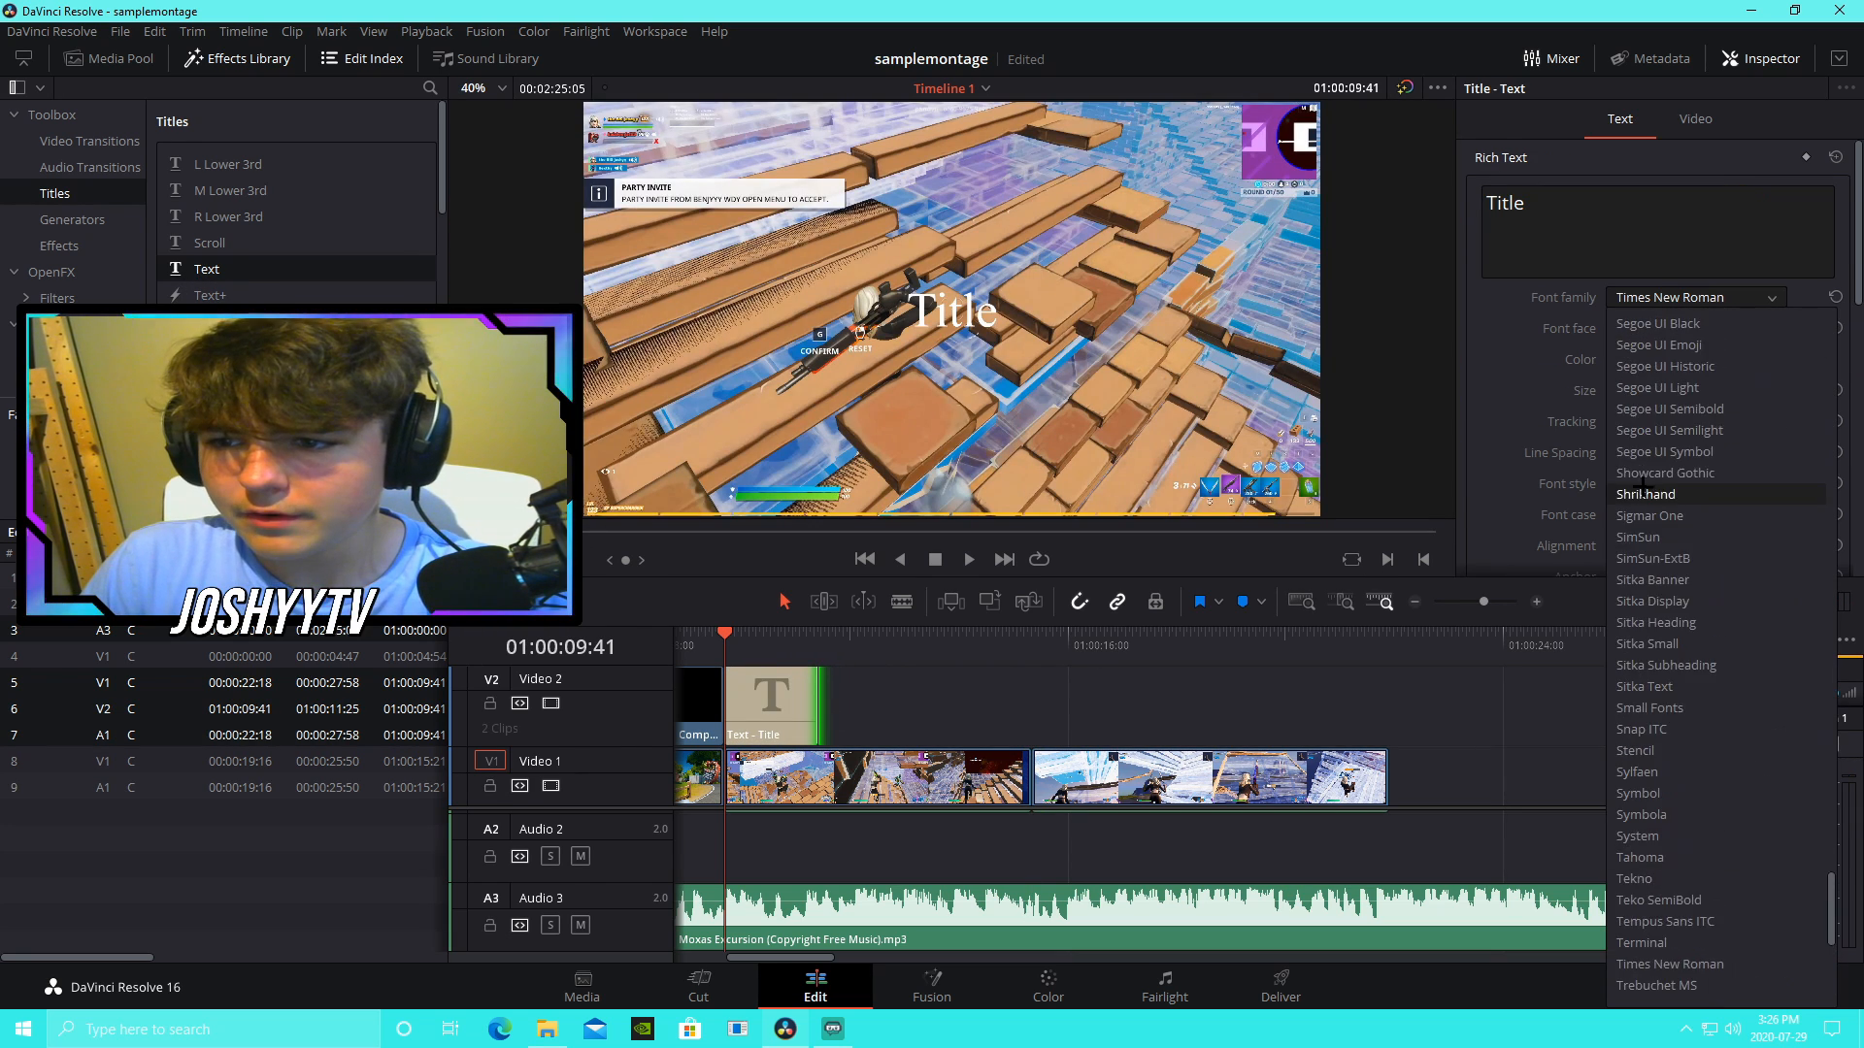
scroll(1654, 493, up, 10)
scroll(1654, 493, up, 9)
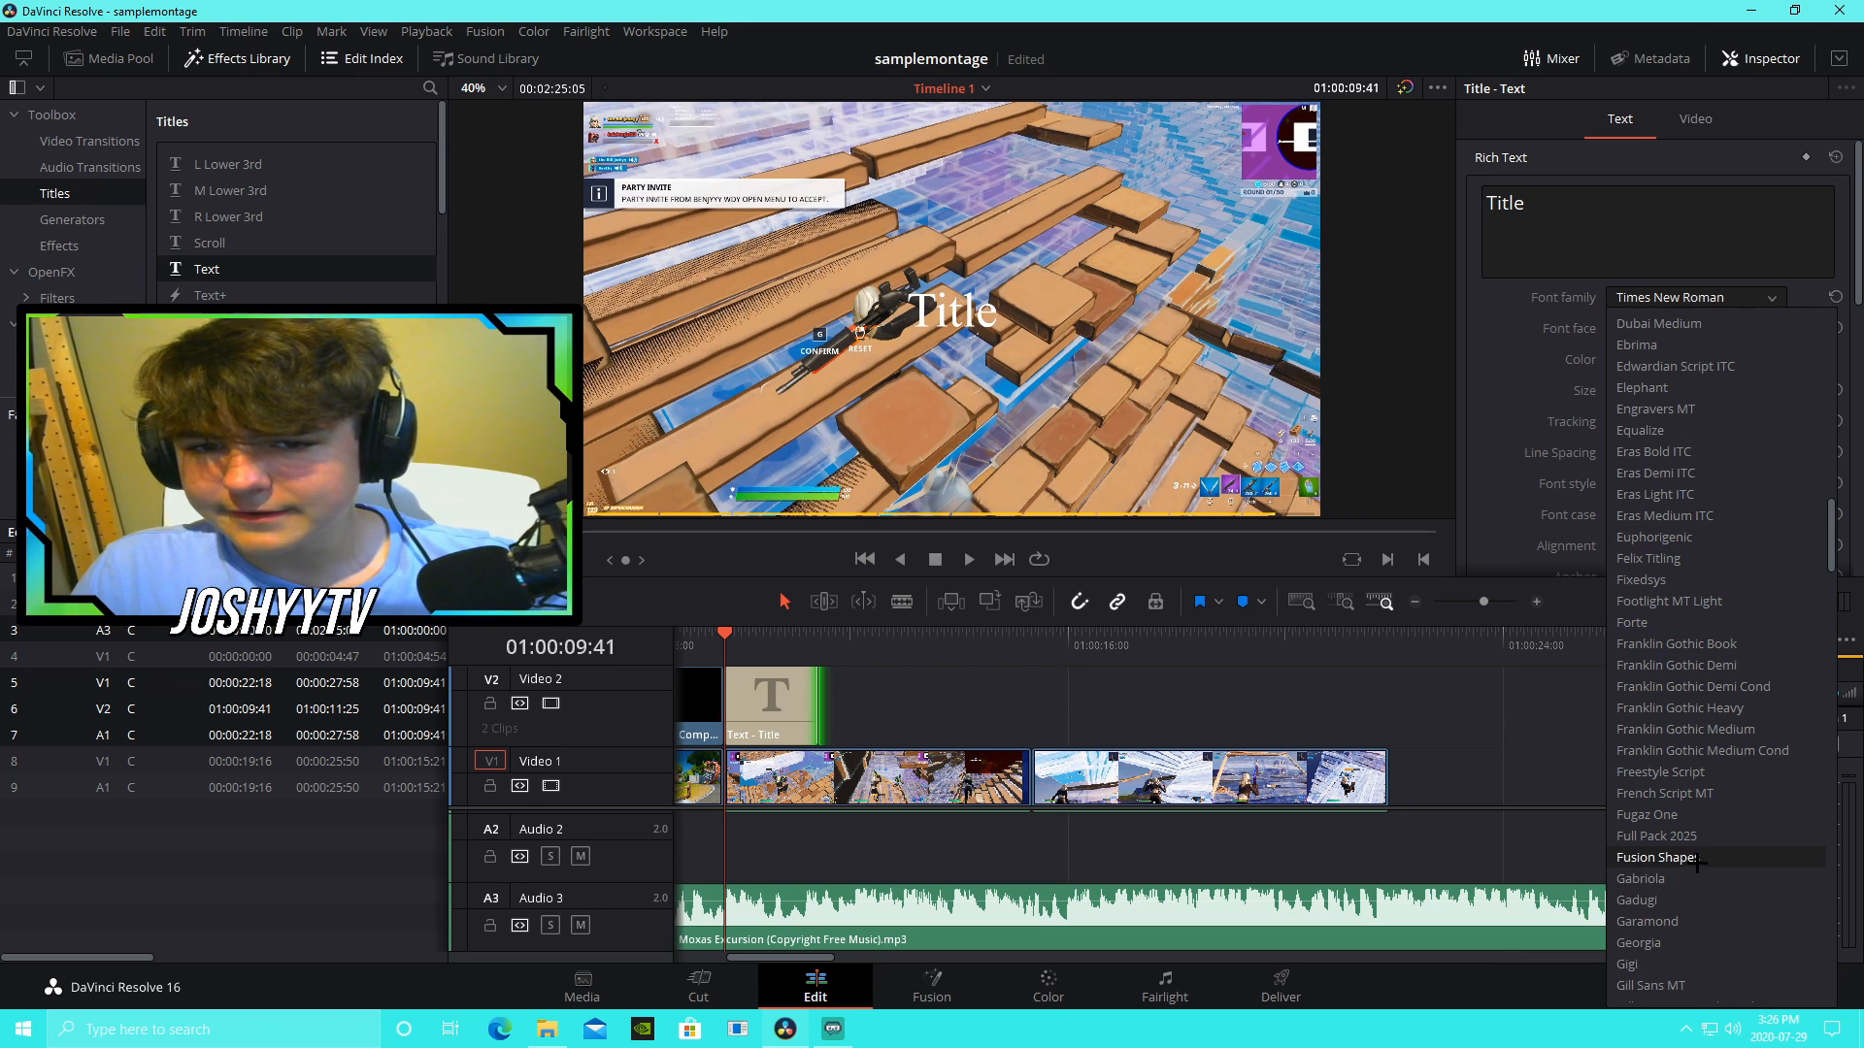
click(1698, 860)
click(1676, 330)
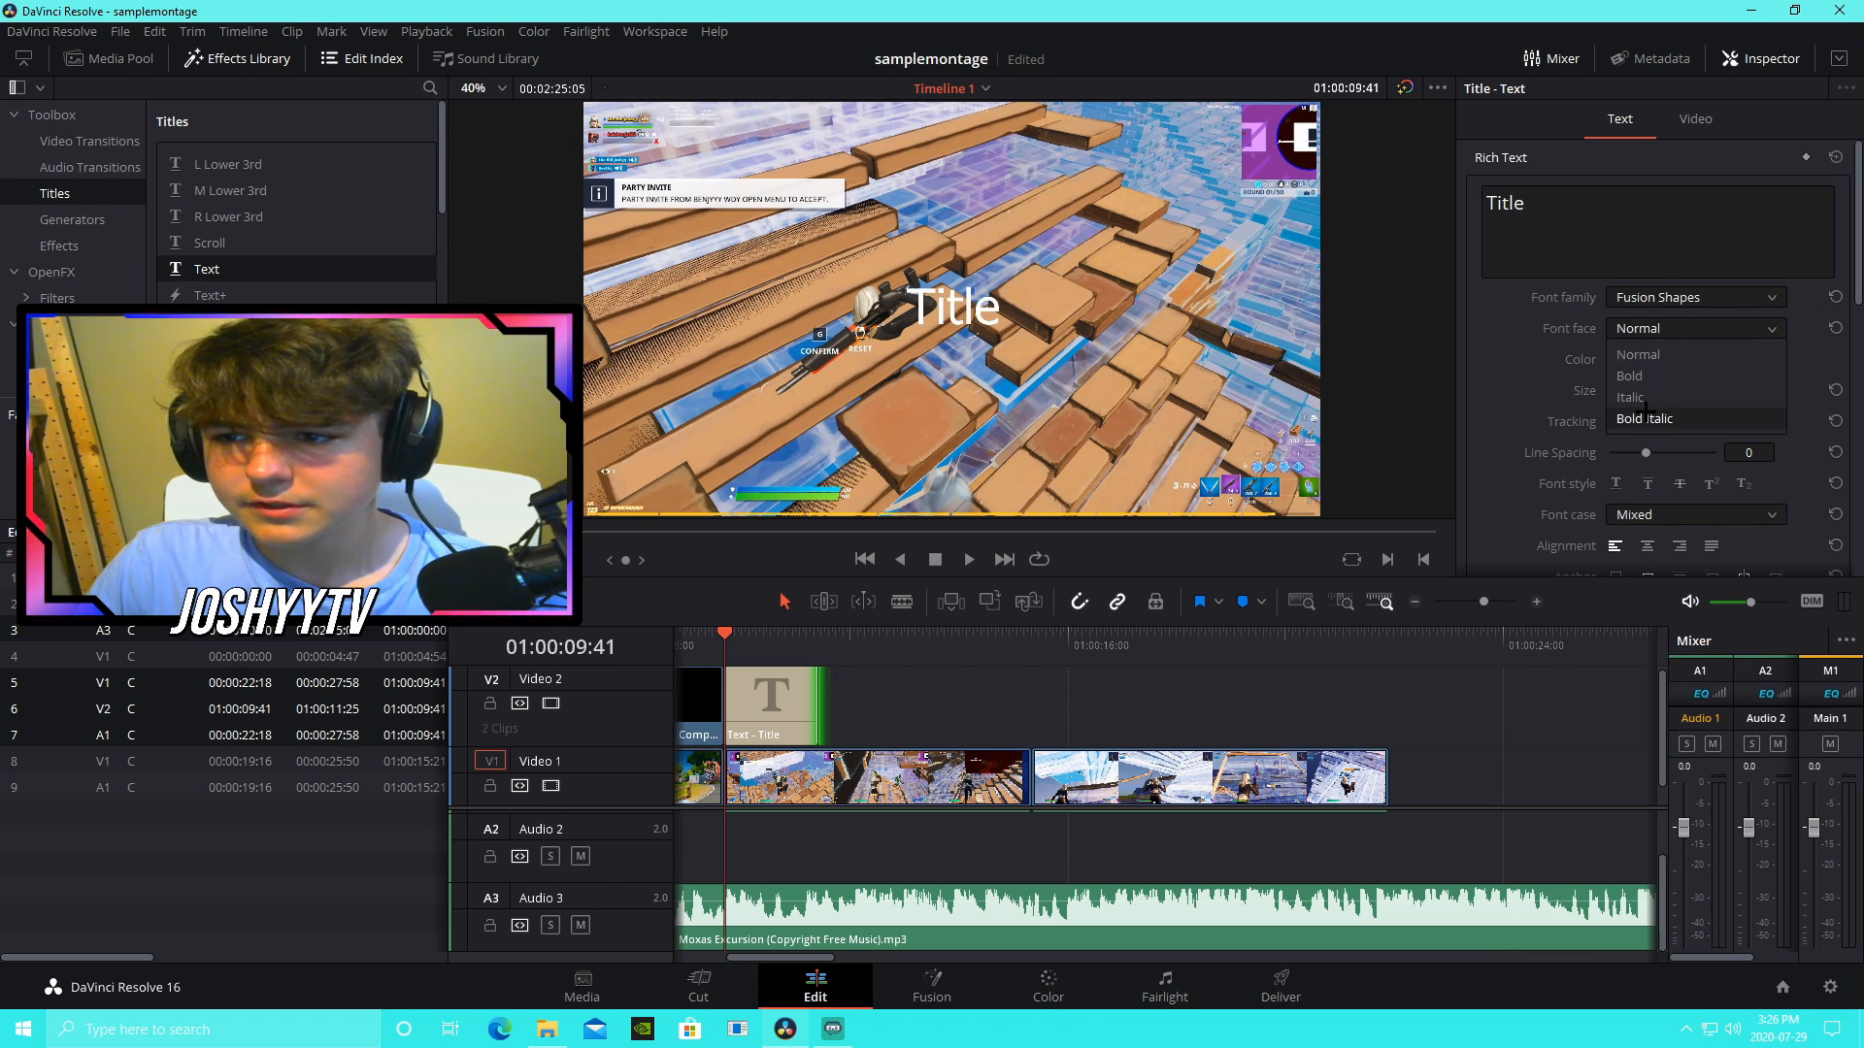
click(1708, 418)
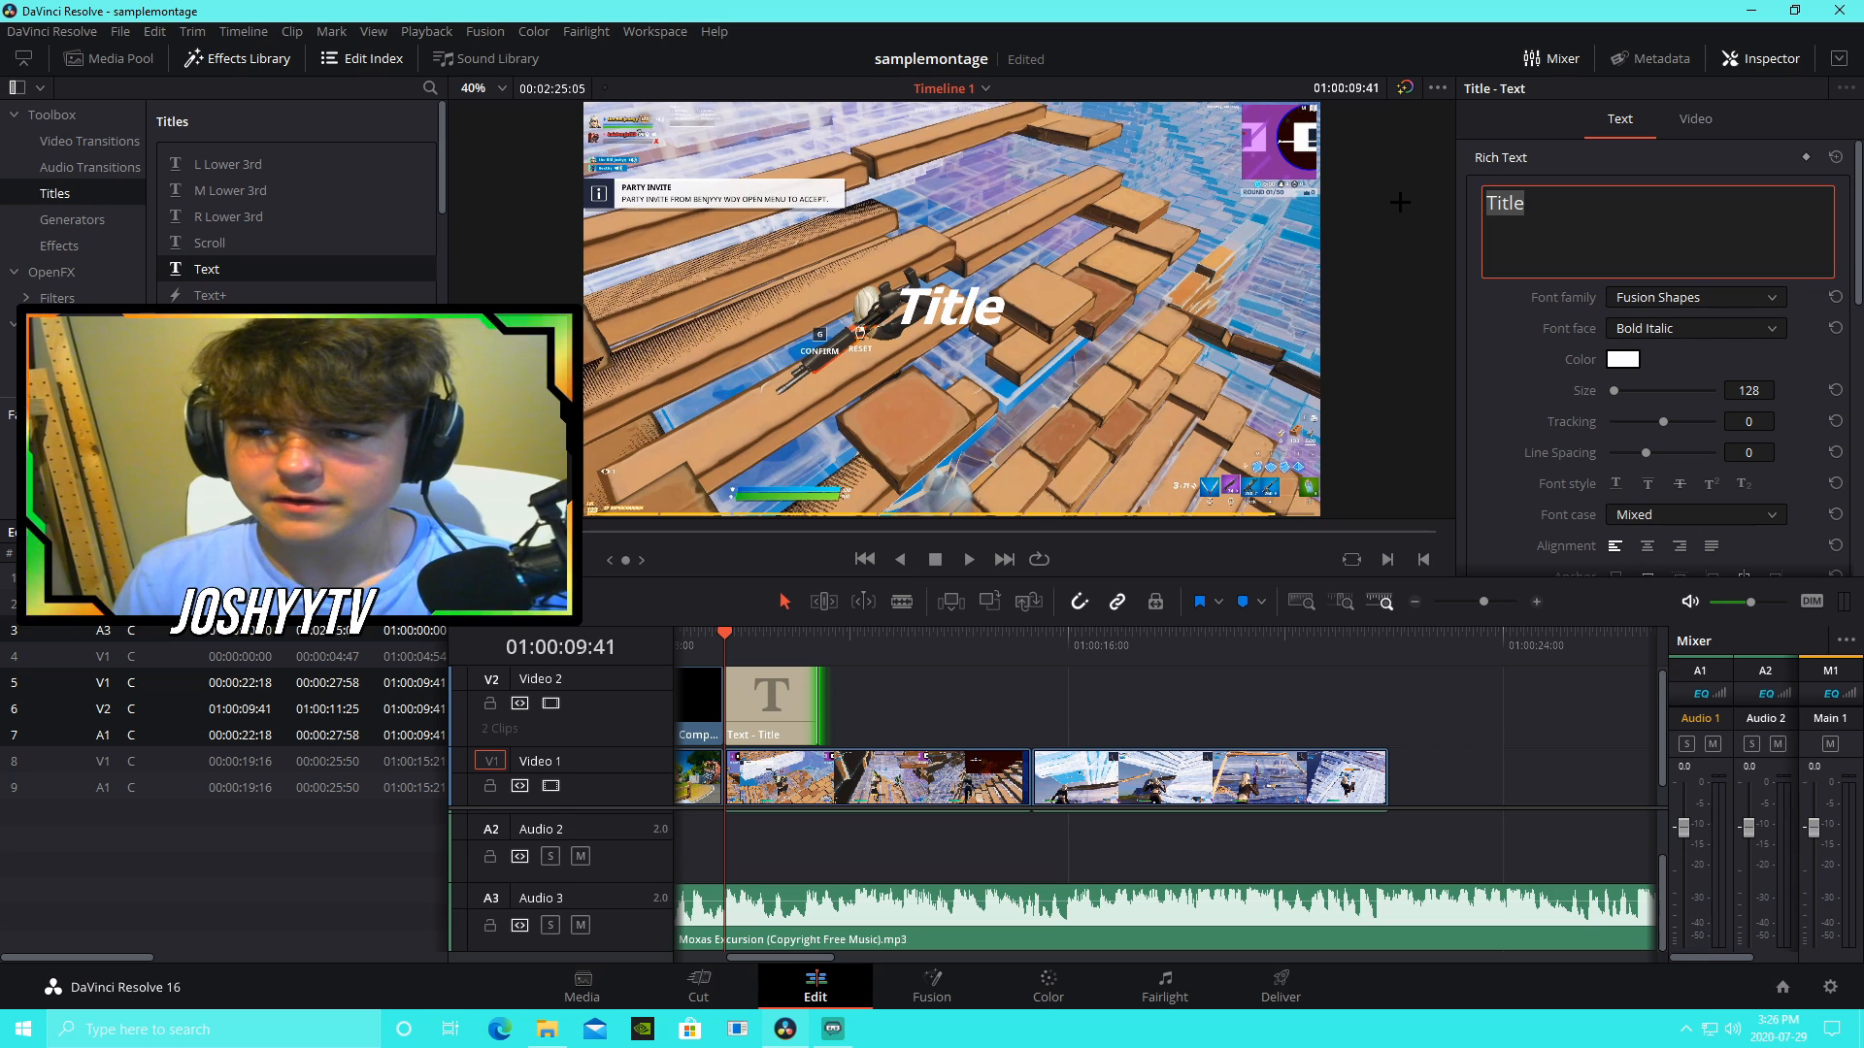
Step: Change the title text to the creator code with '#ad' and set shadow Offset X to -13
text(code)
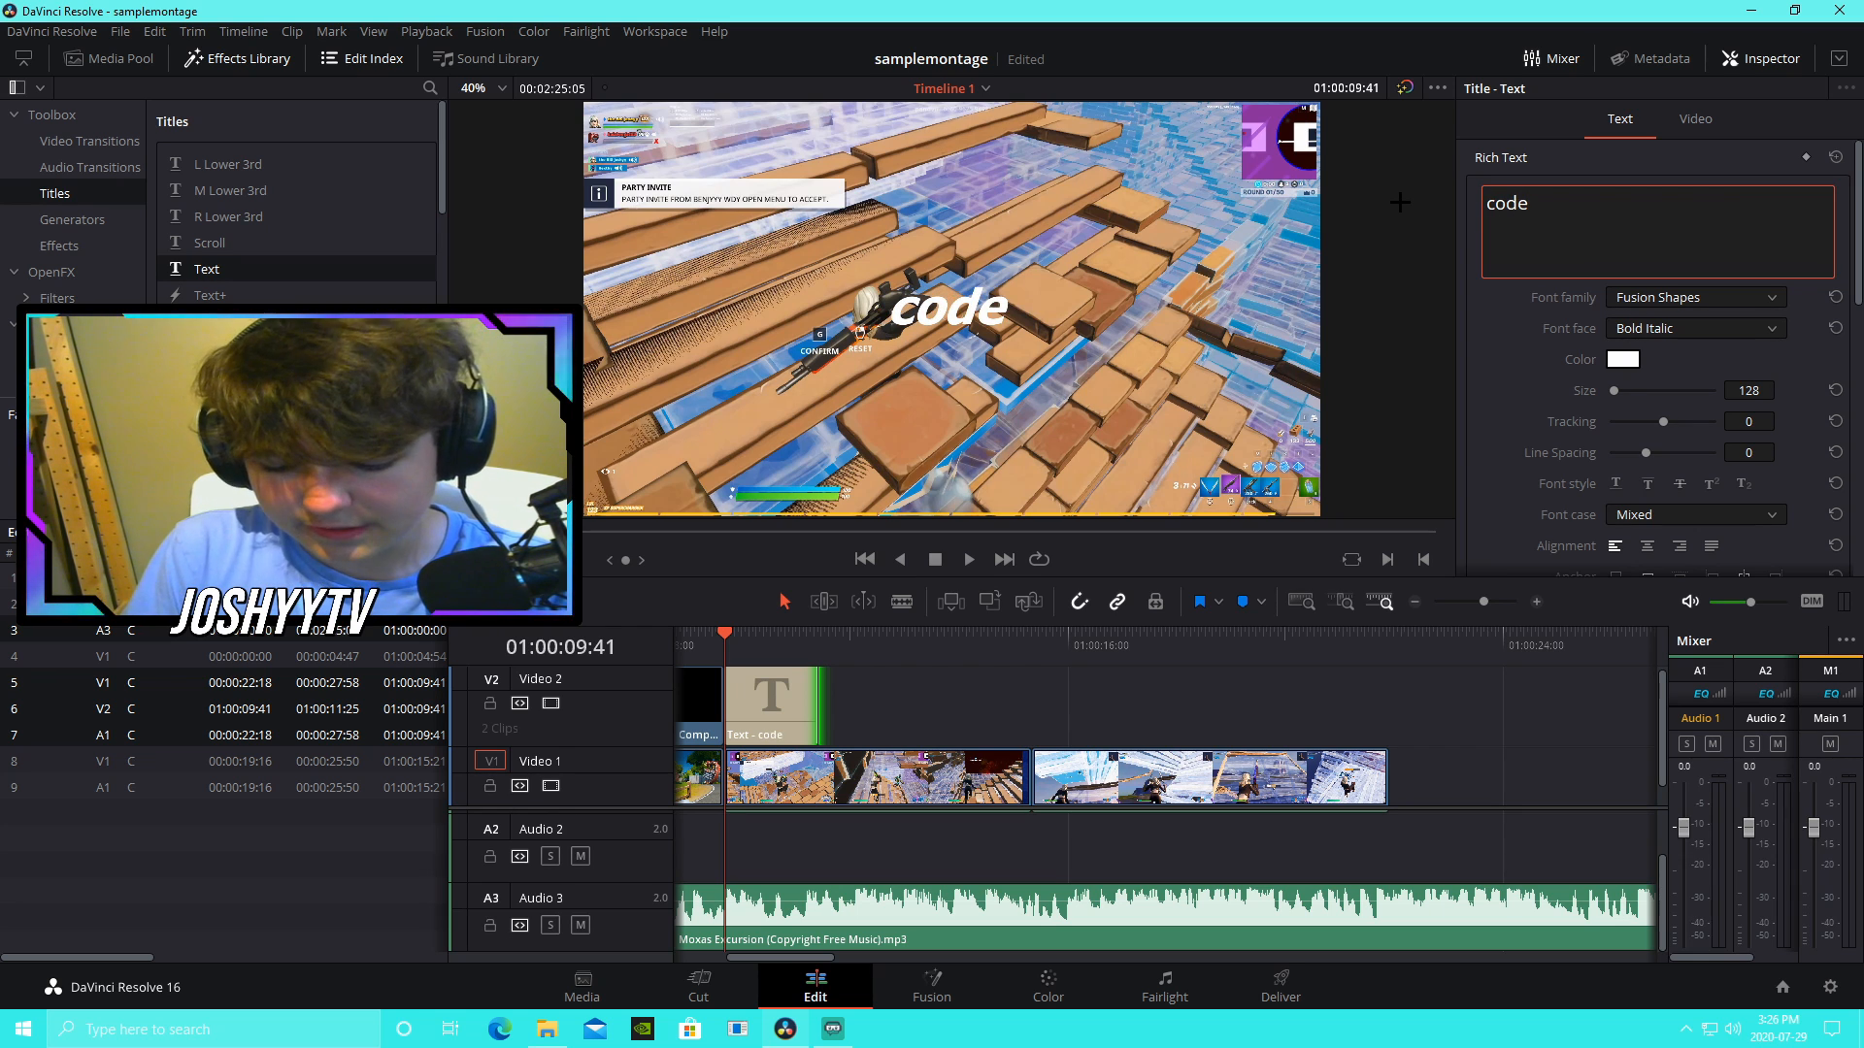
text(: joshyy)
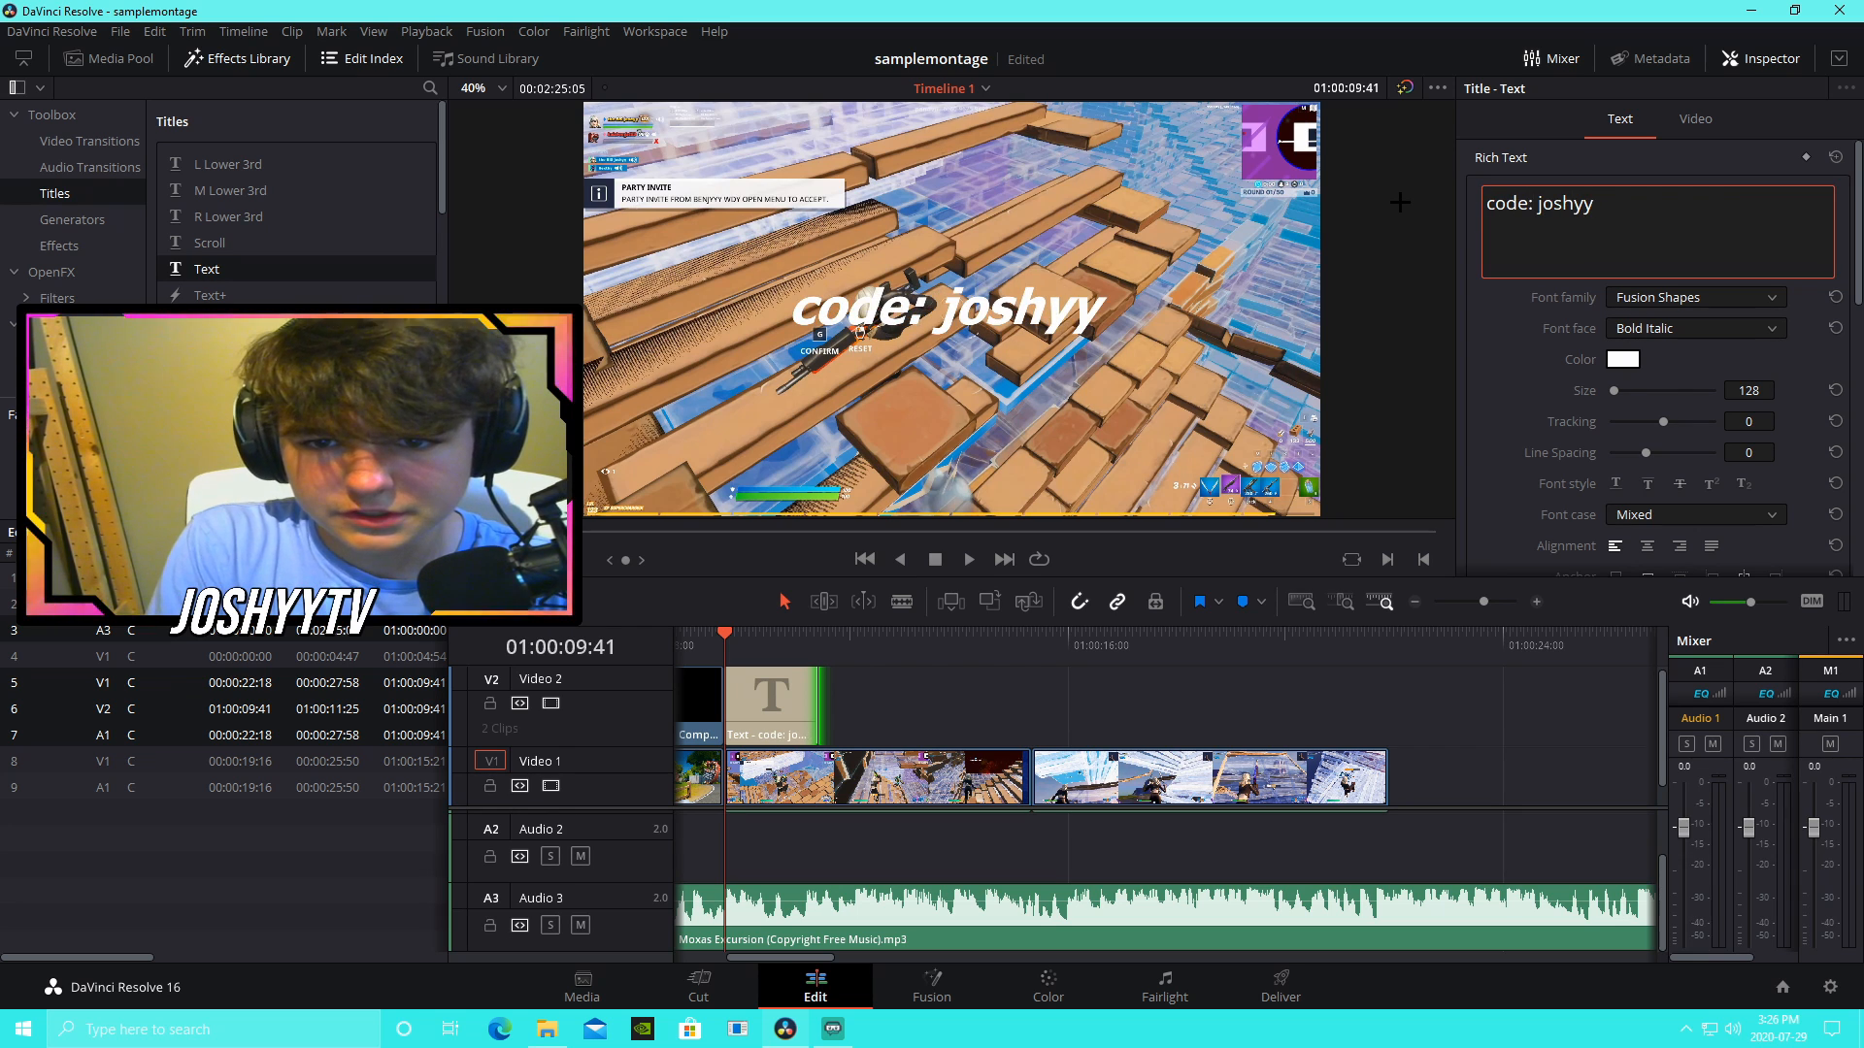
text(tv #ad)
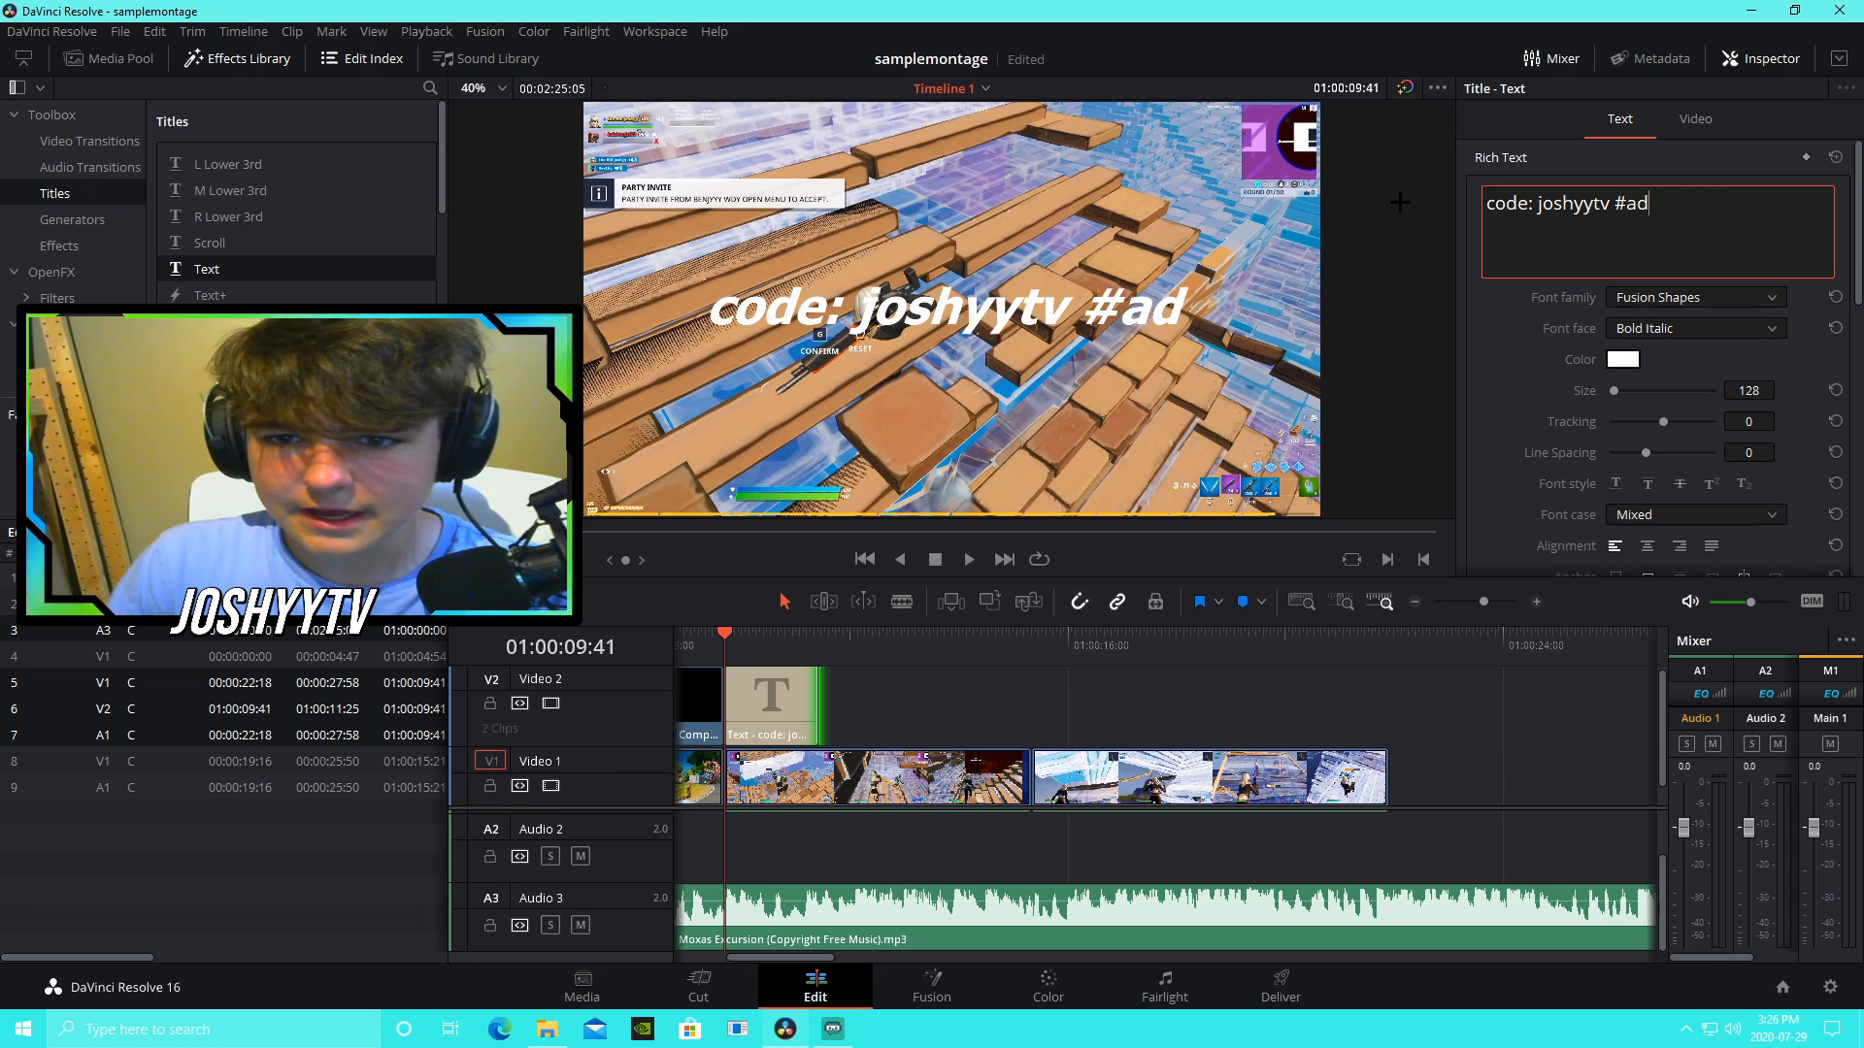
click(1500, 381)
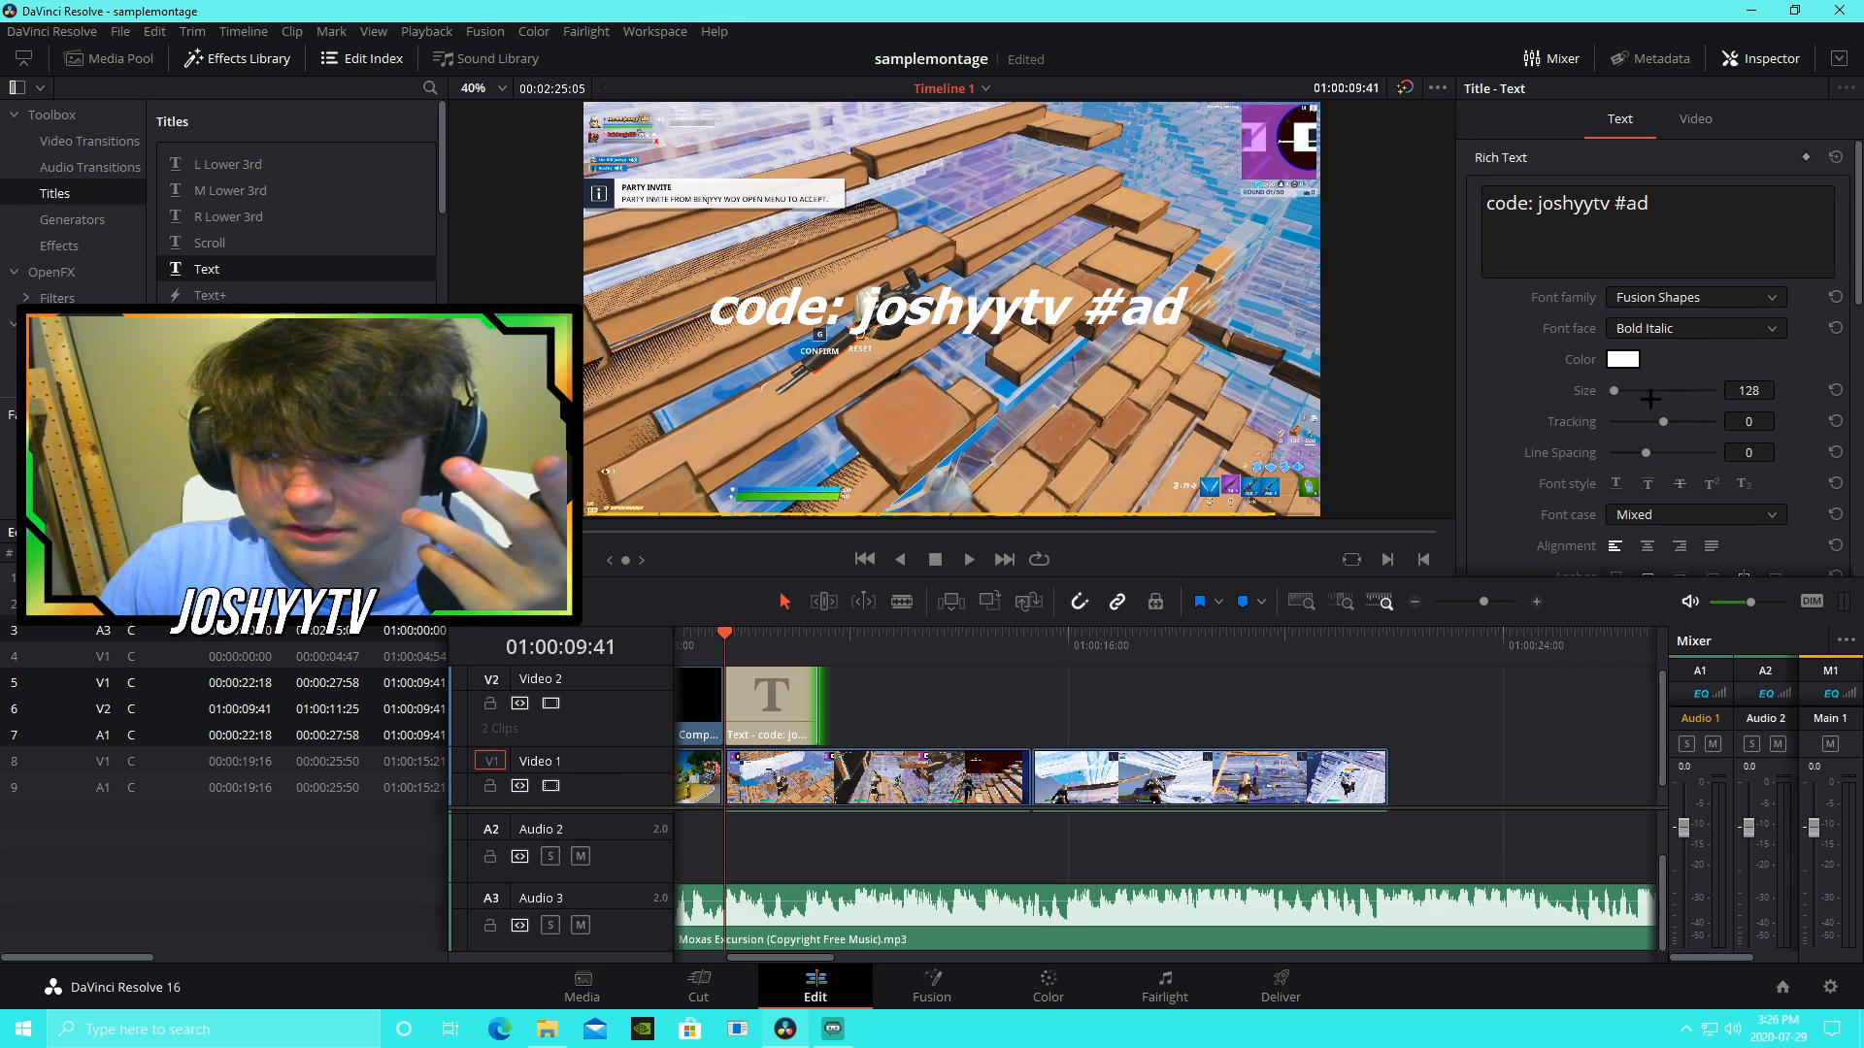
scroll(1650, 399, down, 5)
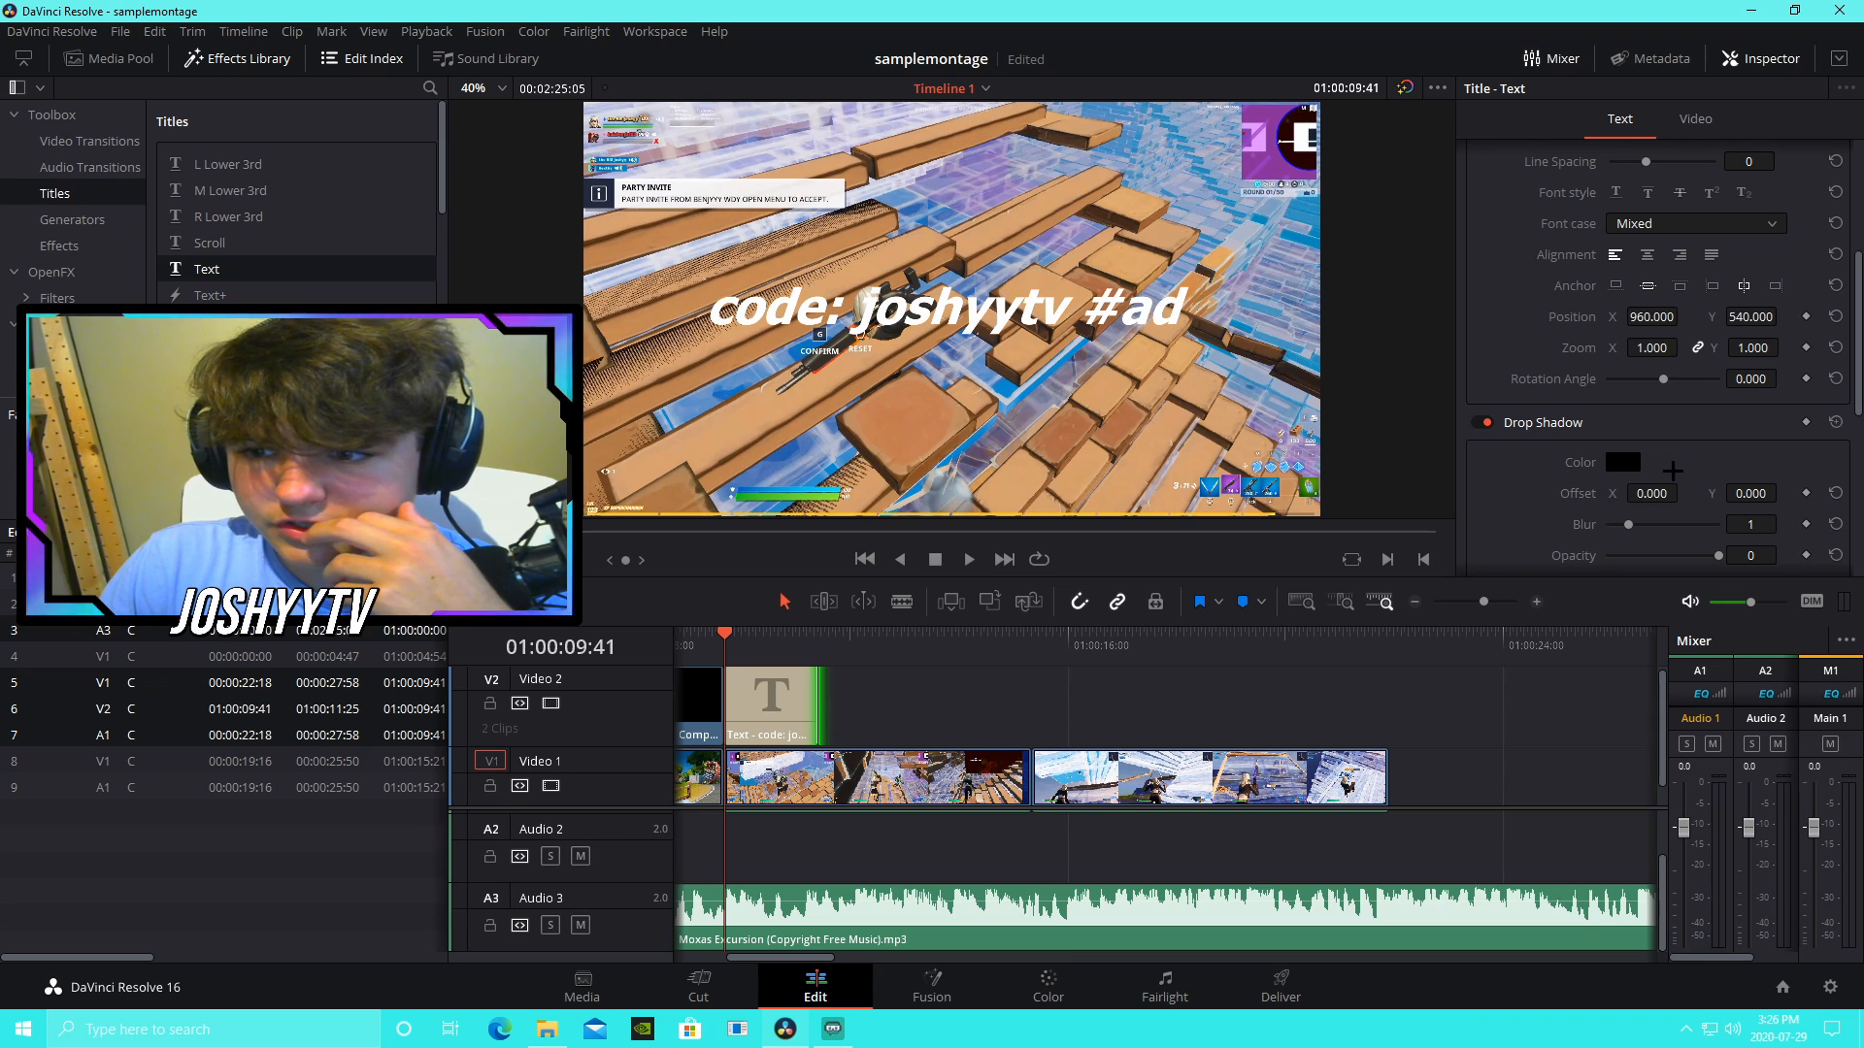
drag(1652, 493, 1639, 493)
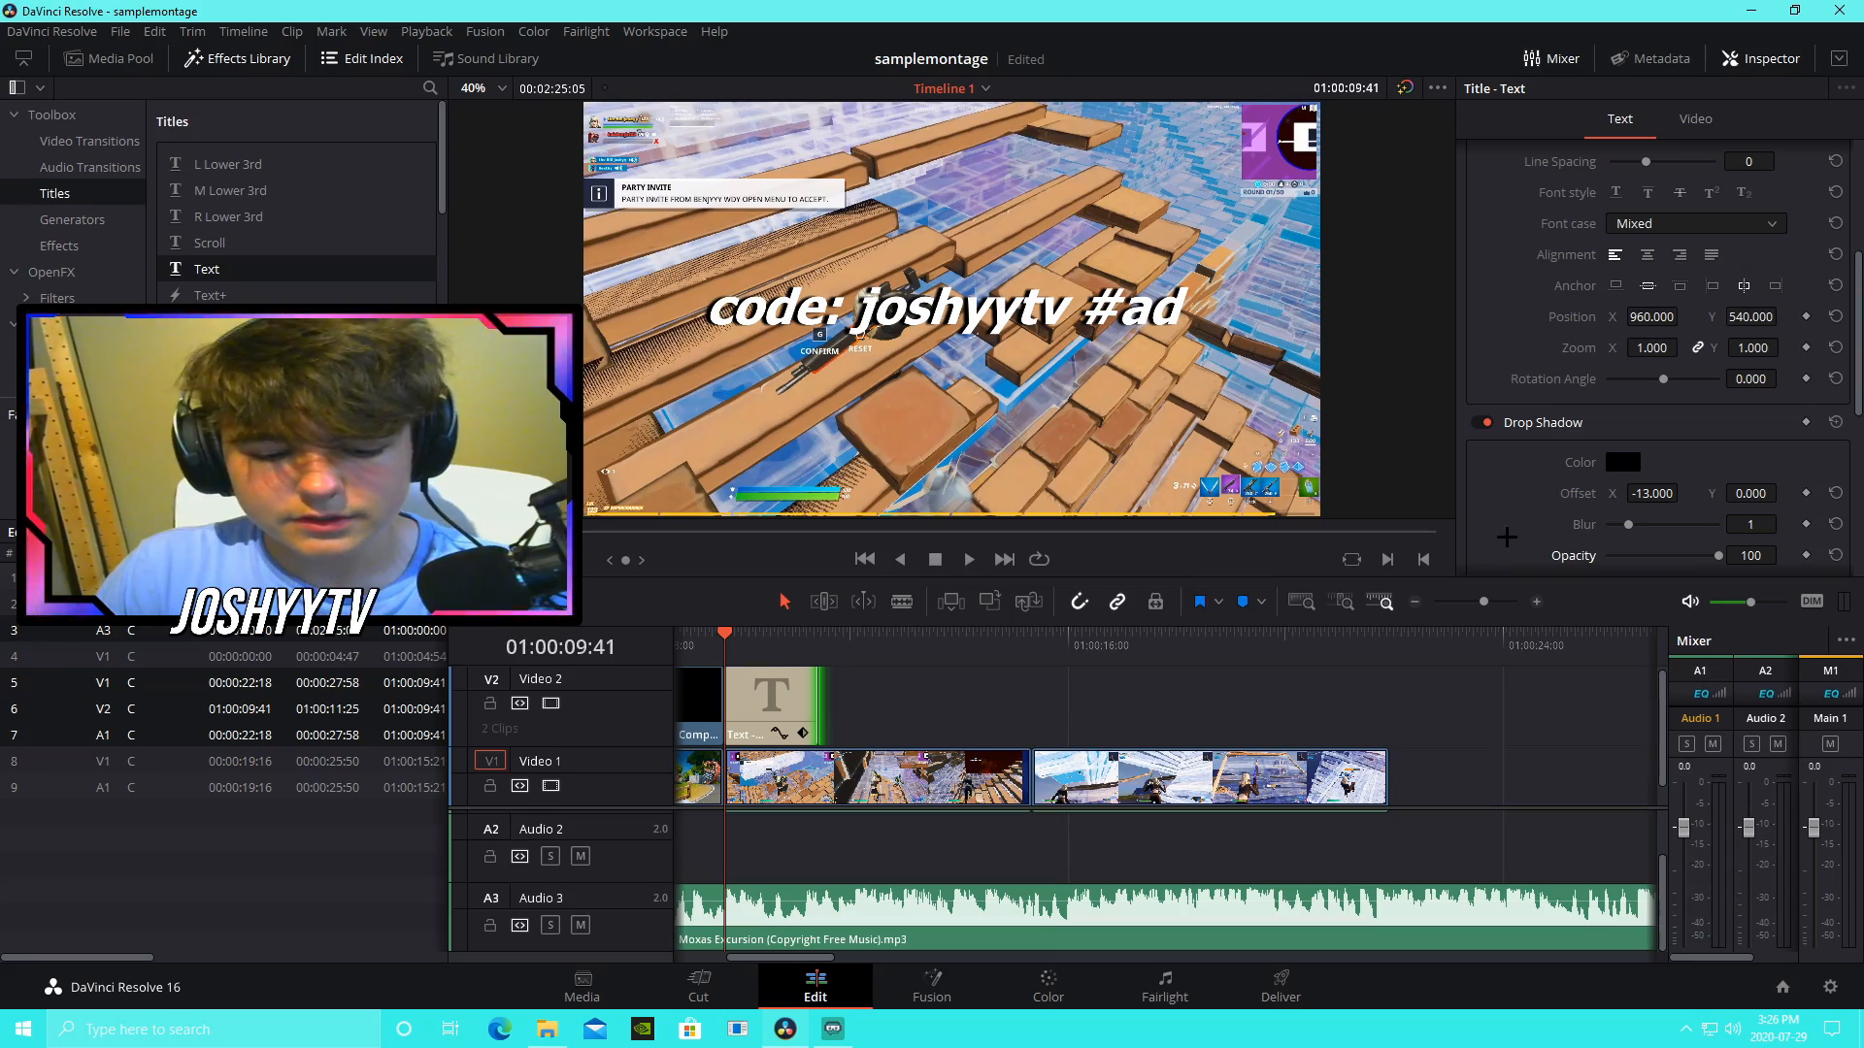
click(933, 701)
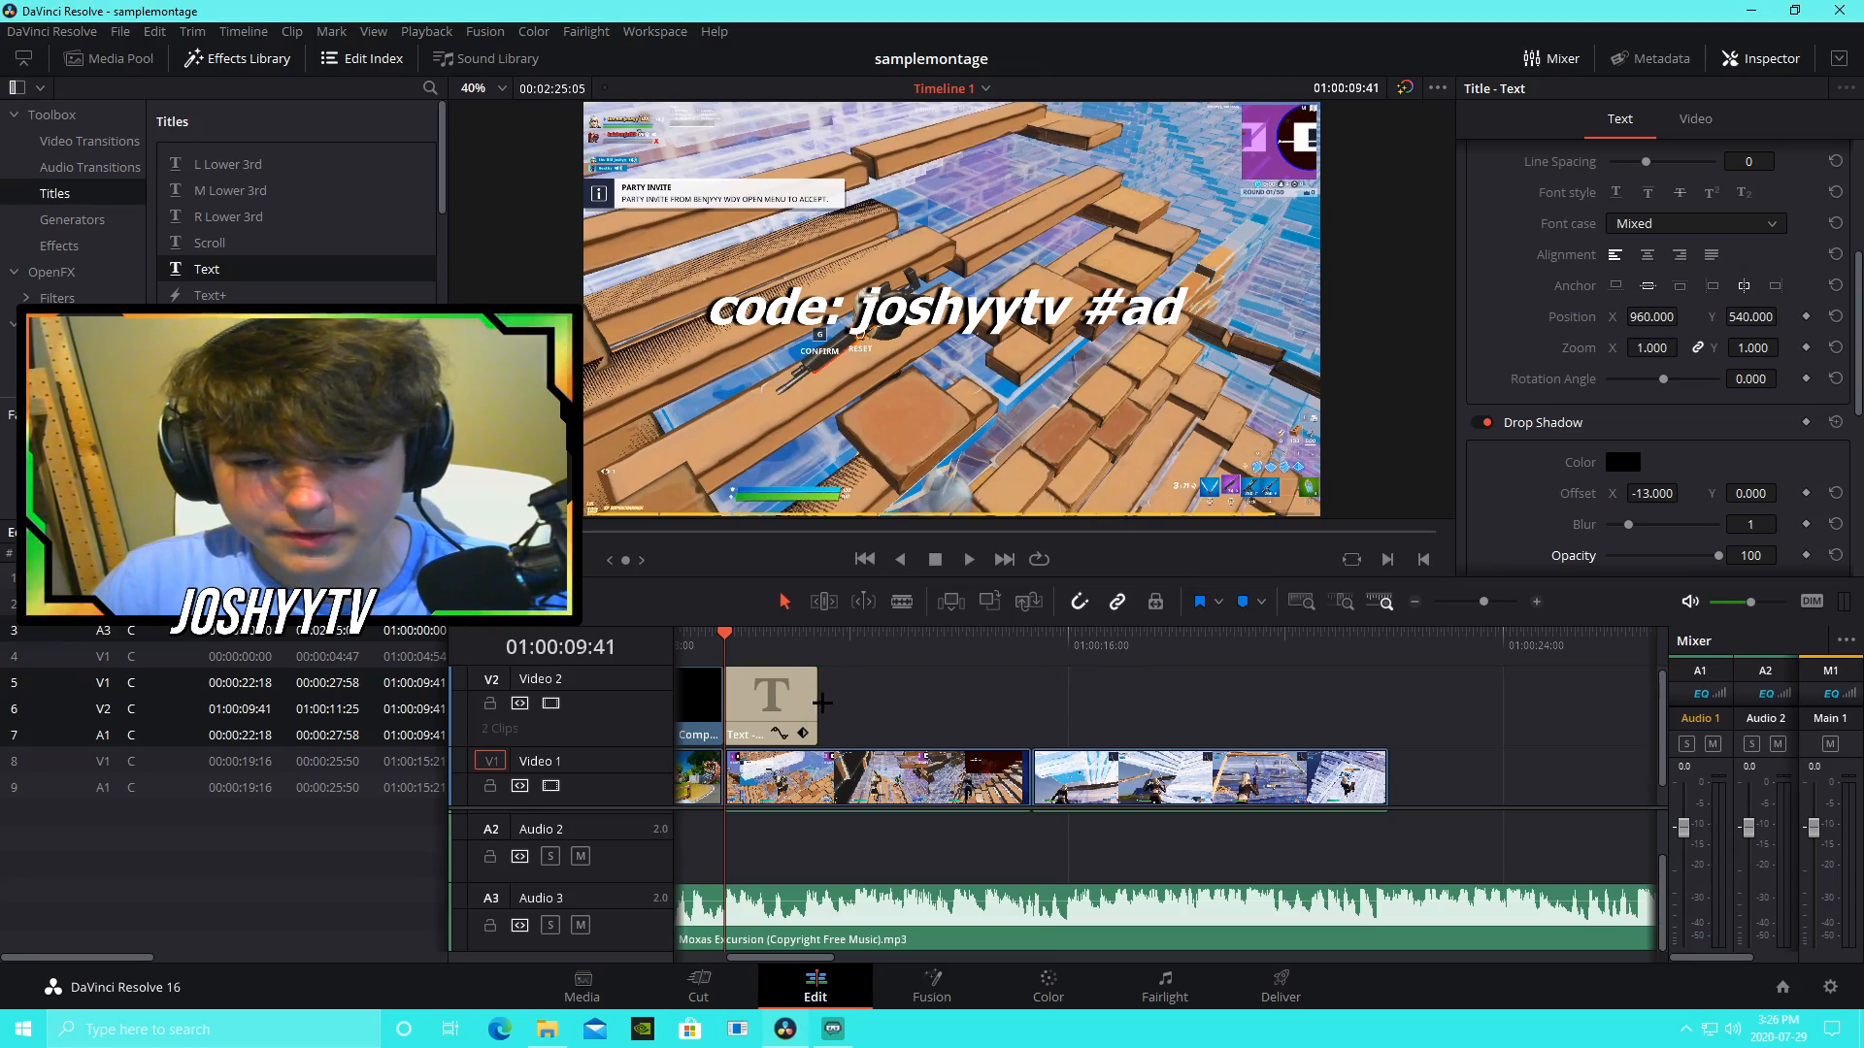
Step: Split the gameplay clip at 01:00:11:25 and apply Gaussian Blur to it
key(space)
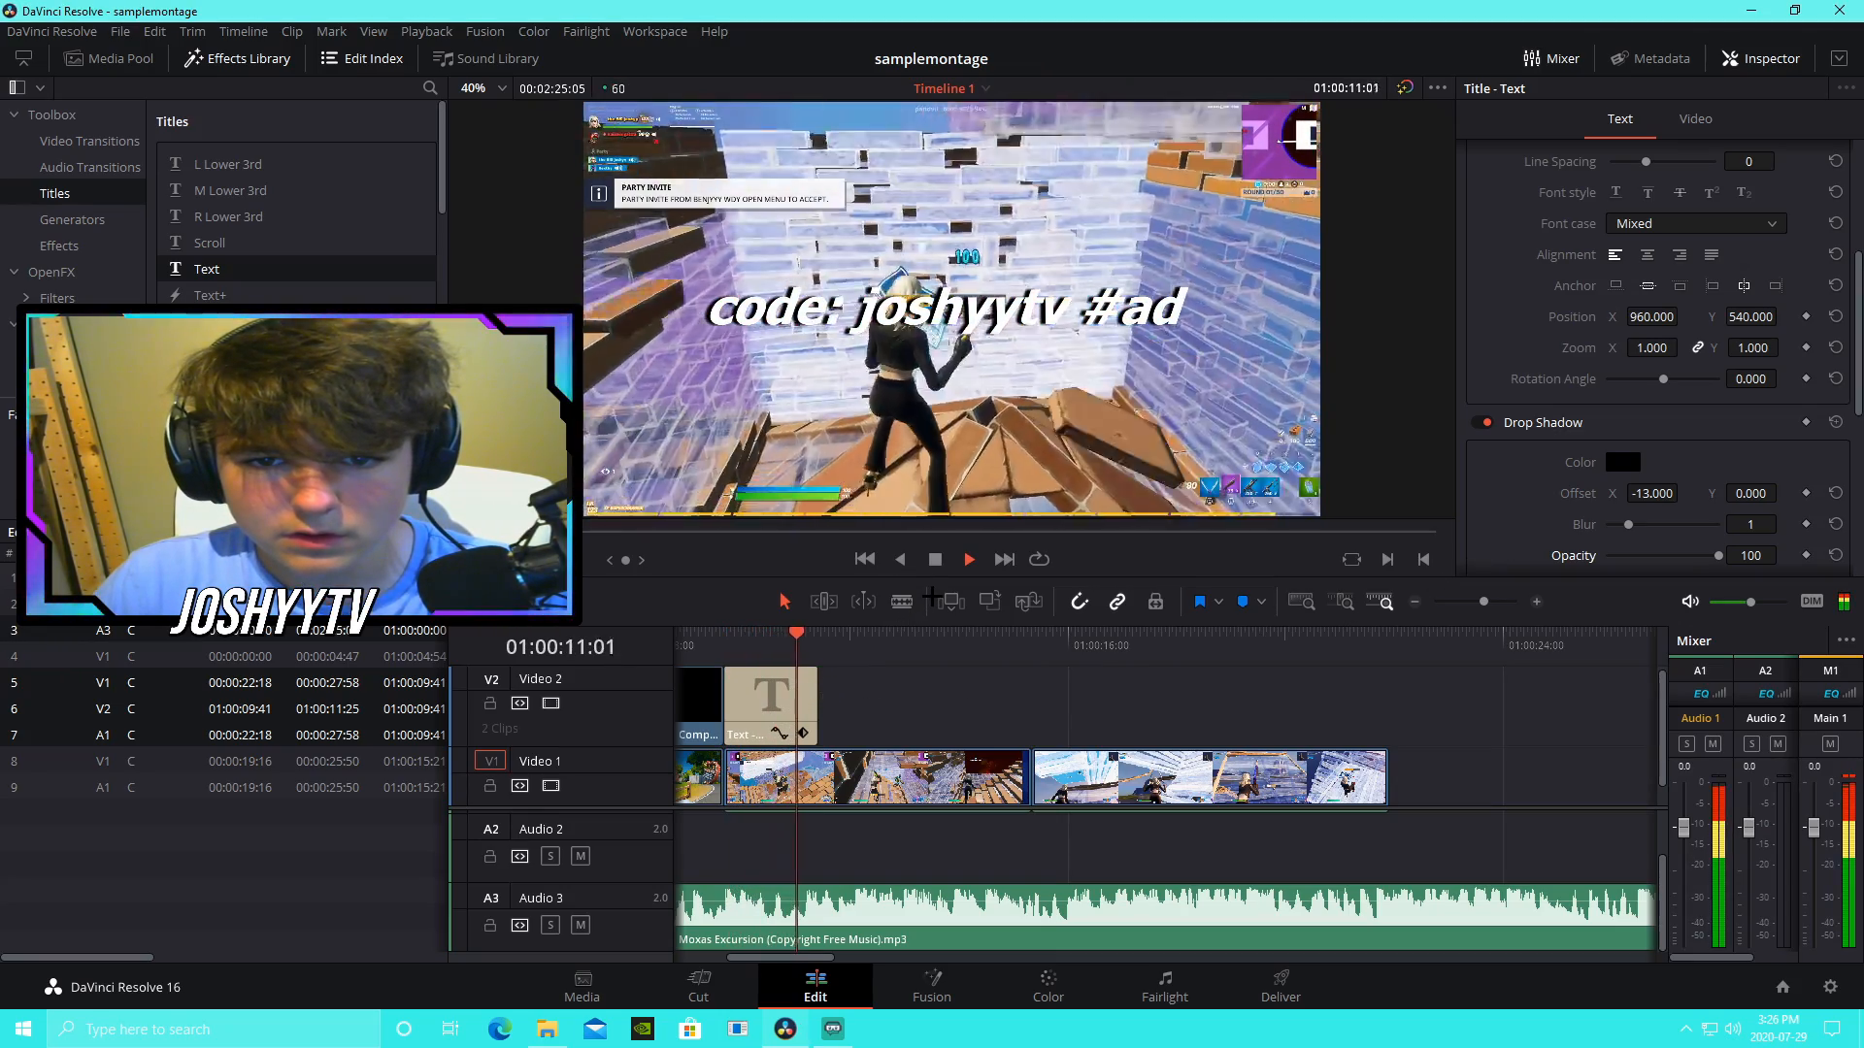
key(space)
mouse_move(823, 637)
mouse_down()
mouse_move(795, 636)
mouse_move(819, 636)
mouse_up()
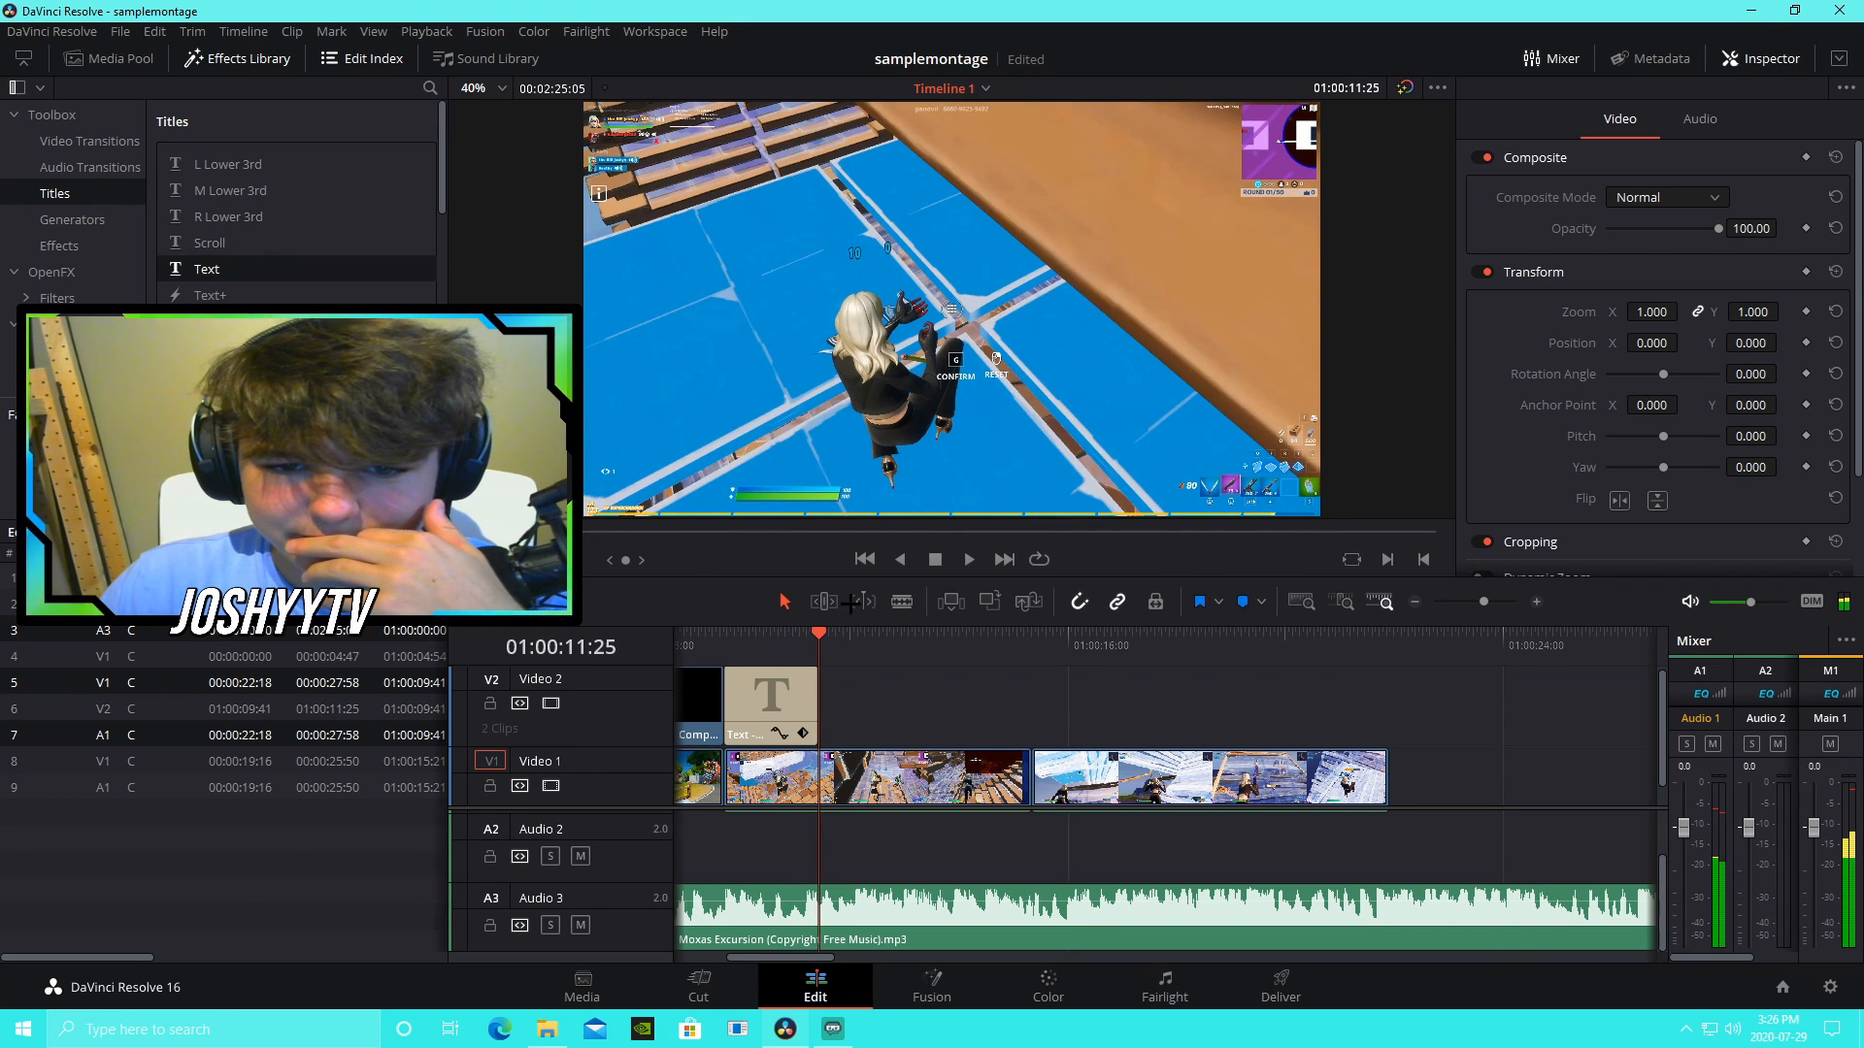
key(ctrl+b)
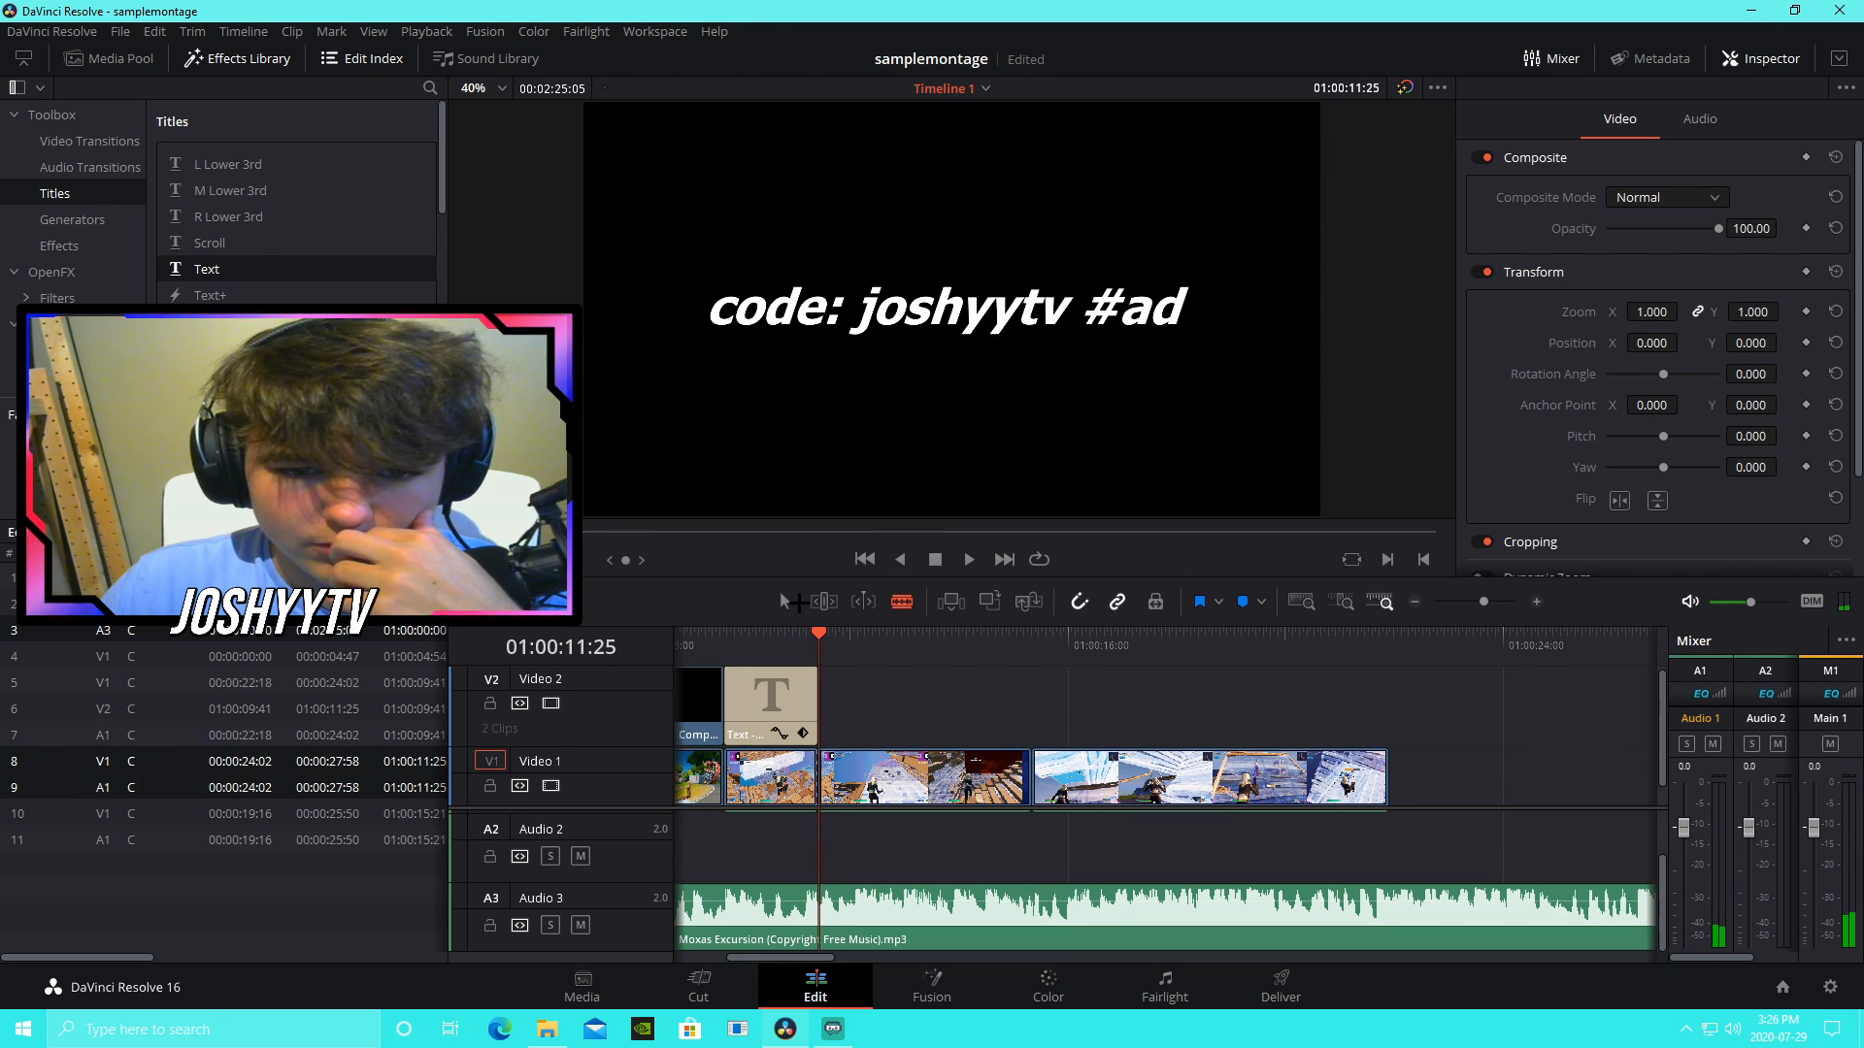
click(68, 266)
drag(233, 248, 821, 777)
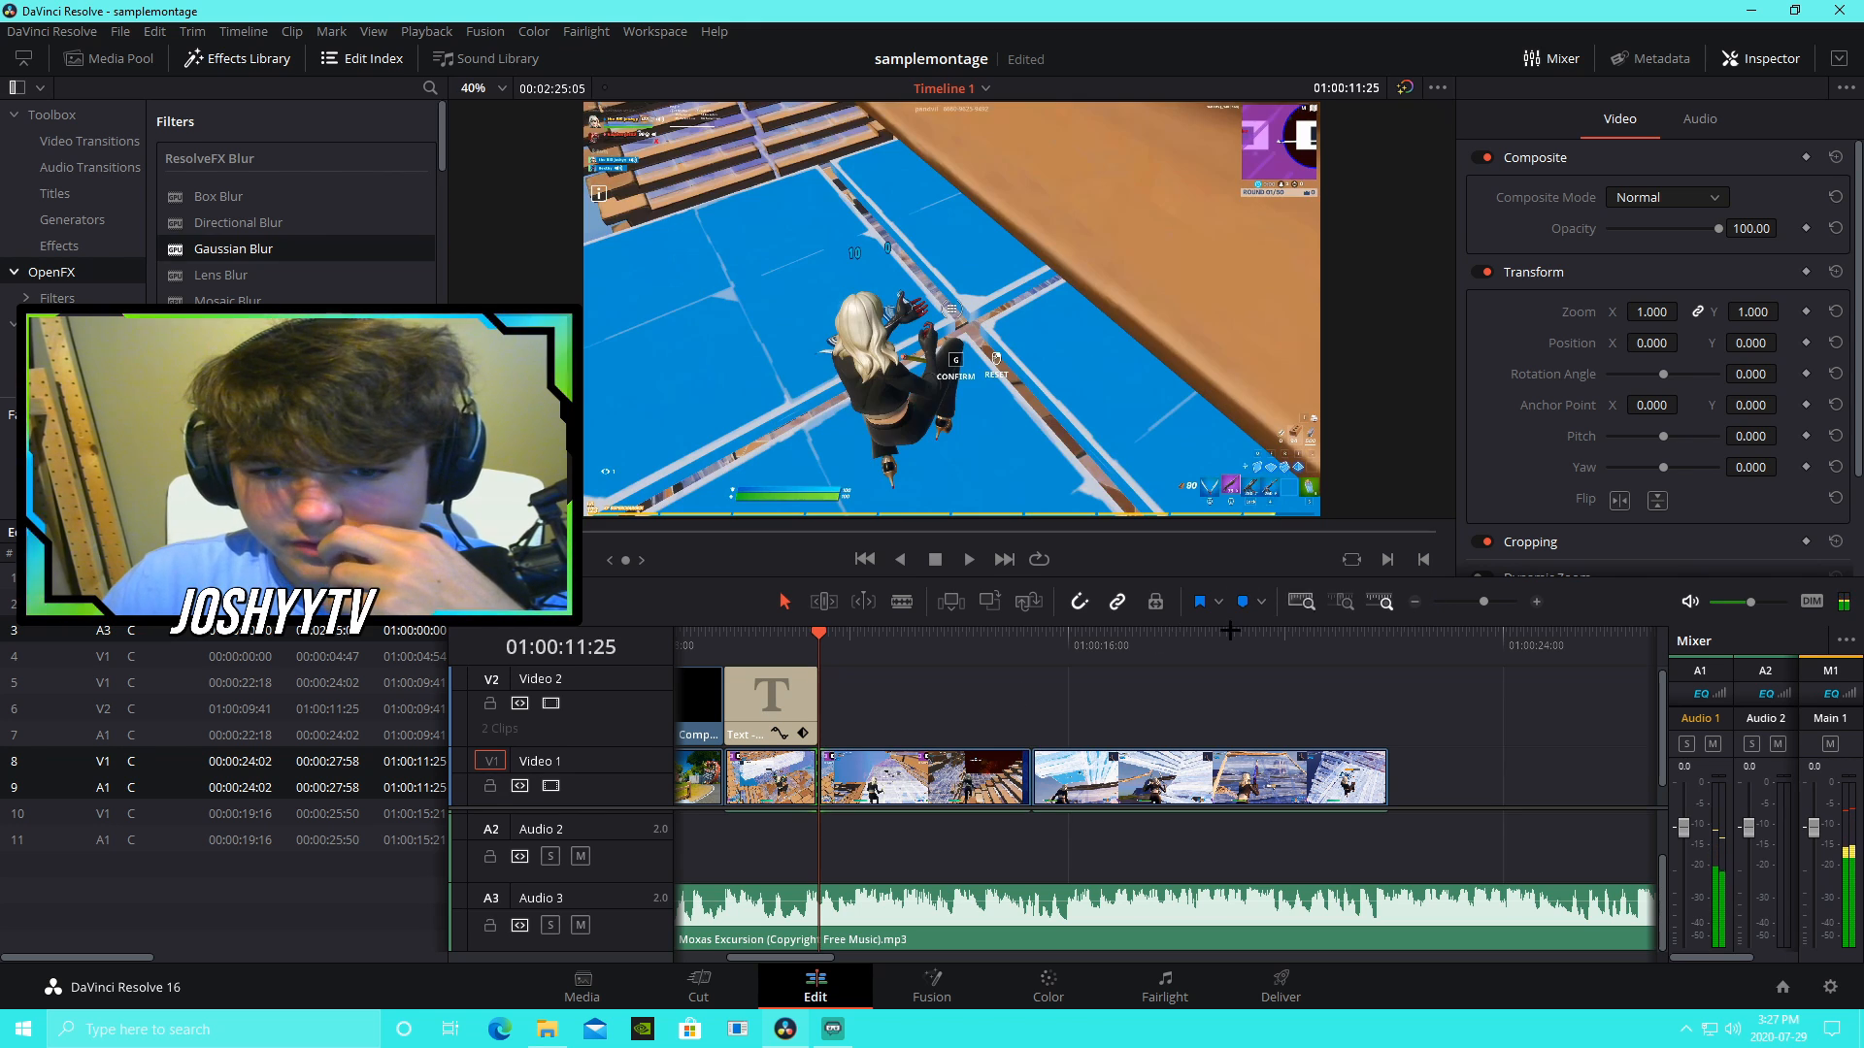
Step: Trim the code title's end to 01:00:11:07 and move the gameplay cut to match
drag(1484, 602, 1498, 602)
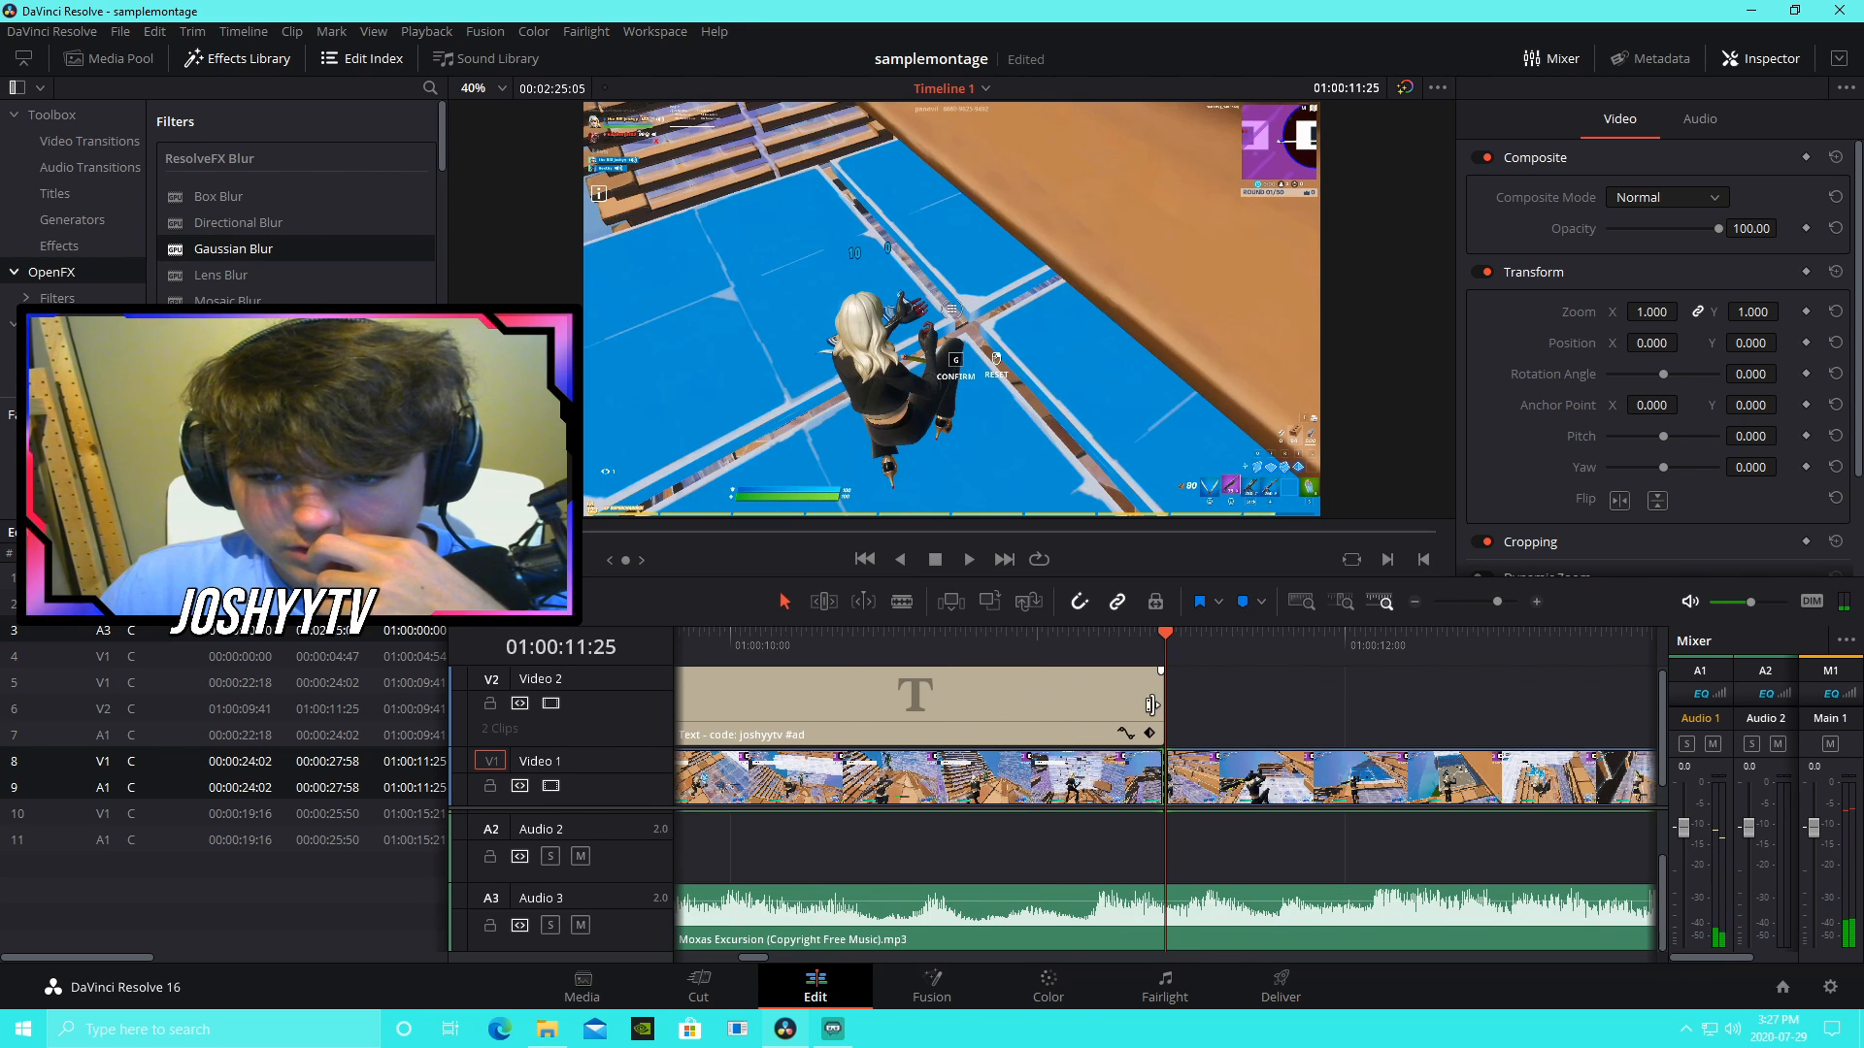
drag(1153, 705, 1072, 705)
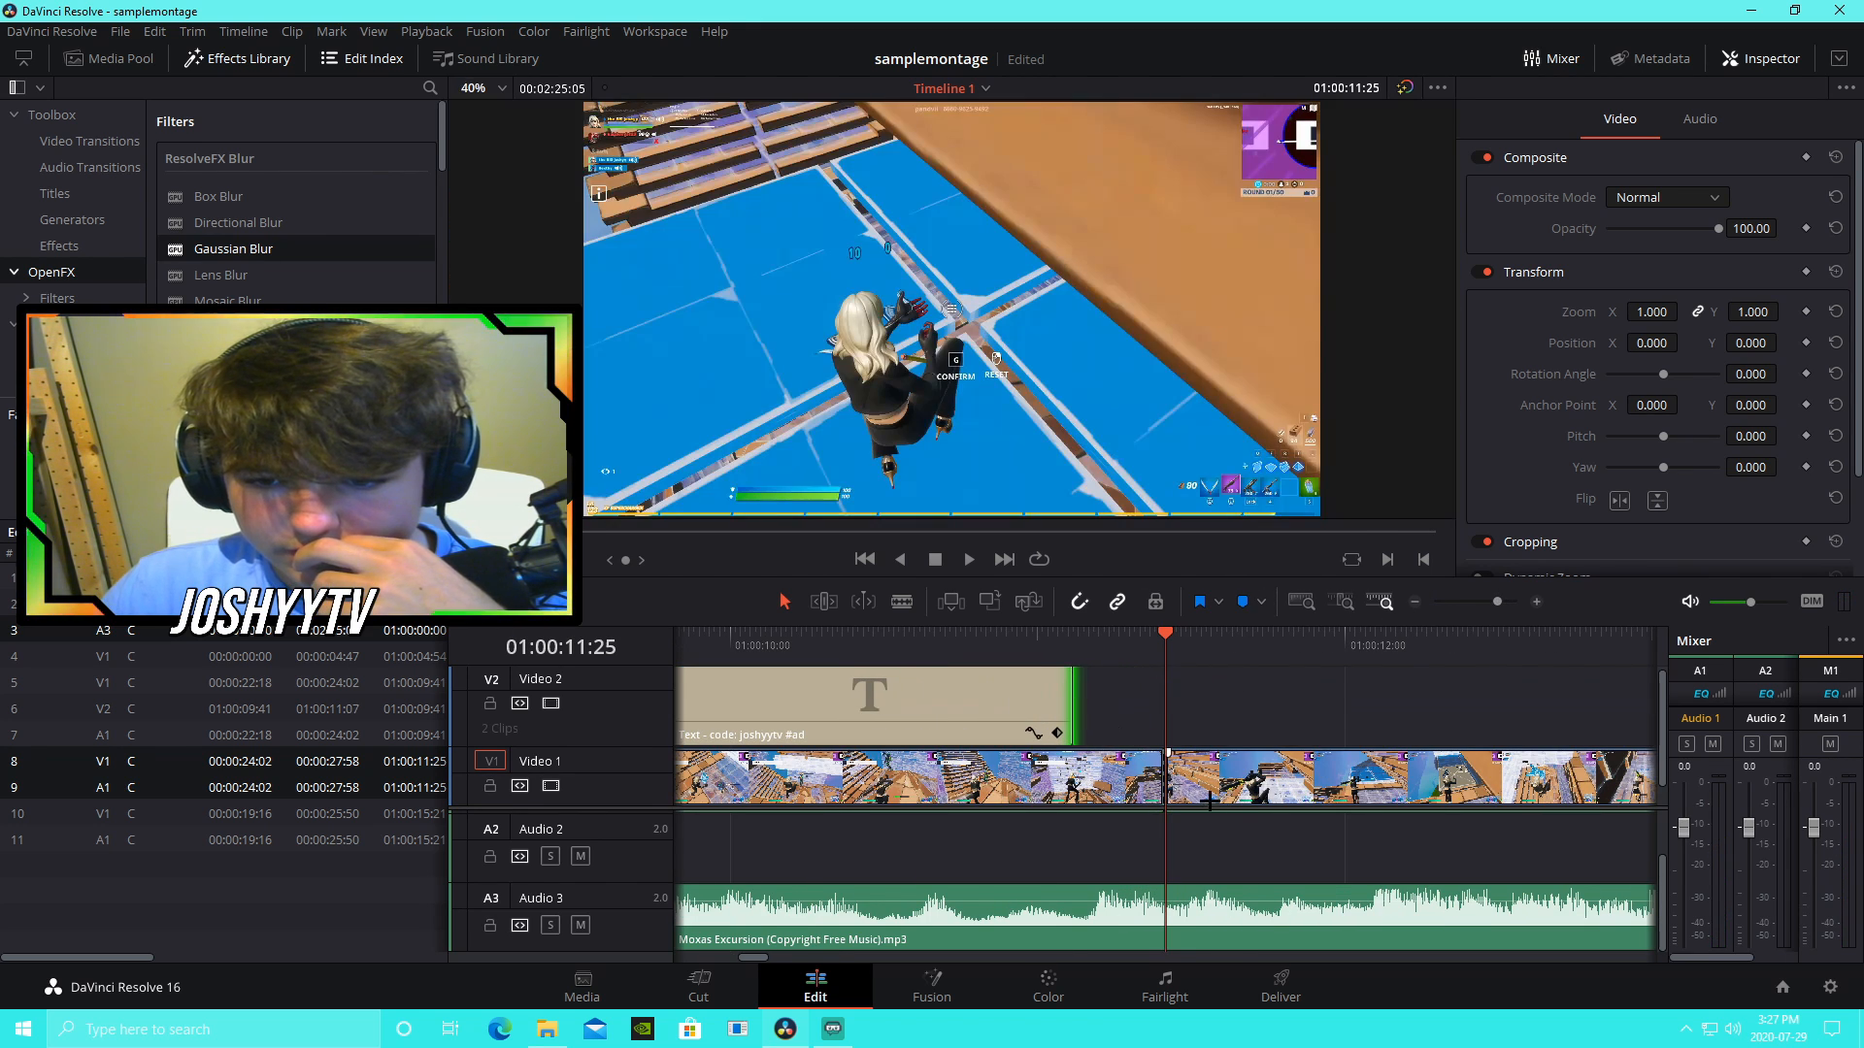
drag(1166, 777, 1072, 775)
mouse_move(1053, 649)
mouse_down()
mouse_move(1071, 650)
mouse_move(1037, 650)
mouse_up()
drag(1497, 602, 1486, 601)
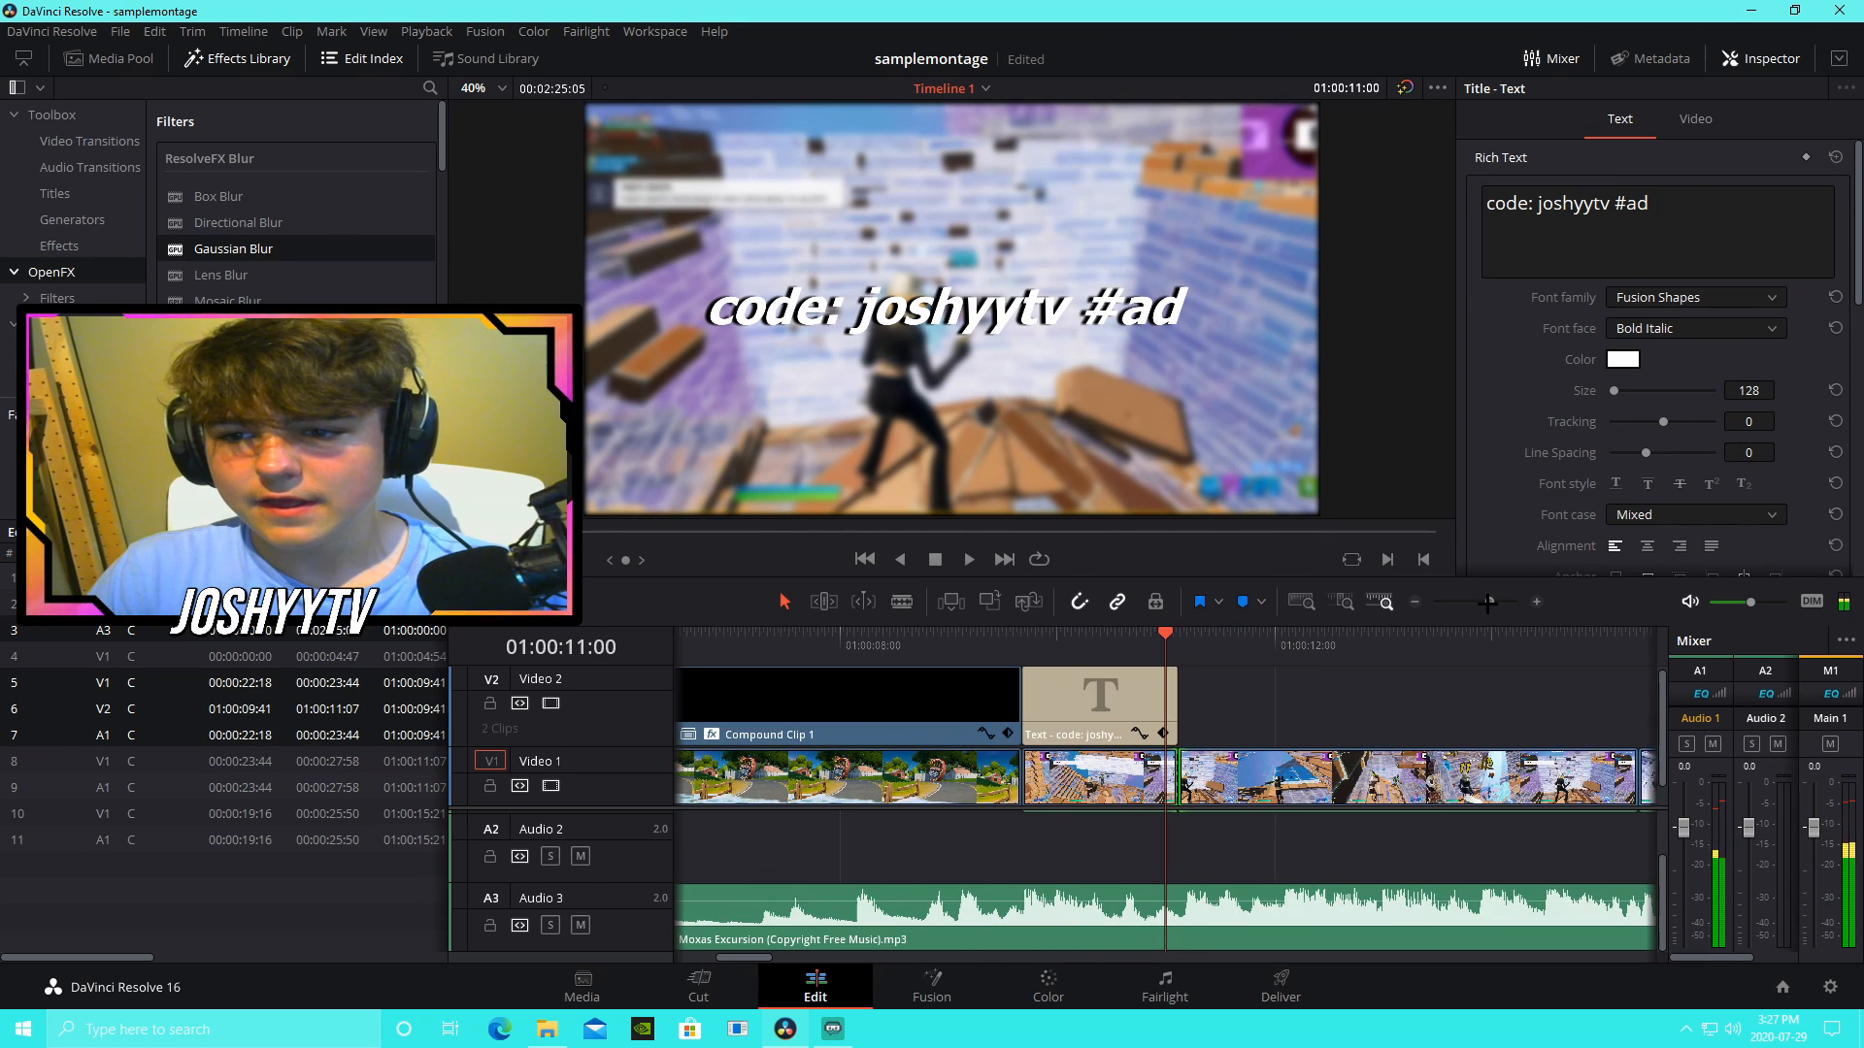
Step: Drop Cross Dissolves on the V1 gameplay cut and the code title's end, then play them back
click(89, 167)
click(89, 141)
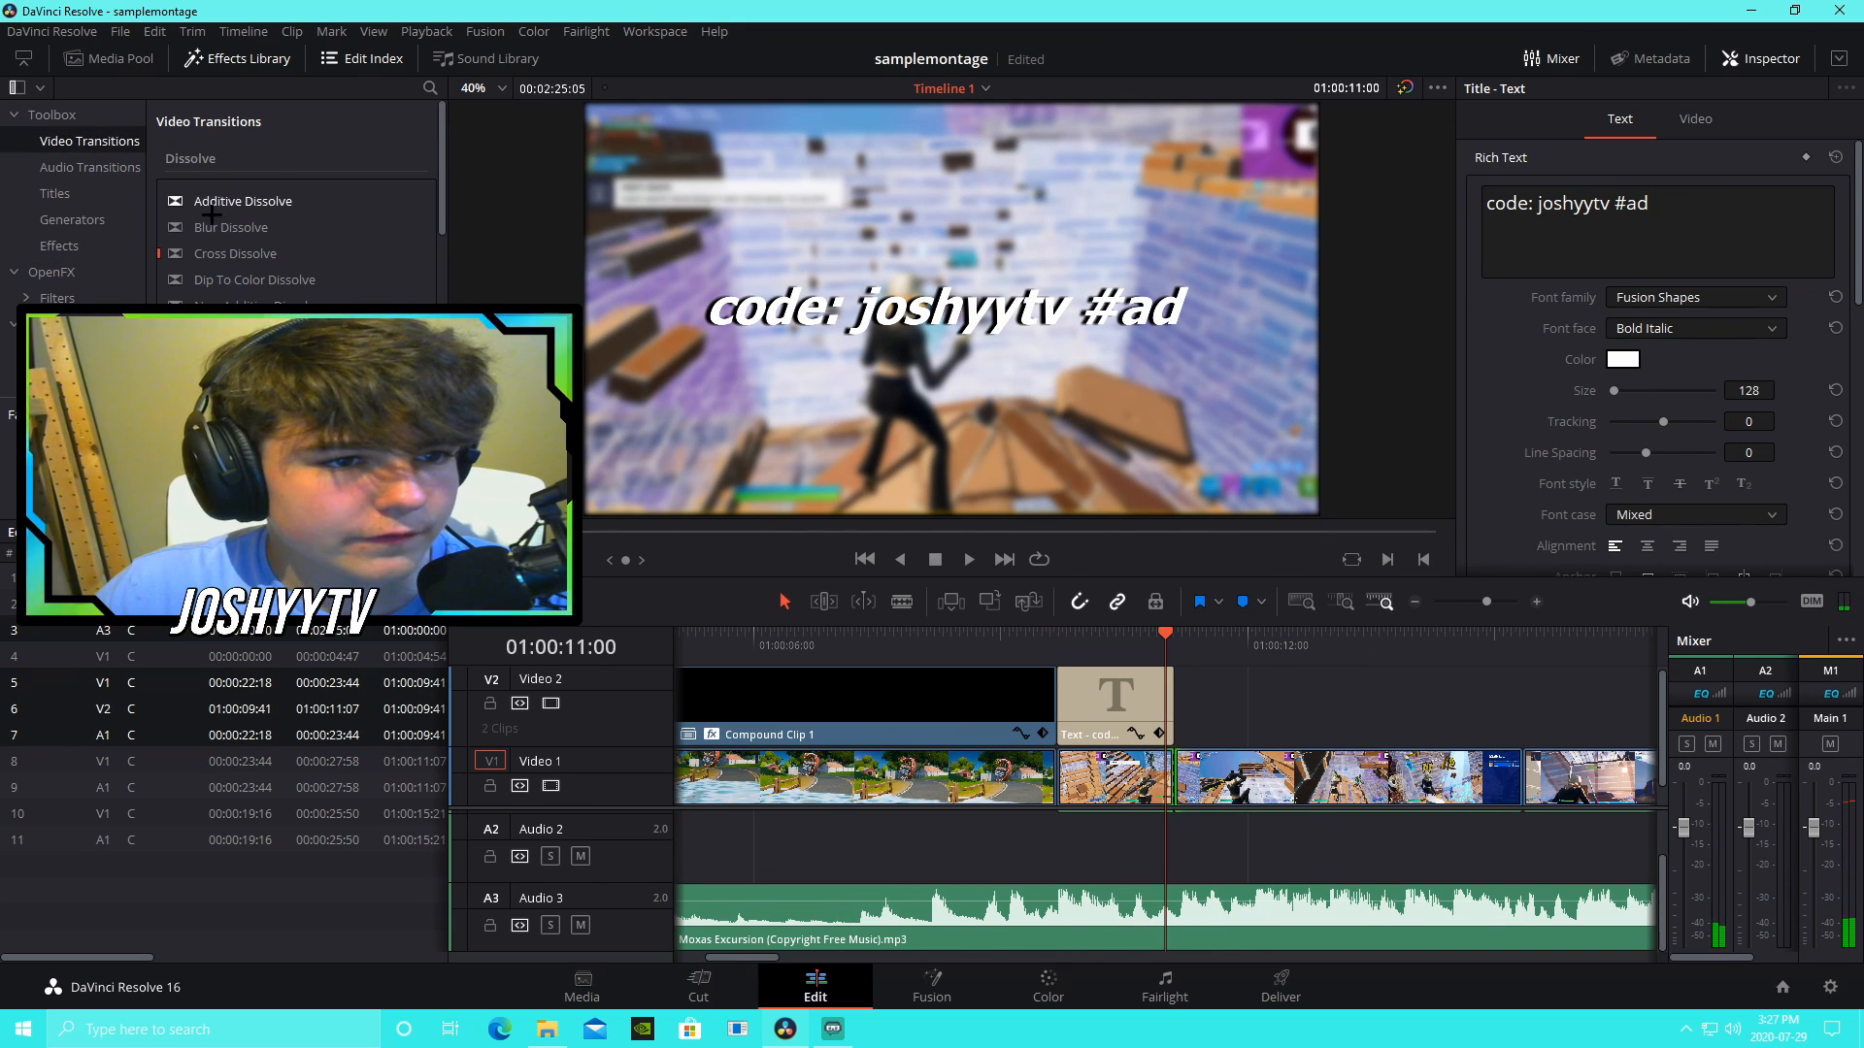
drag(248, 256, 1170, 766)
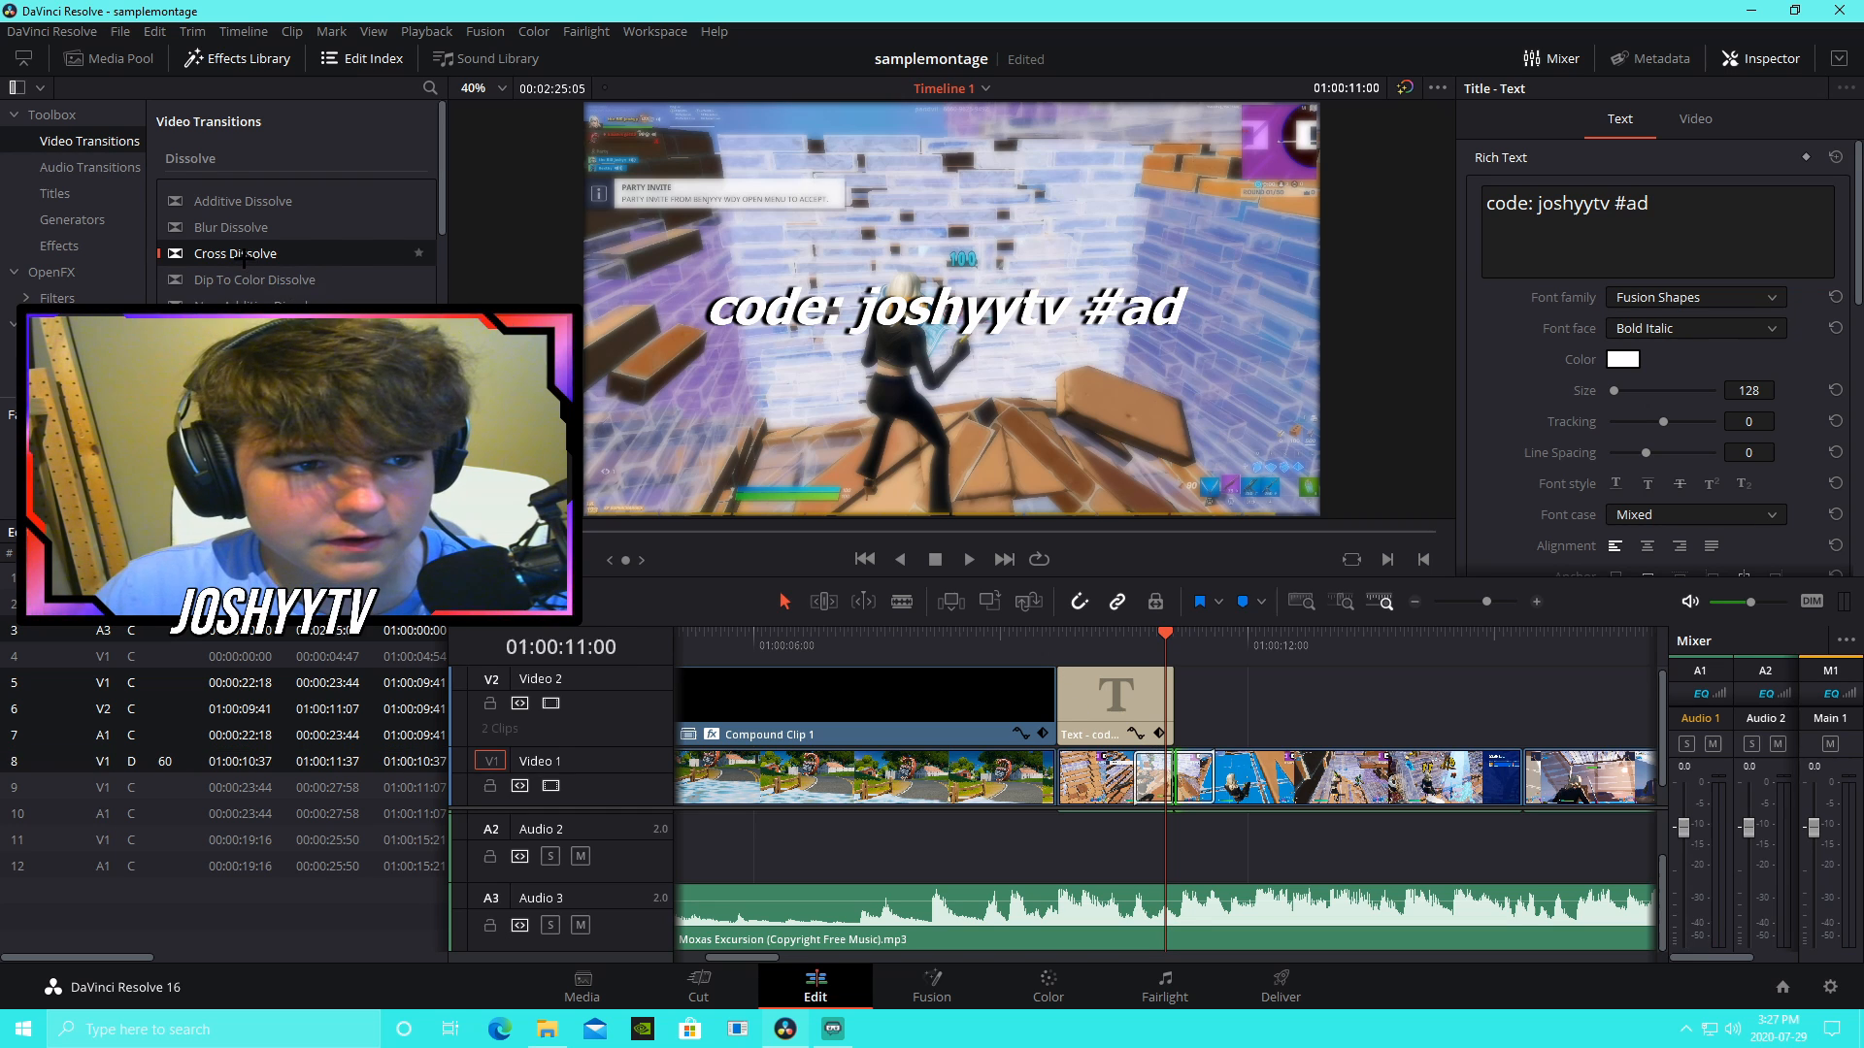
drag(242, 257, 1136, 701)
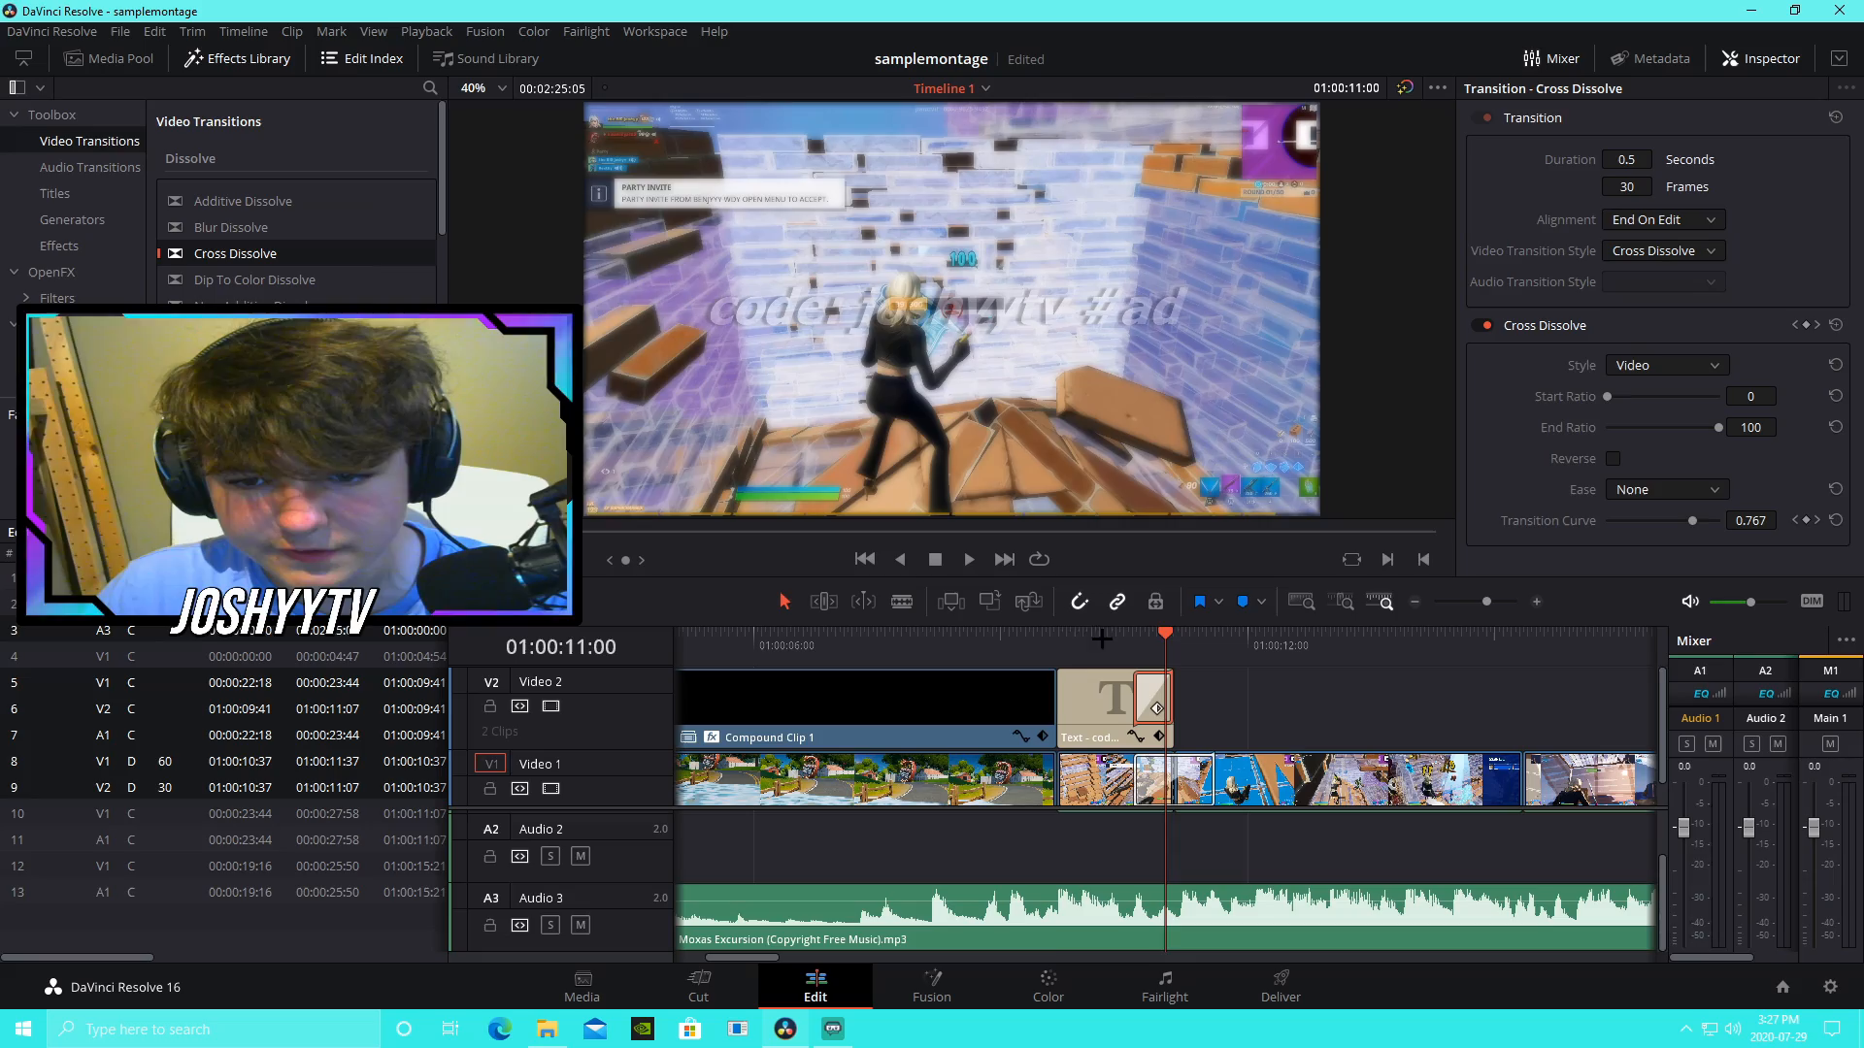
click(1056, 637)
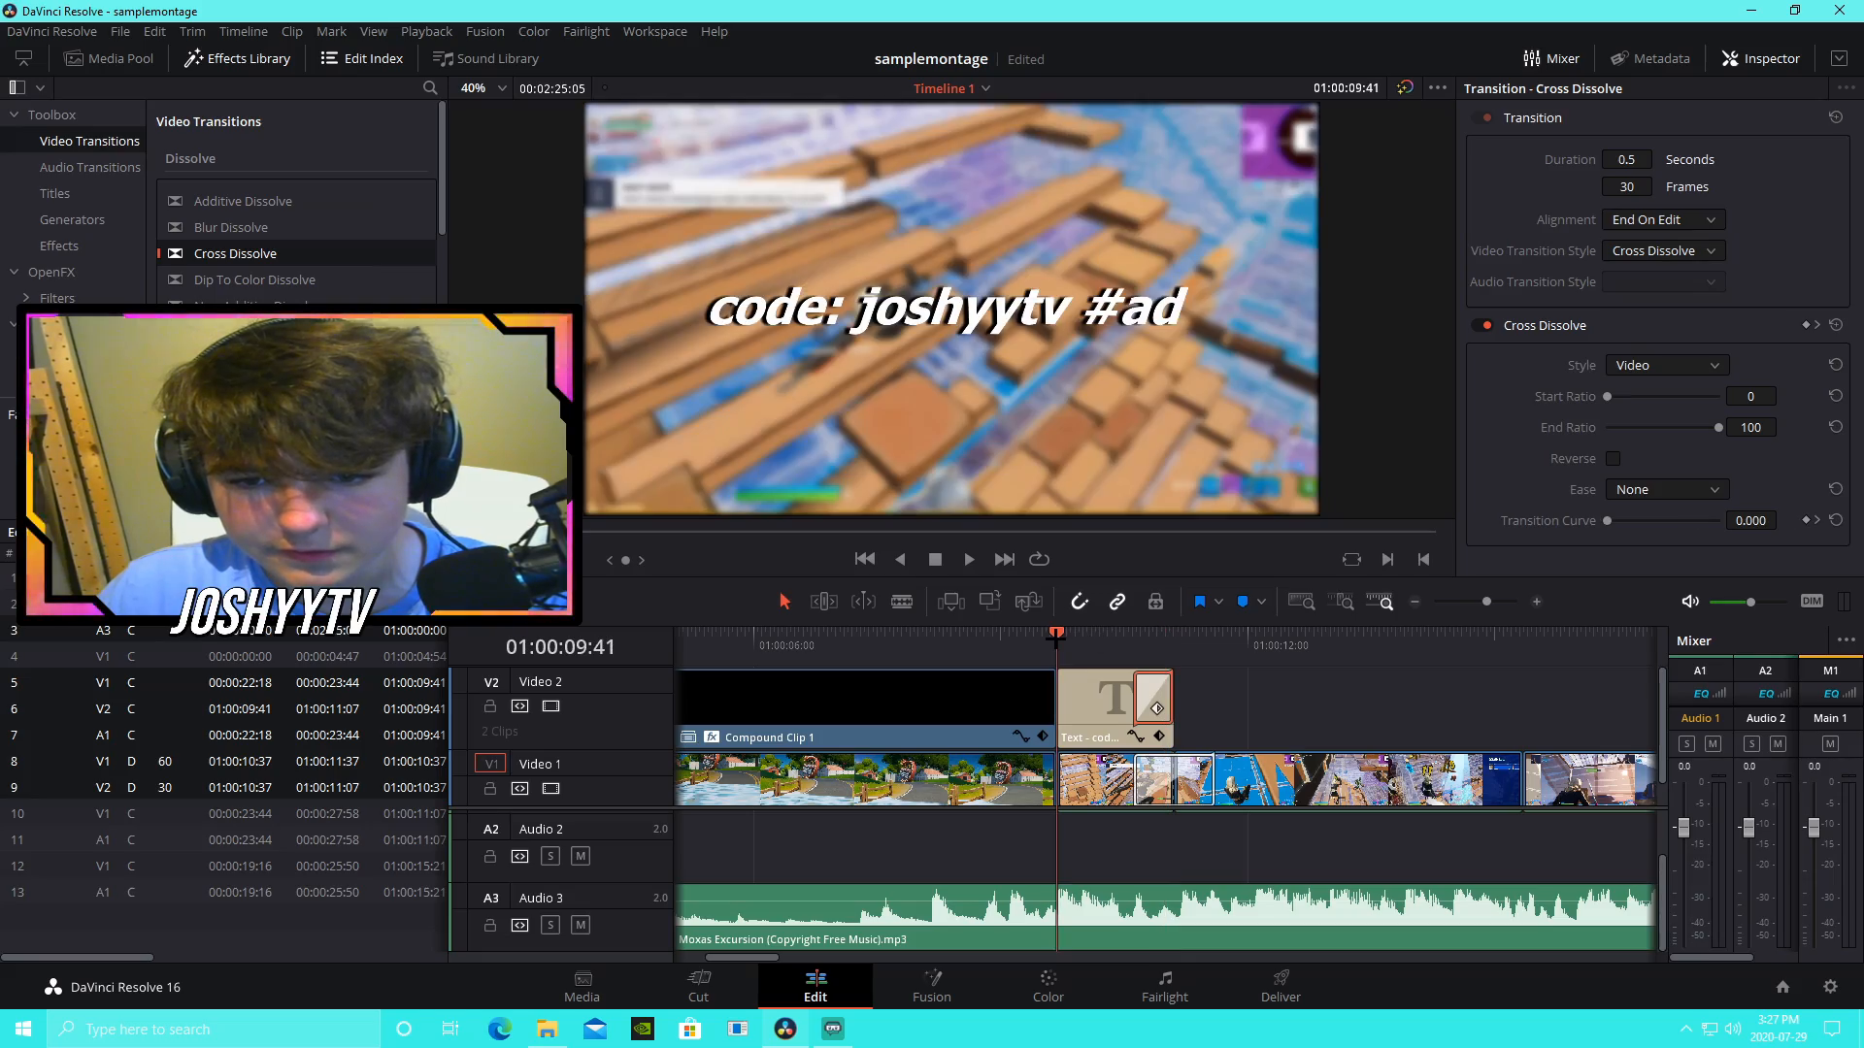
key(space)
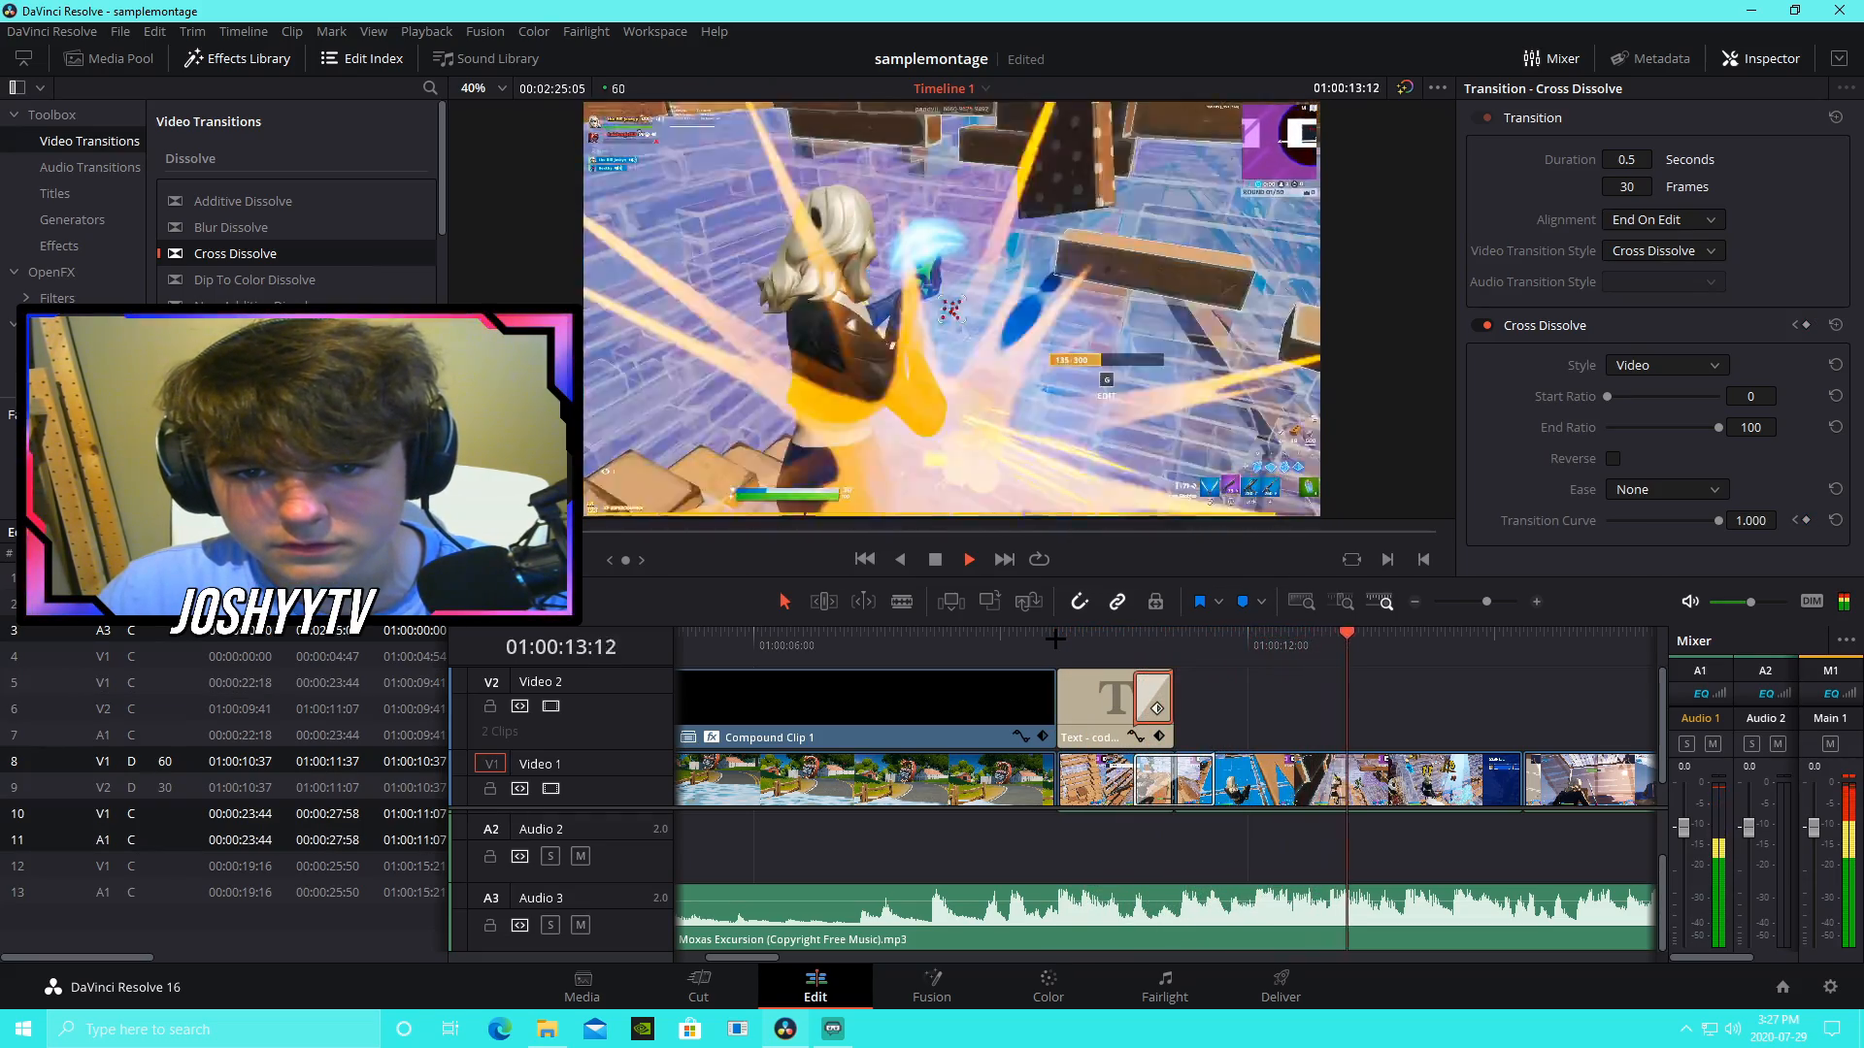
Step: Stop playback and zoom the timeline in around 01:00:19:17
click(1481, 601)
drag(1481, 605, 1477, 609)
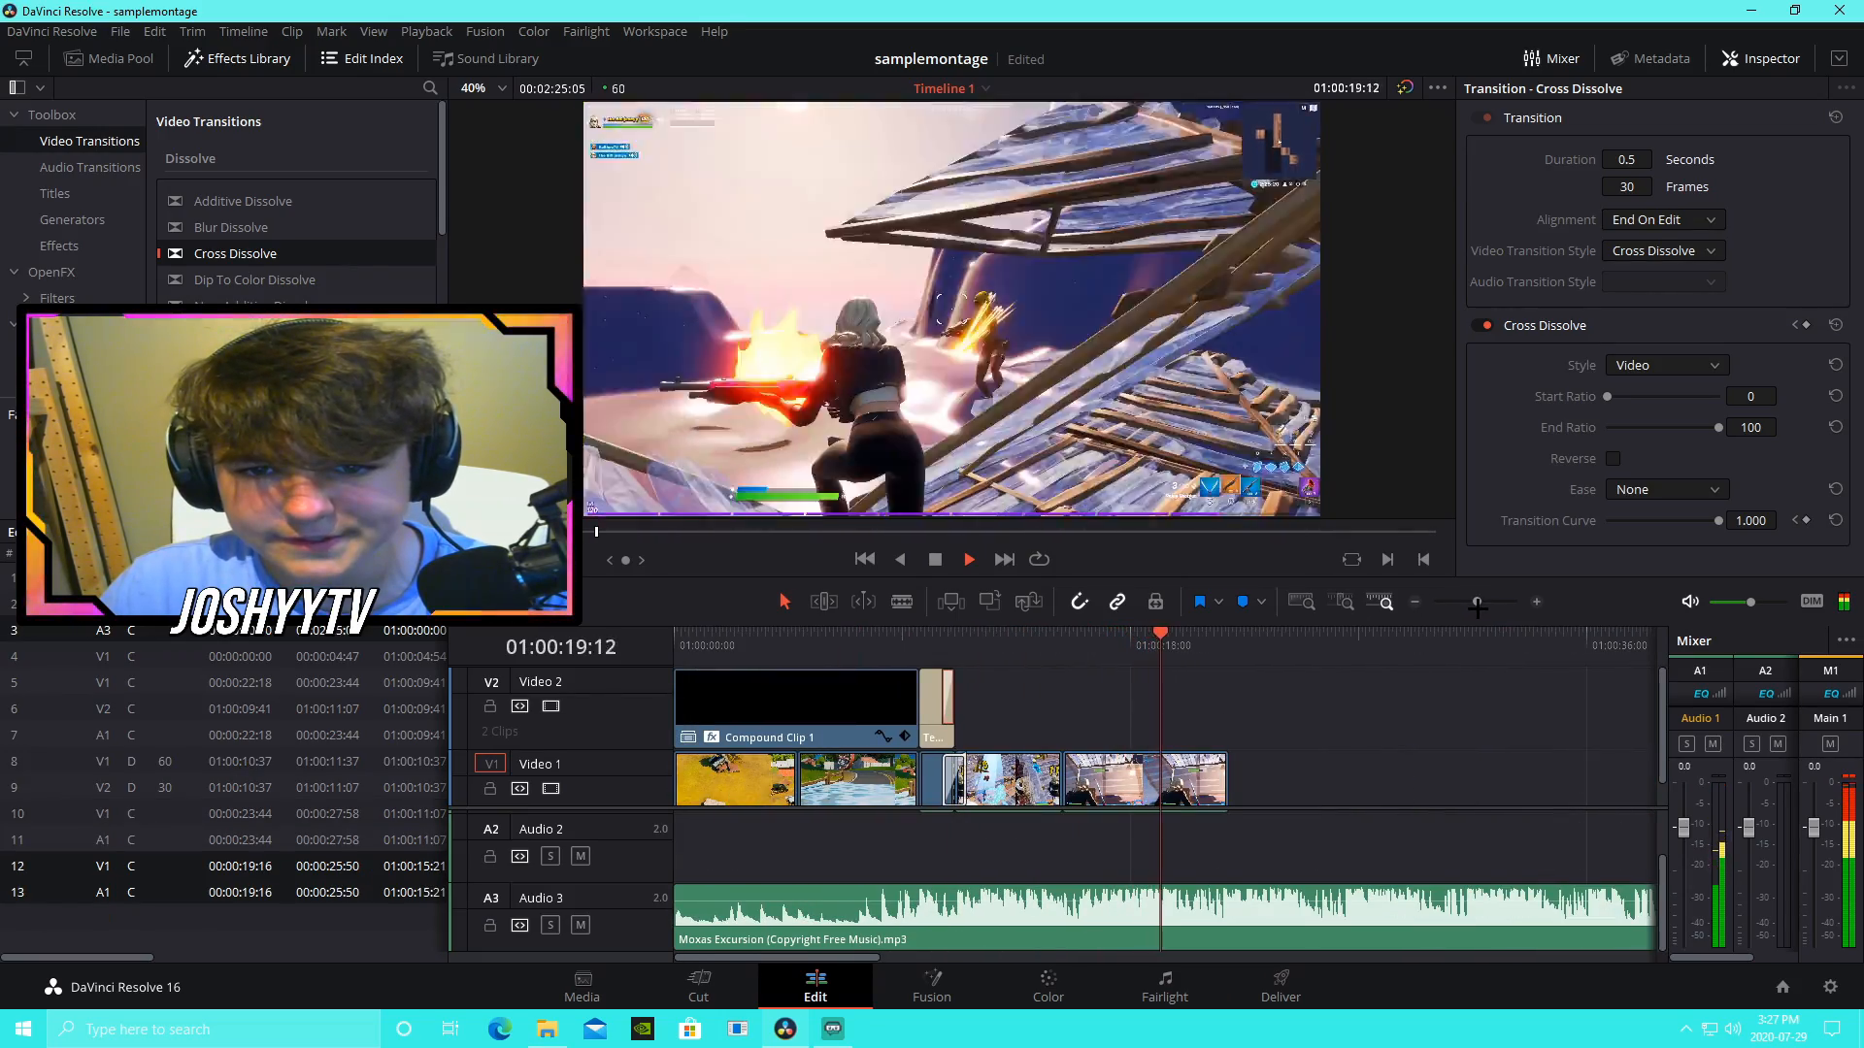
key(space)
drag(1477, 608, 1483, 610)
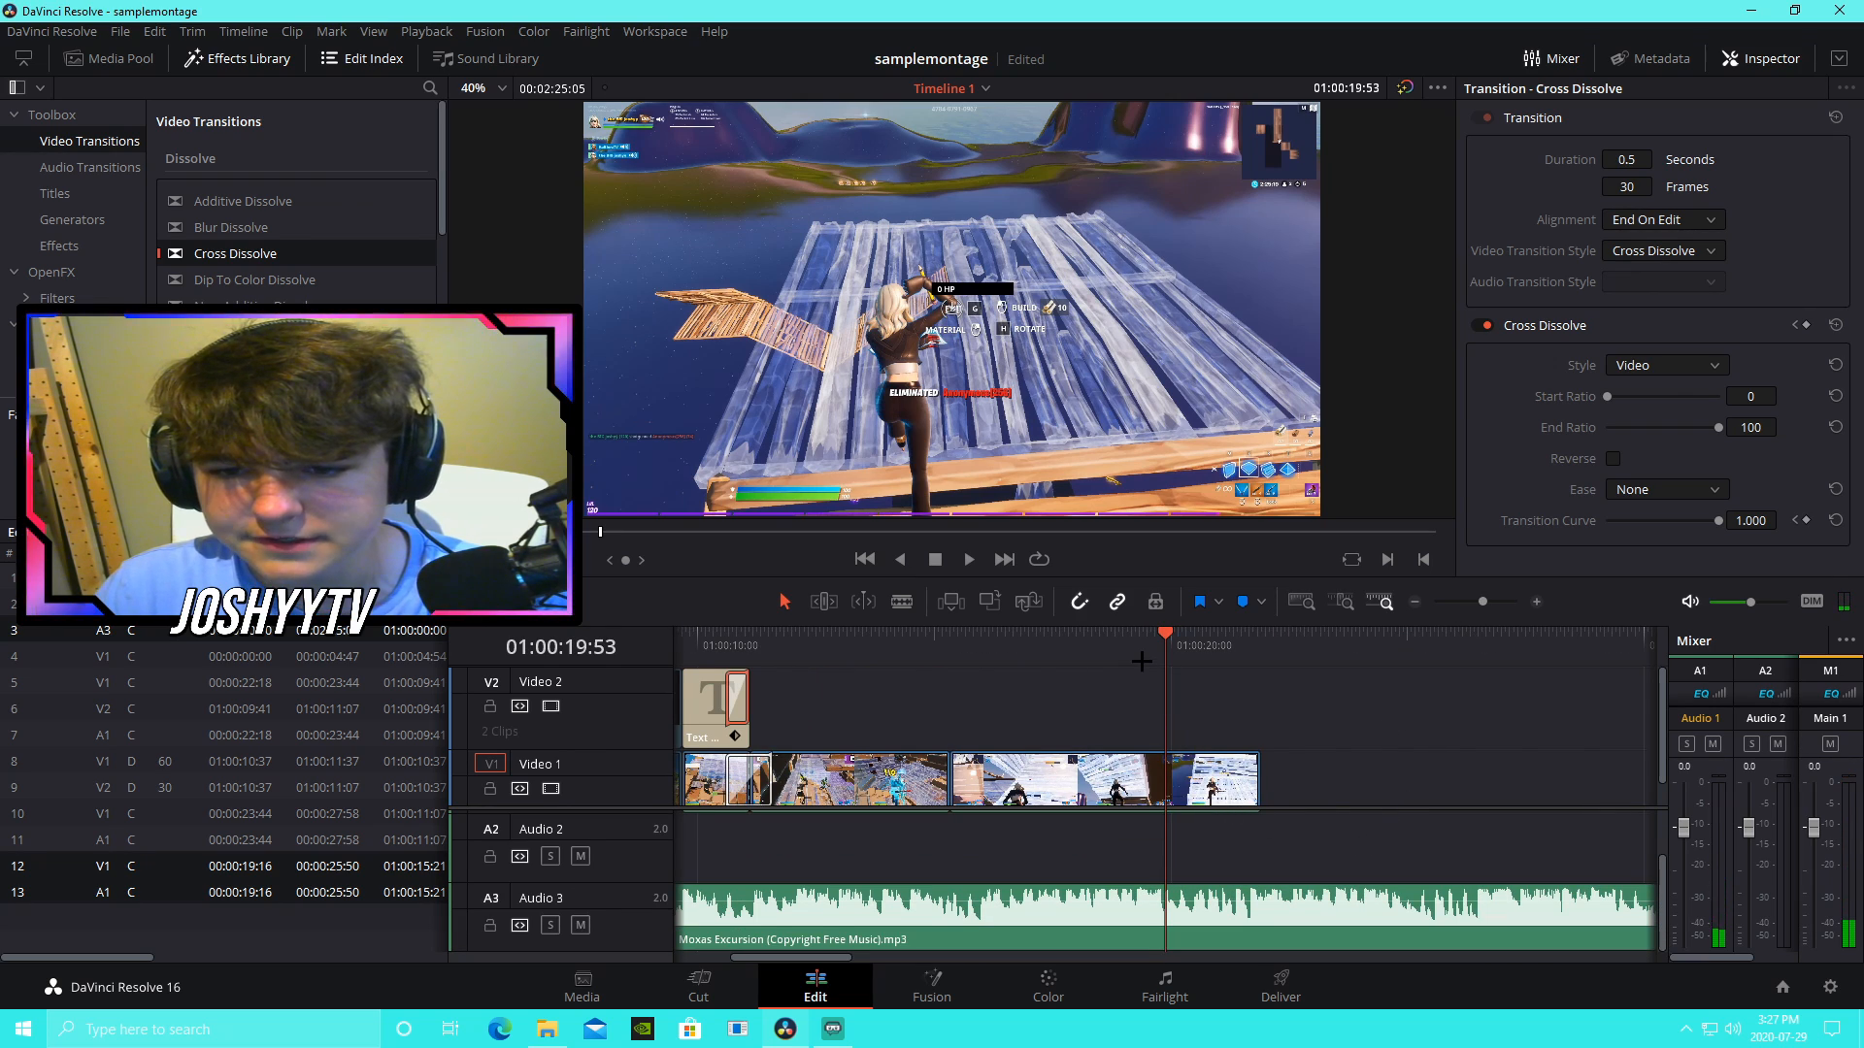
mouse_move(1142, 661)
mouse_down()
mouse_move(1114, 661)
mouse_move(1136, 660)
mouse_up()
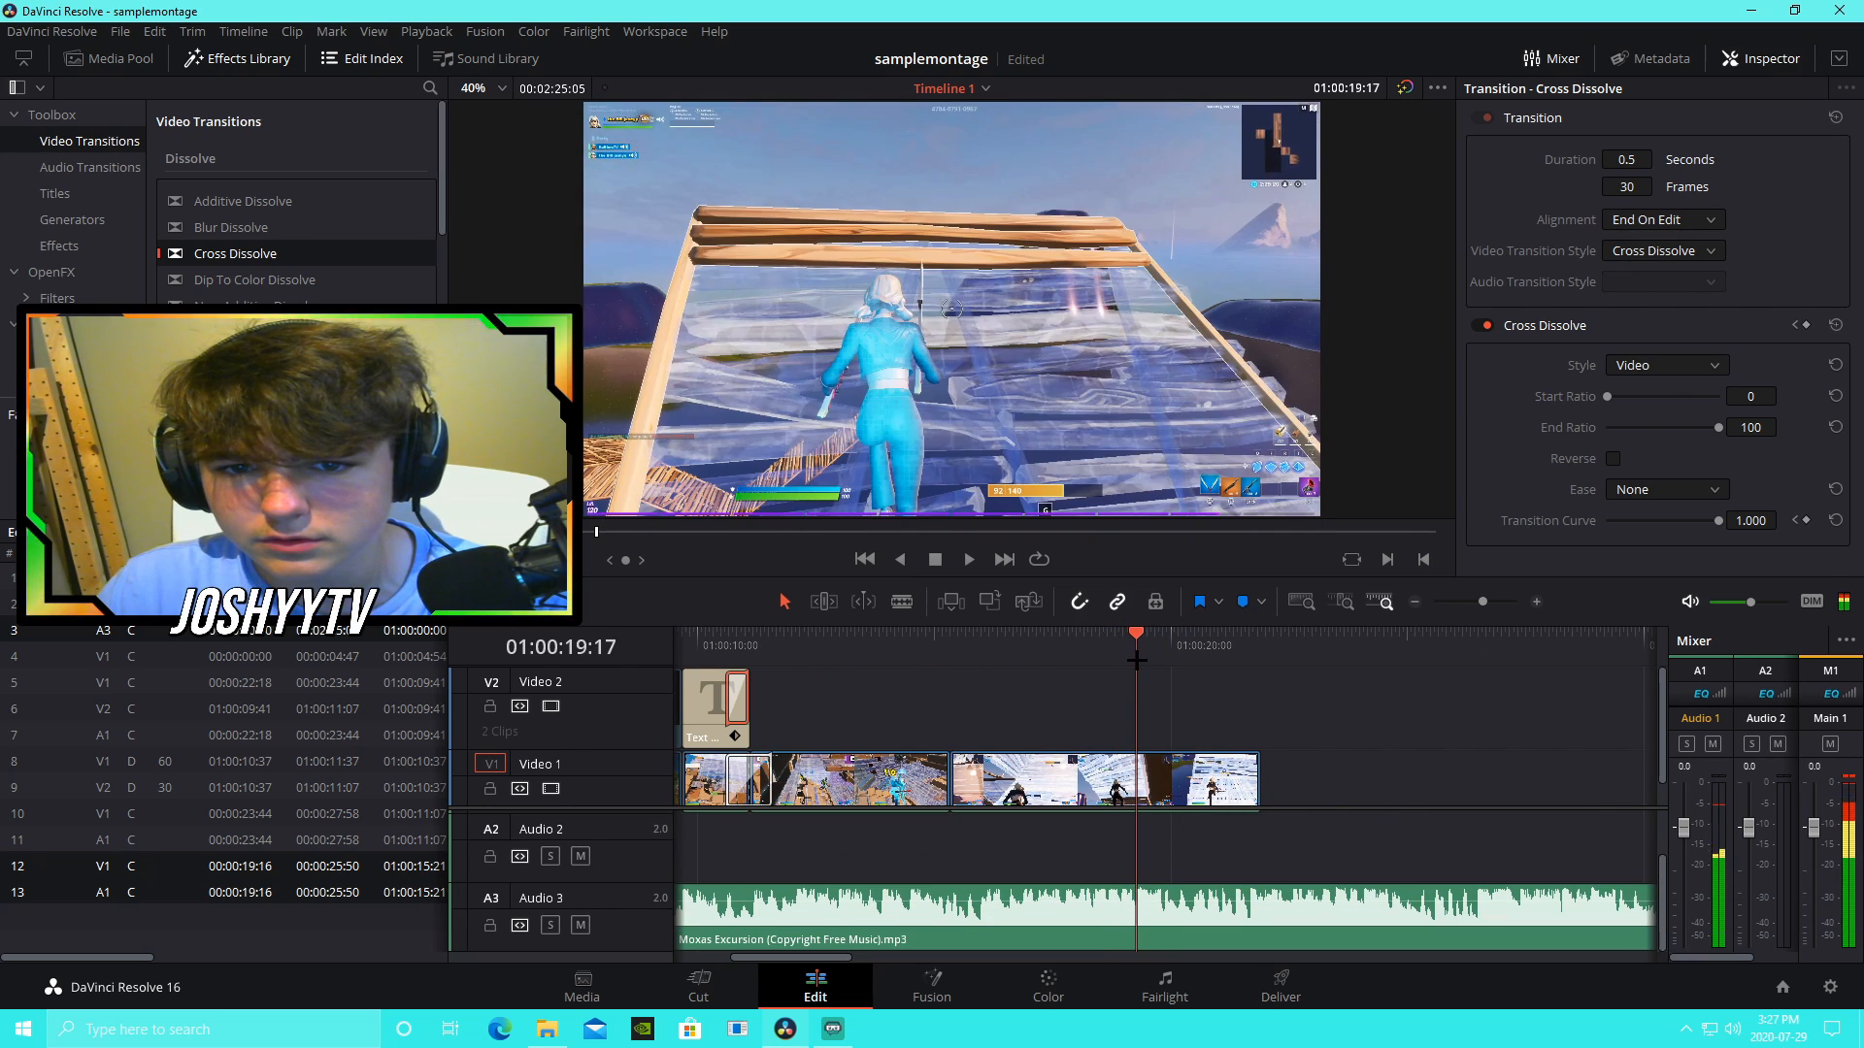
scroll(1351, 773, down, 1)
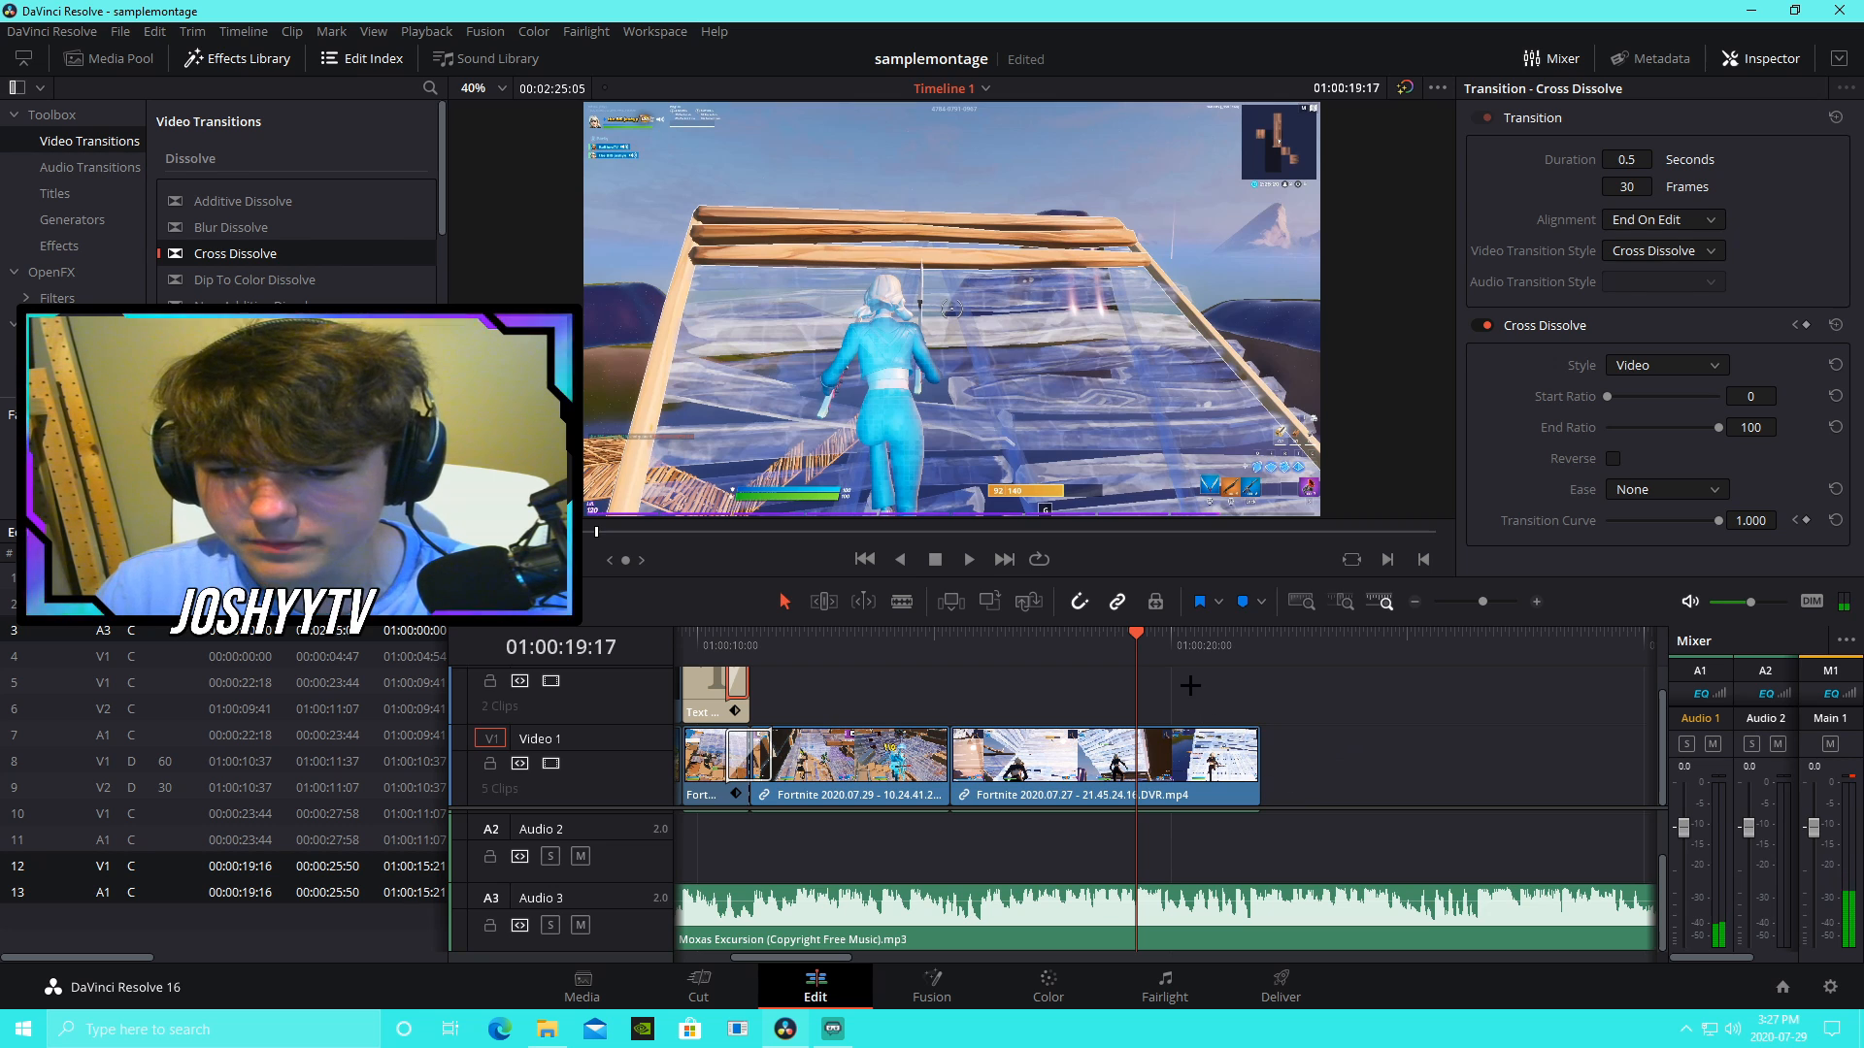
Step: Step frame by frame to 01:00:19:21 and switch to the Blade tool
key(Right)
key(Right)
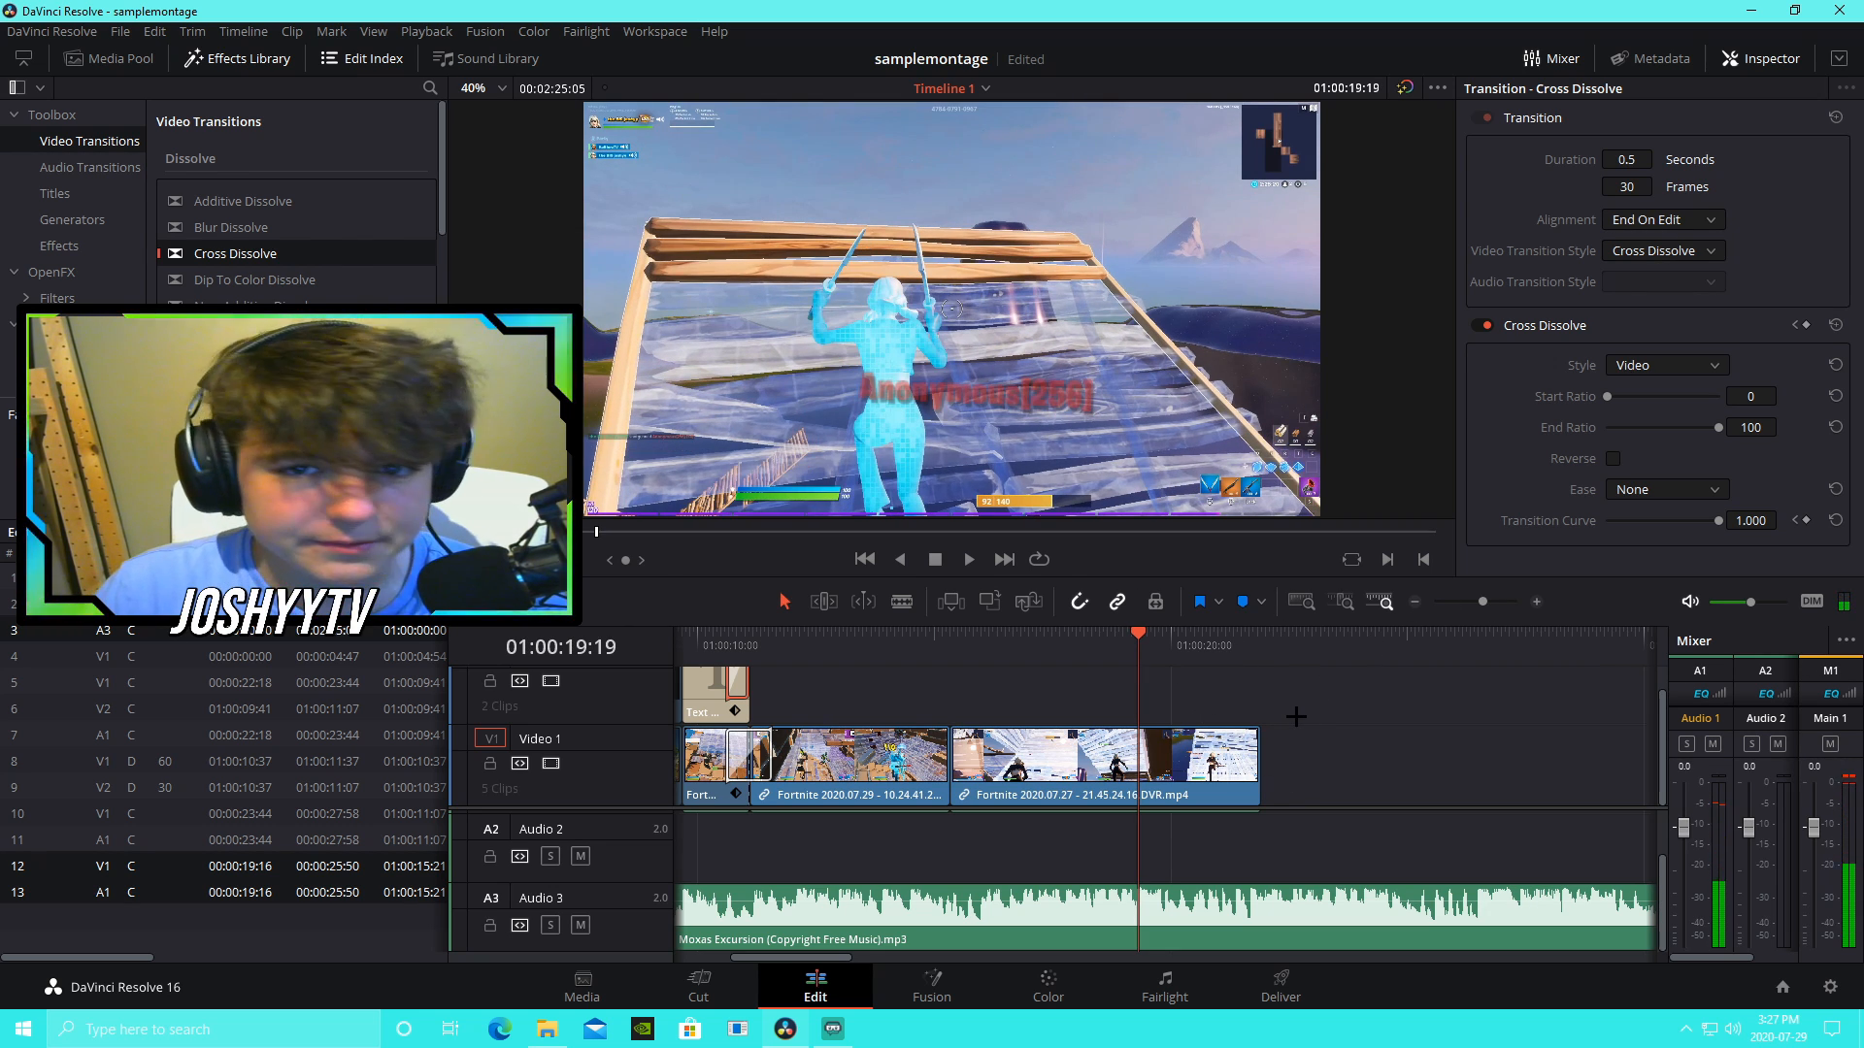
key(Right)
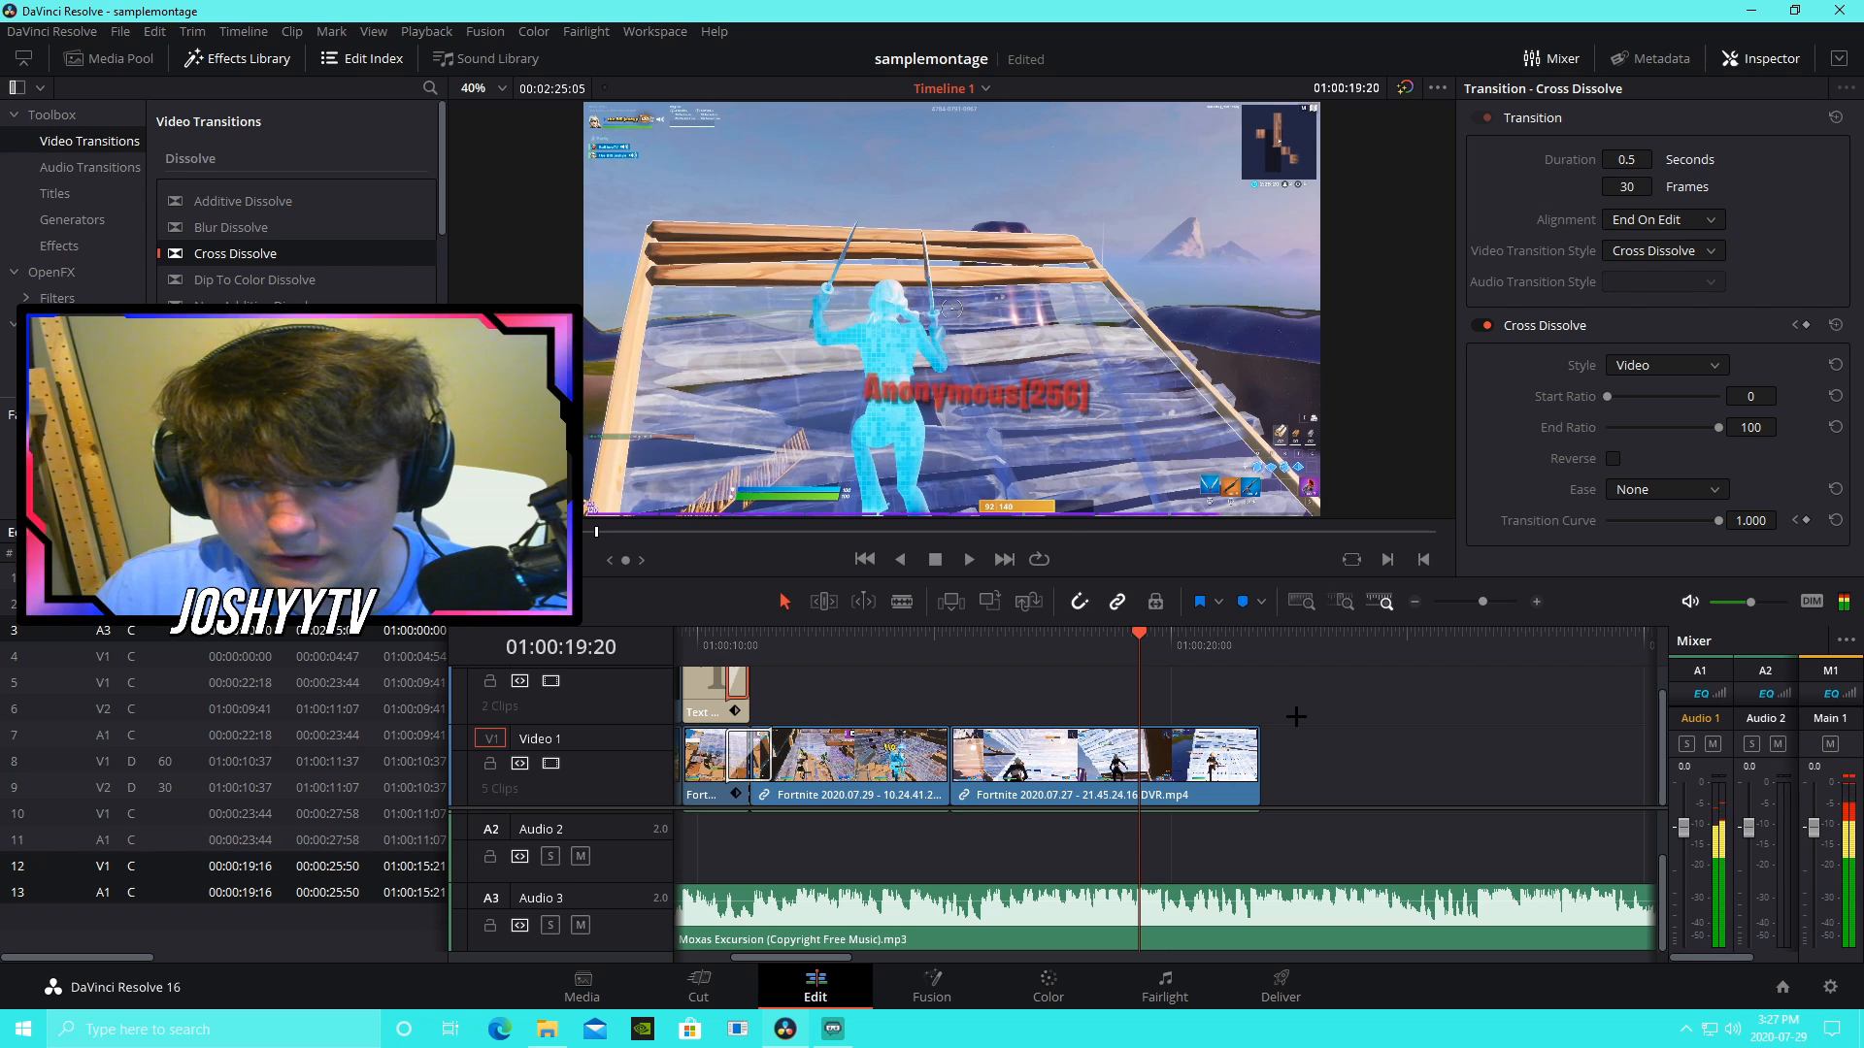
key(Left)
key(Right)
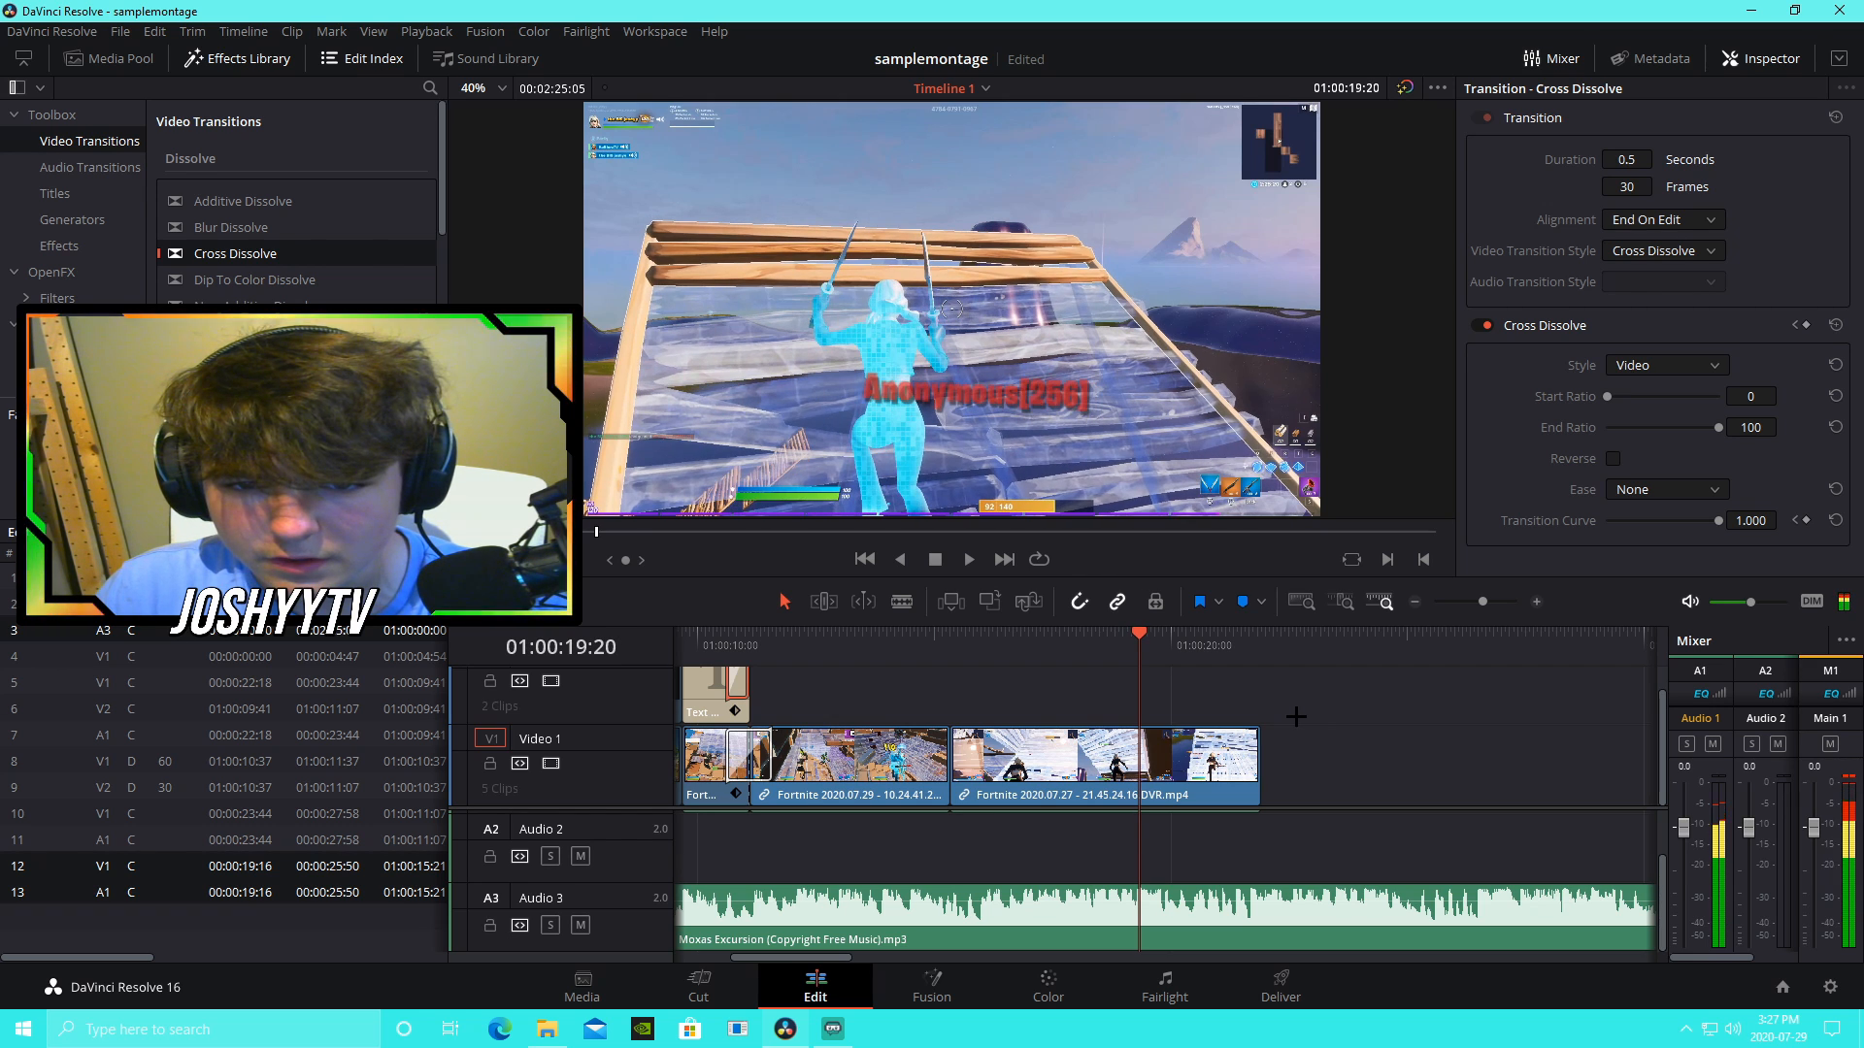
key(Right)
key(Left)
key(Right)
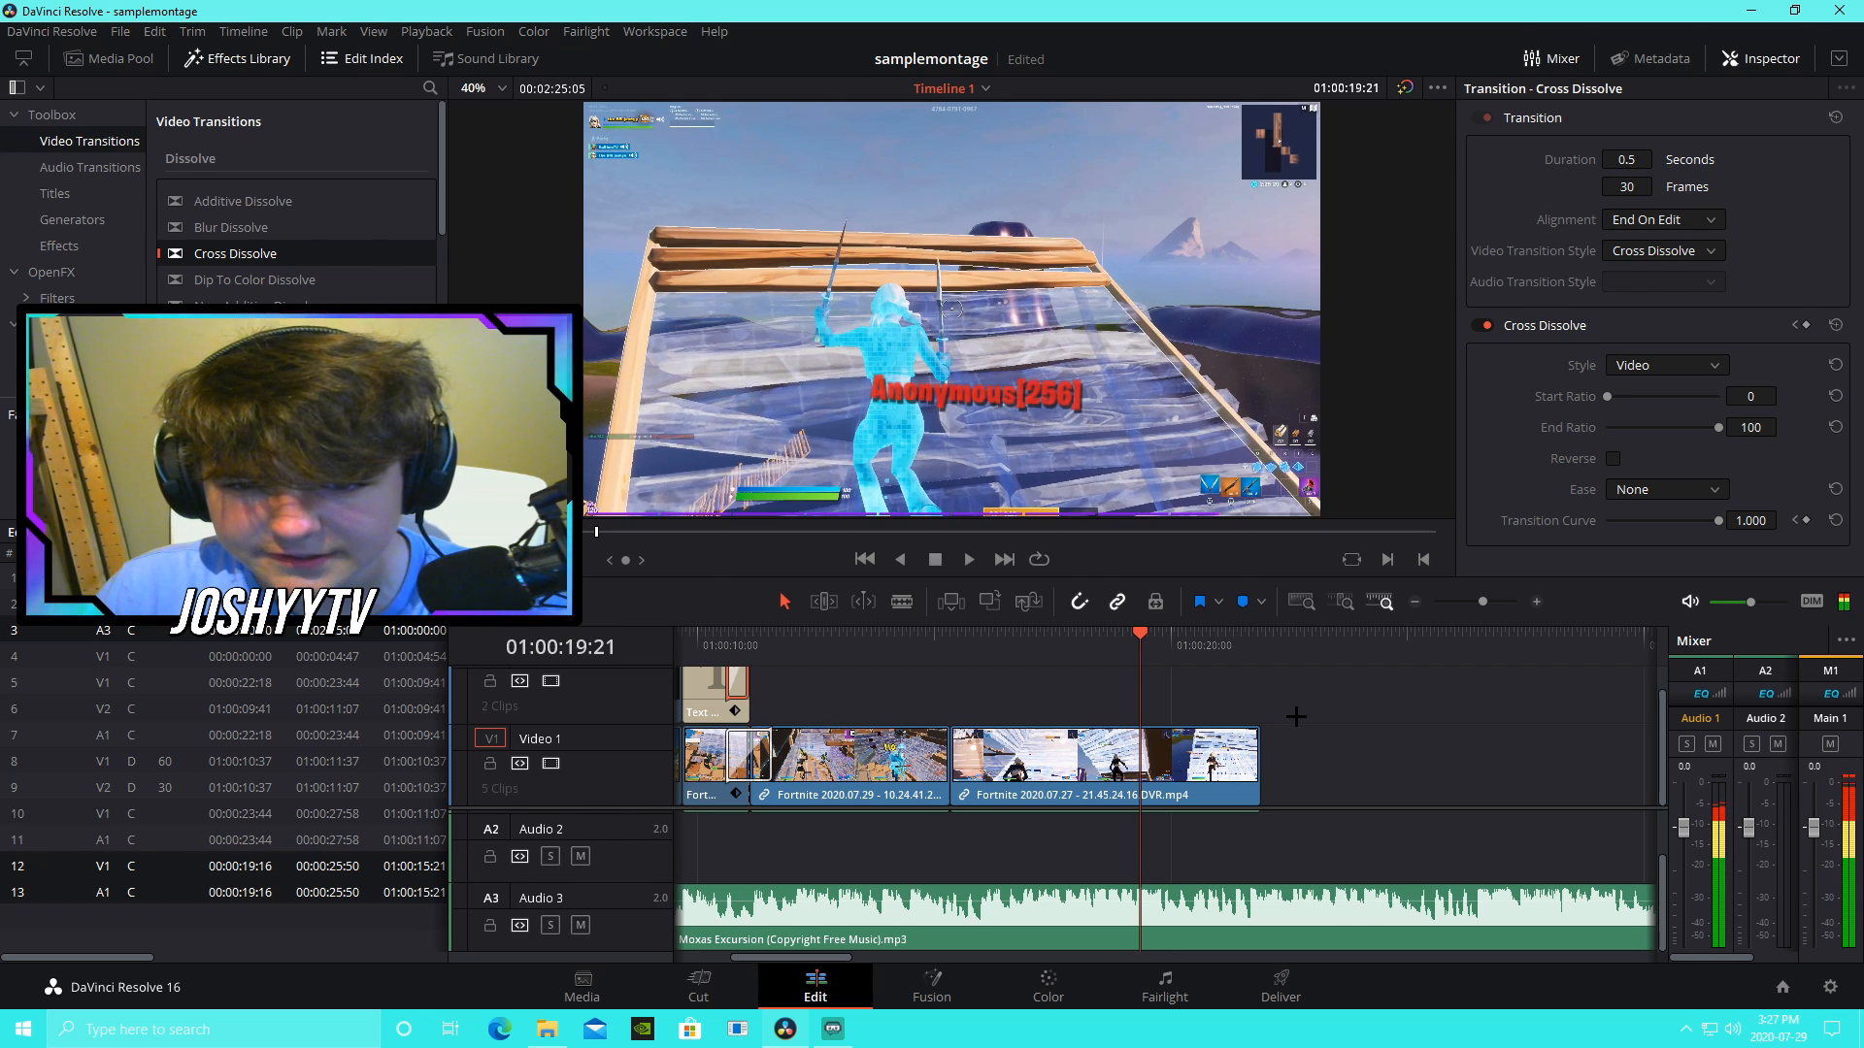
key(Left)
key(Right)
key(b)
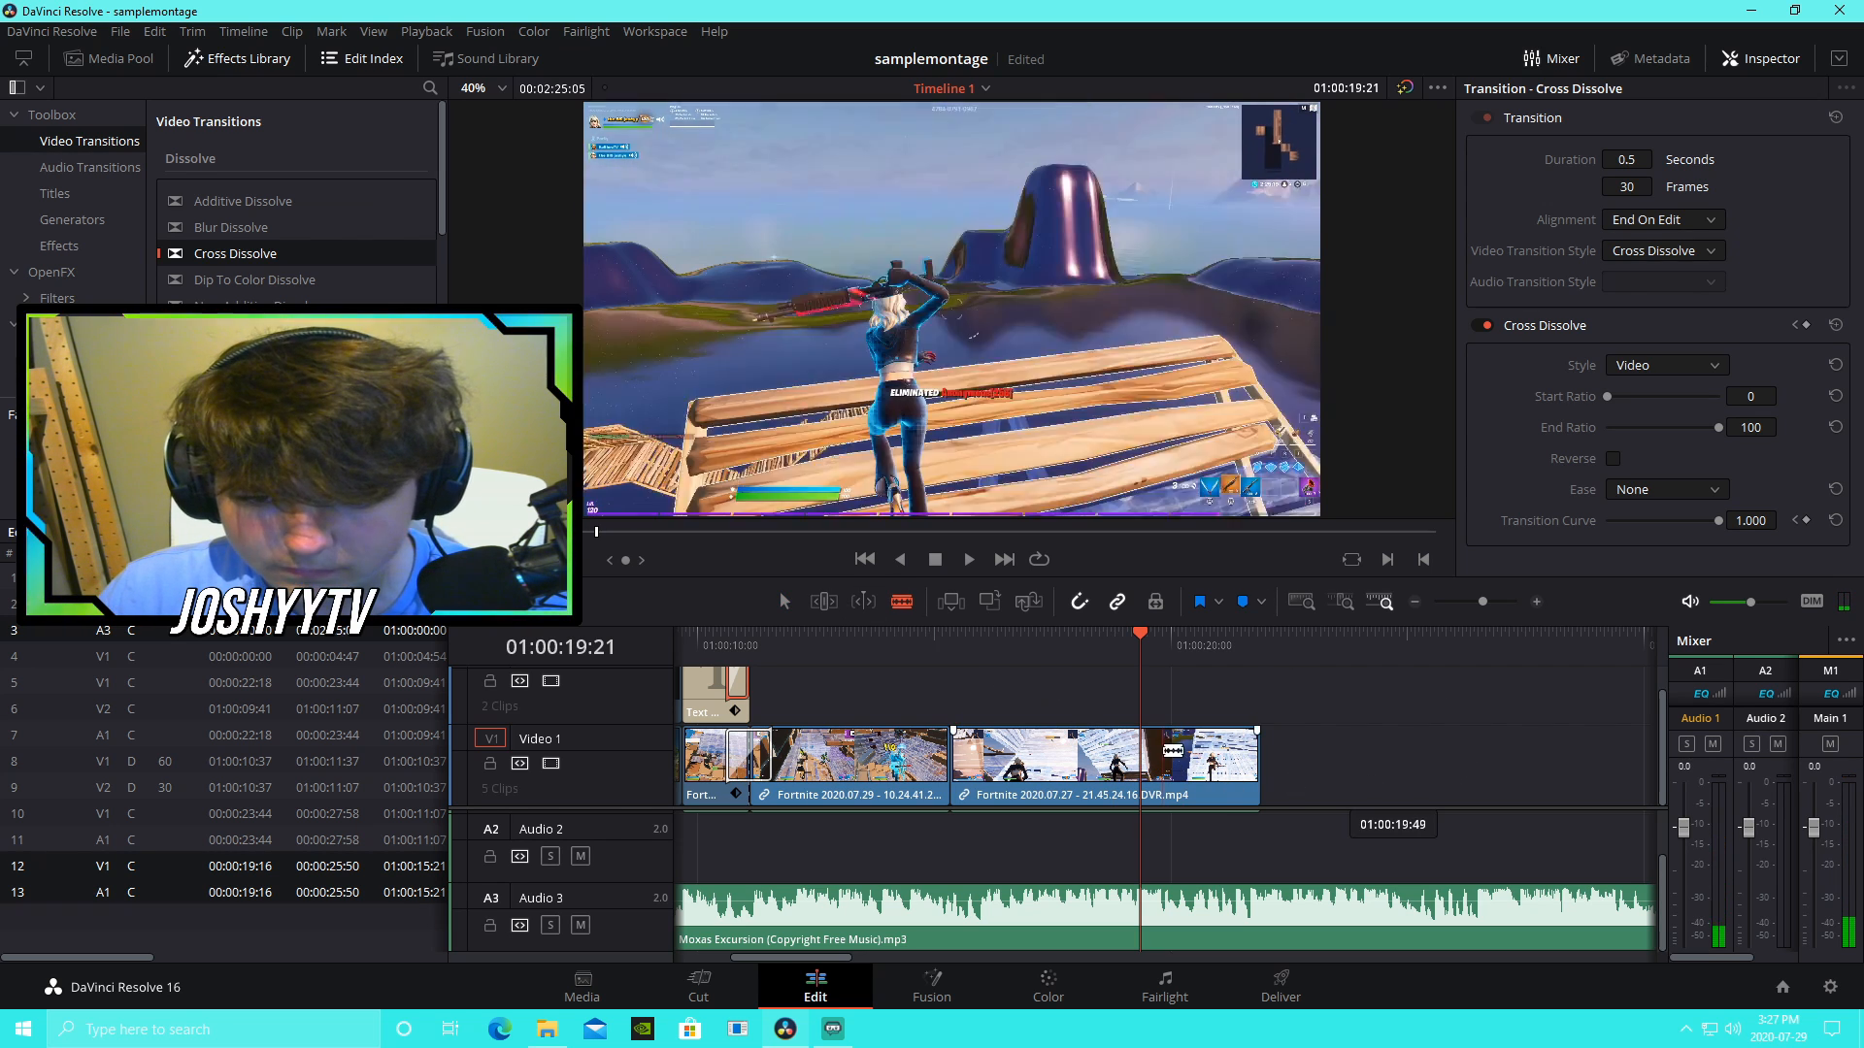
Step: Unlink the 07.27 clip's video from its audio
right_click(1174, 753)
click(1350, 730)
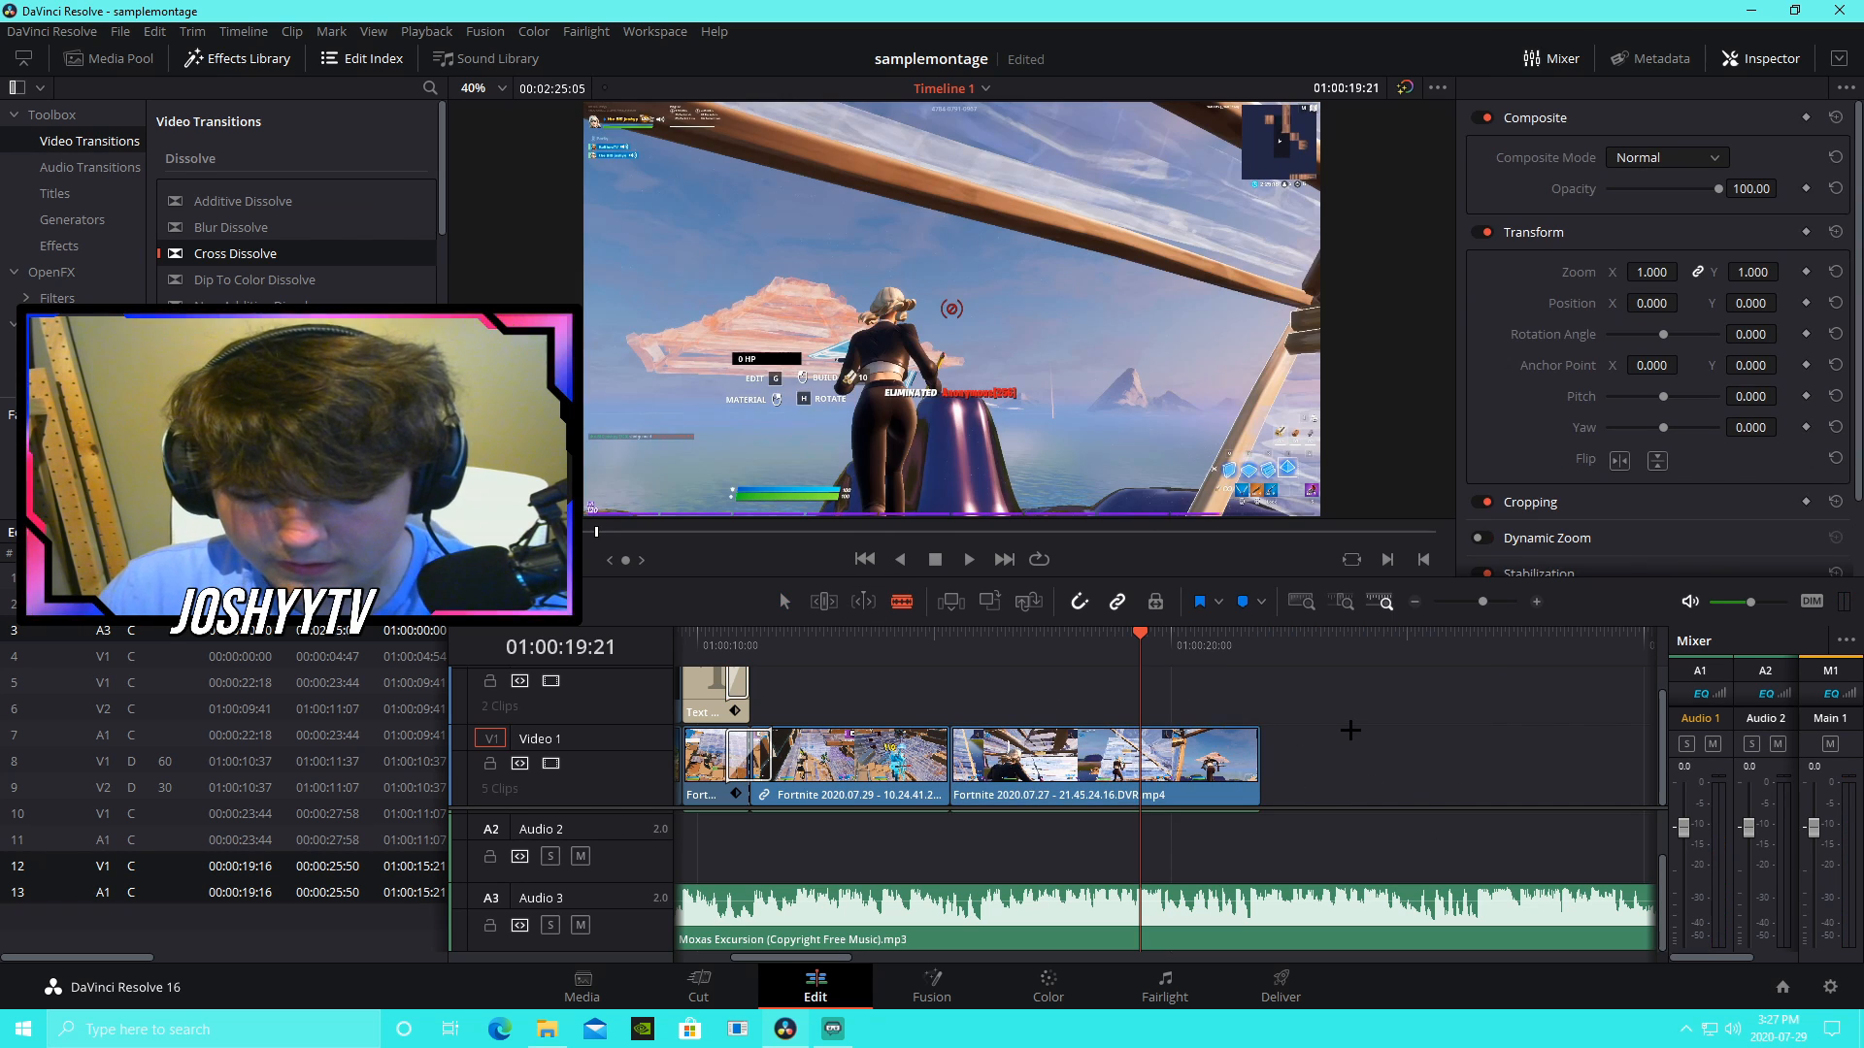
key(ctrl+z)
right_click(1152, 773)
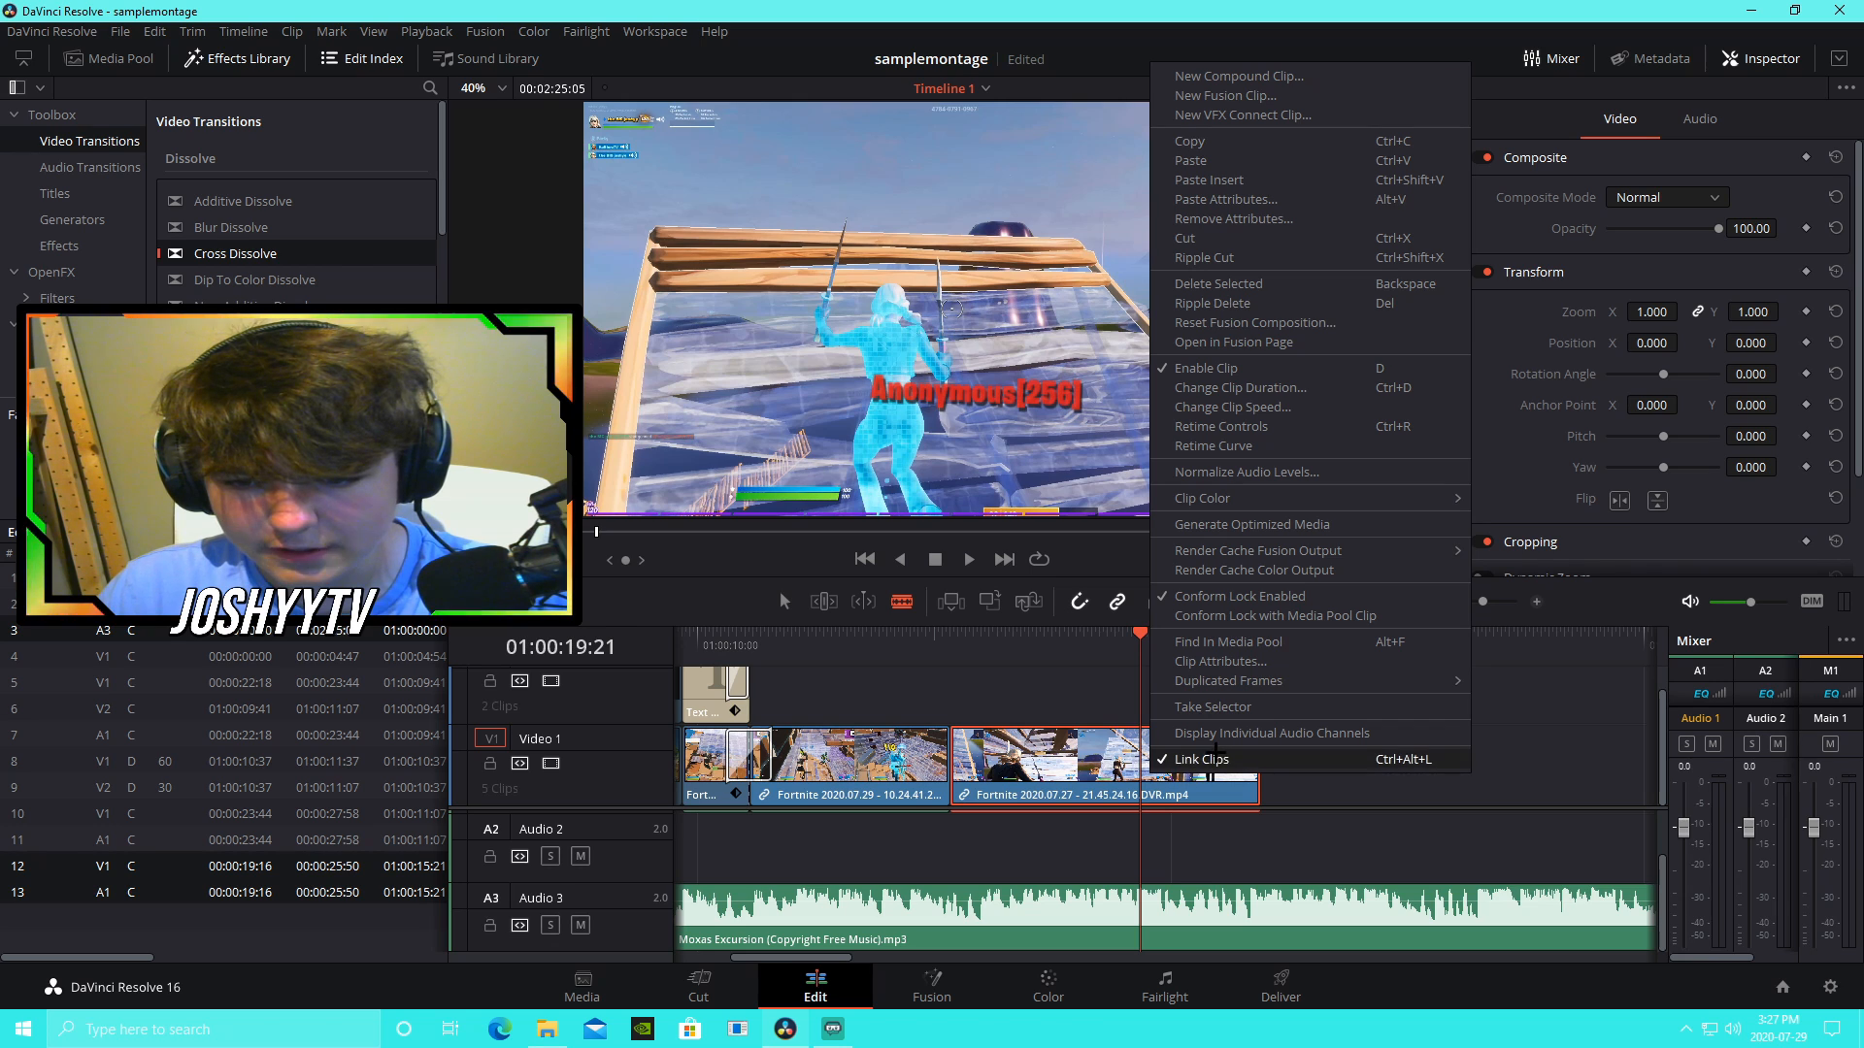
click(1187, 759)
click(1377, 749)
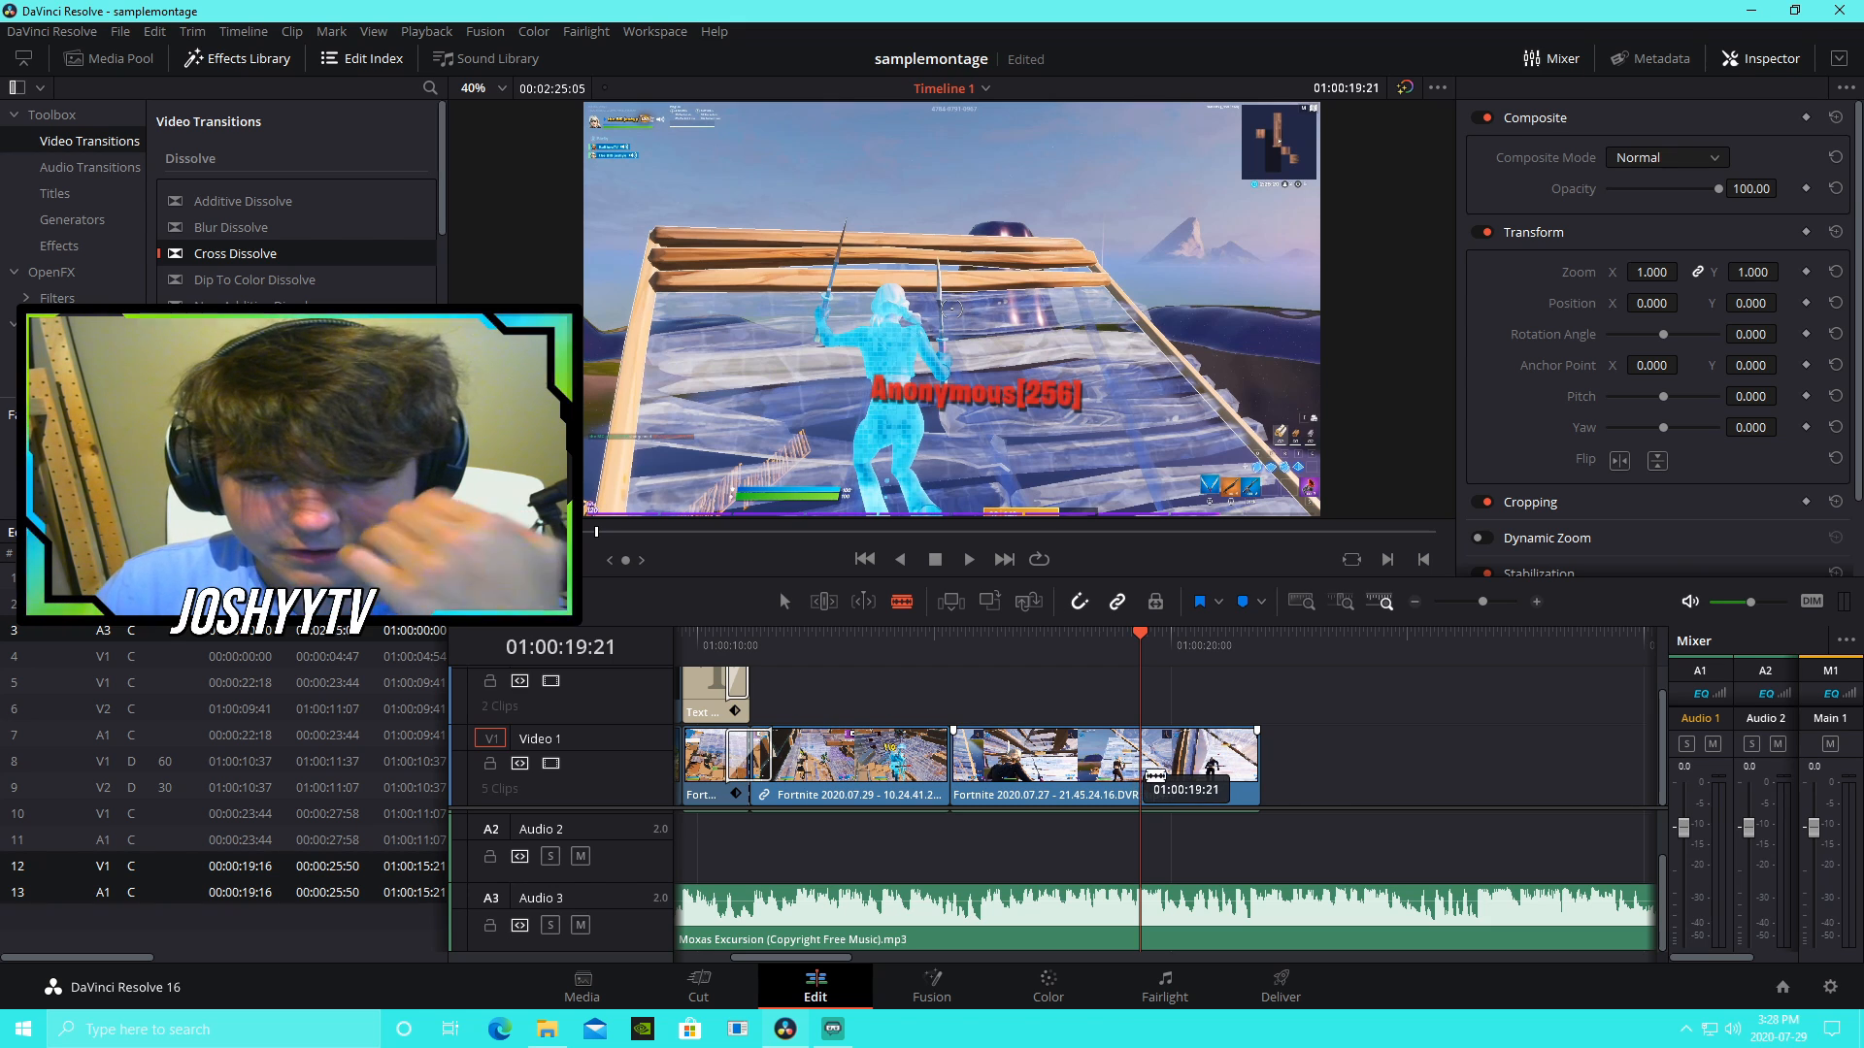
Step: Cut the 07.27 clip's video at 01:00:19:21
key(Left)
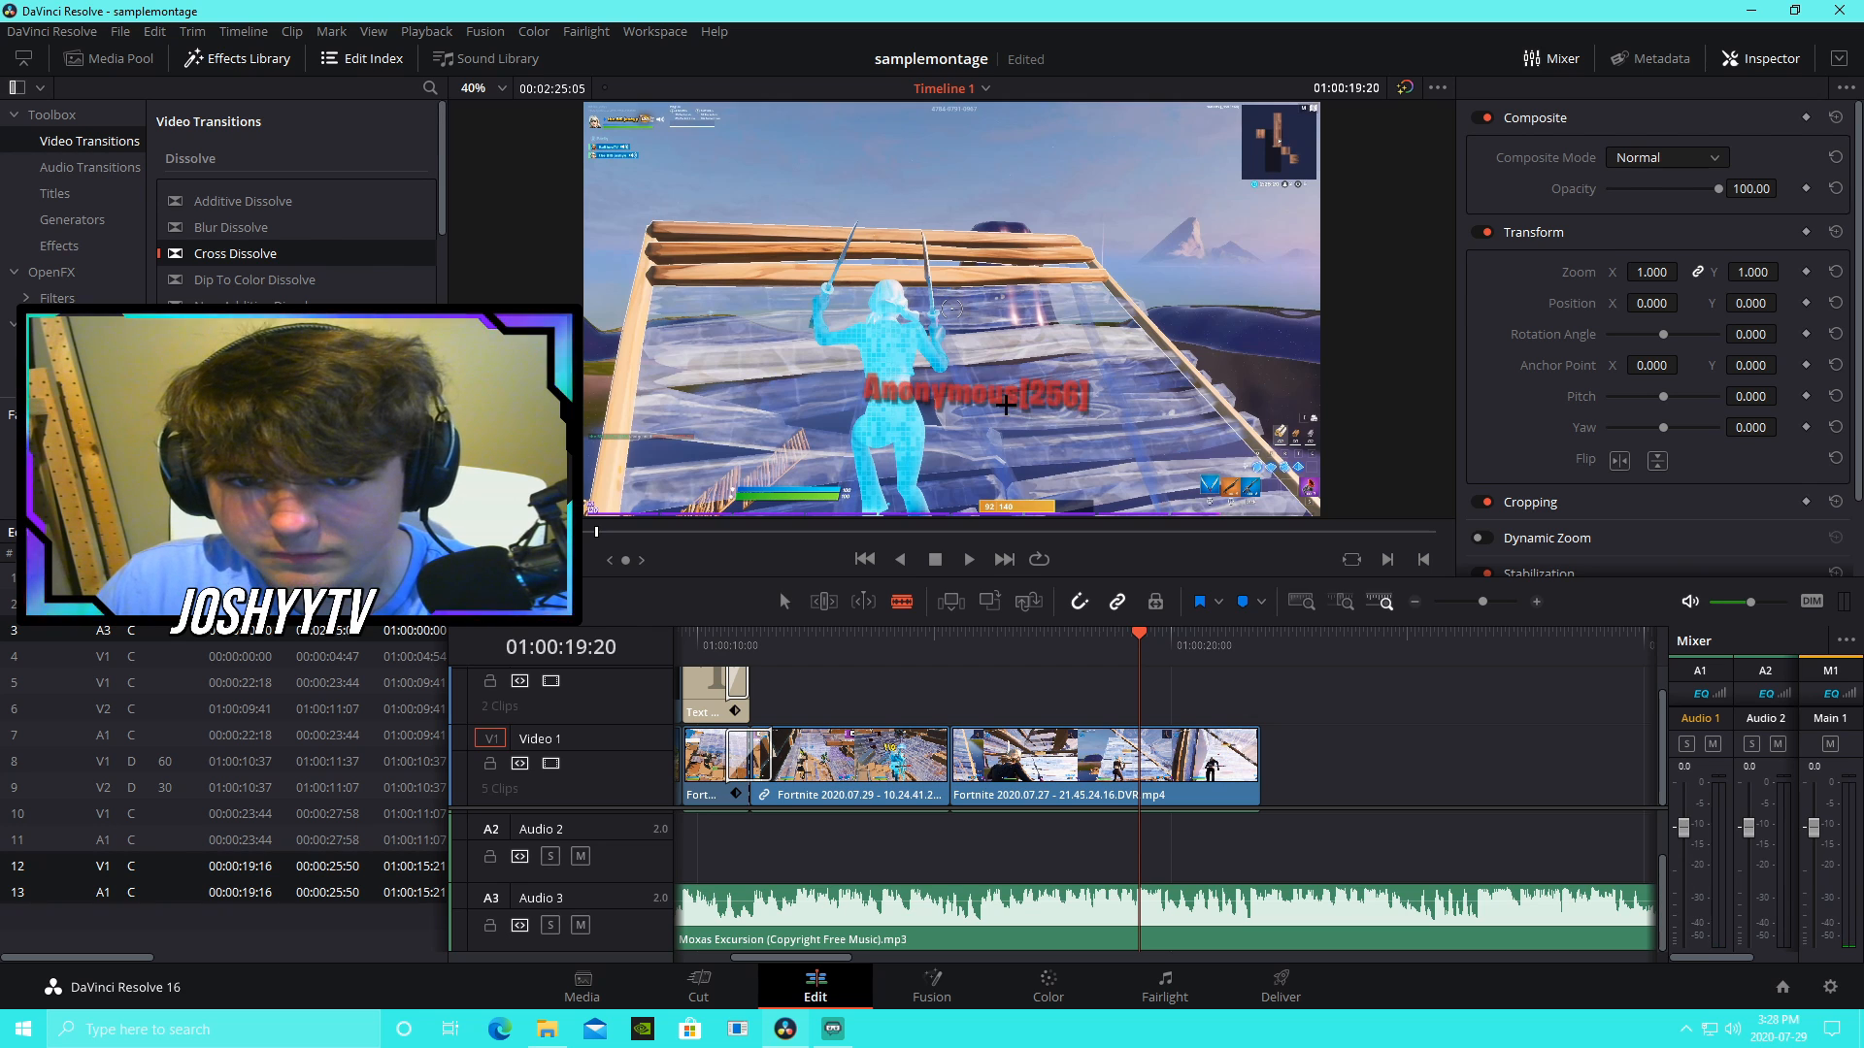
key(Right)
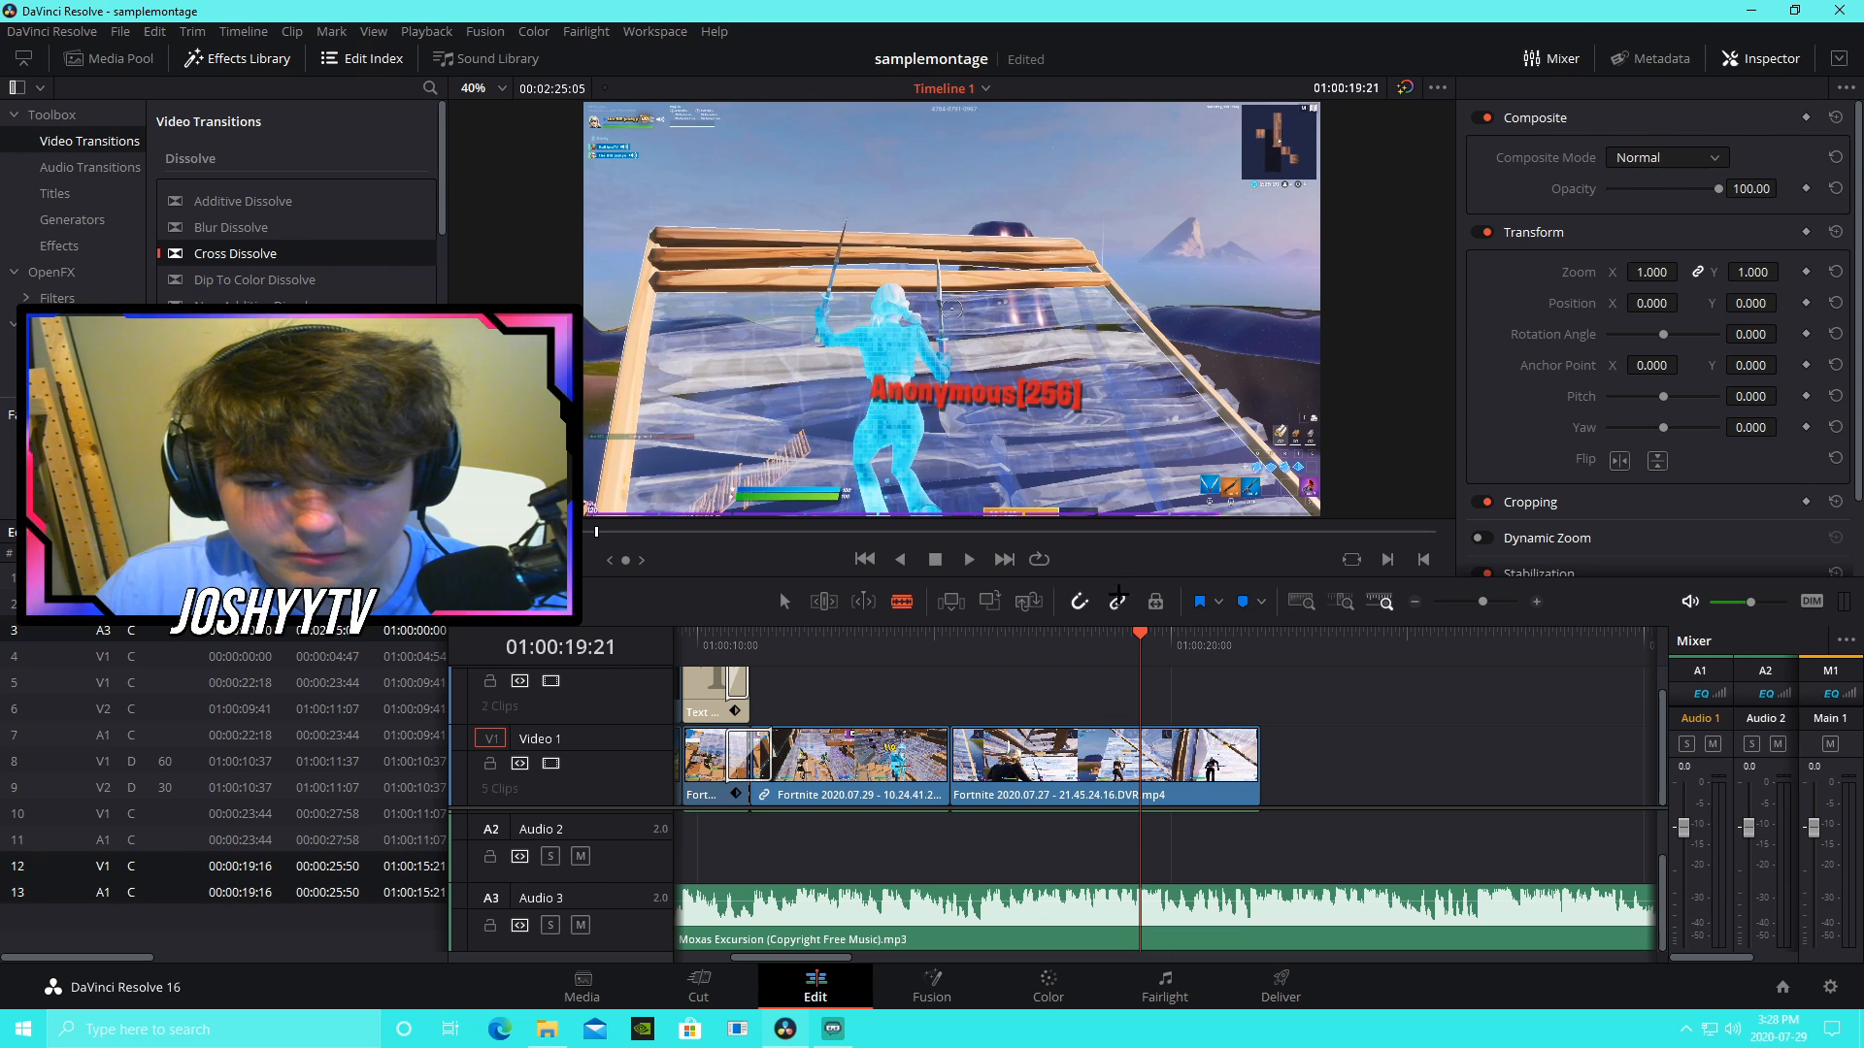
click(1148, 755)
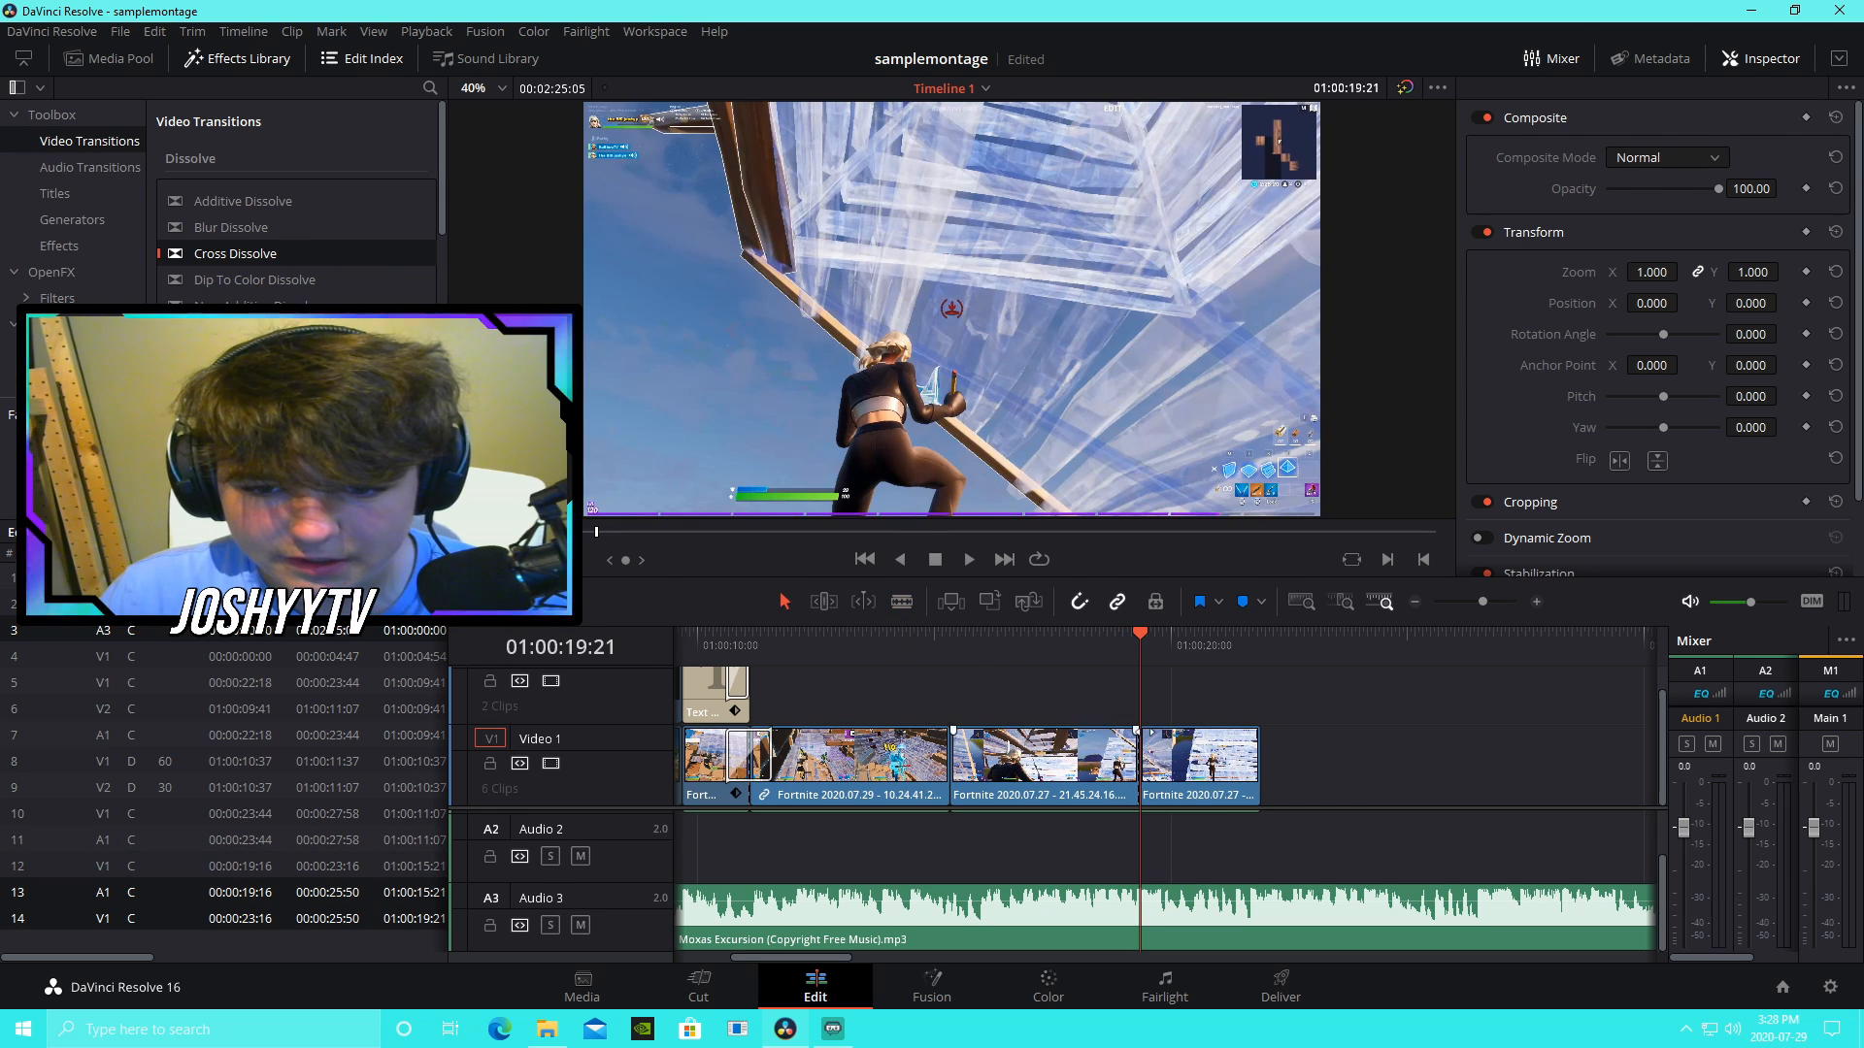
Step: Select the two right-hand gameplay pieces, leaving their clip options unchanged
right_click(1207, 765)
click(1082, 689)
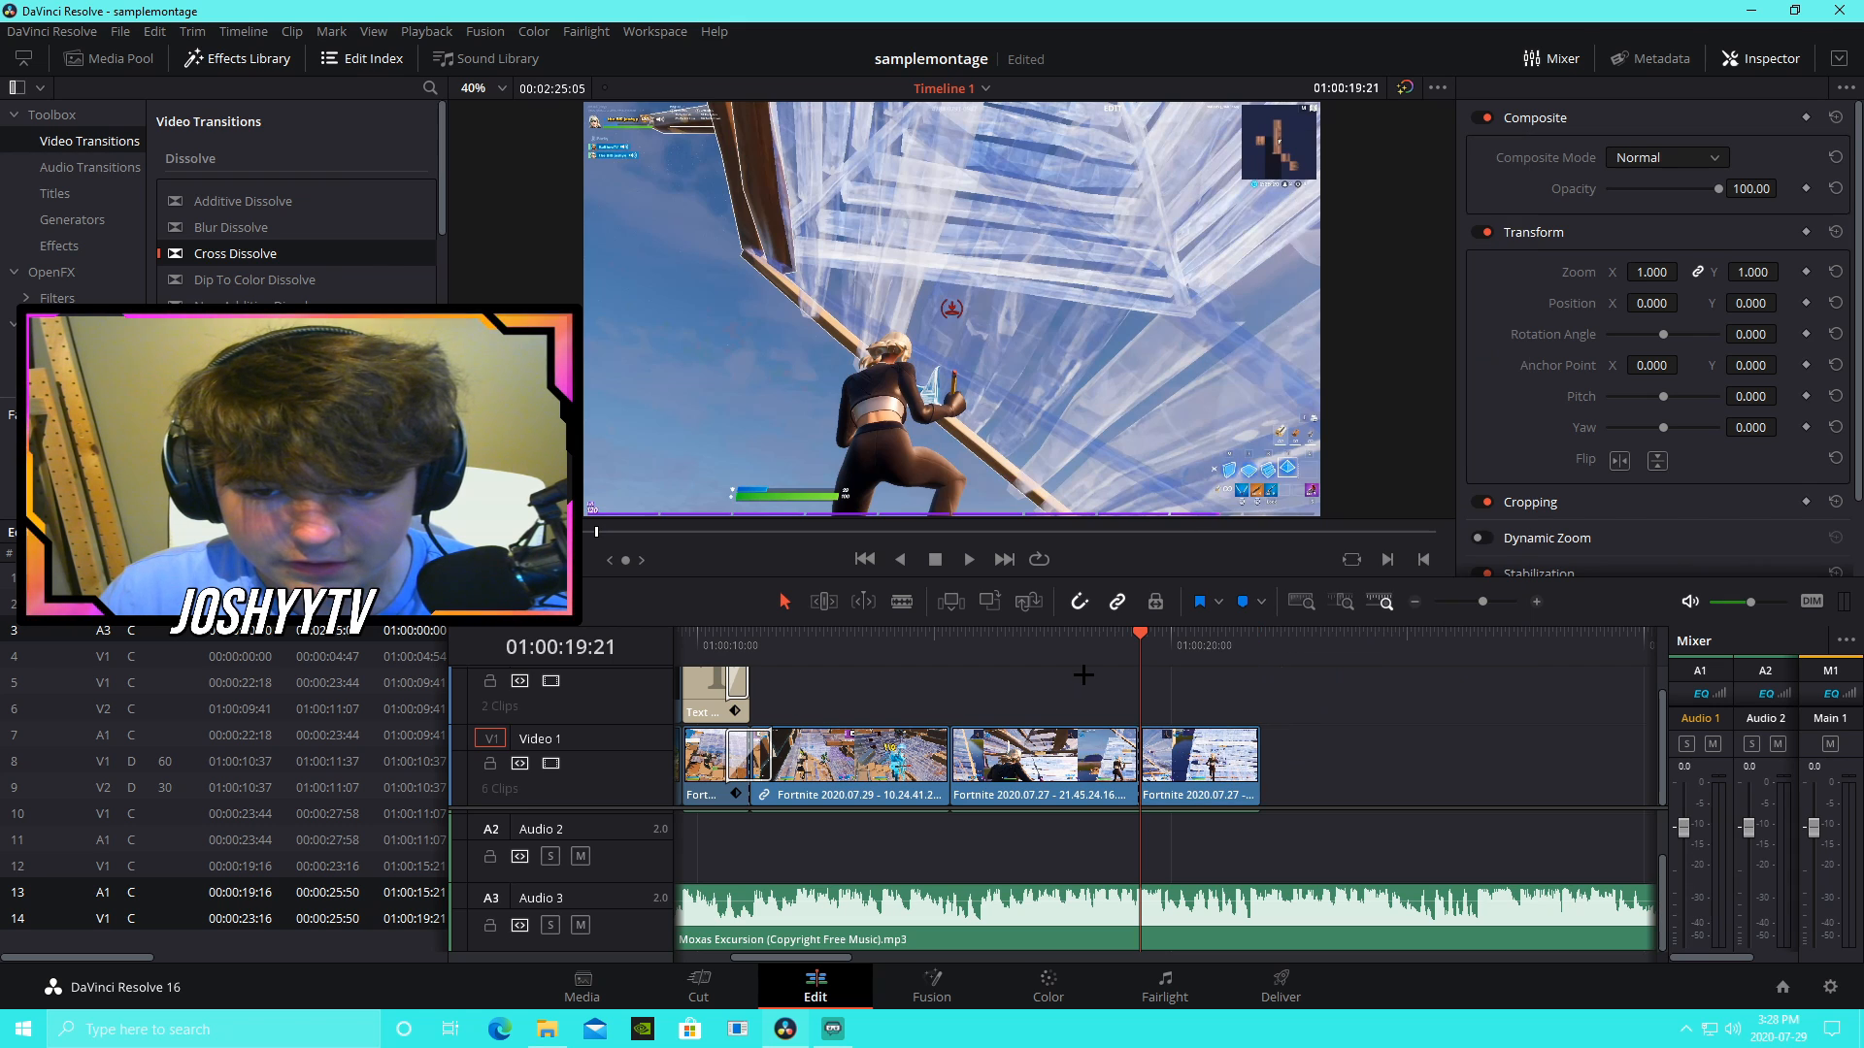
drag(1158, 730, 1158, 732)
right_click(1176, 763)
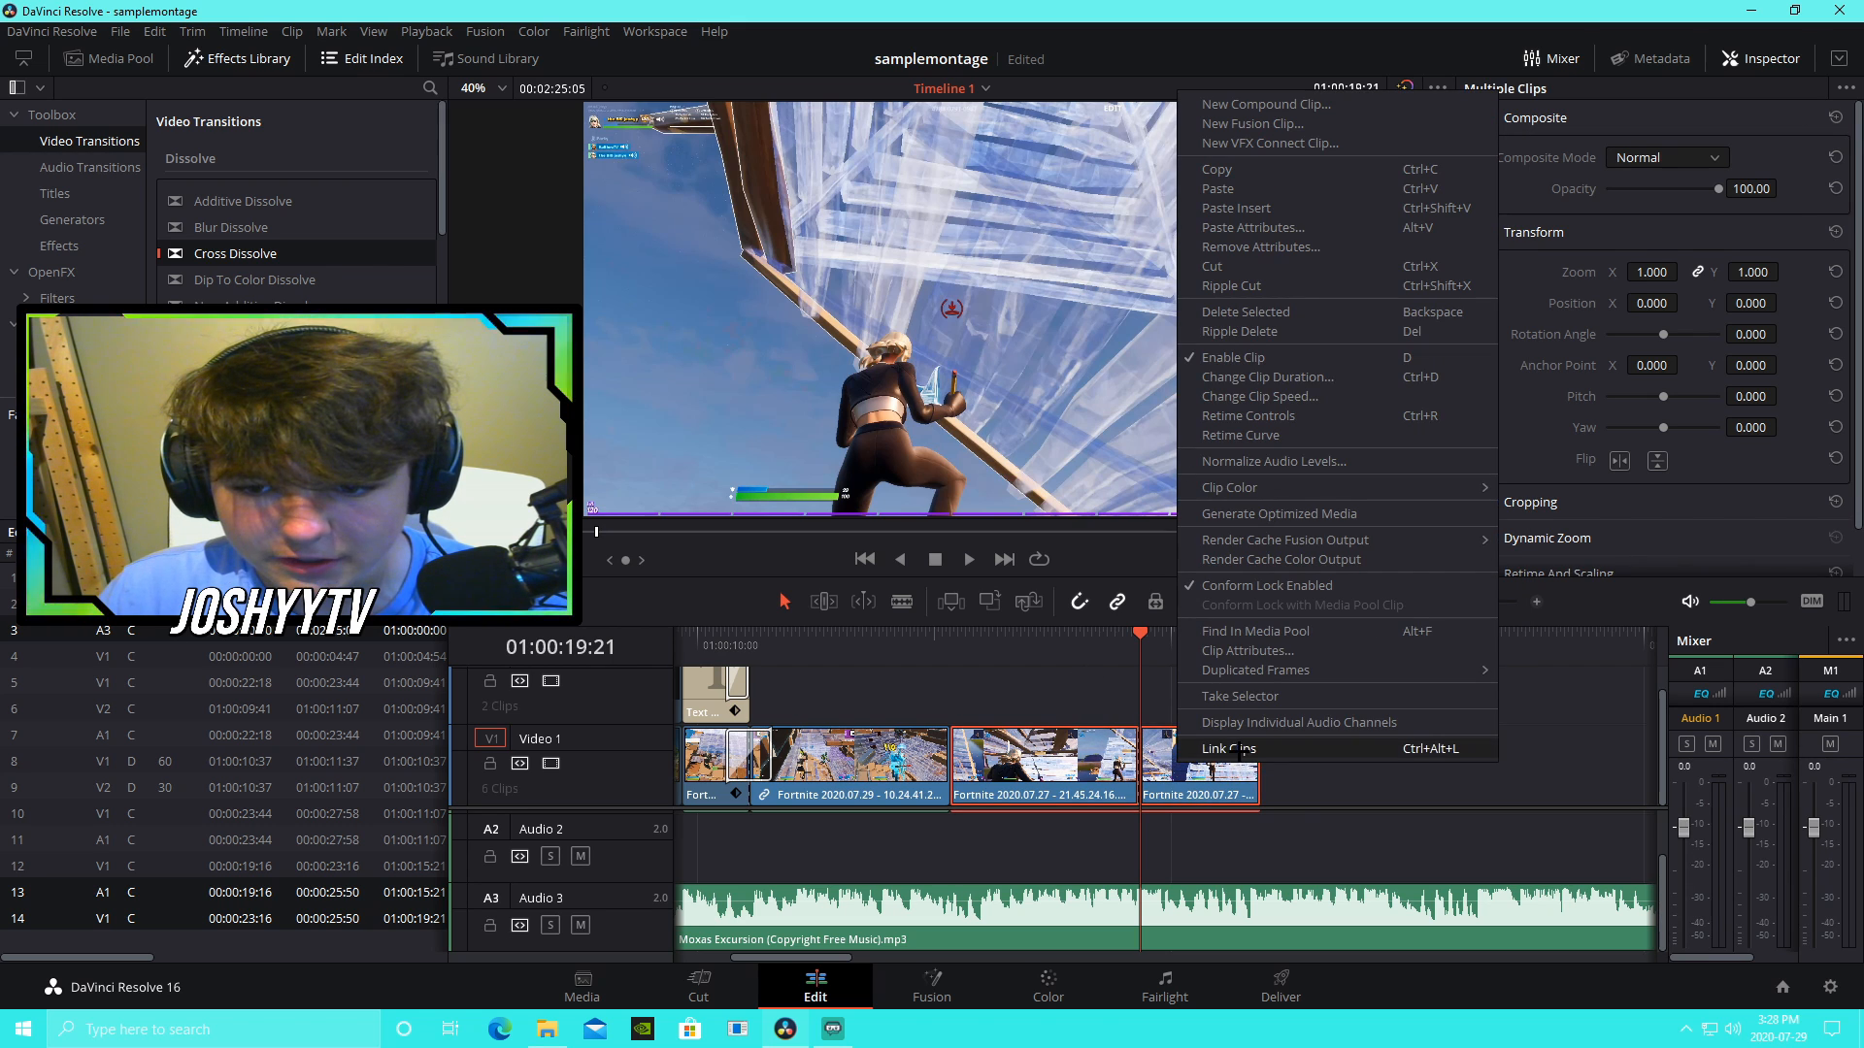
click(1311, 795)
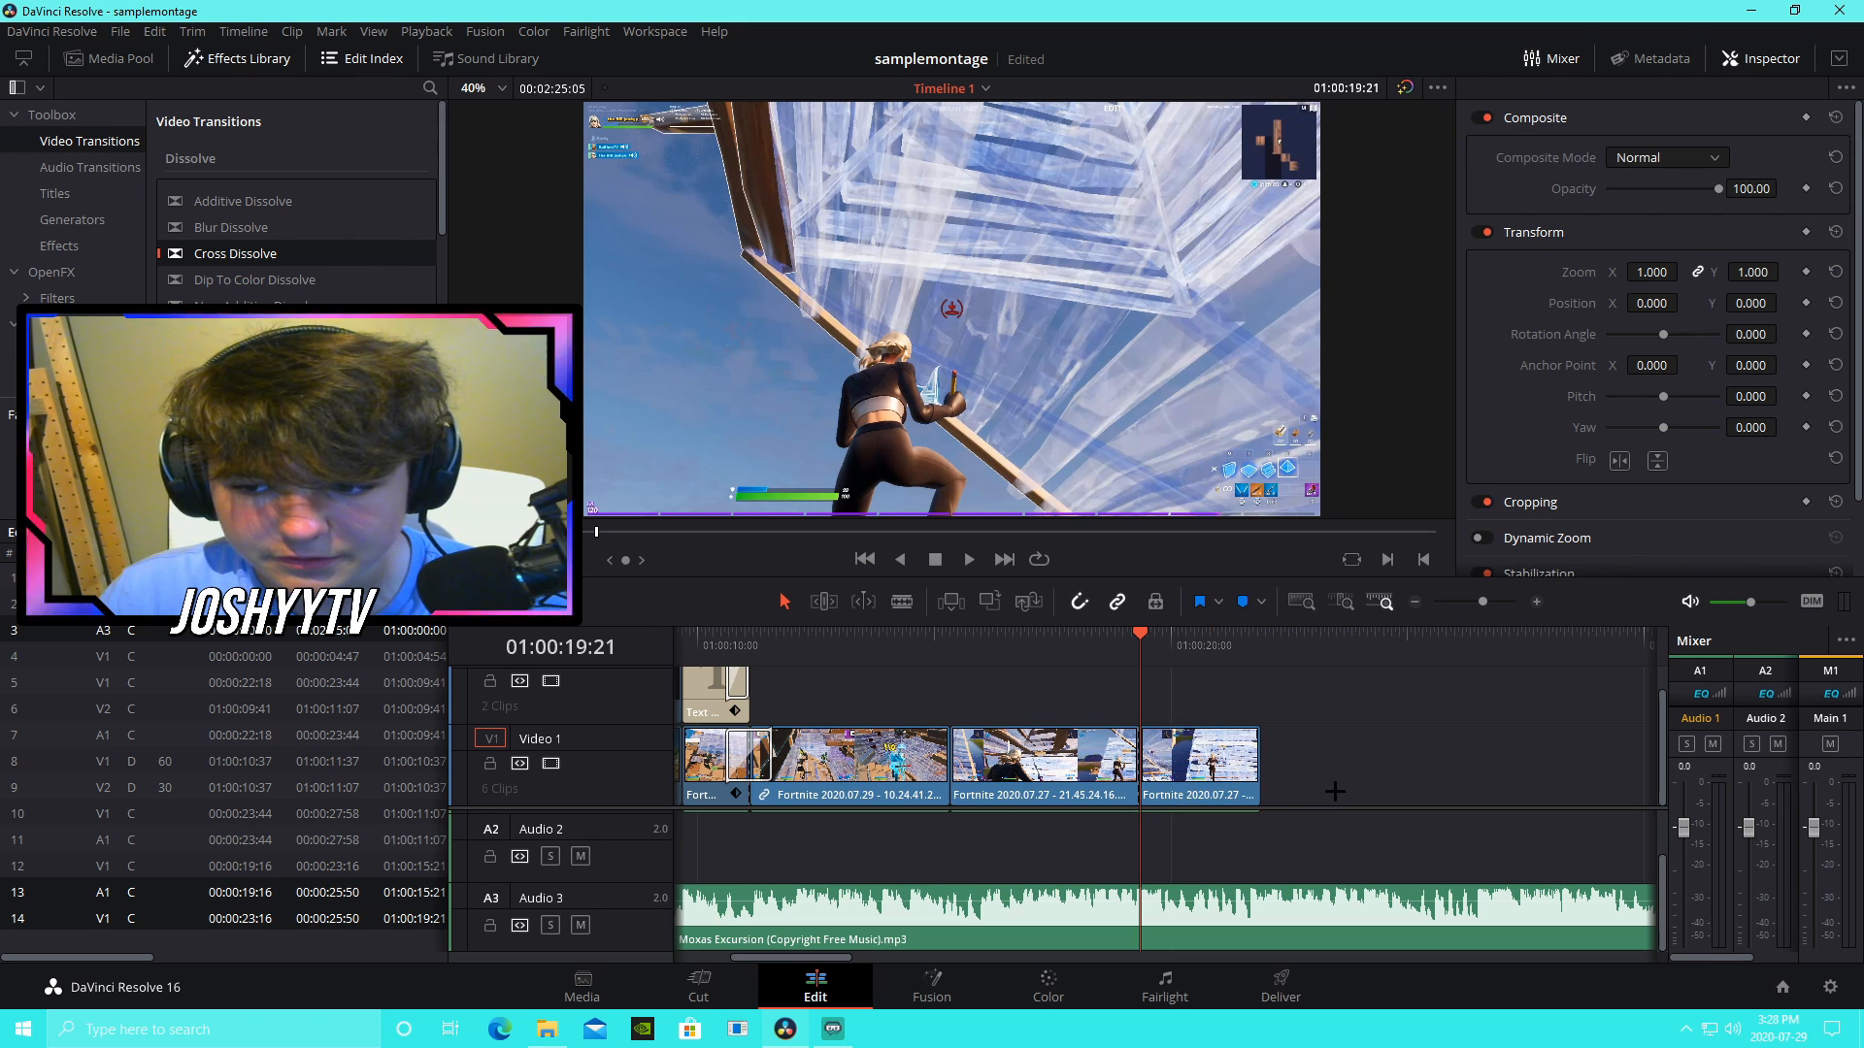
scroll(1241, 835, up, 2)
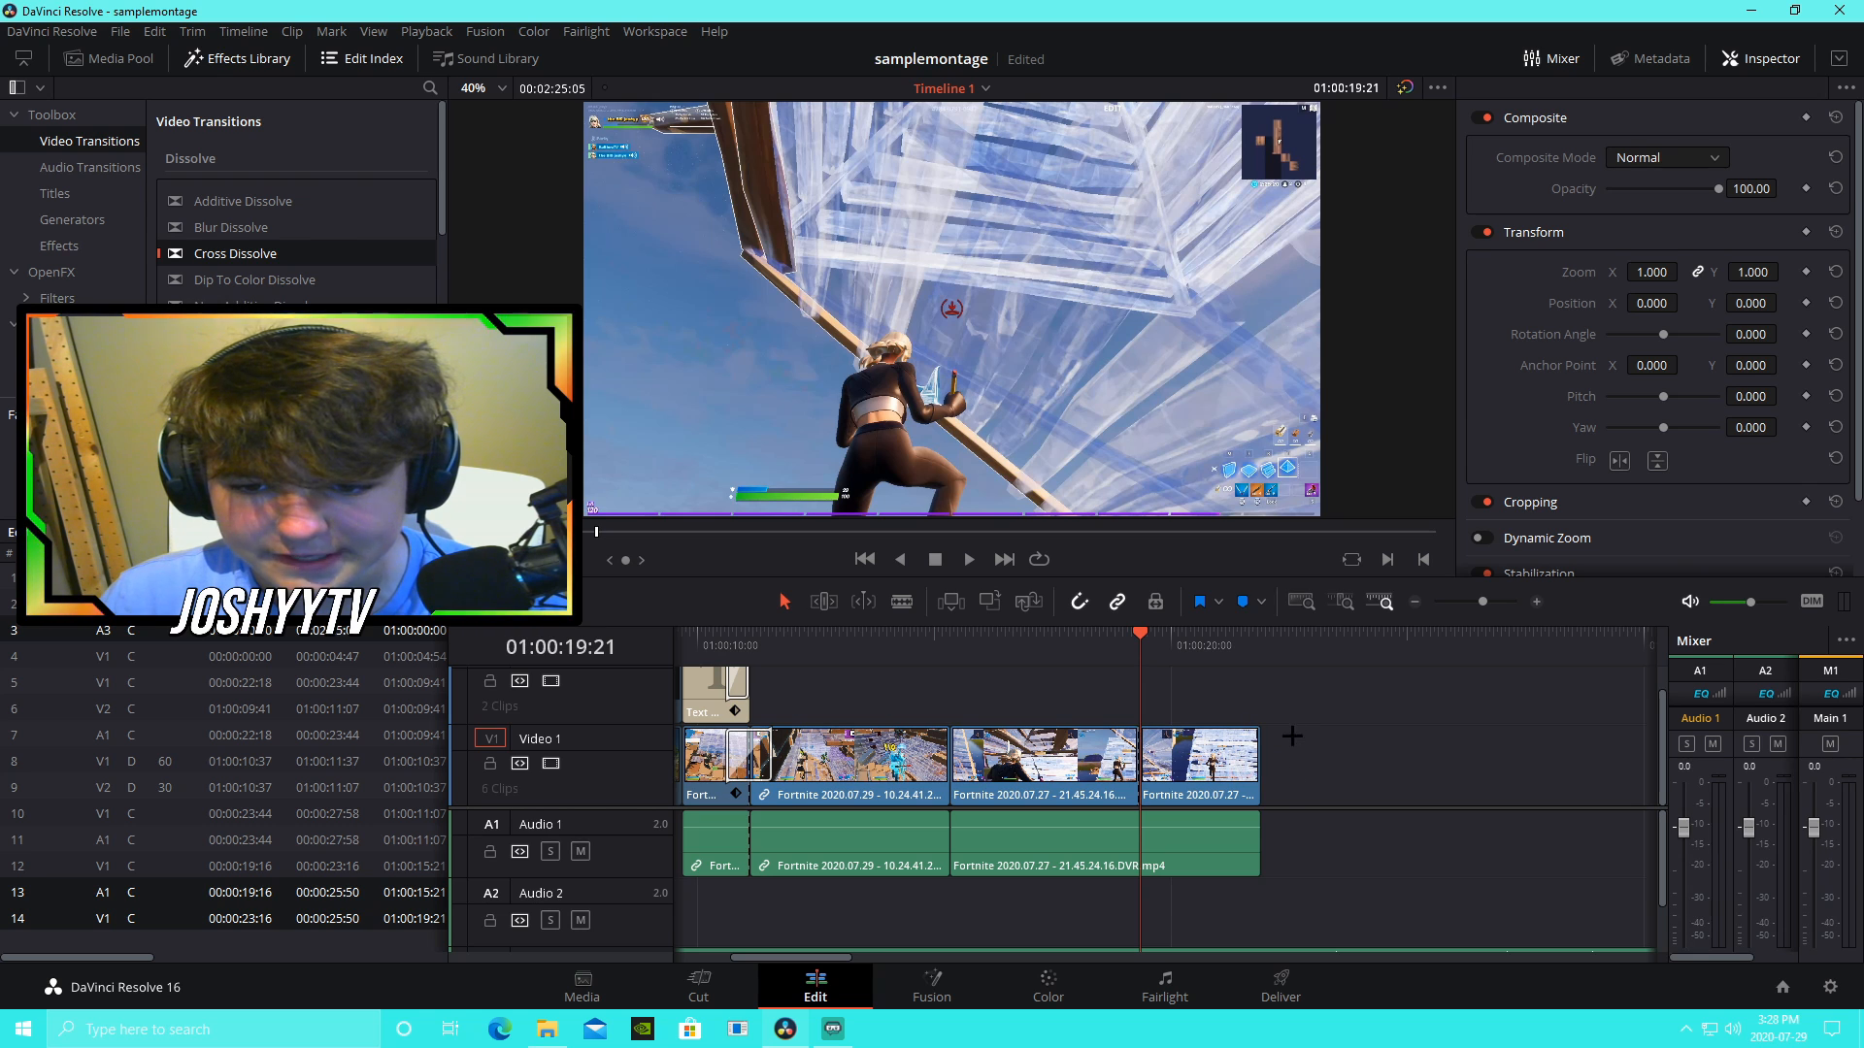
Step: Change the last Video 1 clip's speed to 60%
right_click(1202, 745)
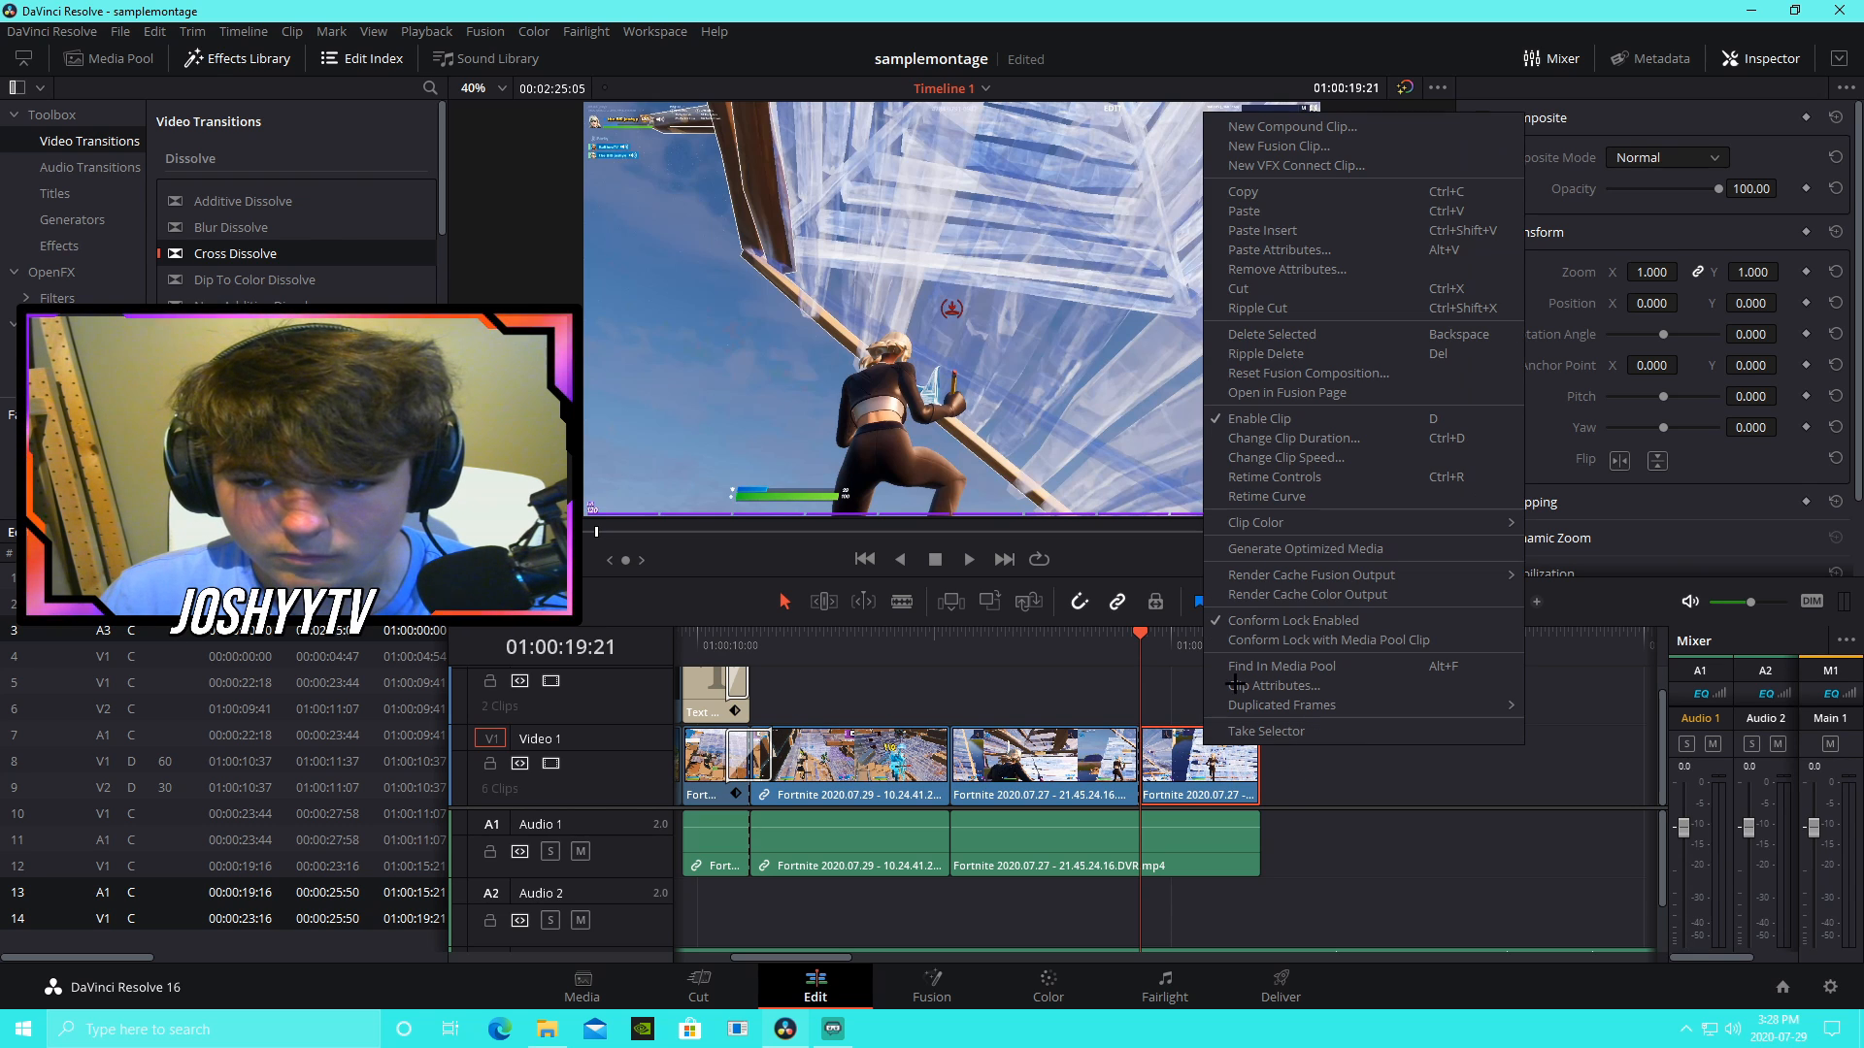
click(1274, 459)
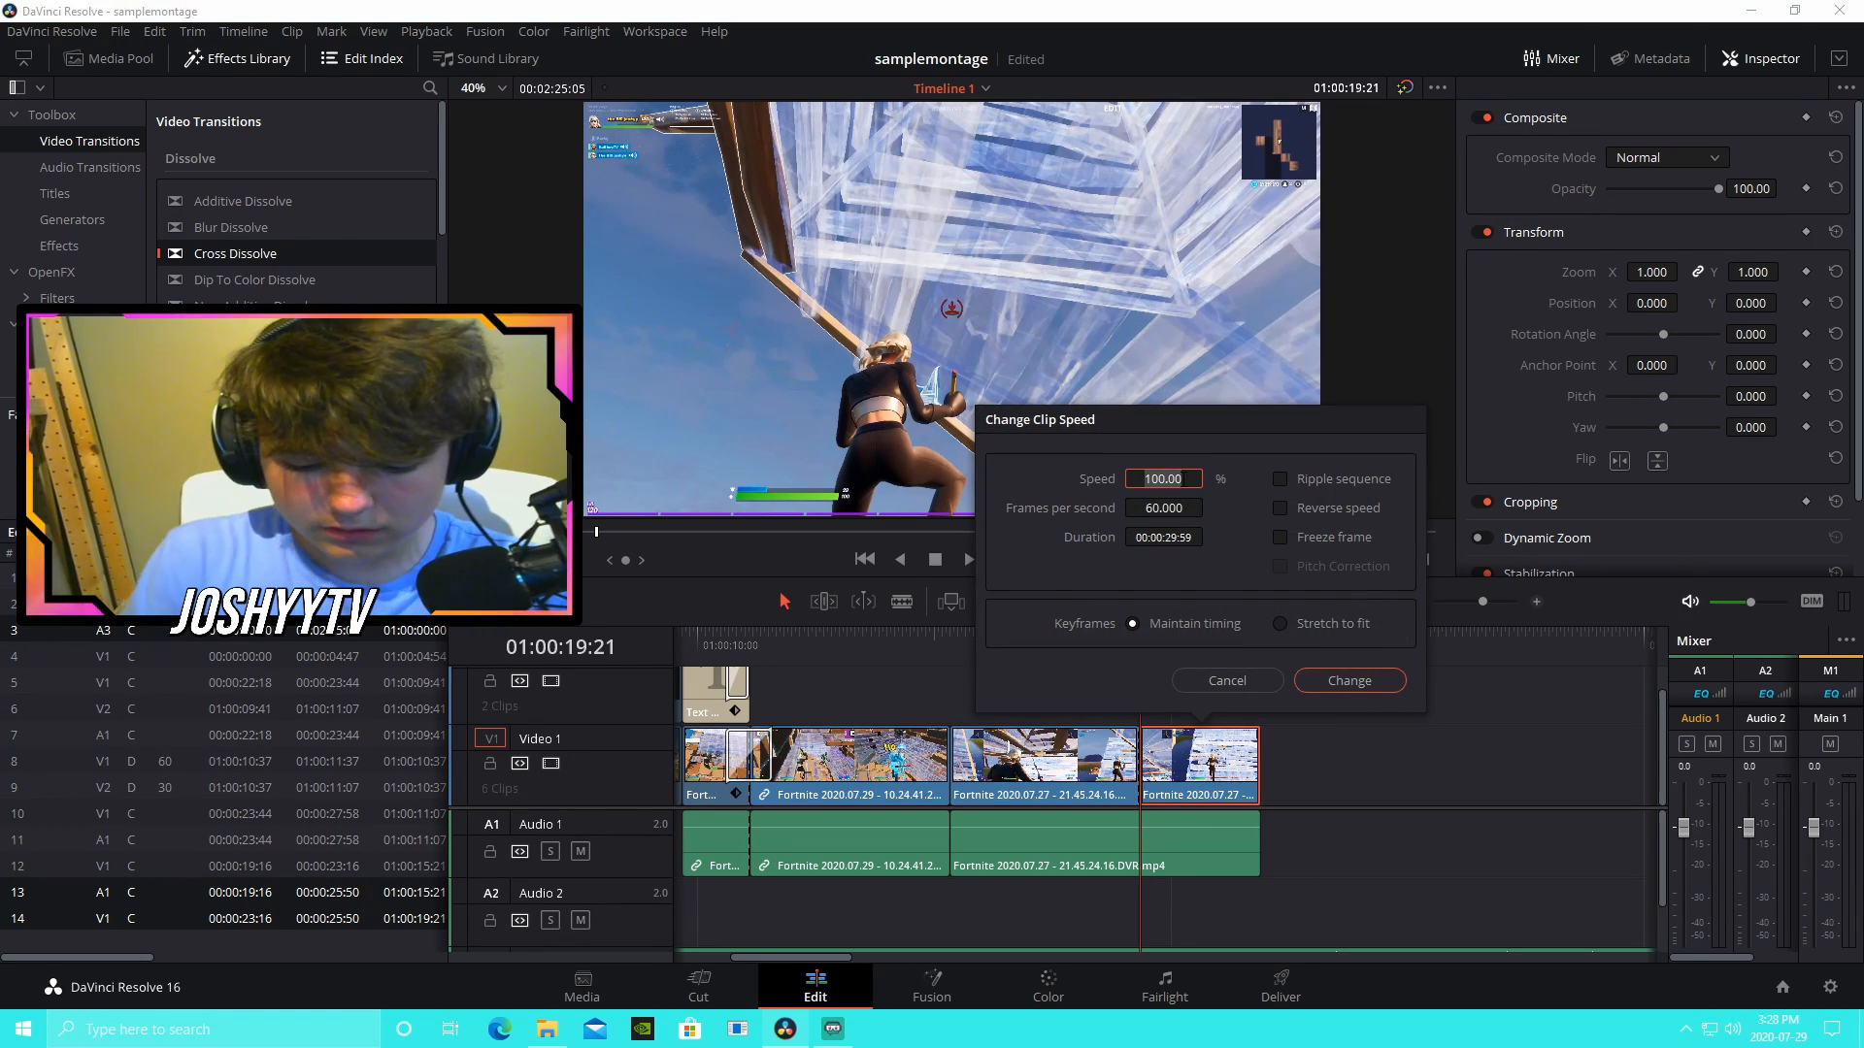
text(60)
key(Return)
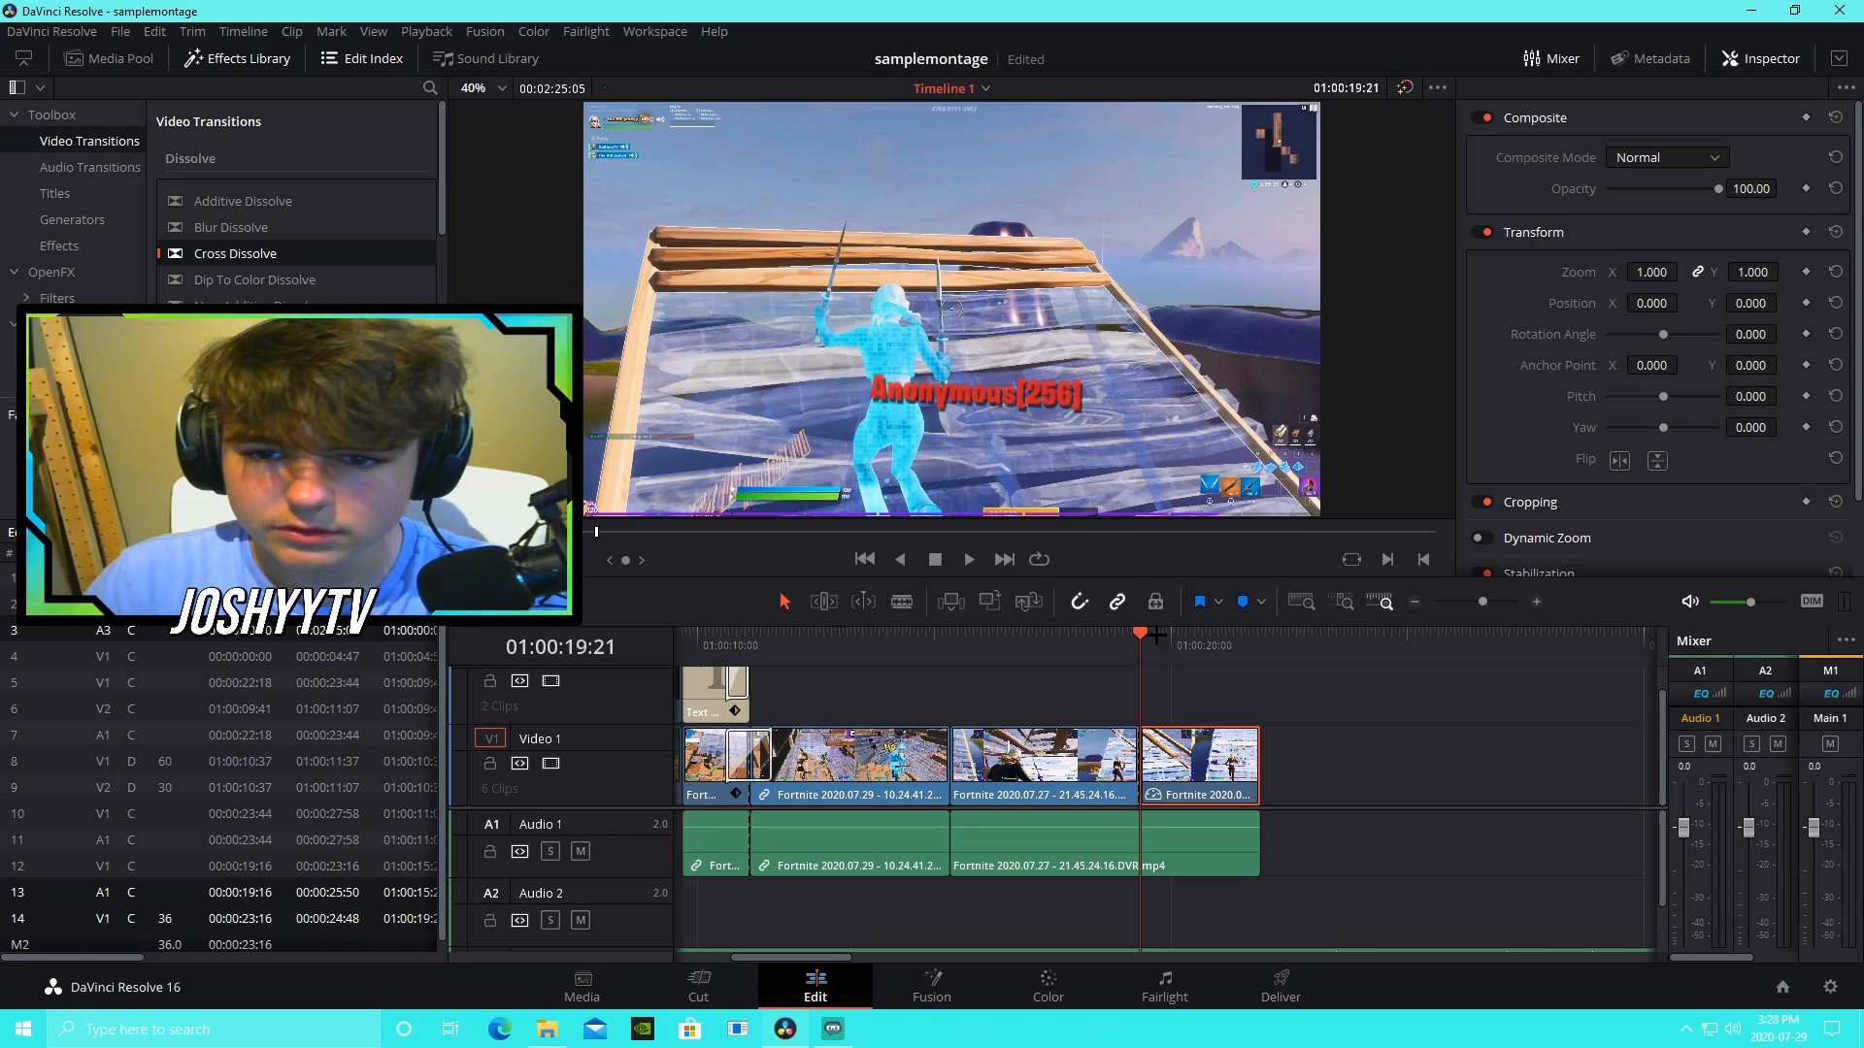
click(1175, 683)
Step: Play back the slowed clip from 01:00:16:58 to review it
drag(1066, 650, 1027, 656)
key(space)
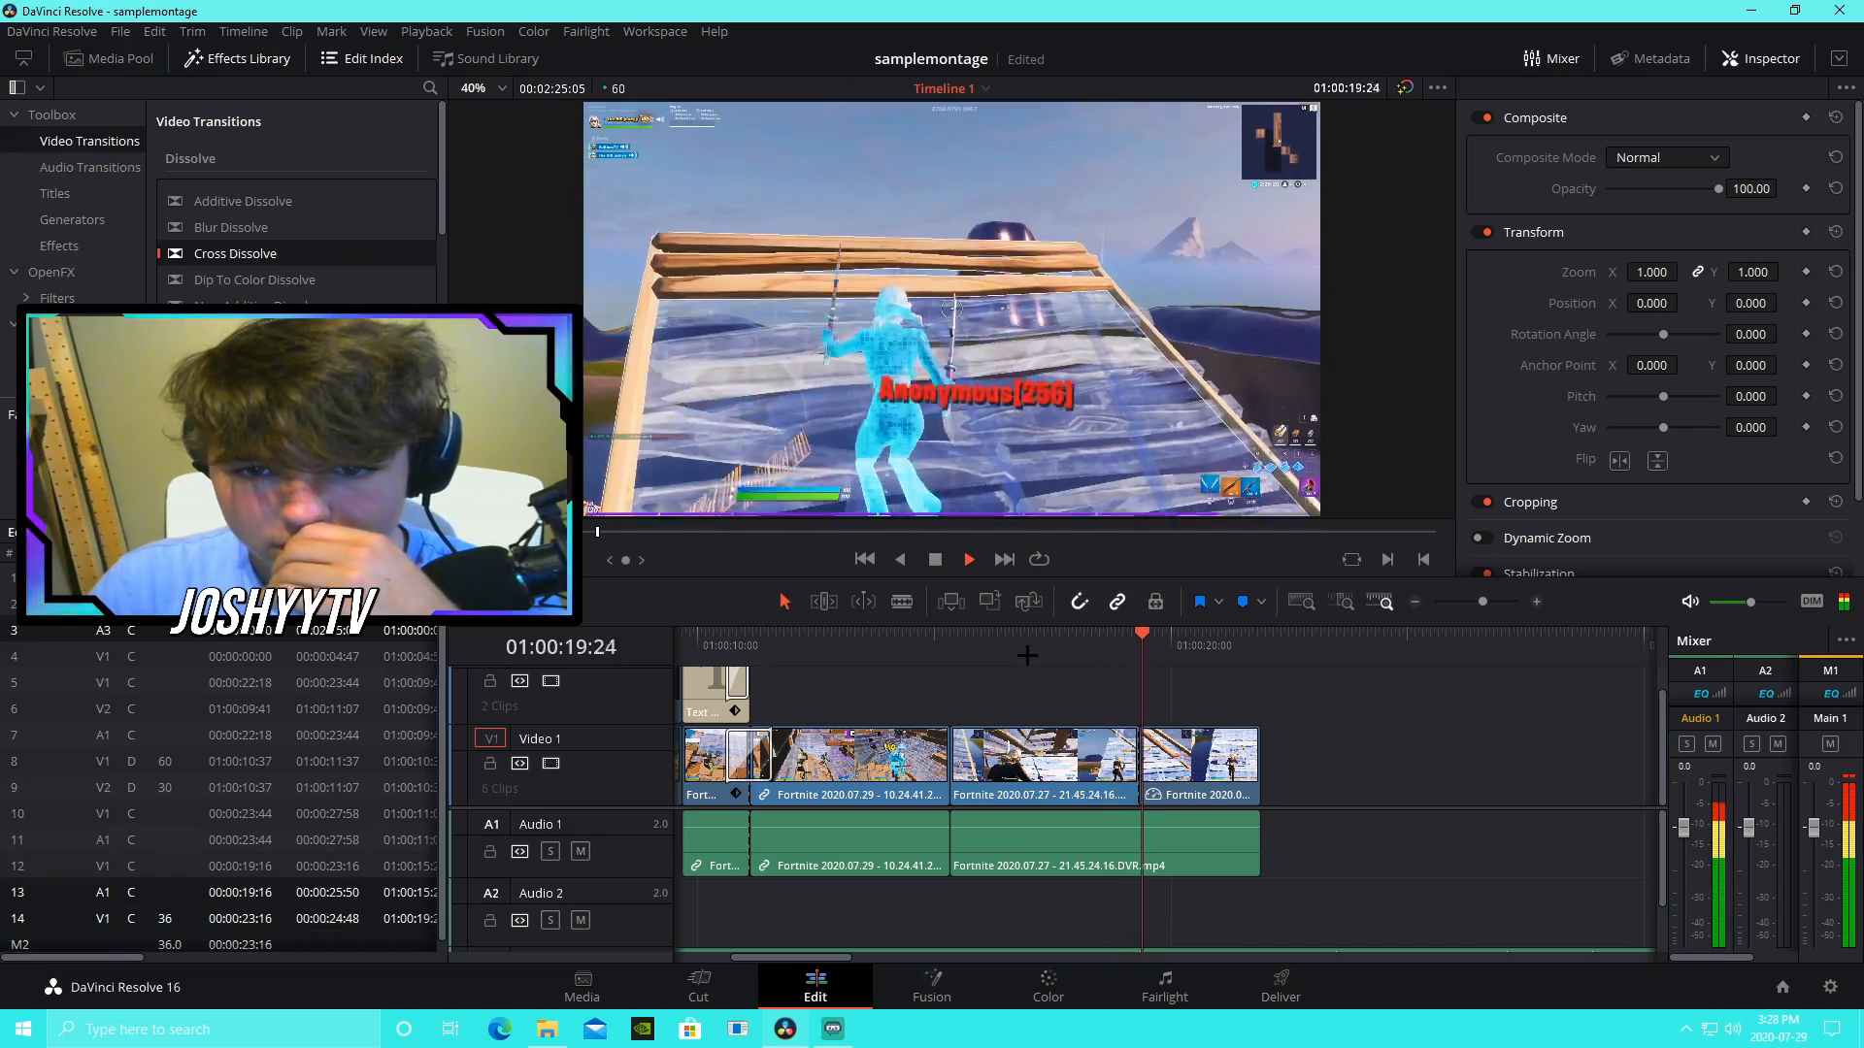
click(1131, 637)
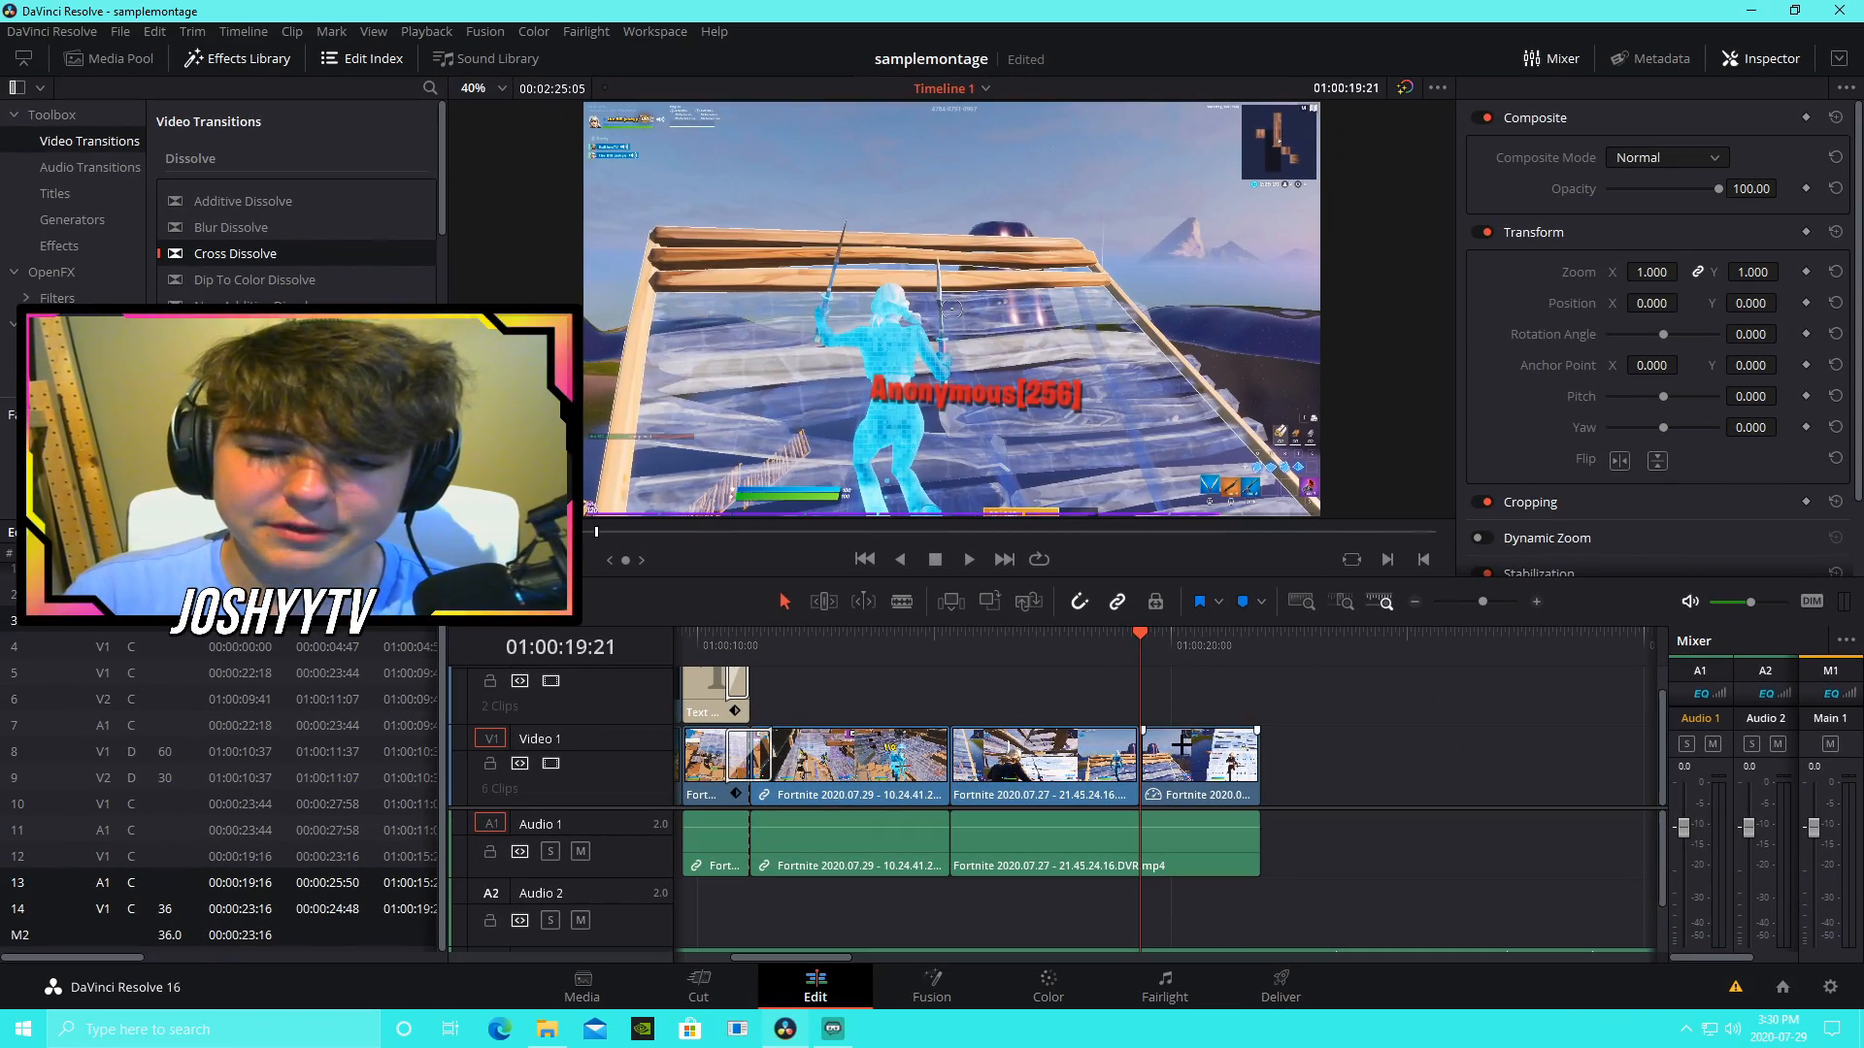
click(971, 559)
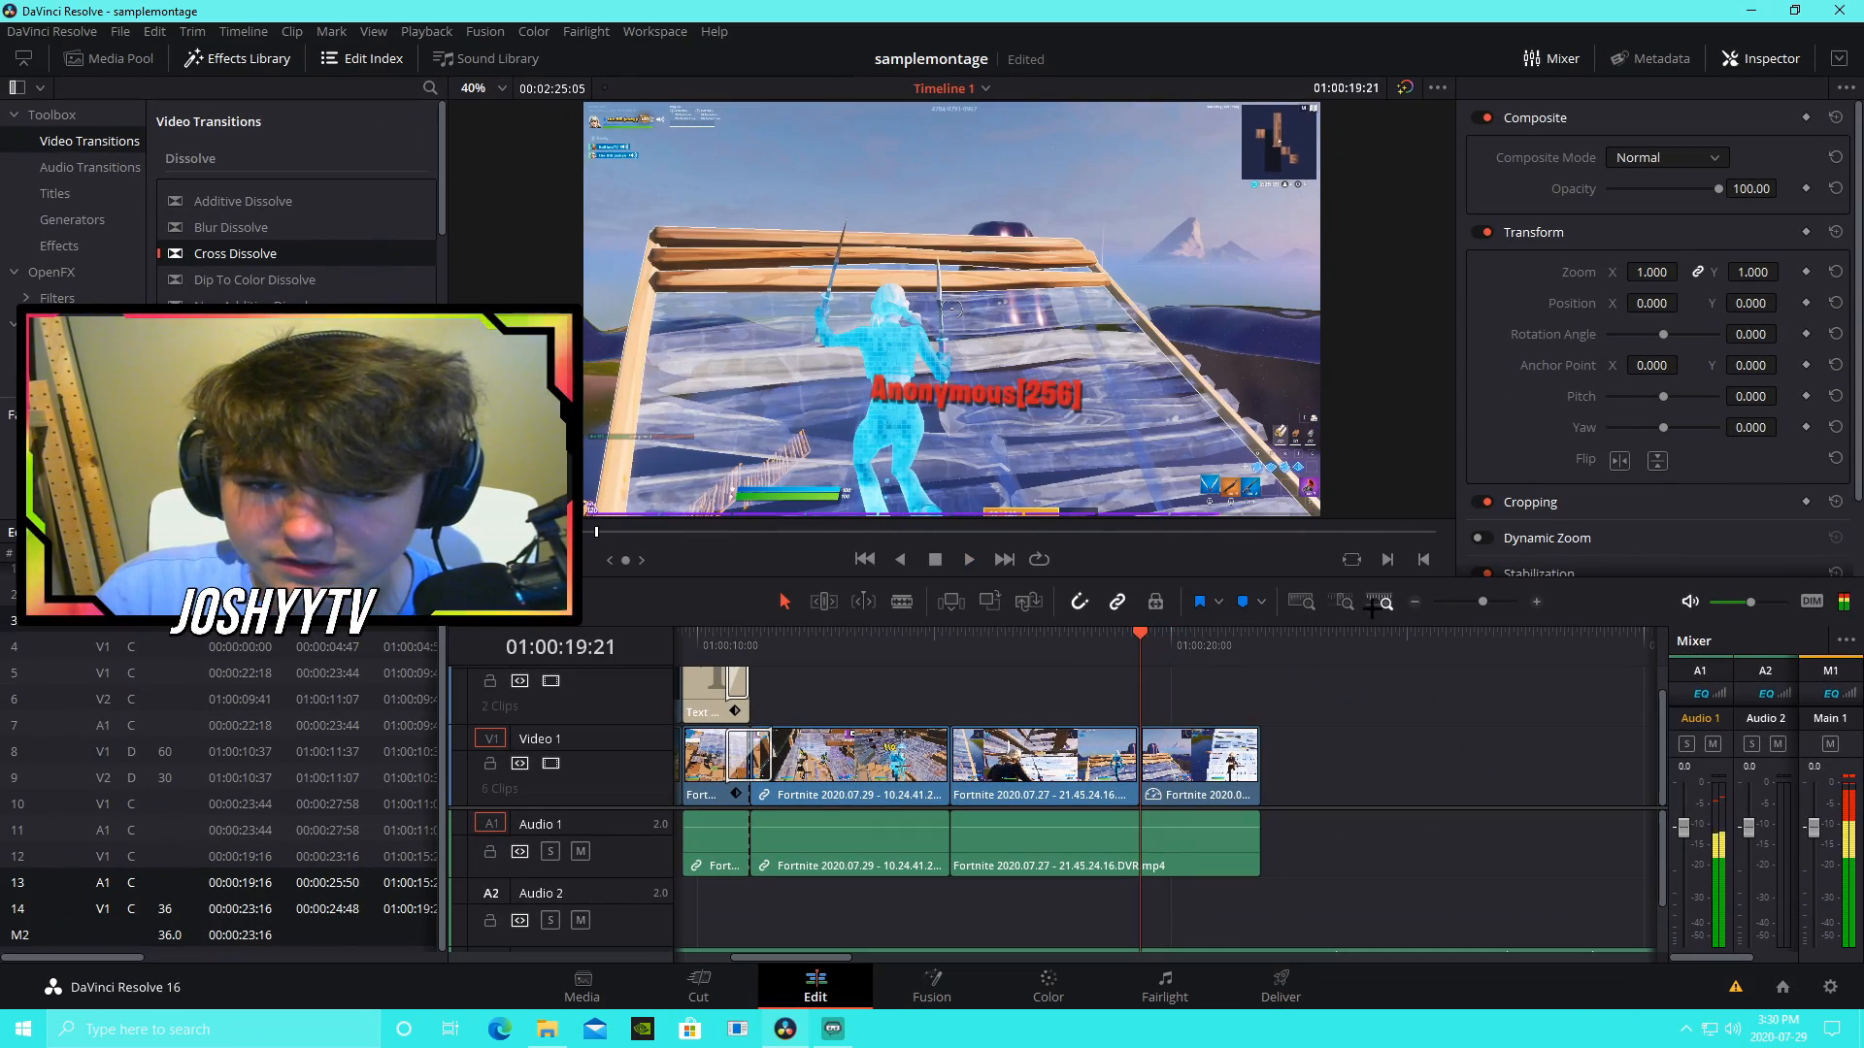
Step: Combine the two 2020.07.27 pieces around the cut into Compound Clip 2
click(1379, 603)
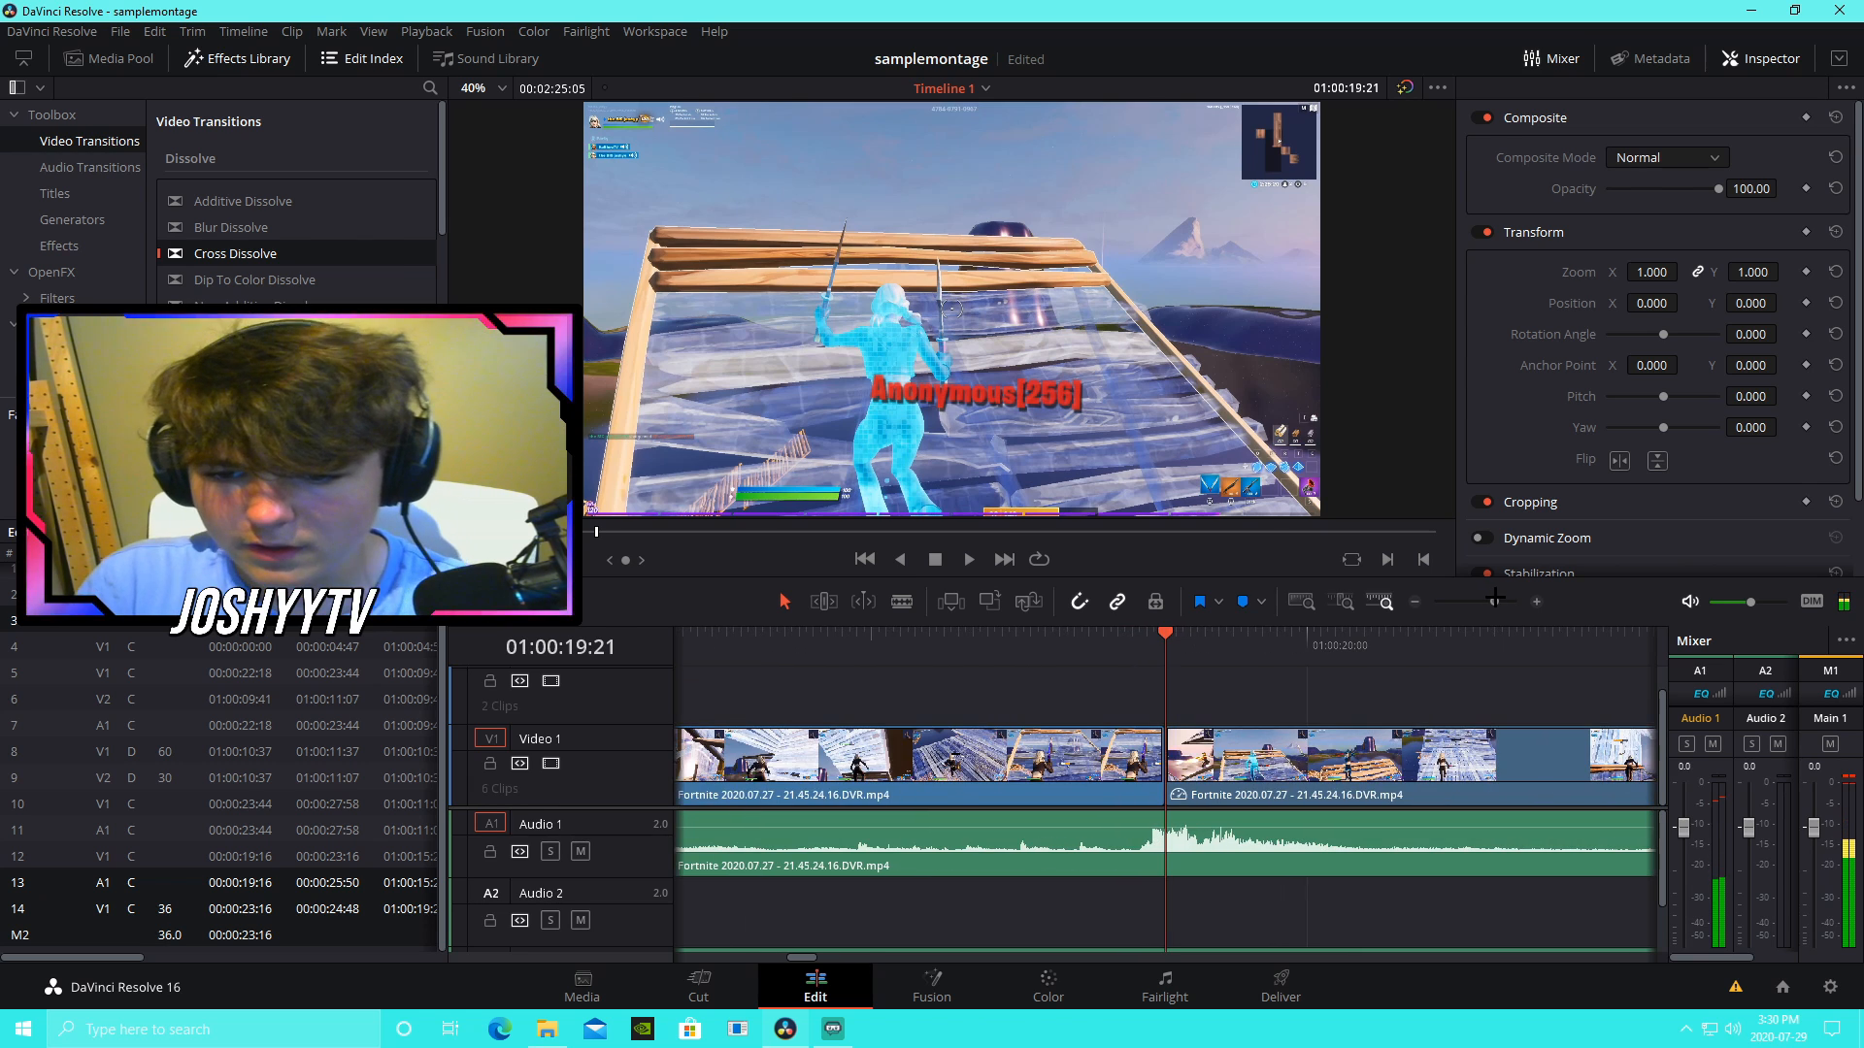
drag(1096, 690, 1221, 769)
right_click(1222, 769)
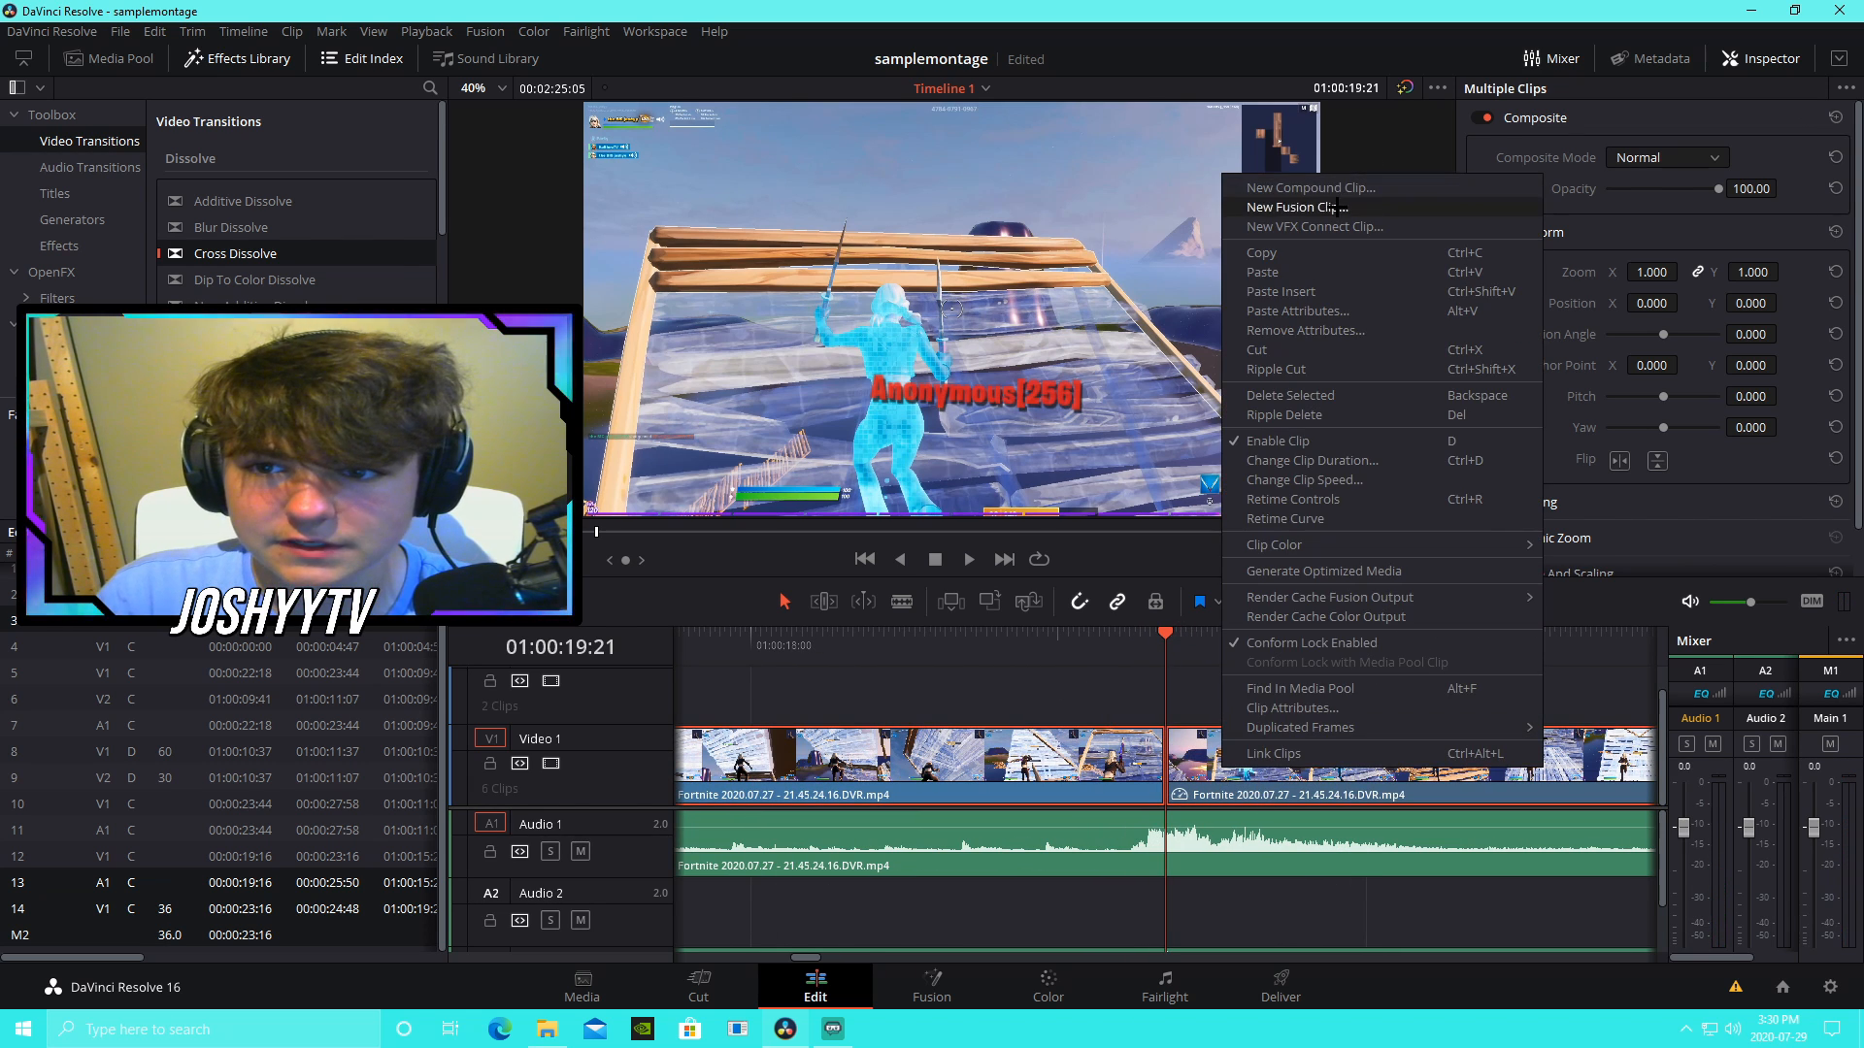
click(1281, 207)
click(1061, 567)
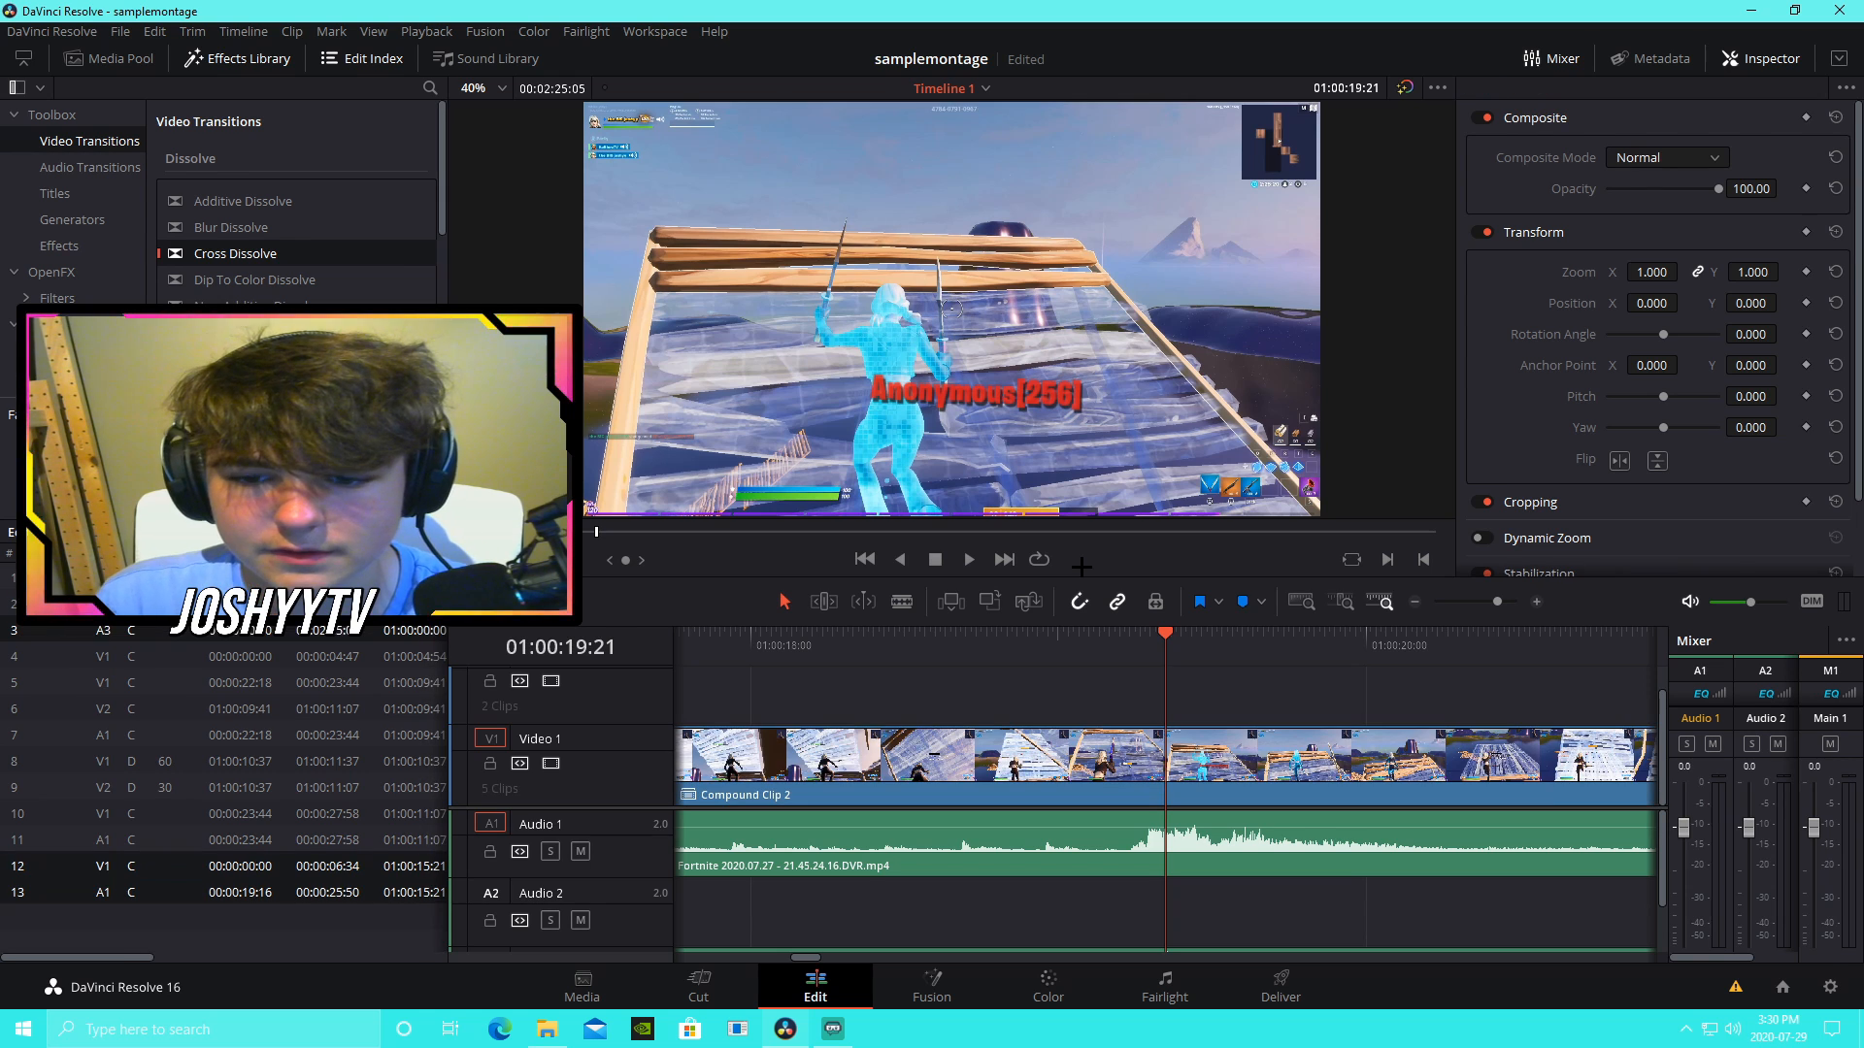
key(Left)
key(Left)
key(Left)
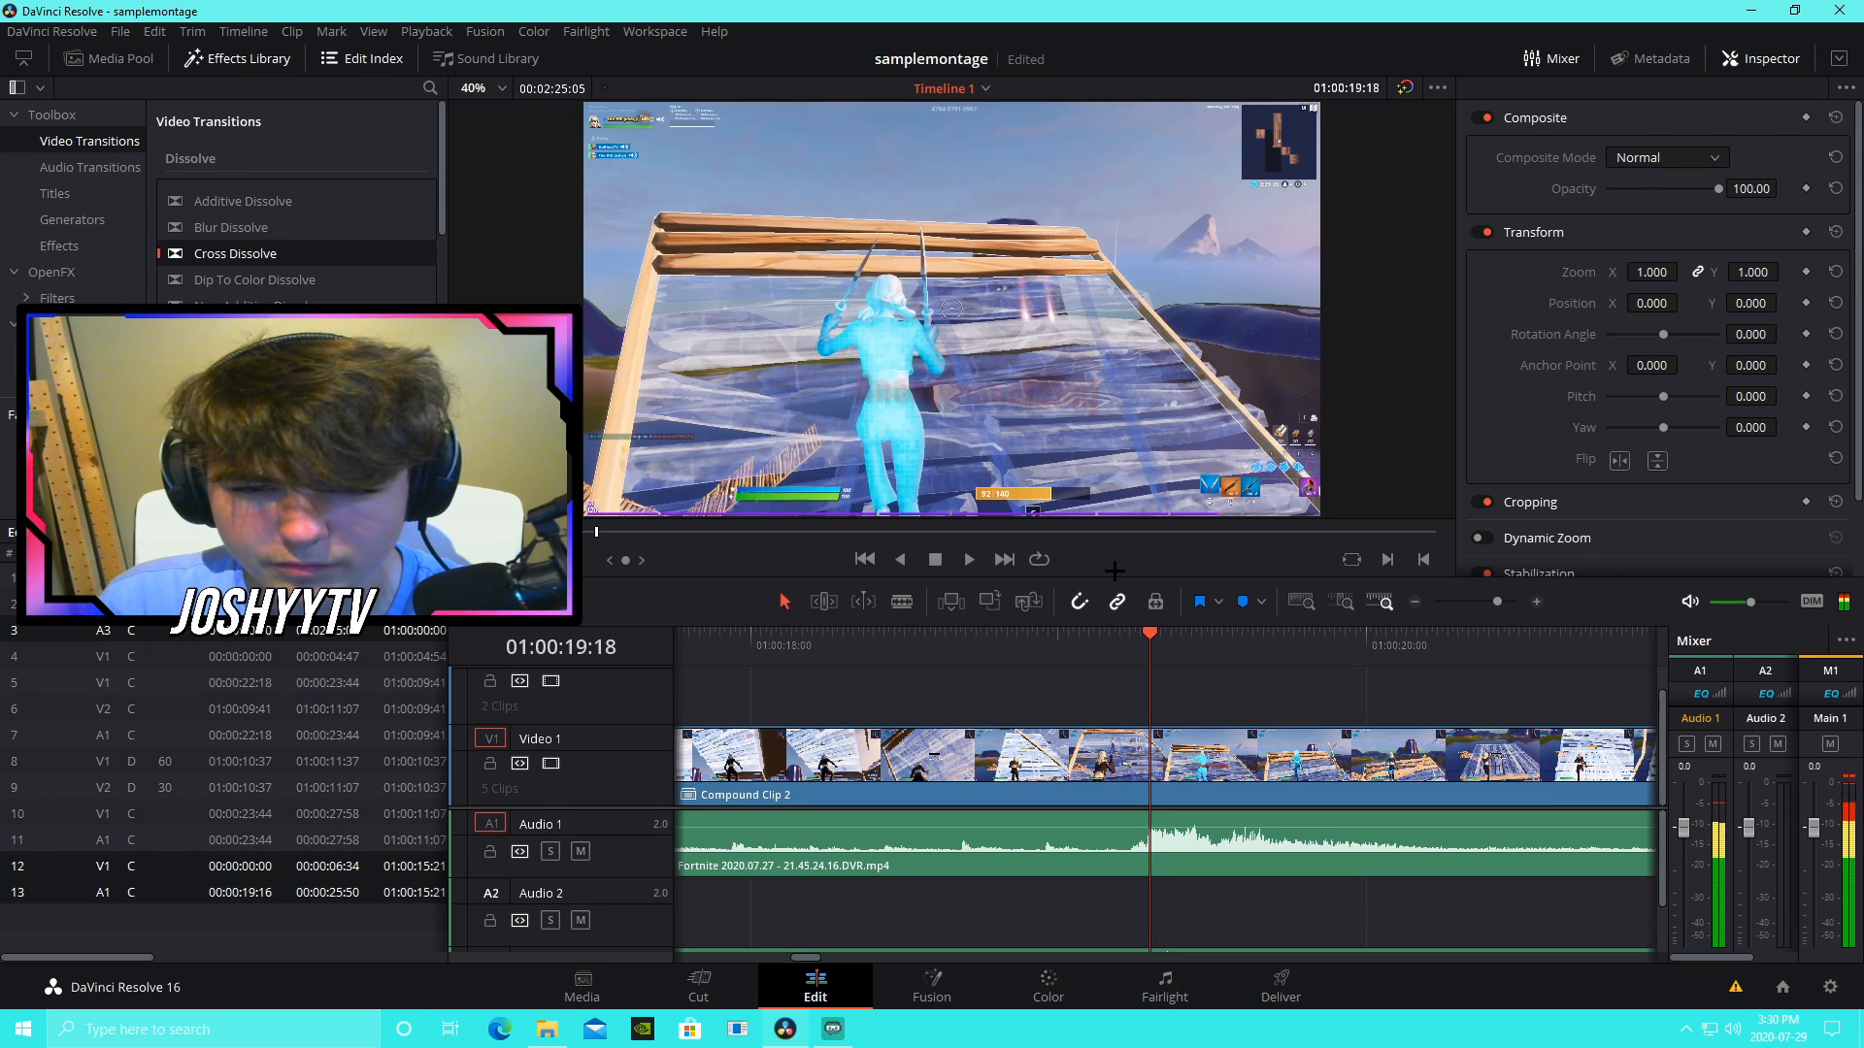
key(Right)
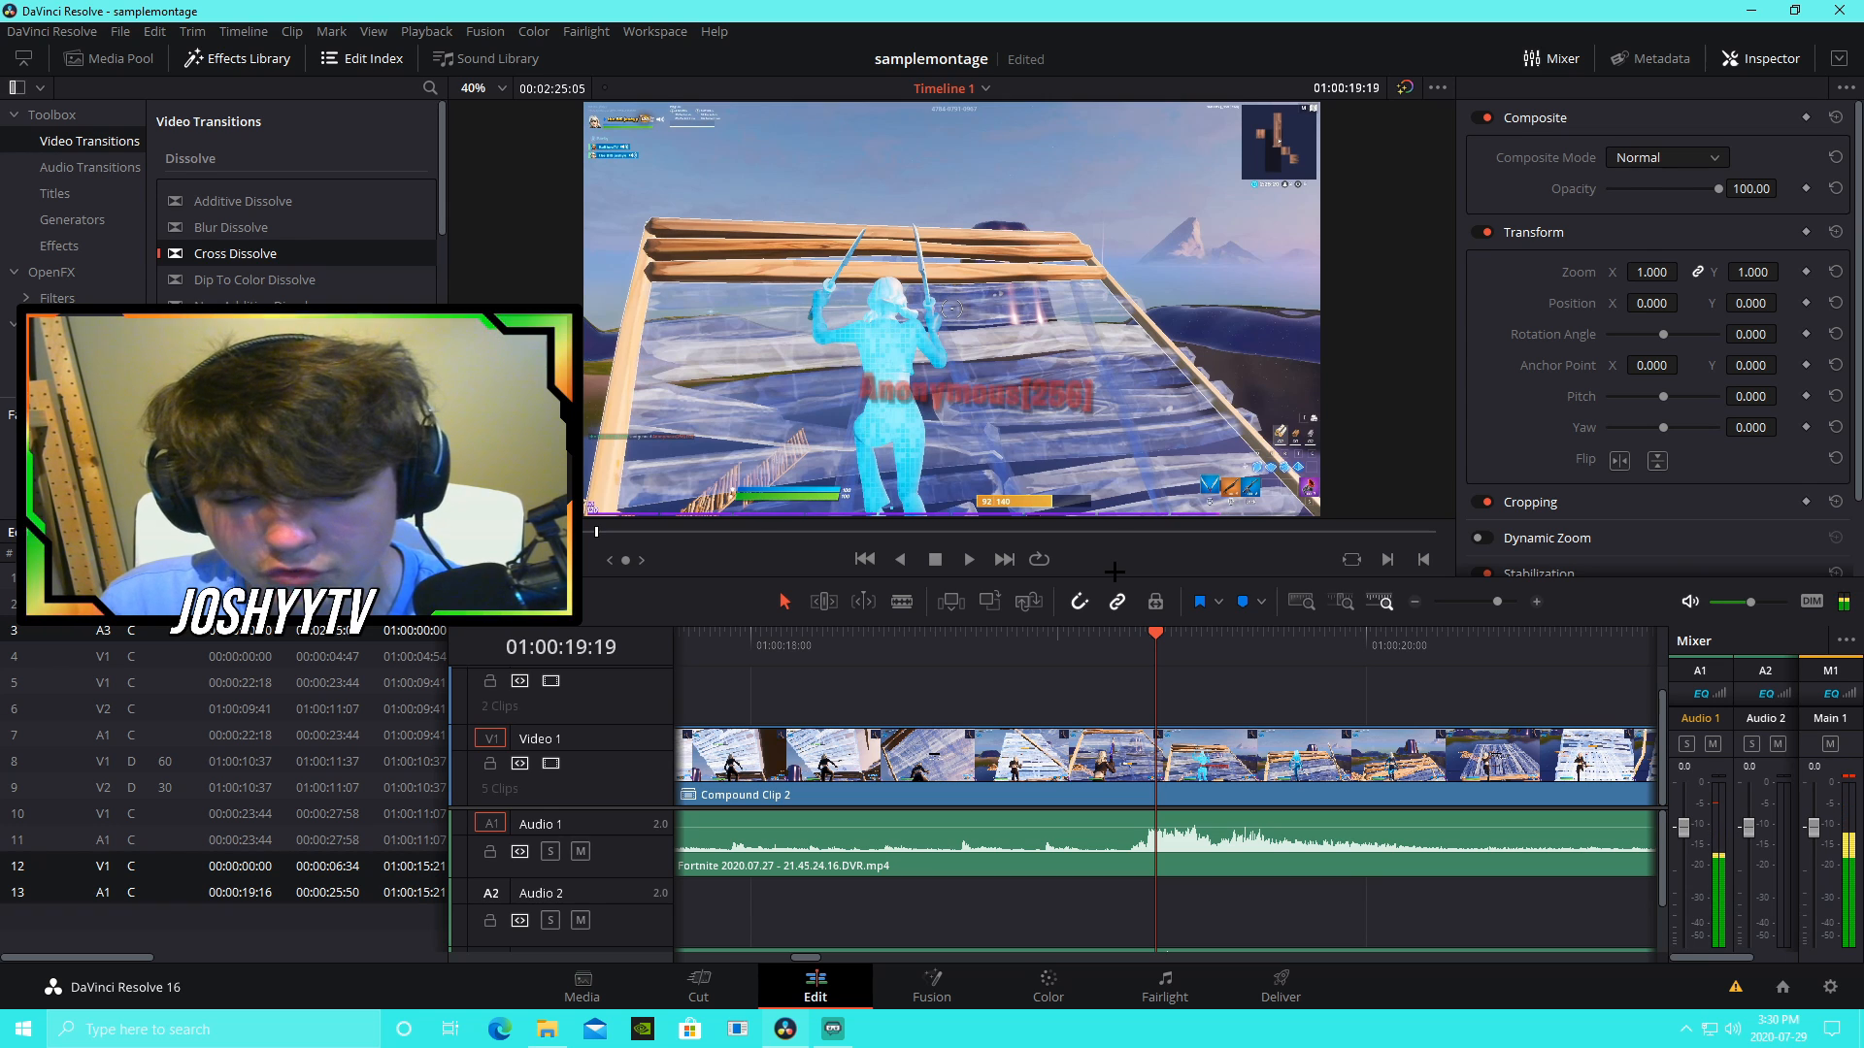
Step: In Fusion, insert a Glow node between MediaIn1 and MediaOut1
click(932, 985)
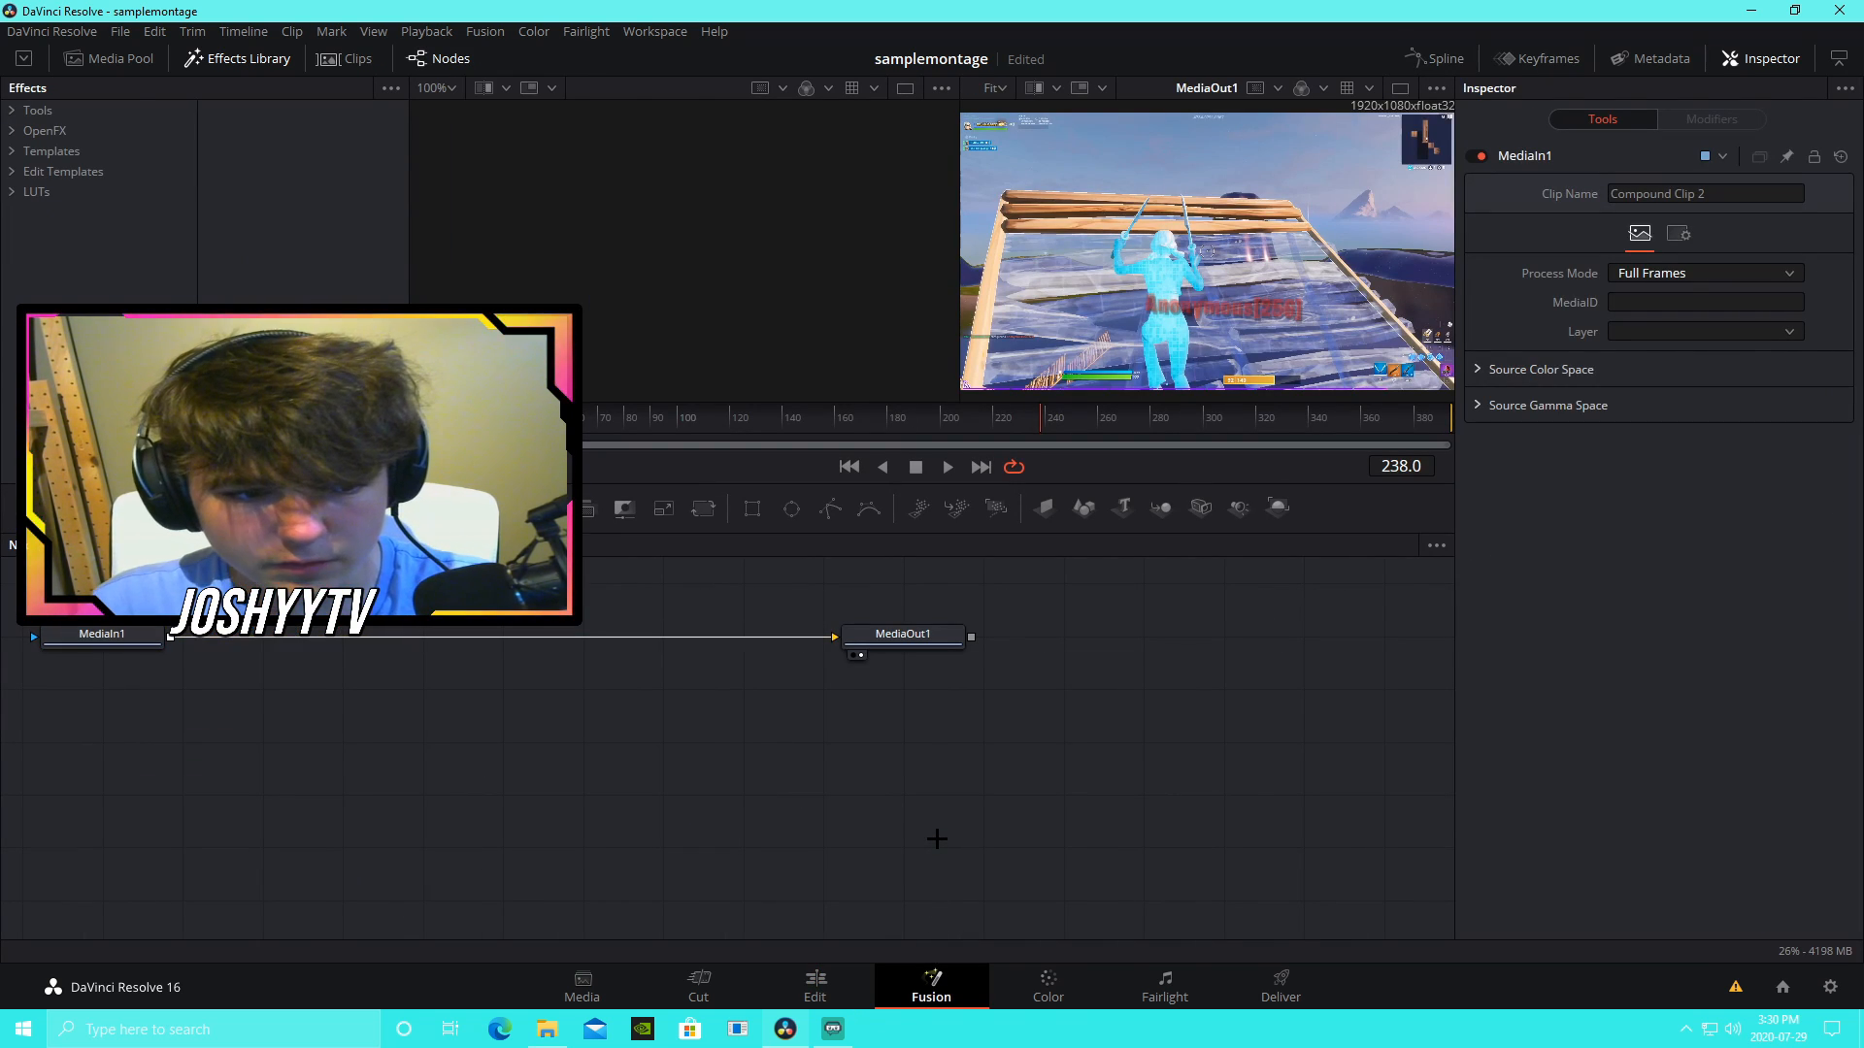
key(shift+space)
text(glow)
key(Return)
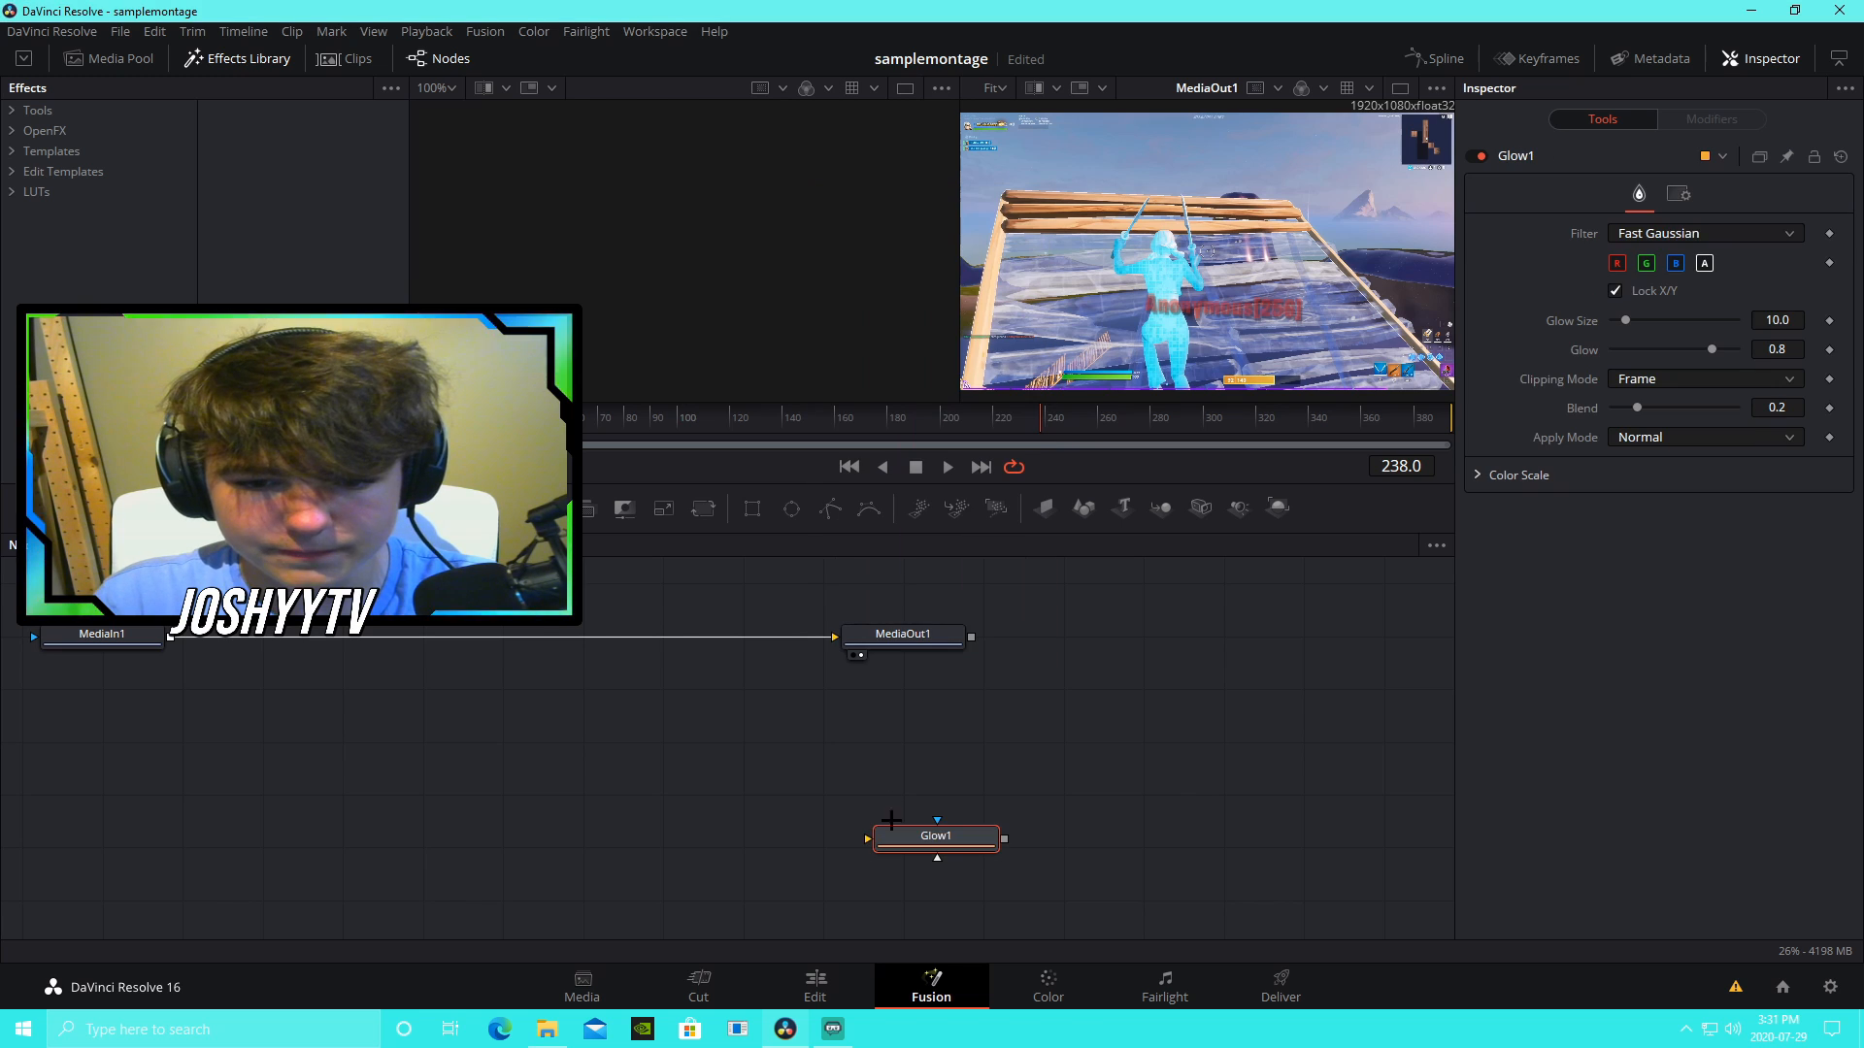
drag(951, 840, 556, 639)
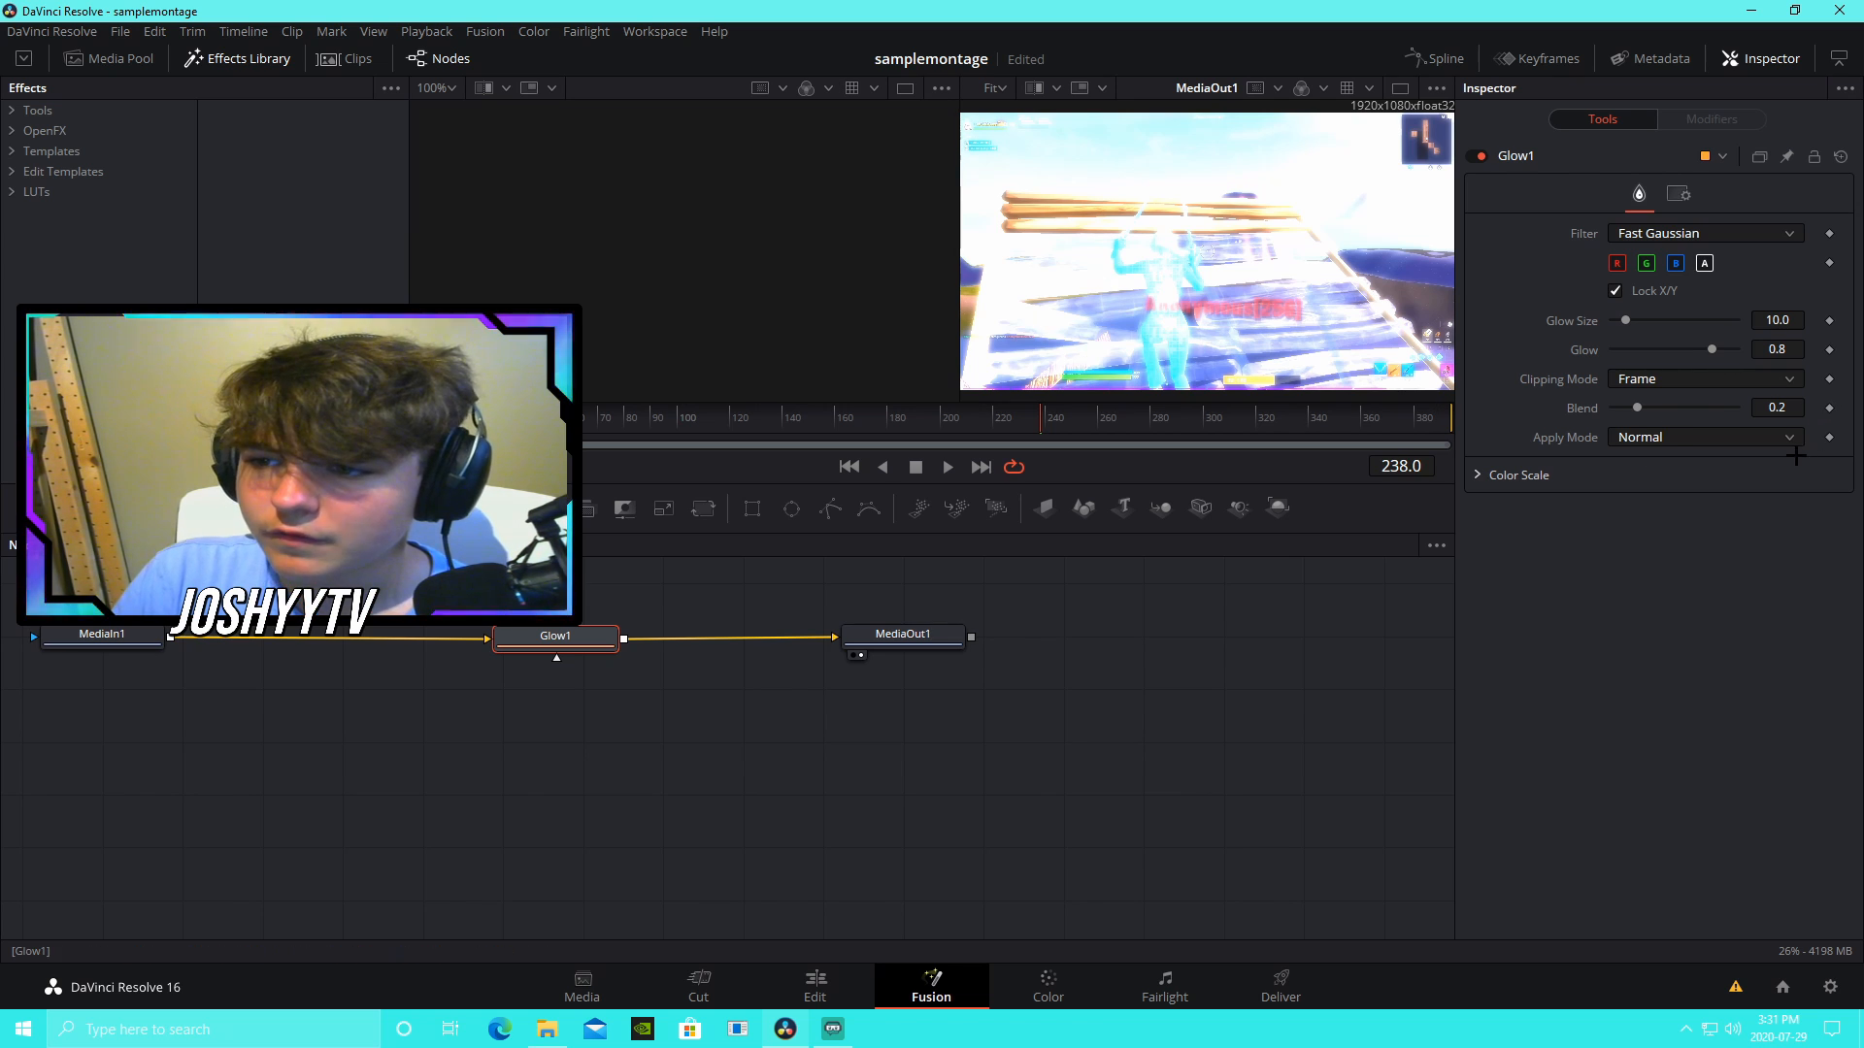
Step: Keyframe the Glow Blend from 0 up to 0.339 and back to 0 for a flash
click(1828, 409)
drag(1637, 407, 1650, 408)
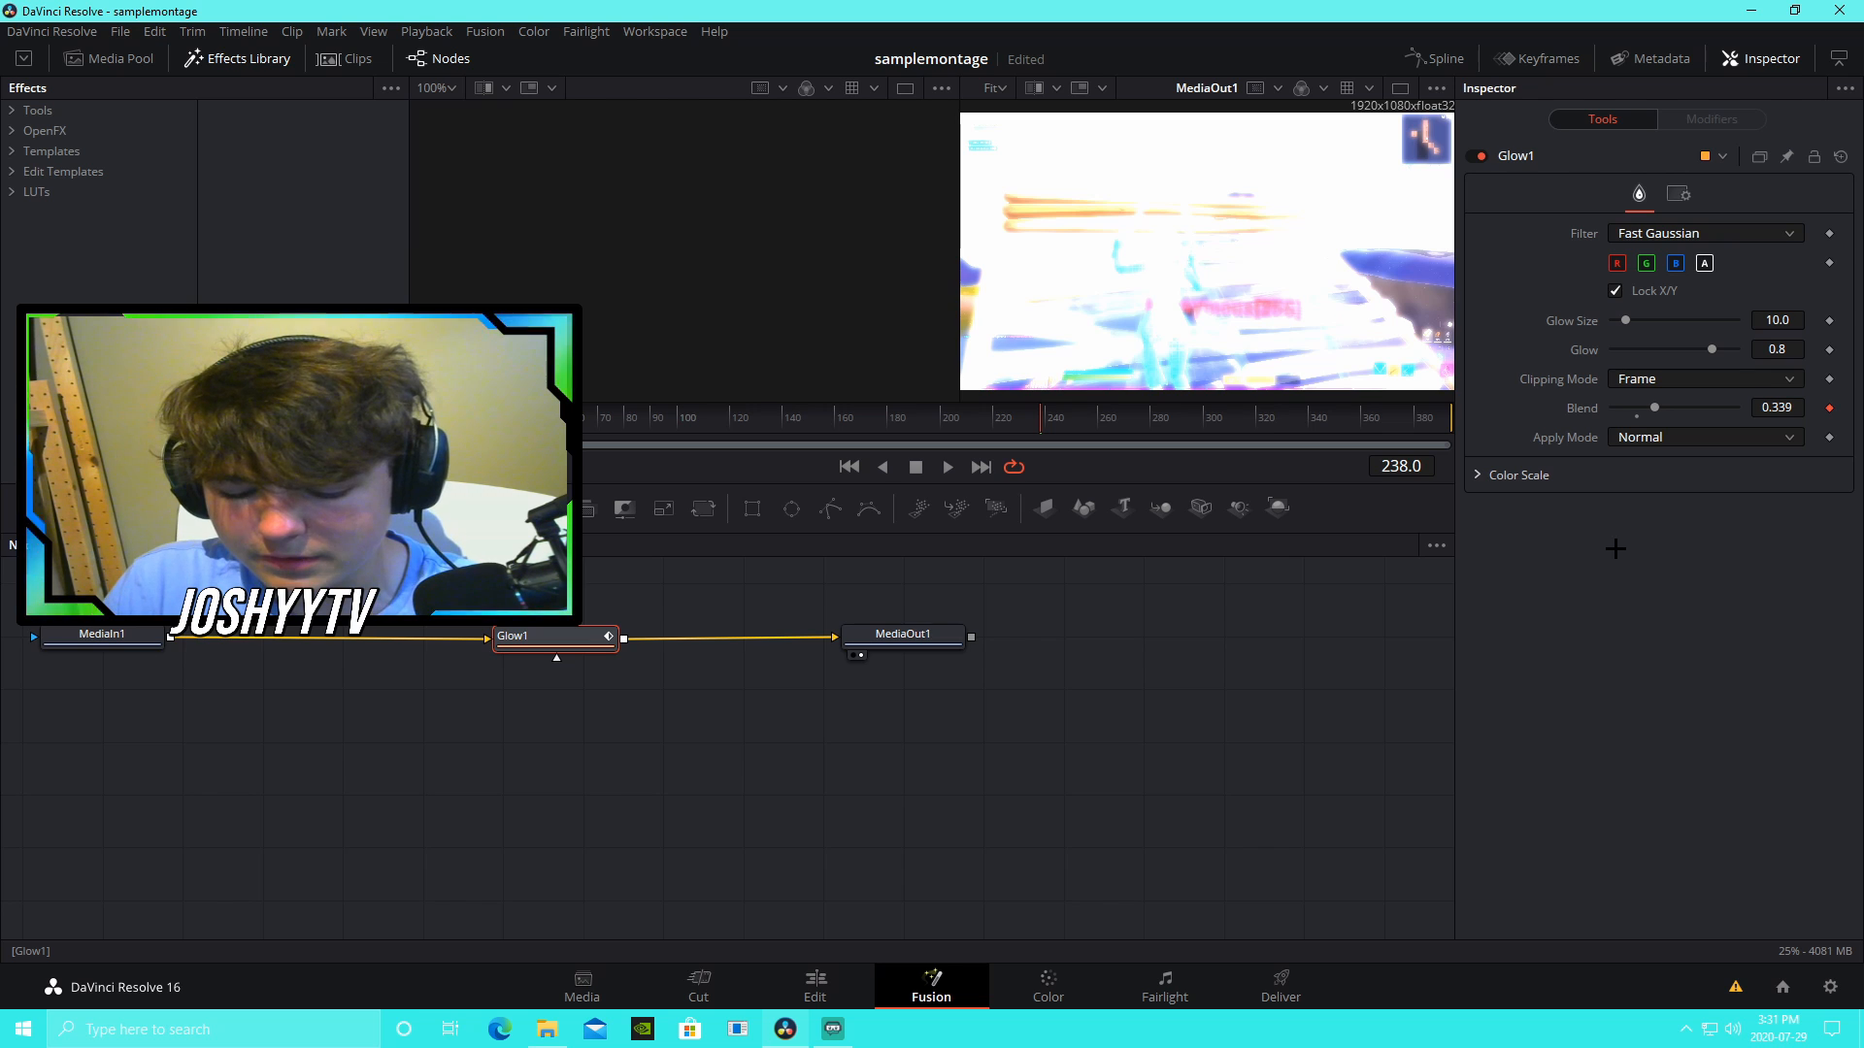
key(Left)
key(Left)
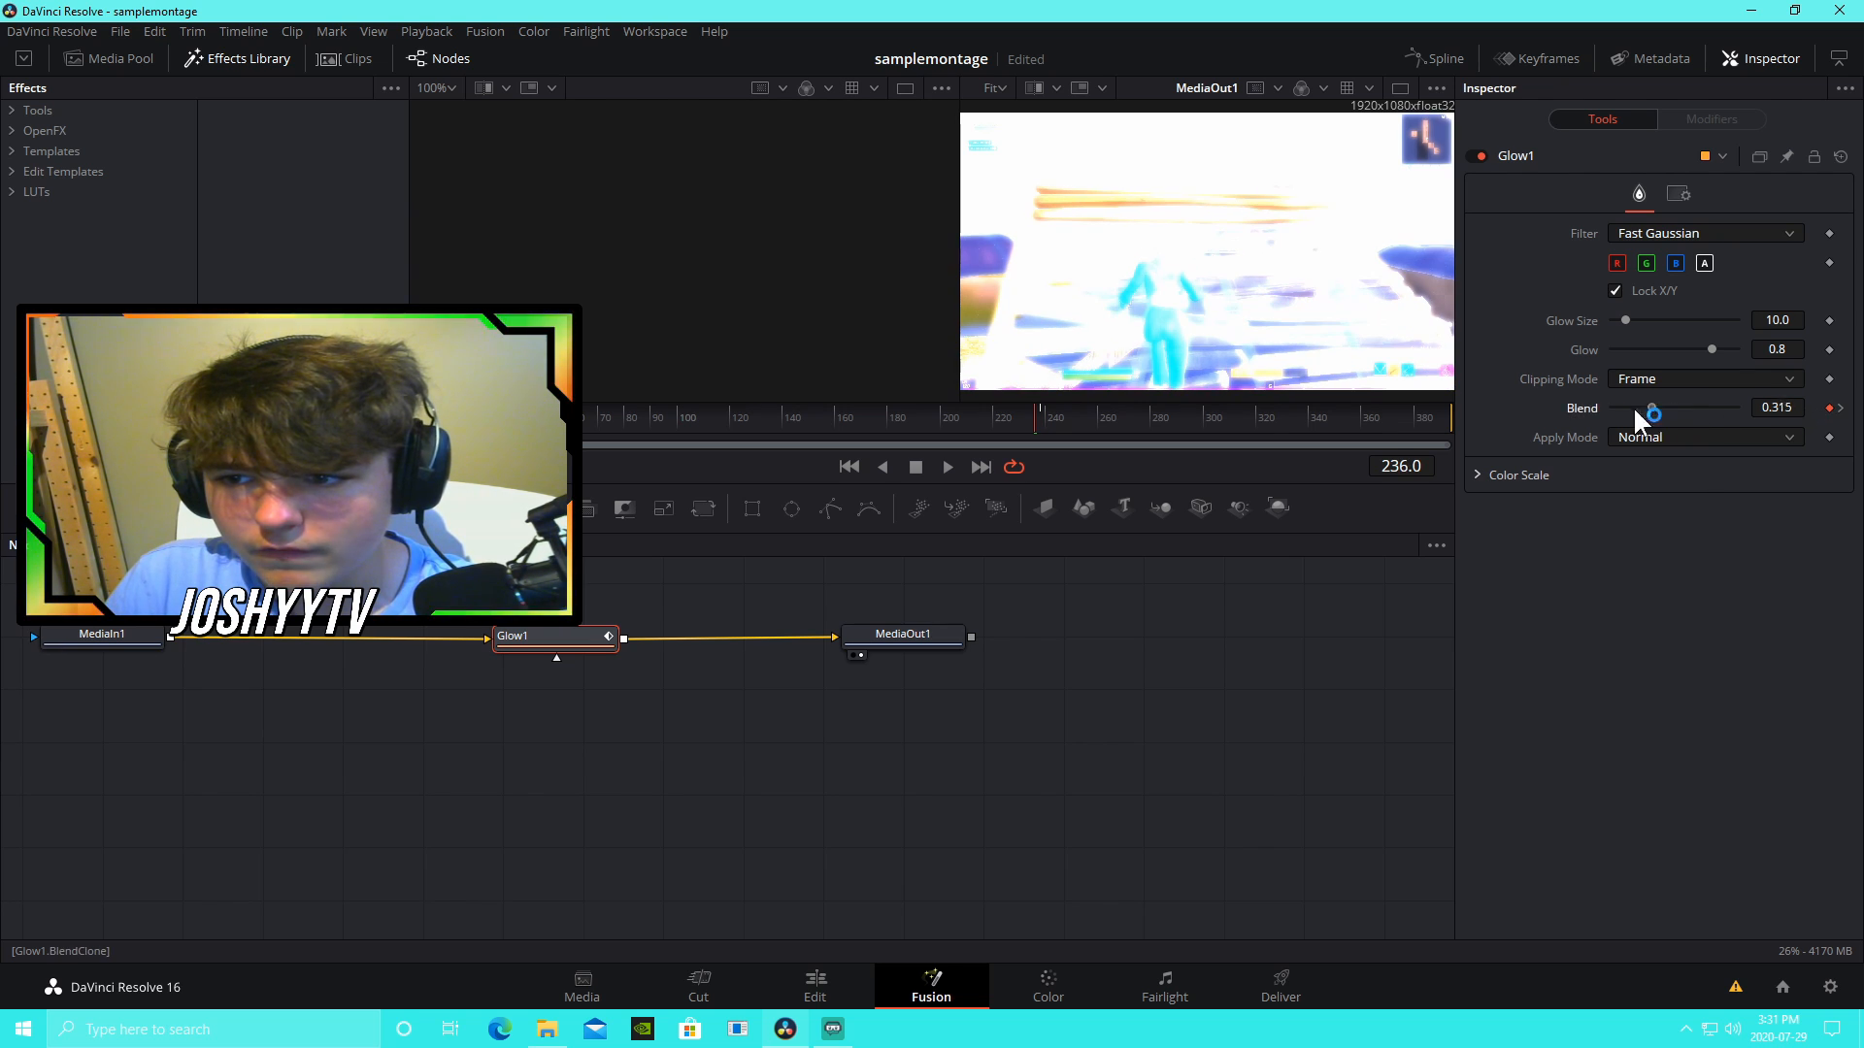
drag(1635, 413, 1612, 409)
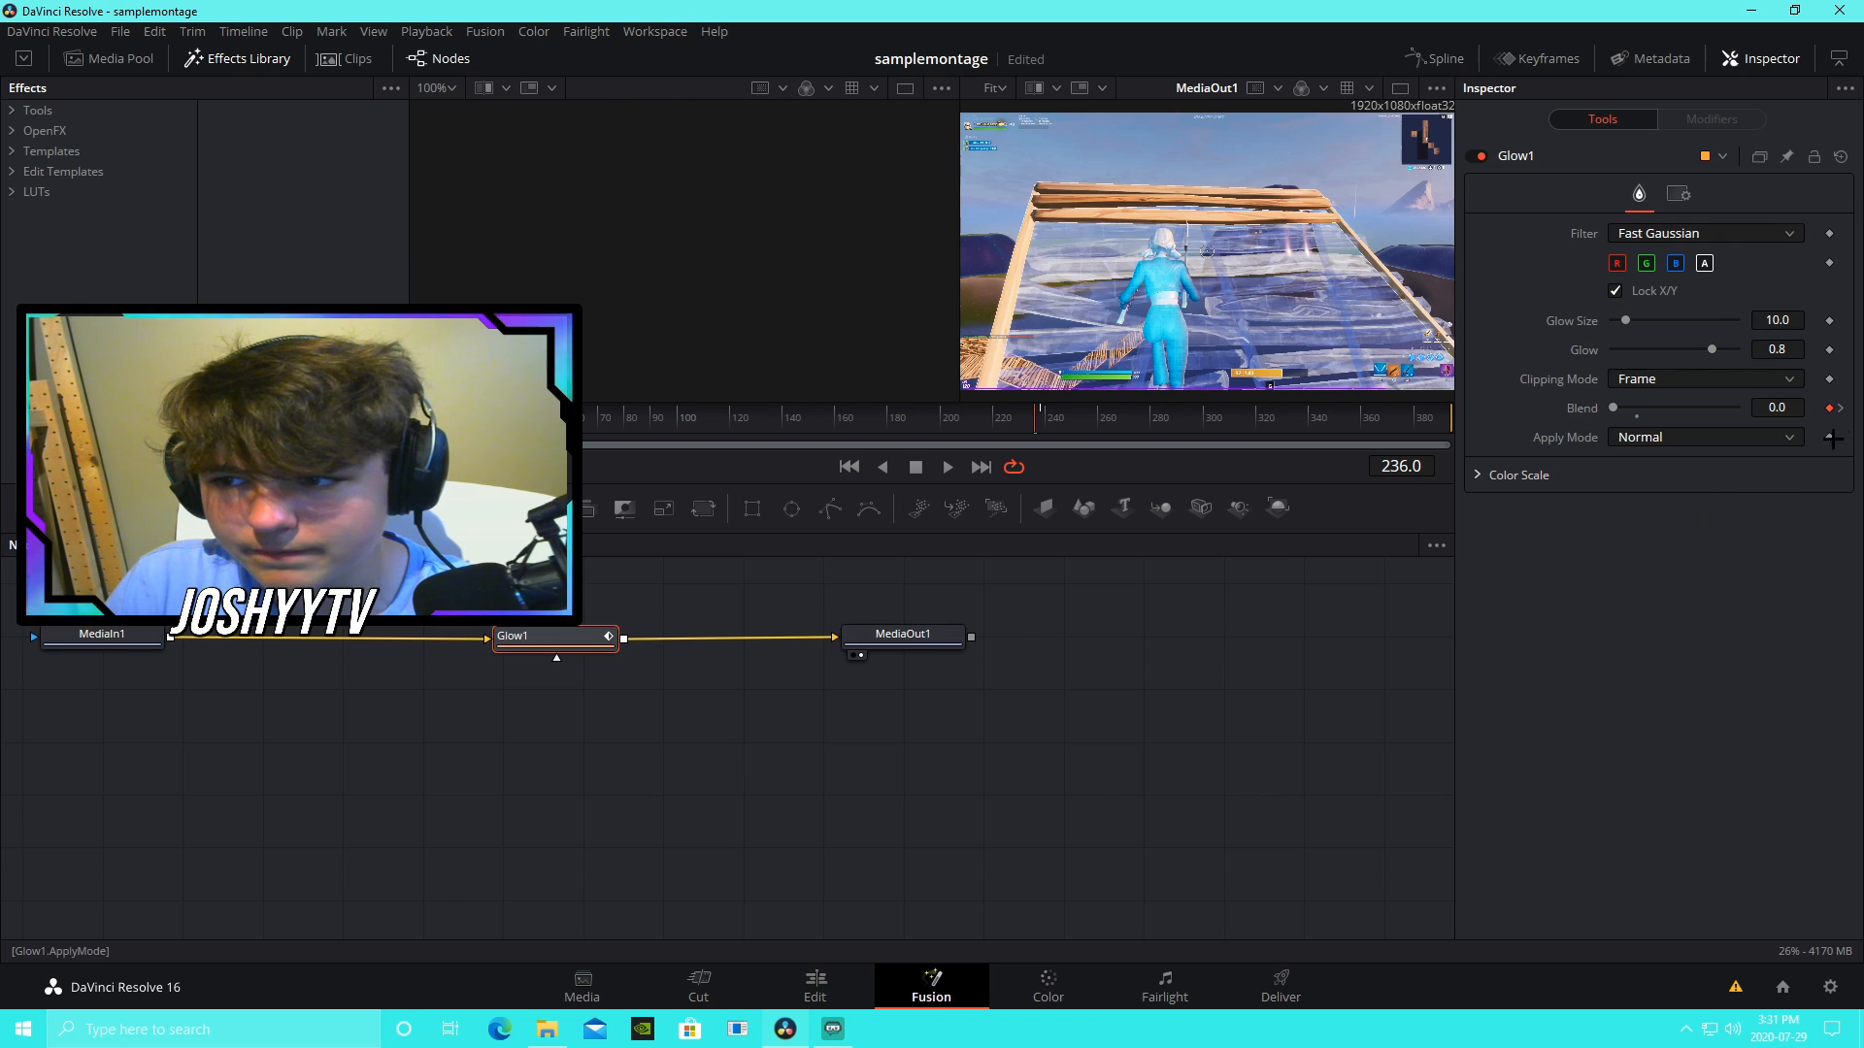
click(1840, 409)
click(1731, 568)
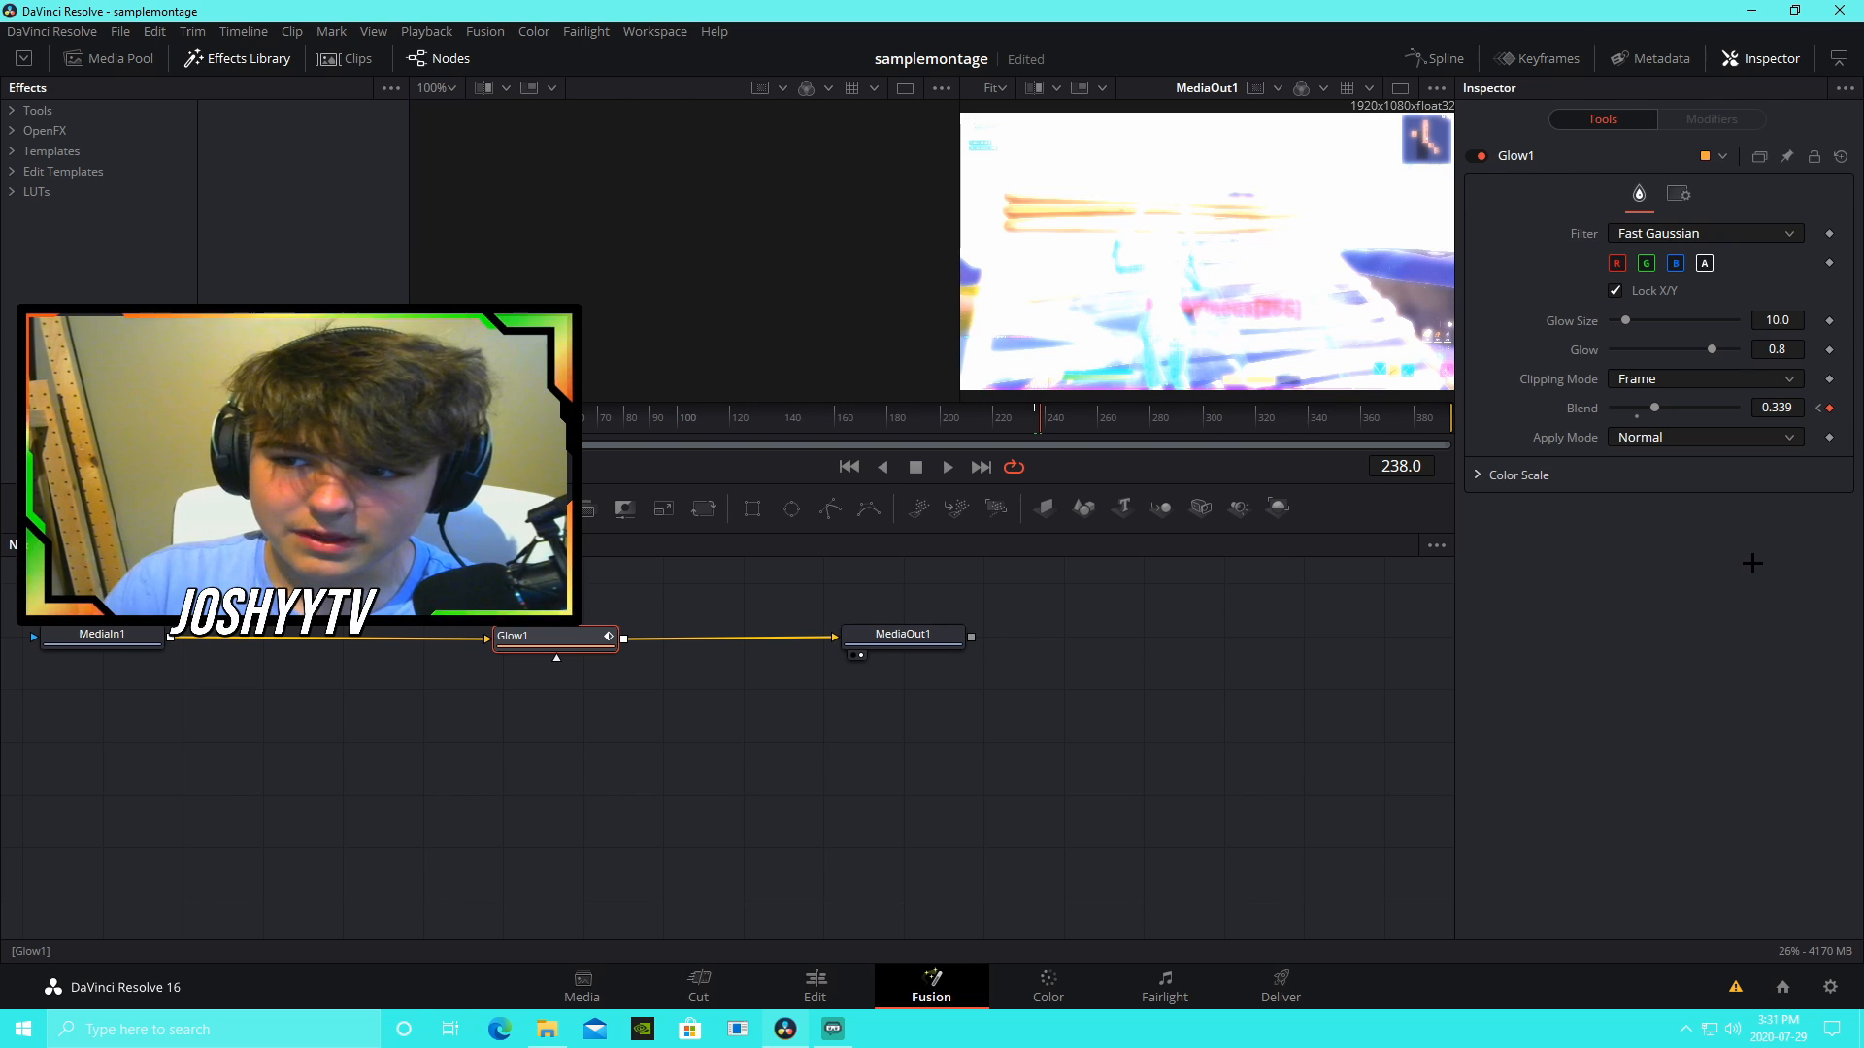
key(space)
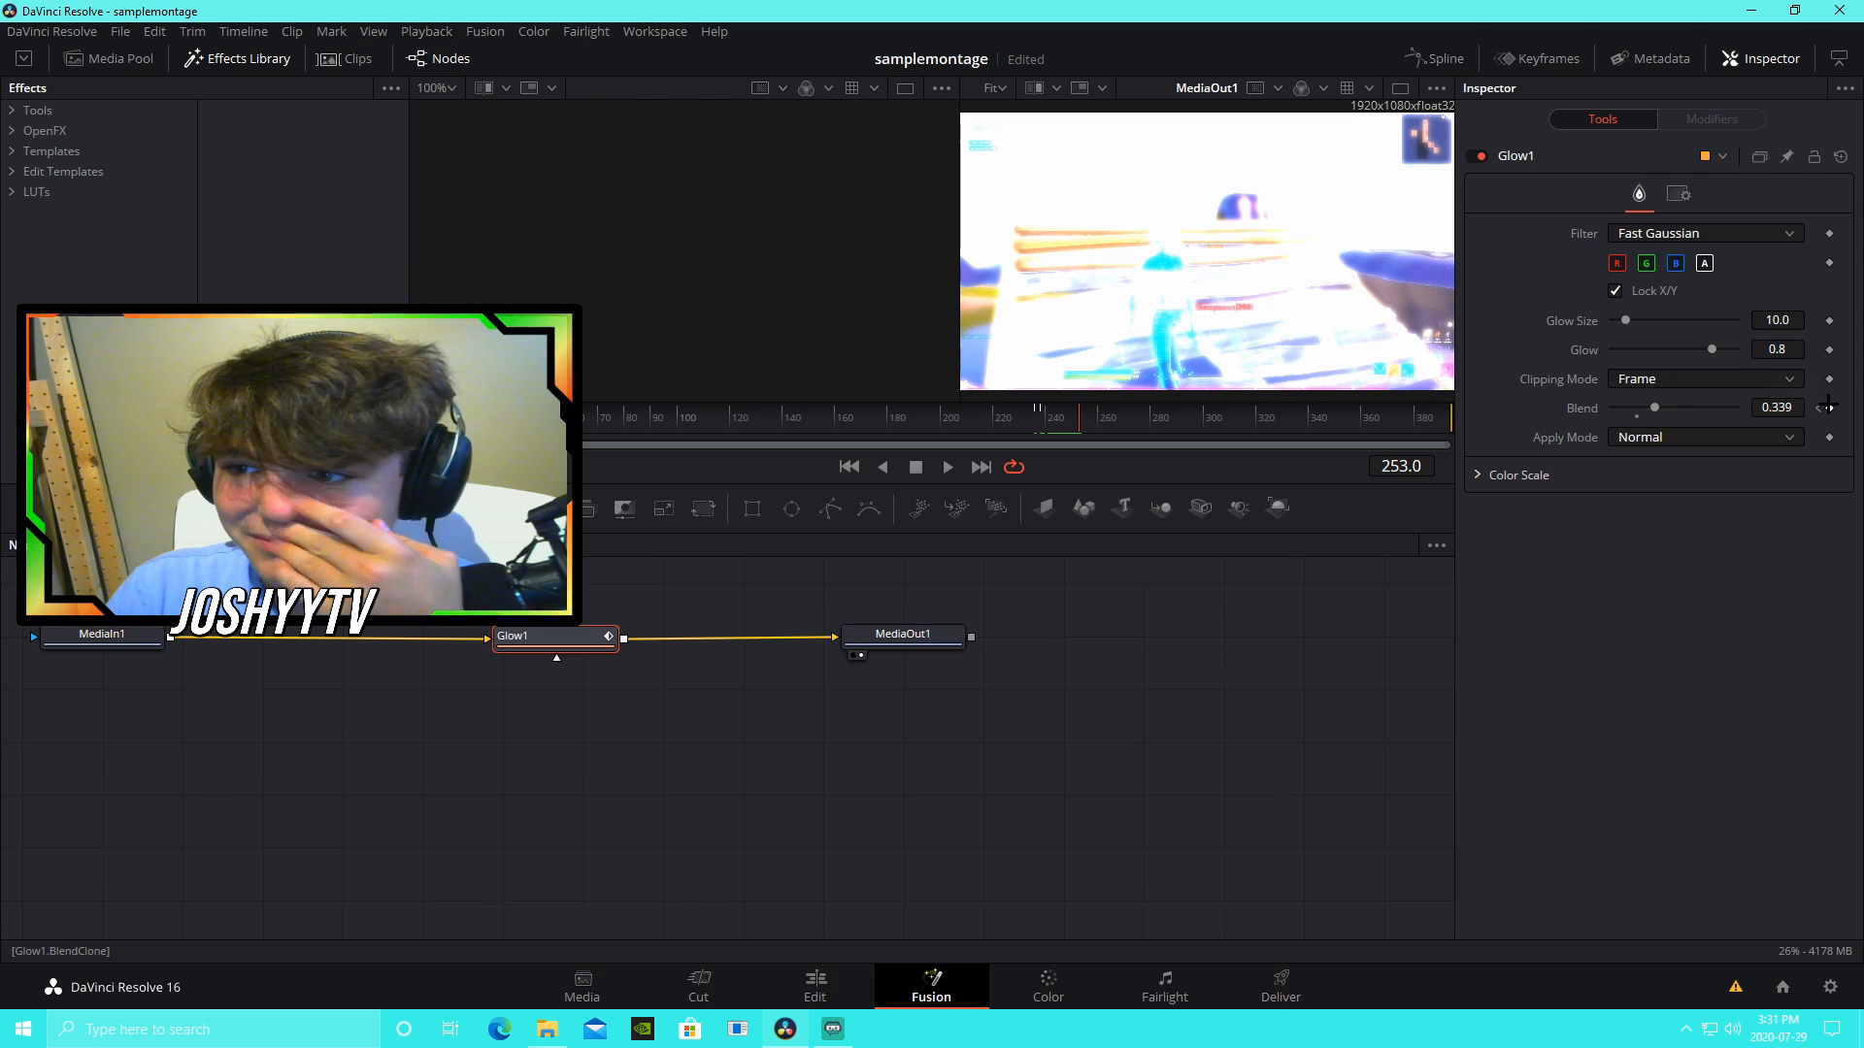
drag(1659, 422, 1601, 412)
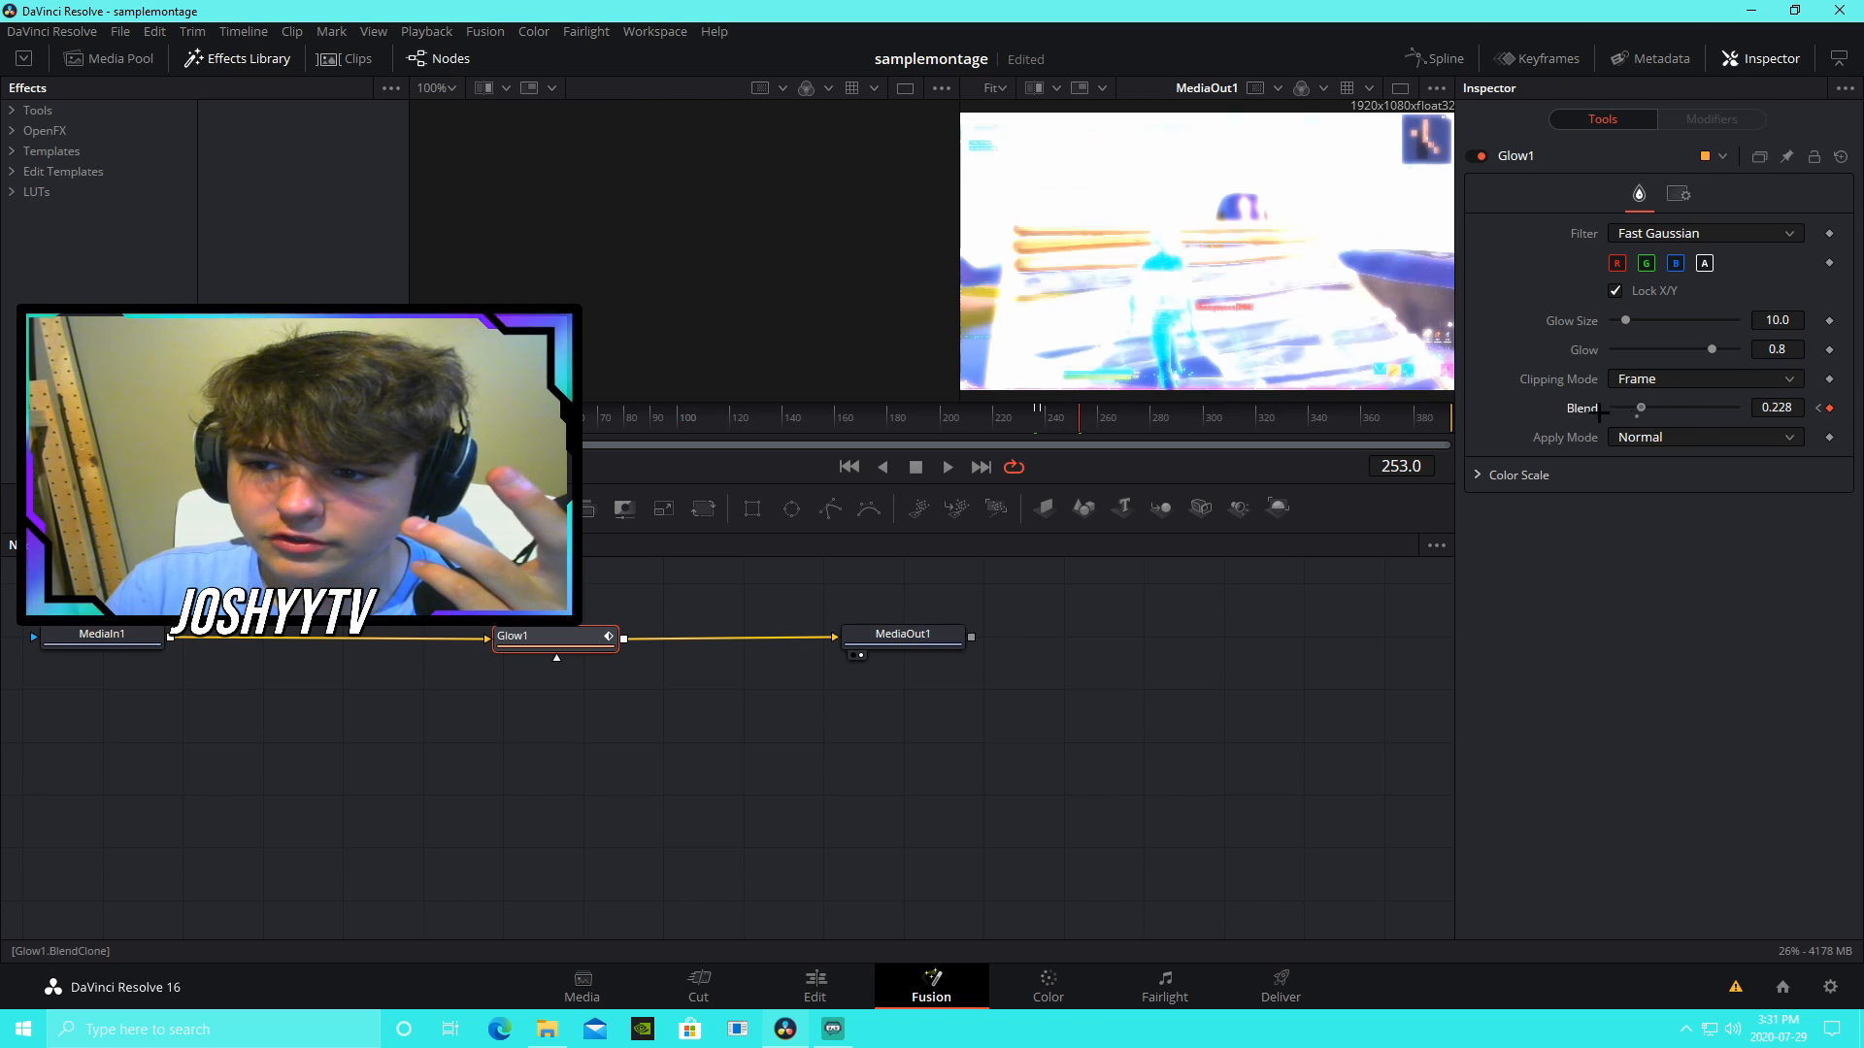
click(808, 972)
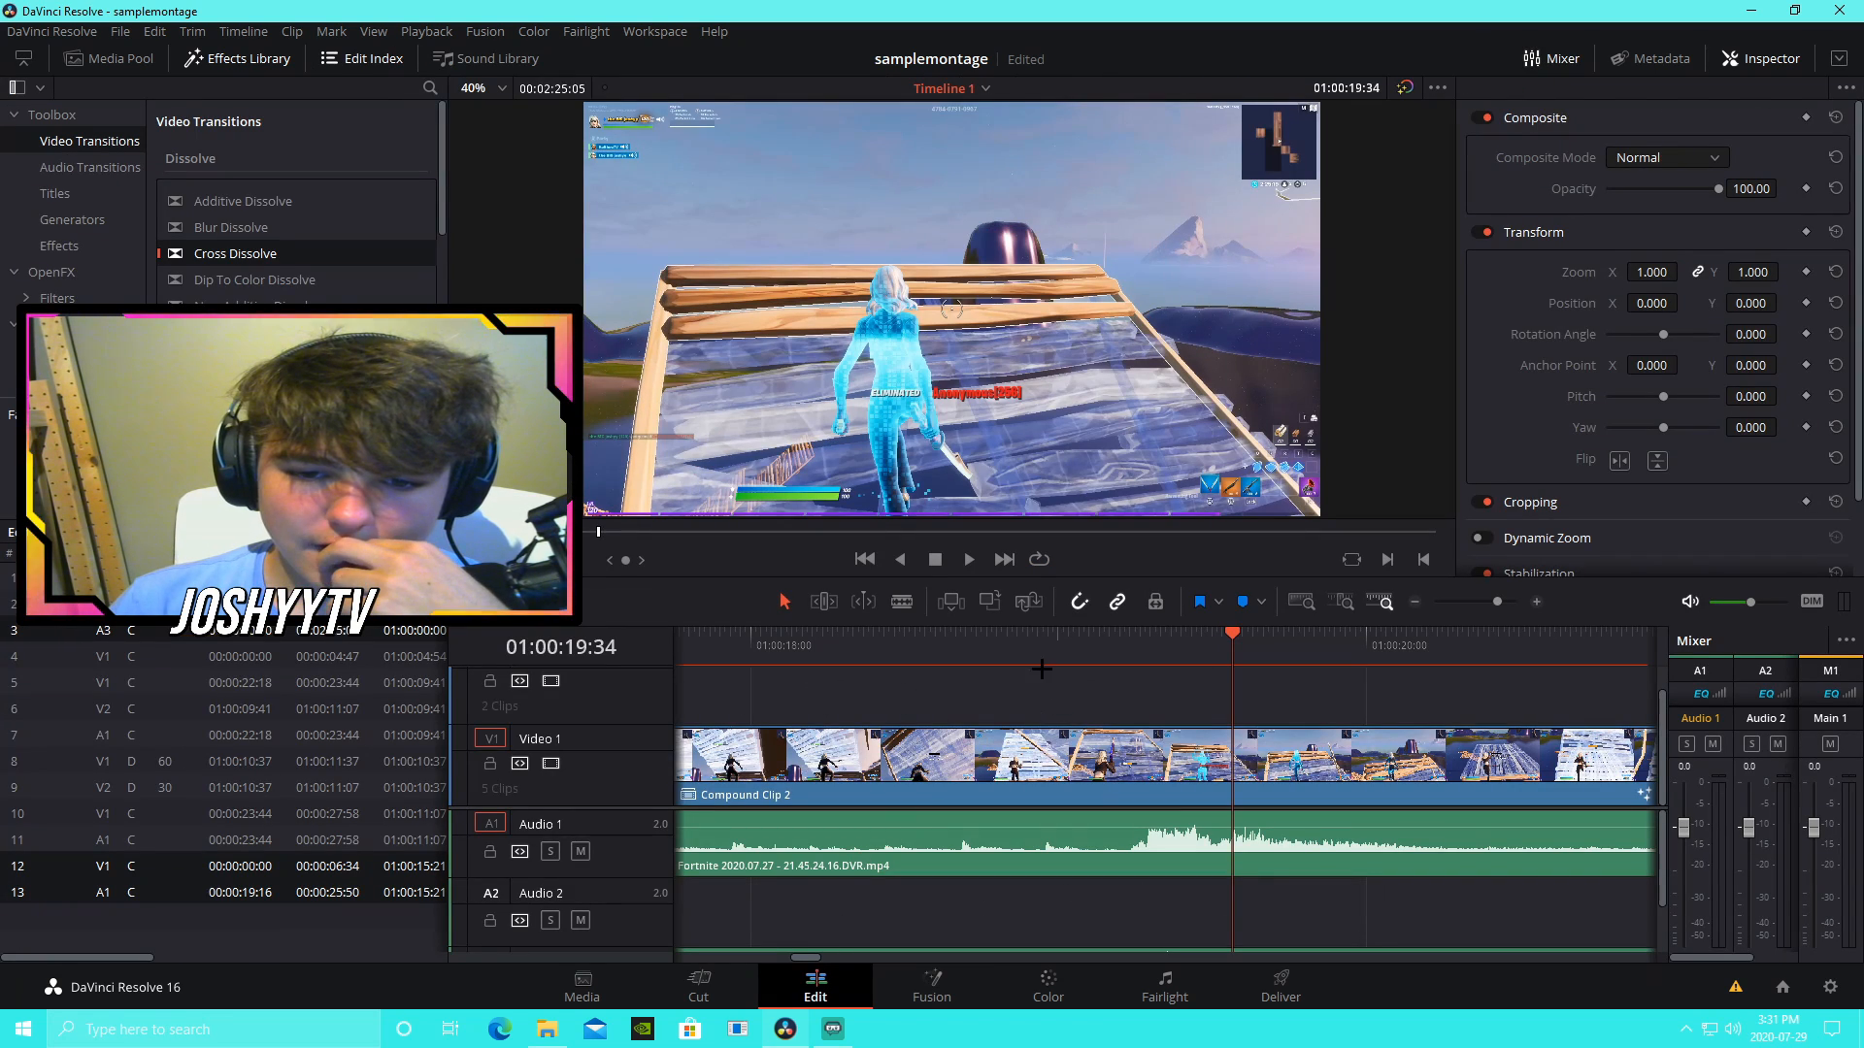
Step: Save the project and scrub through the glow flash section starting at 01:00:15:21
drag(1495, 600, 1481, 601)
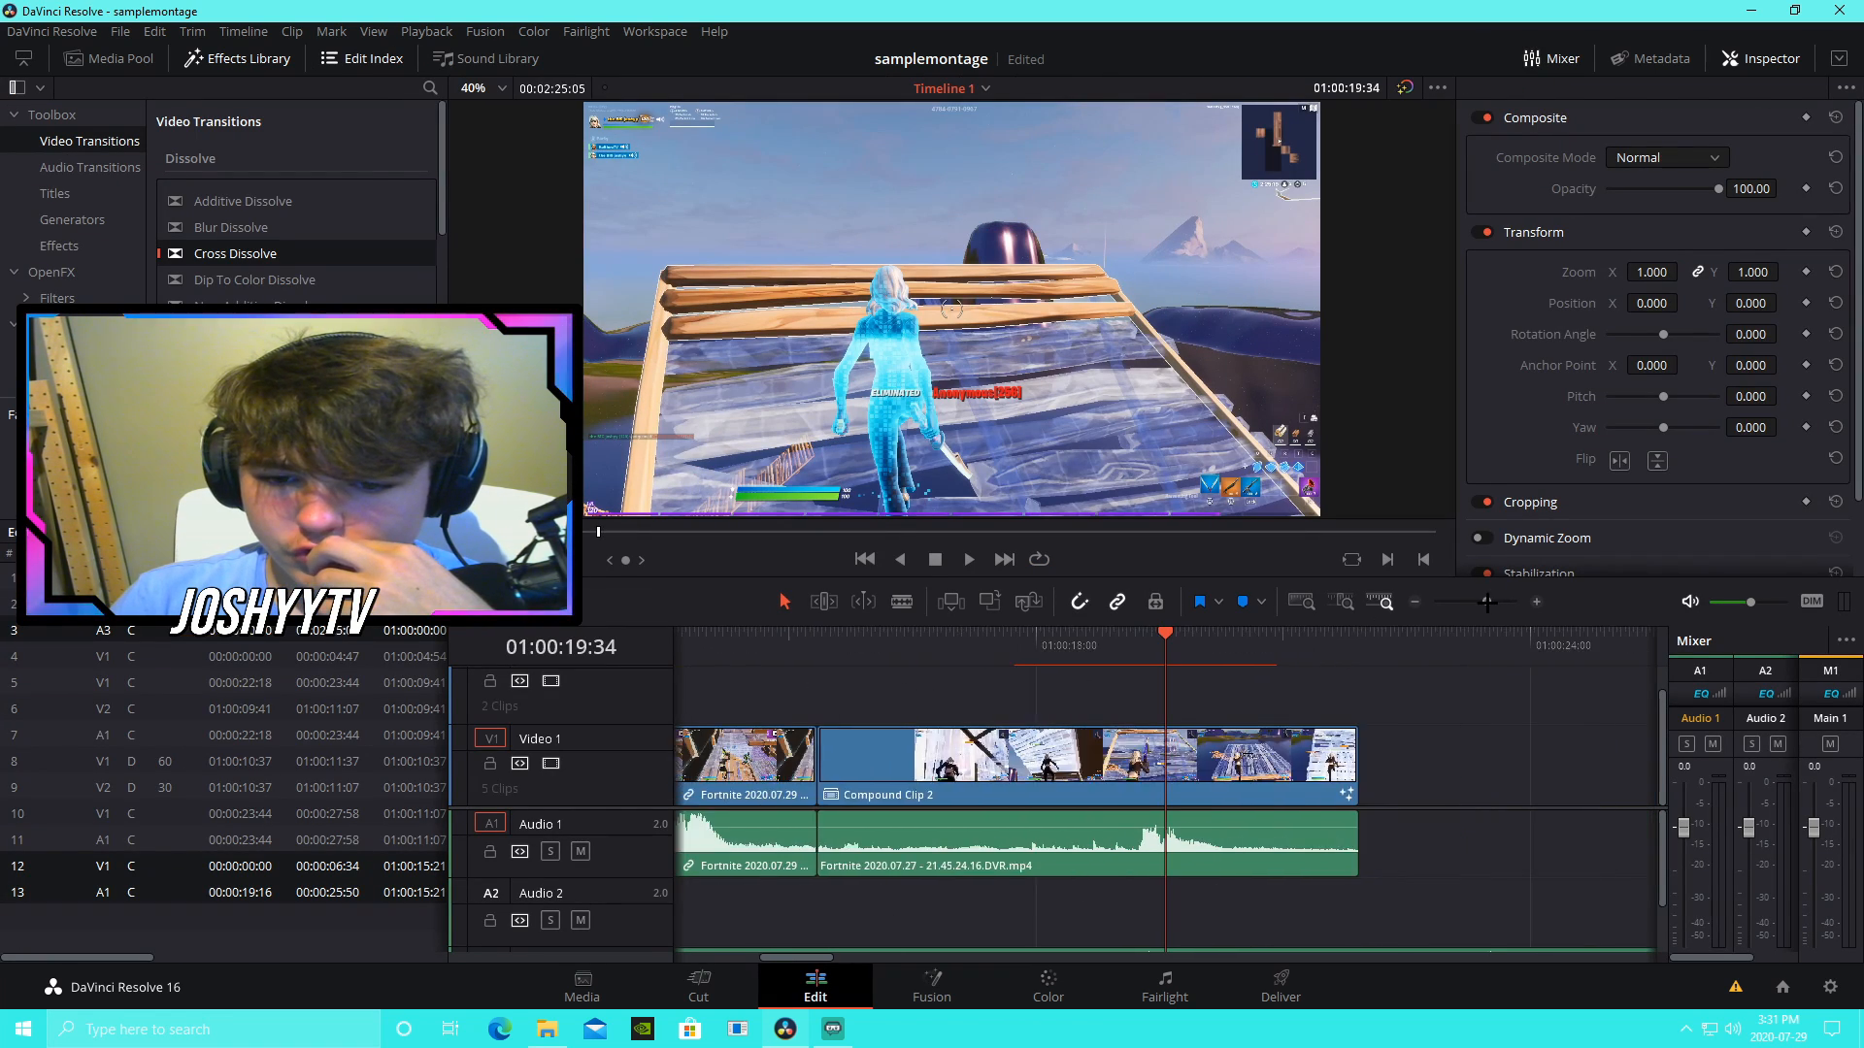
key(ctrl+s)
click(1005, 638)
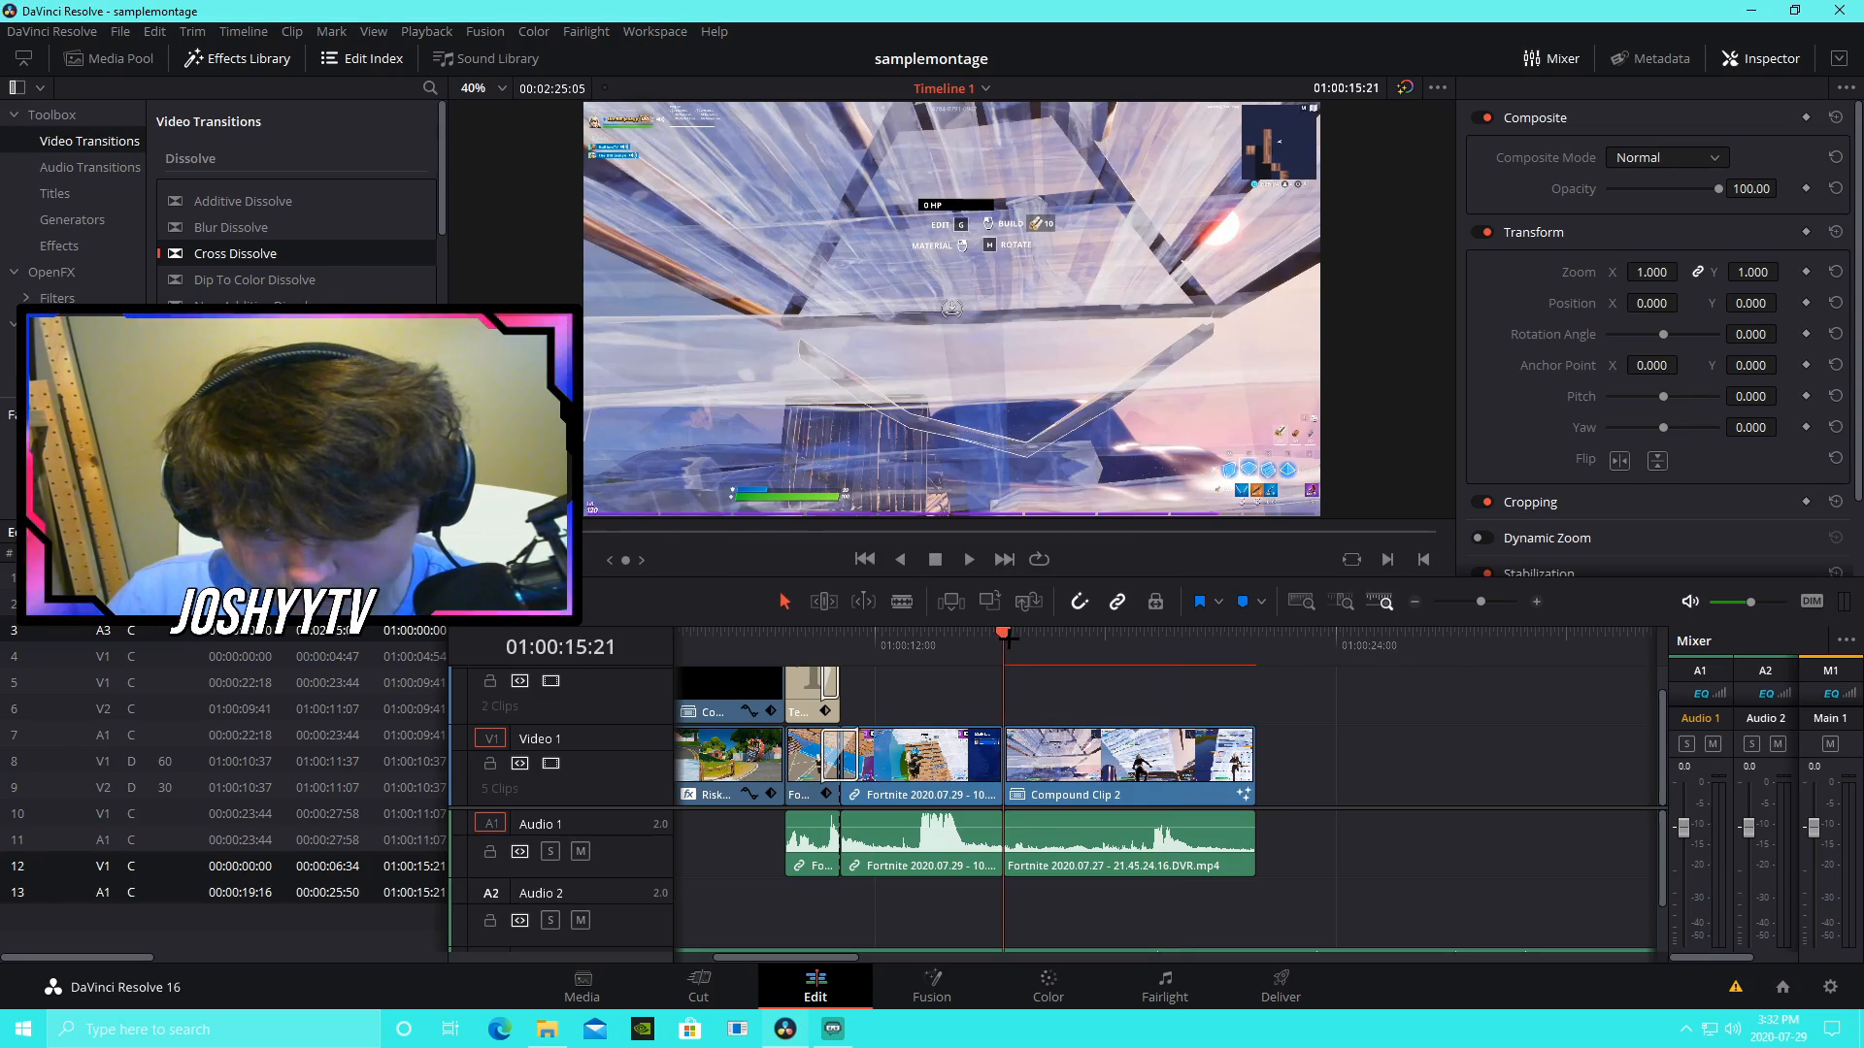
drag(1018, 637, 1003, 719)
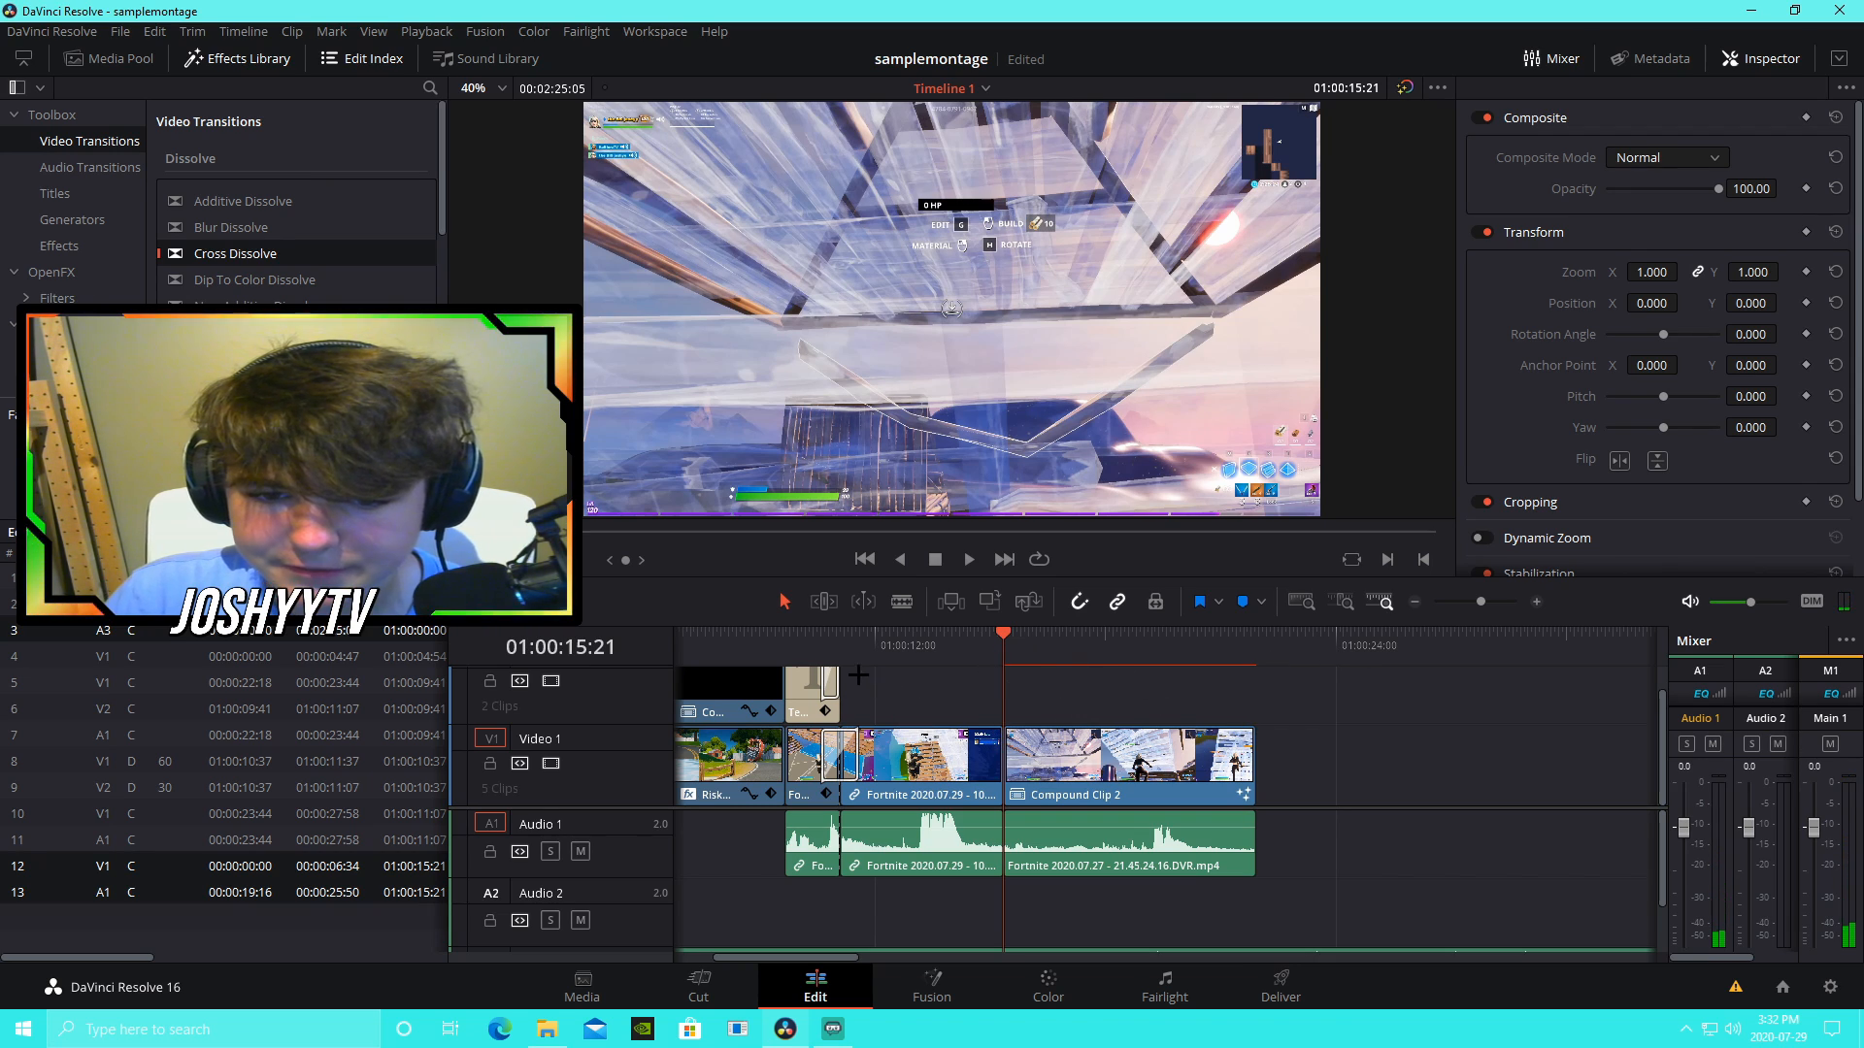
mouse_move(1010, 642)
mouse_down()
mouse_move(1246, 726)
mouse_move(994, 647)
mouse_up()
Step: Play back and replay the flash section from 01:00:15:21 and 01:00:16:15
key(space)
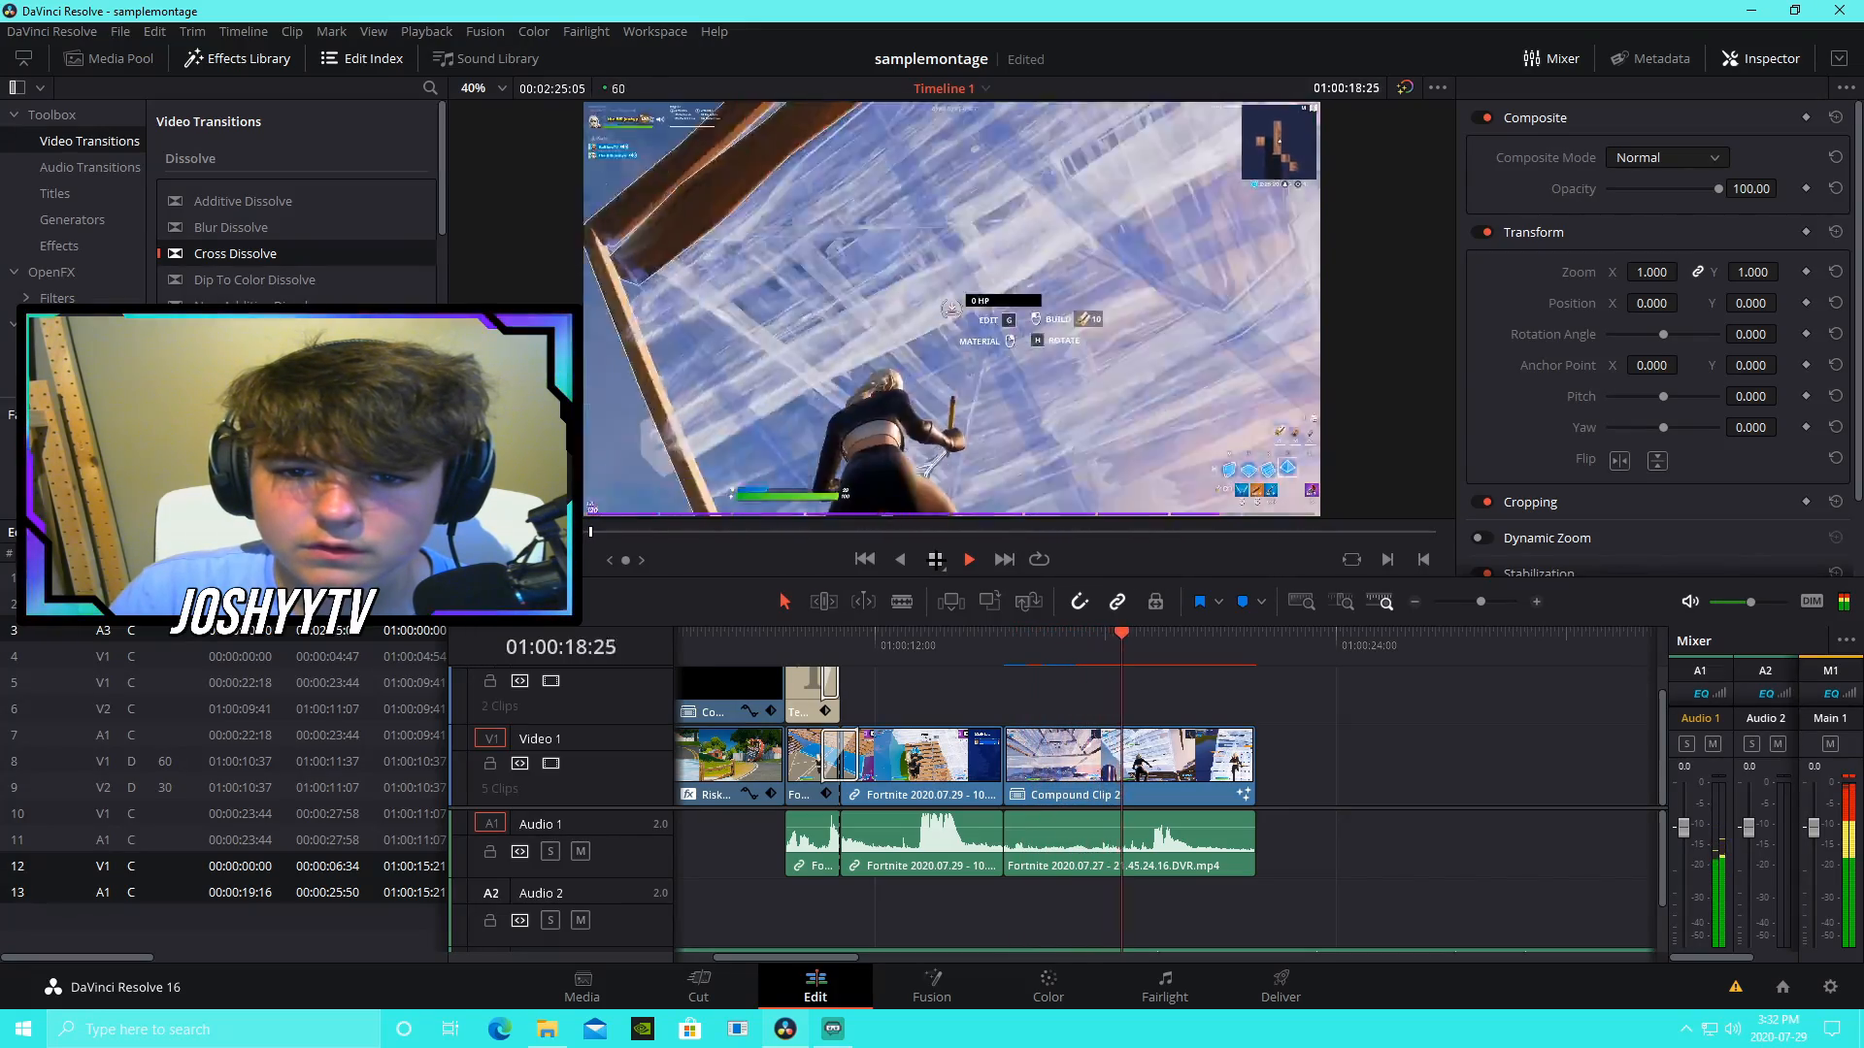
key(space)
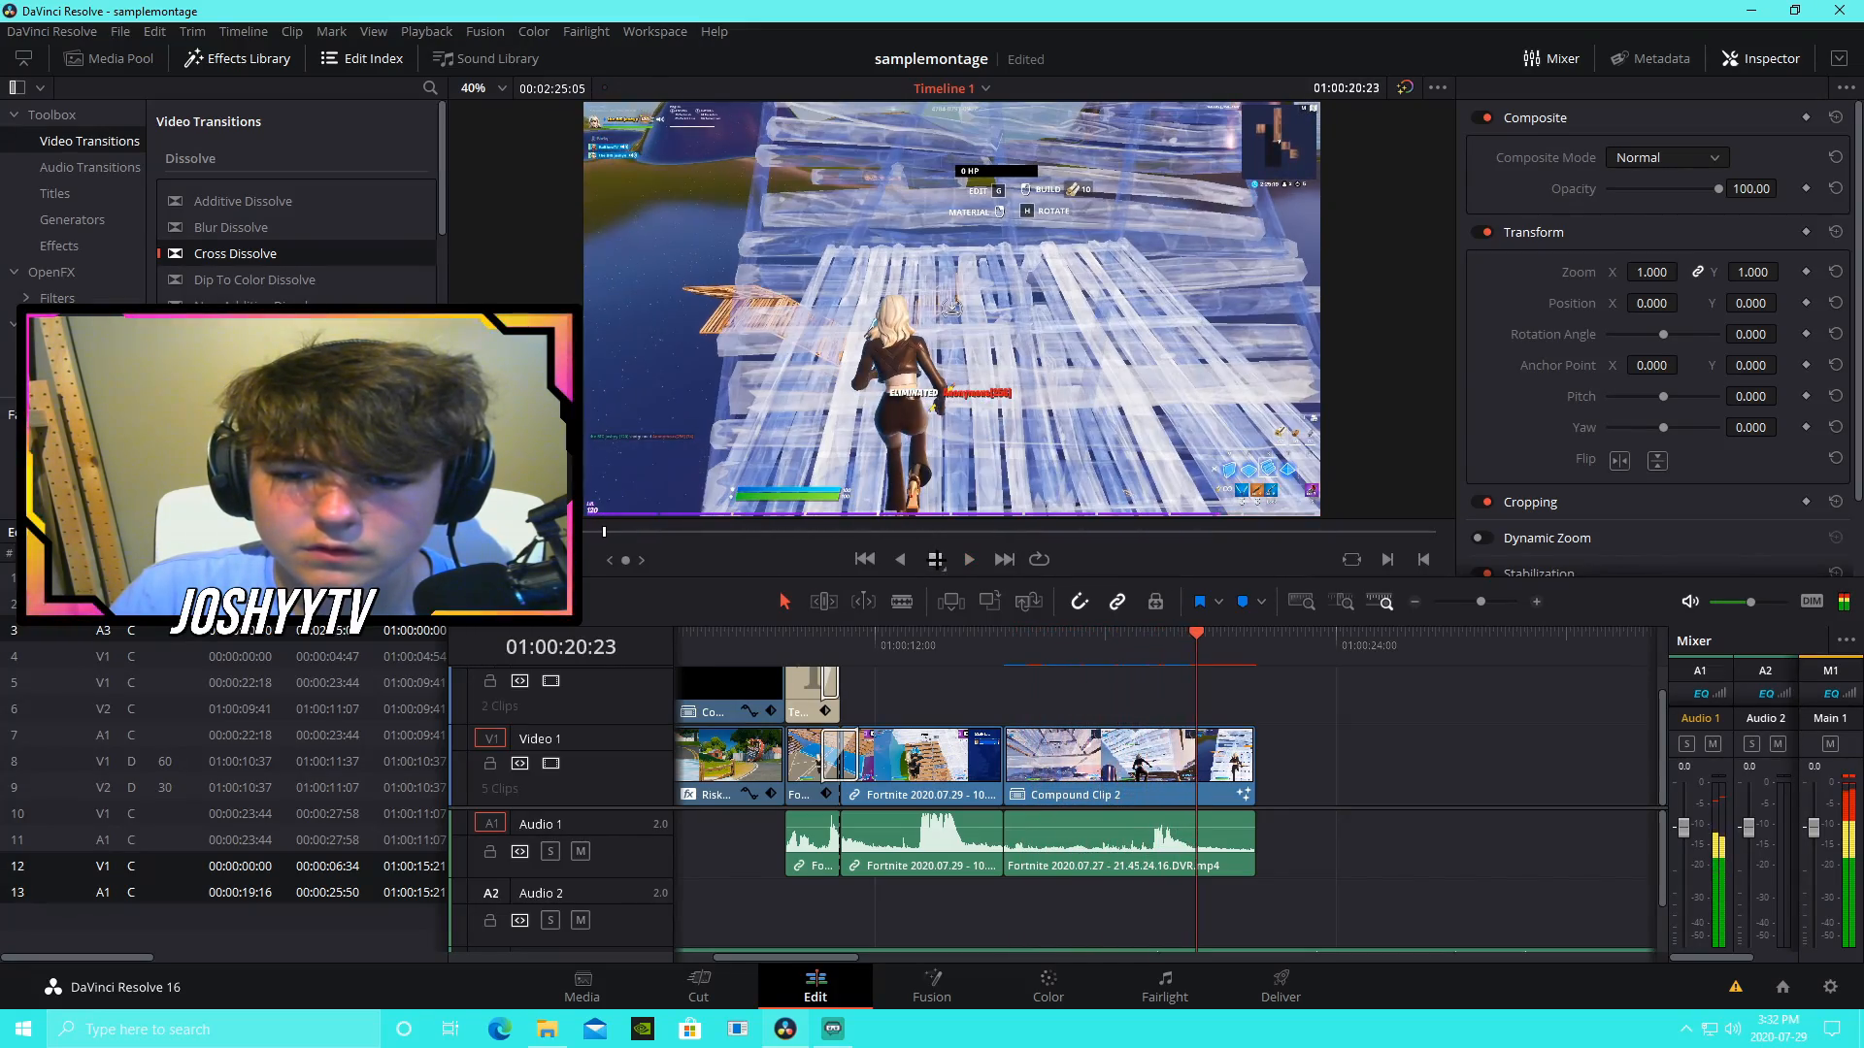
click(1001, 633)
click(969, 560)
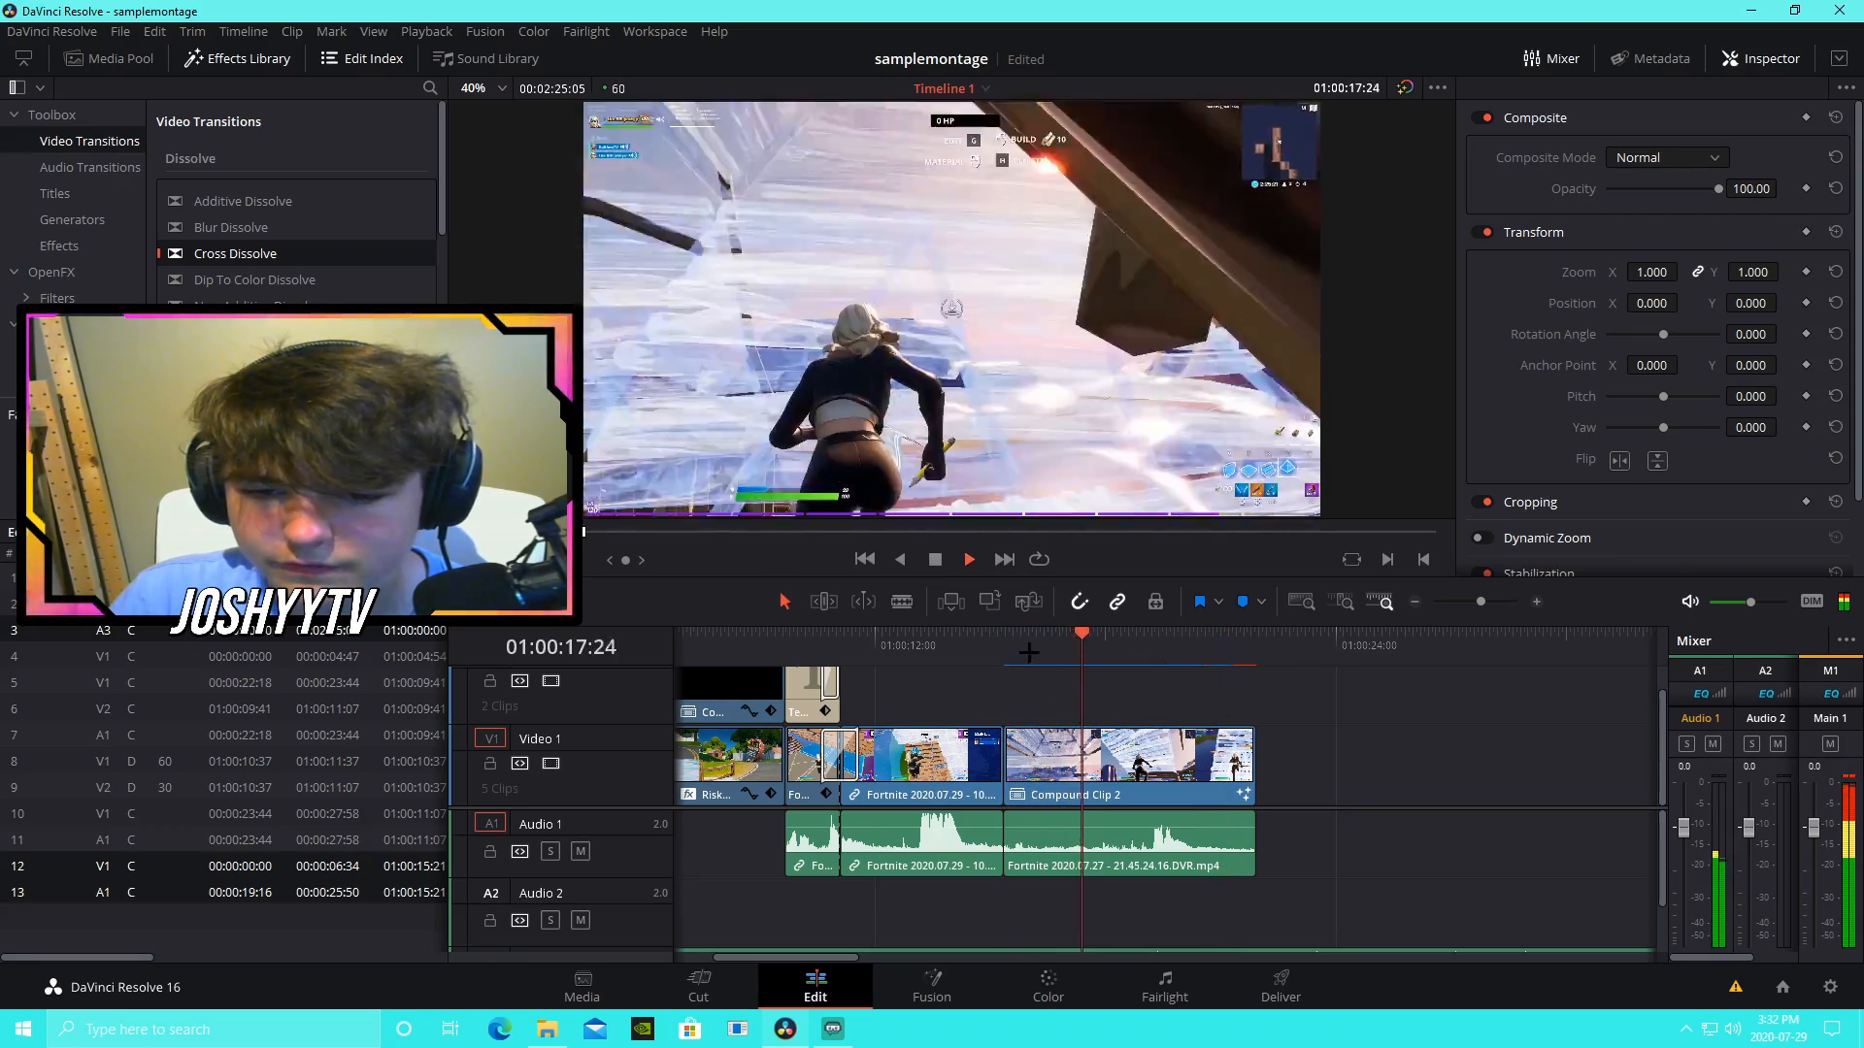
click(1038, 639)
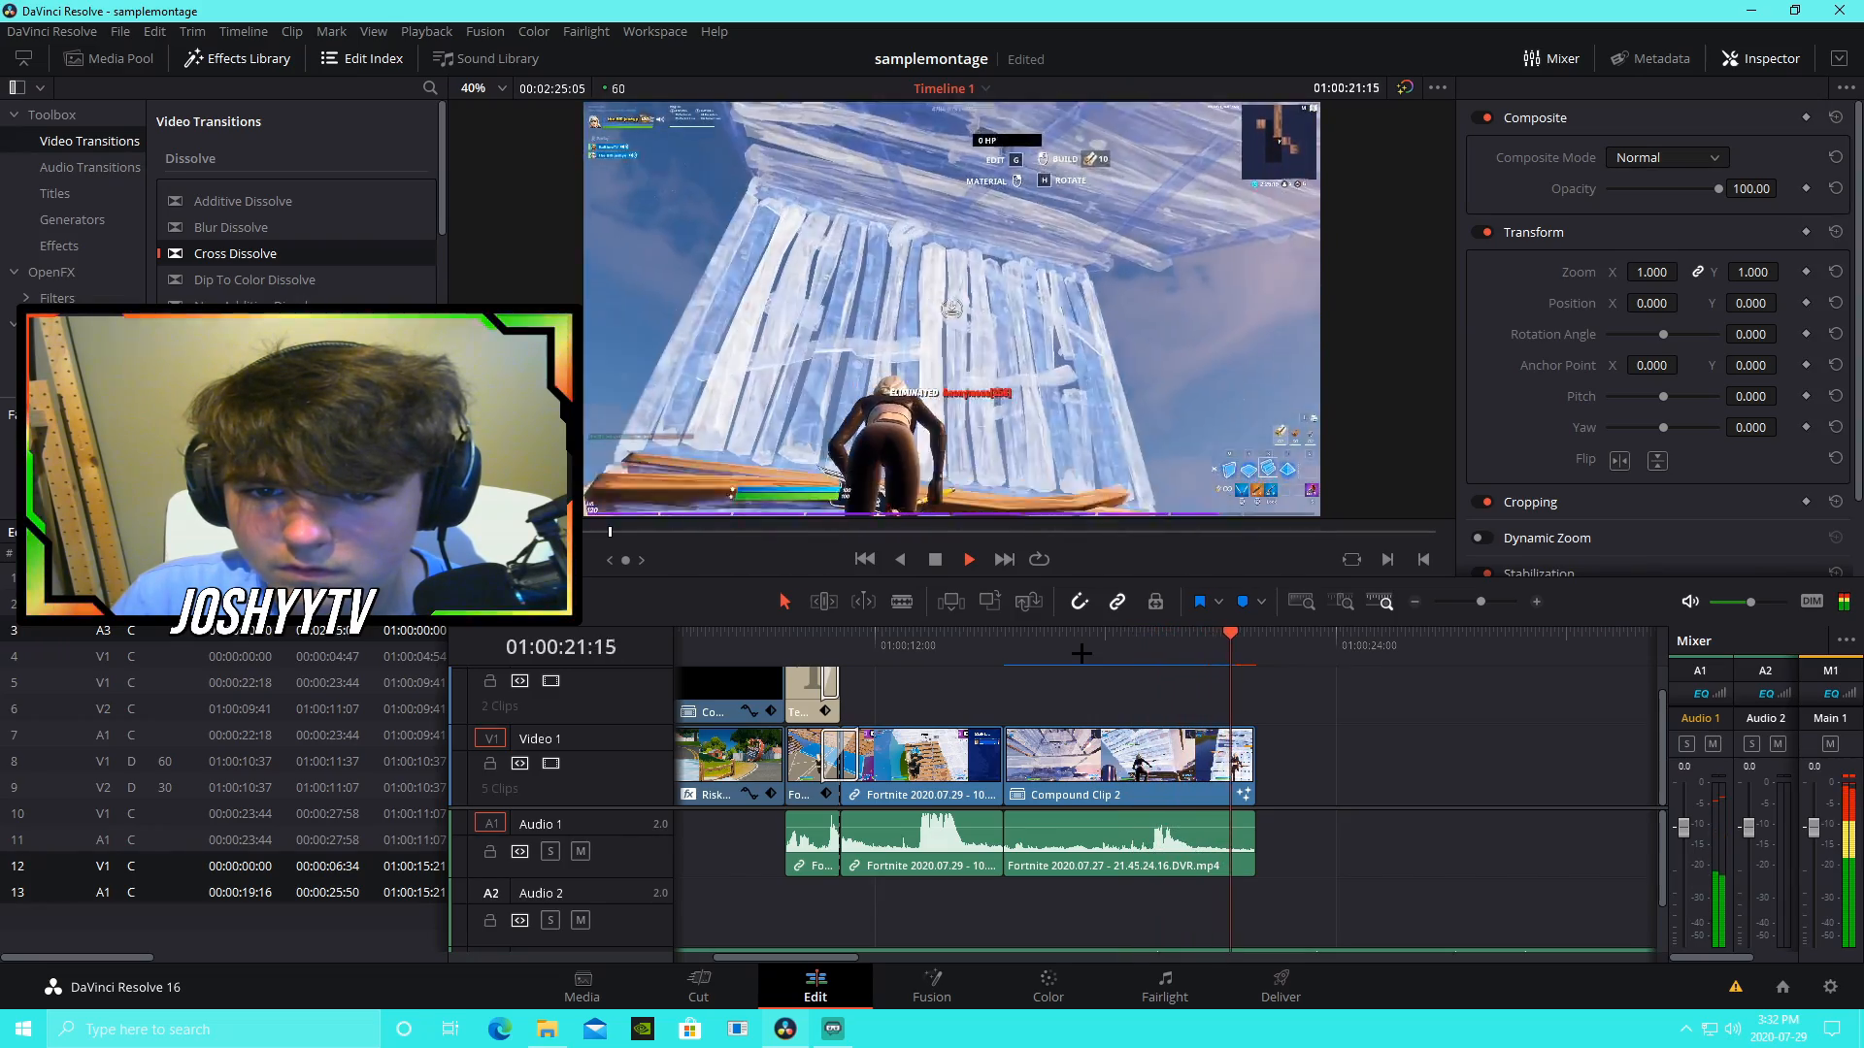
click(1183, 644)
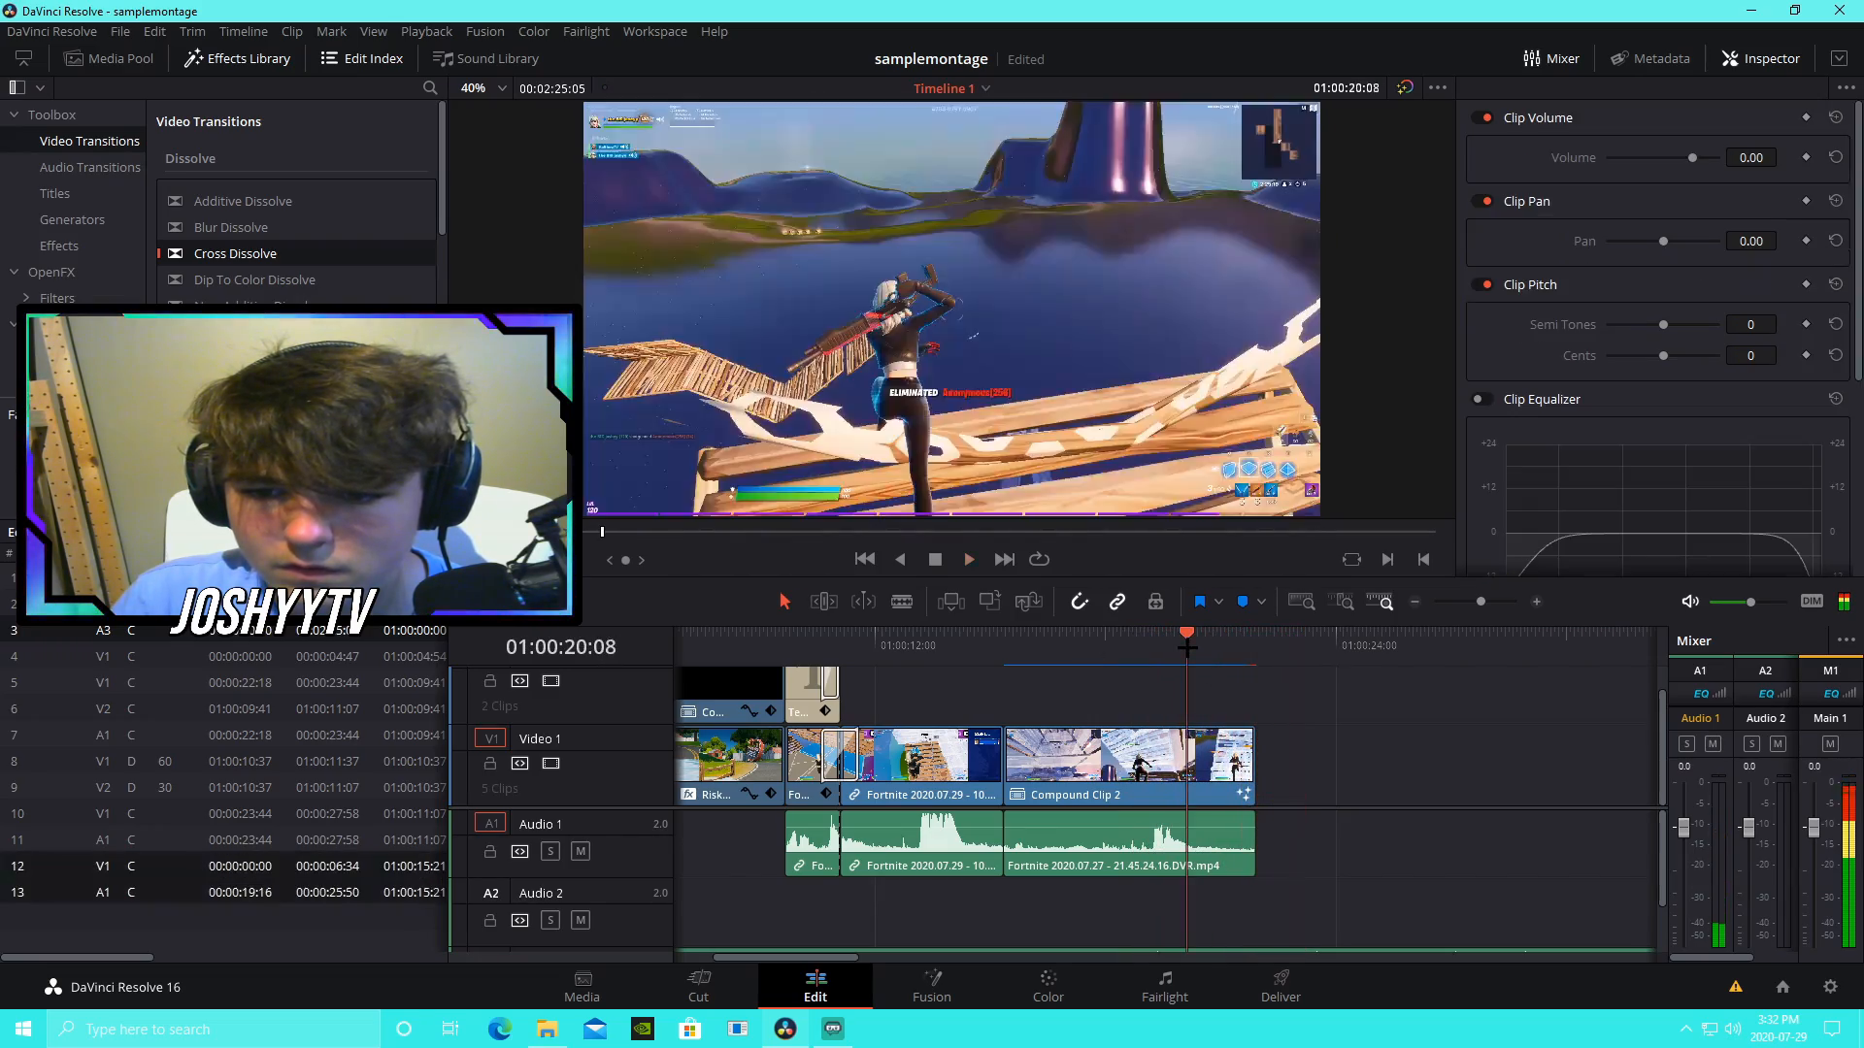
Step: Play the montage from about 01:00:12:30 through past the last gameplay clip
click(901, 645)
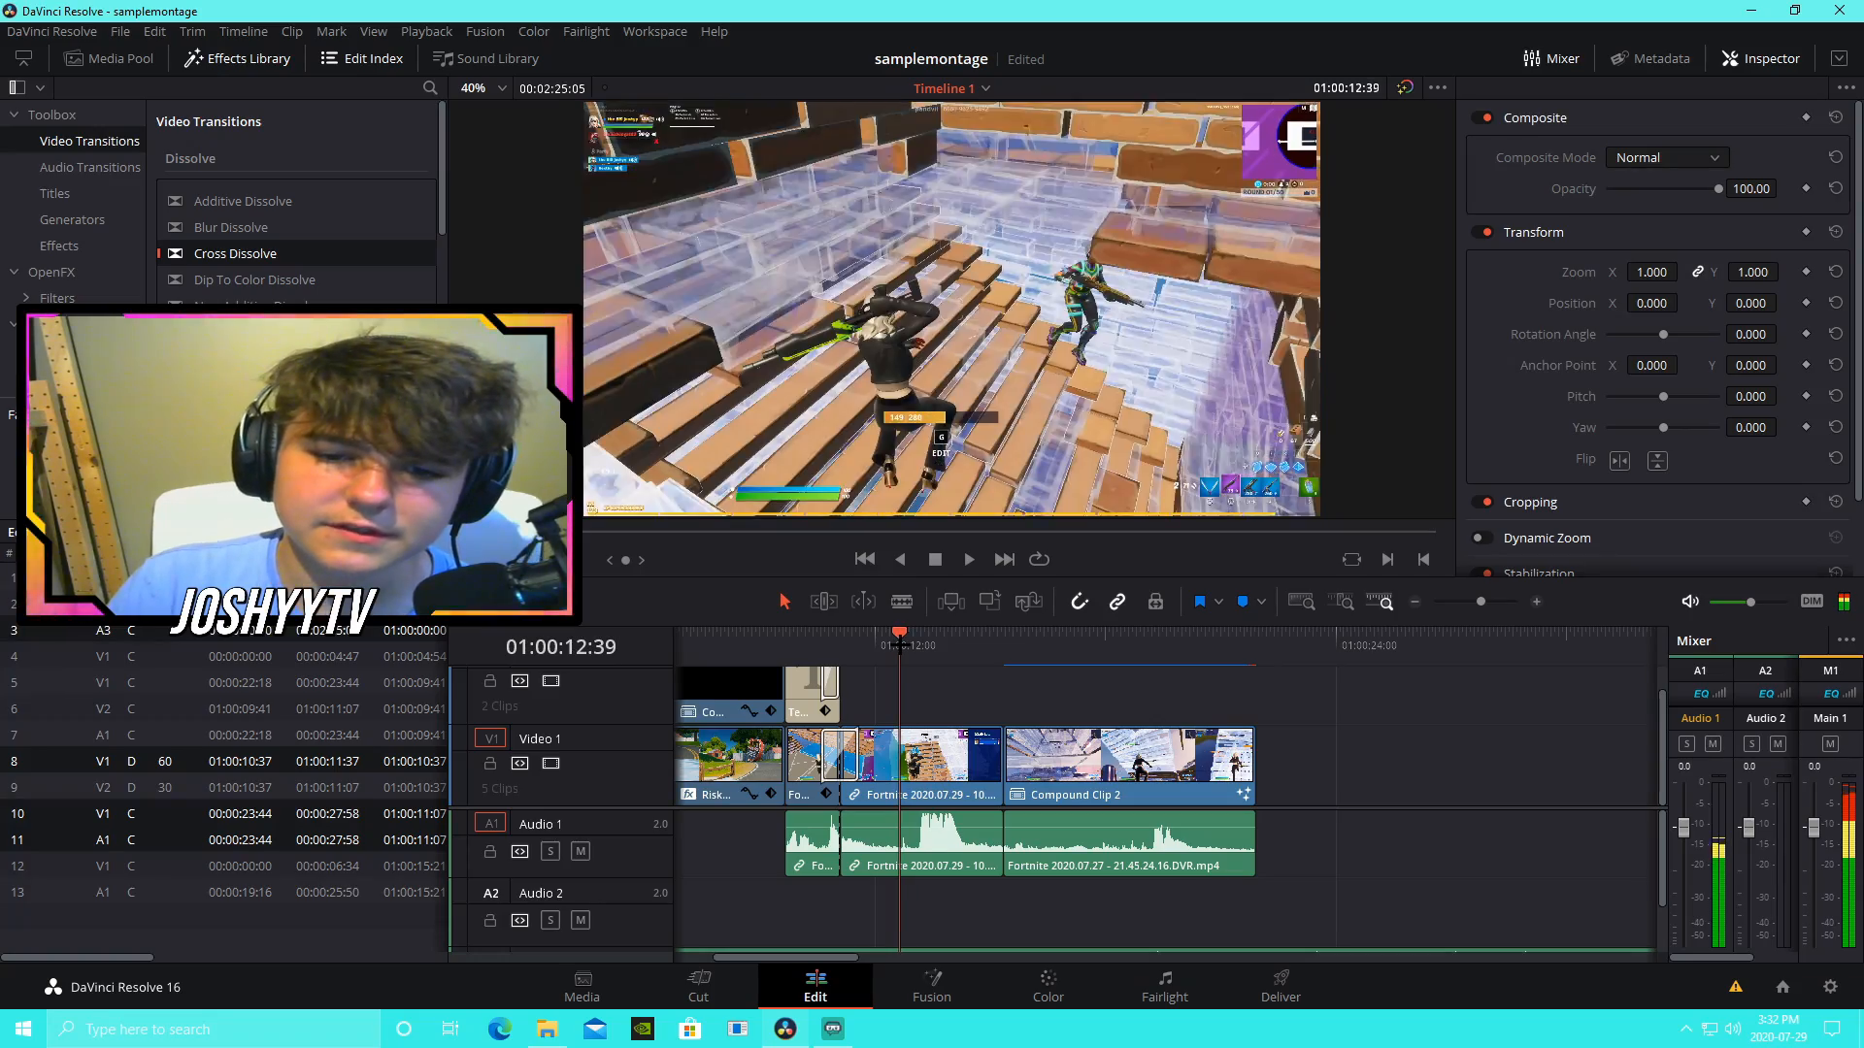
drag(901, 645, 893, 643)
key(space)
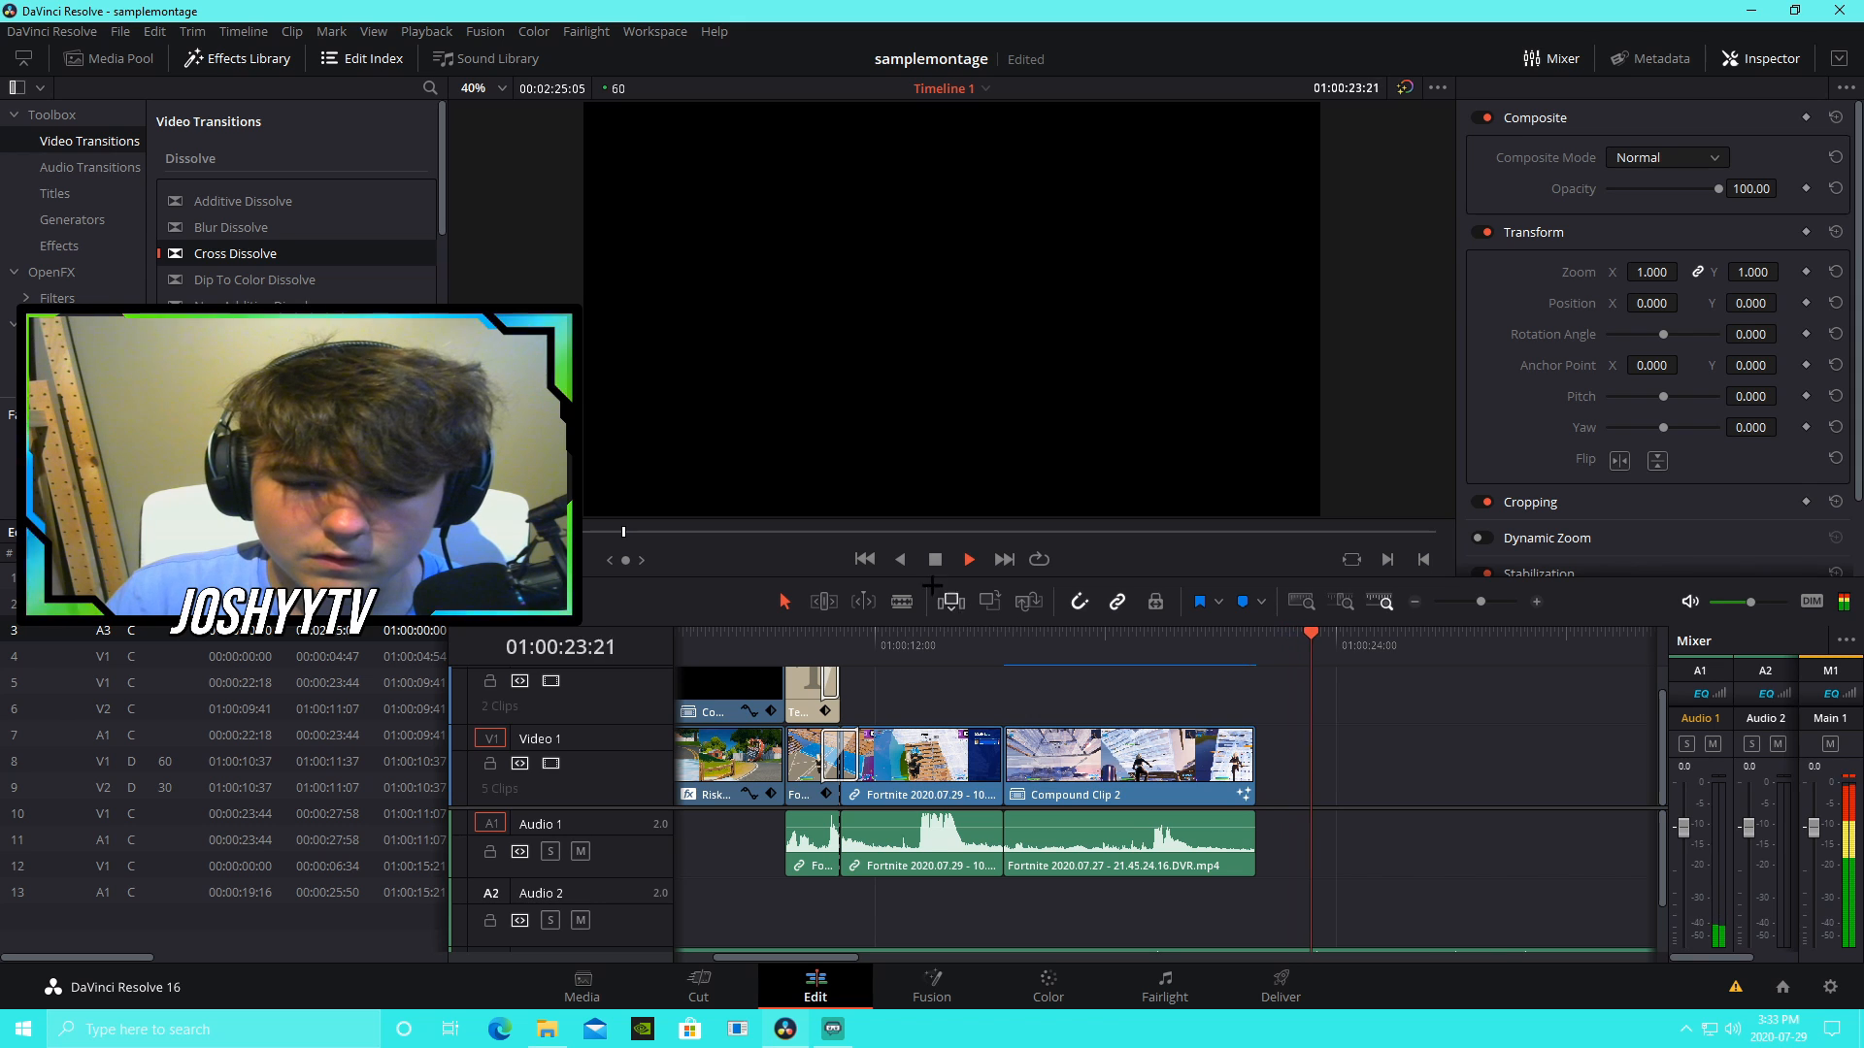
click(934, 560)
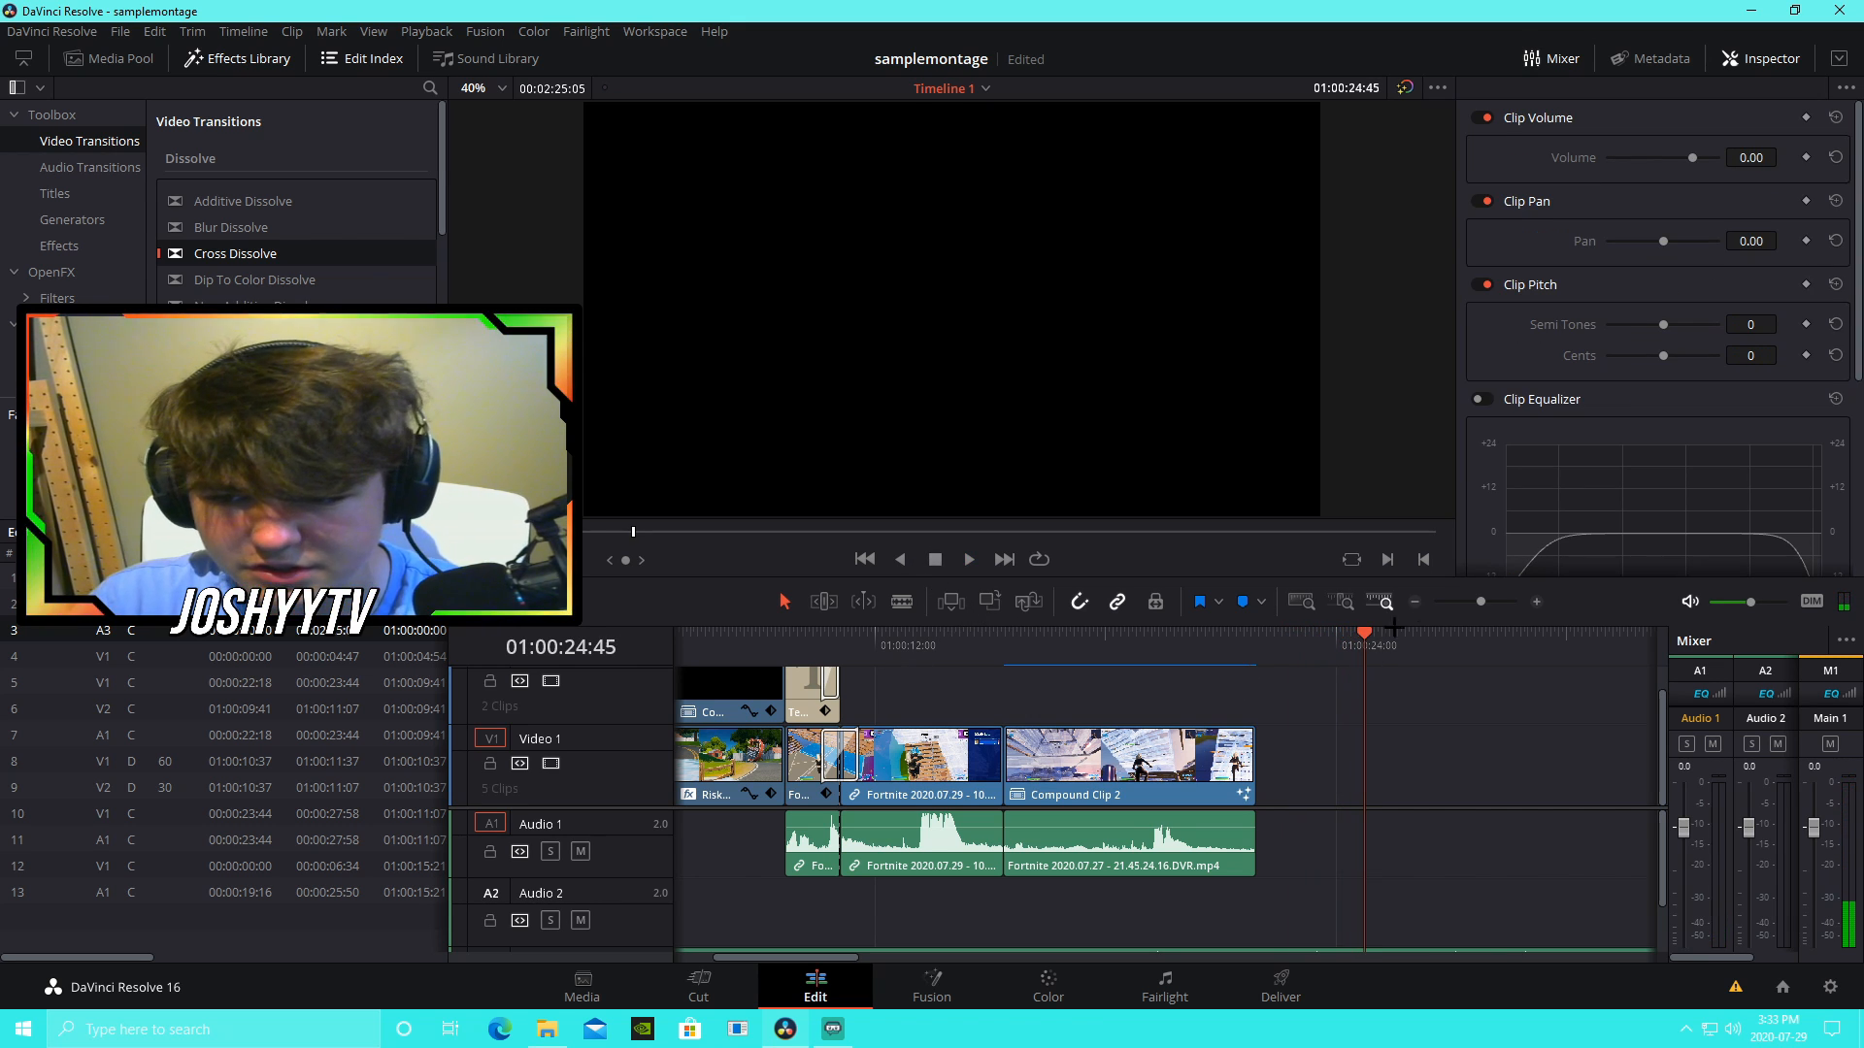
scroll(1393, 629, down, 3)
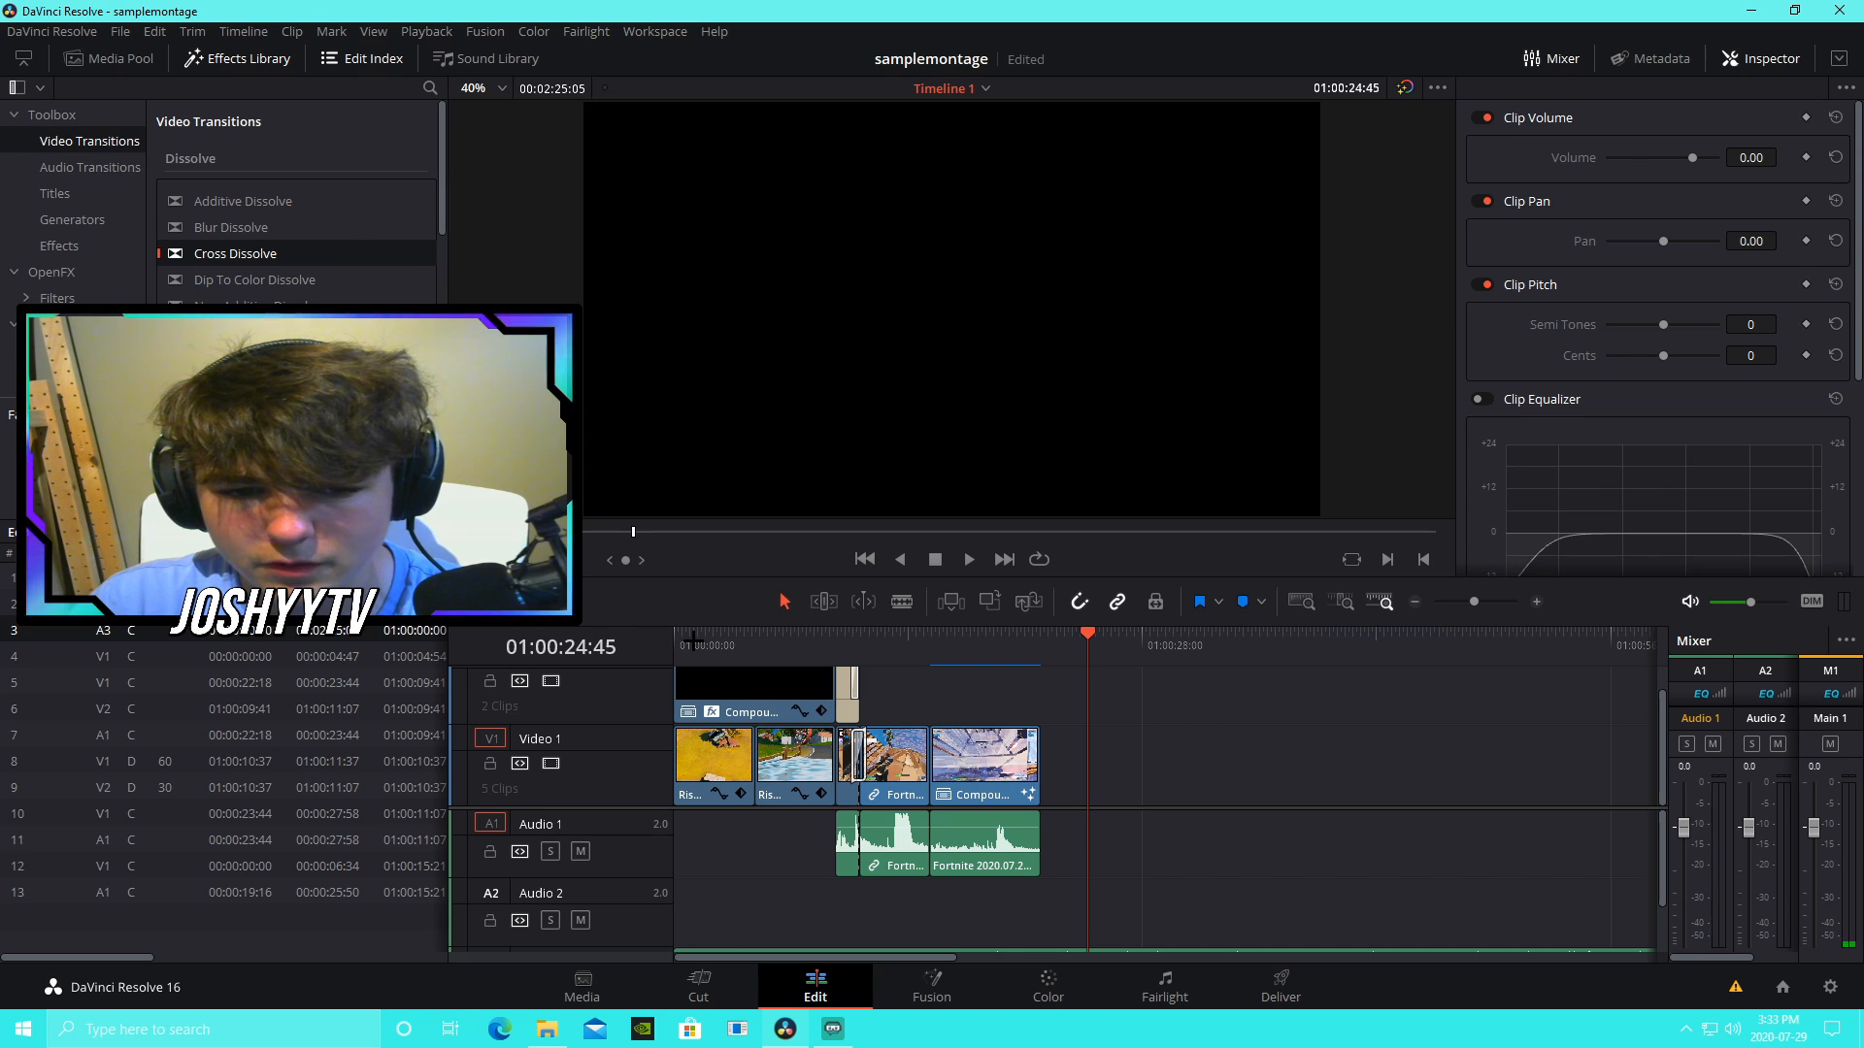
drag(693, 640, 671, 638)
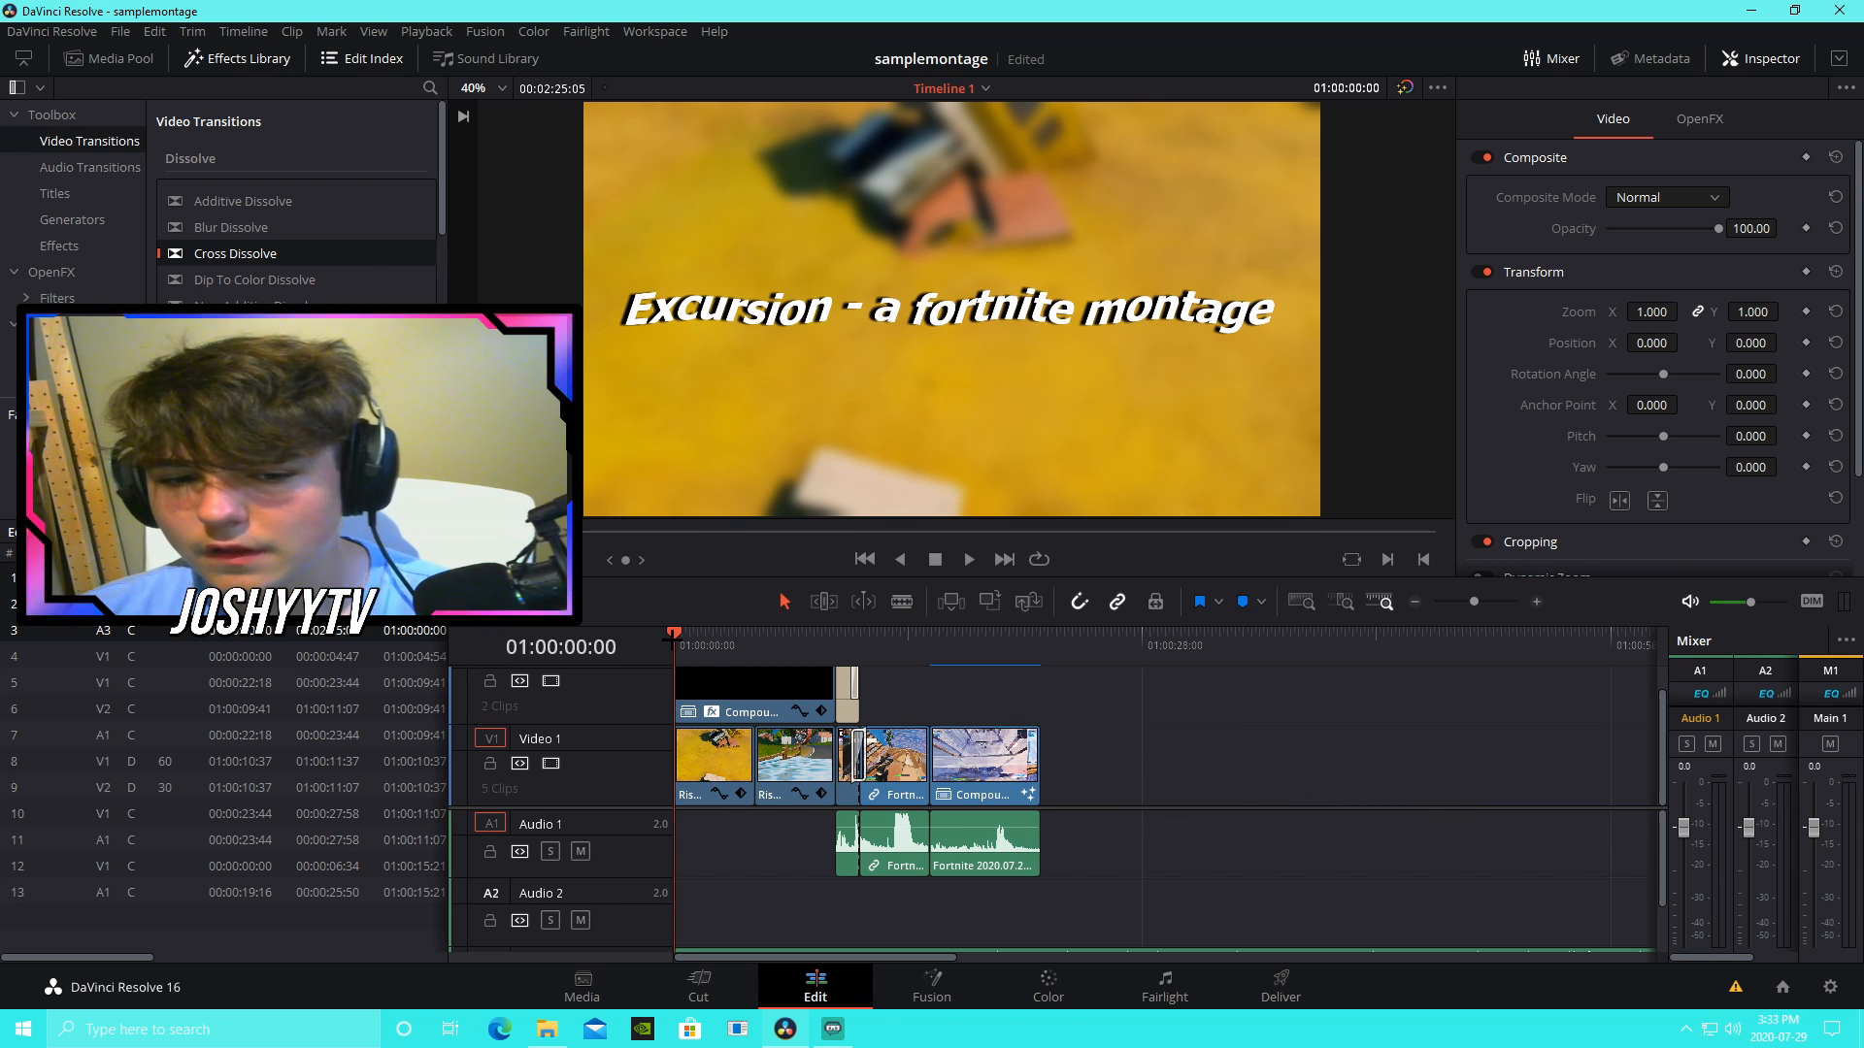
key(space)
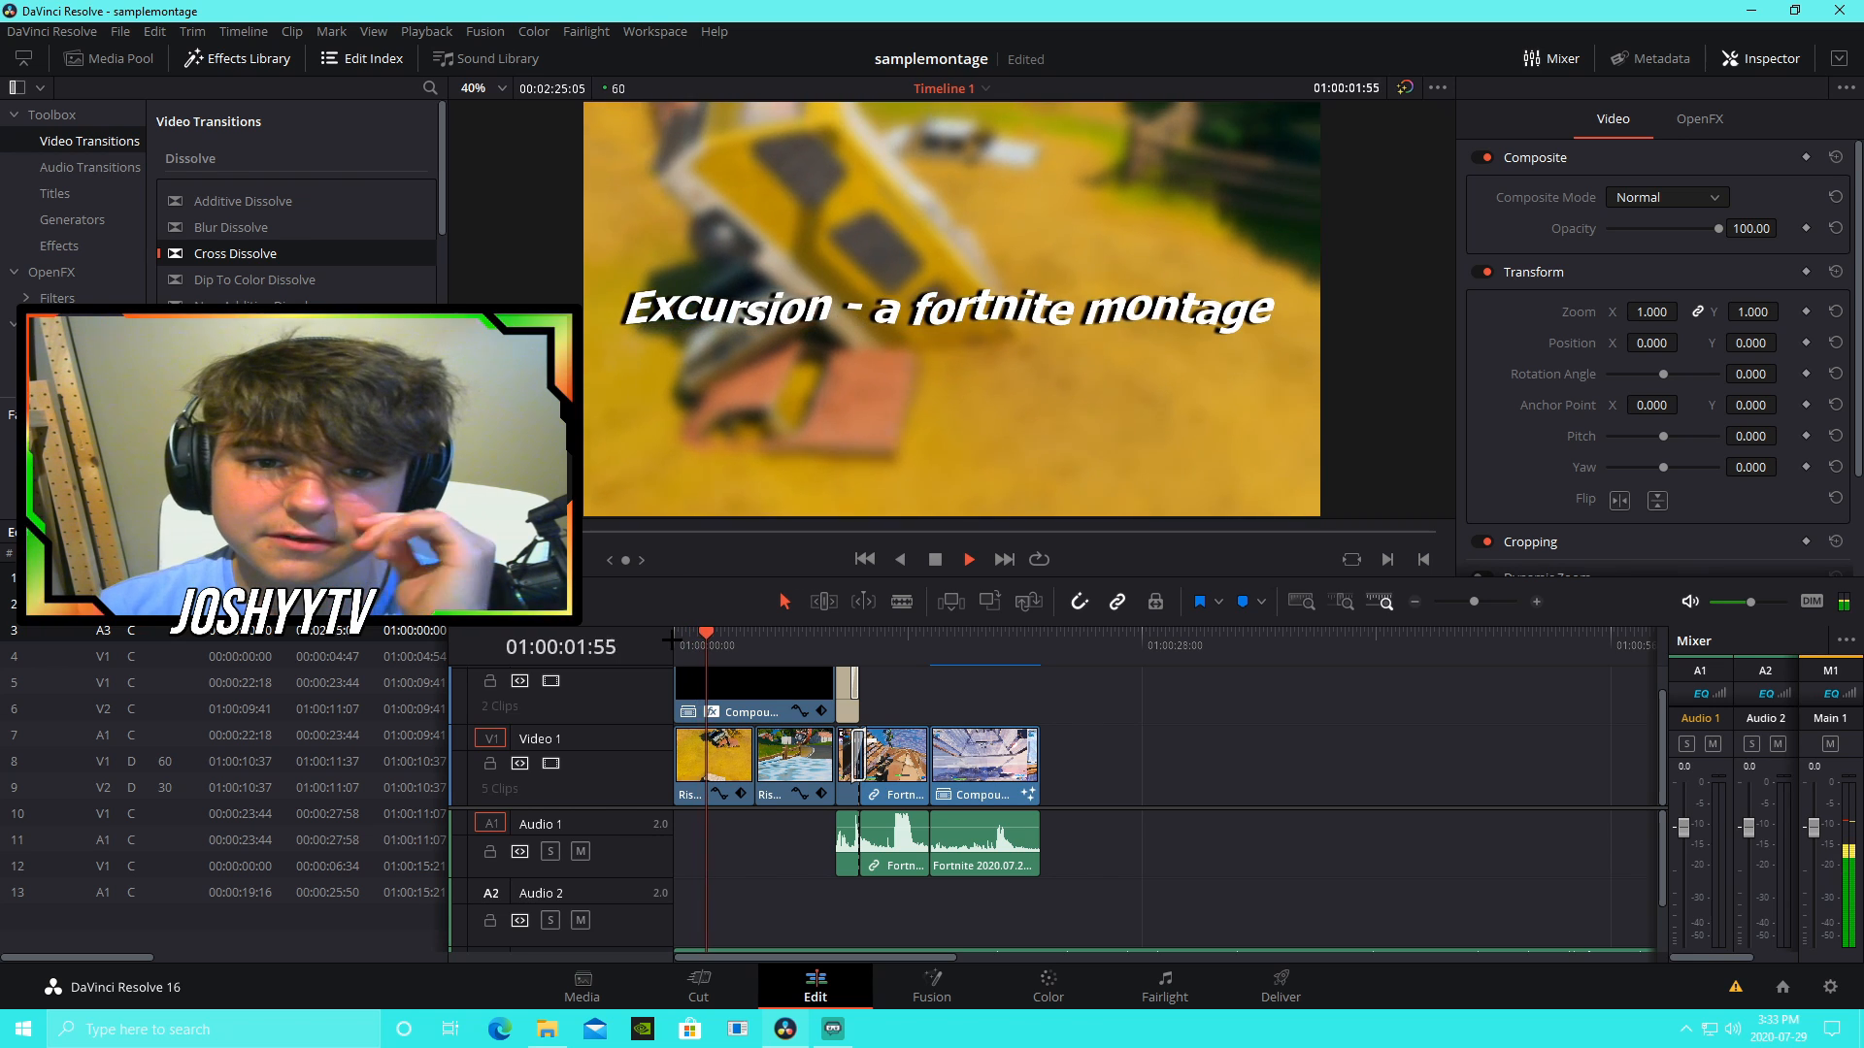
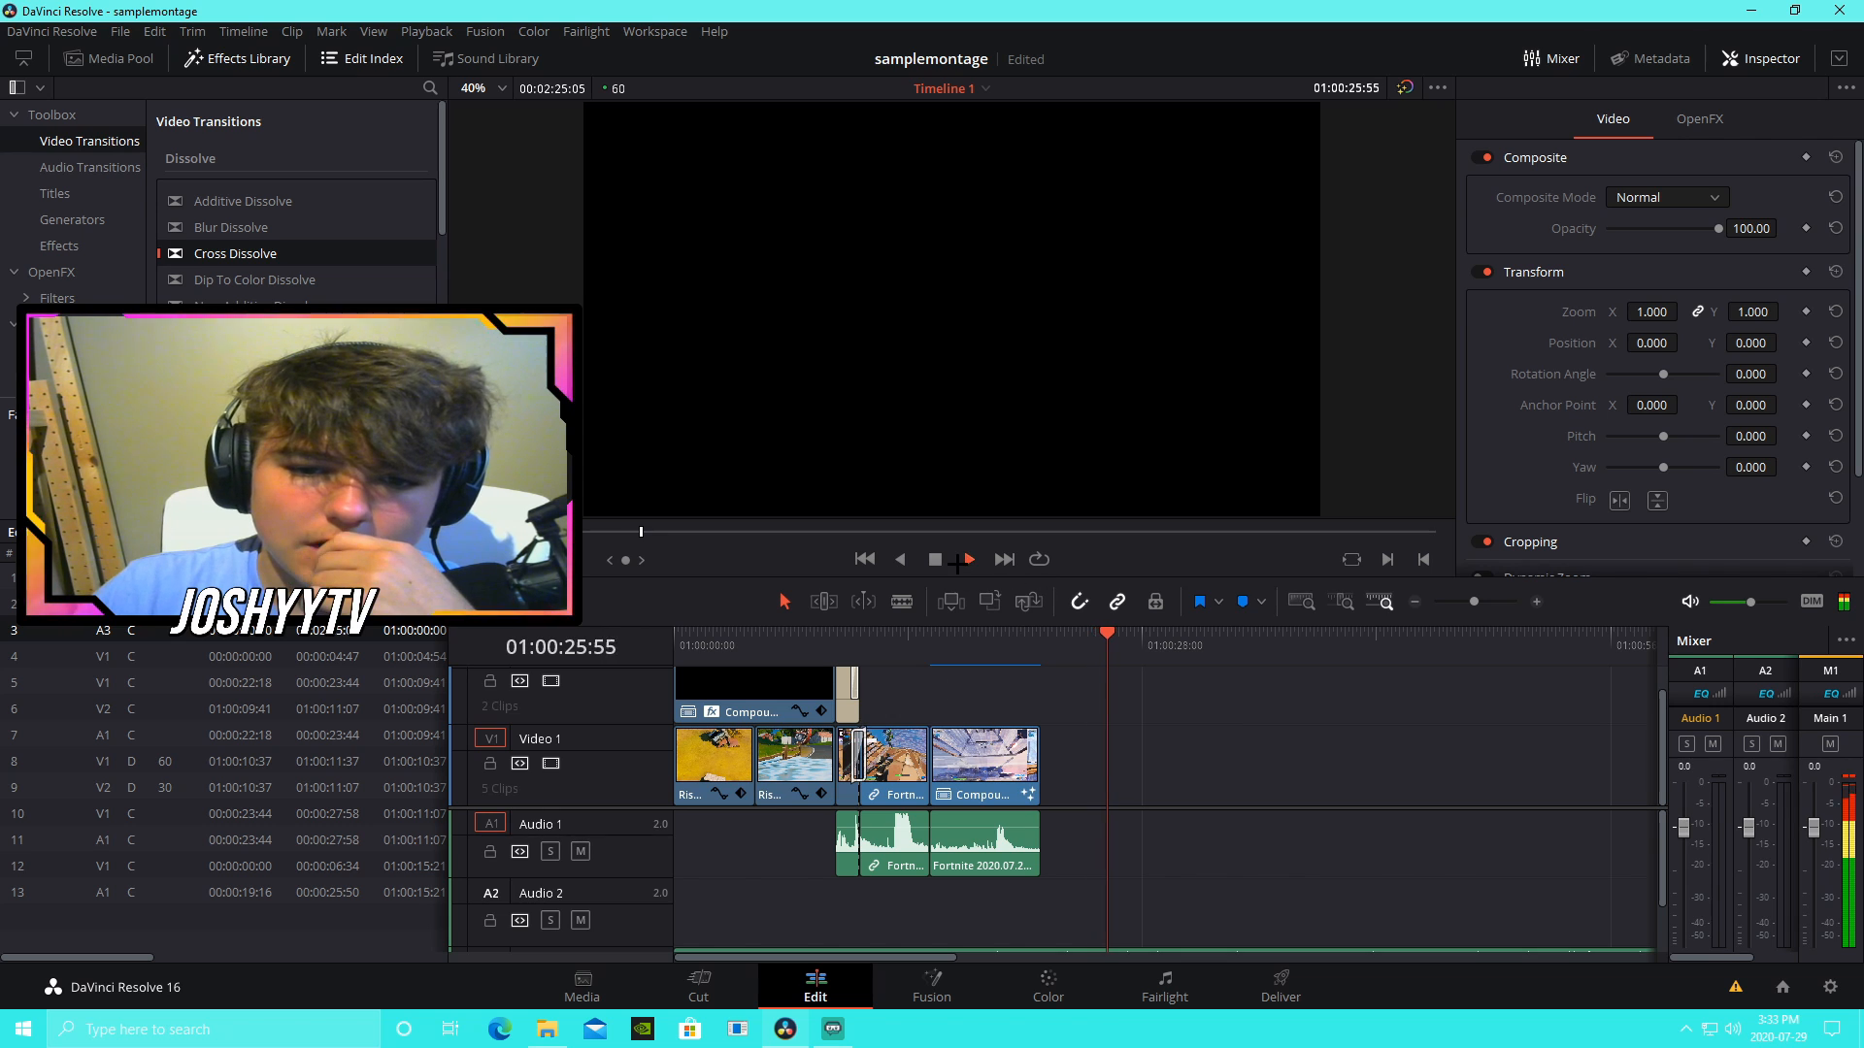
Step: Stop timeline playback and show the Media Pool instead of the effects library
click(934, 558)
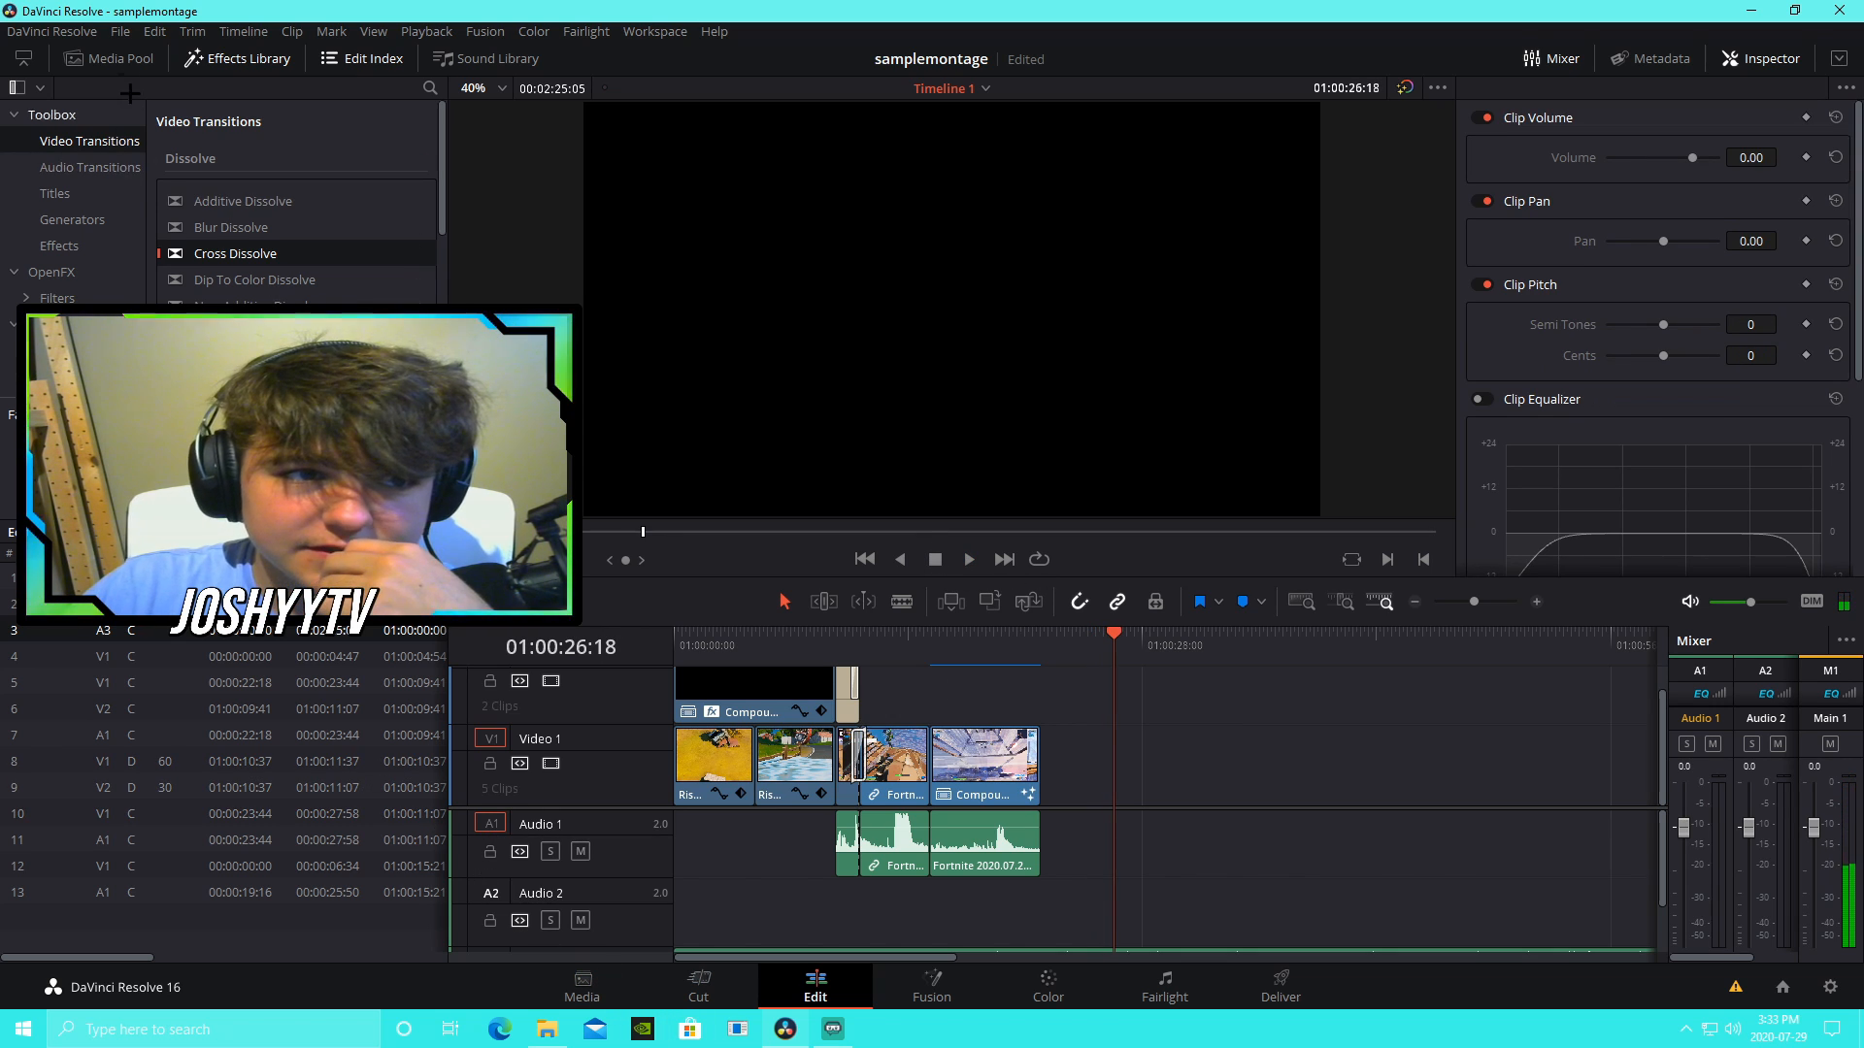
click(120, 32)
click(107, 58)
Step: Bring up File Explorer and open the Downloads folder
click(547, 1029)
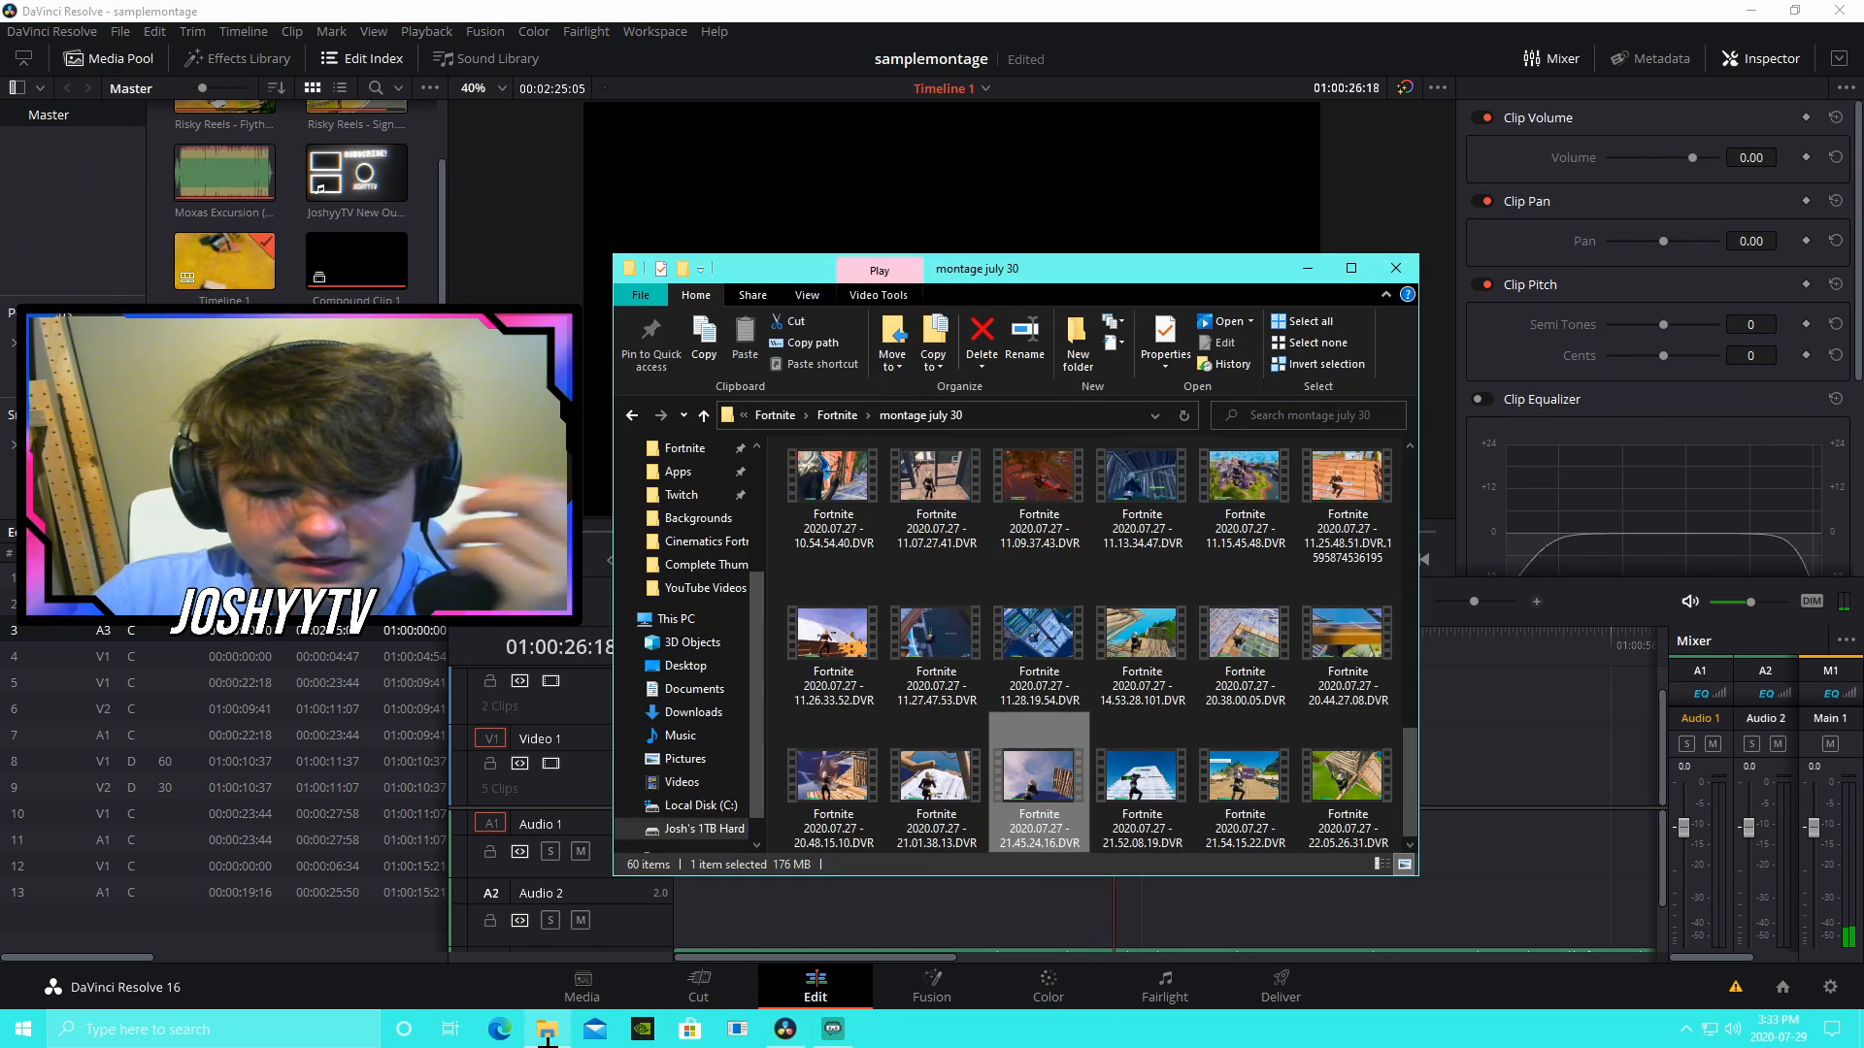
scroll(704, 669, up, 2)
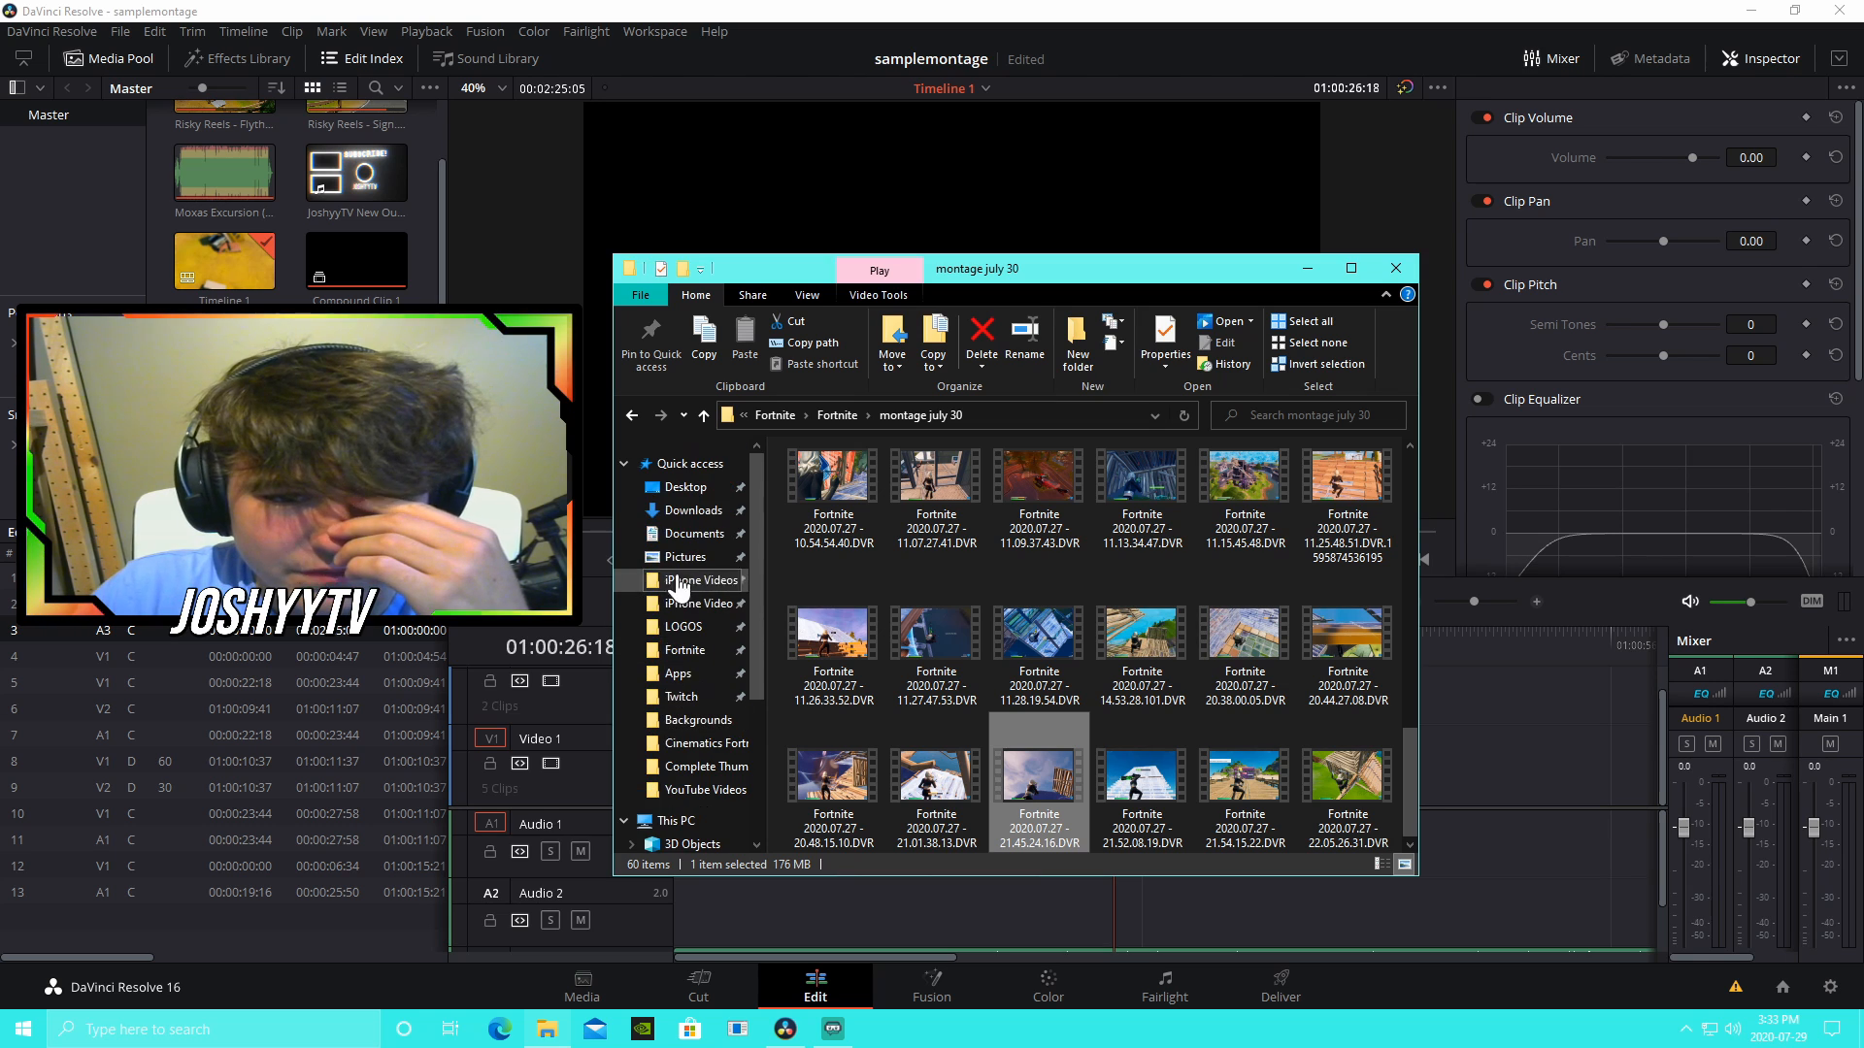
click(691, 509)
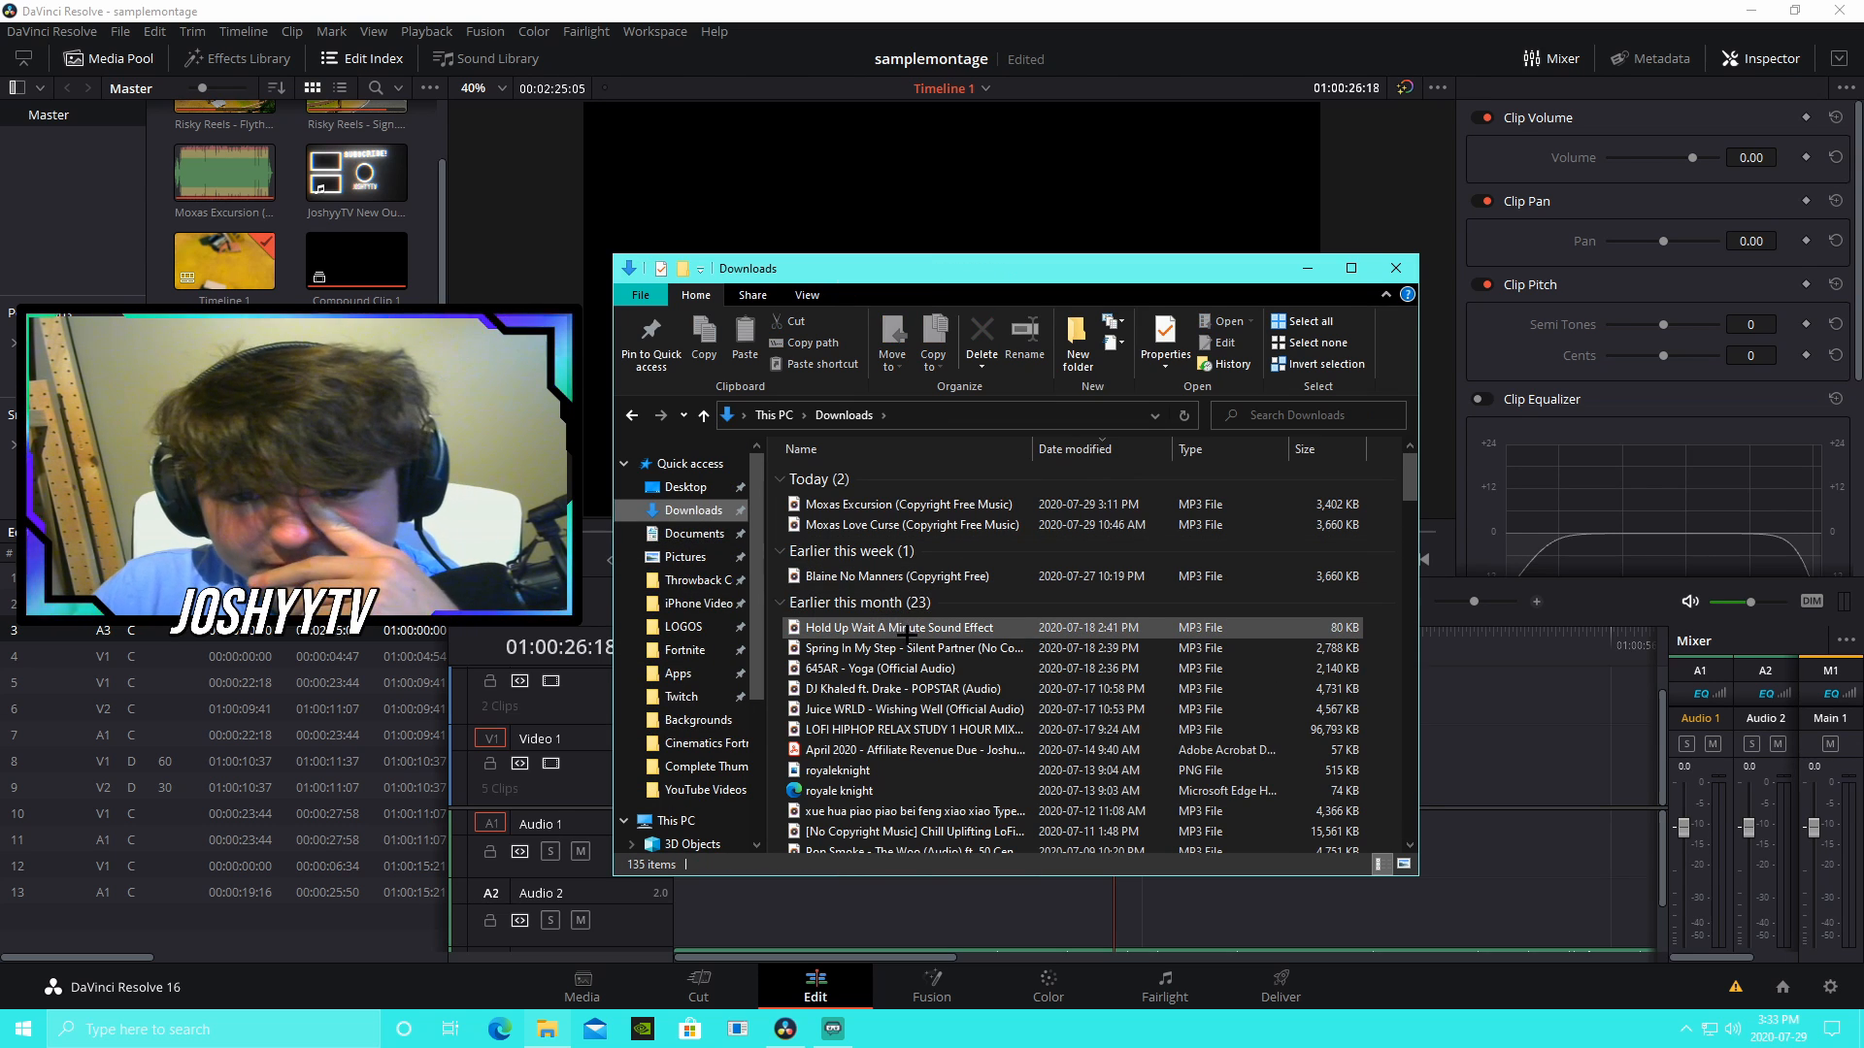
Step: Find SPAS Shot 1 among the downloads and drag it into Resolve's Media Pool
scroll(906, 742, down, 2)
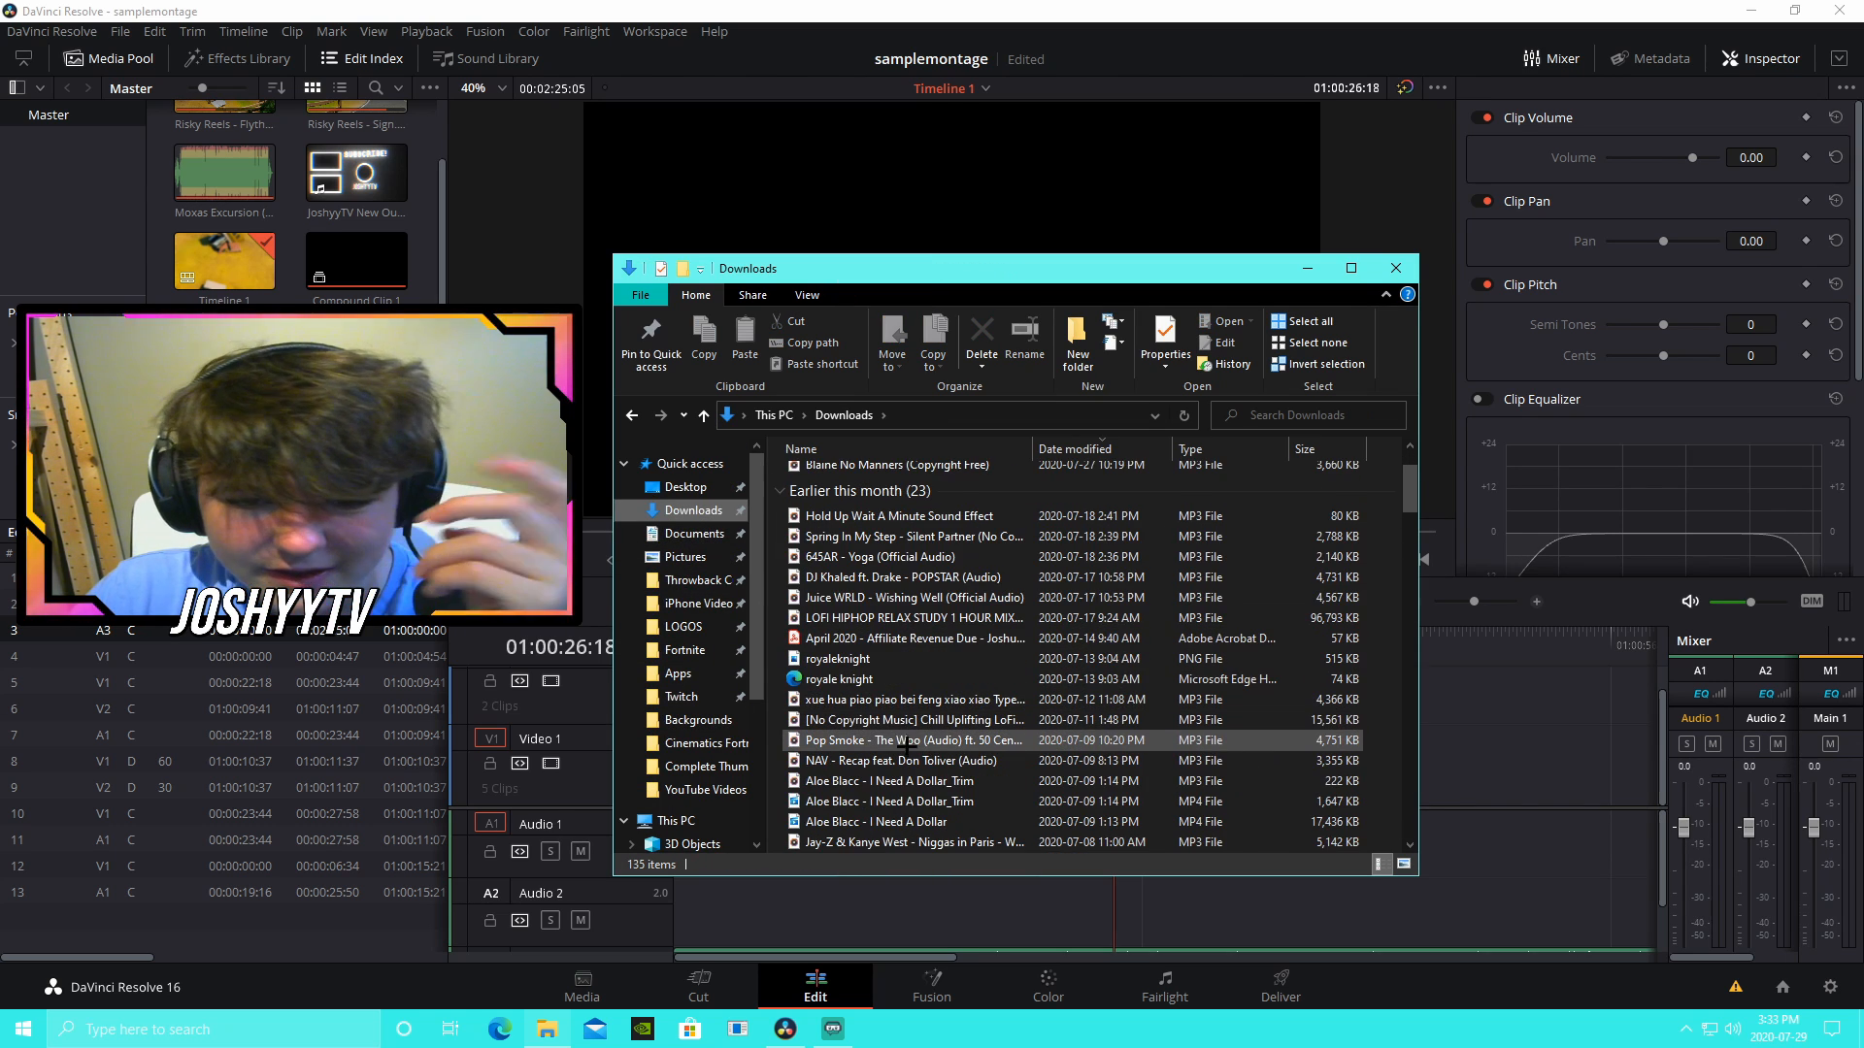
scroll(906, 742, down, 2)
scroll(898, 679, up, 4)
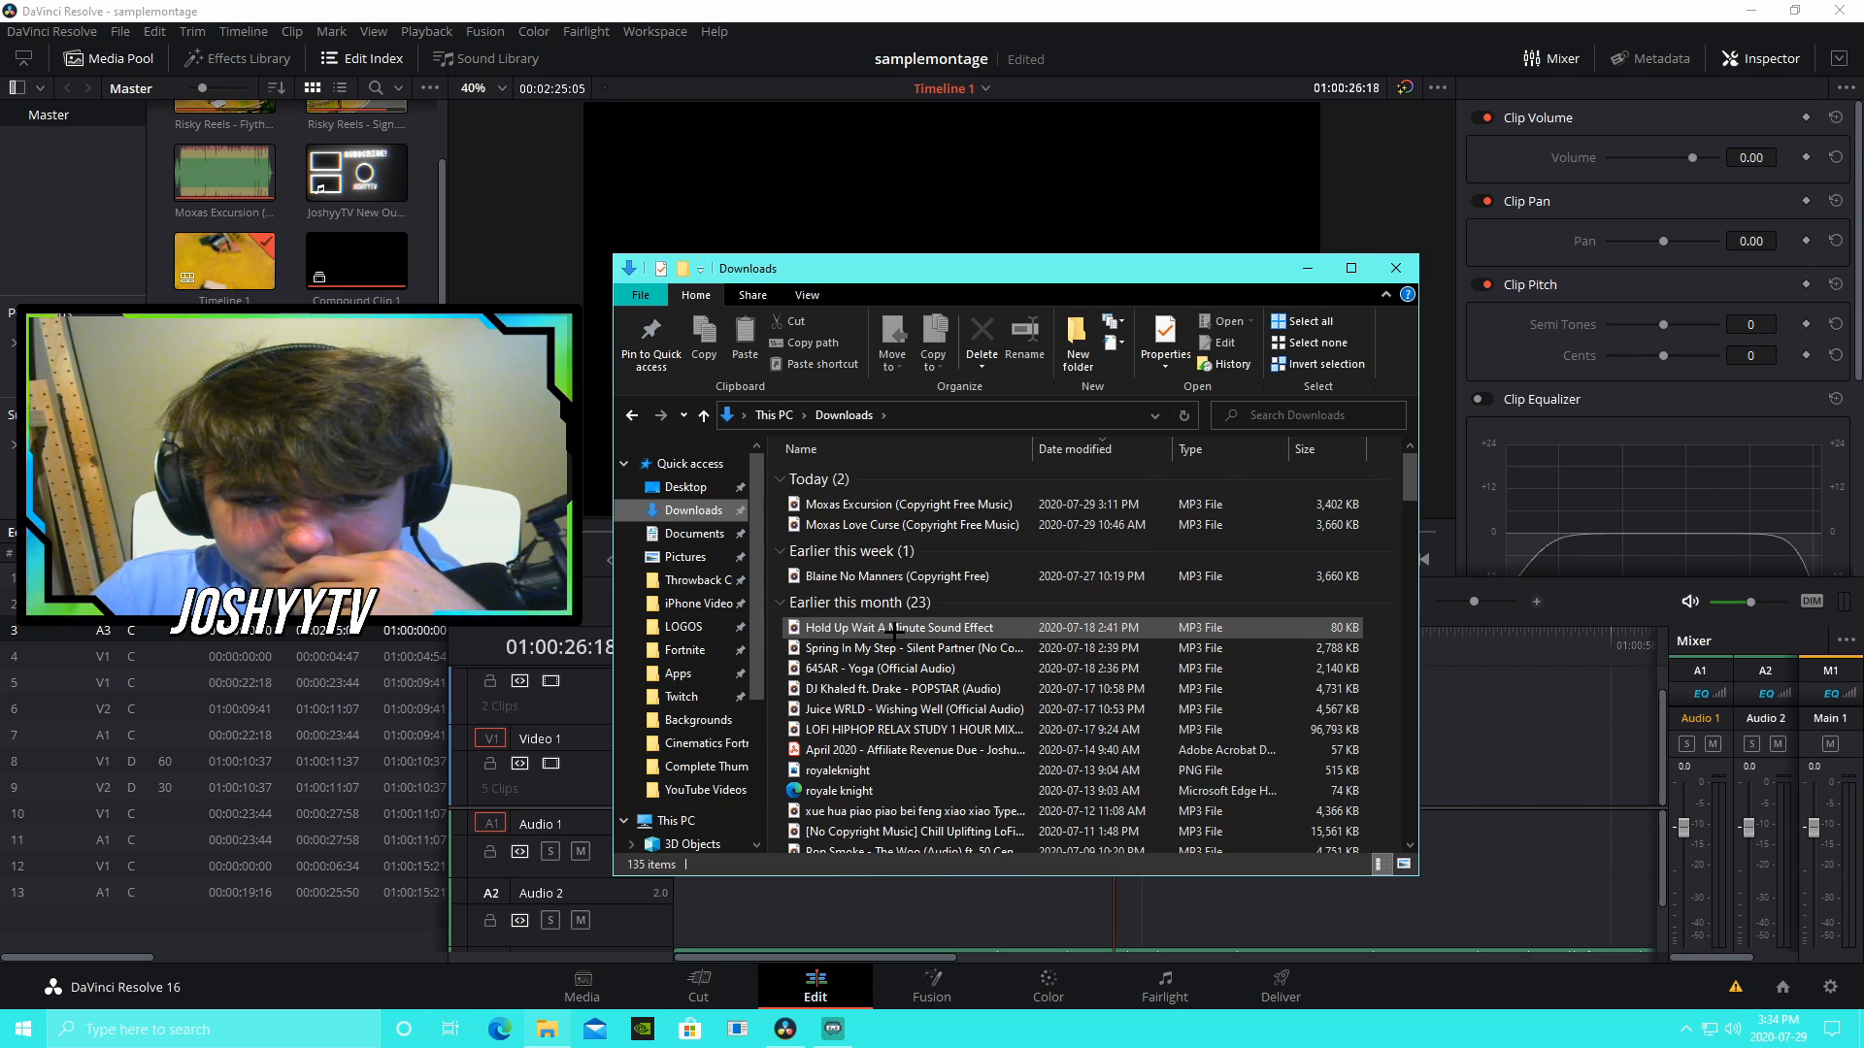
scroll(891, 660, down, 2)
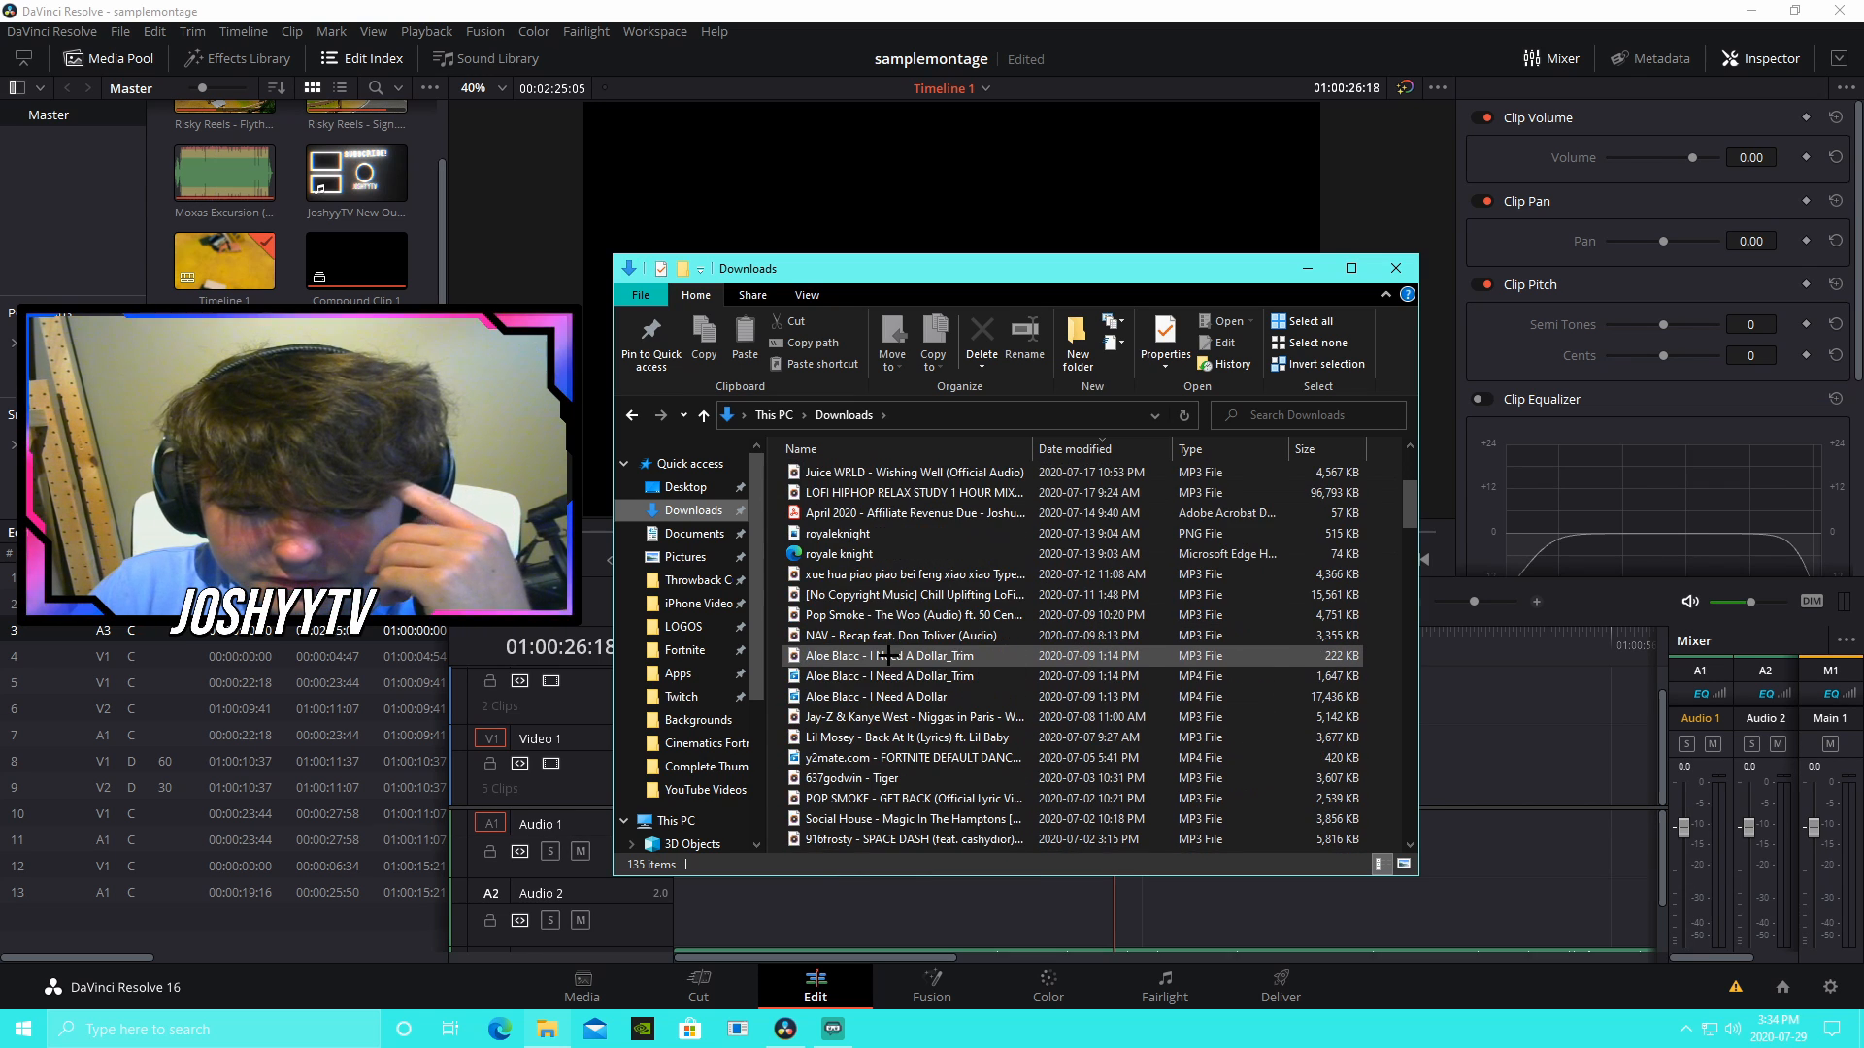
scroll(882, 715, down, 3)
scroll(881, 712, down, 2)
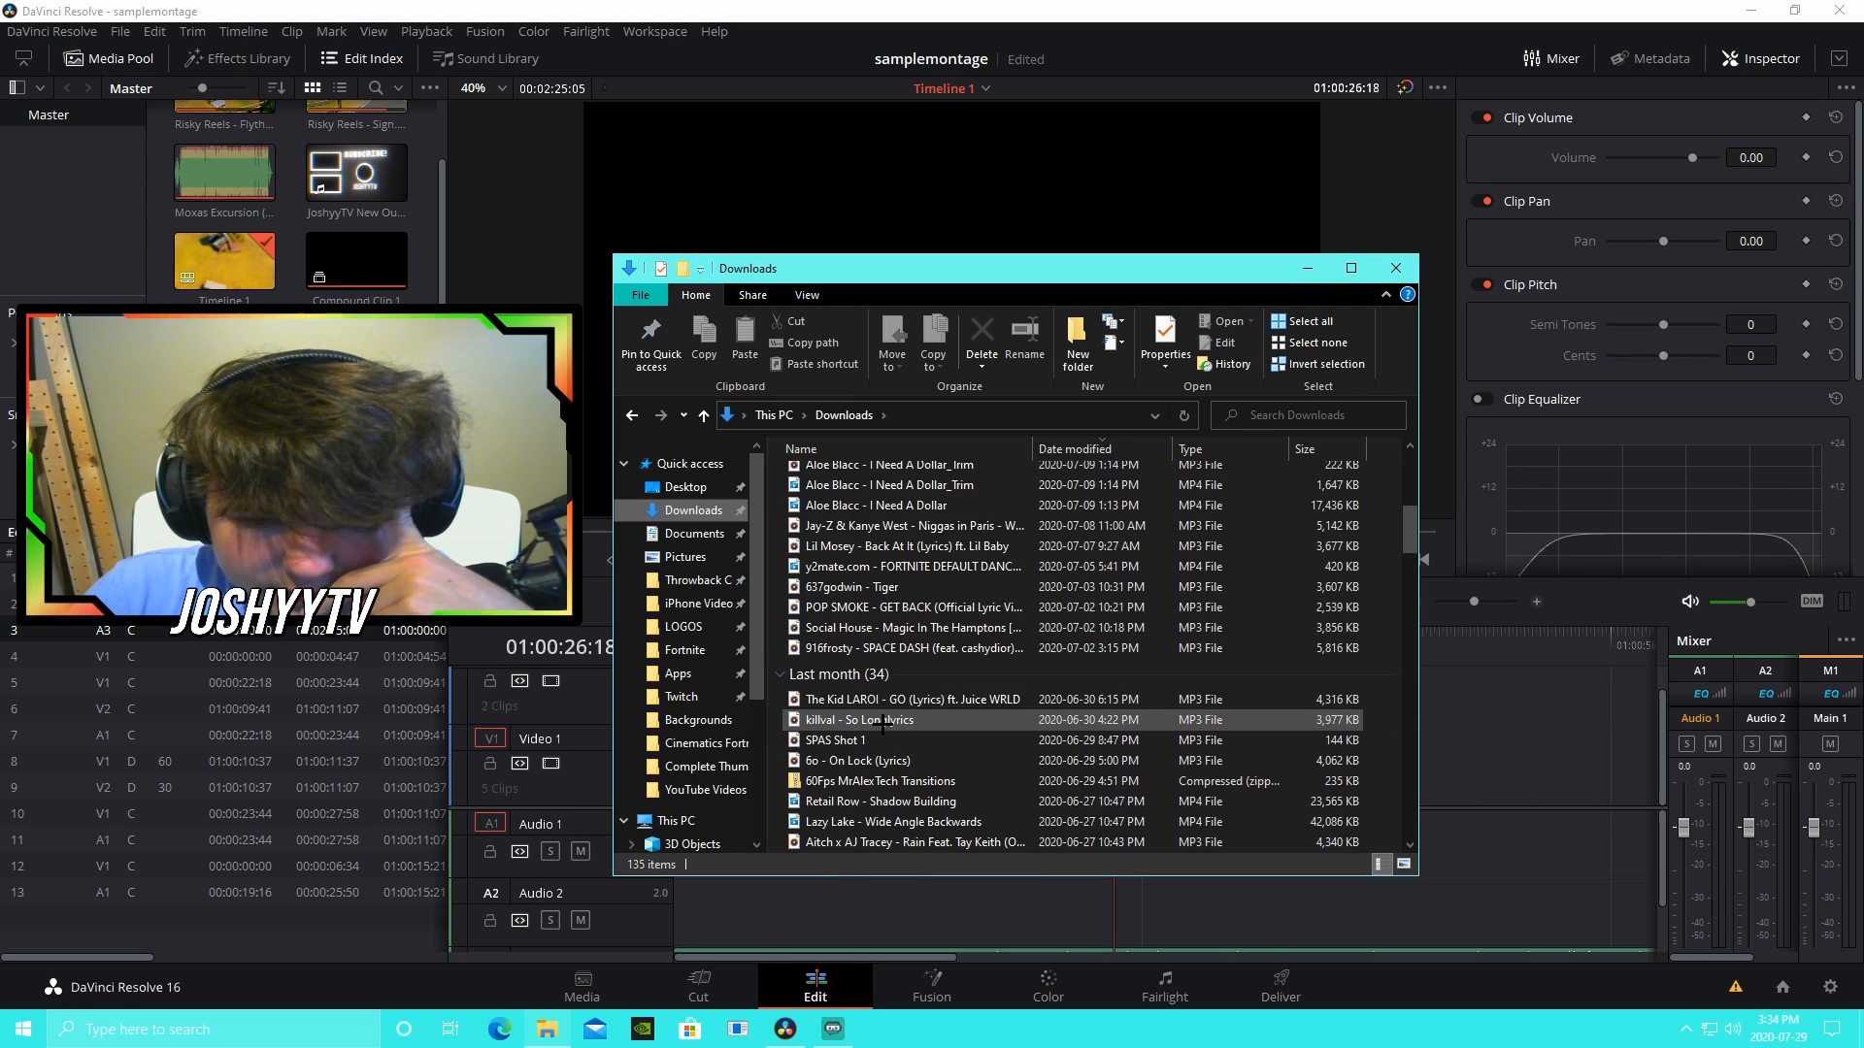
drag(881, 748, 325, 423)
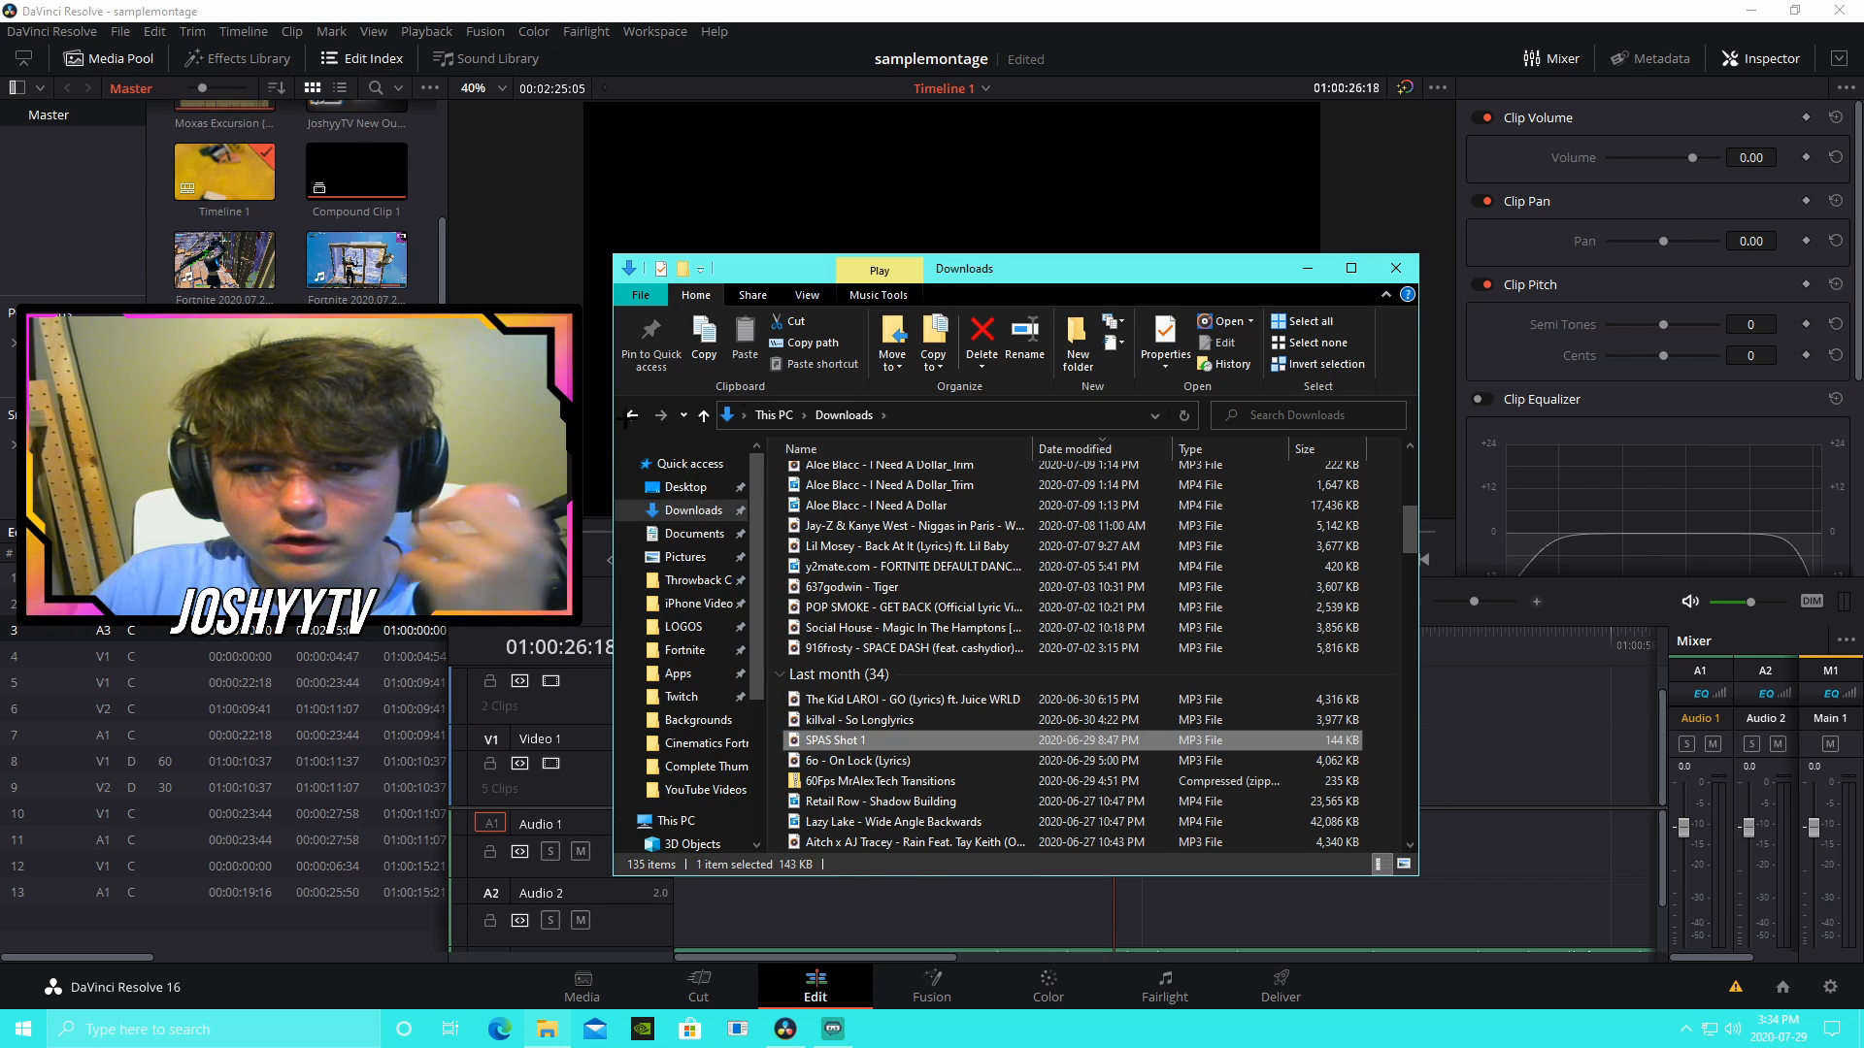
Step: Preview SPAS Shot 1.mp3 in the source viewer and place it on the Audio 2 track
double_click(353, 432)
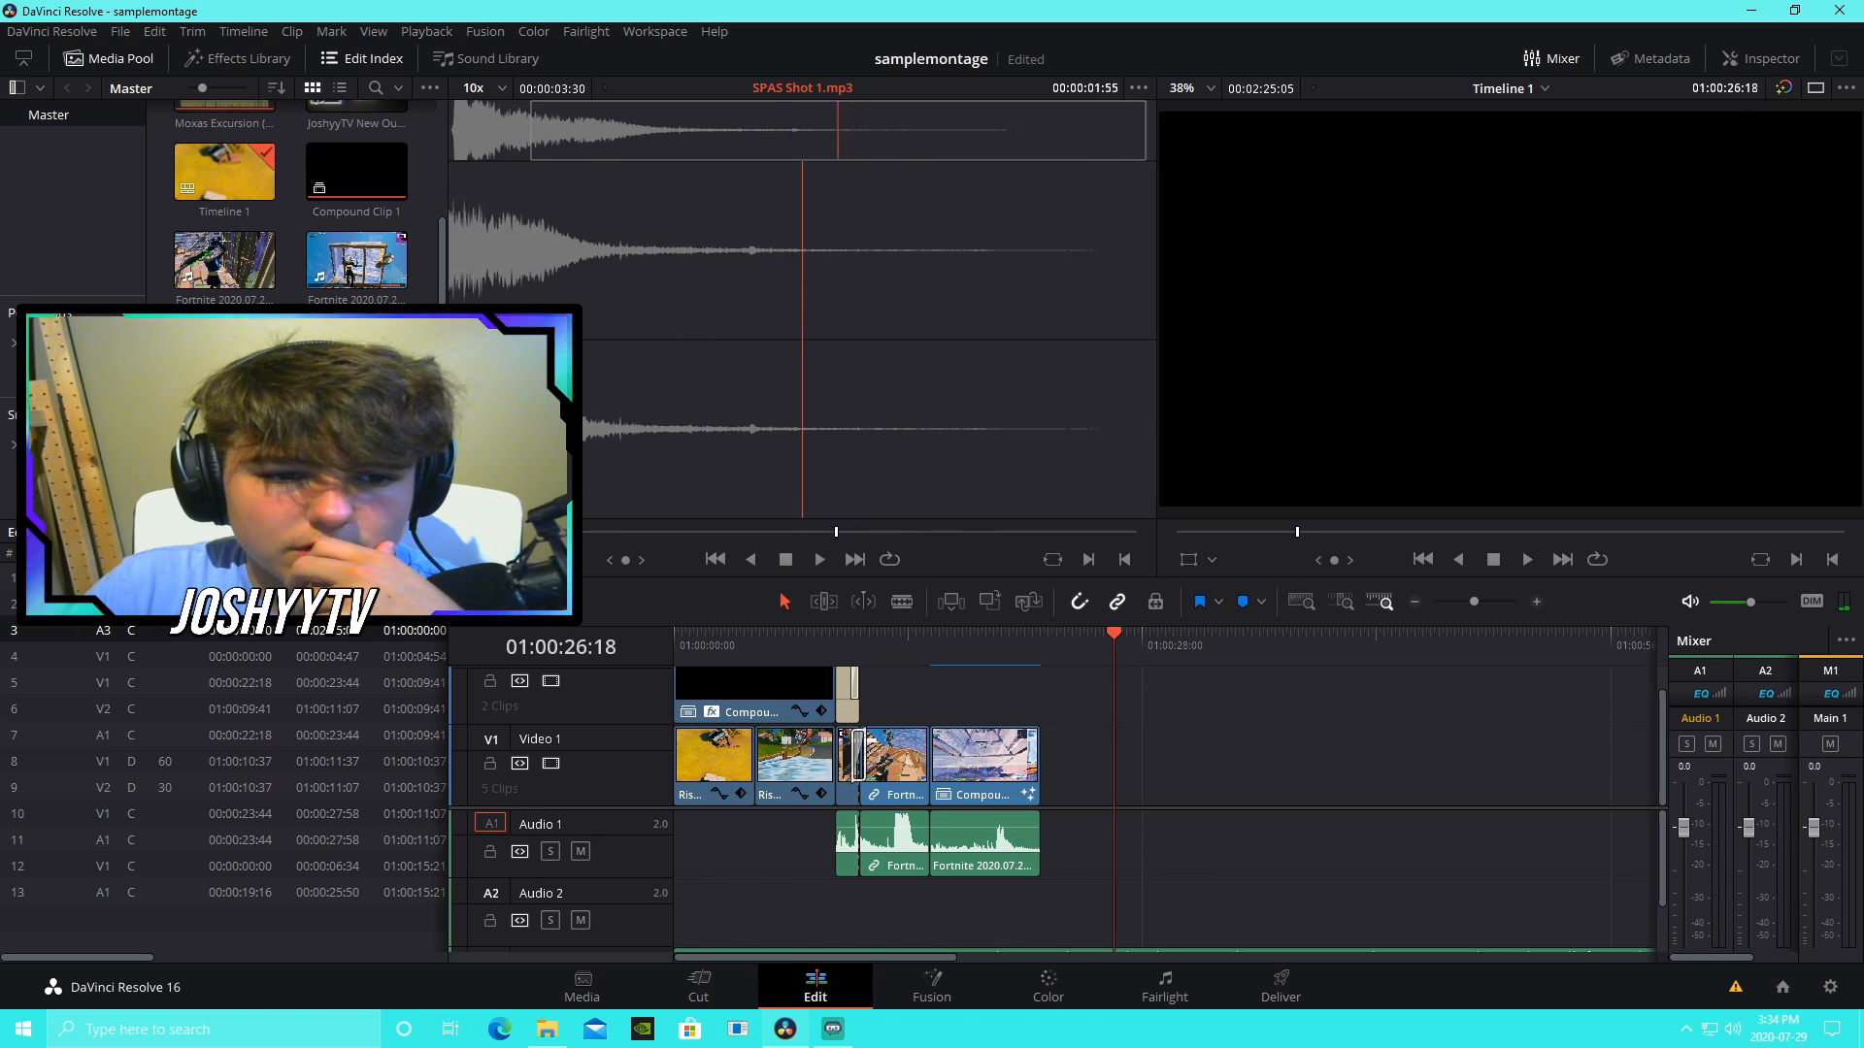
key(space)
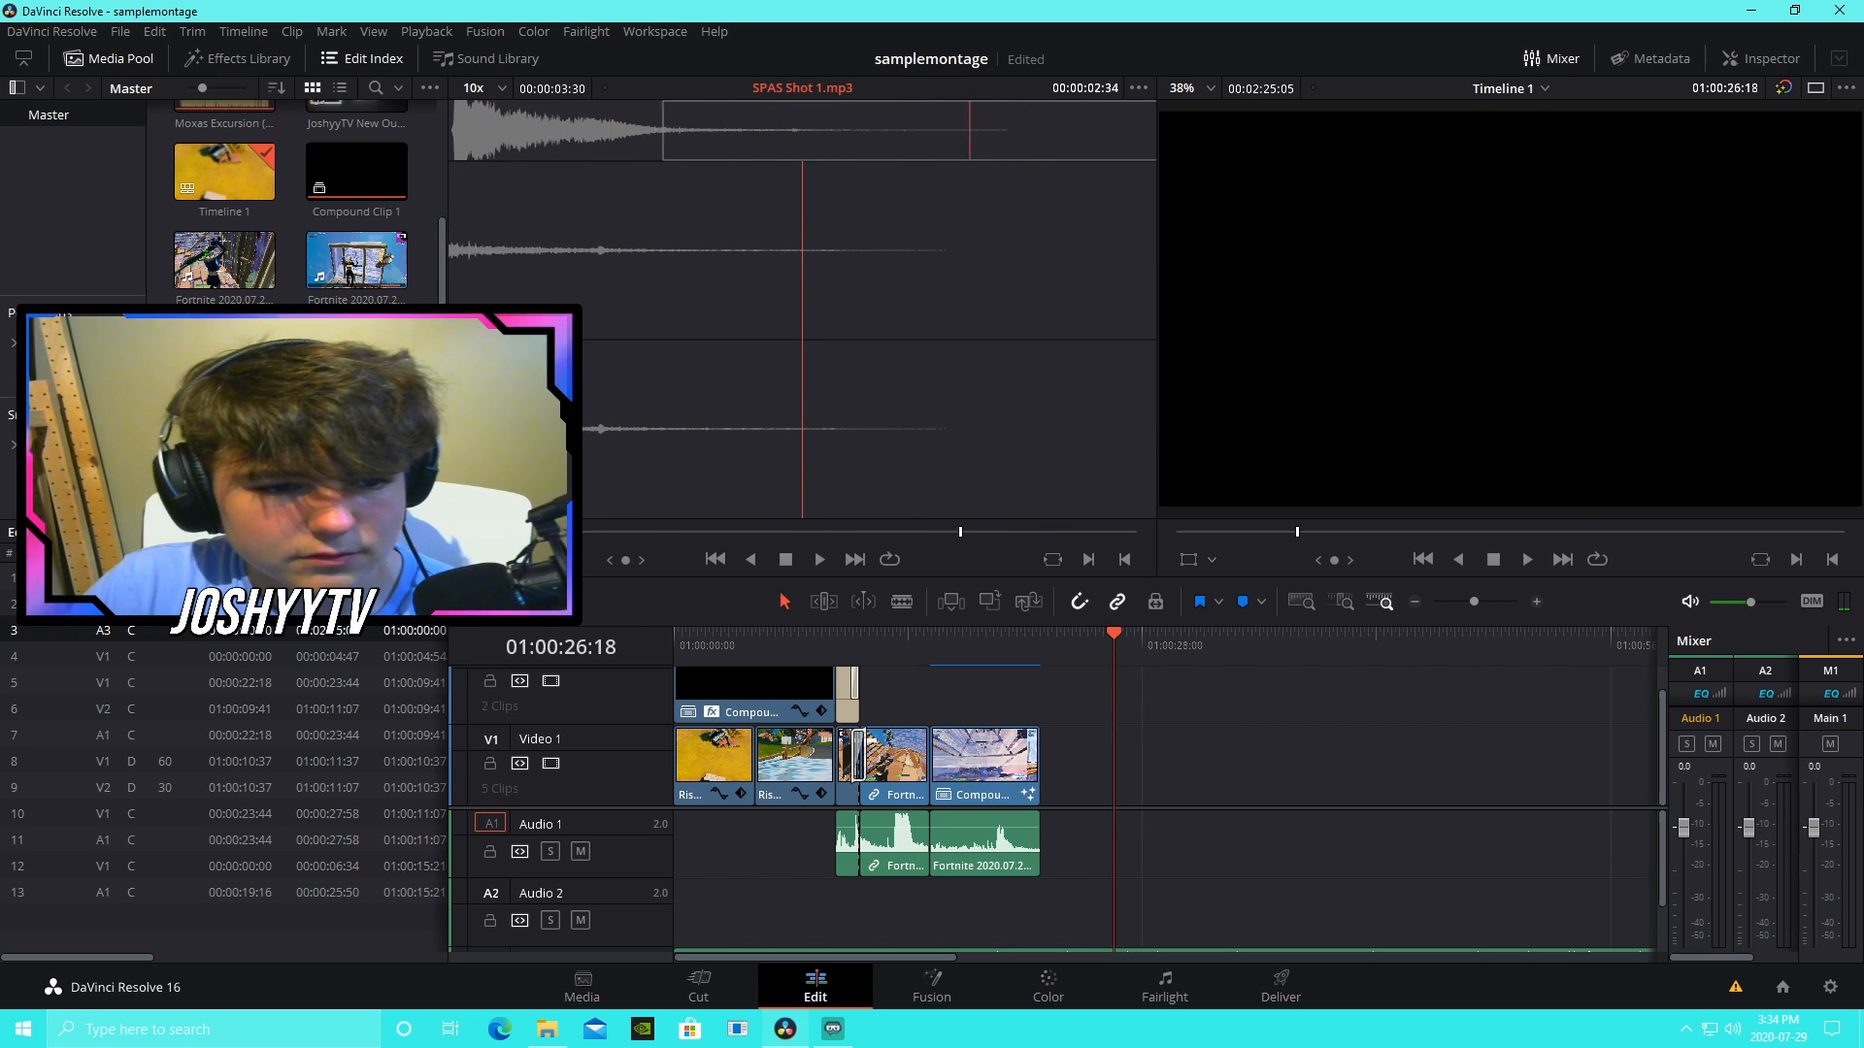
drag(241, 437, 995, 906)
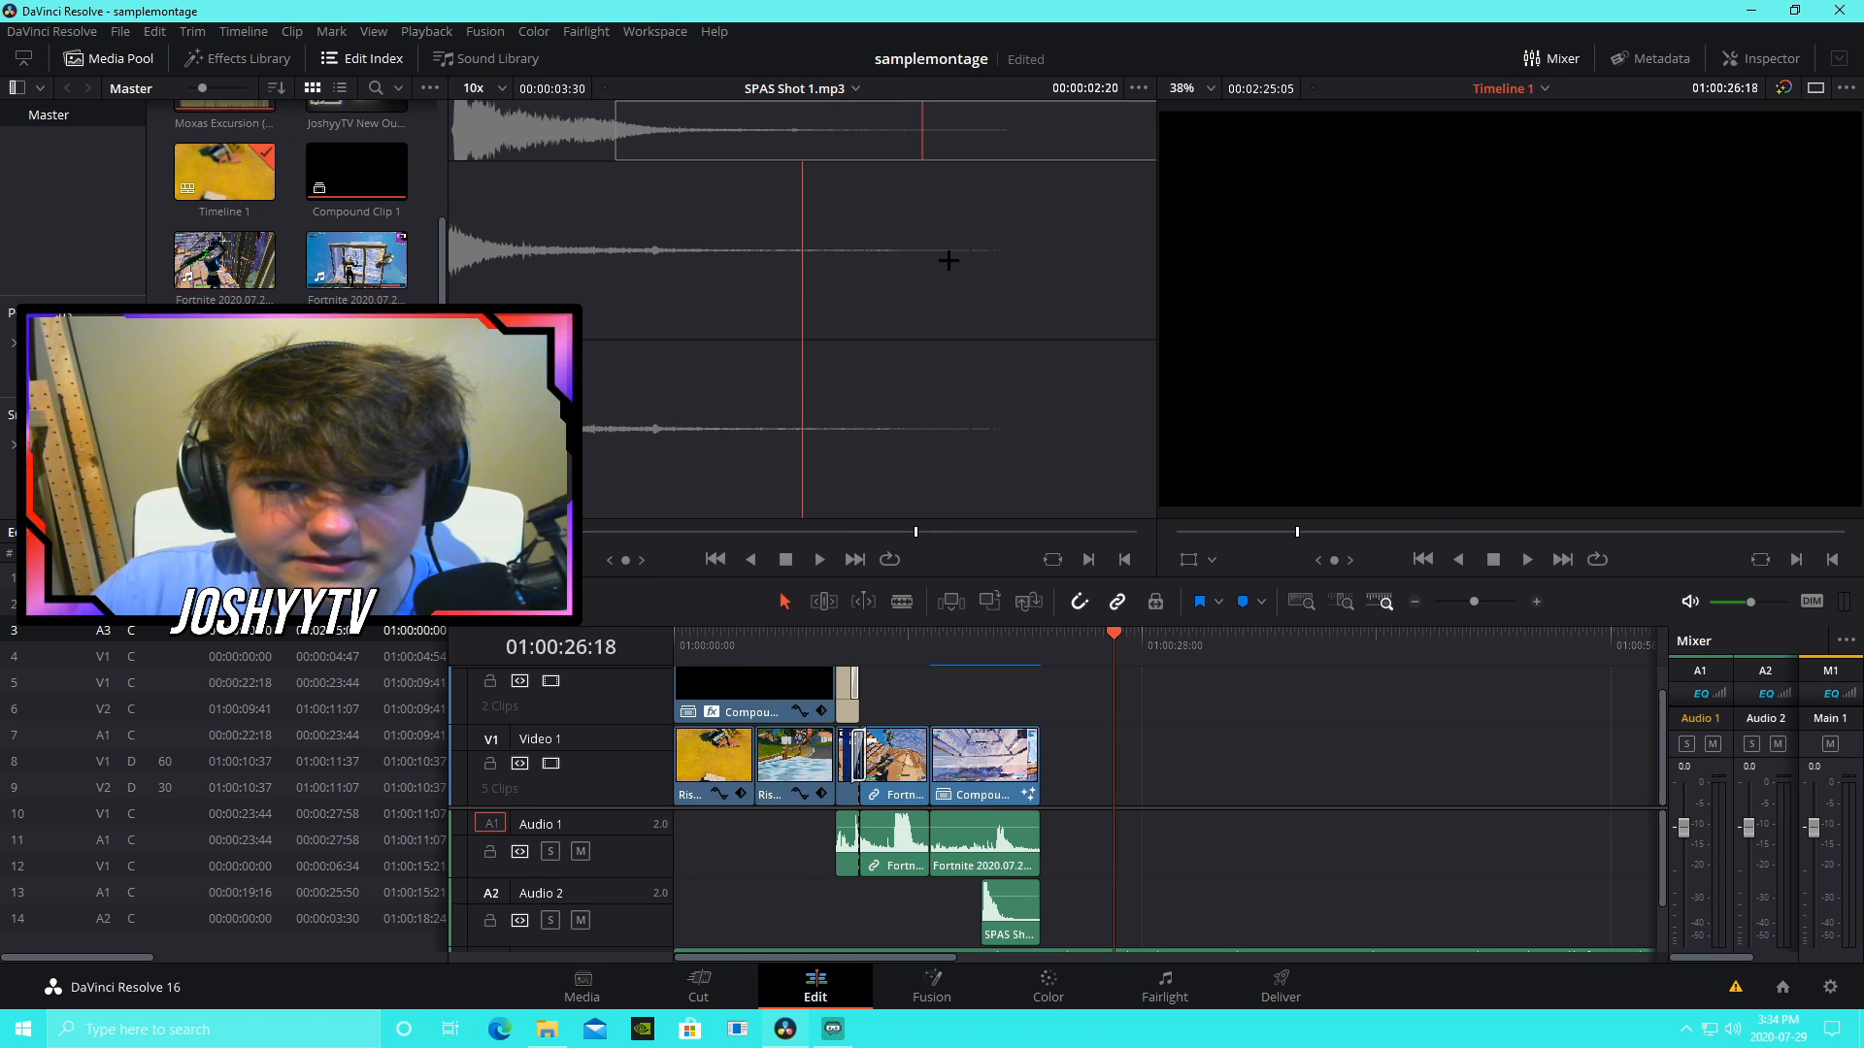
click(1139, 88)
click(1139, 90)
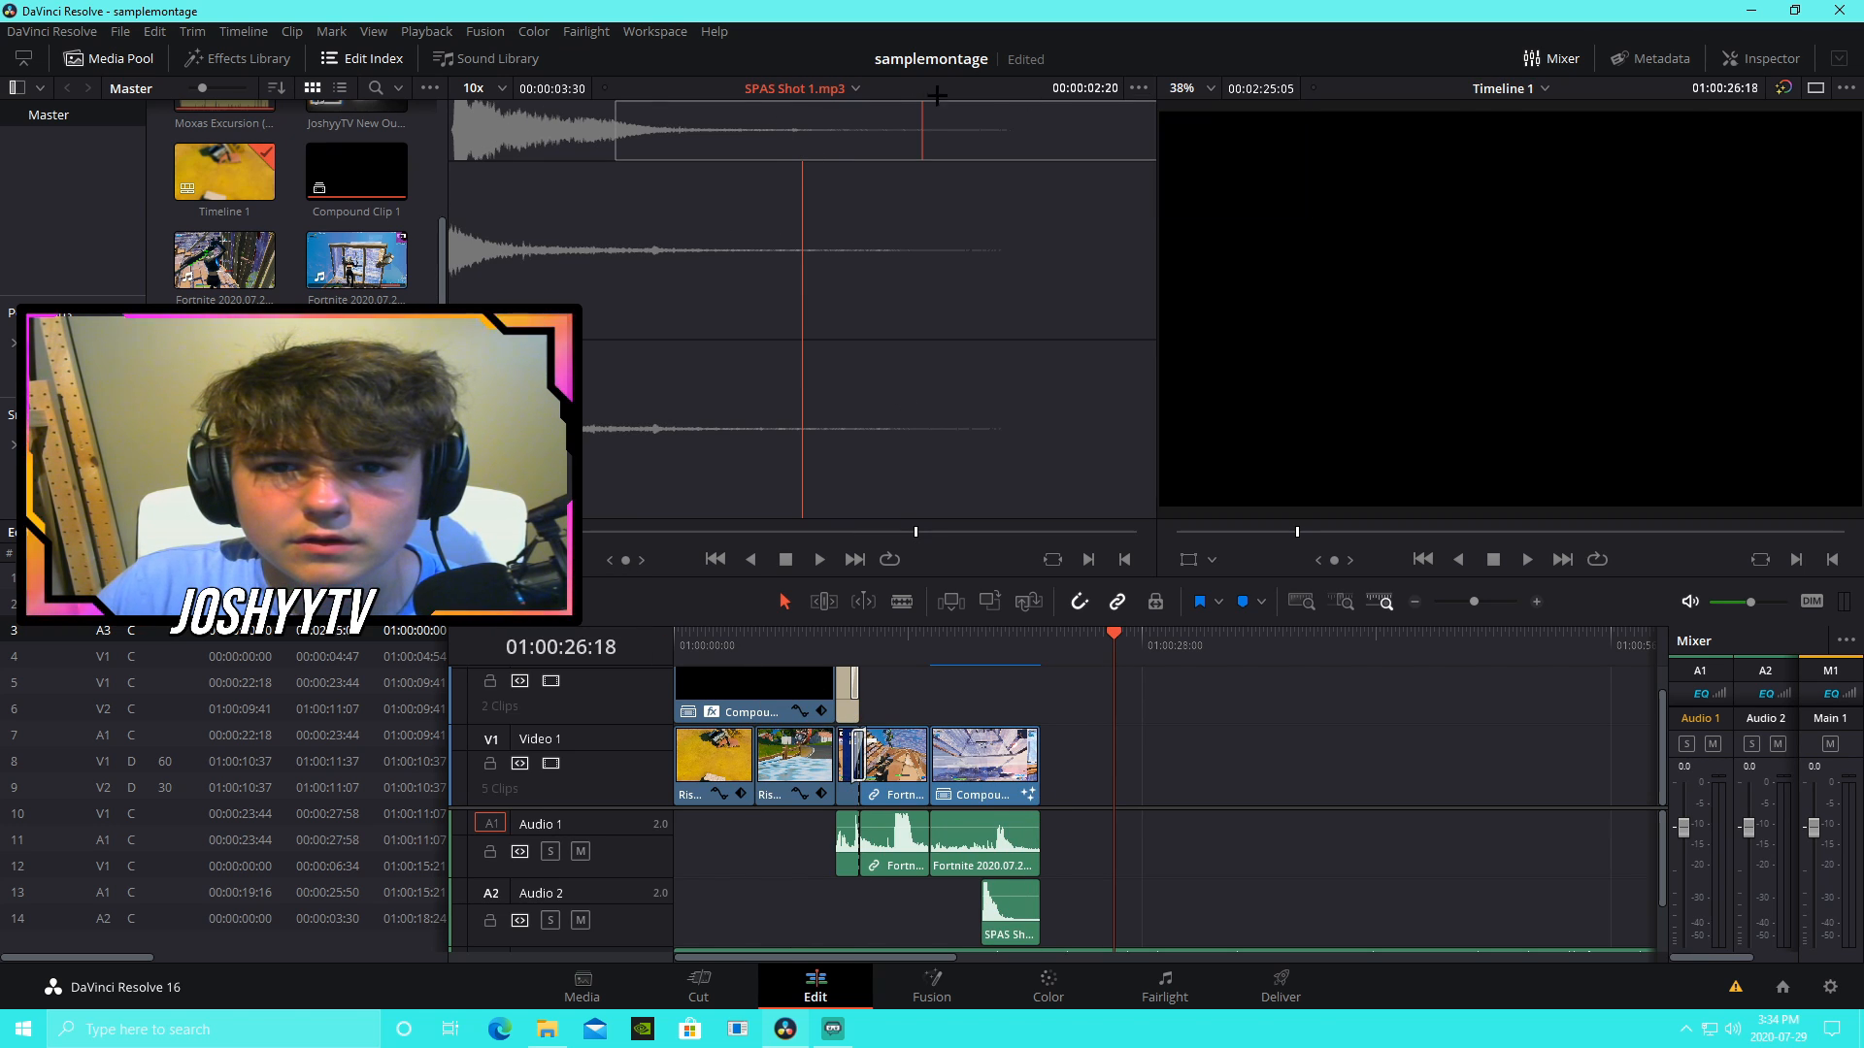
click(1359, 310)
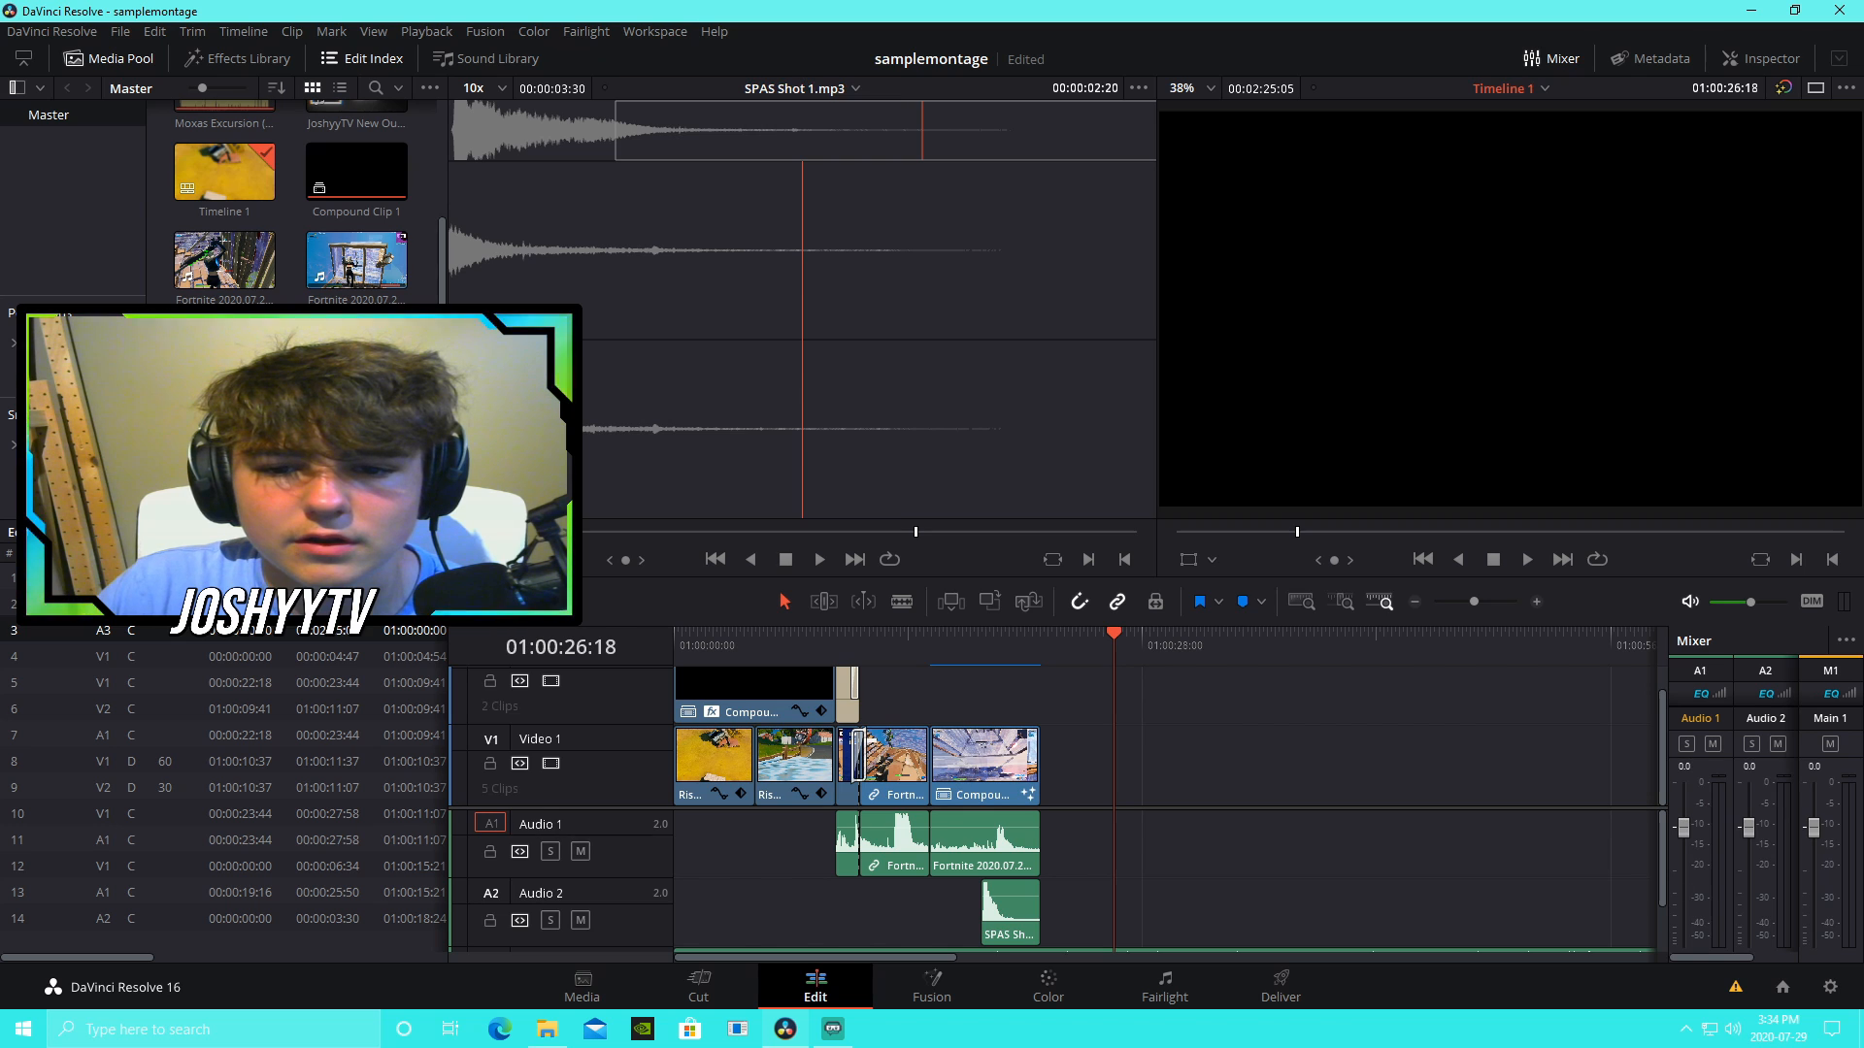
click(941, 656)
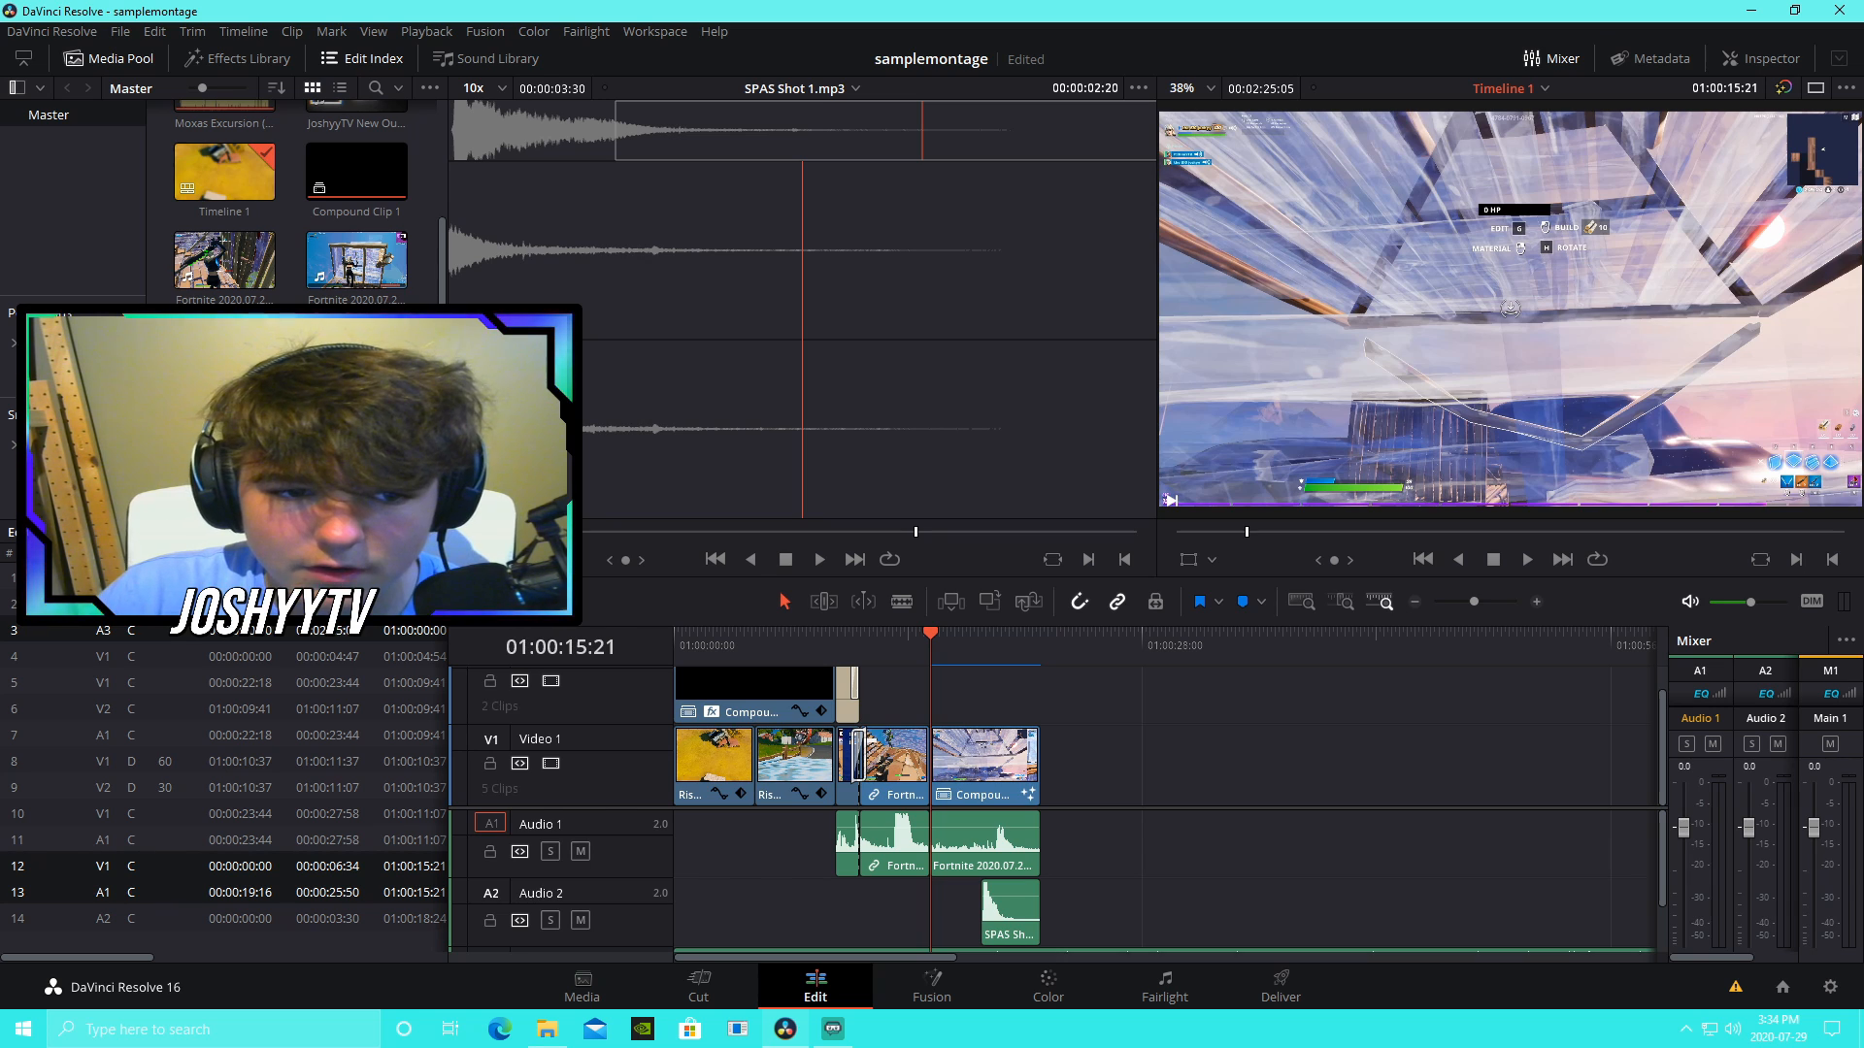
Step: Zoom into the SPAS Shot clip and park the playhead at 01:00:19:17
drag(448, 486, 494, 485)
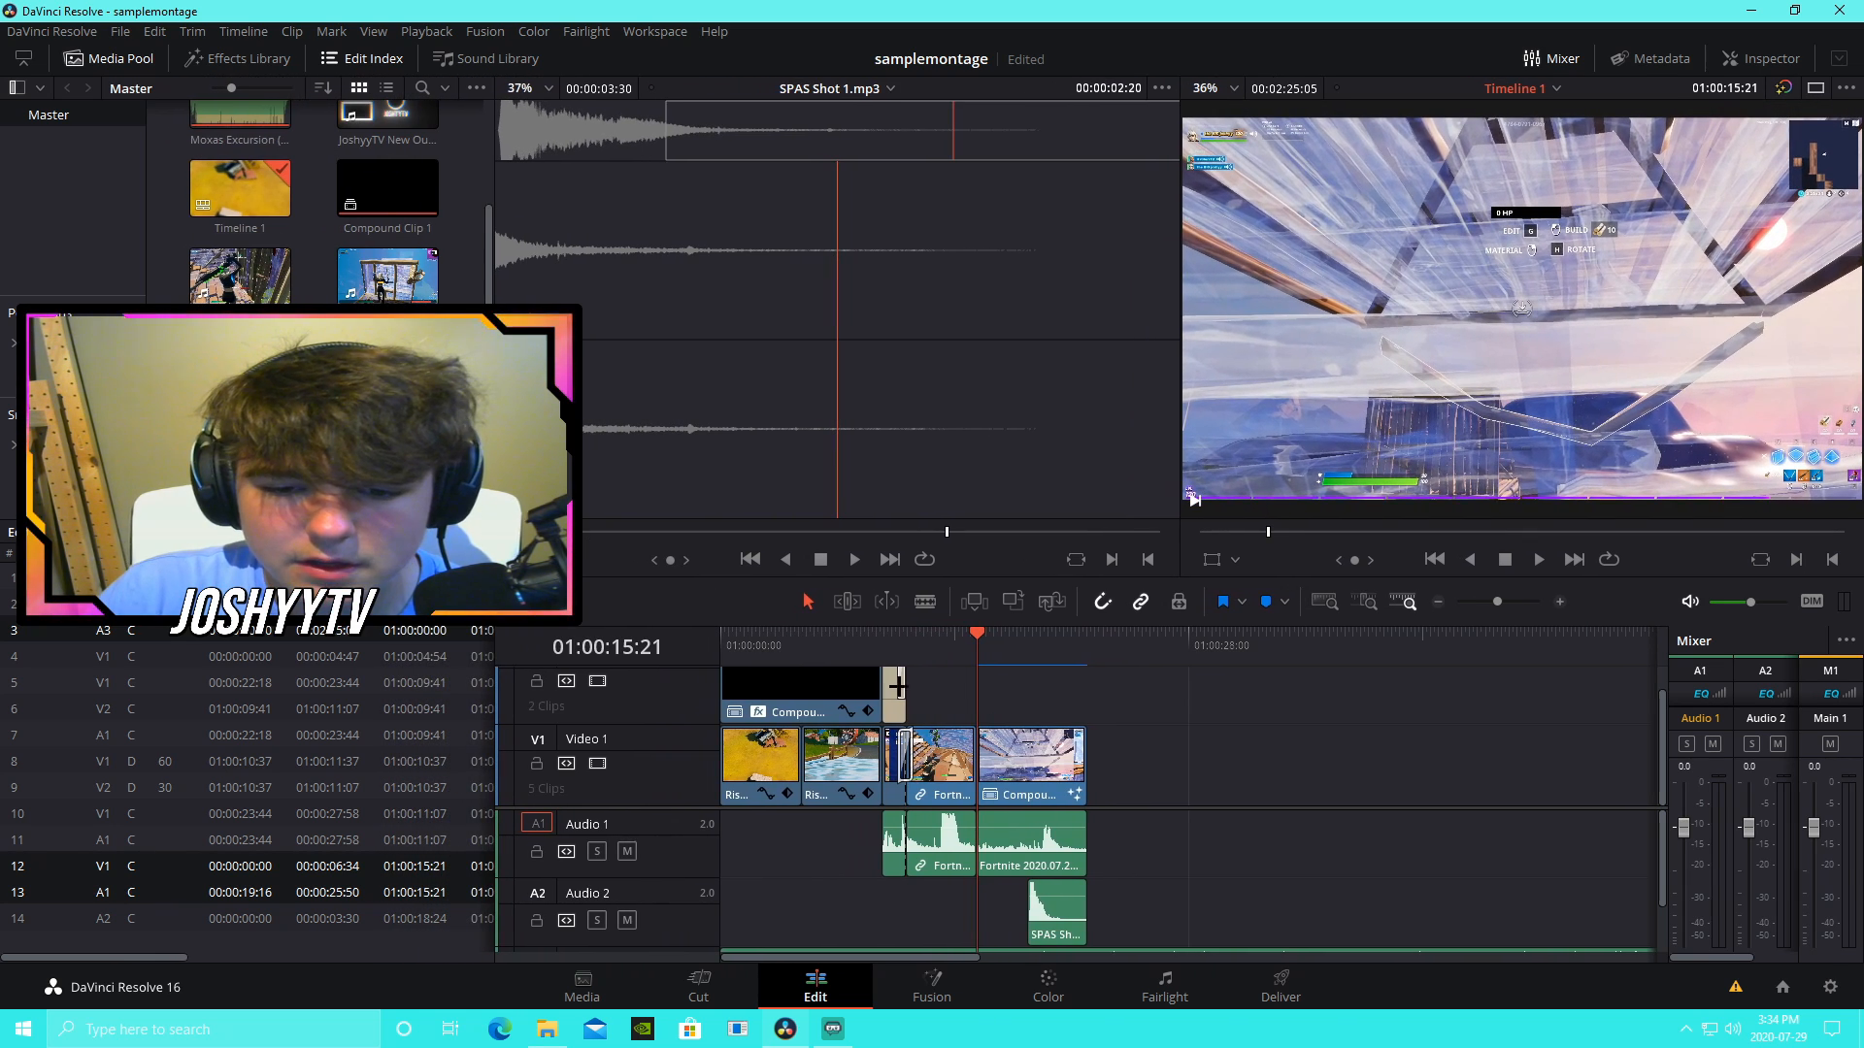
drag(1514, 607, 1508, 626)
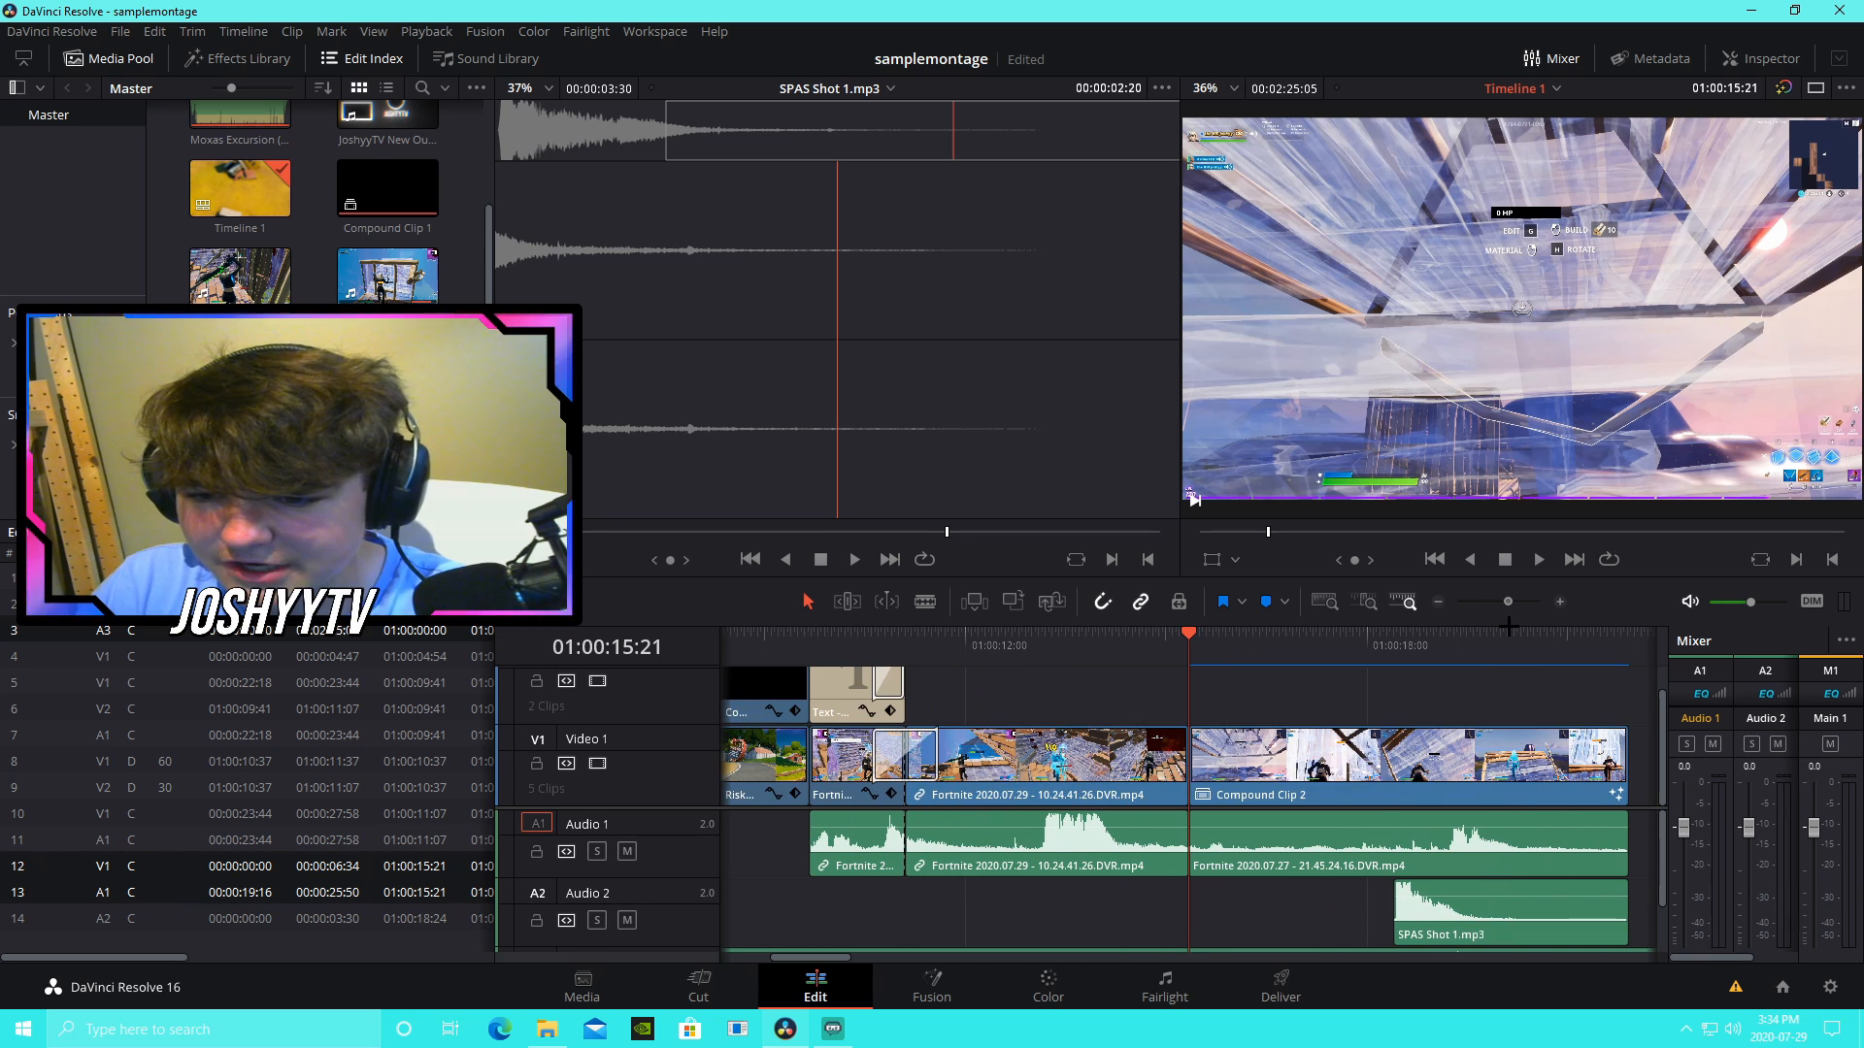
drag(1445, 918, 1500, 901)
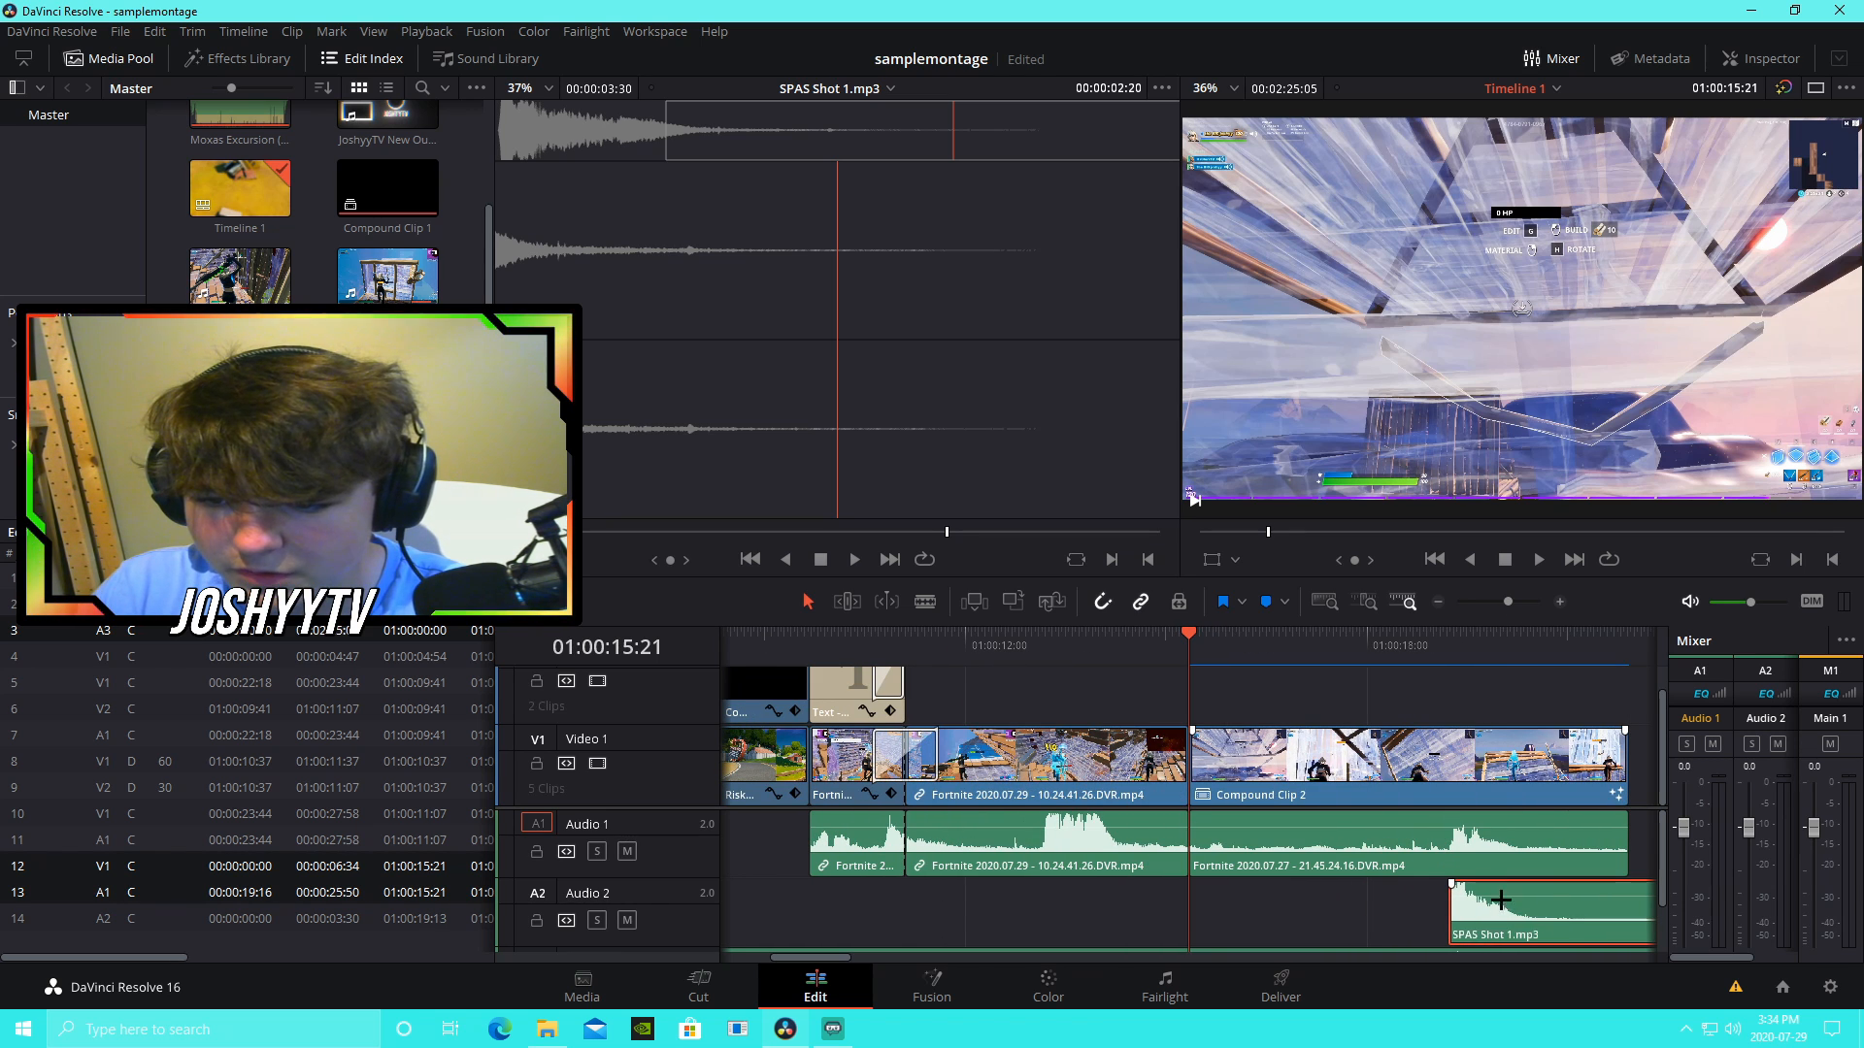
click(1438, 657)
drag(1508, 602, 1523, 602)
click(1211, 651)
drag(1211, 650, 1217, 653)
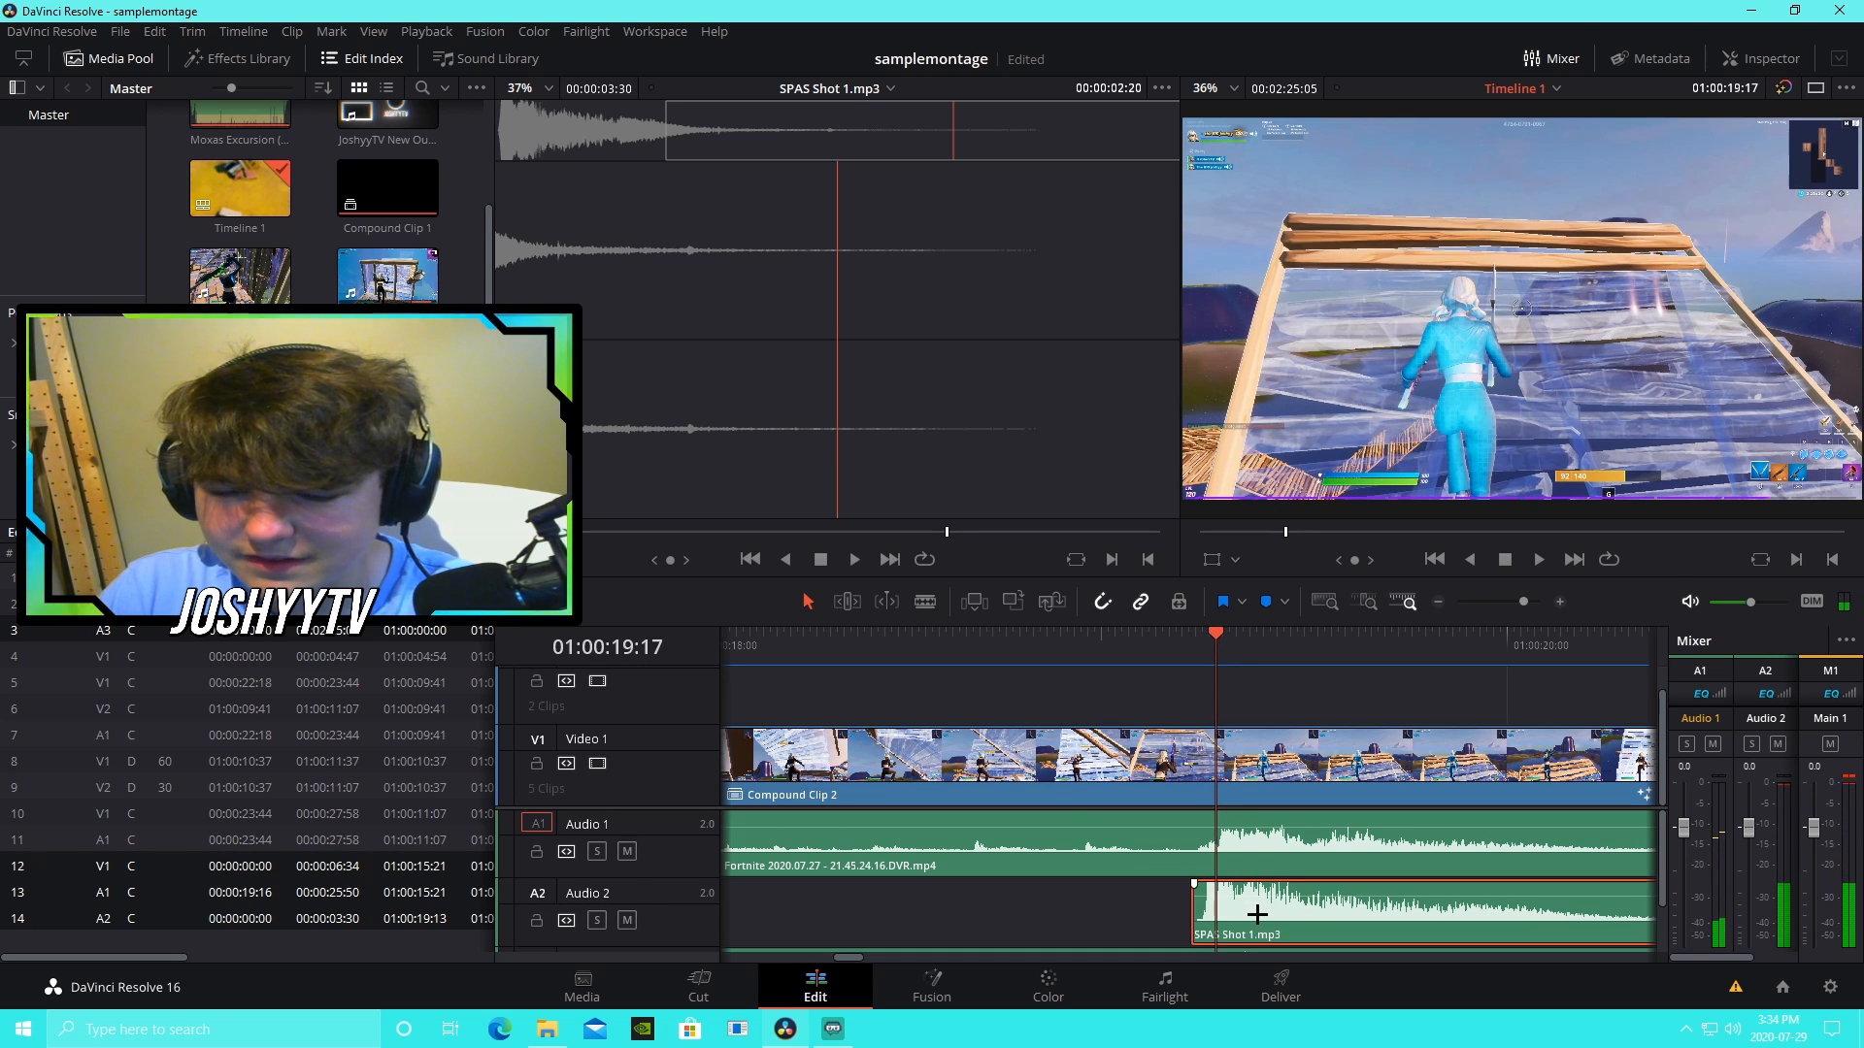
Step: Snap the SPAS Shot clip to the playhead, then nudge it one frame earlier onto the gunshot
drag(1266, 912, 1289, 912)
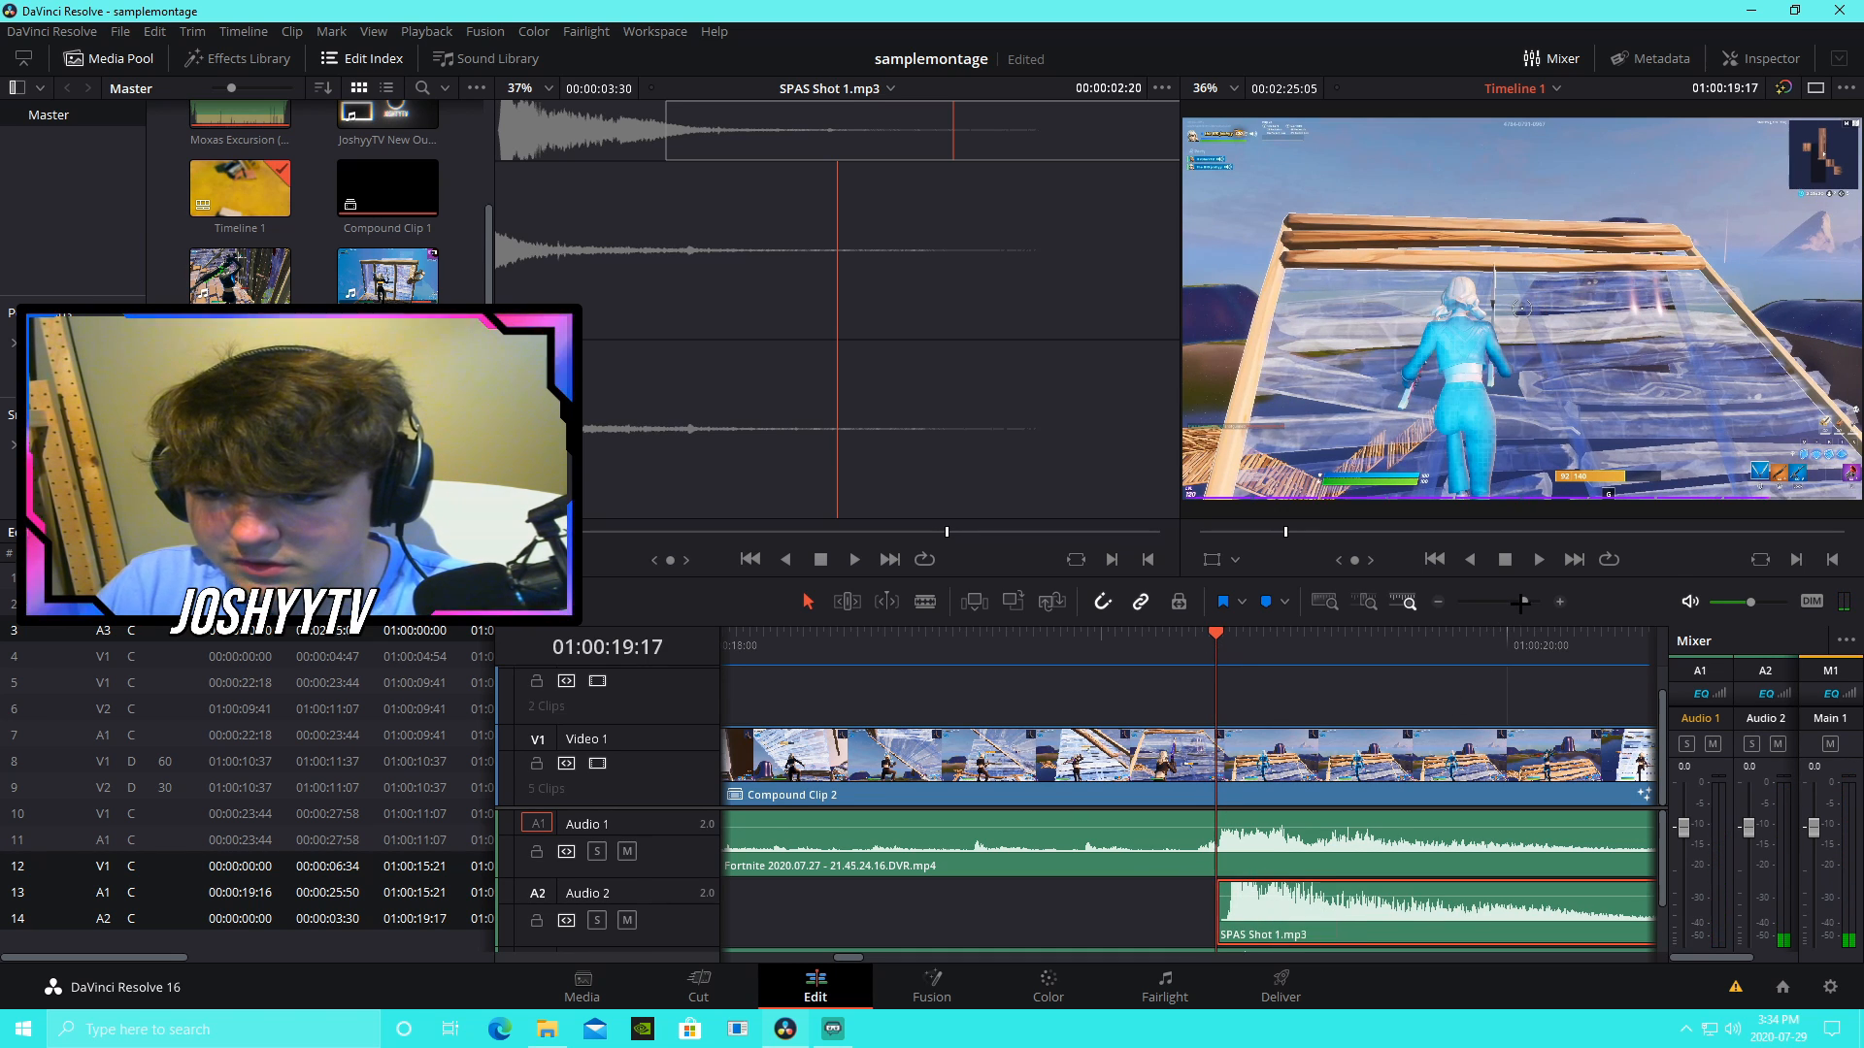
drag(1524, 602, 1553, 612)
drag(1390, 908, 1288, 906)
drag(1193, 635, 913, 711)
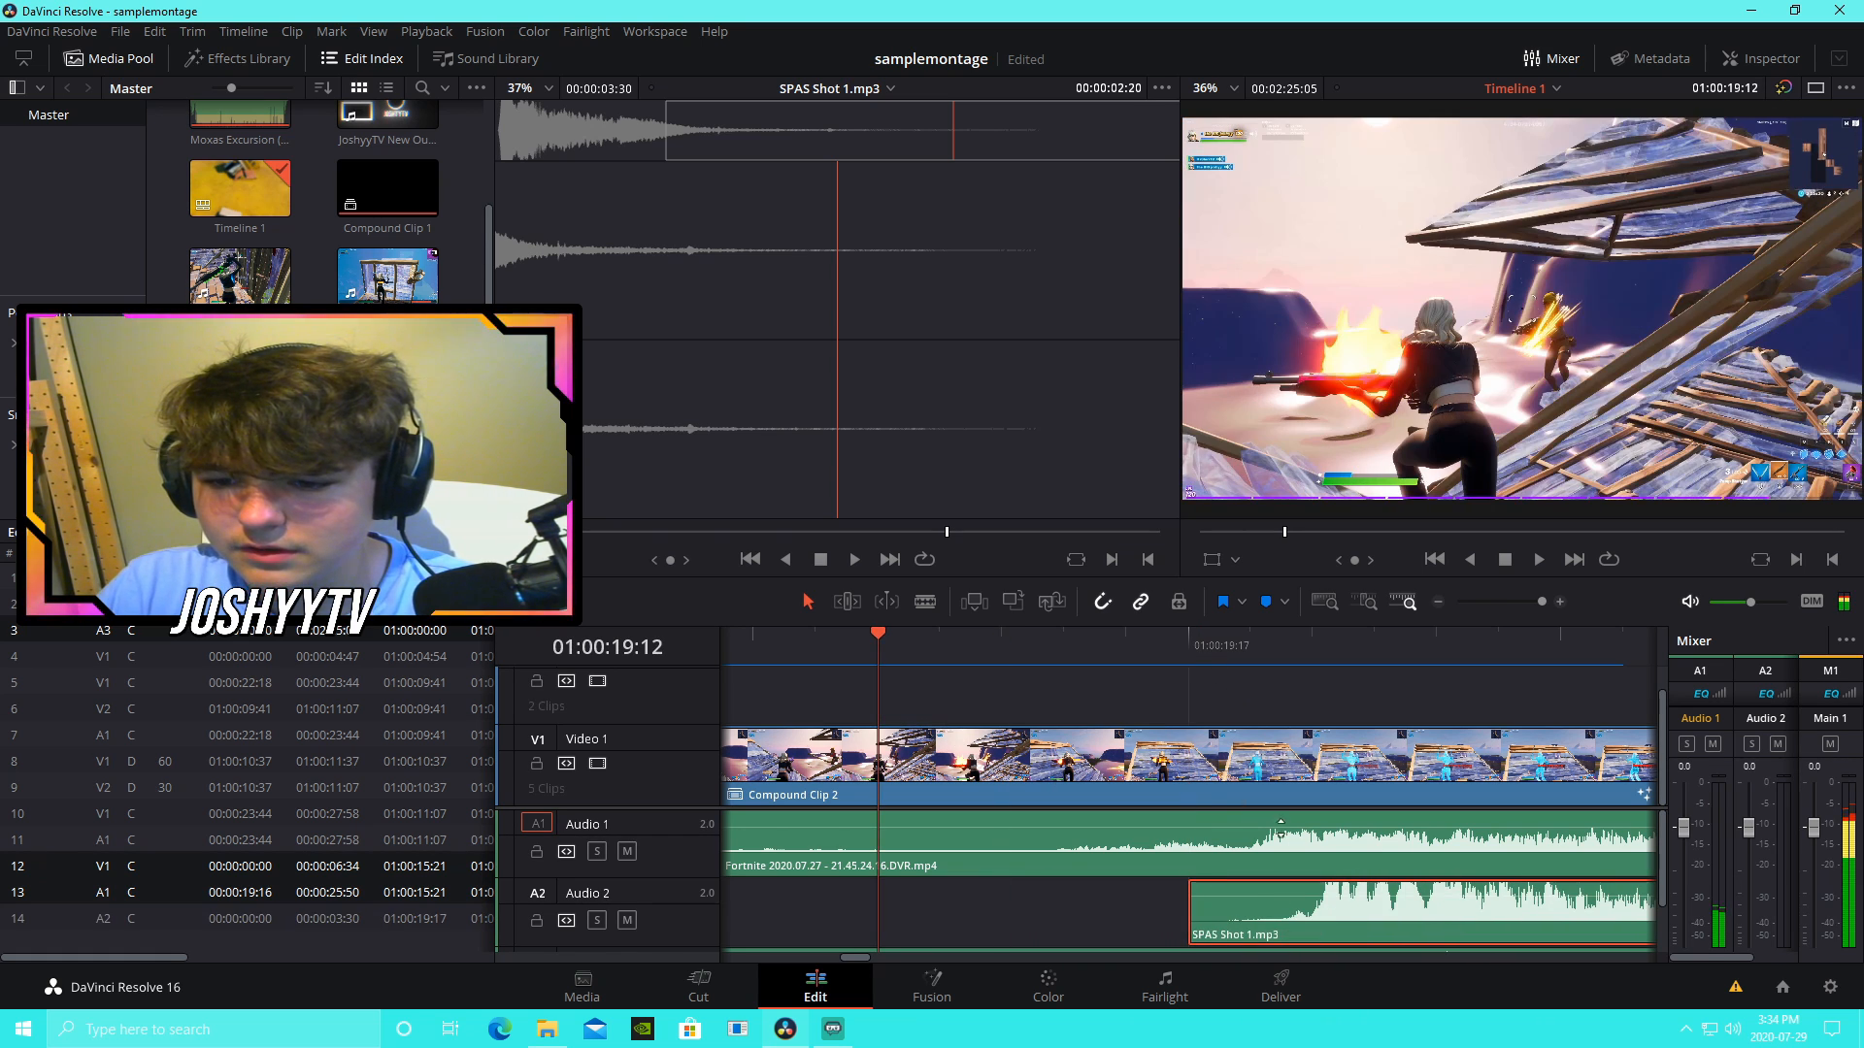
drag(1372, 909, 1304, 914)
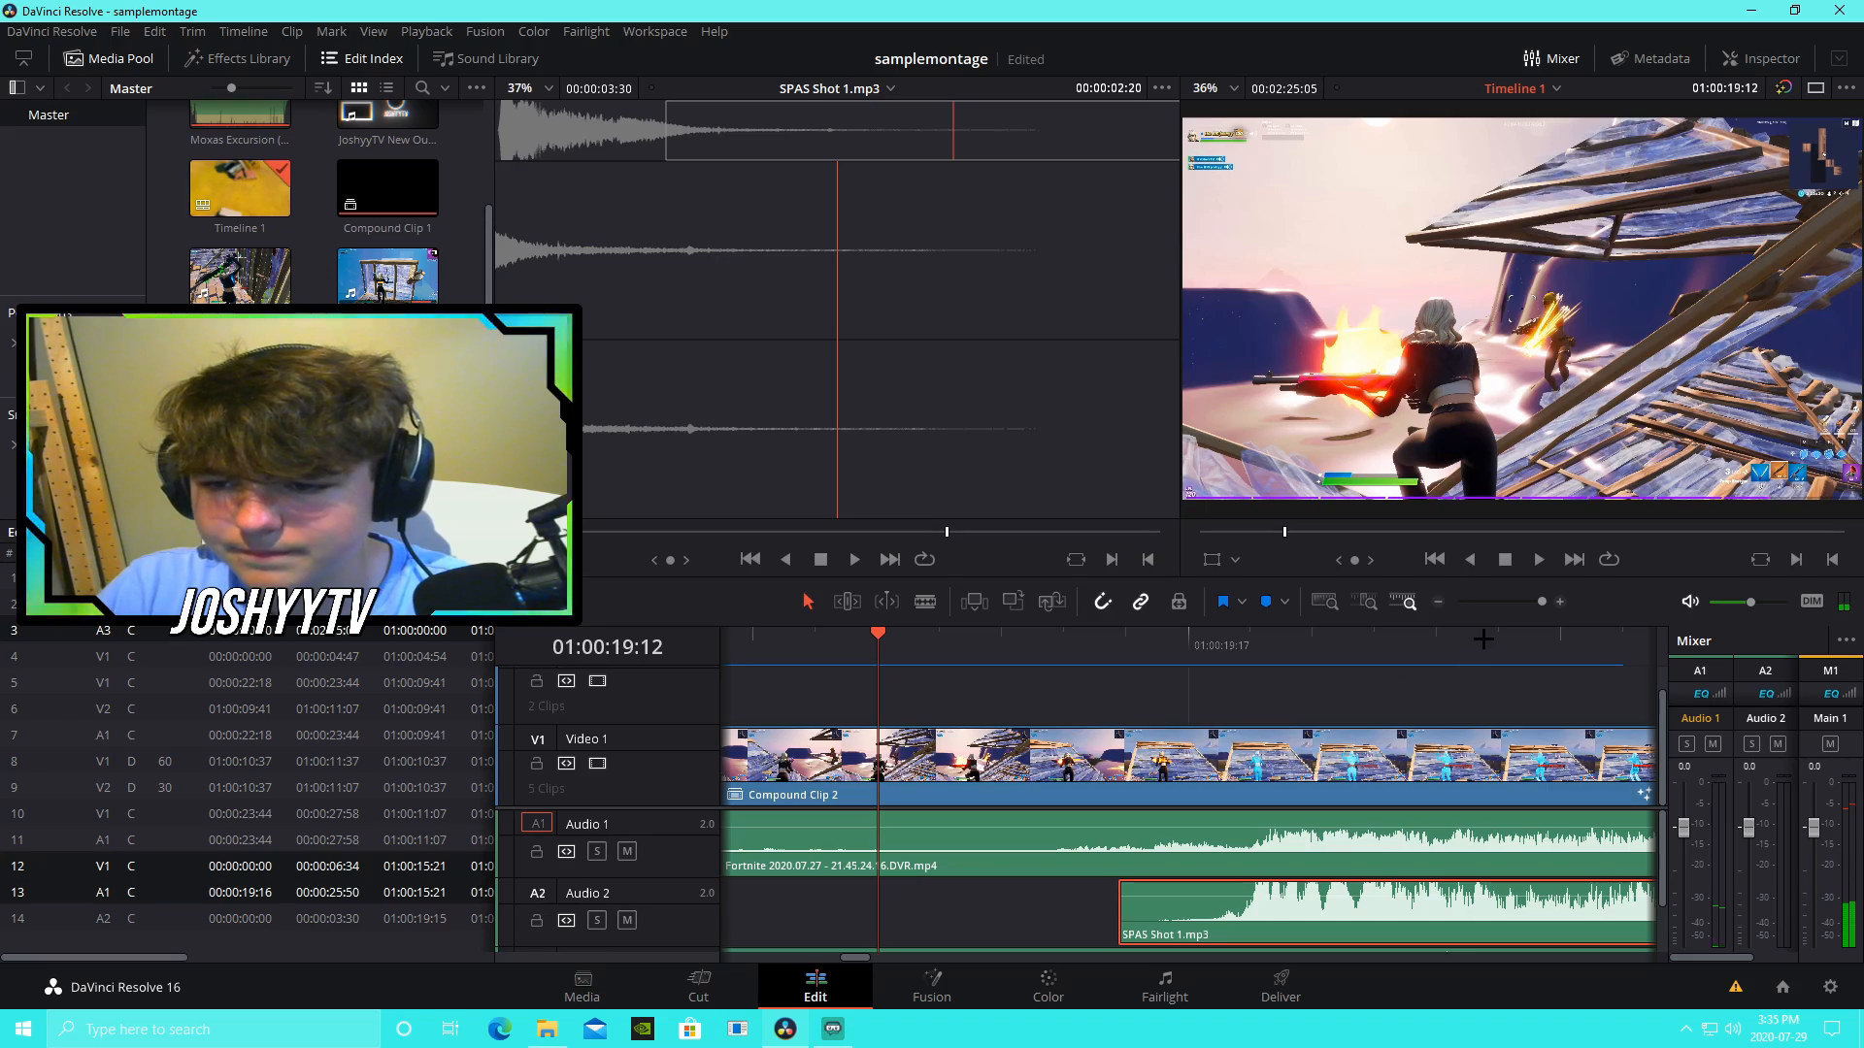
drag(1542, 604, 1507, 626)
Step: Play the gunshot section to check the SPAS Shot sync
key(space)
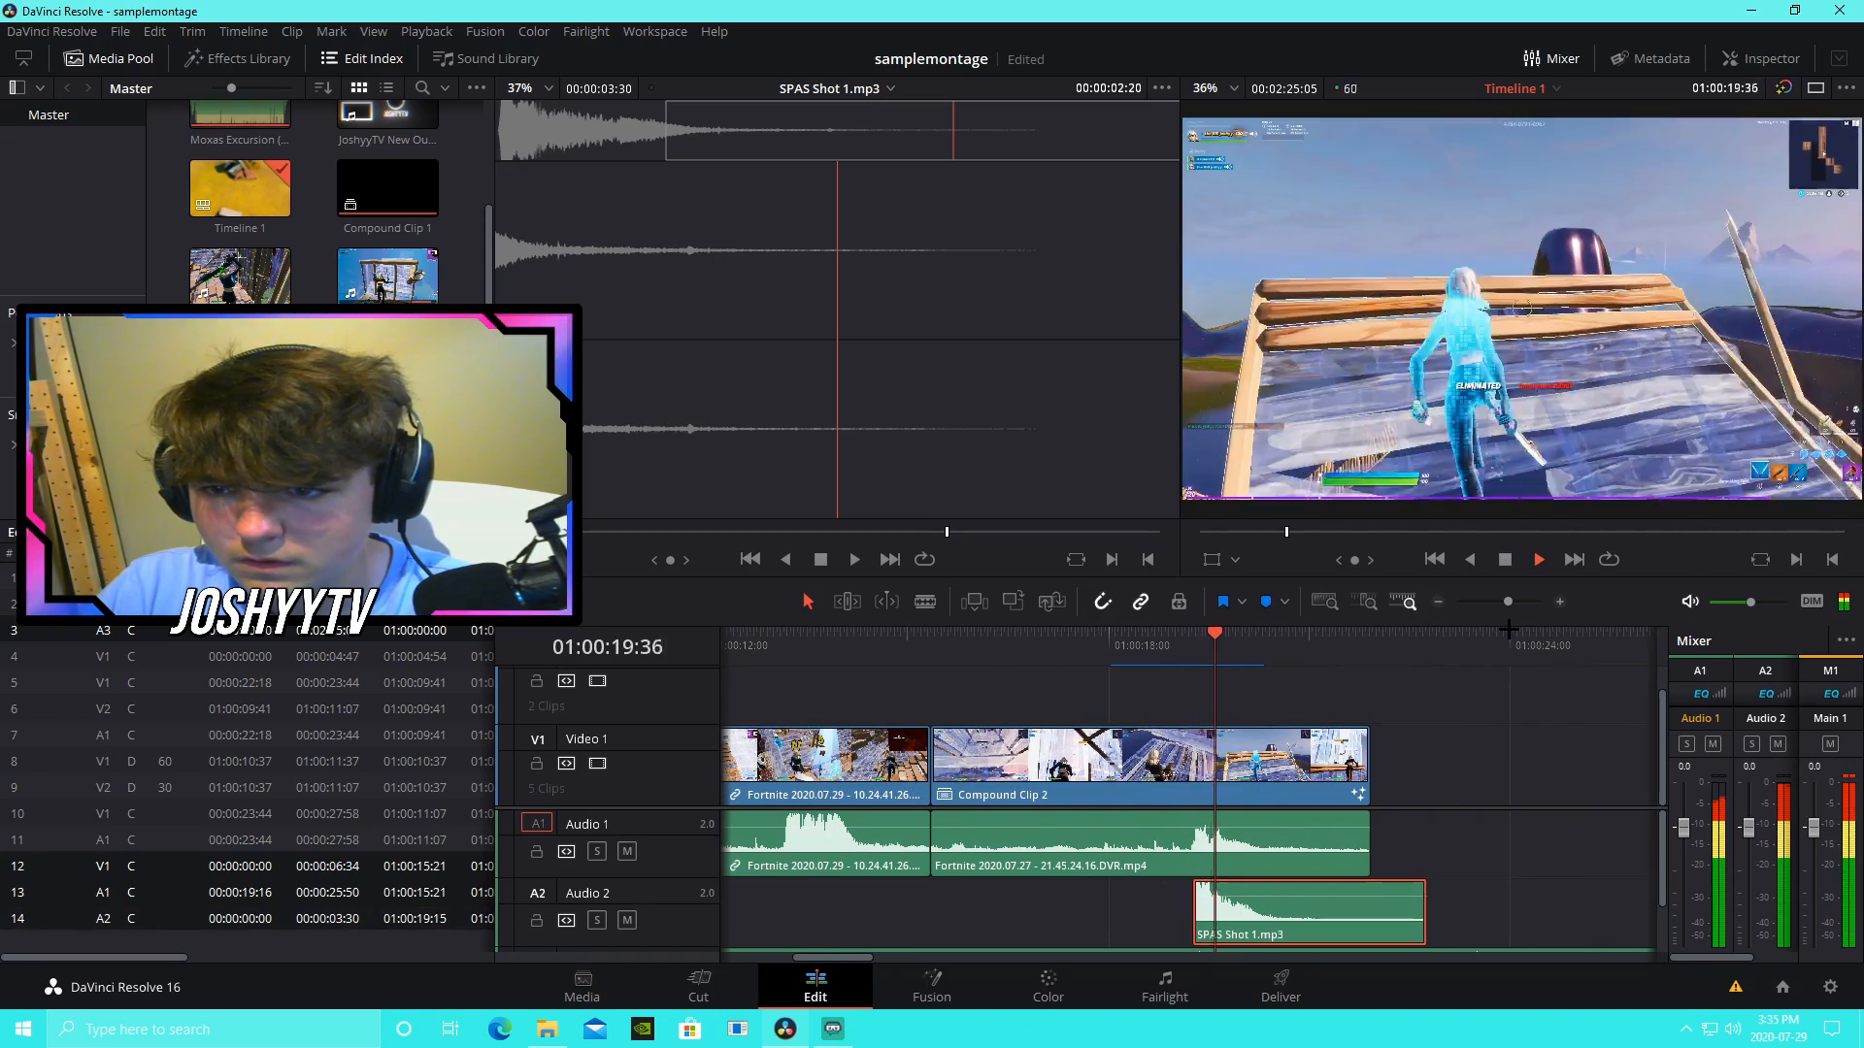
click(1111, 649)
click(1109, 646)
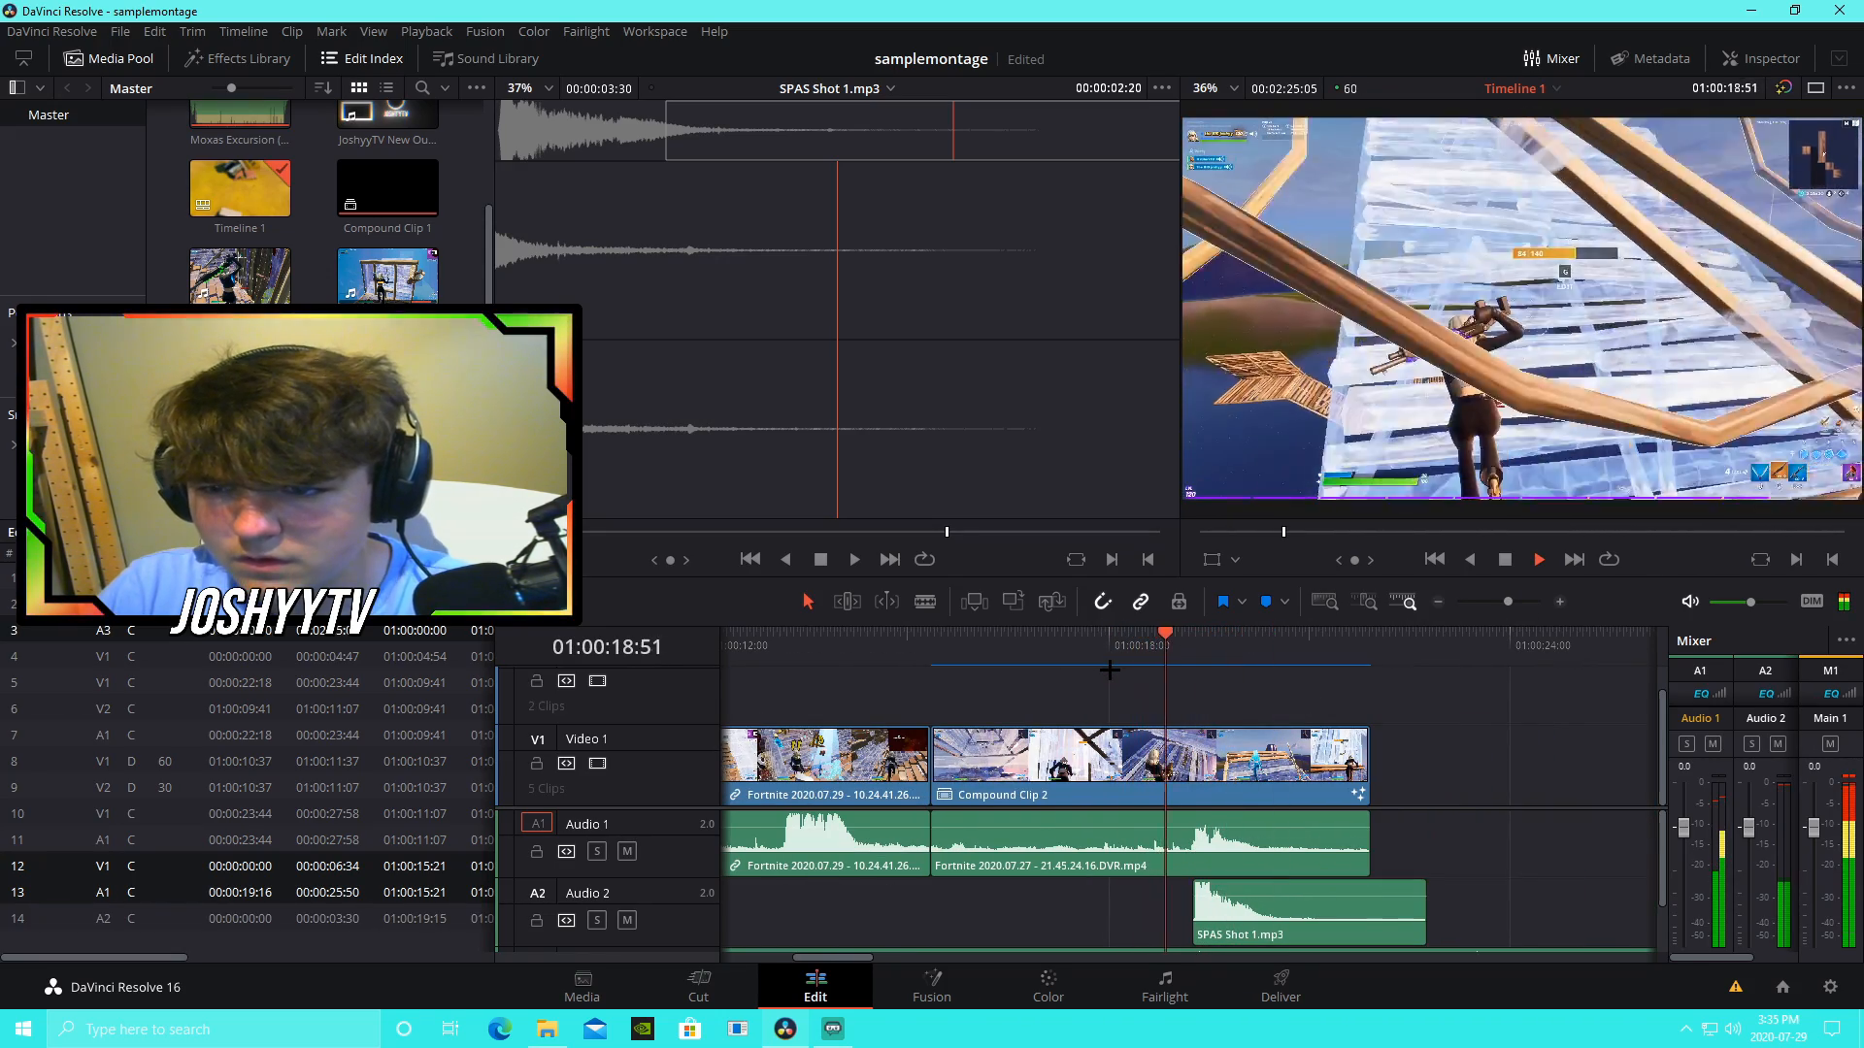
key(space)
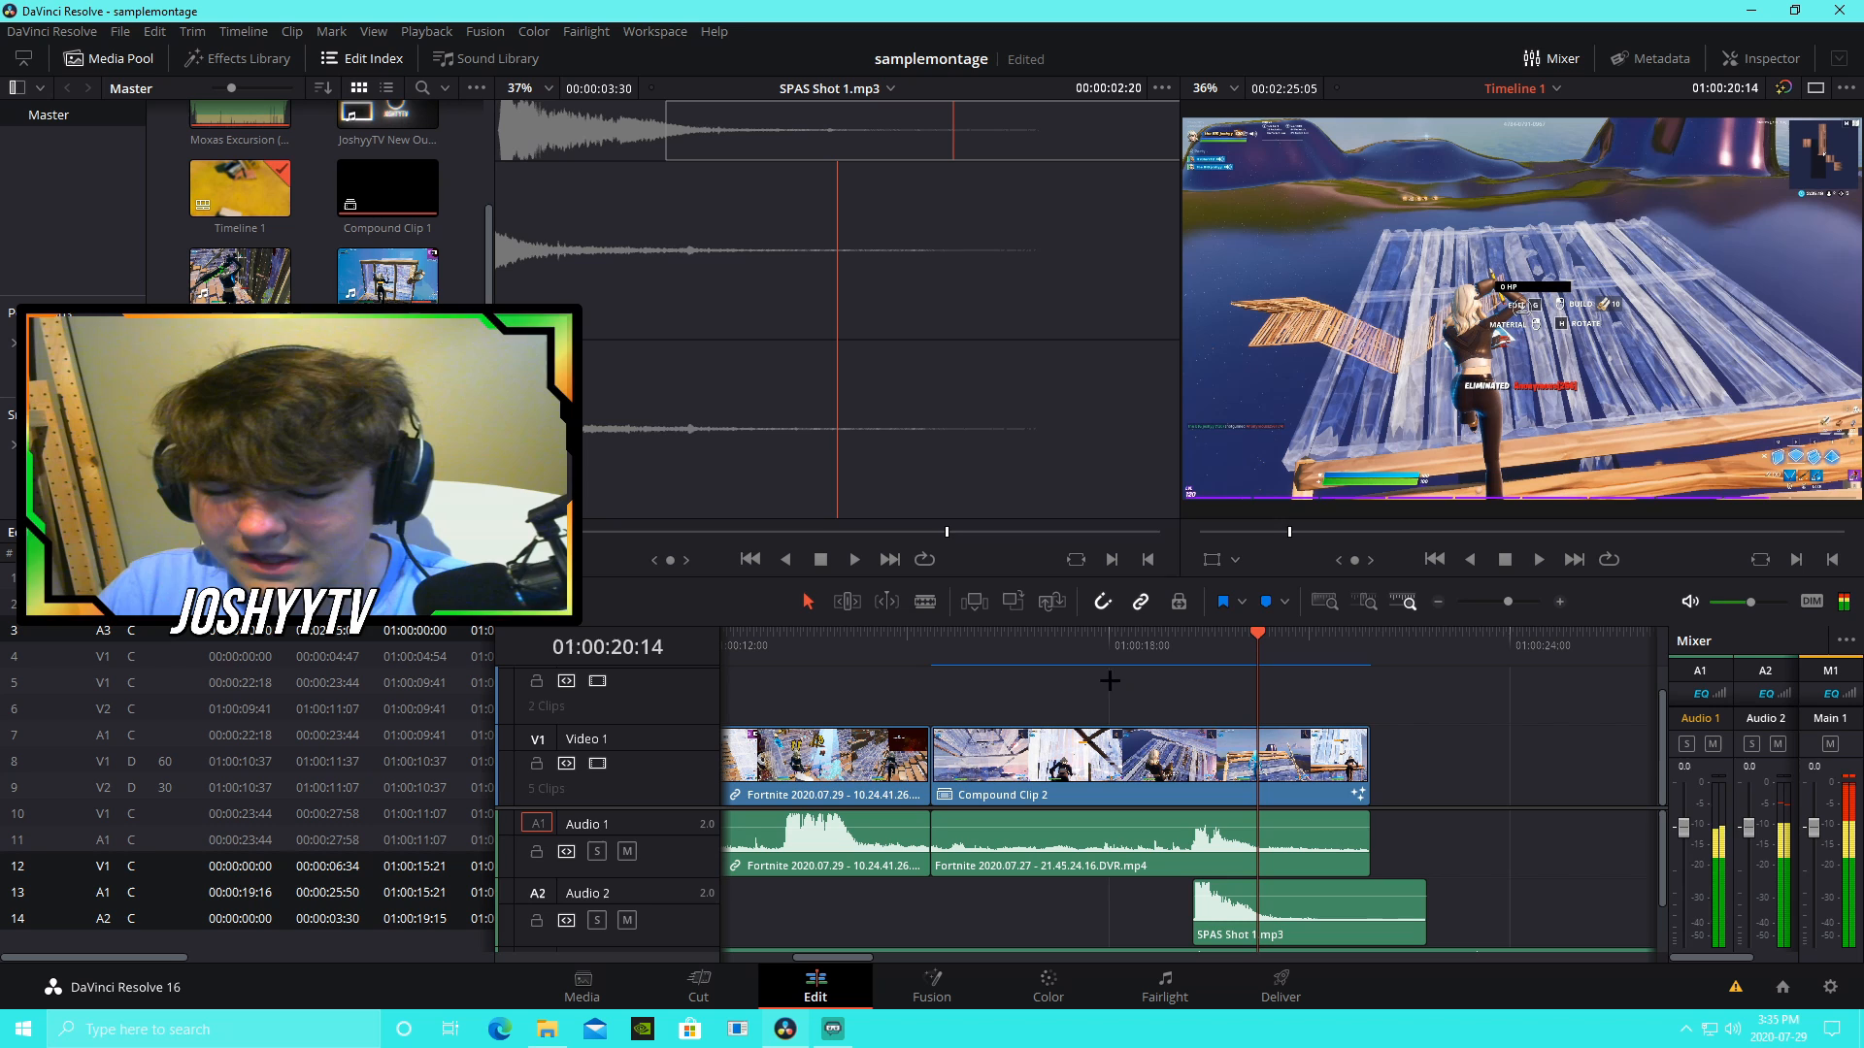
click(1183, 652)
Step: Mute Audio 2 and play the edit from 01:00:17:23 without the sound effect
right_click(1259, 922)
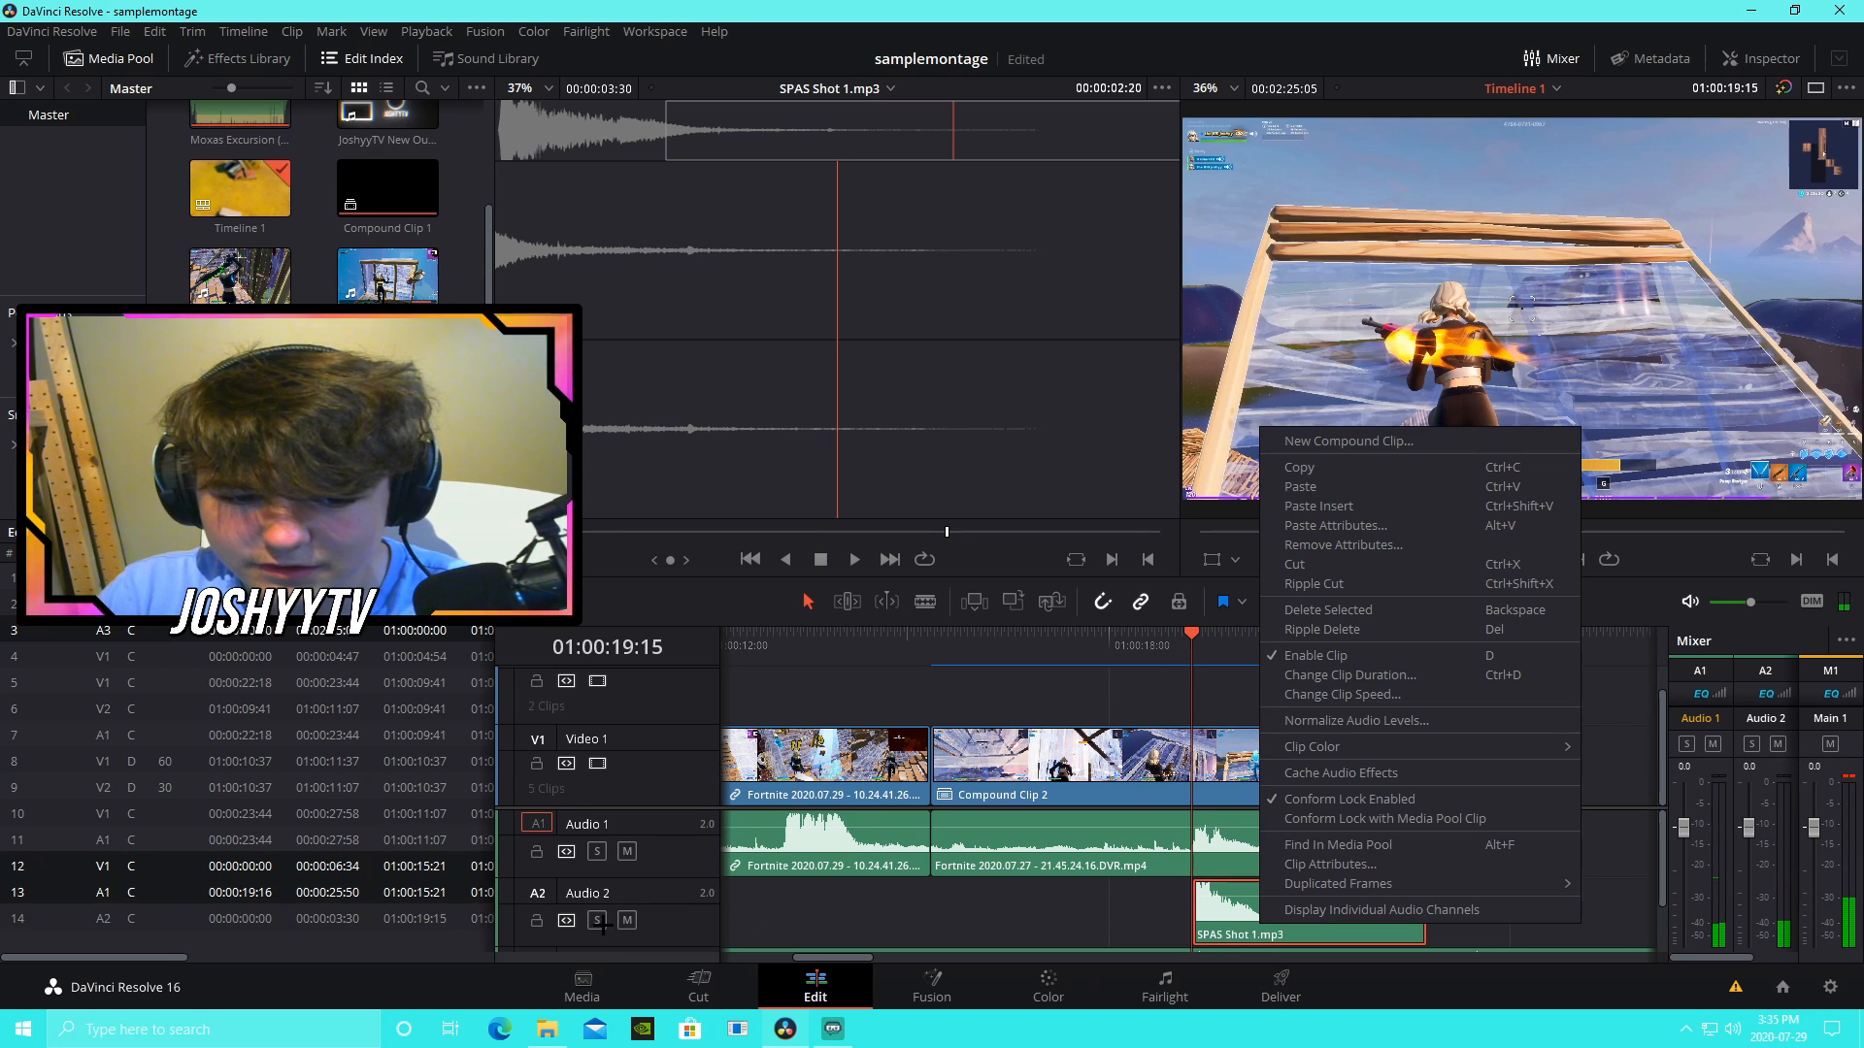
click(627, 921)
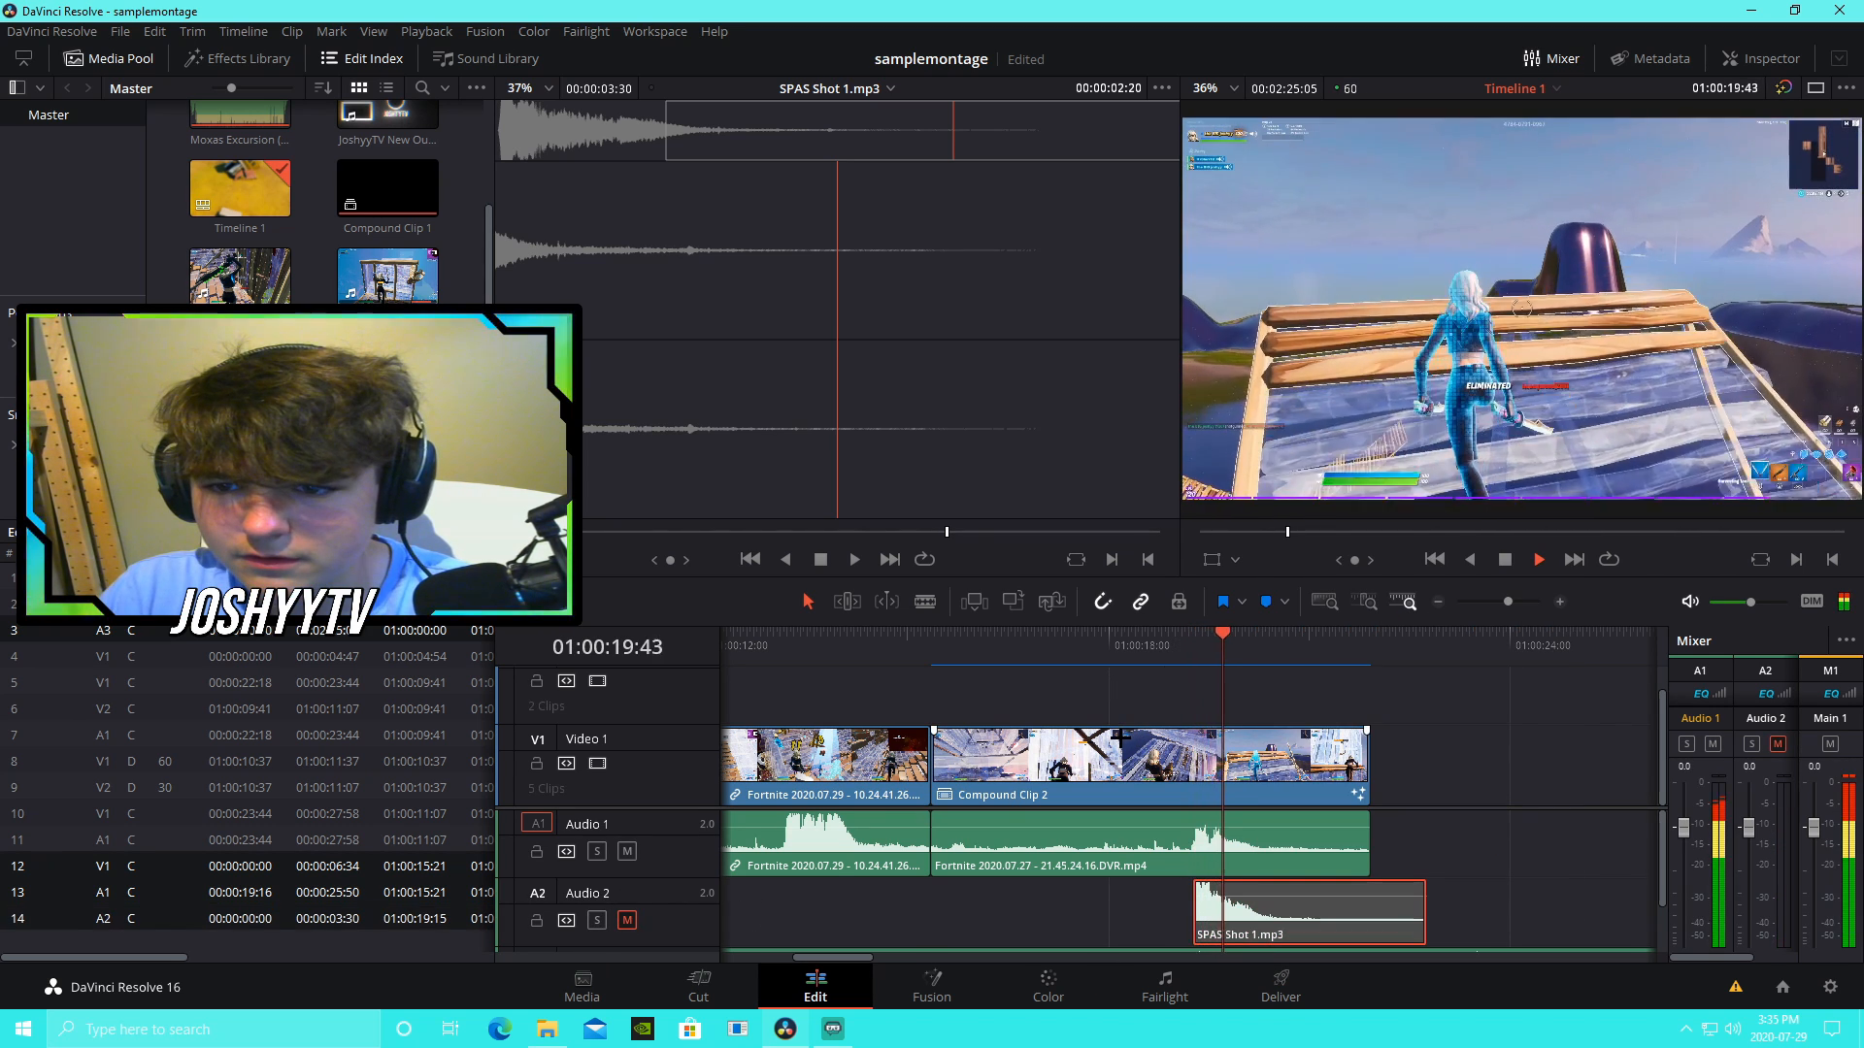
key(space)
click(1067, 649)
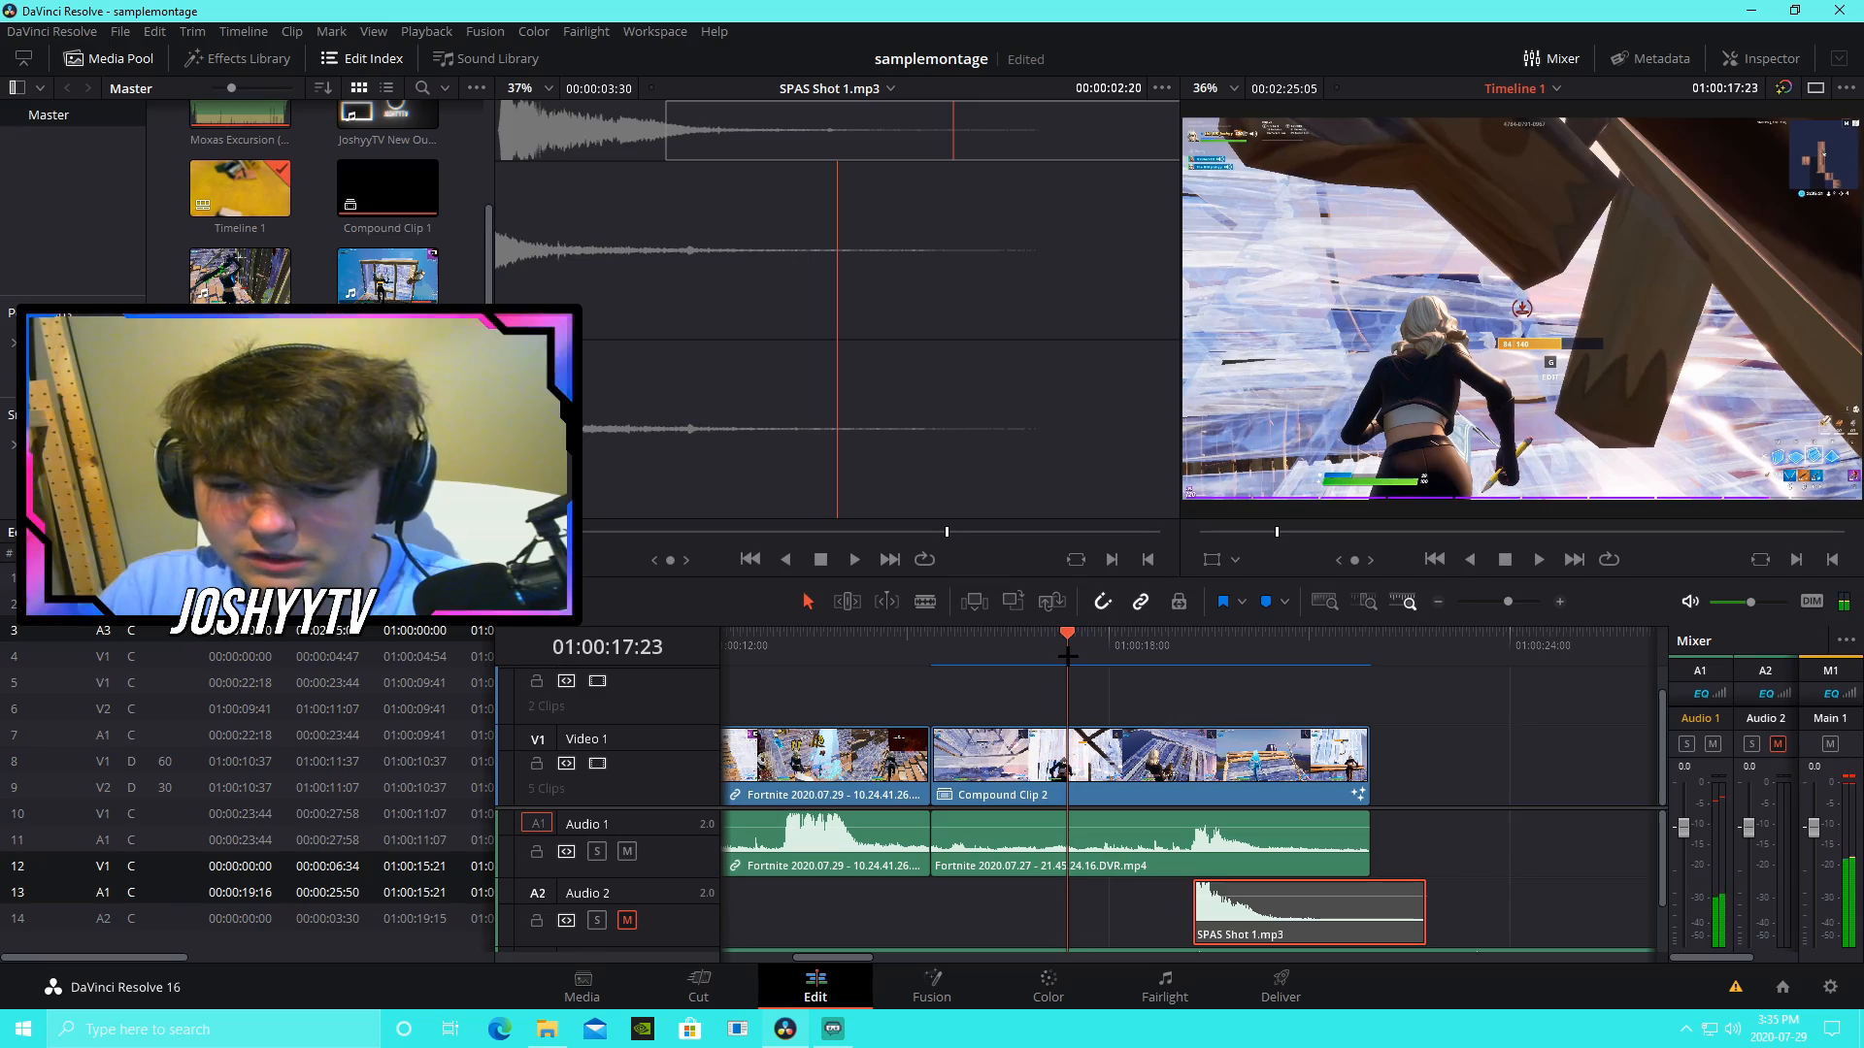
key(space)
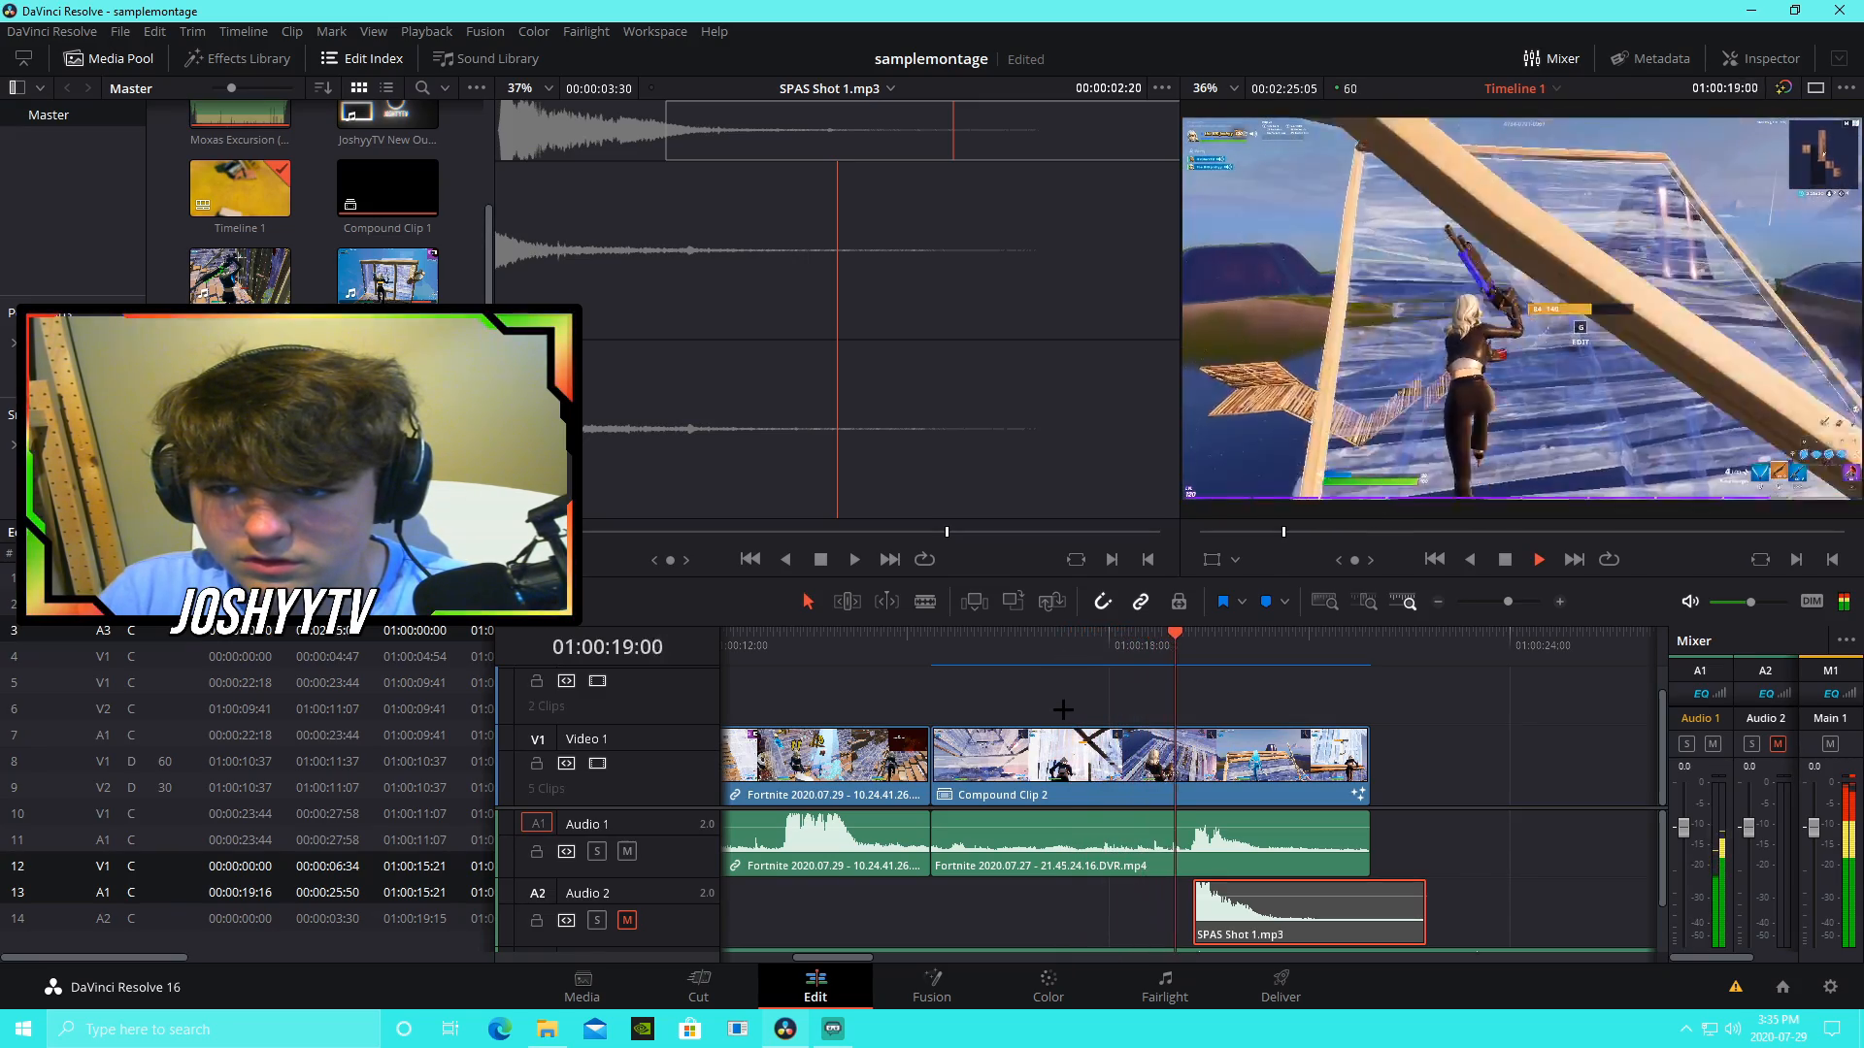
key(space)
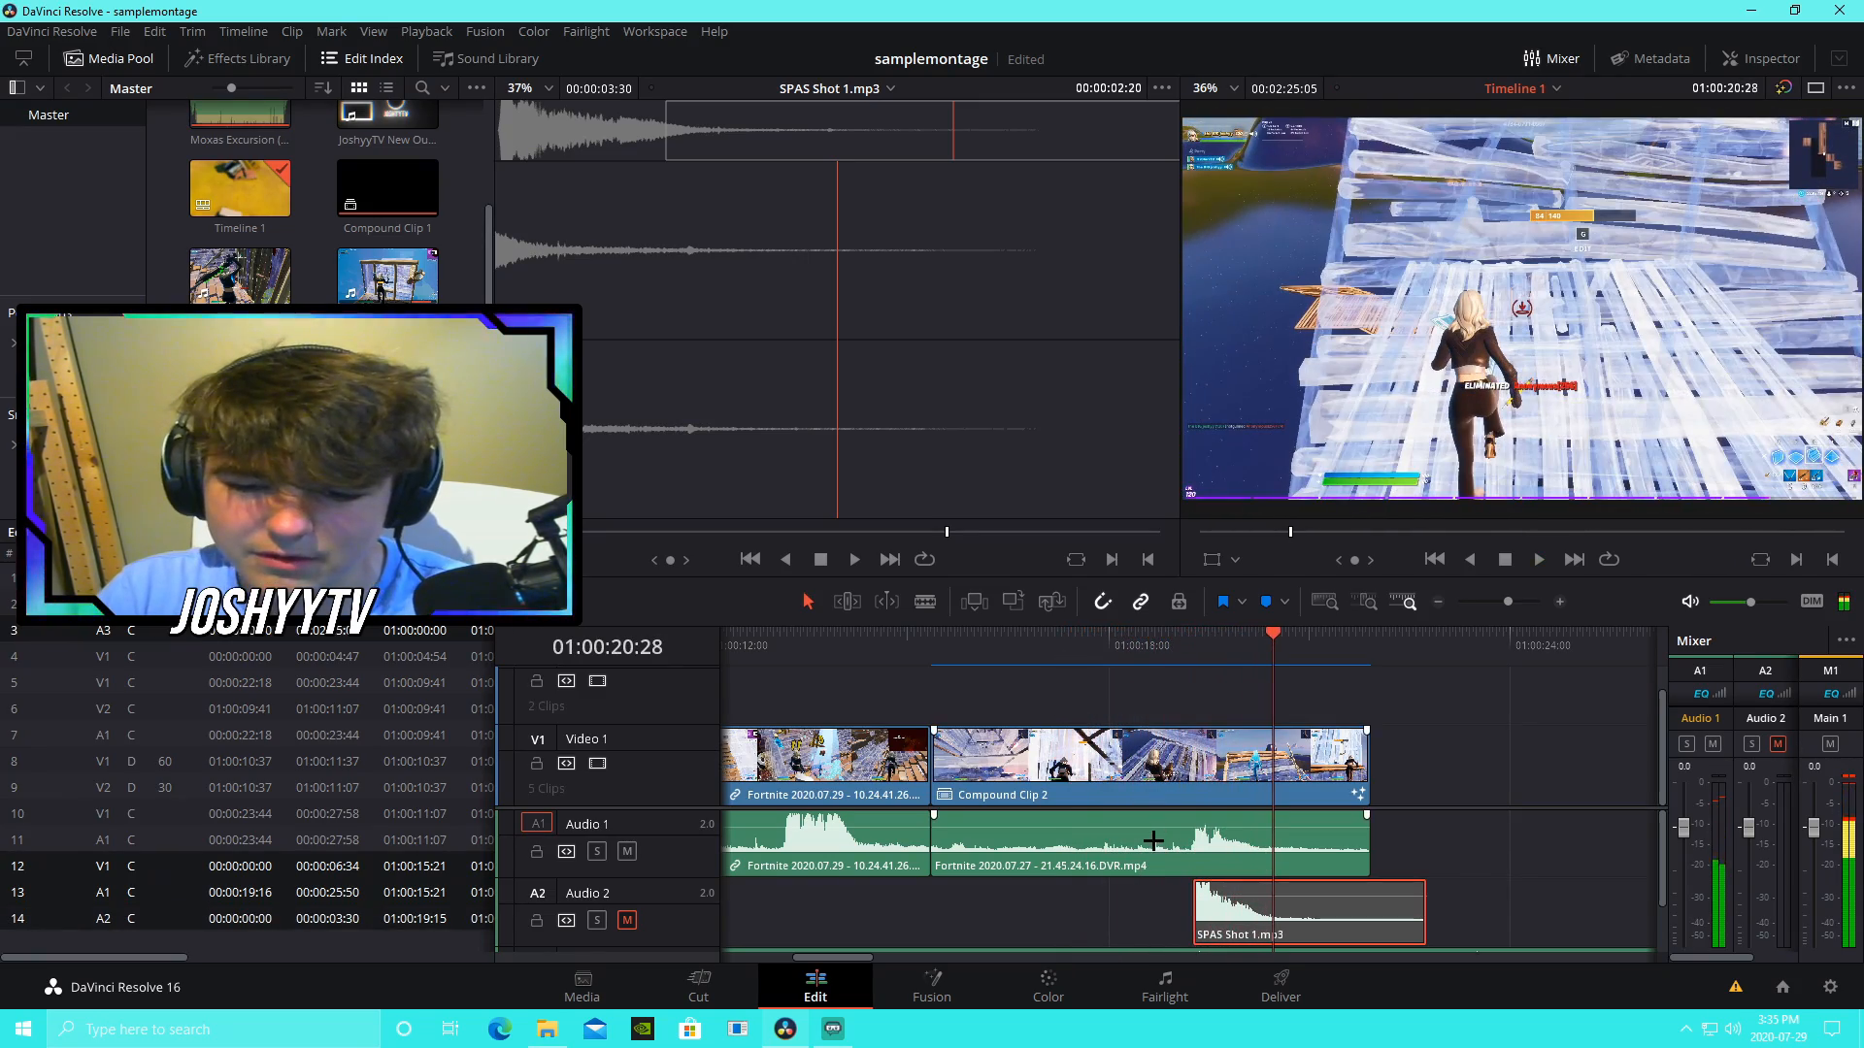
Step: Unmute Audio 2 and replay from 01:00:17:36 and 01:00:18:17 with the SPAS sound
click(628, 921)
click(1081, 648)
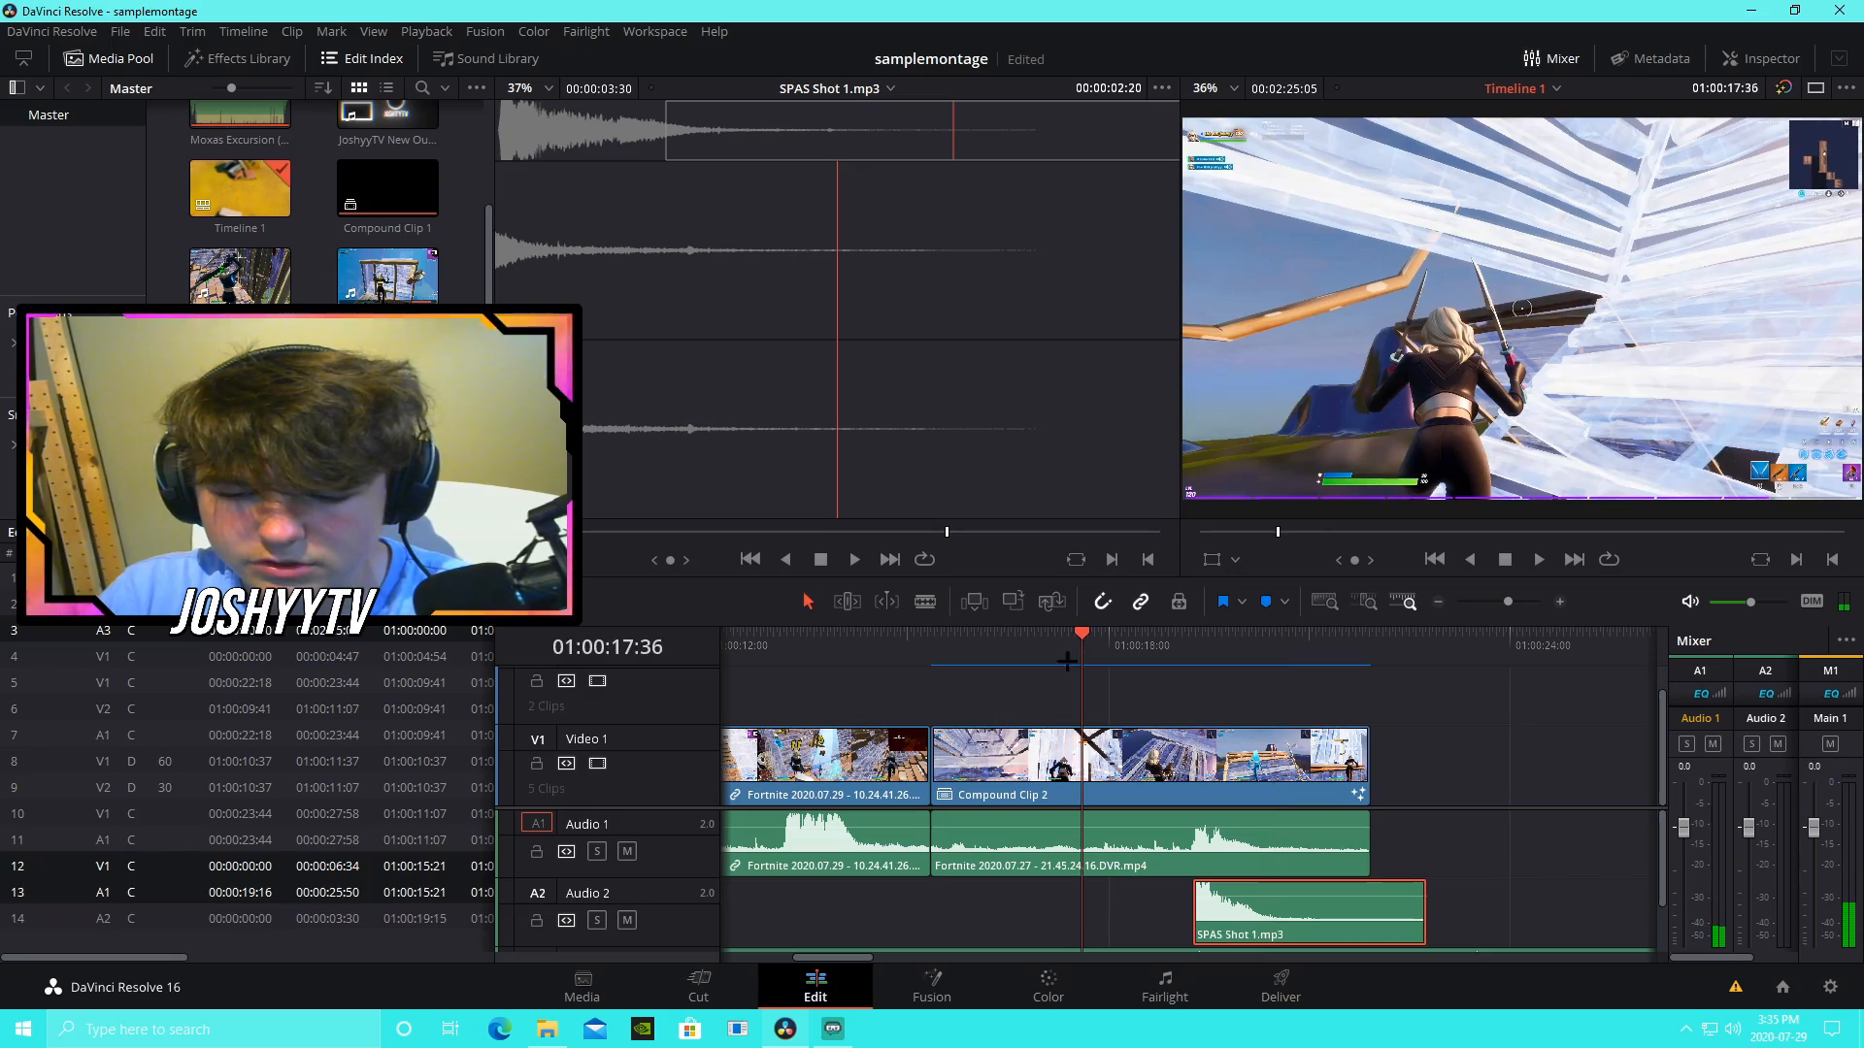
key(space)
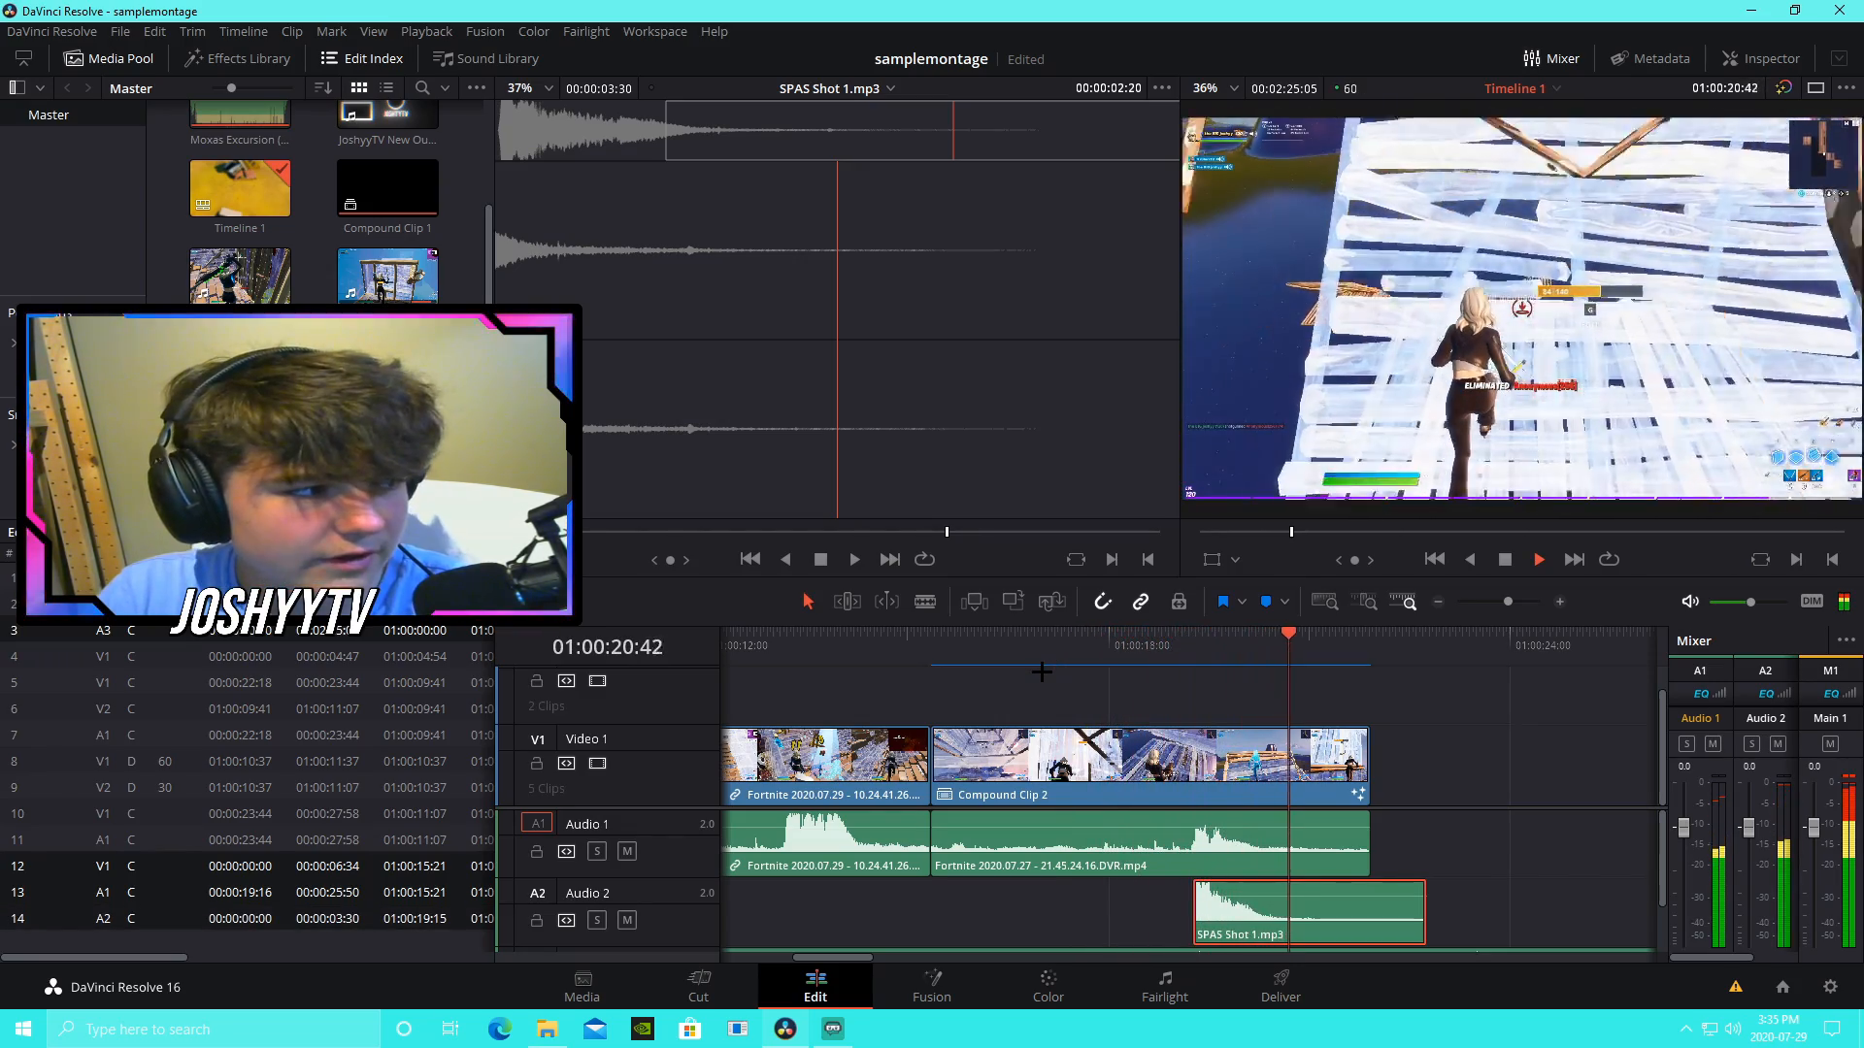
key(space)
click(1127, 648)
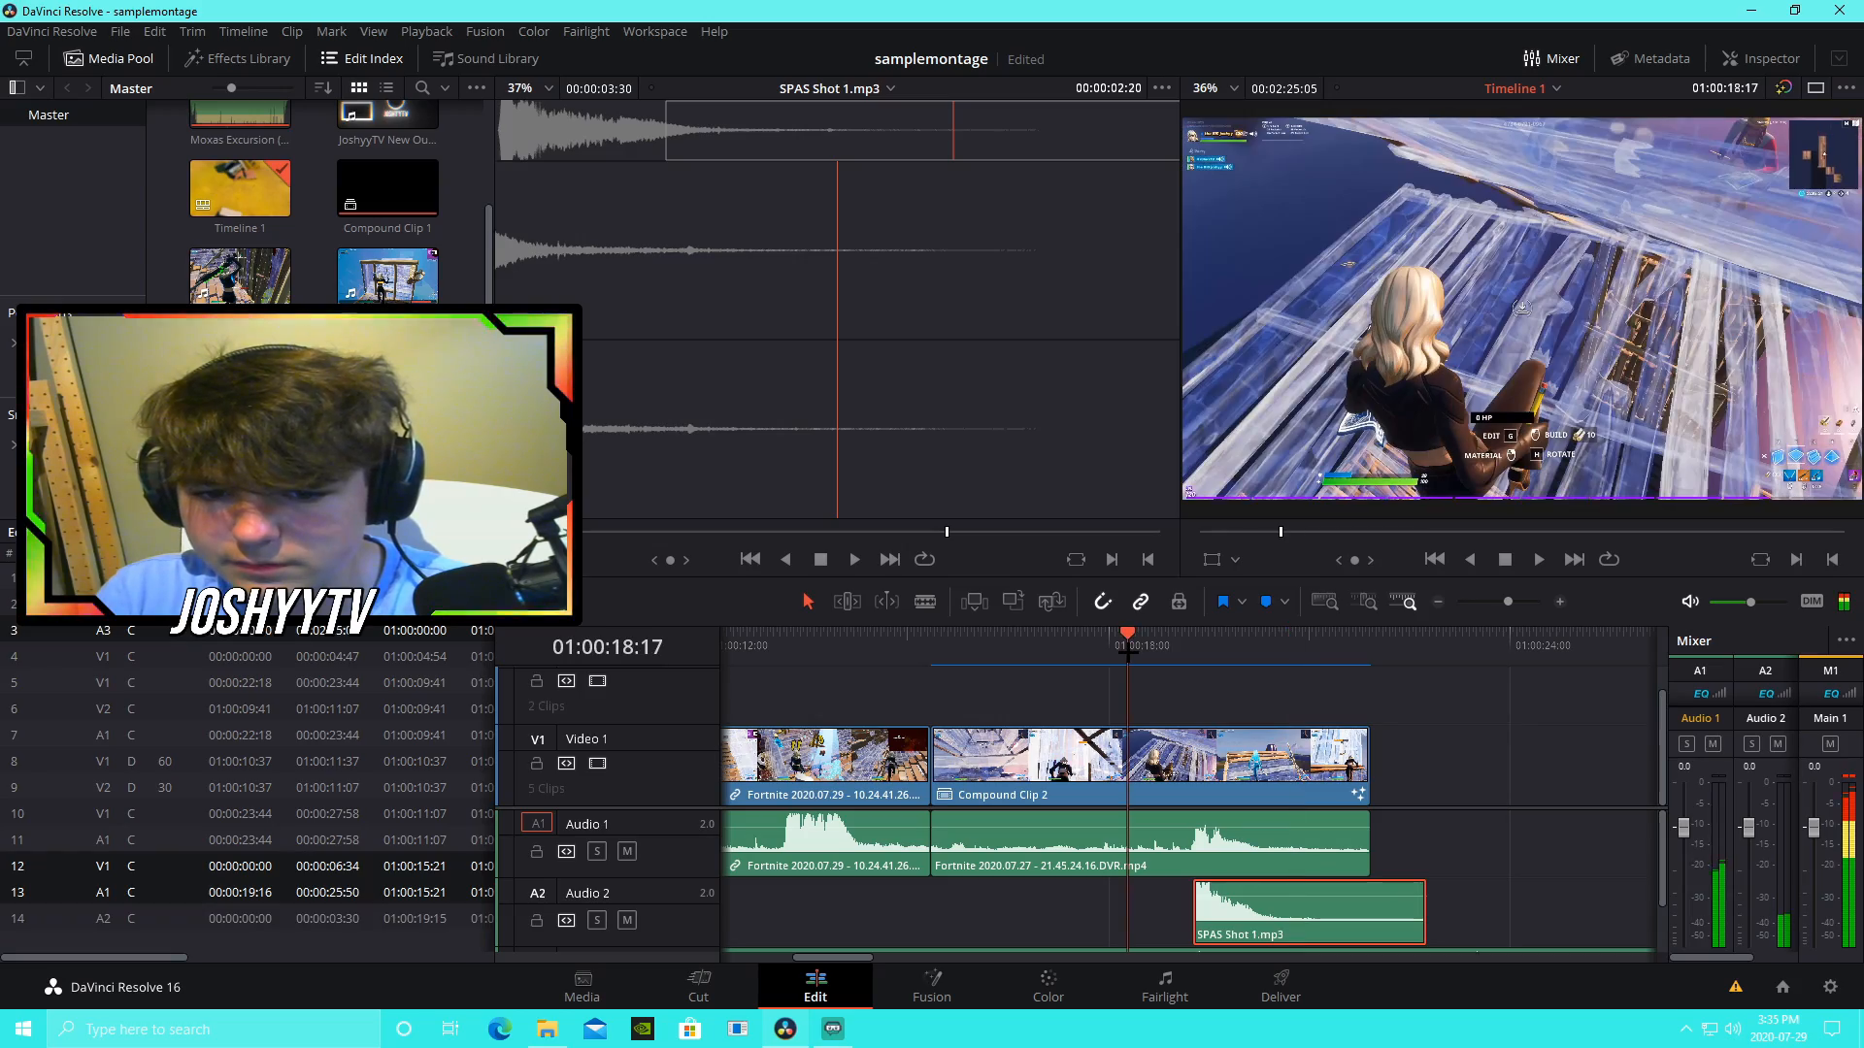
key(space)
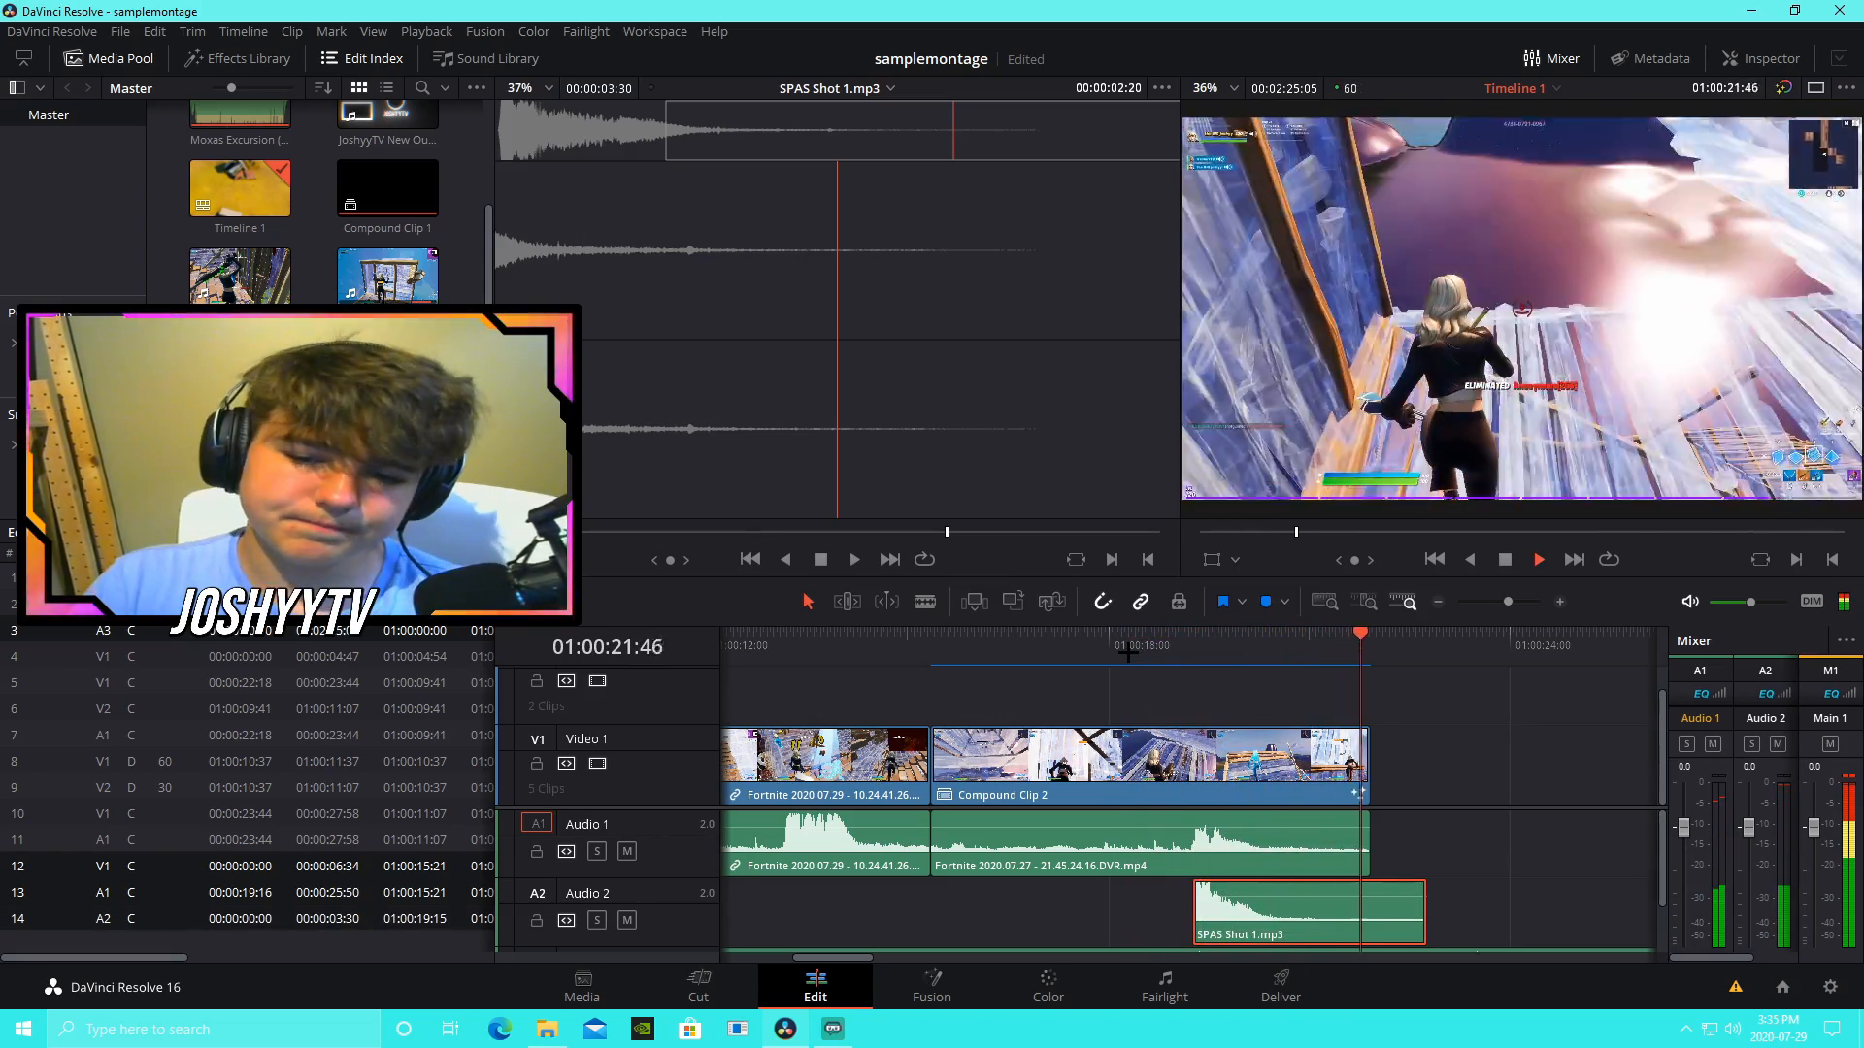
click(1505, 559)
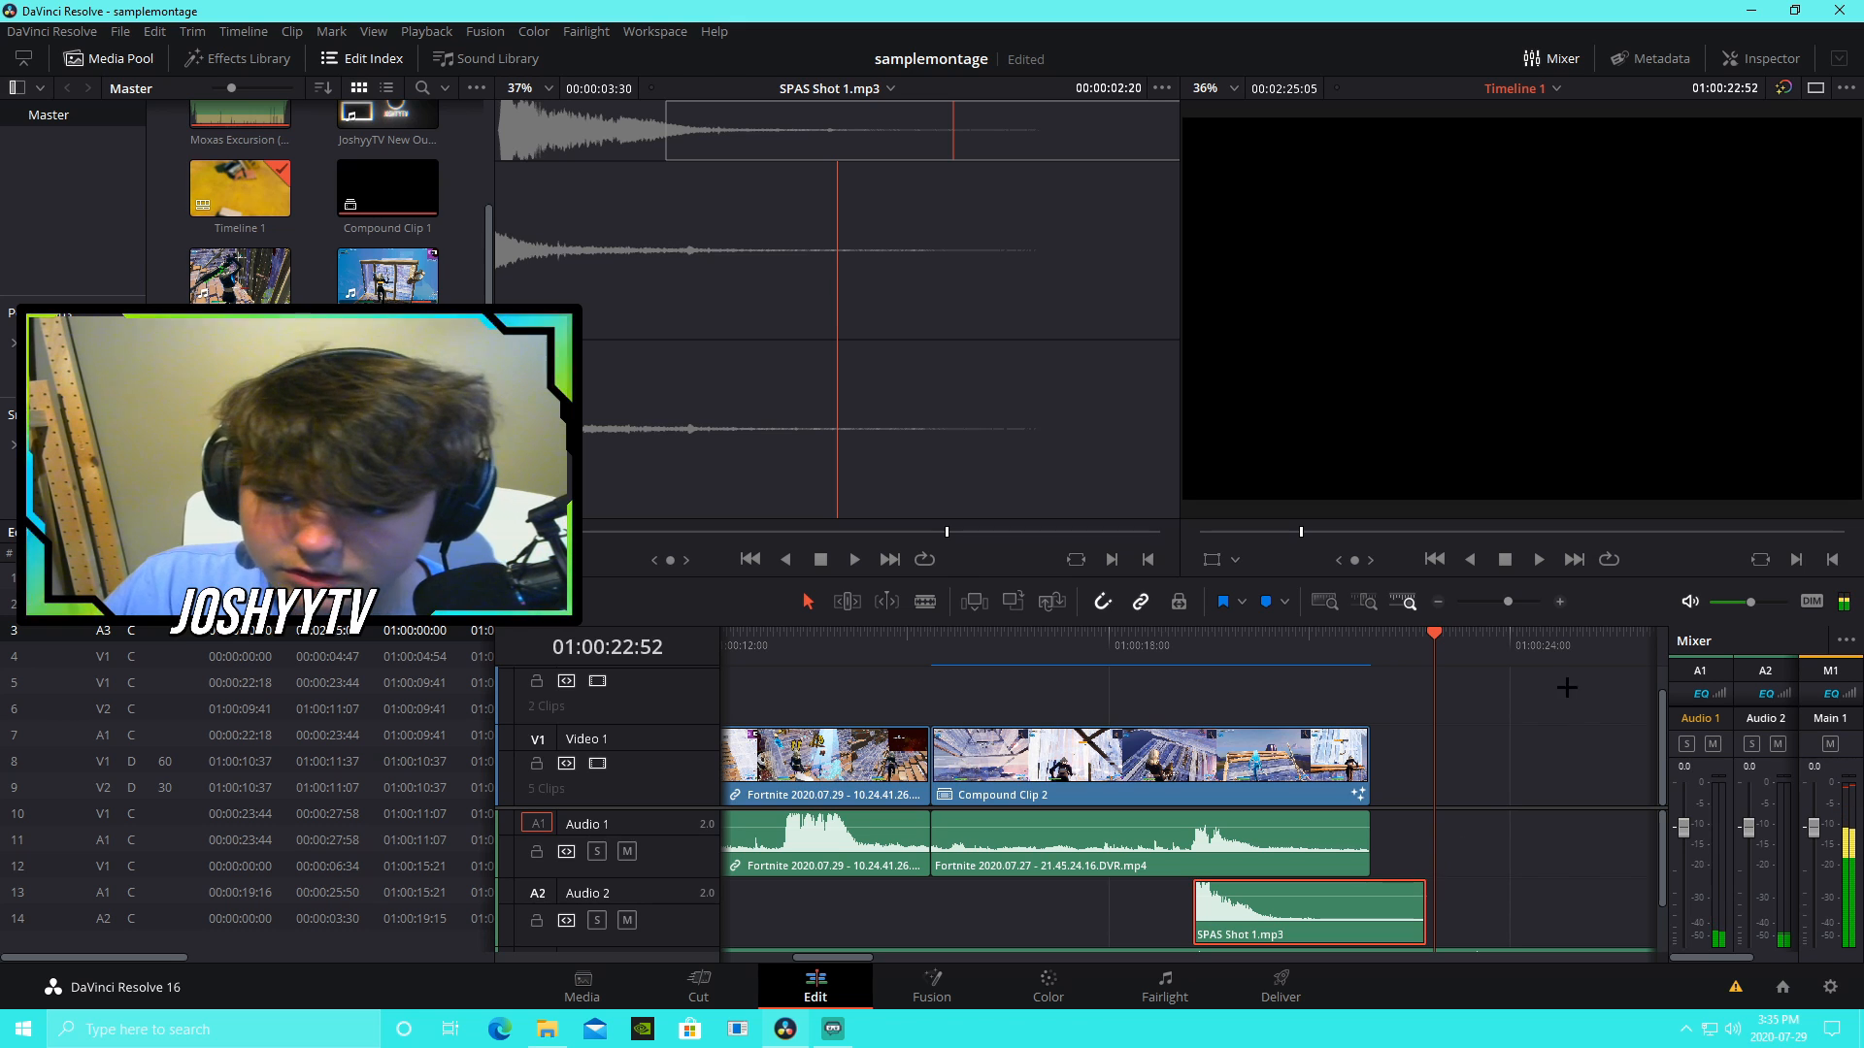
Step: Zoom the timeline out, save the project, and set the playhead to 01:00:21:55
mouse_move(1511, 602)
mouse_down()
mouse_move(1471, 602)
mouse_move(1490, 604)
mouse_up()
key(ctrl+s)
scroll(1421, 897, down, 3)
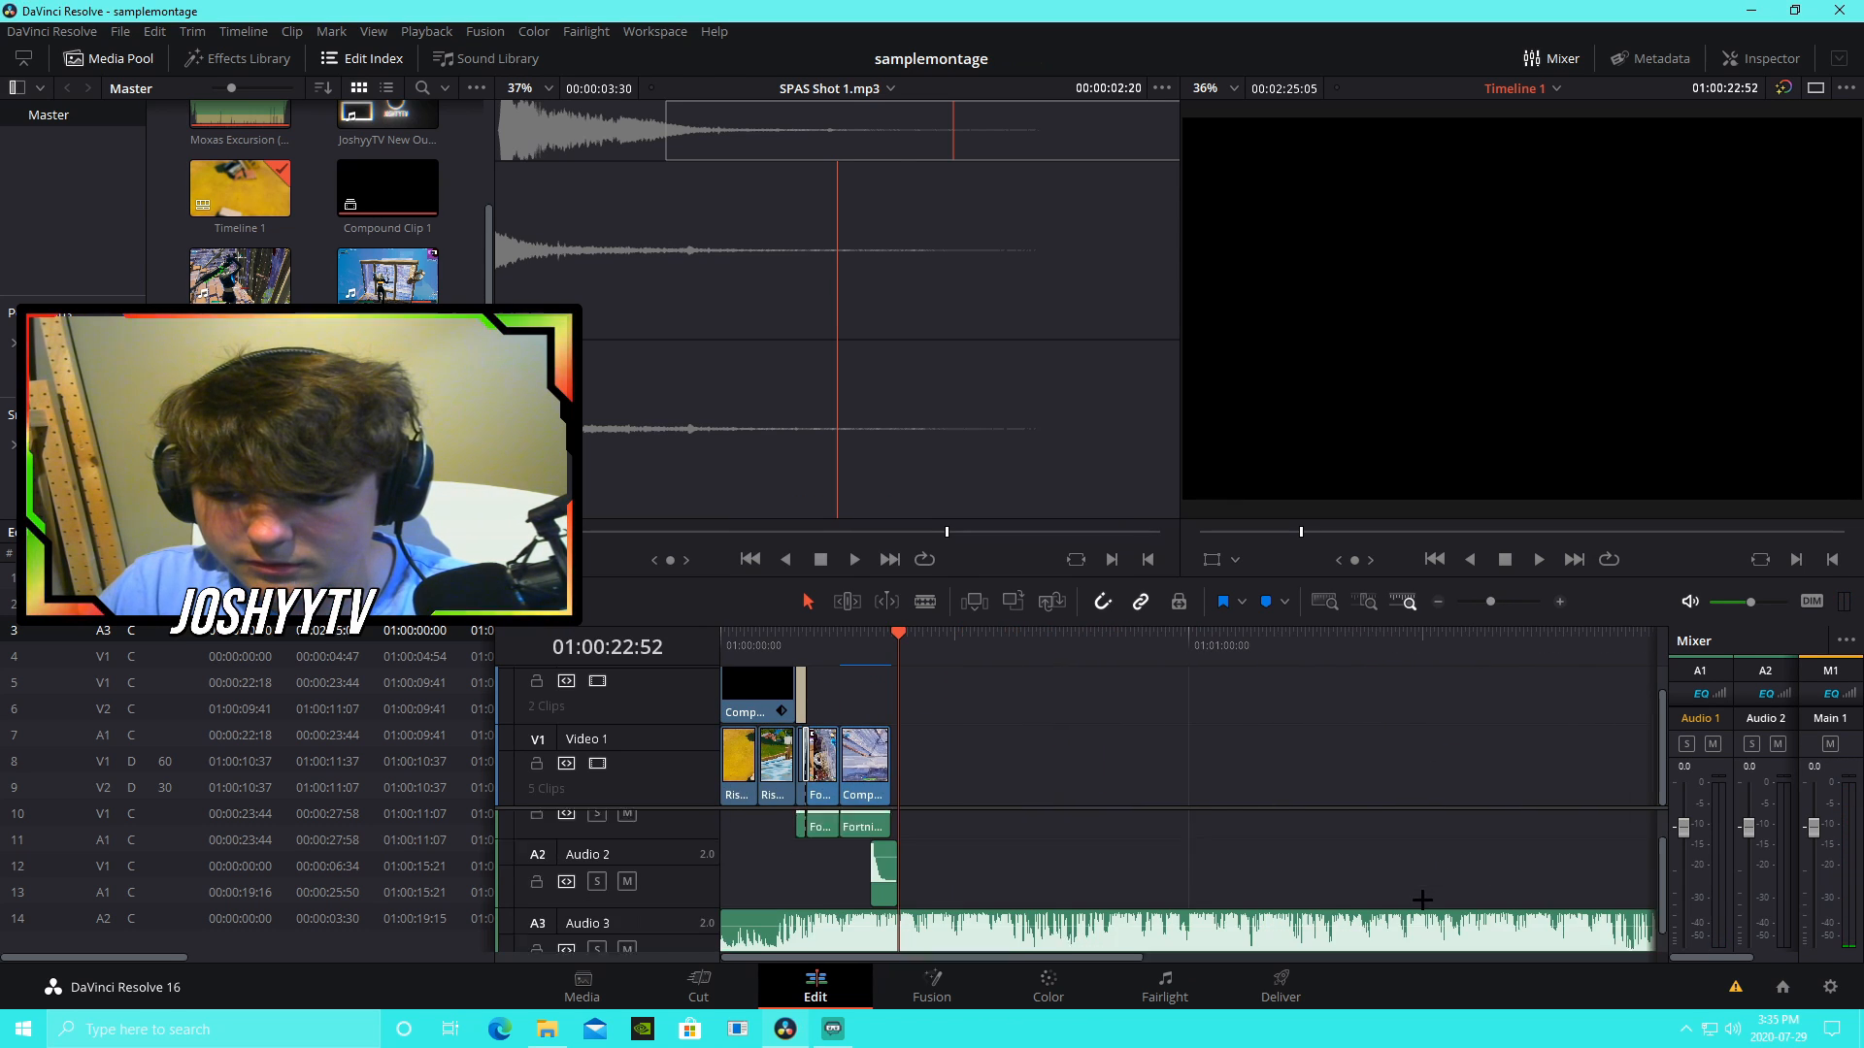
click(890, 643)
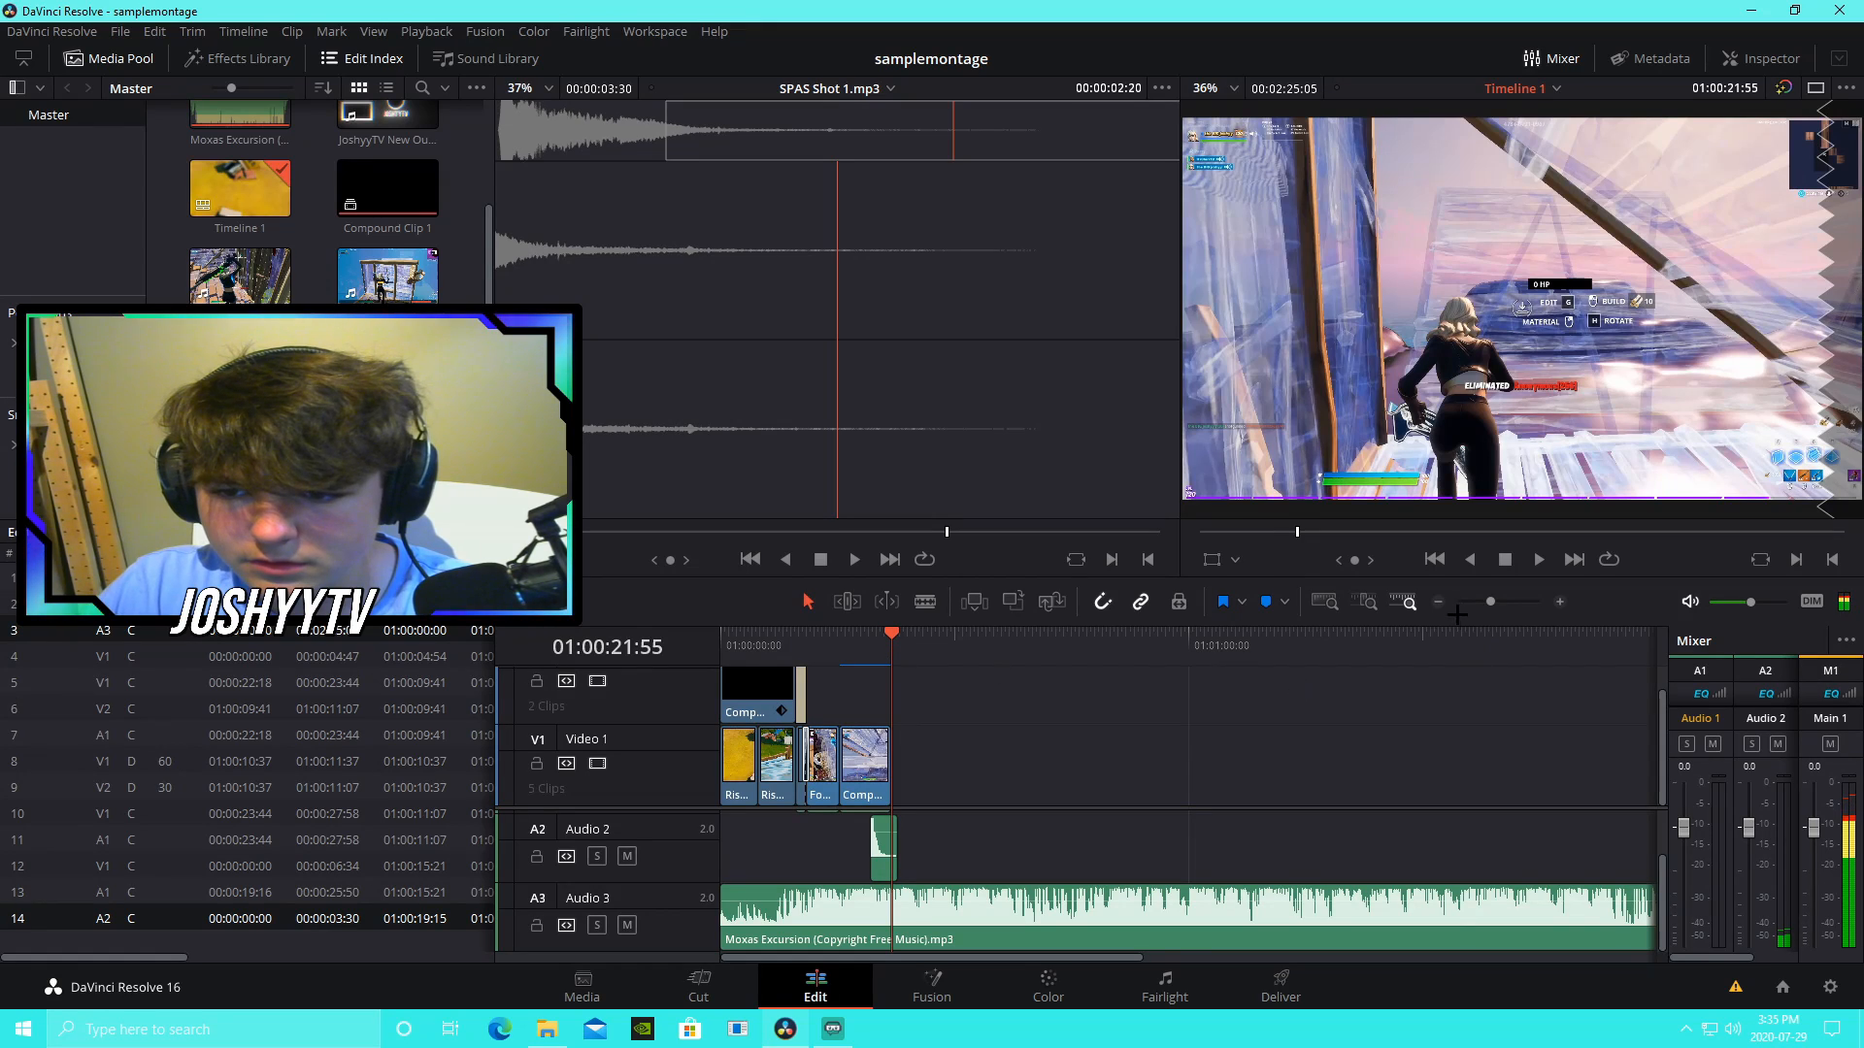
Step: Split the music and SPAS Shot clips at the playhead and delete the audio after it
drag(1490, 602, 1511, 602)
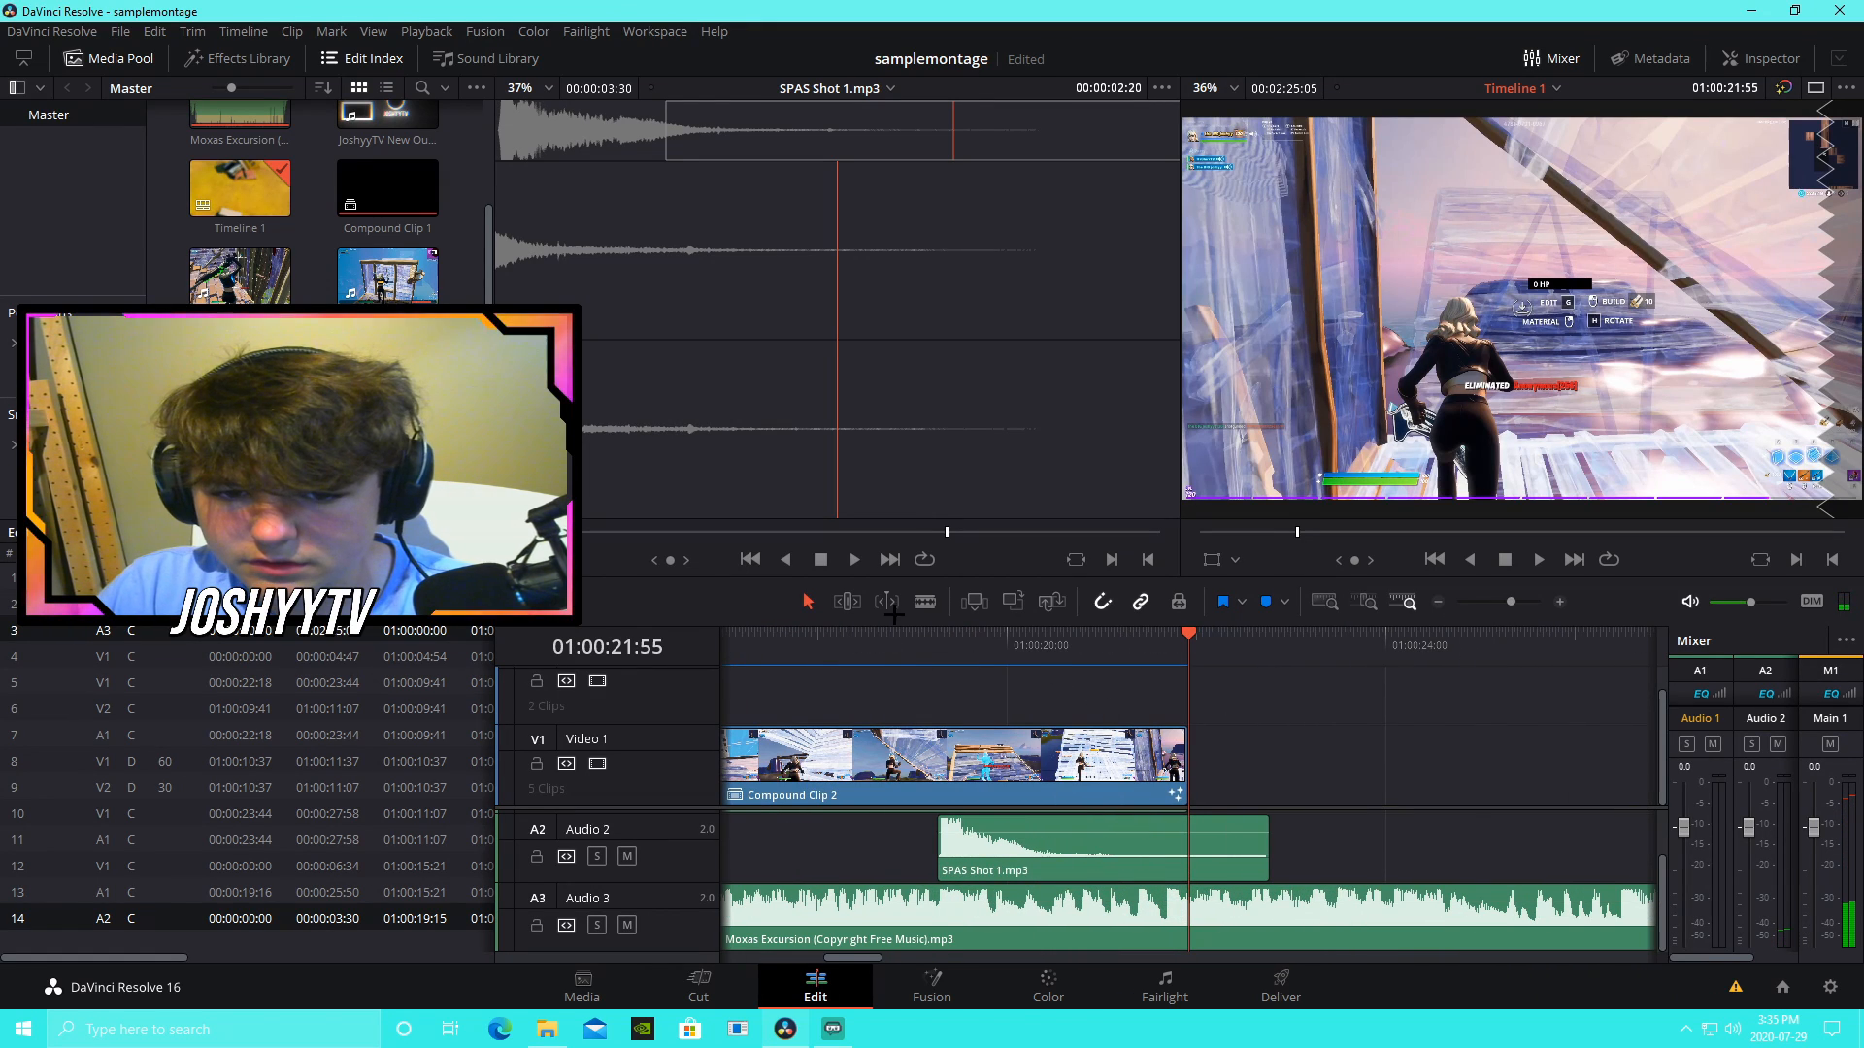
click(925, 601)
click(1190, 908)
click(1189, 844)
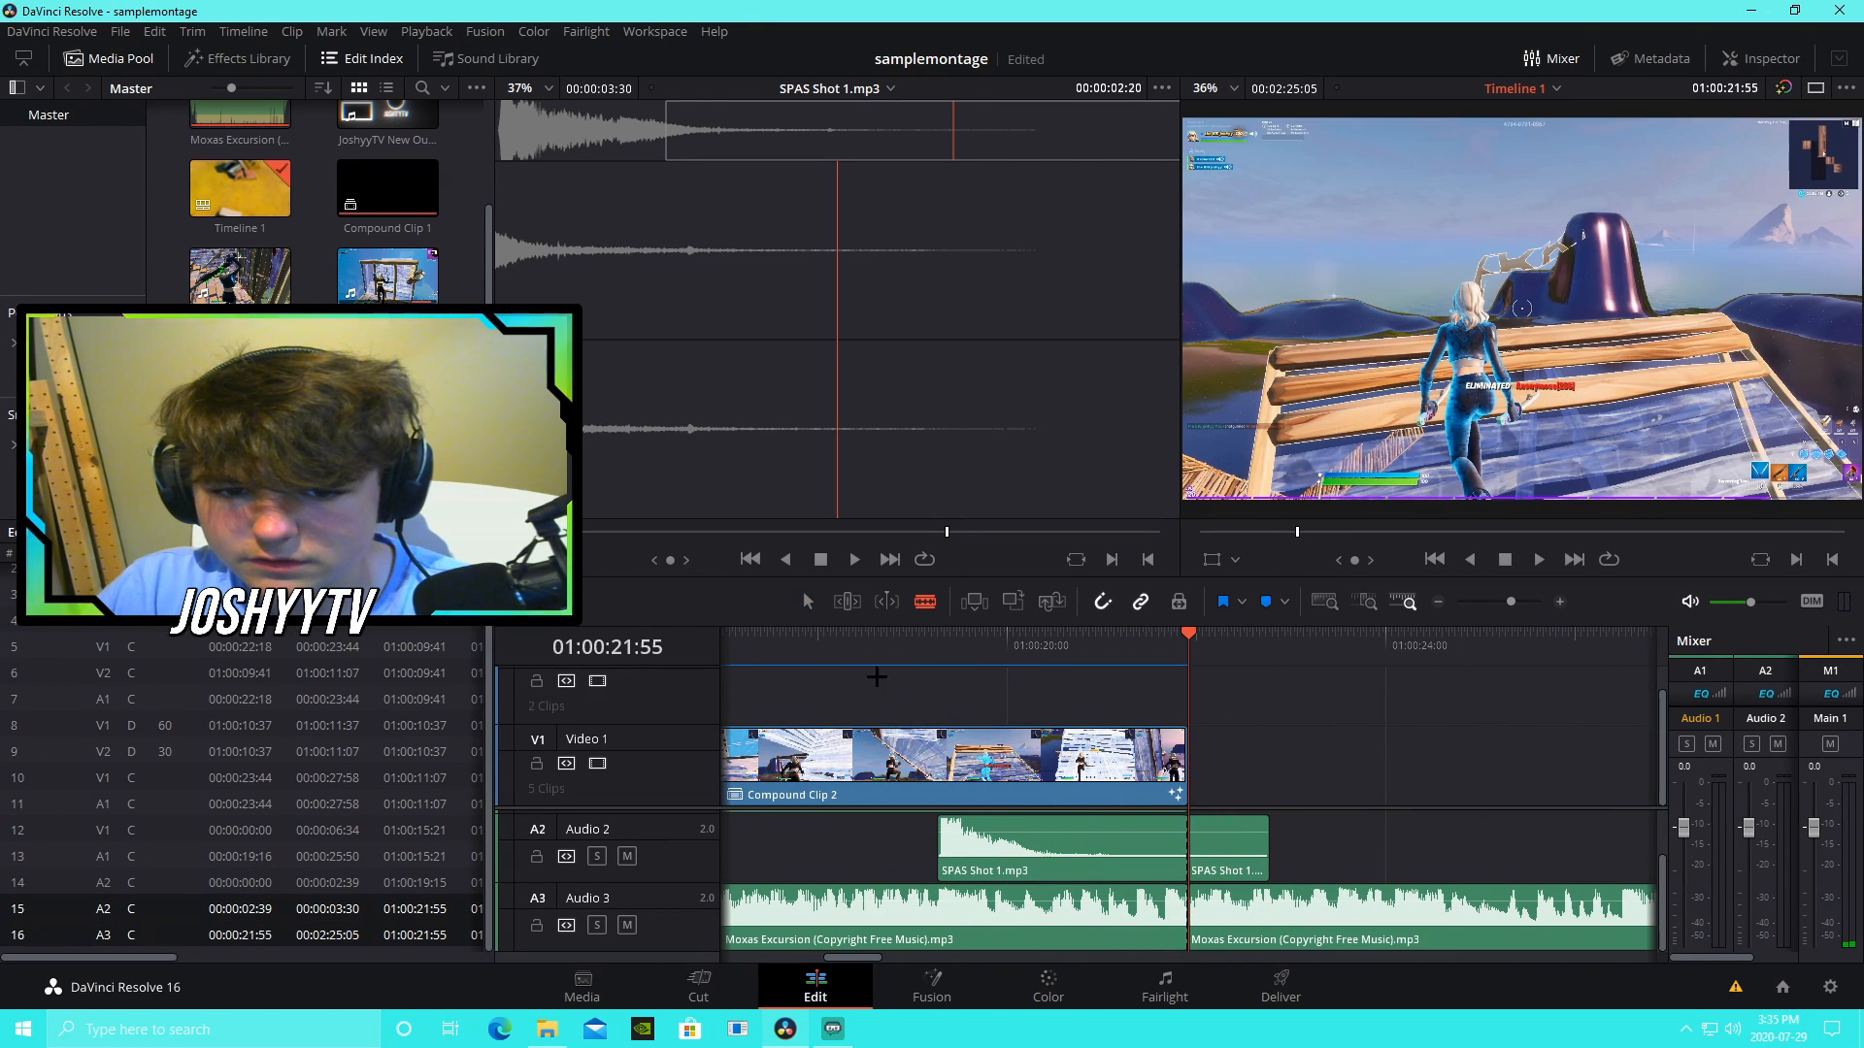
key(a)
drag(1248, 747, 1240, 901)
right_click(1241, 887)
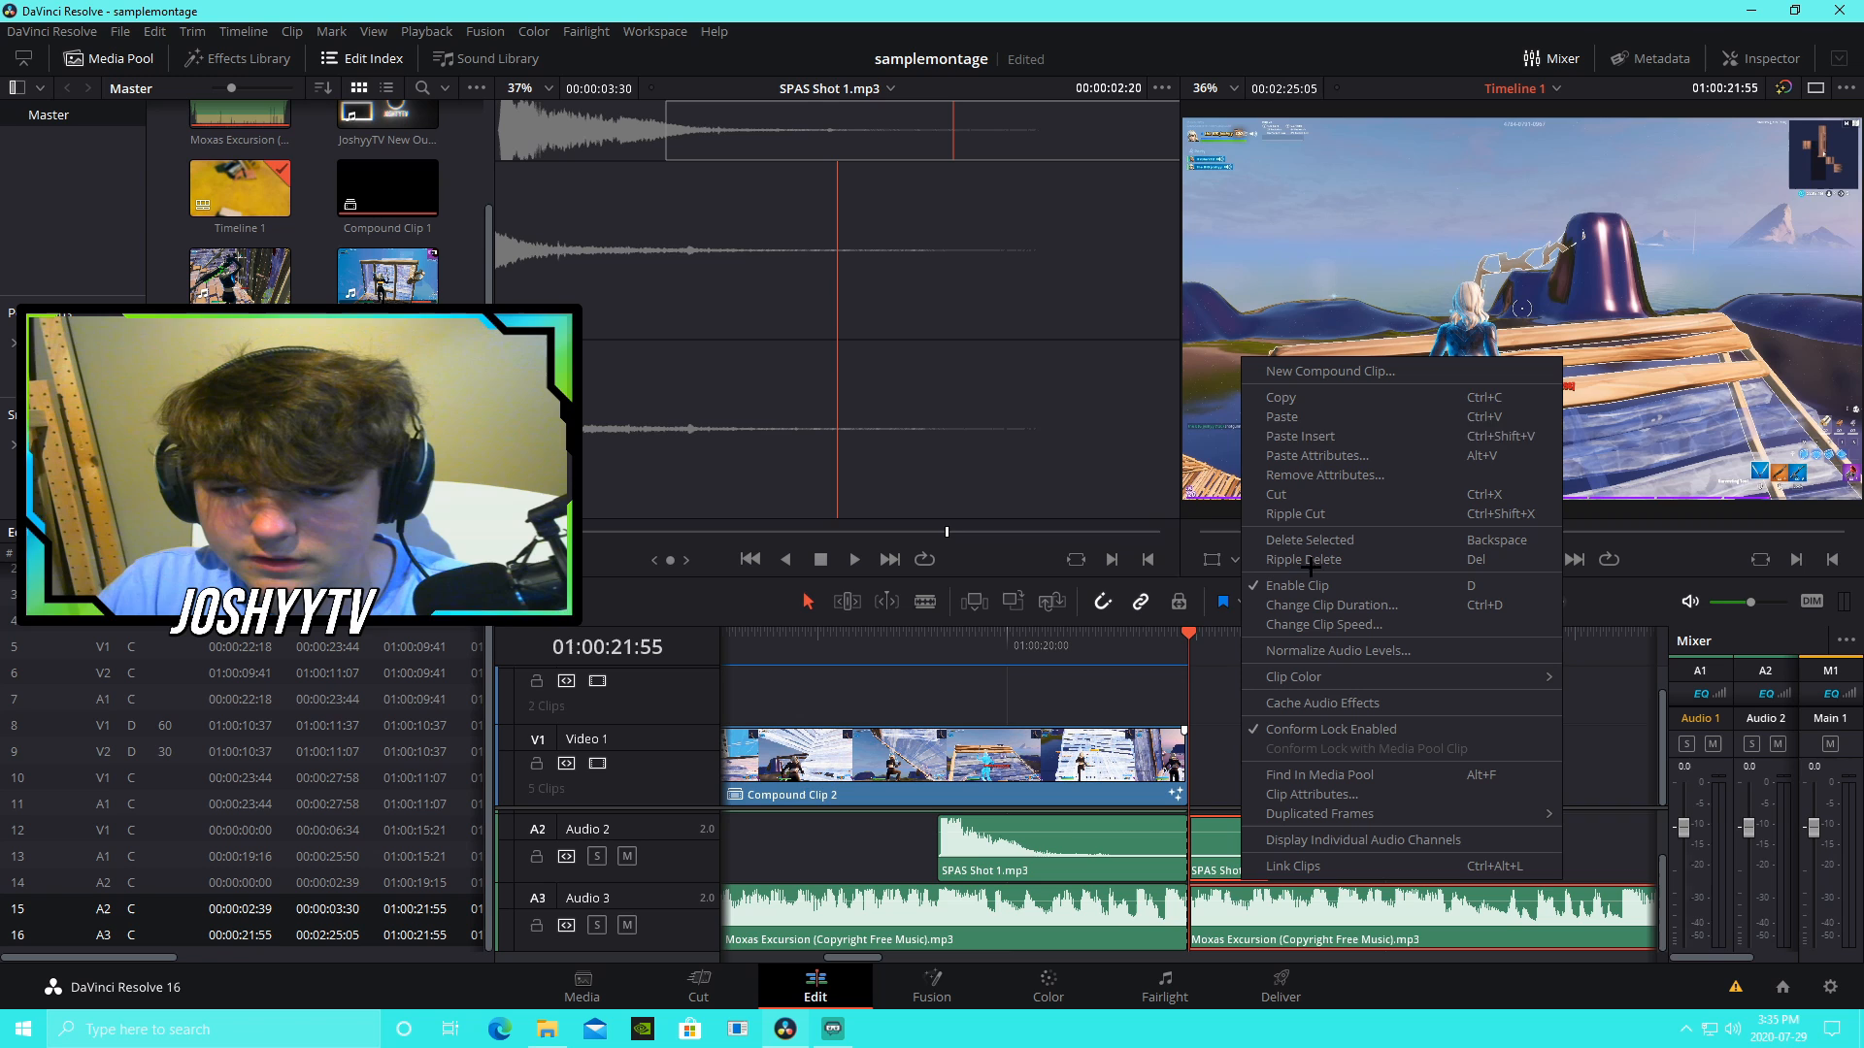
click(1302, 497)
Step: Add Cross Fade -3 dB transitions to the ends of the music and gameplay audio
scroll(1231, 905, up, 3)
scroll(1231, 905, down, 2)
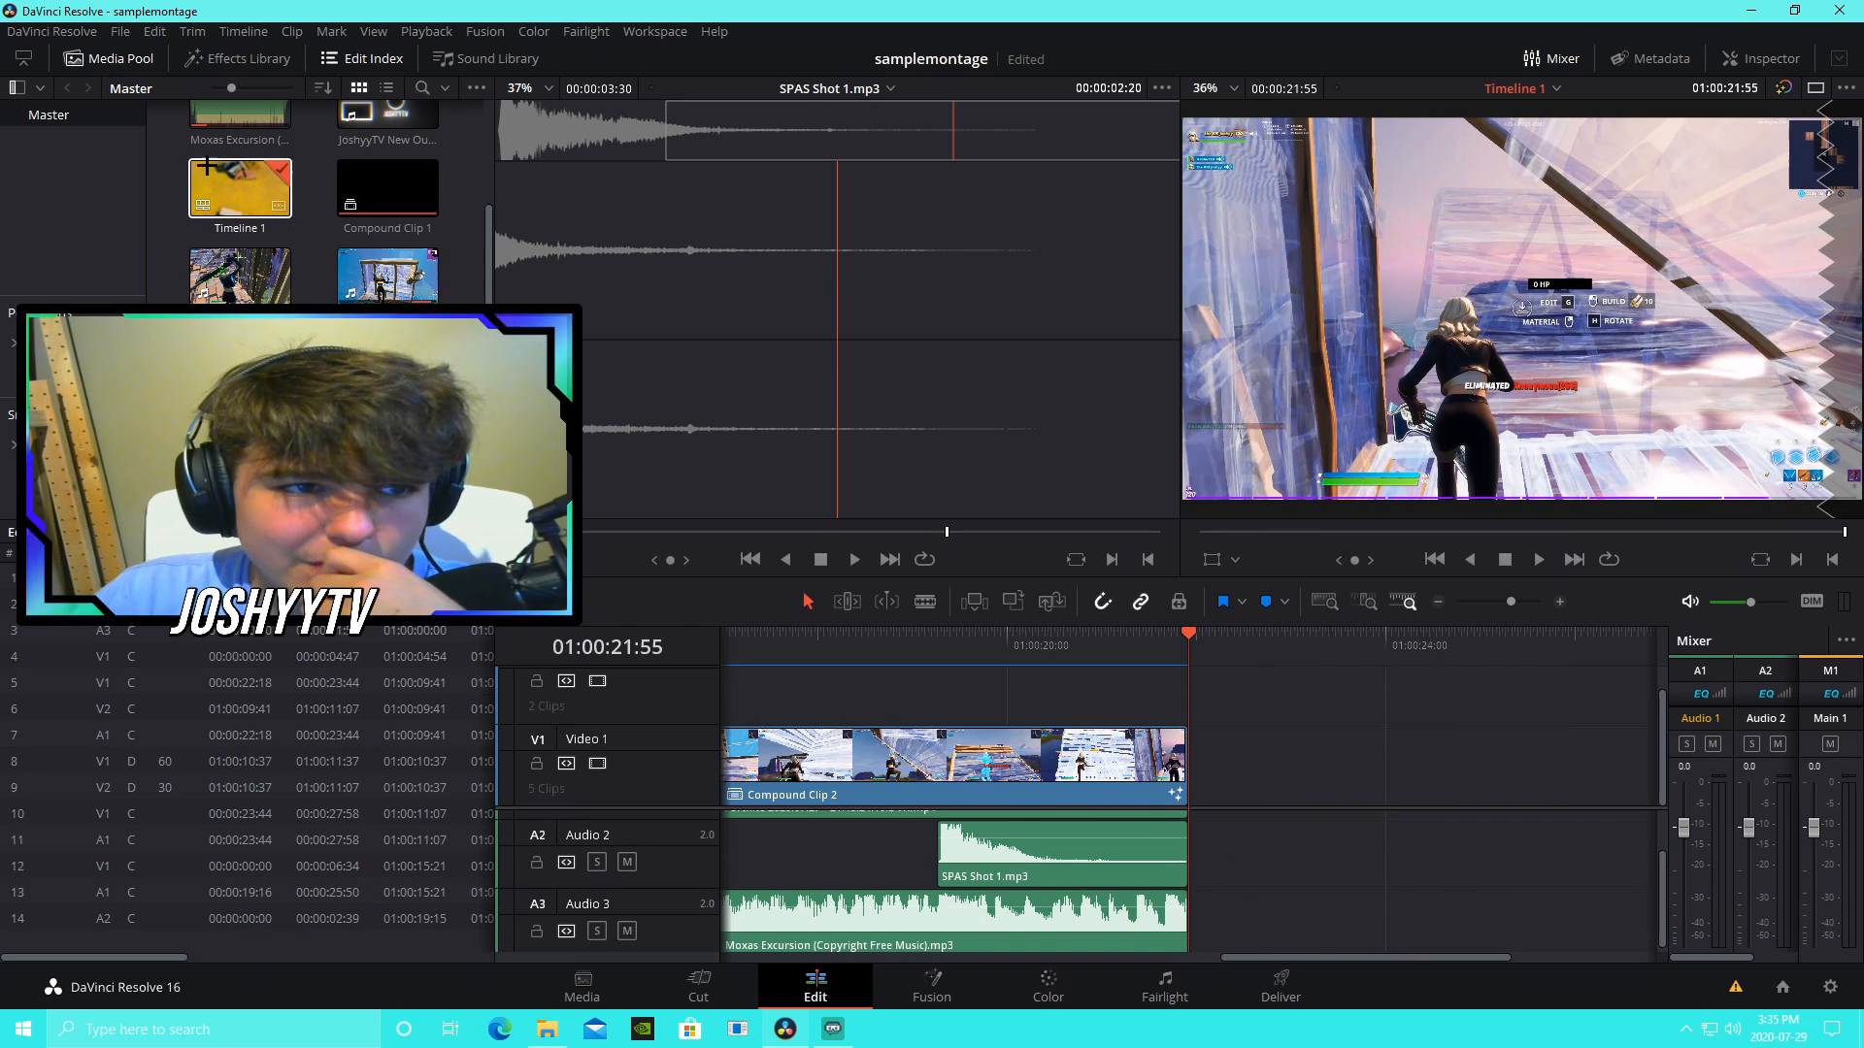
click(238, 58)
click(90, 167)
drag(250, 229, 949, 922)
drag(254, 227, 1089, 835)
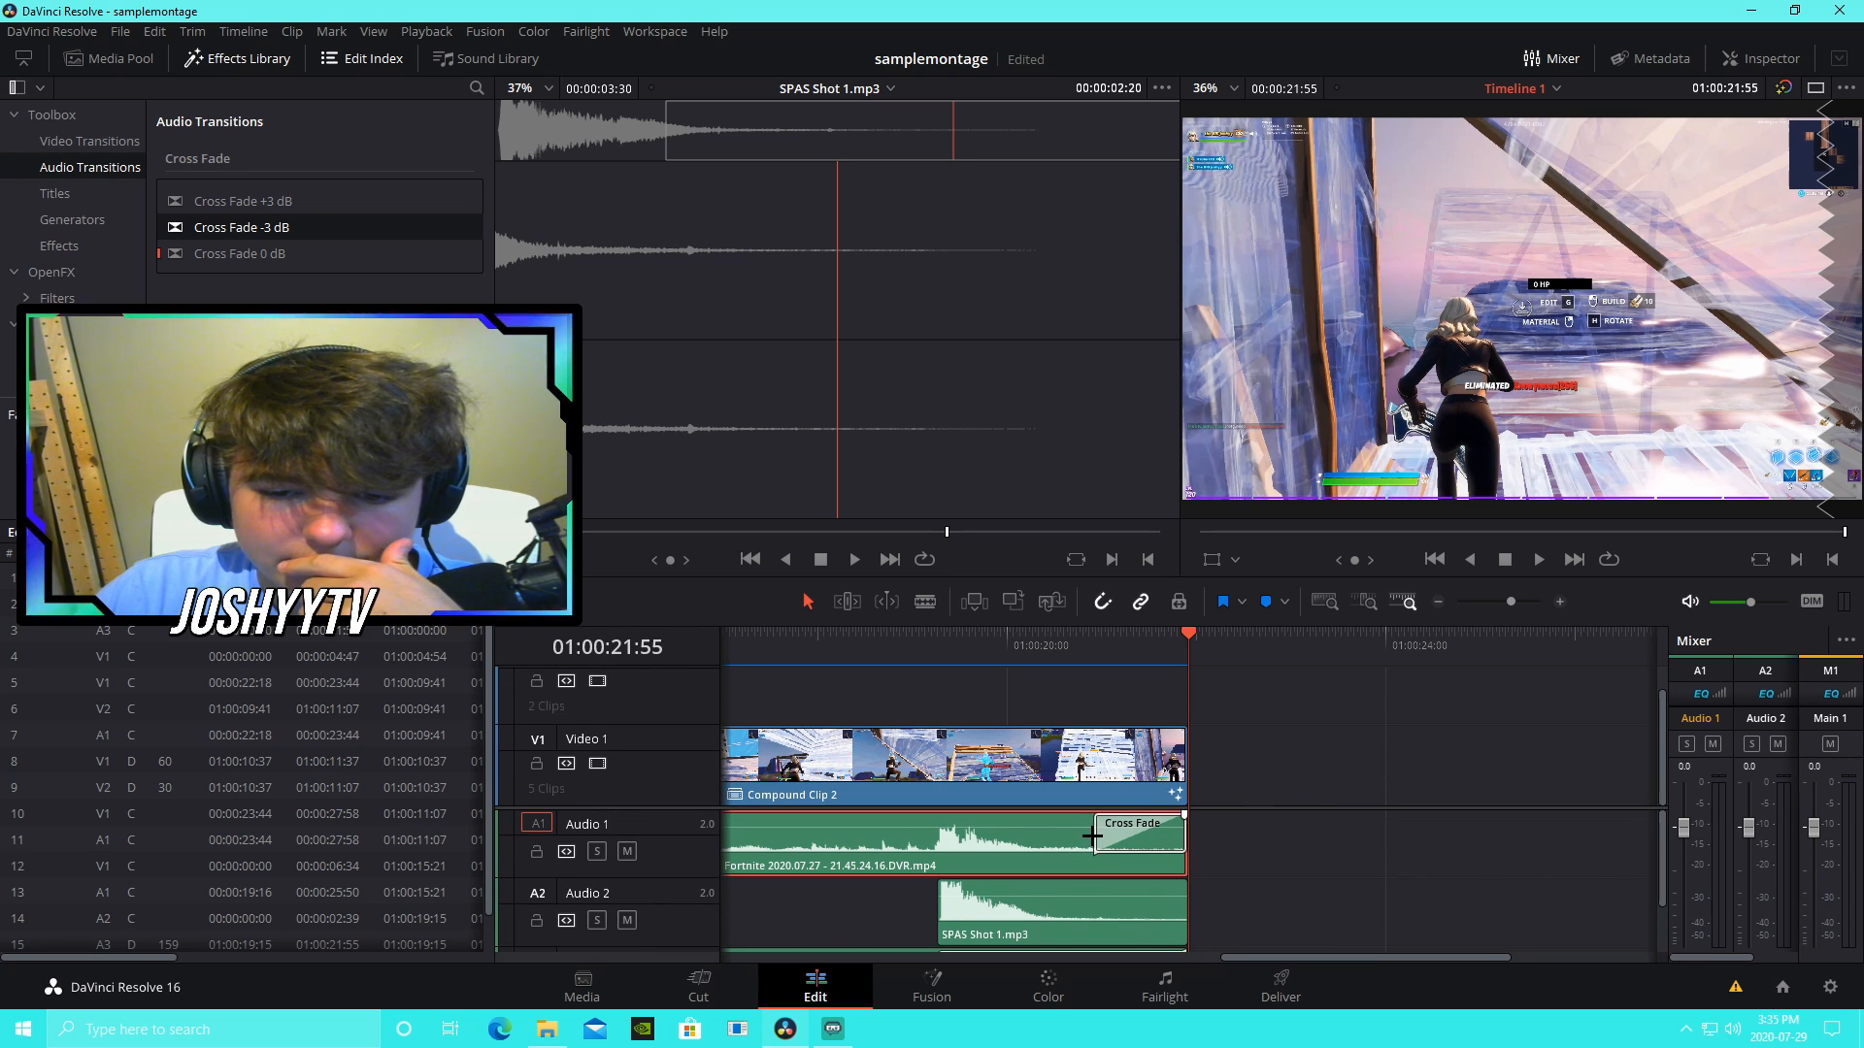
Step: Save, delete the music's cross fade, and replay the ending from 01:00:19:15
key(ctrl+s)
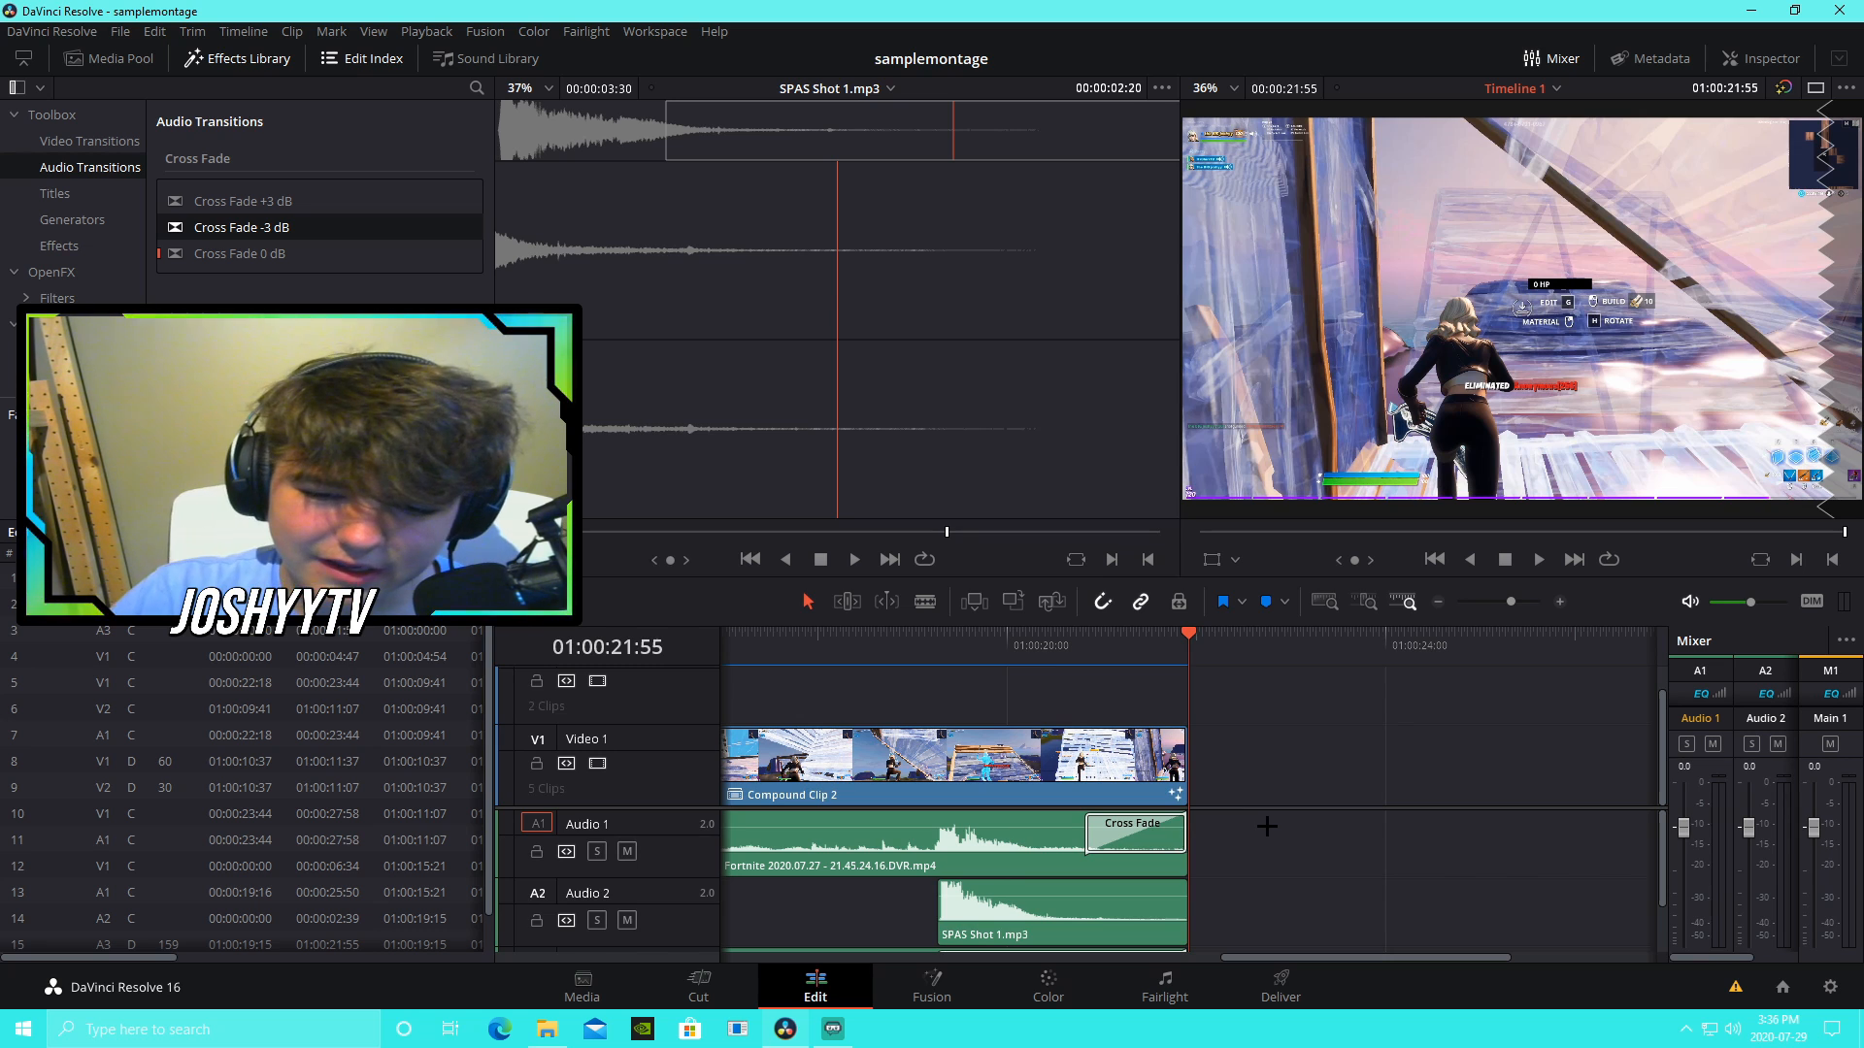
drag(1508, 602, 1491, 603)
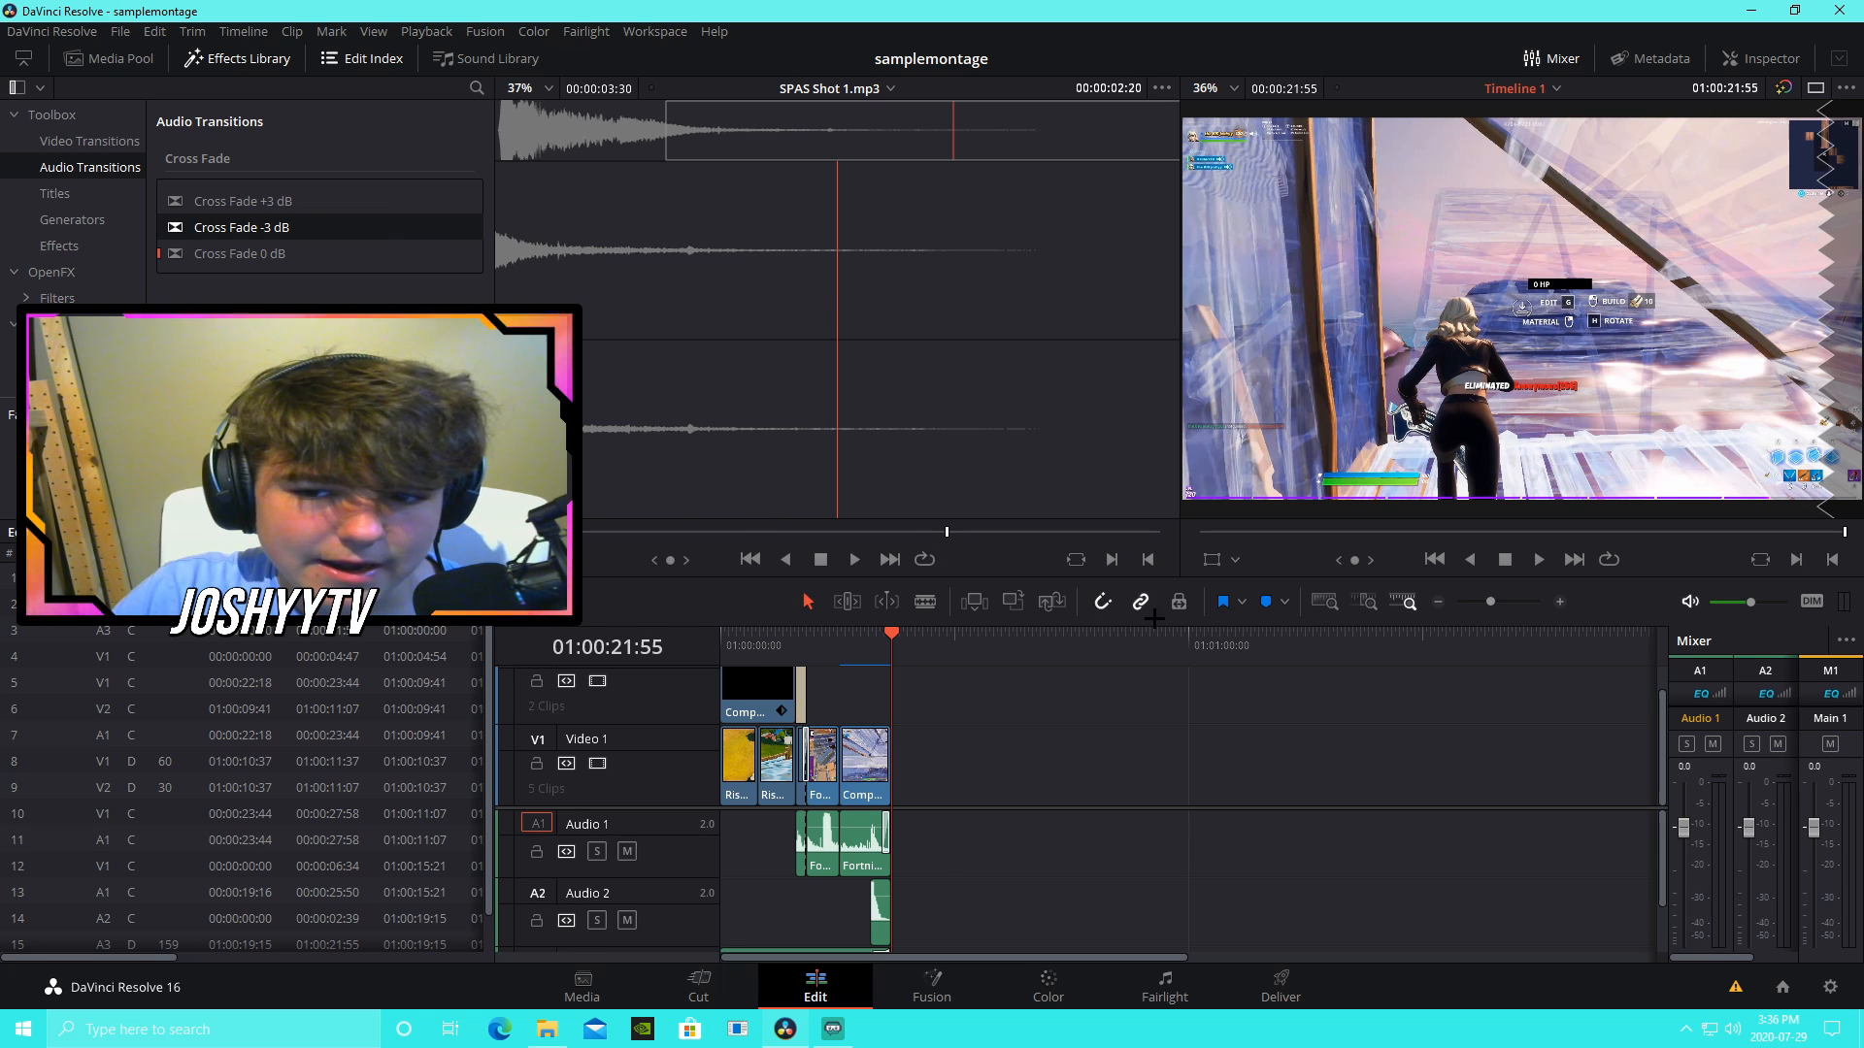
drag(1499, 601, 1512, 602)
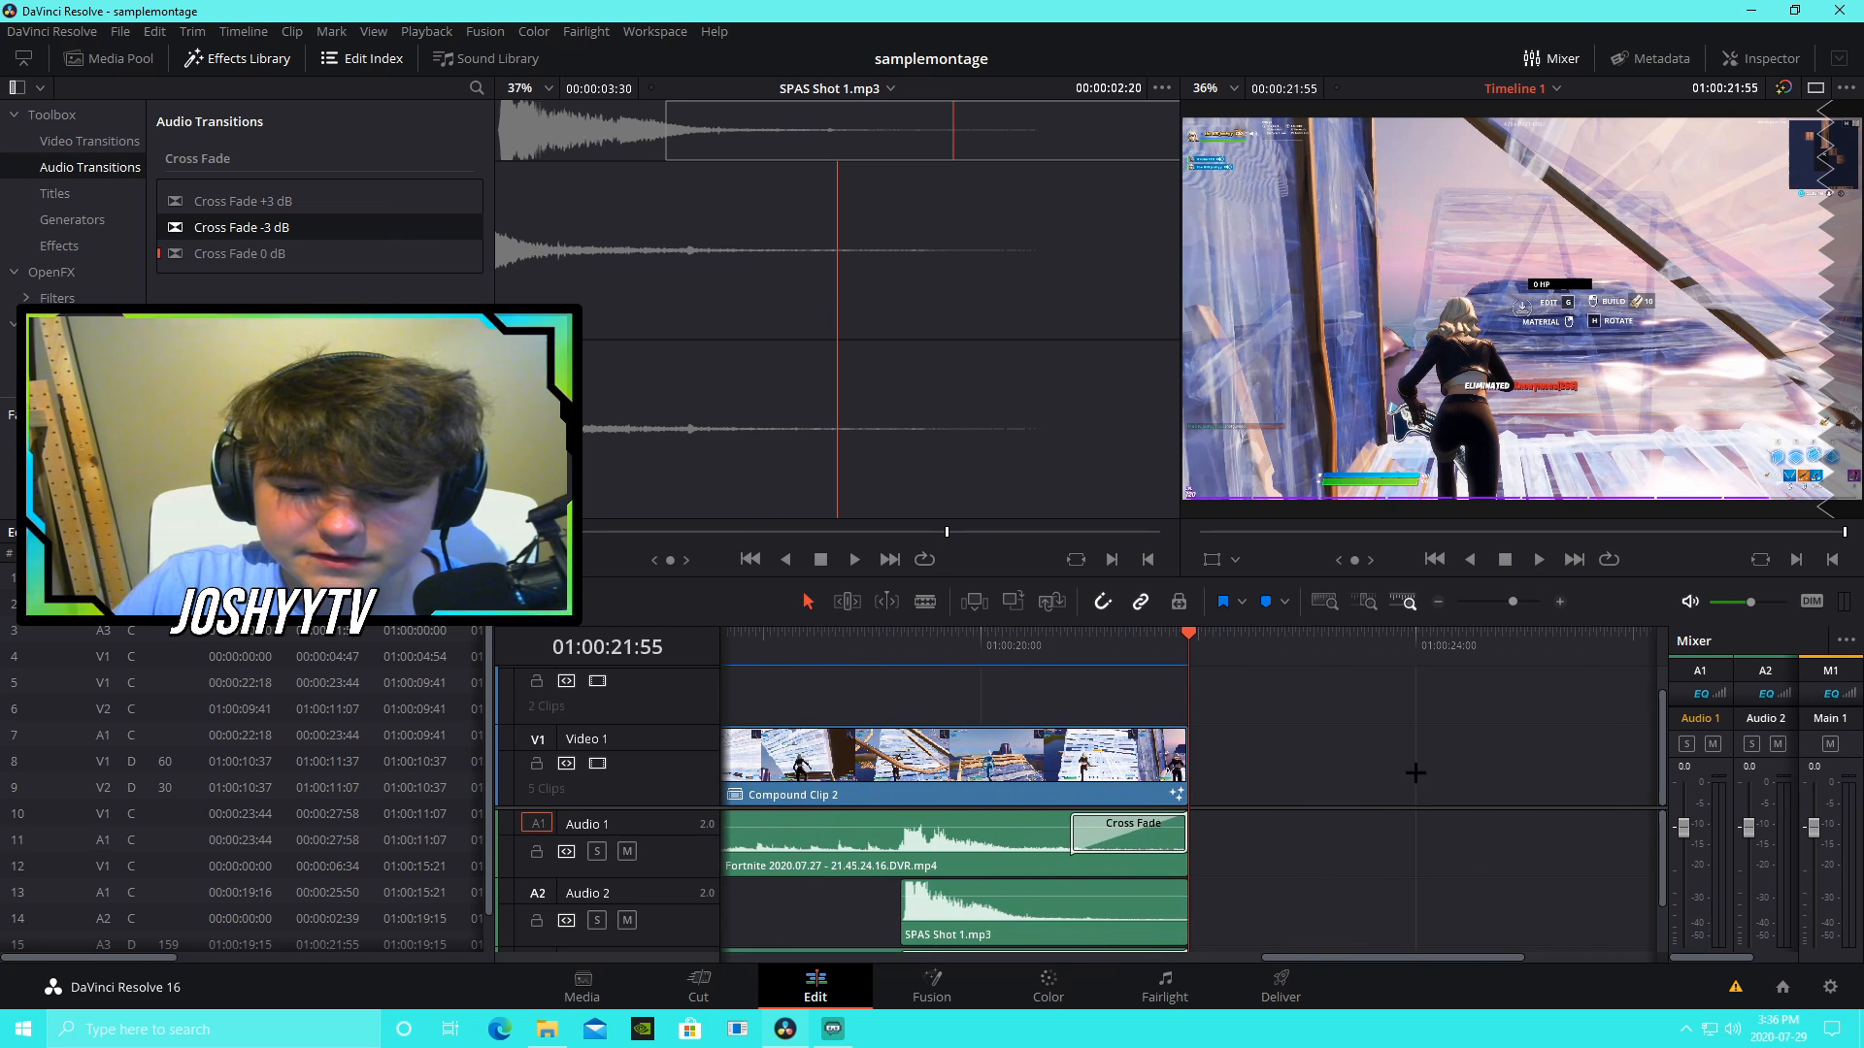
scroll(1362, 863, down, 1)
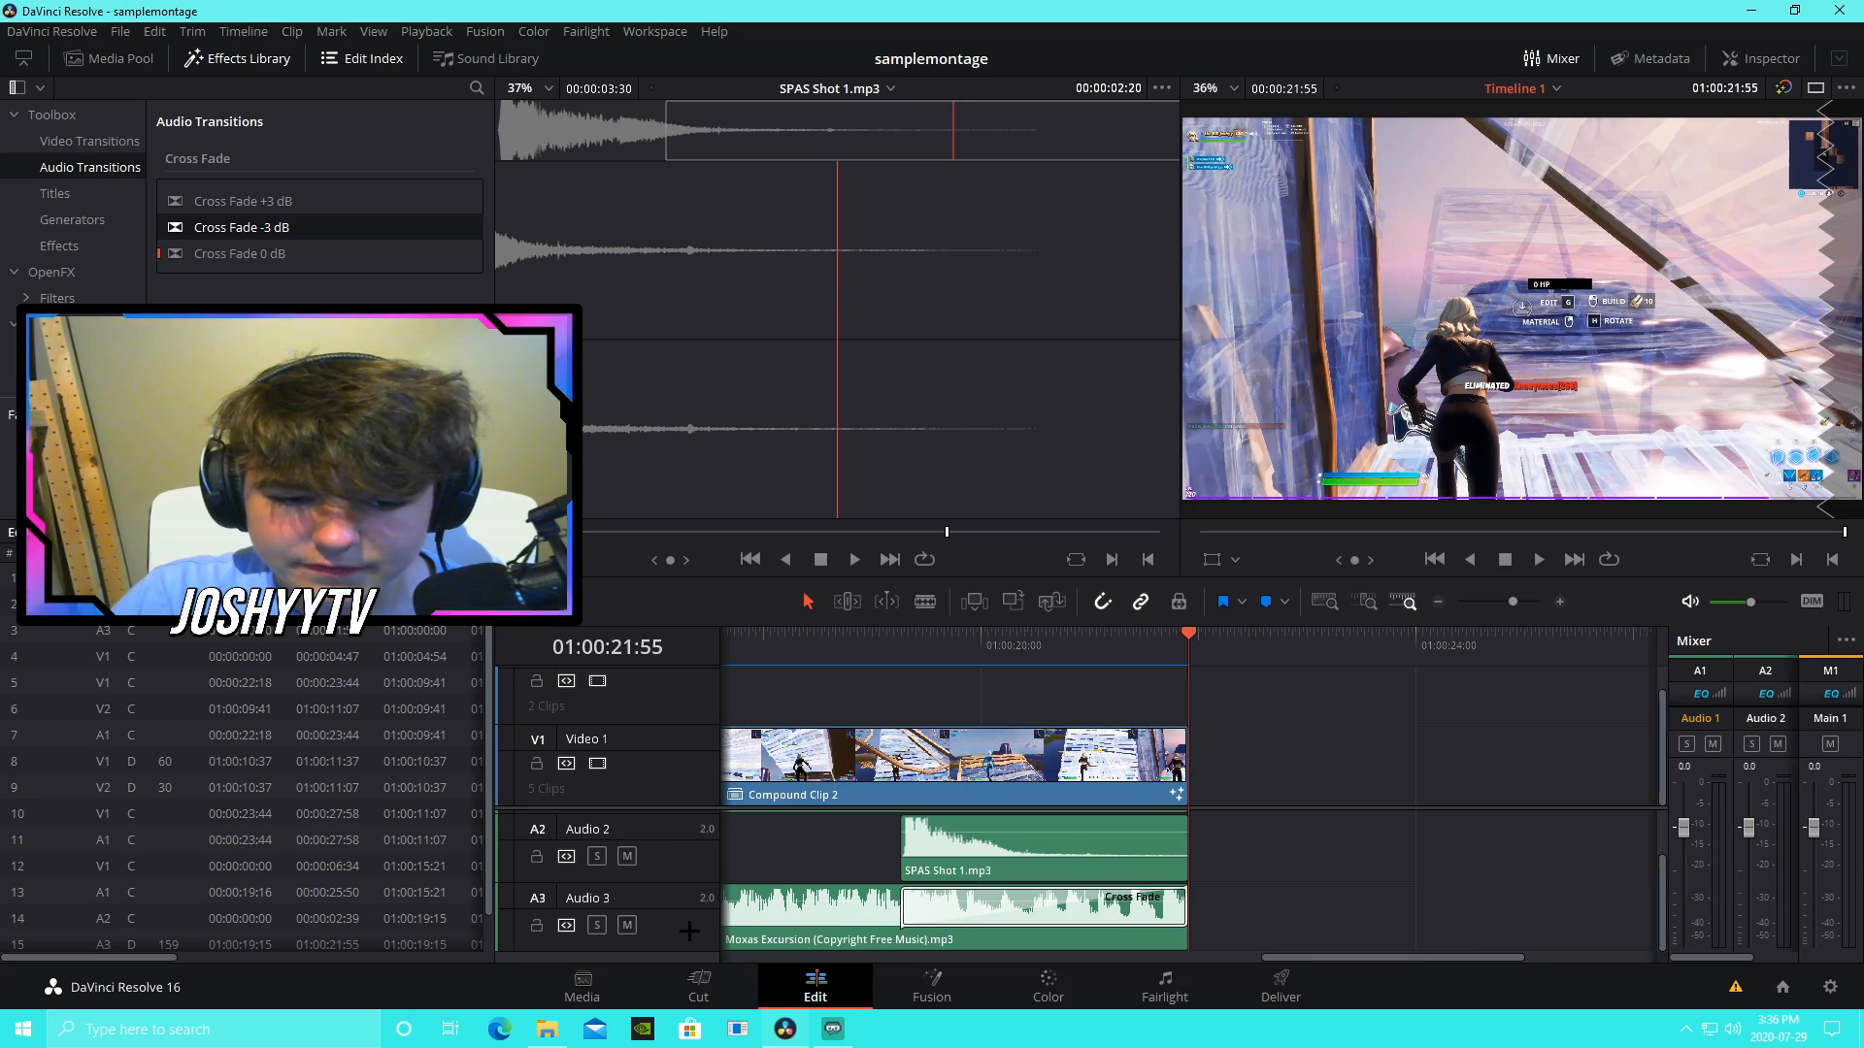
click(908, 908)
key(Delete)
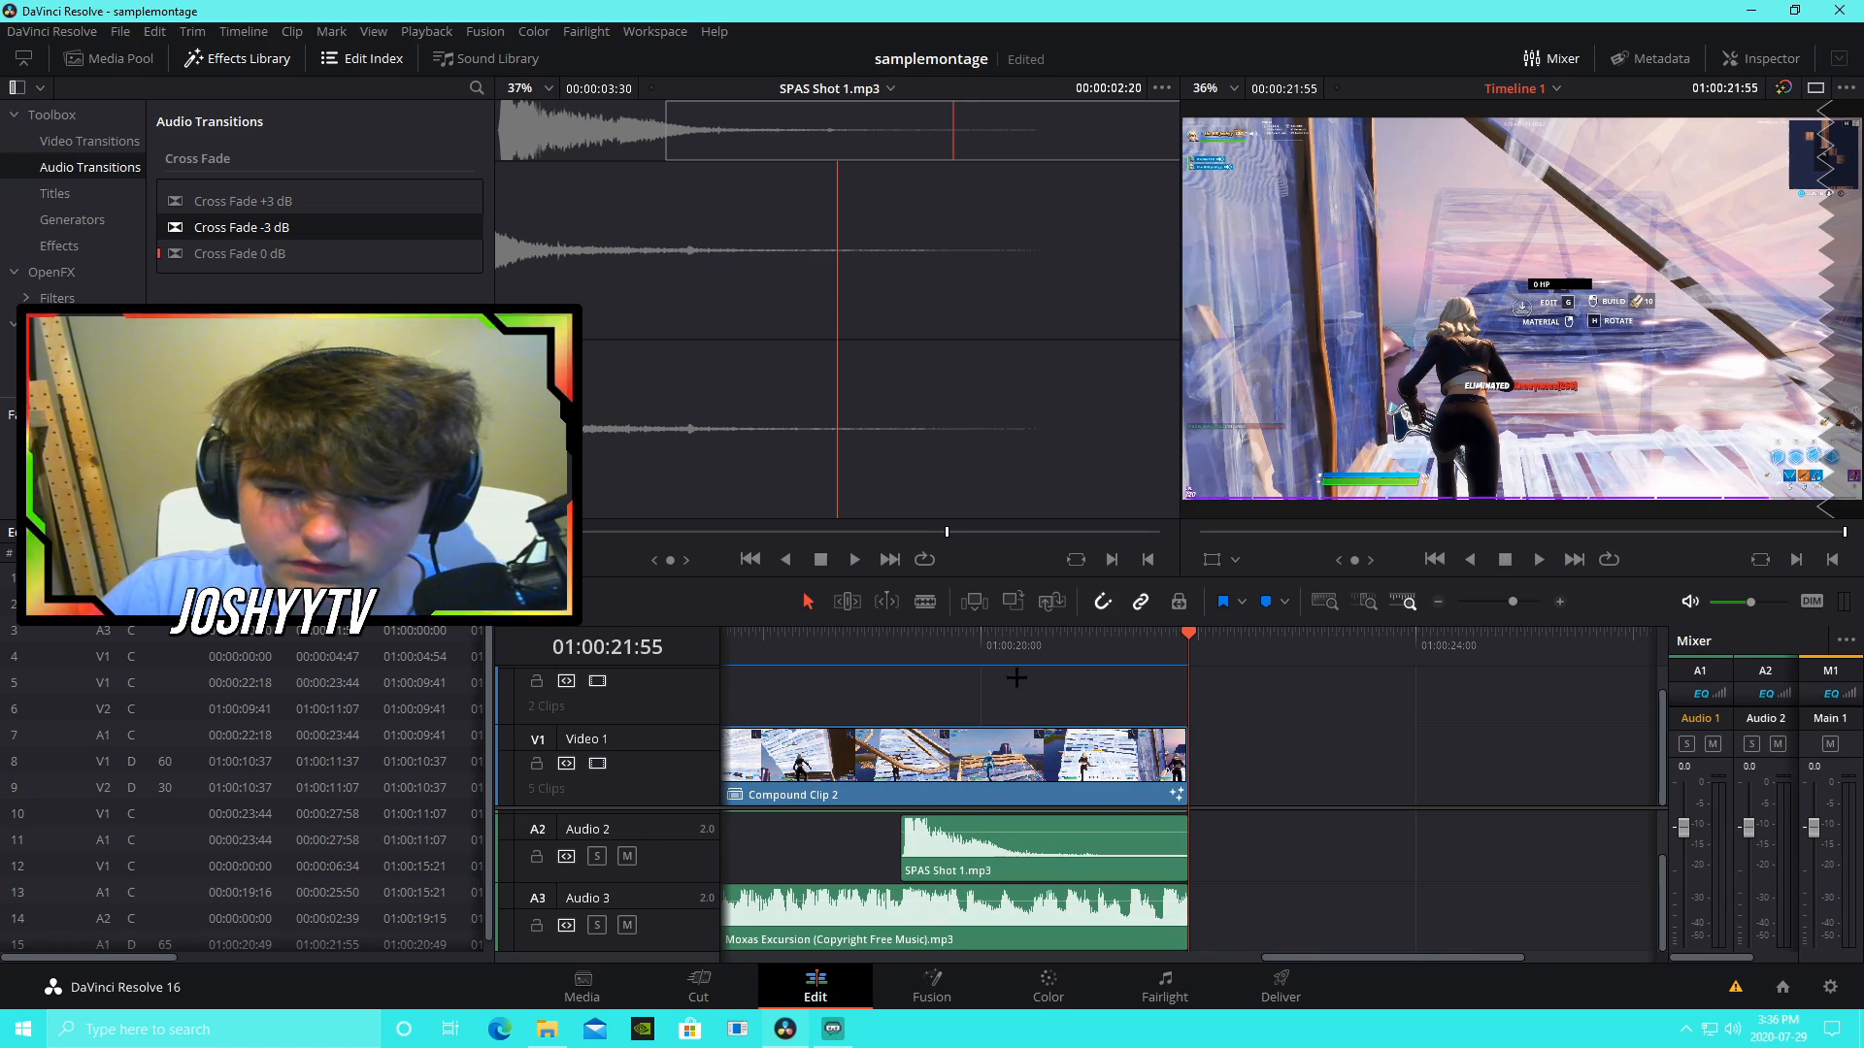
click(889, 636)
key(space)
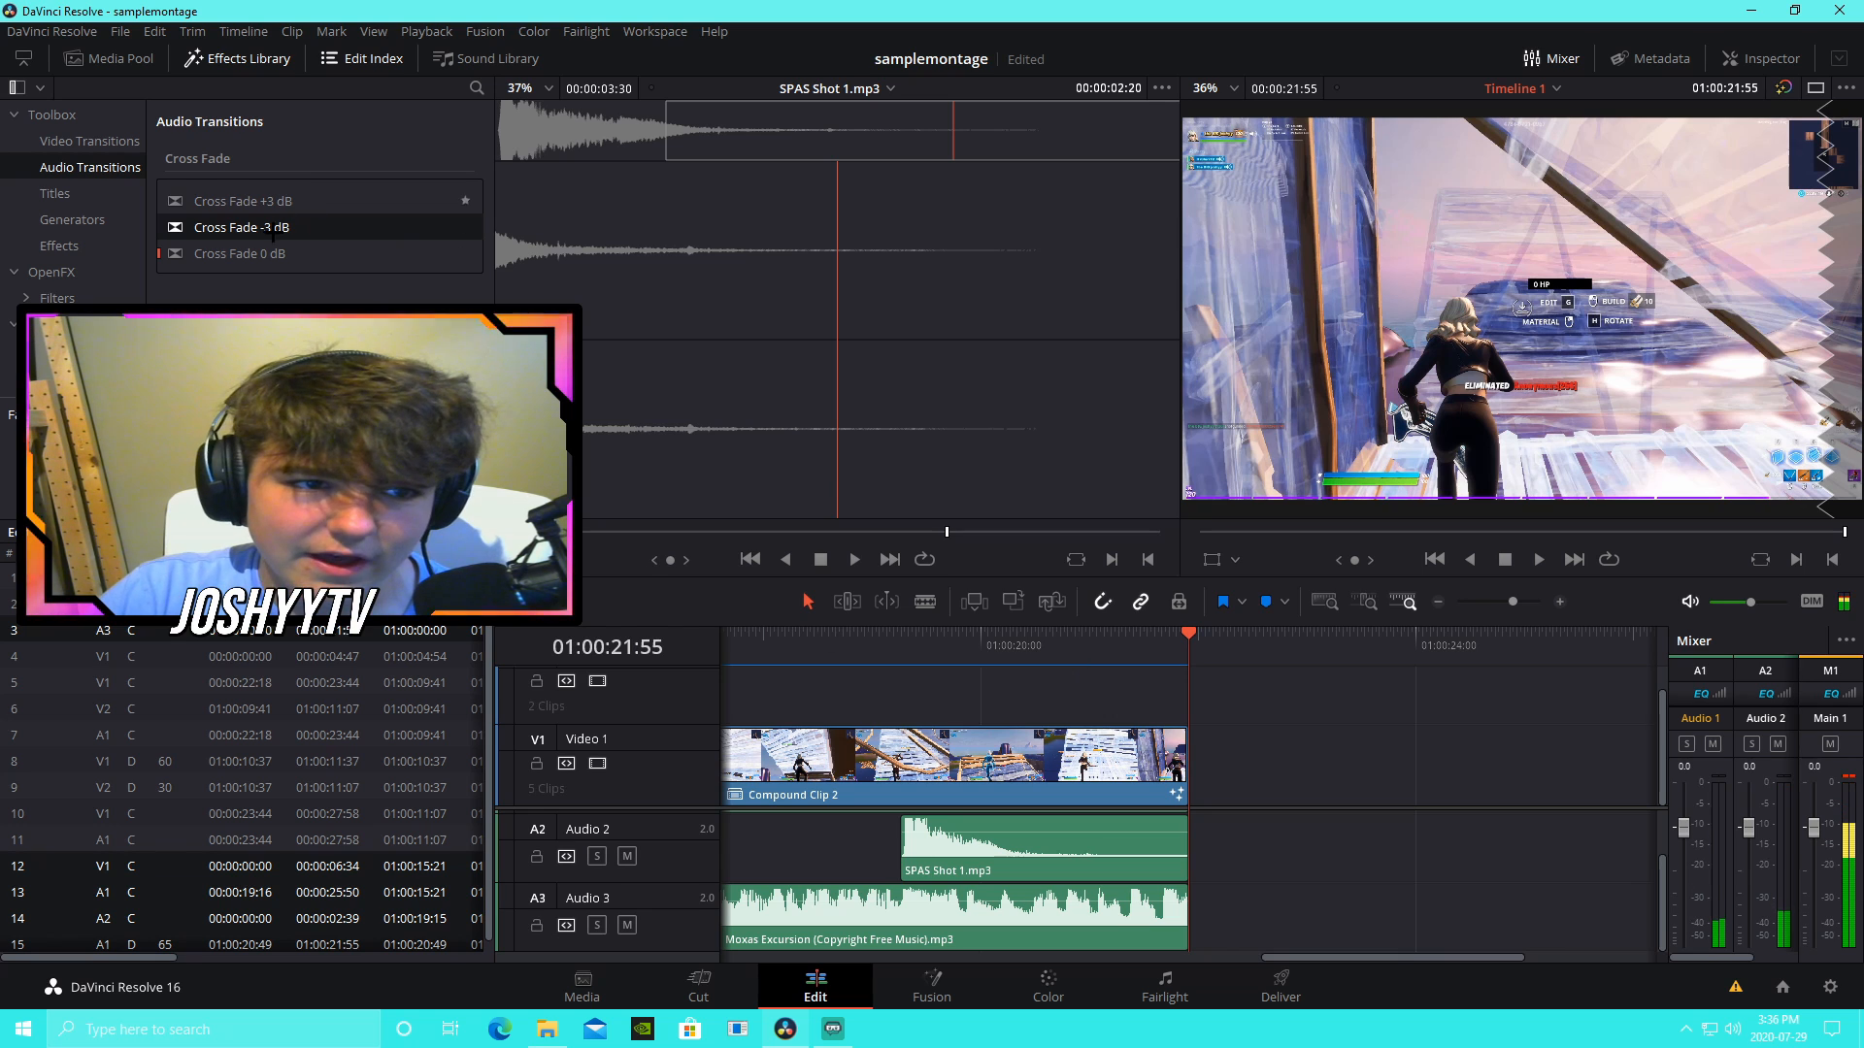
Step: Reapply Cross Fade -3 dB to the music's end, check the ending, and save
drag(272, 231, 903, 908)
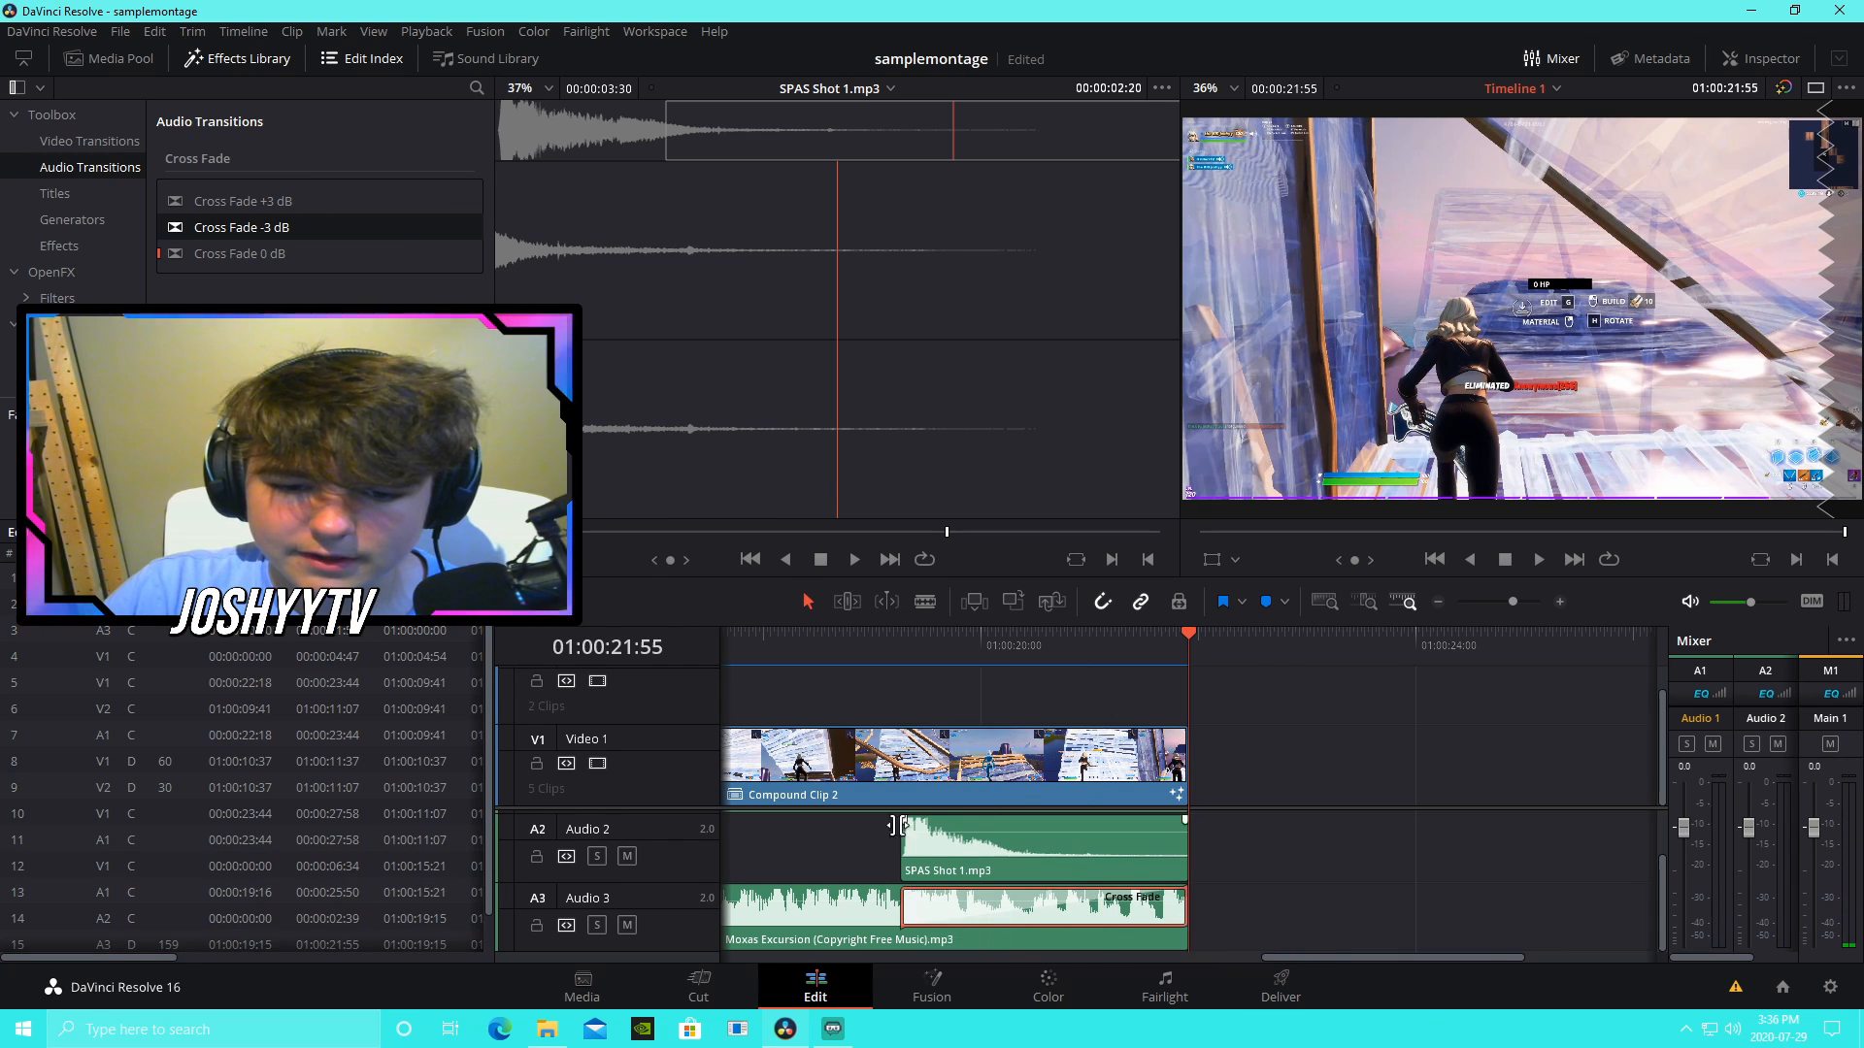
click(905, 647)
click(1536, 560)
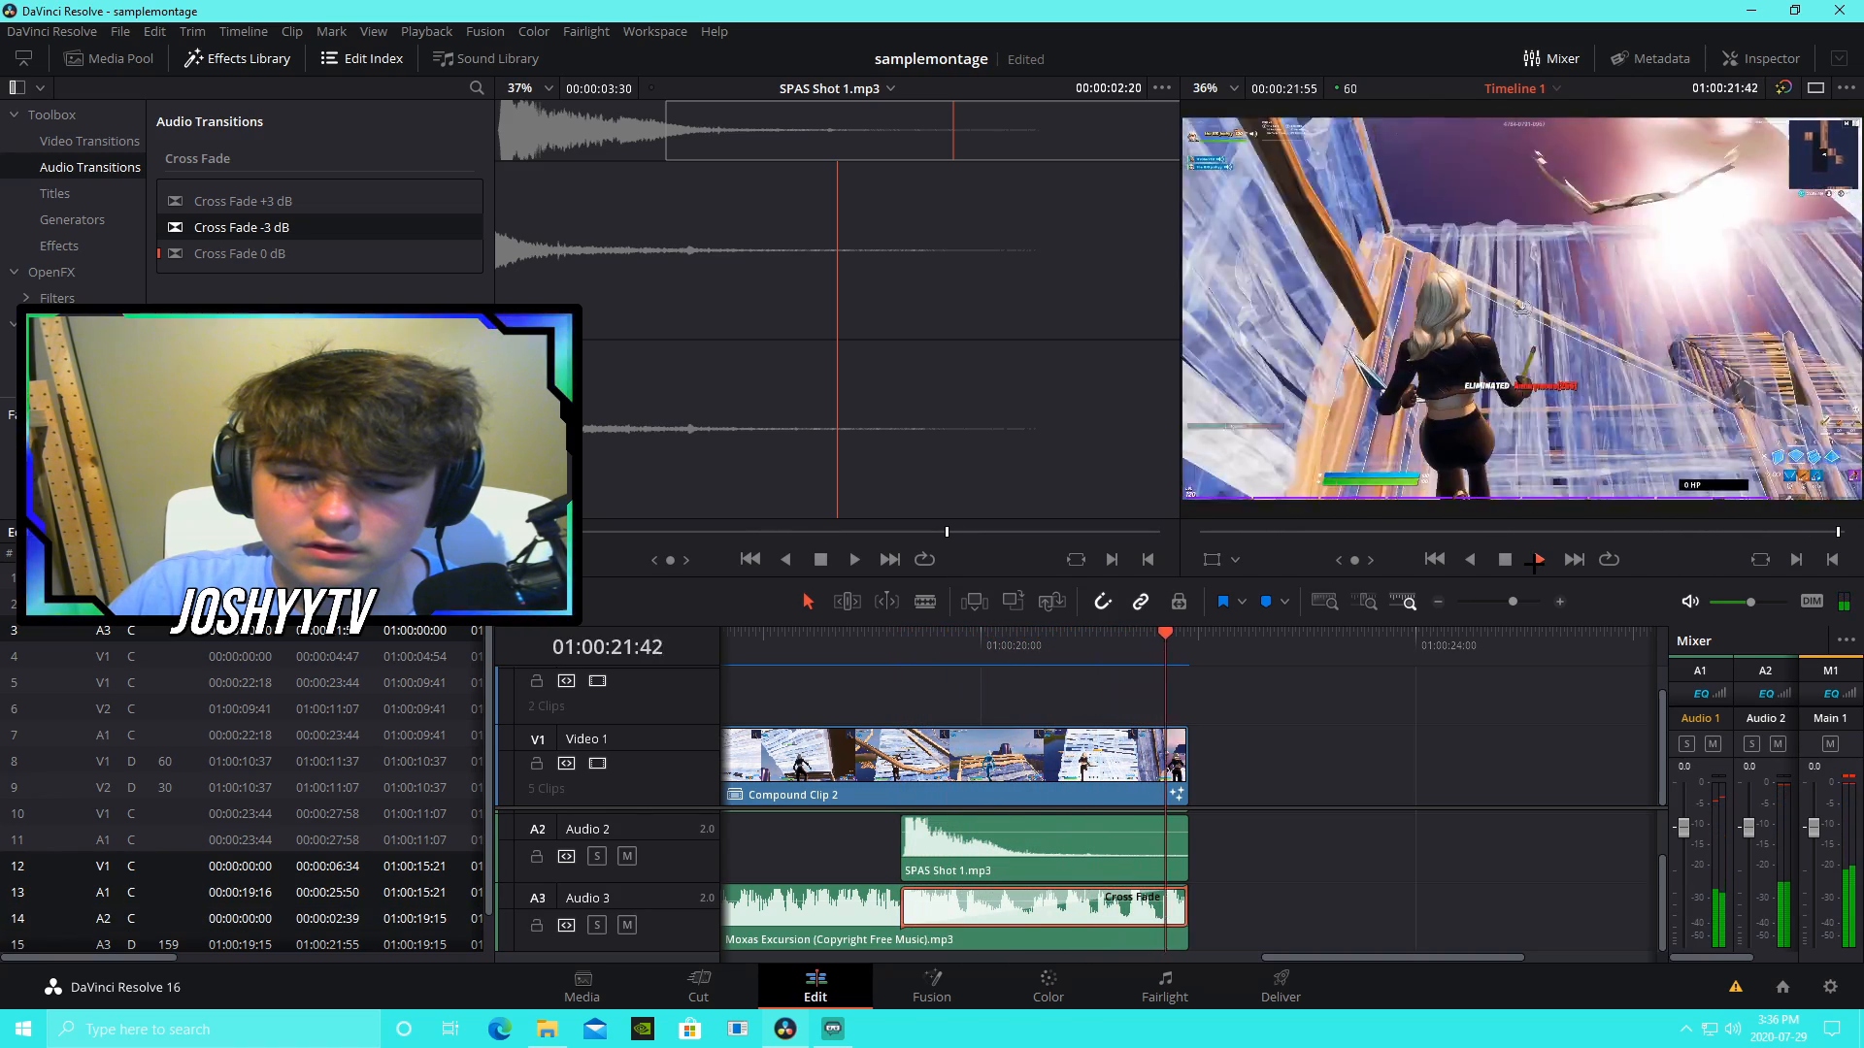
key(ctrl+s)
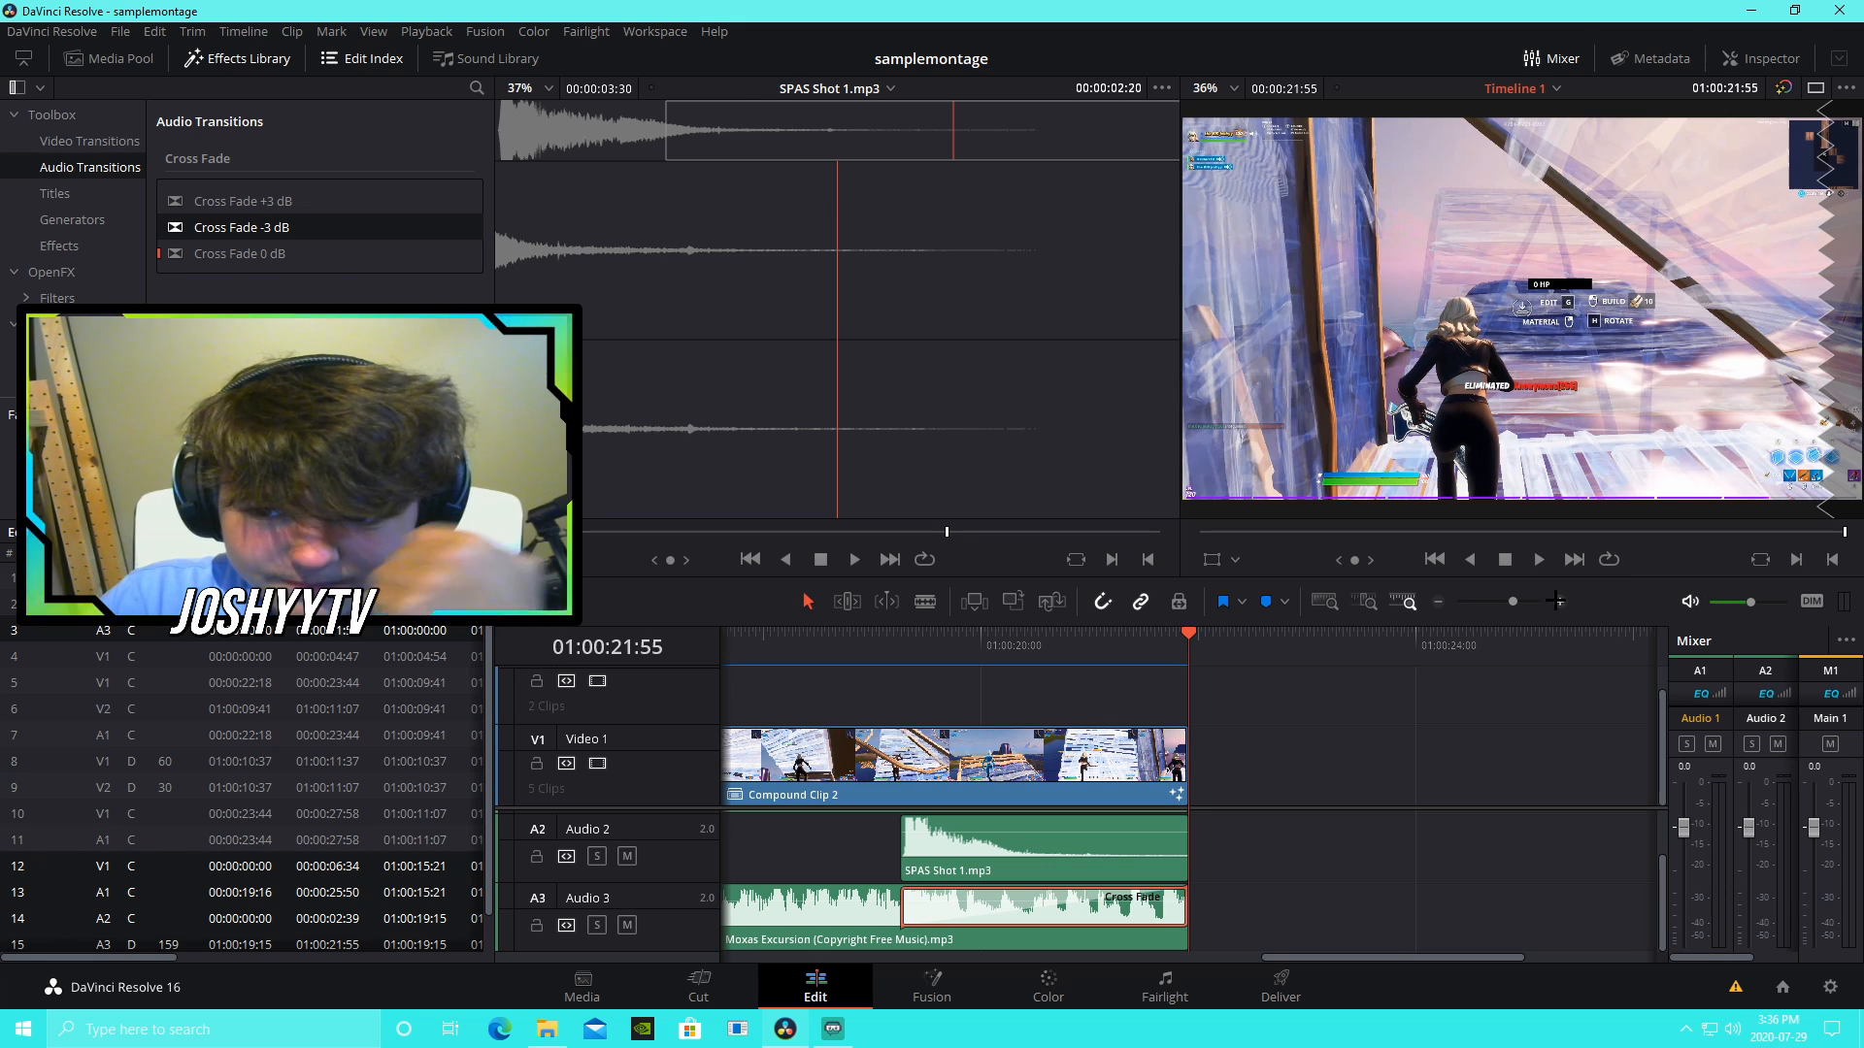
drag(1513, 602, 1499, 601)
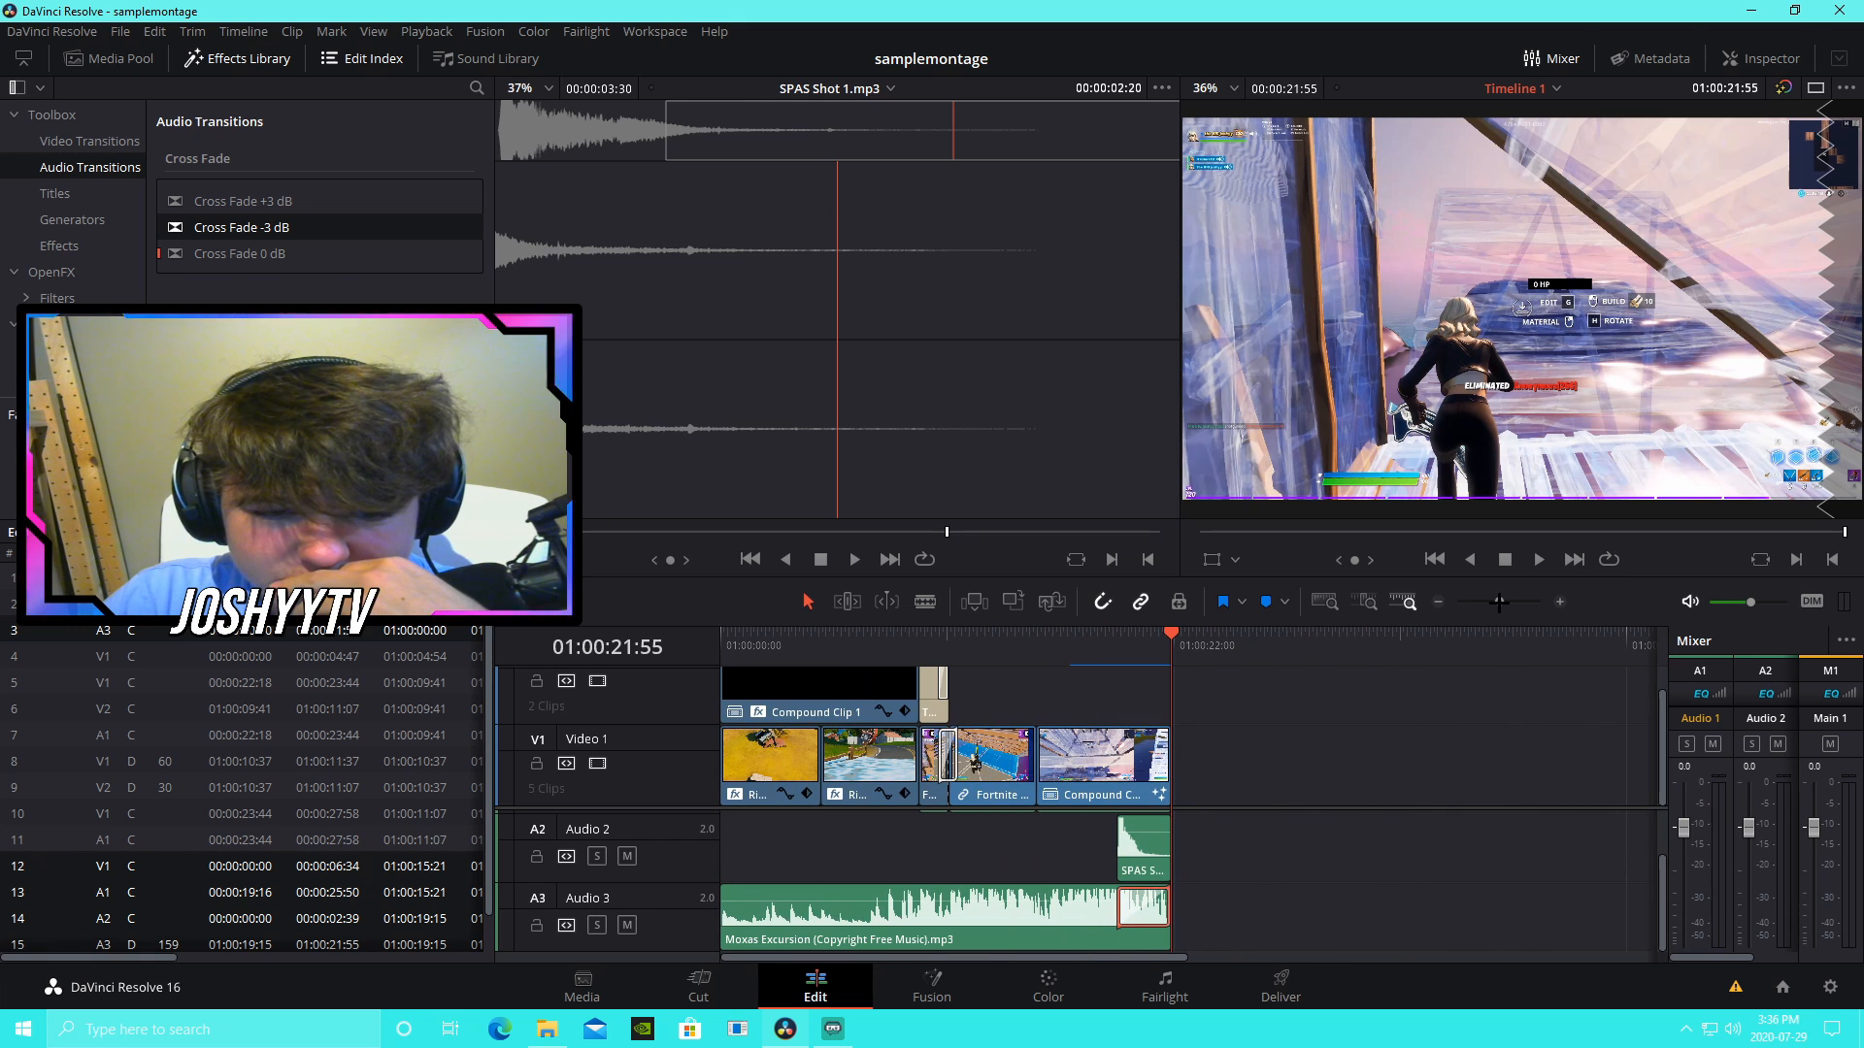
Step: Select the 'code: joshyytv #ad' text clip on V2 and nest it as Compound Clip 3
click(731, 644)
drag(731, 643, 920, 686)
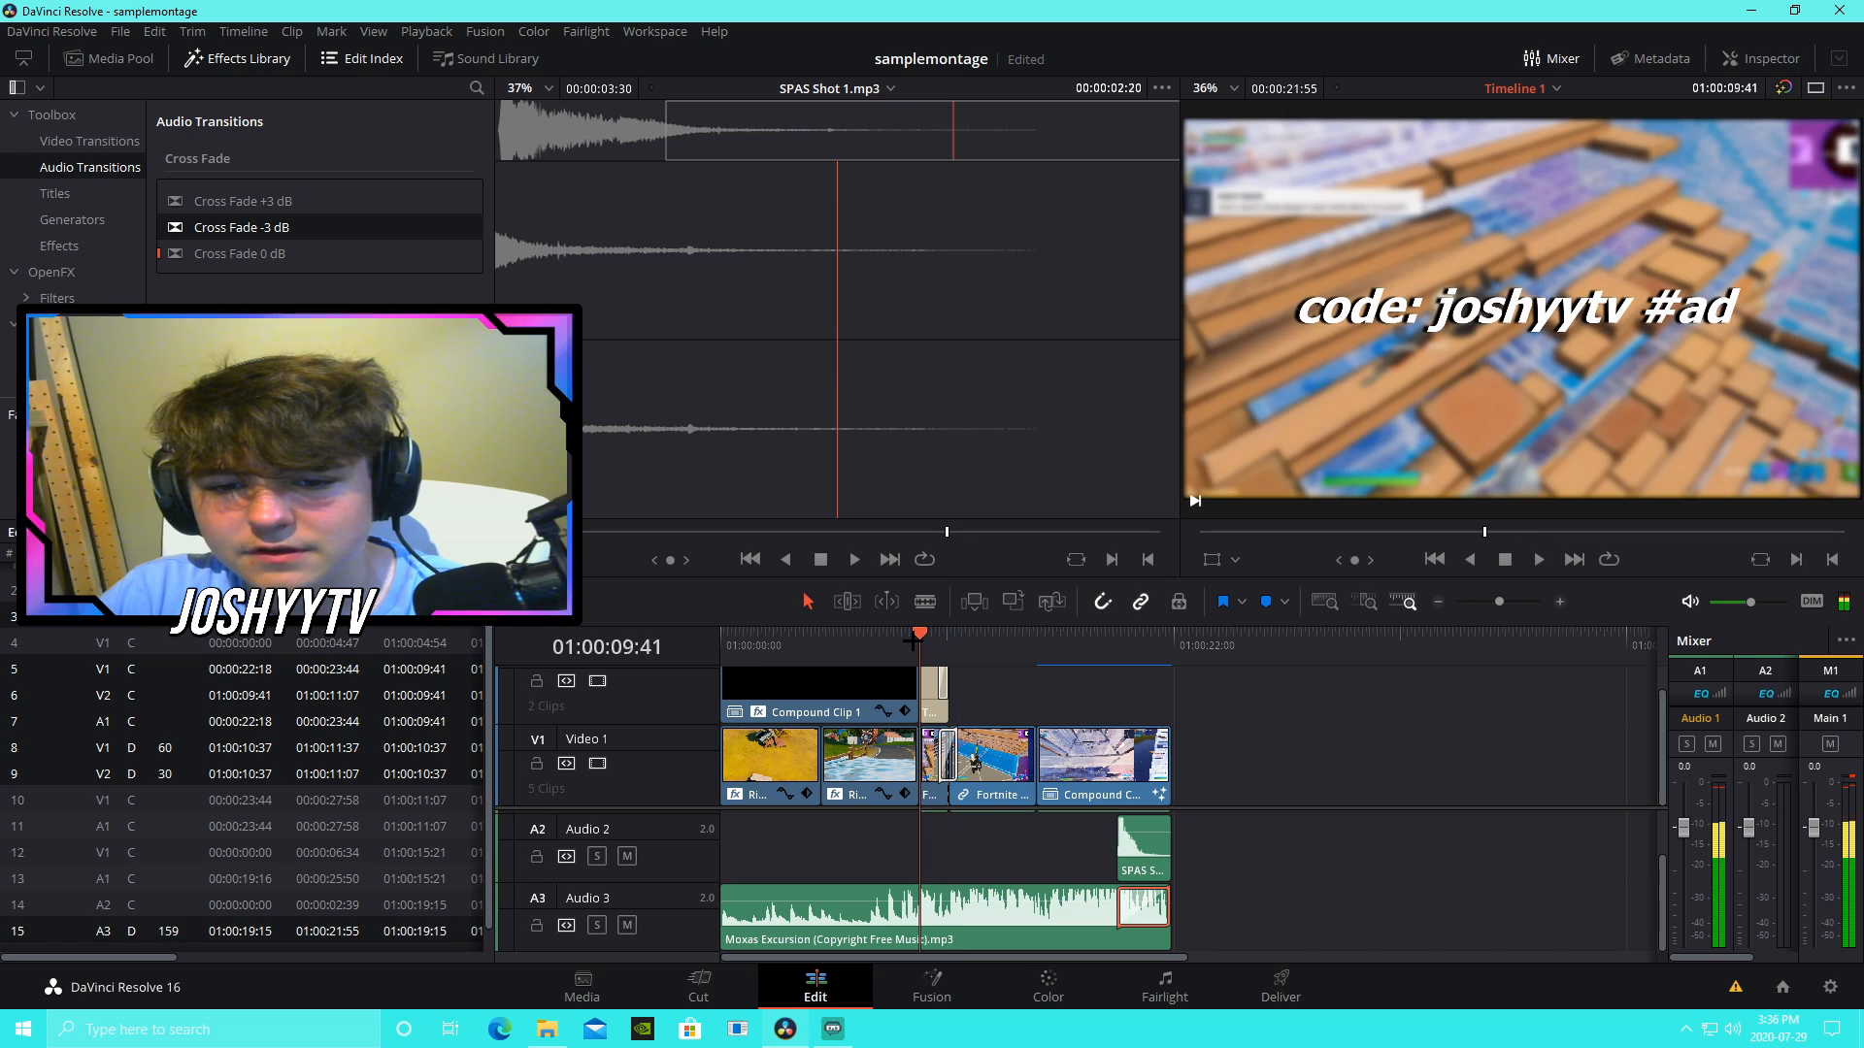
drag(1498, 602, 1519, 602)
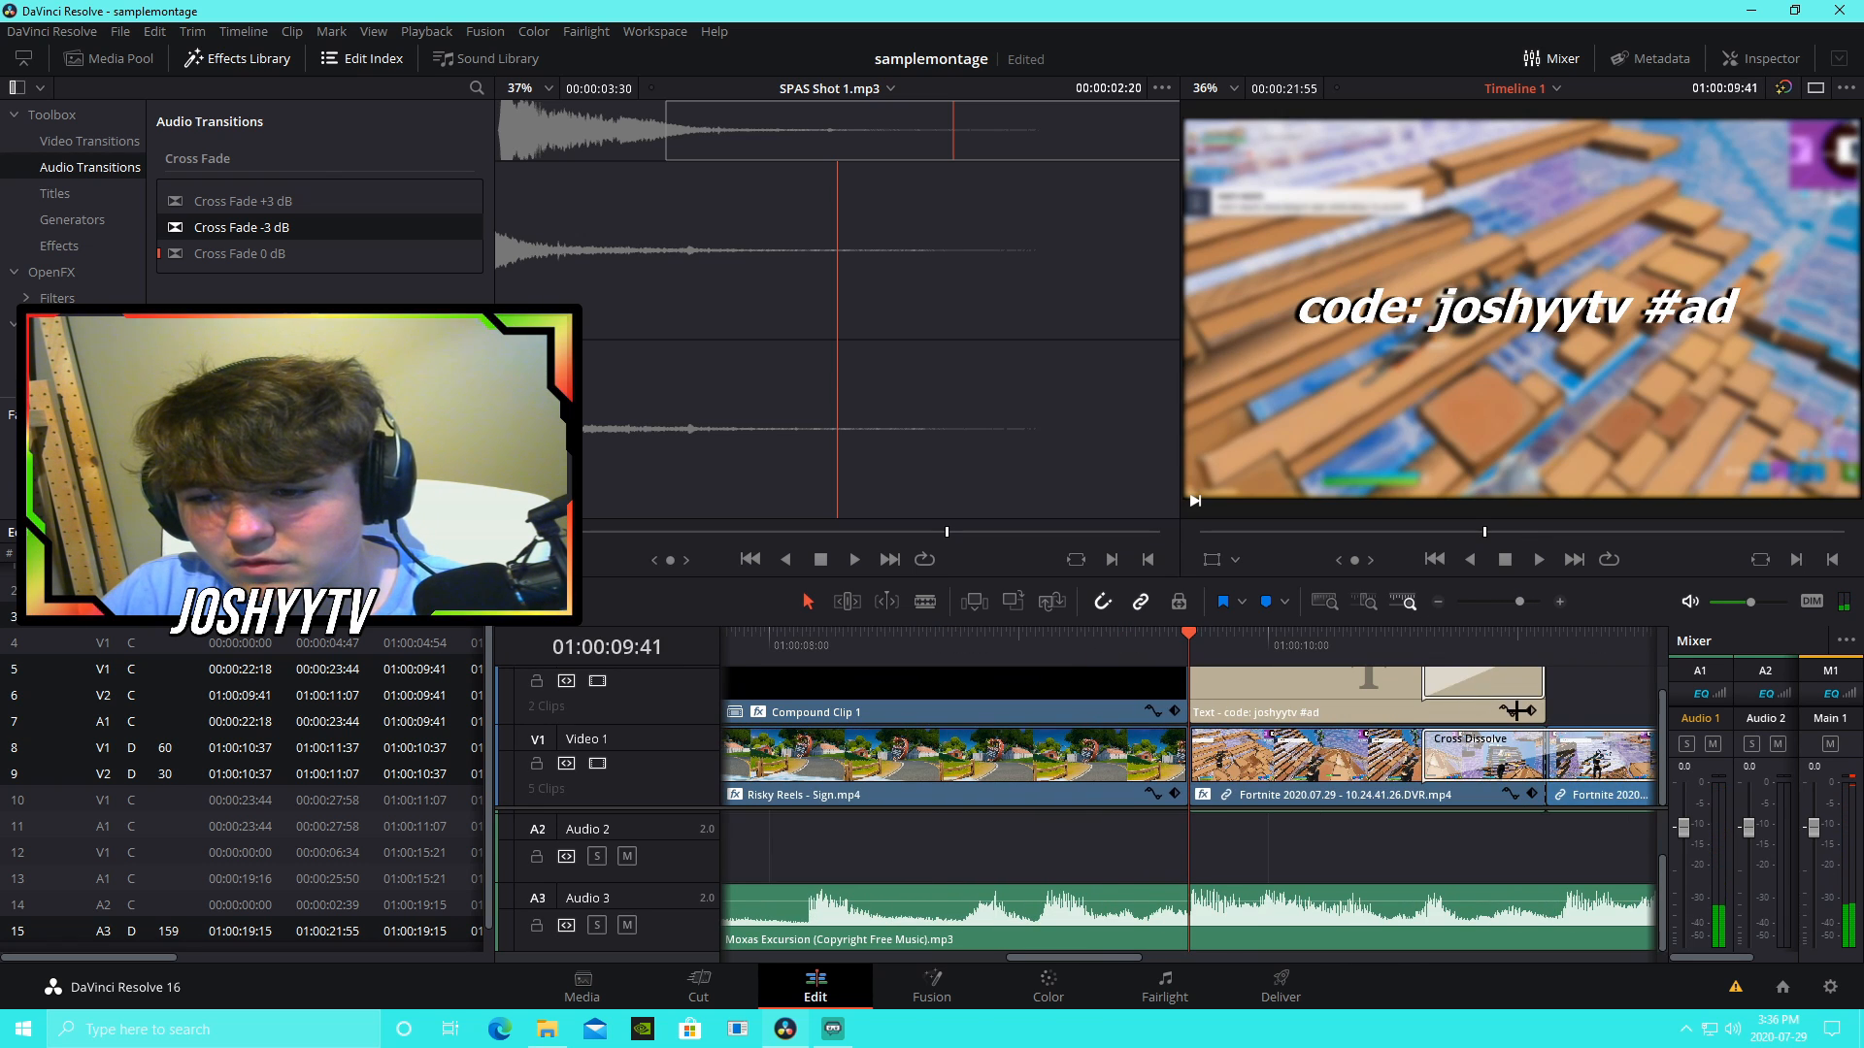
drag(1571, 704, 1377, 688)
right_click(1291, 686)
click(1339, 708)
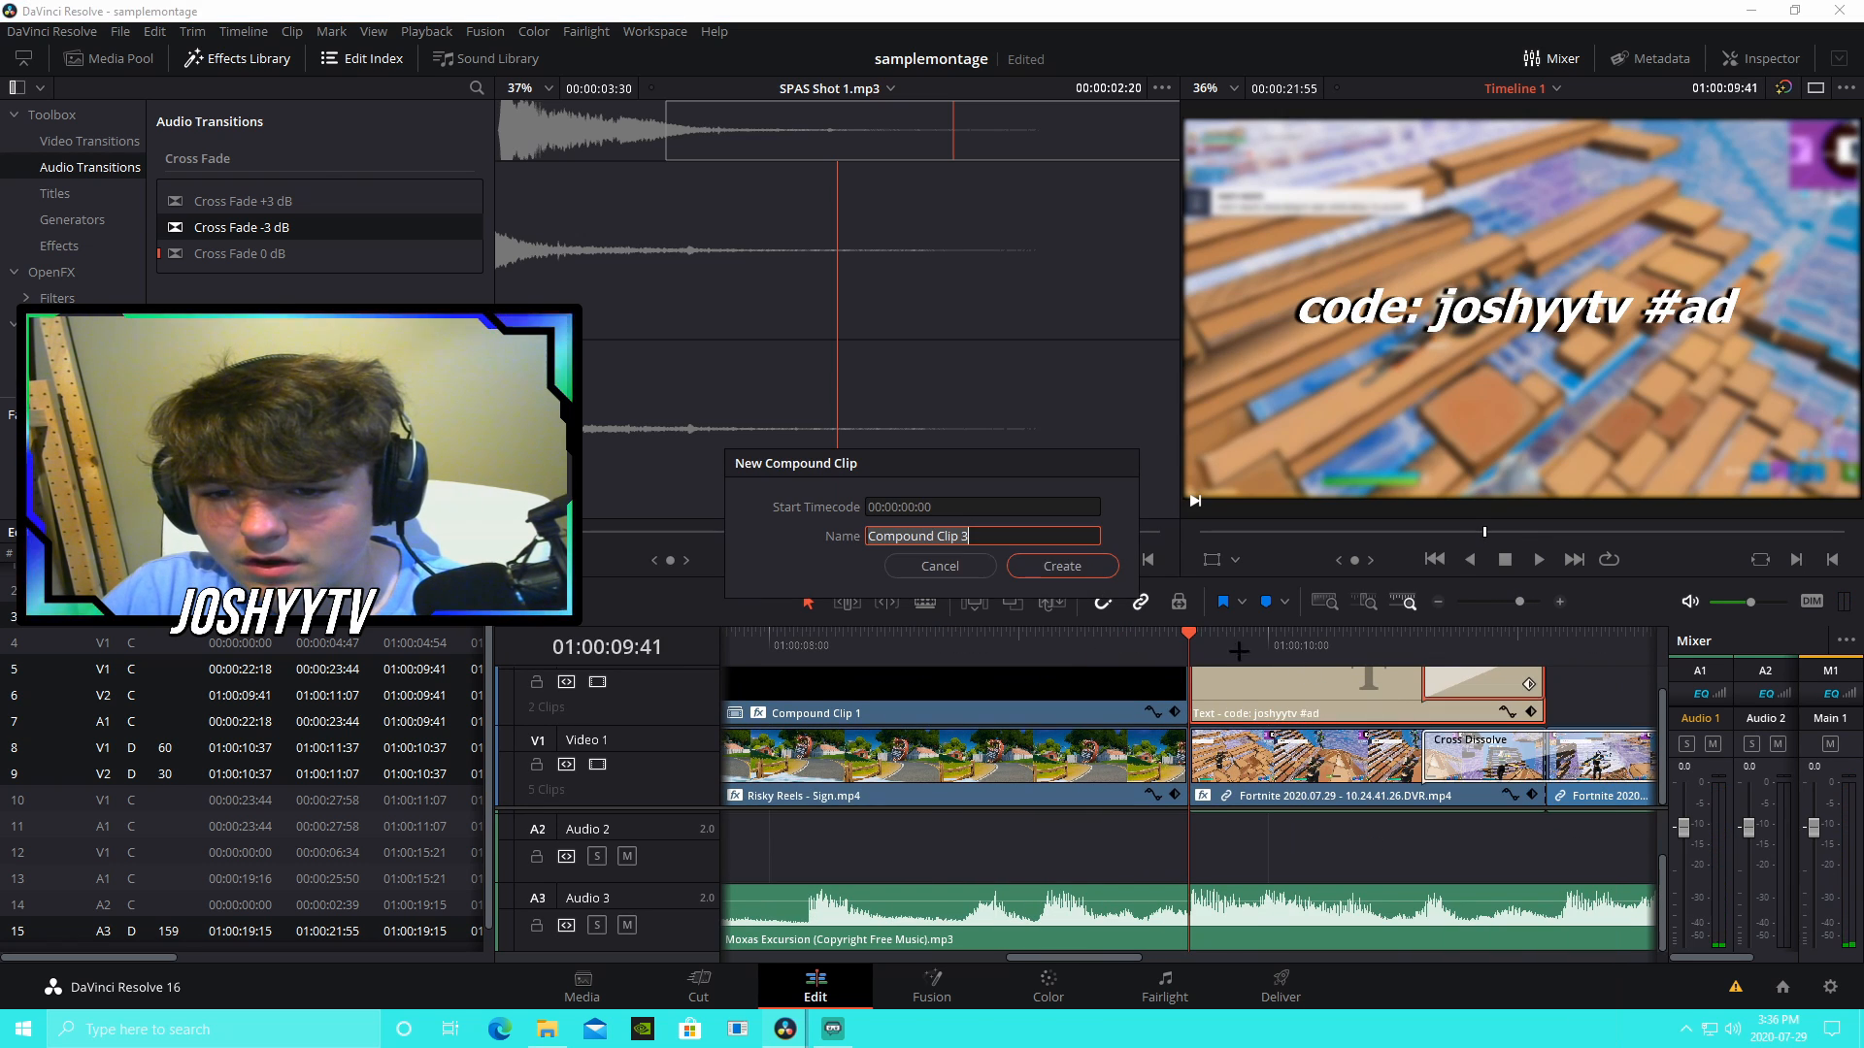
click(1062, 566)
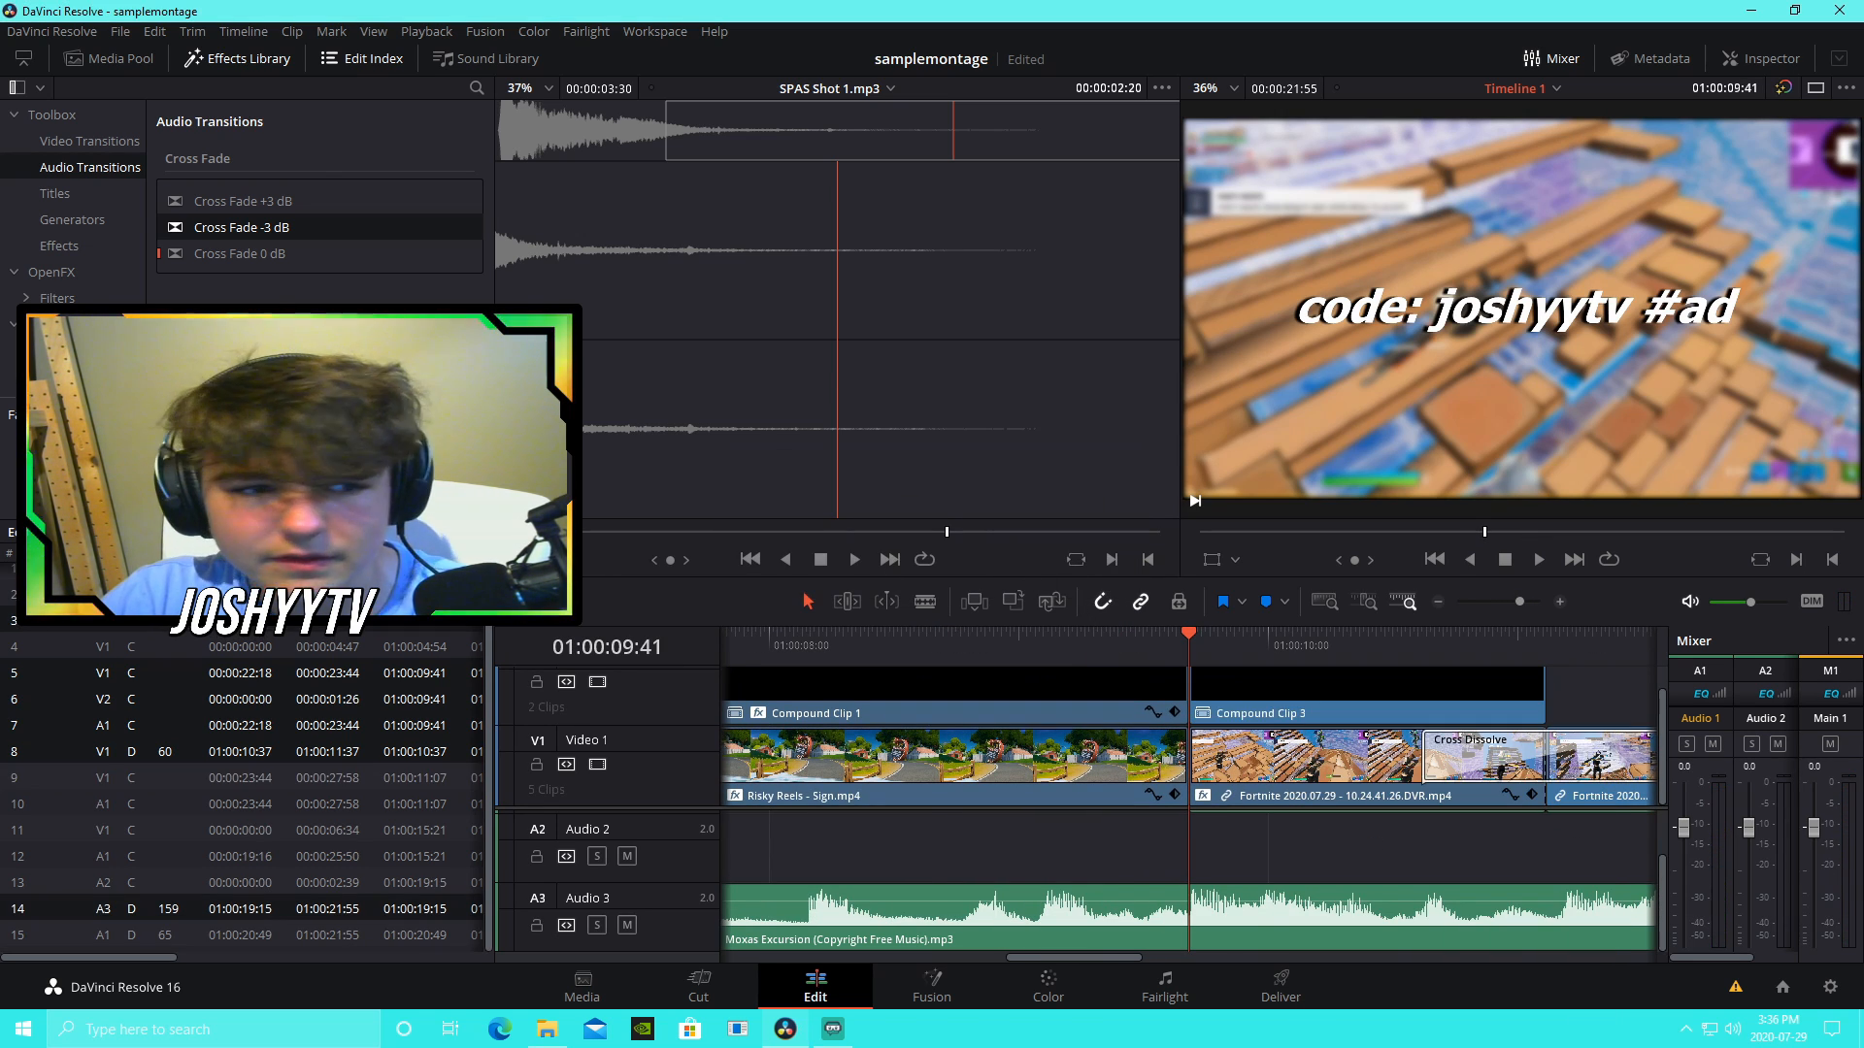
click(50, 272)
scroll(233, 350, down, 15)
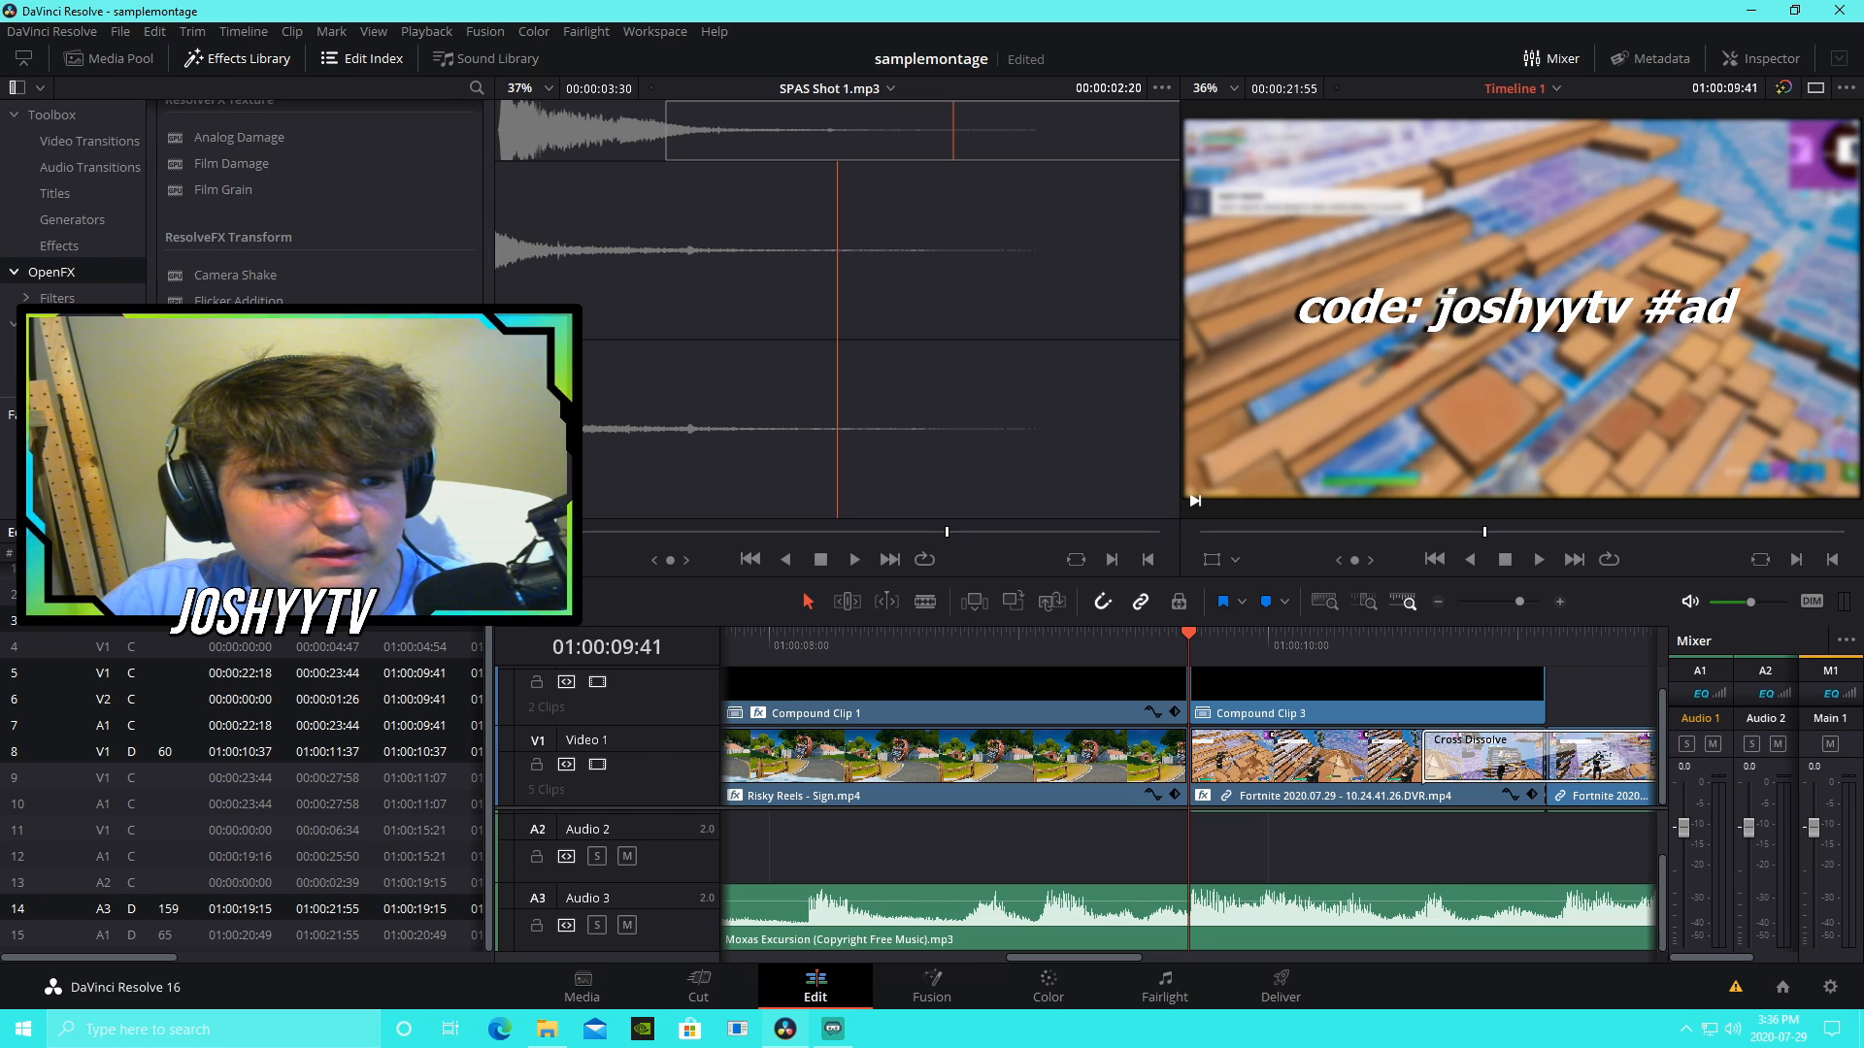
scroll(234, 340, down, 2)
Step: Apply Waviness to Compound Clip 3 with Horizontal direction, Strength 7.2 and Speed 0.06
drag(234, 163, 1267, 706)
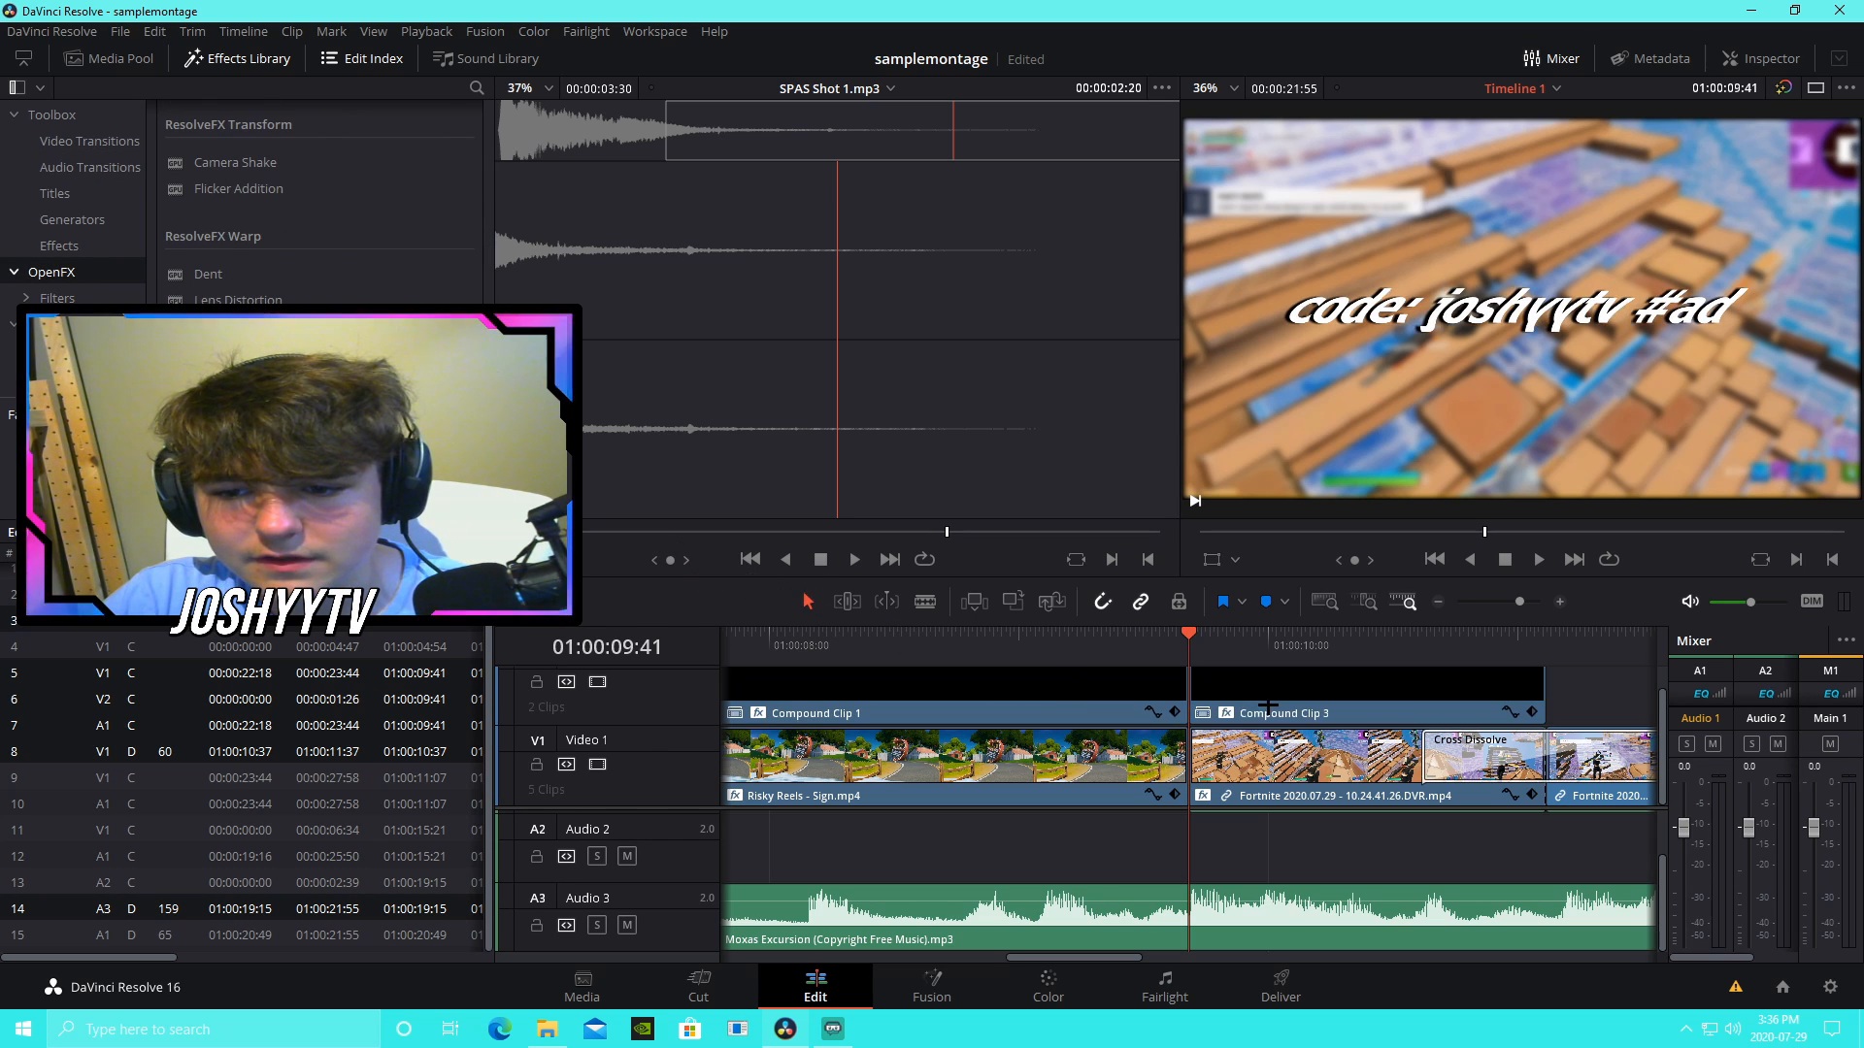
click(1268, 706)
double_click(1308, 703)
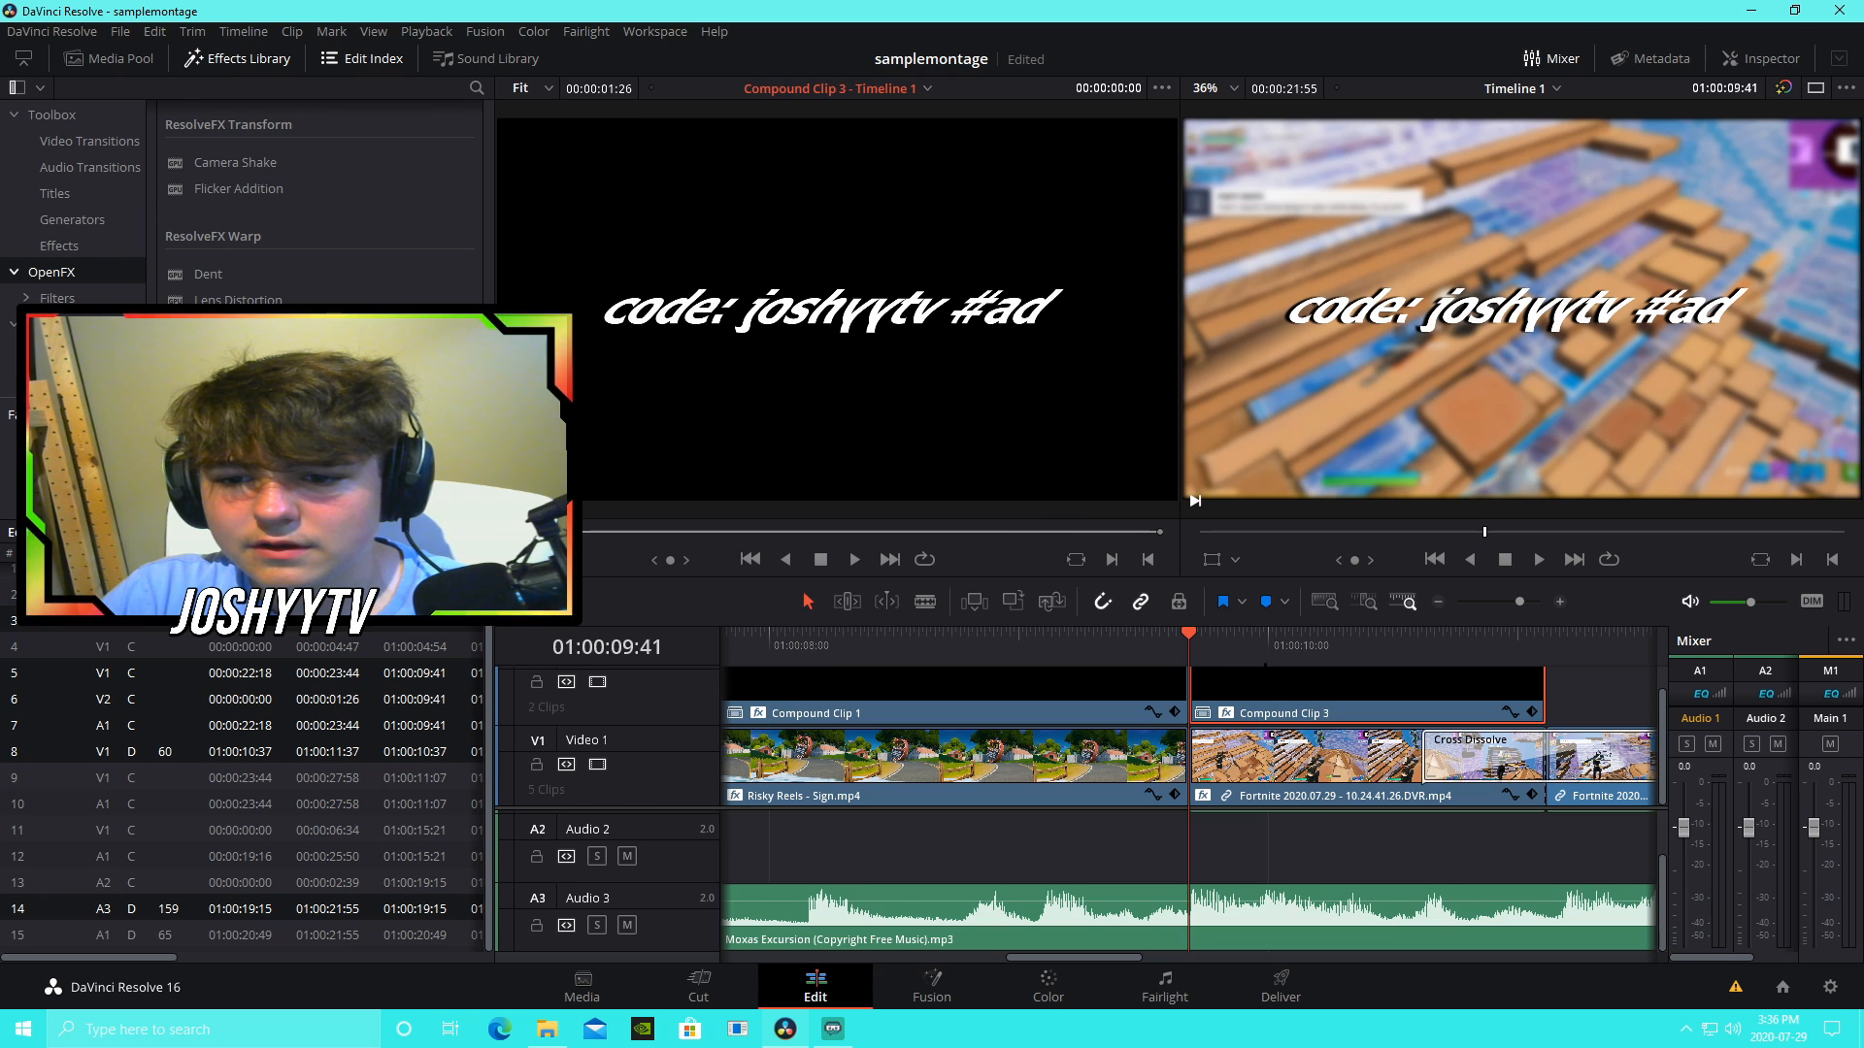
click(1738, 58)
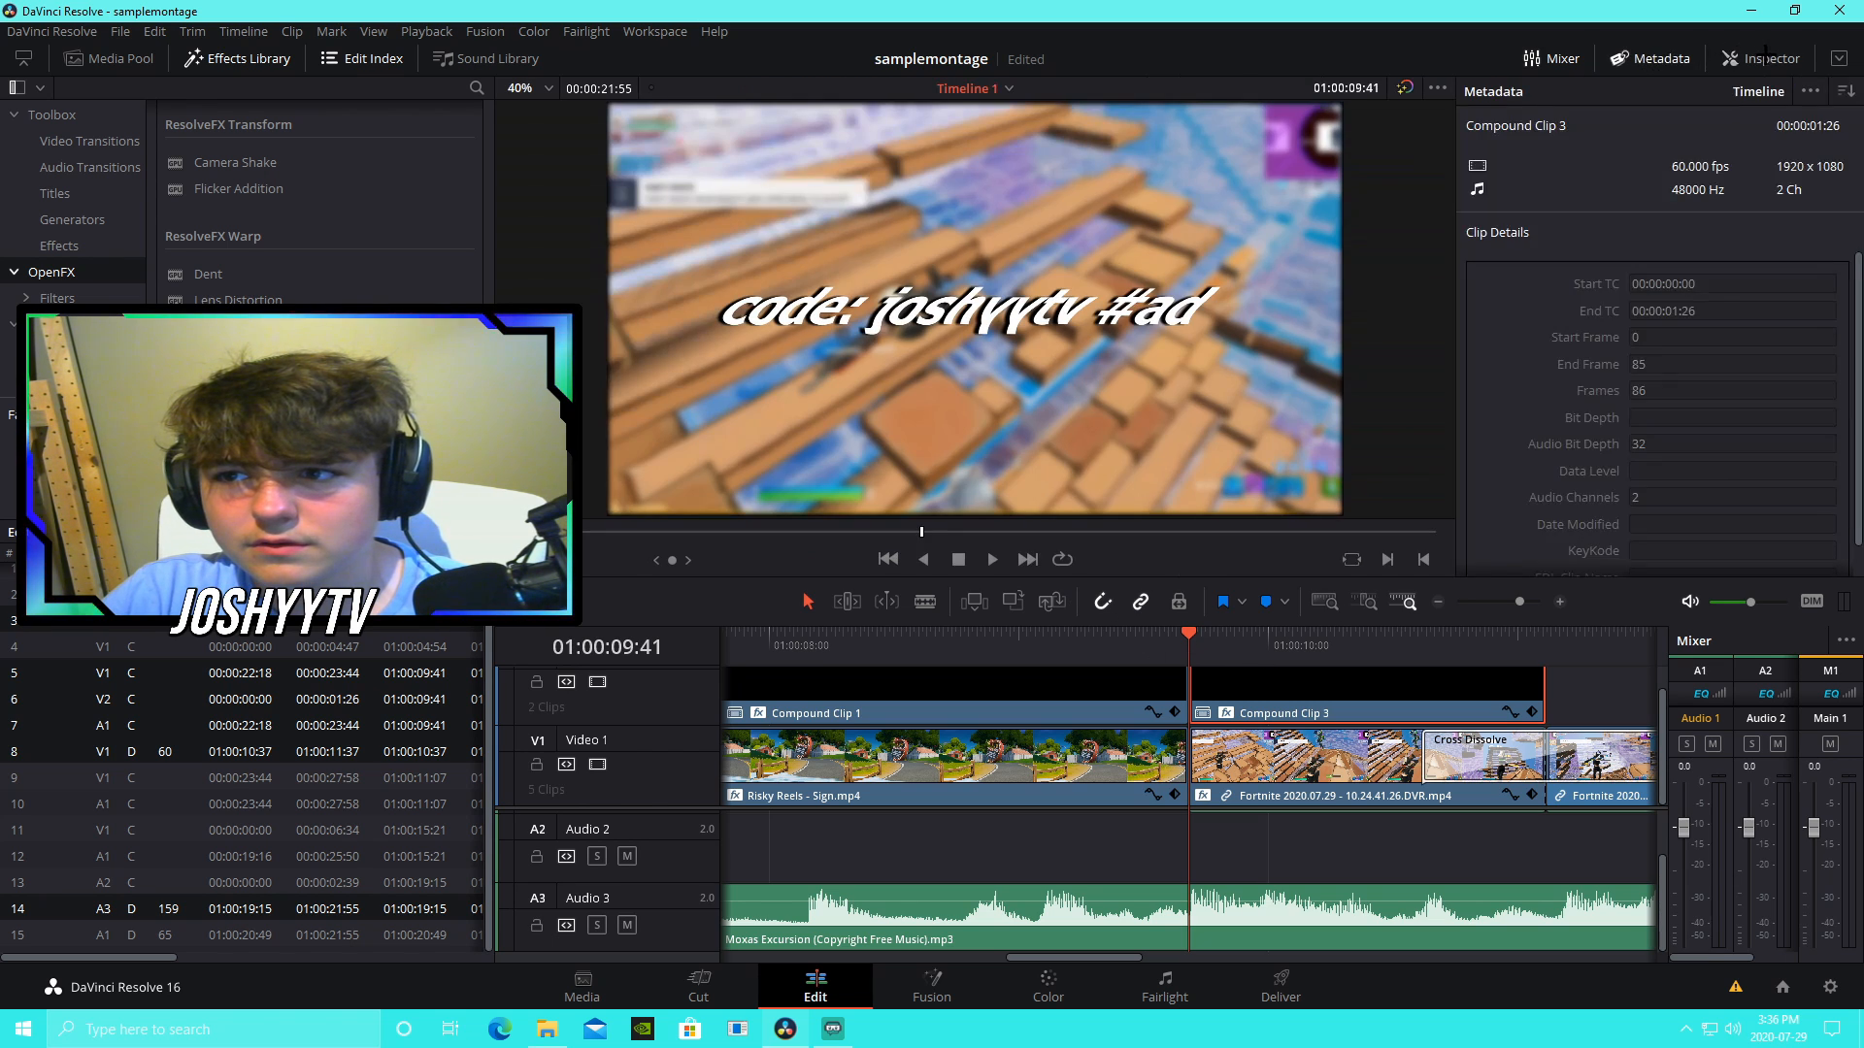
click(1699, 120)
click(1689, 197)
click(1650, 245)
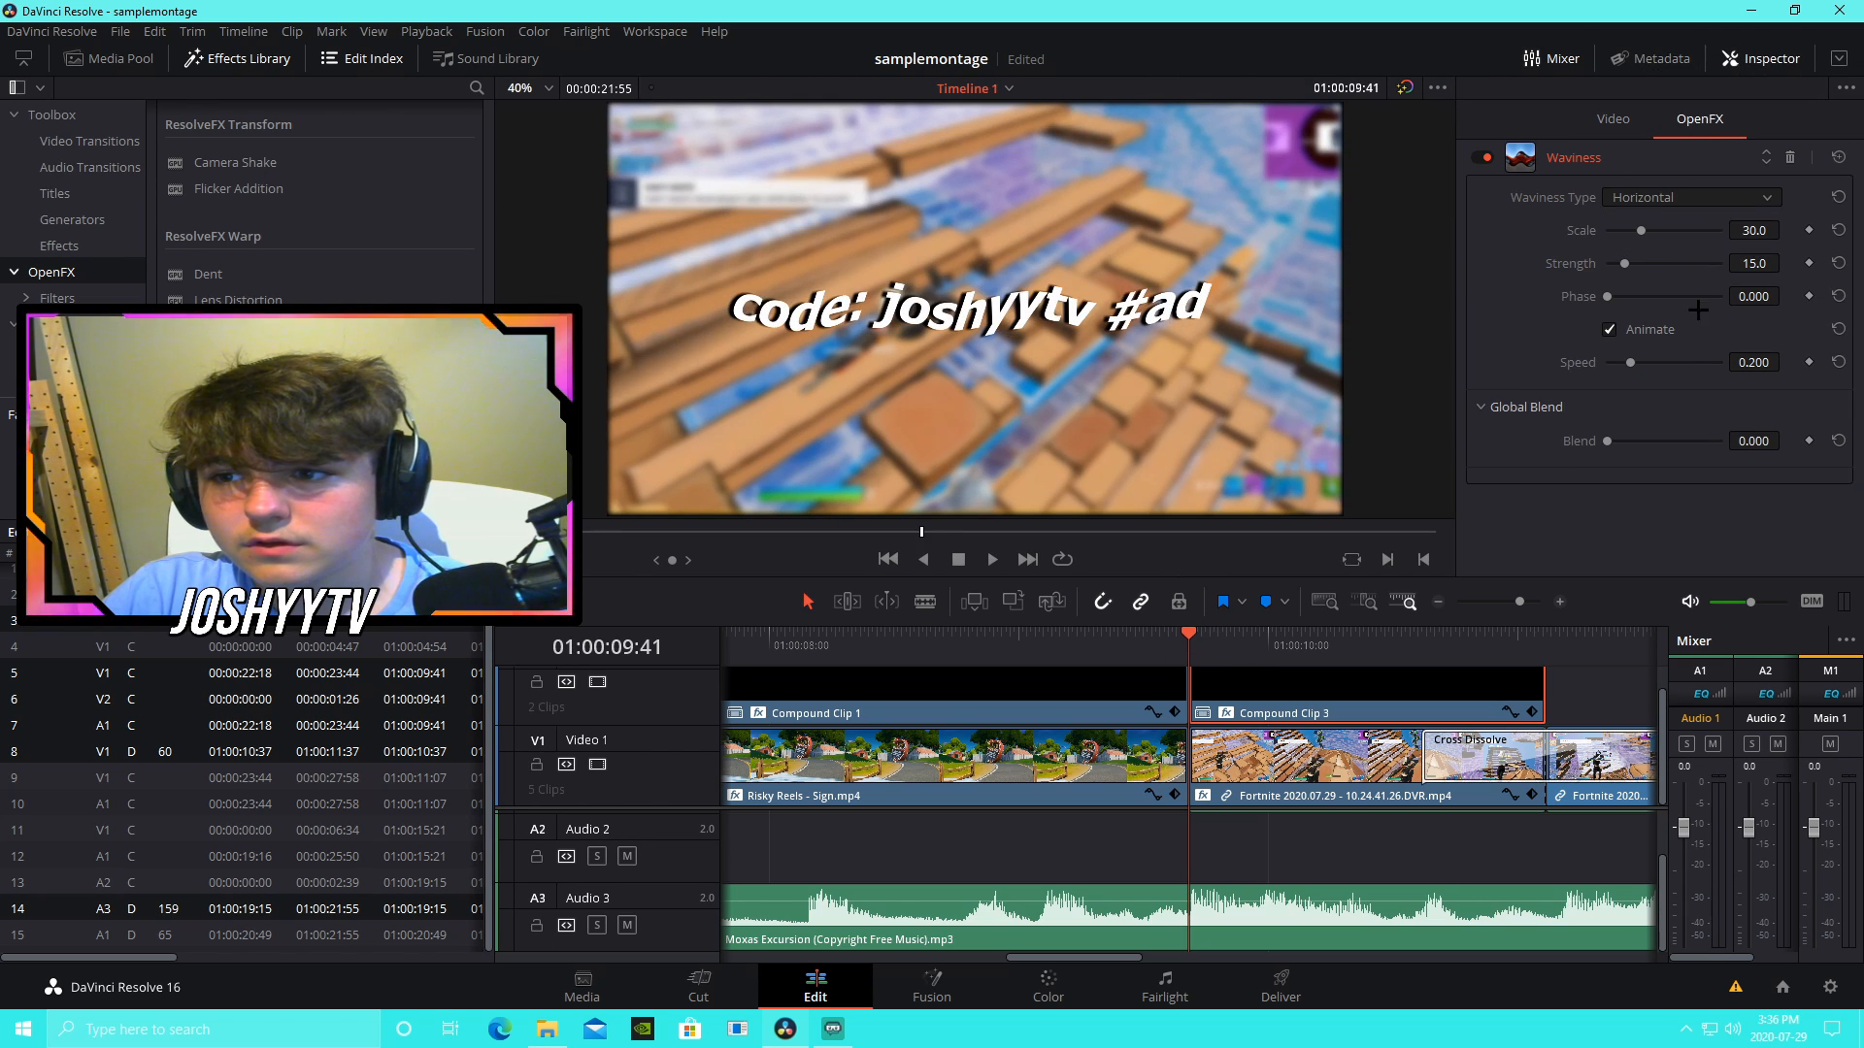
click(1765, 264)
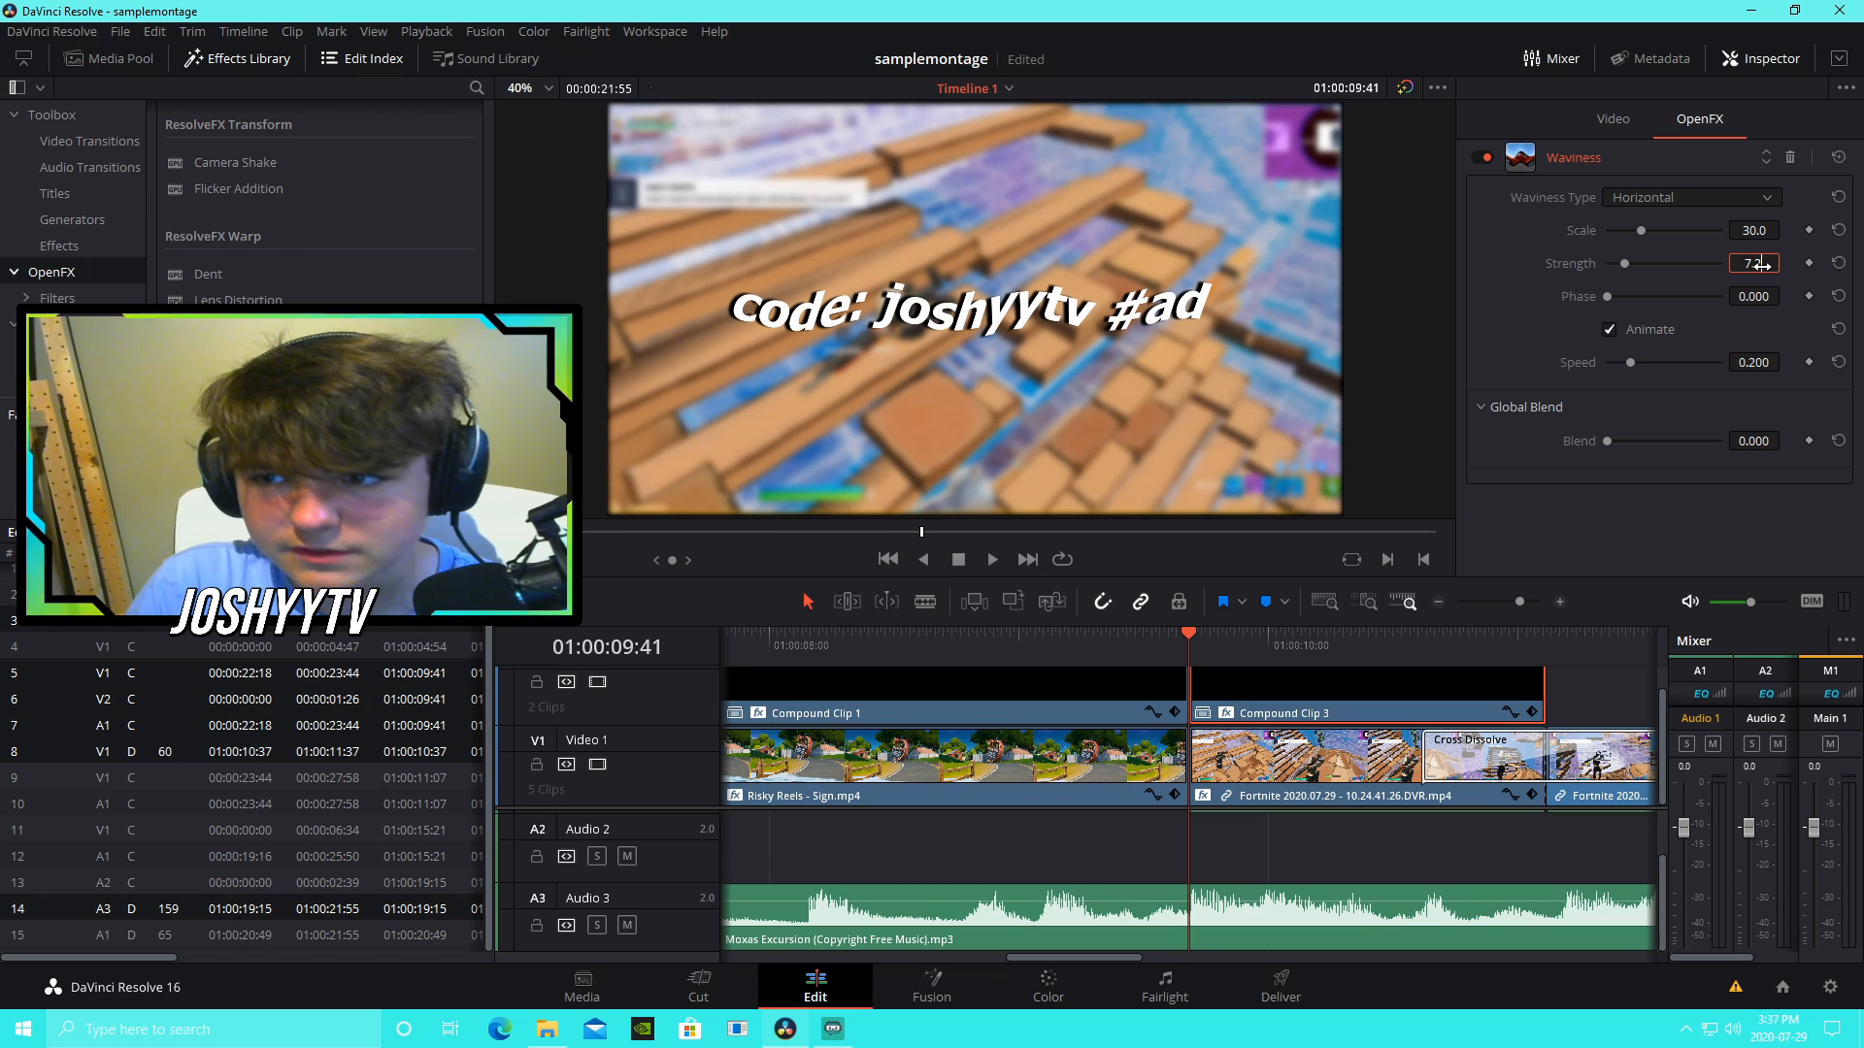
key(Return)
click(1762, 364)
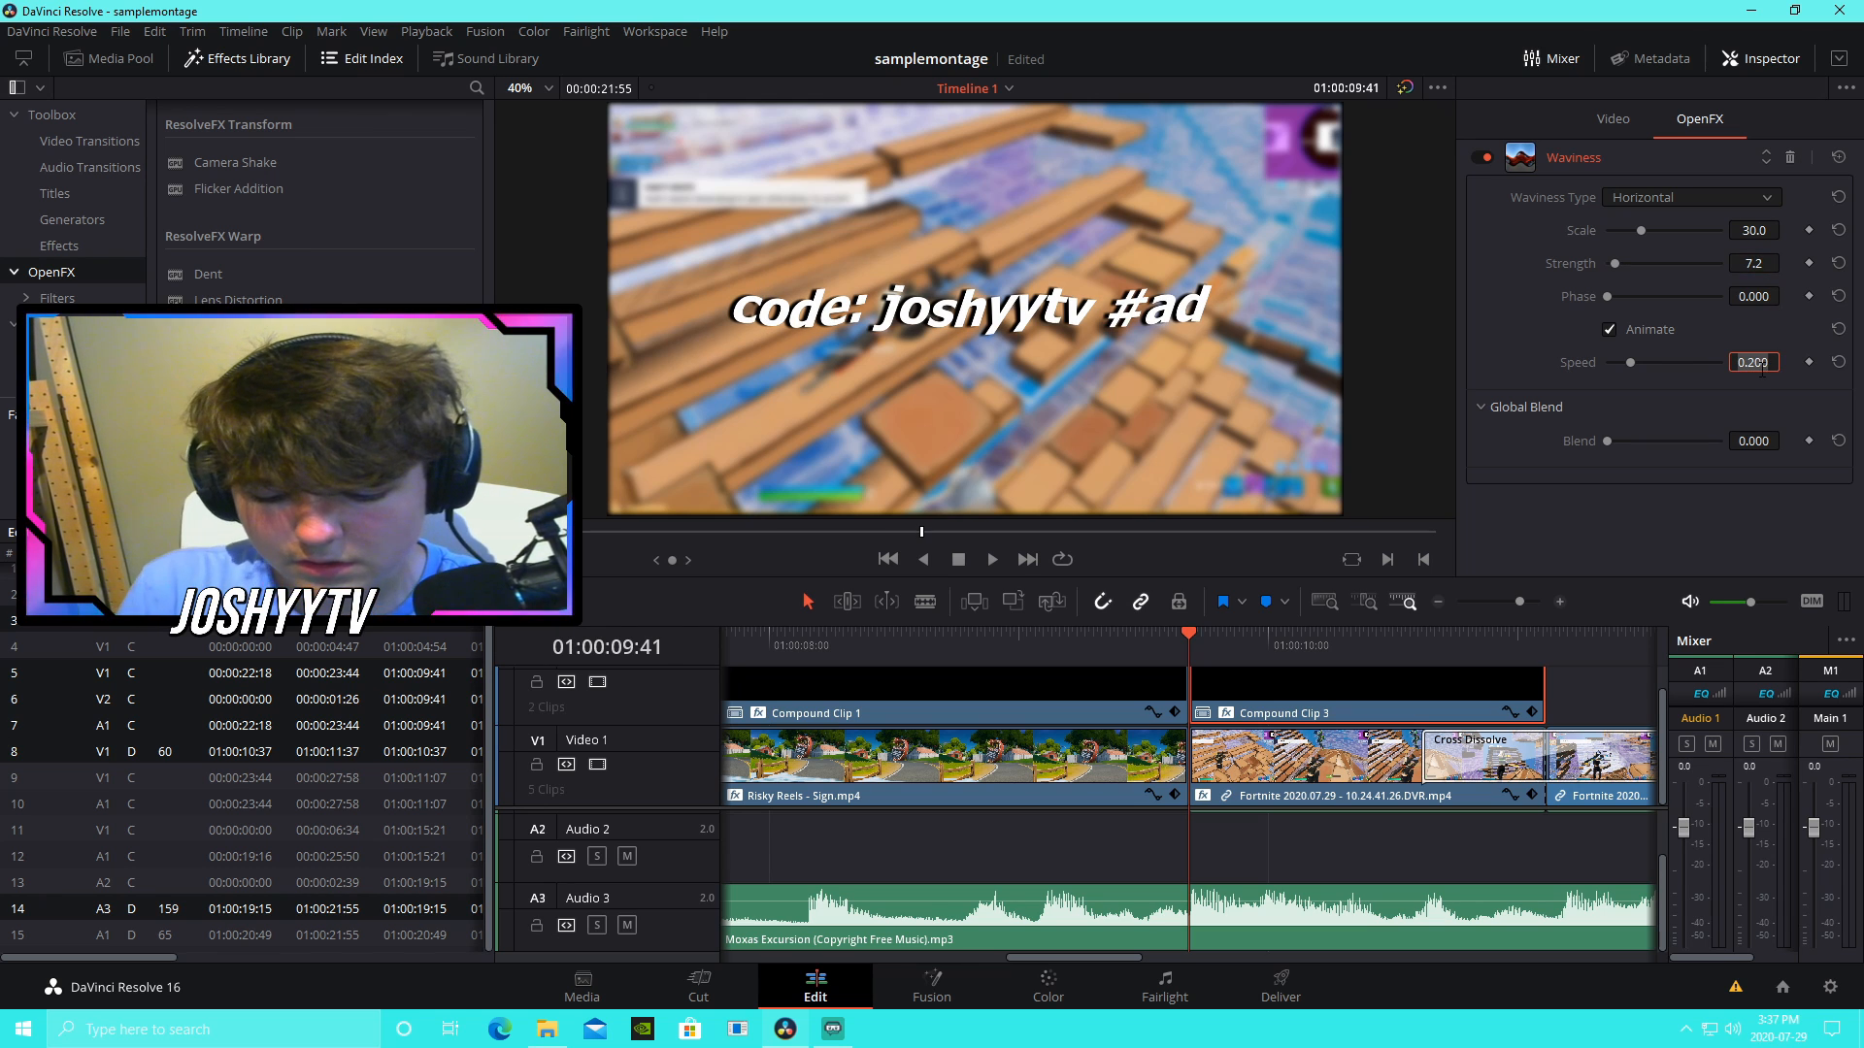
text(.0)
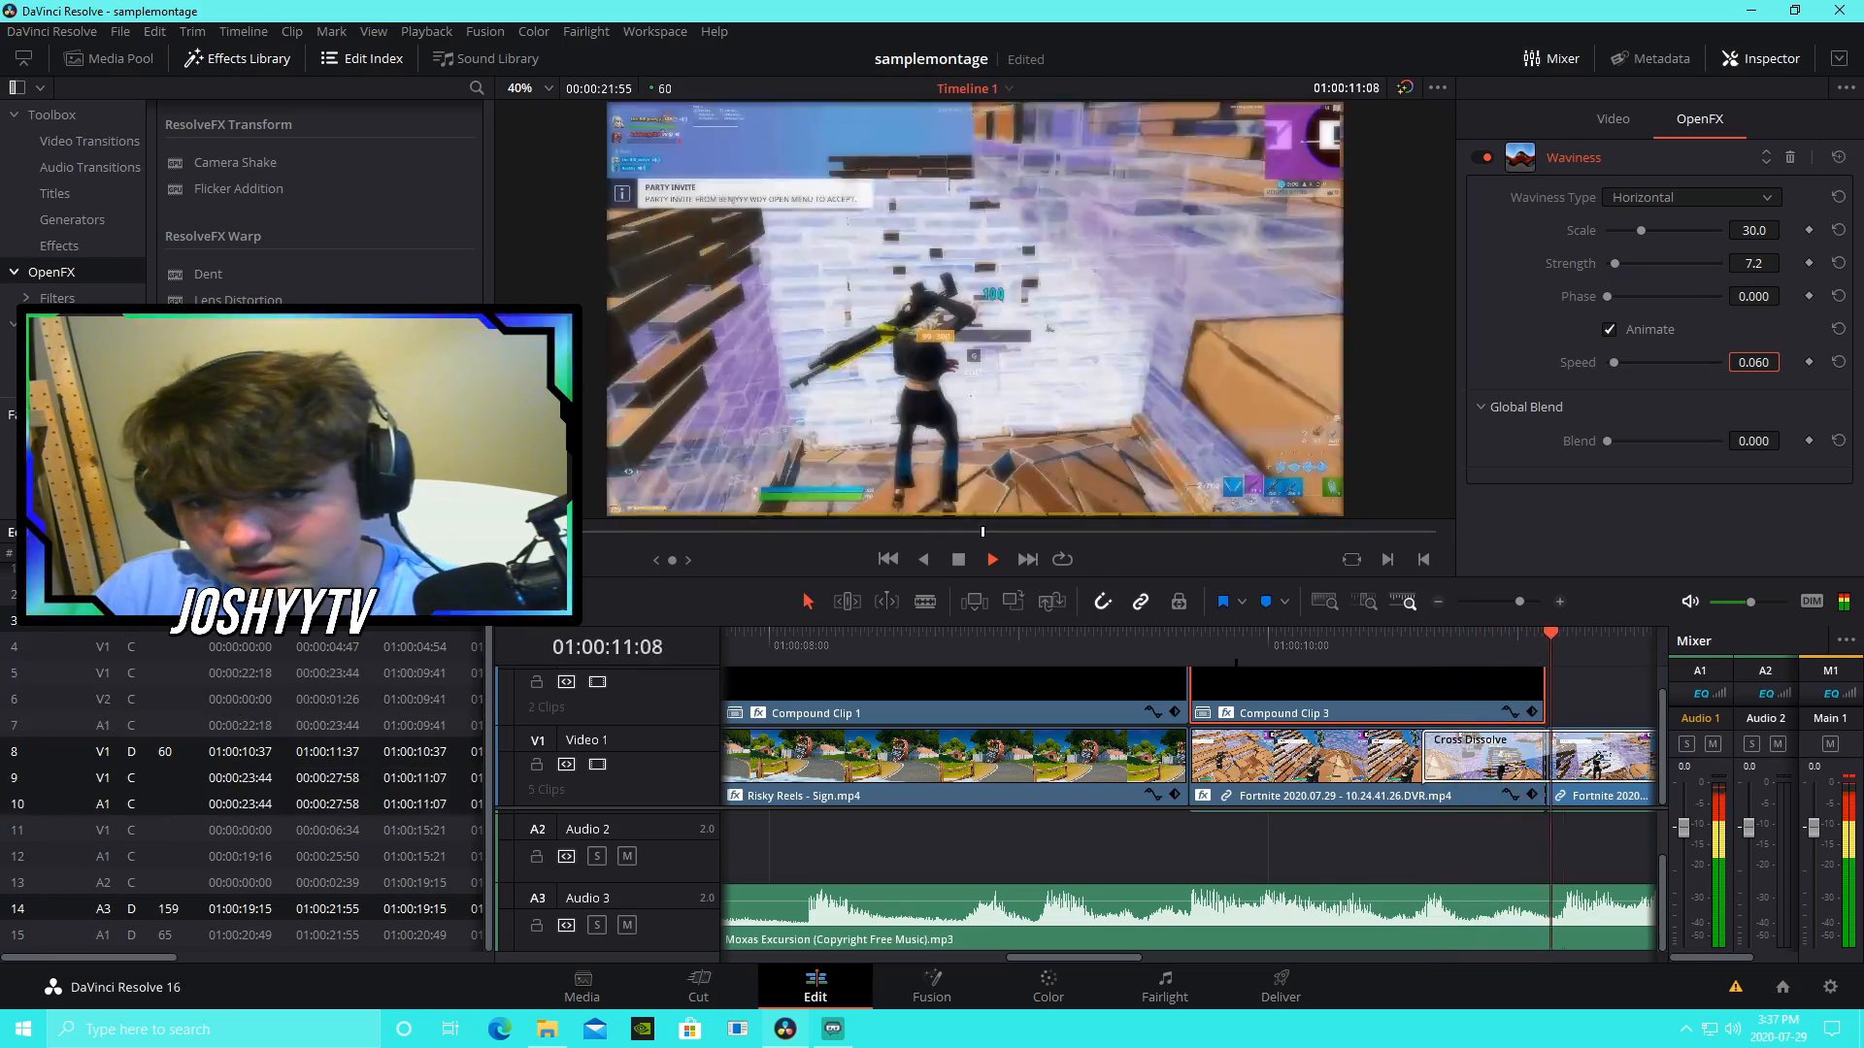
scroll(1104, 686, down, 5)
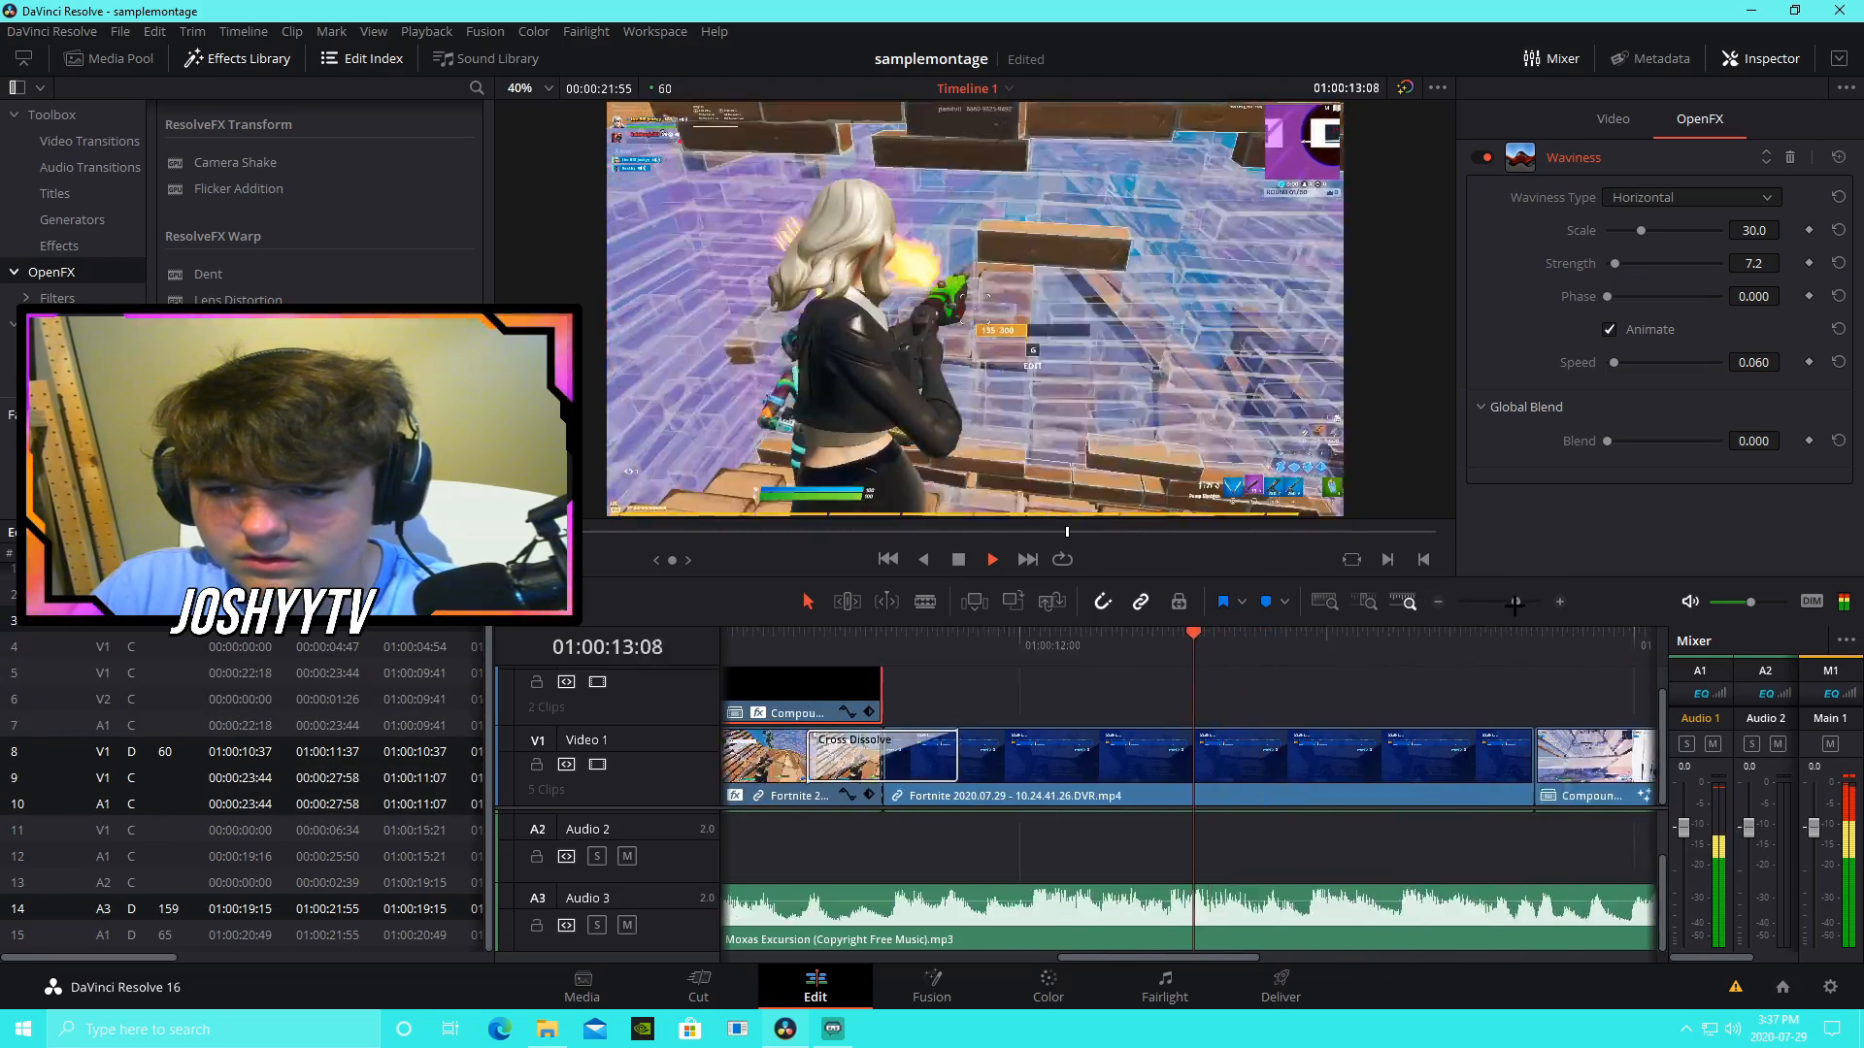
Step: Preview the wavy title playing over the gameplay
click(966, 648)
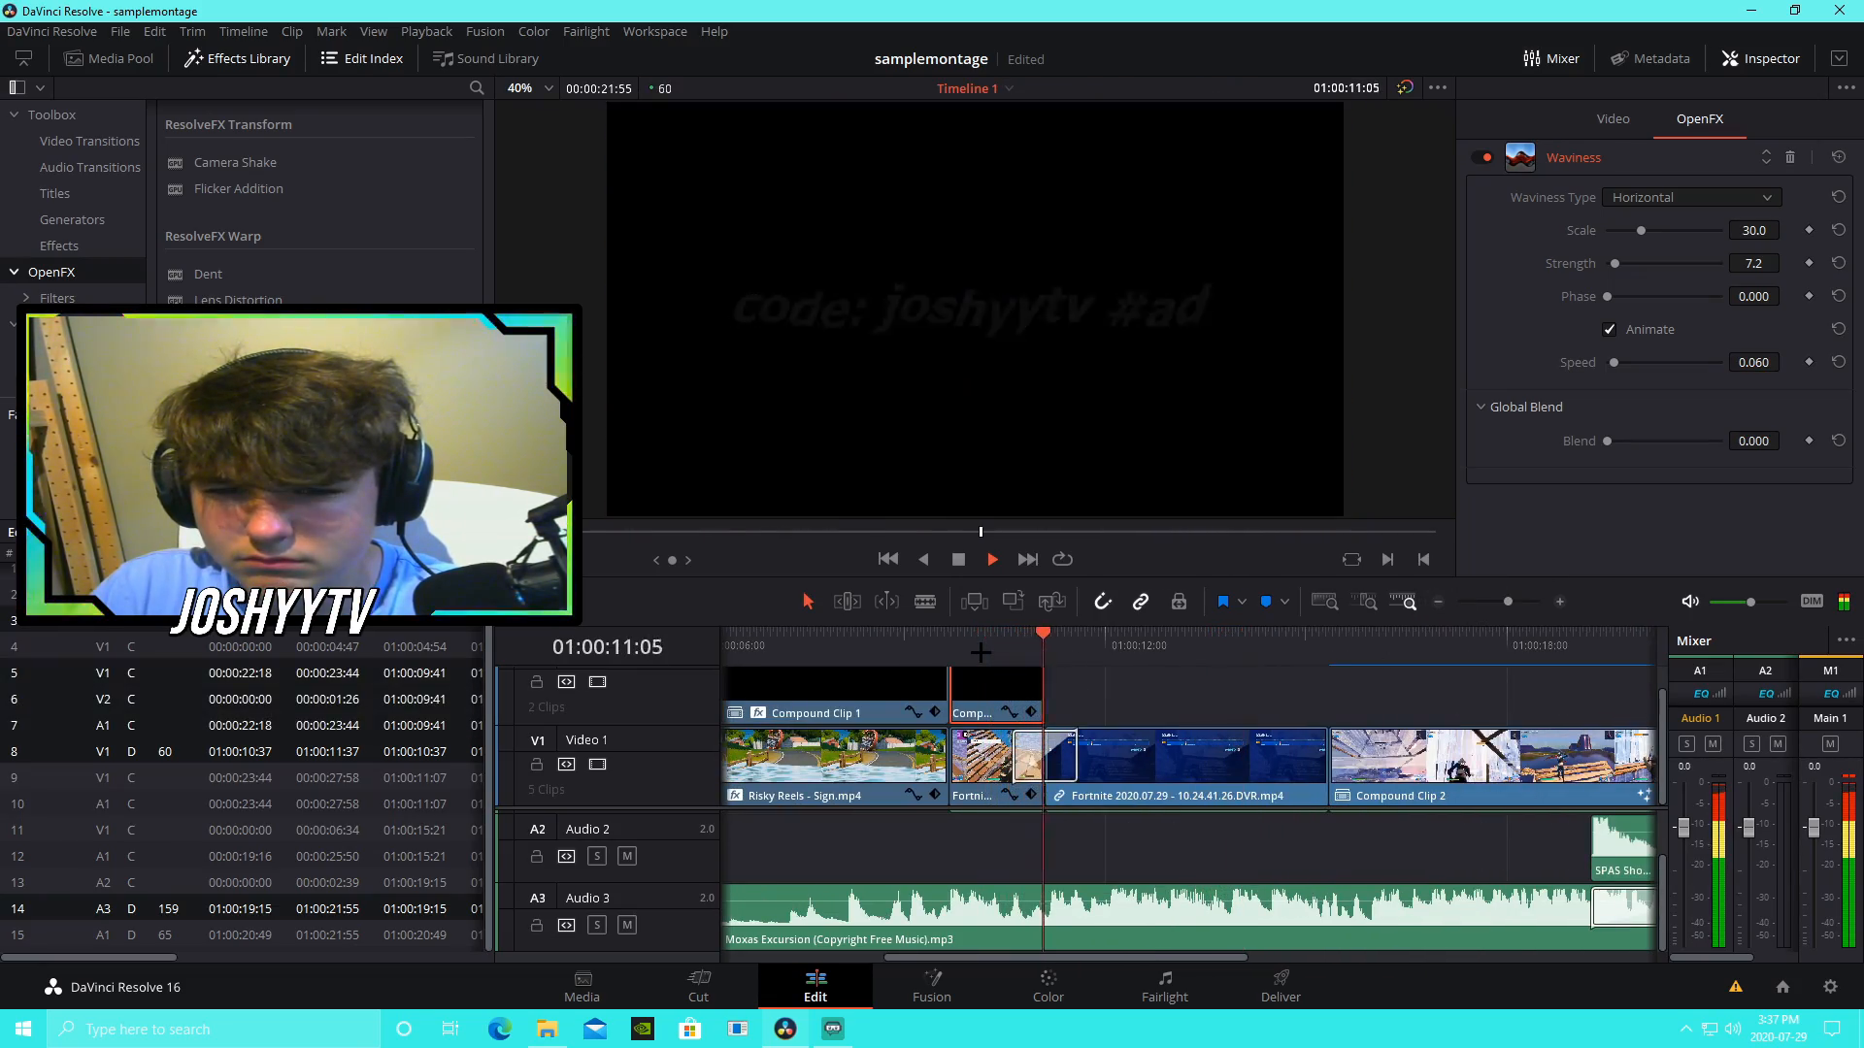
key(space)
mouse_move(1011, 646)
mouse_down()
mouse_move(1036, 642)
mouse_move(1020, 643)
mouse_up()
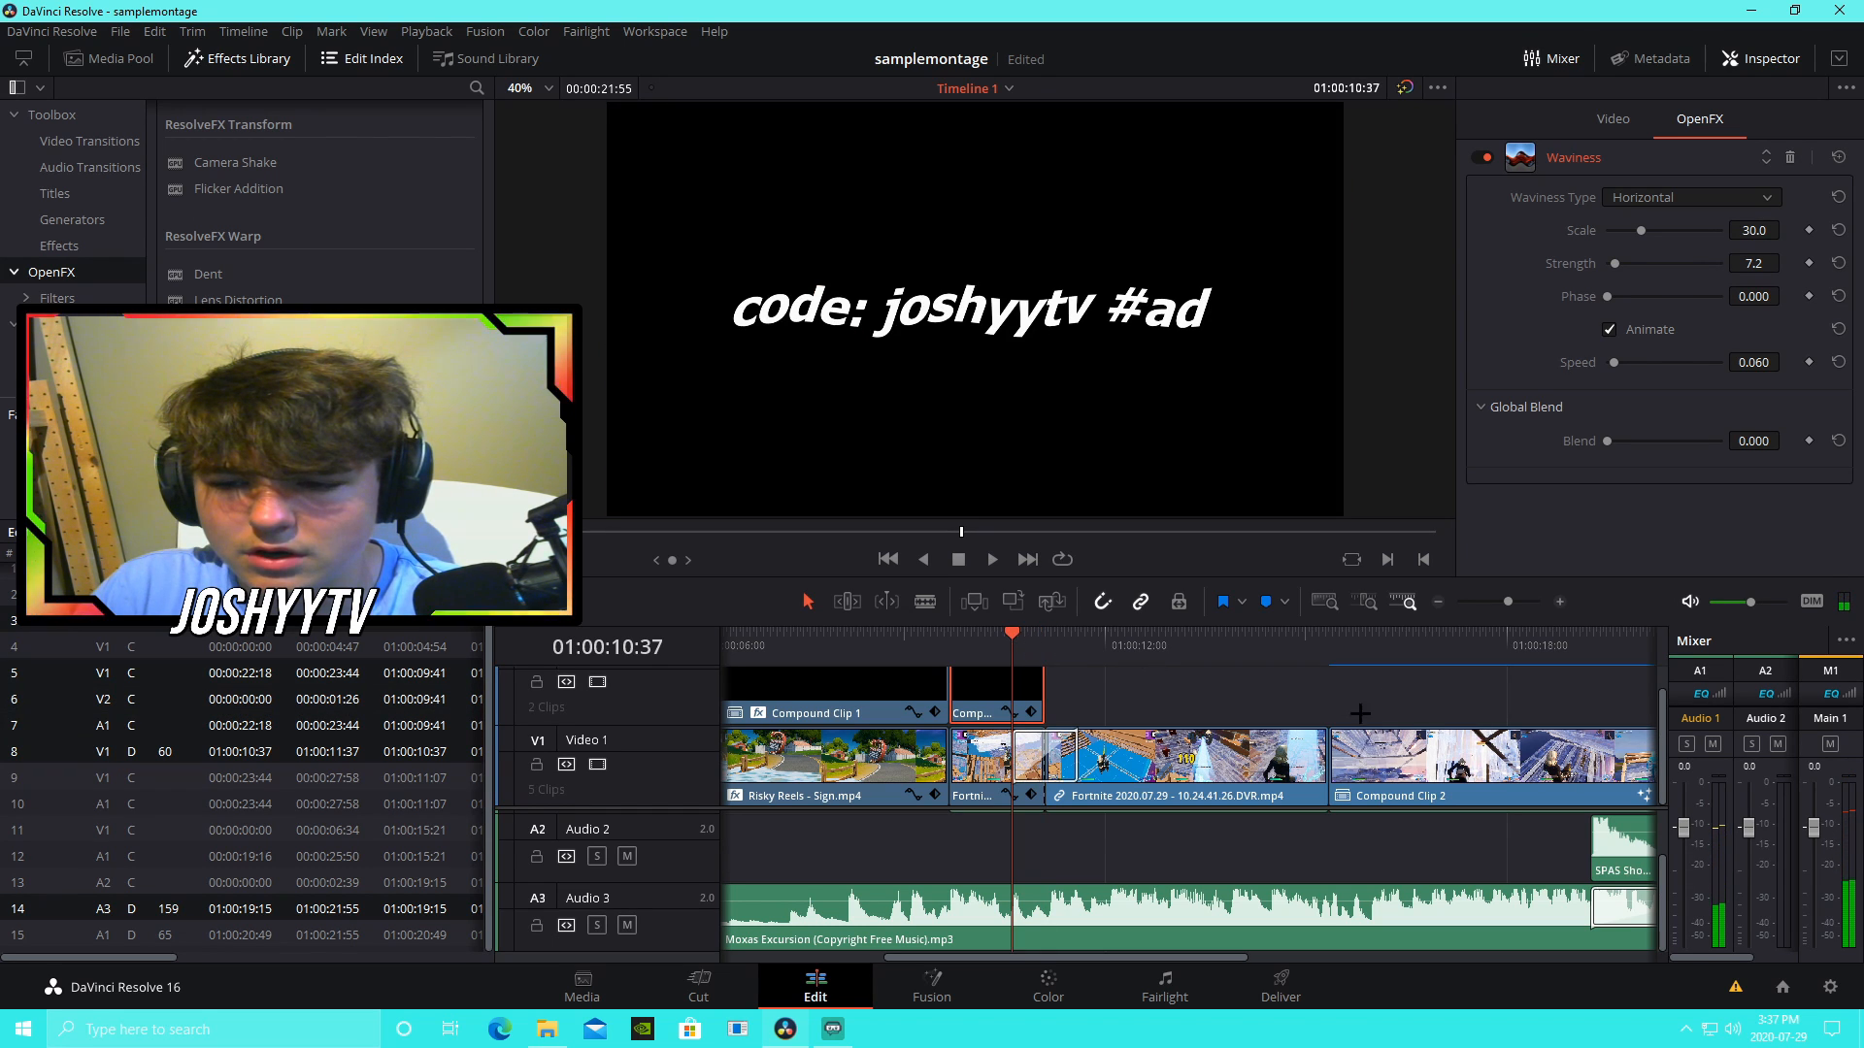
scroll(1231, 725, up, 1)
drag(1508, 607, 1500, 615)
key(space)
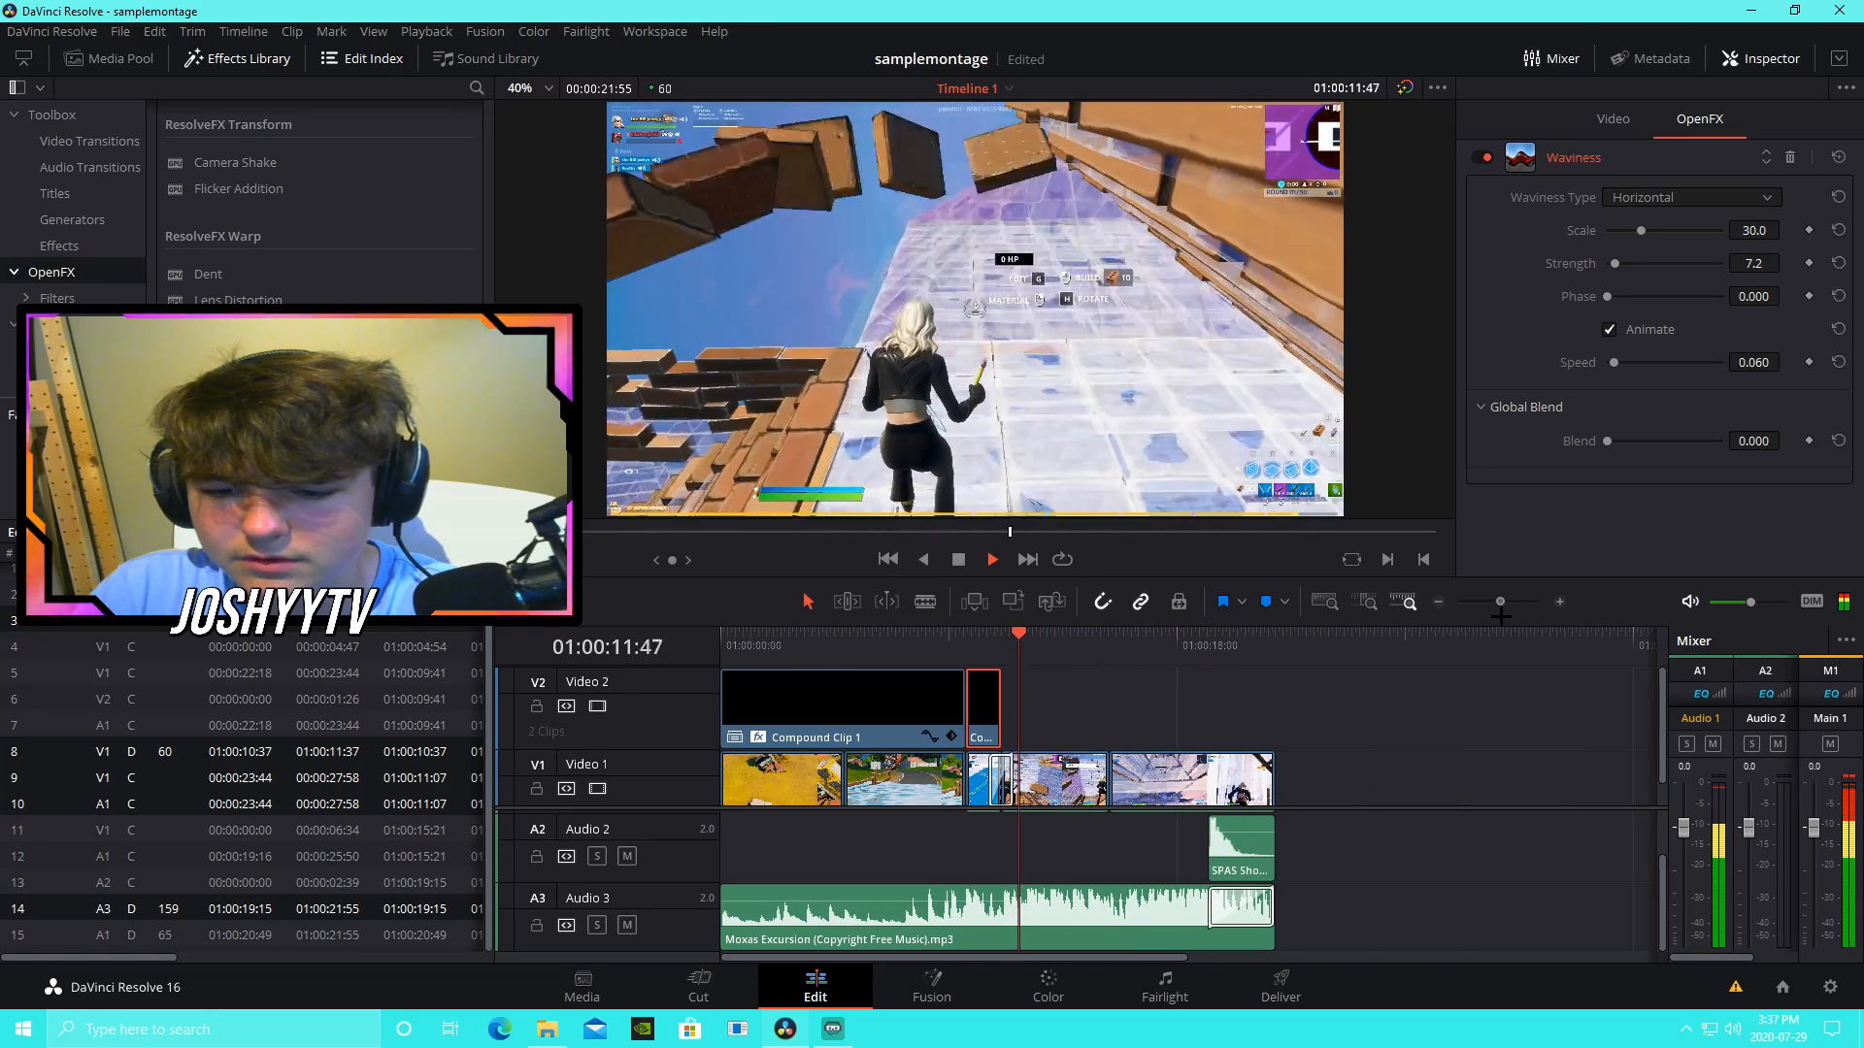
click(975, 632)
click(963, 631)
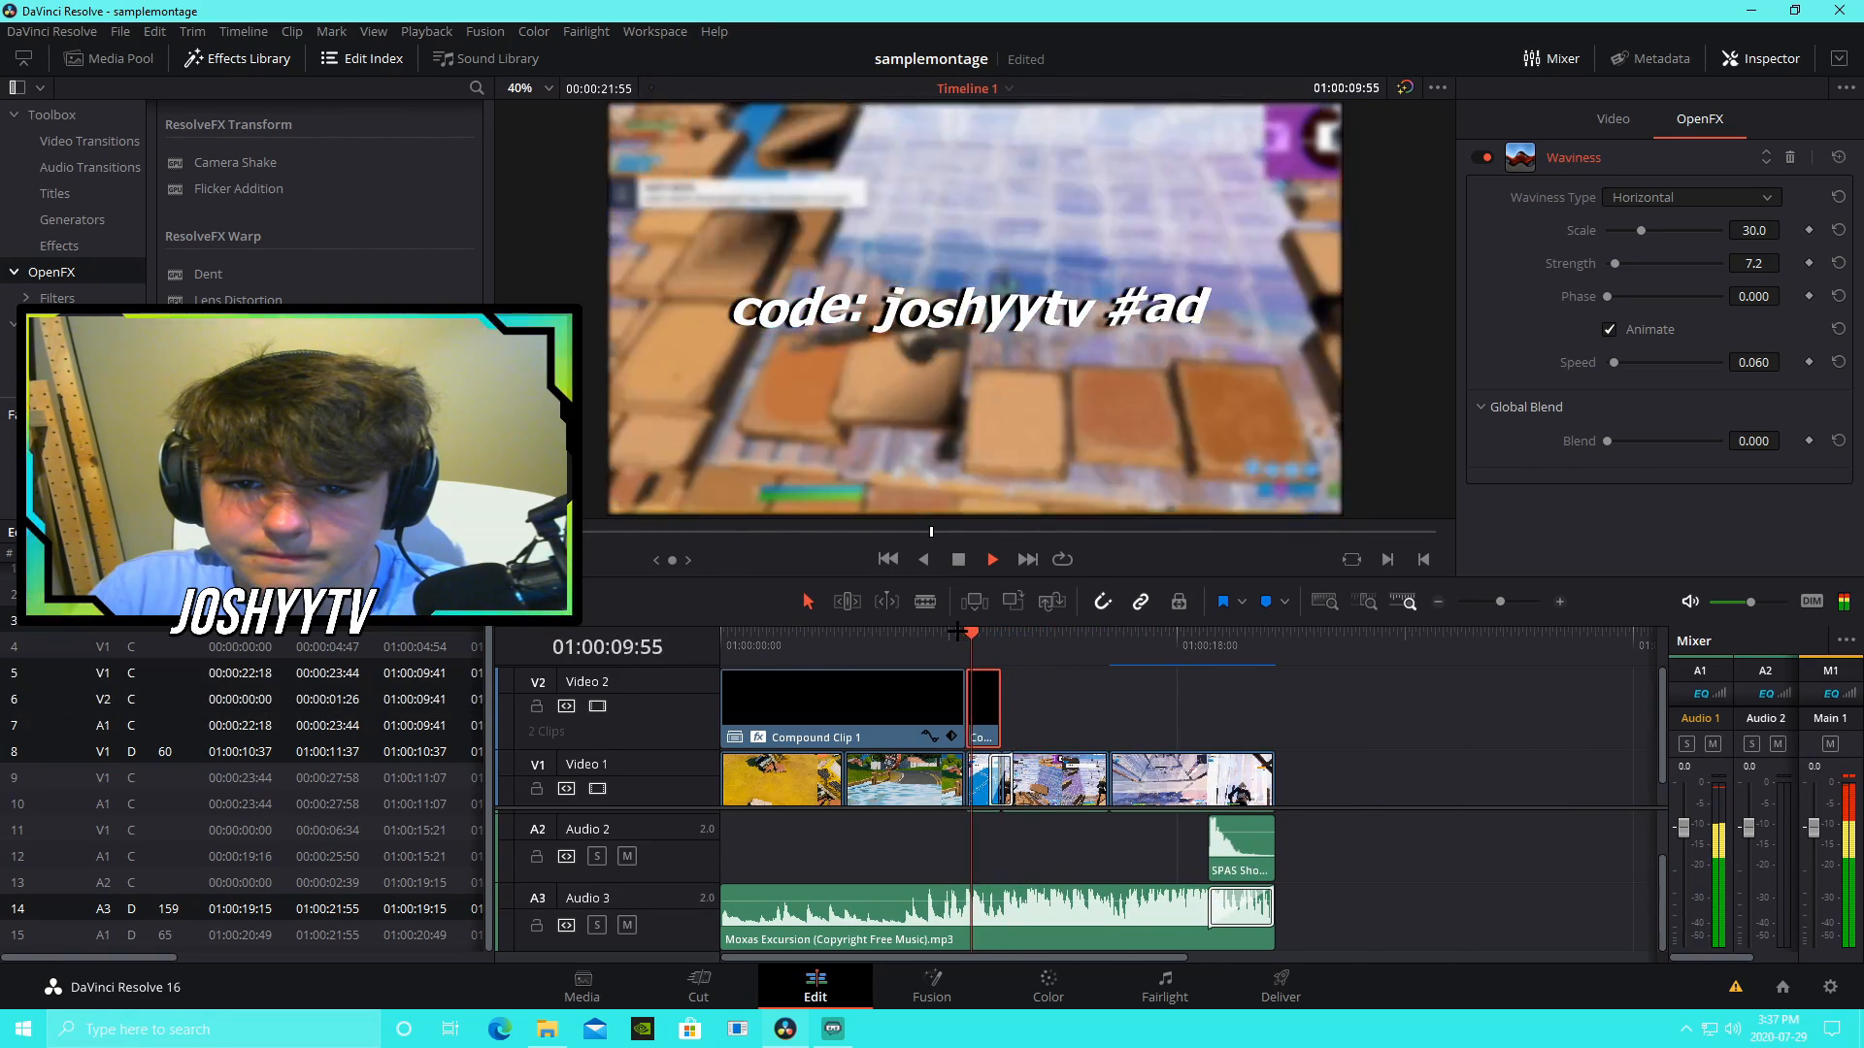
key(space)
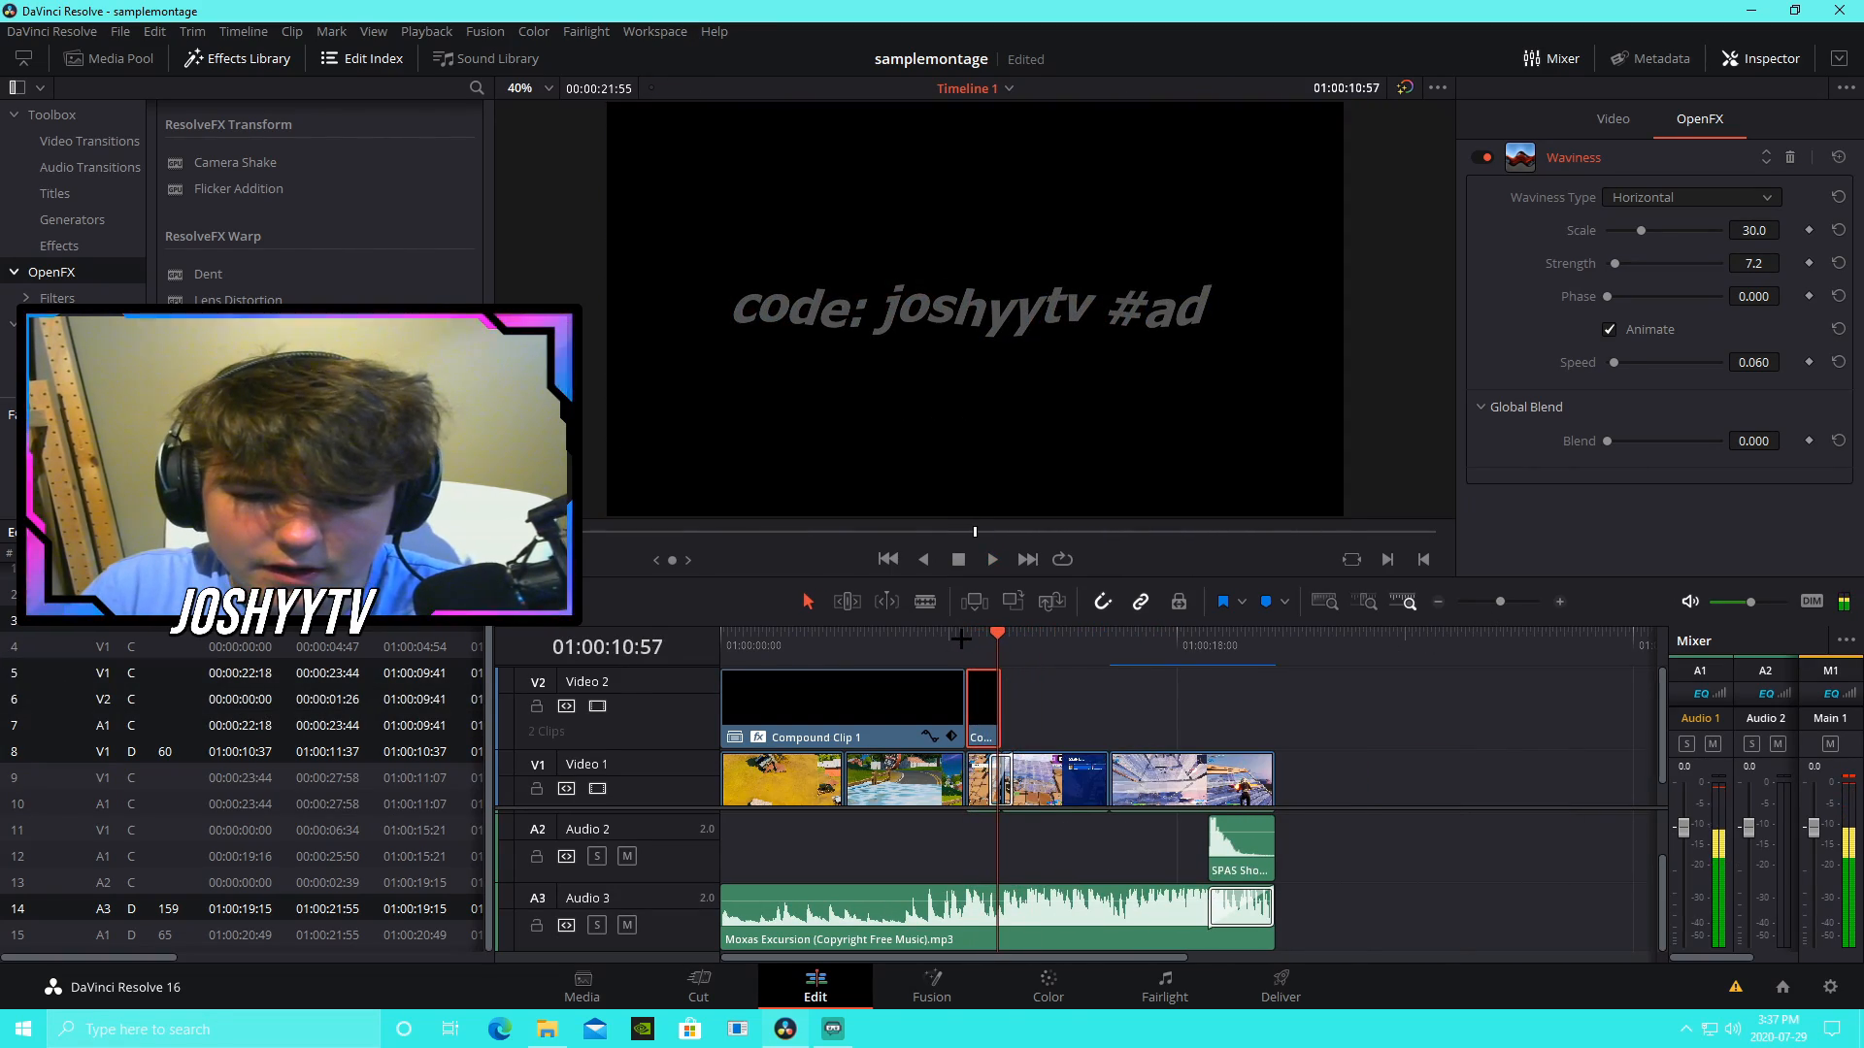
Step: Undo the waviness changes and zoom in on the title clip at 01:00:09:41
key(ctrl+z)
key(ctrl+z)
key(ctrl+z)
key(ctrl+z)
key(ctrl+z)
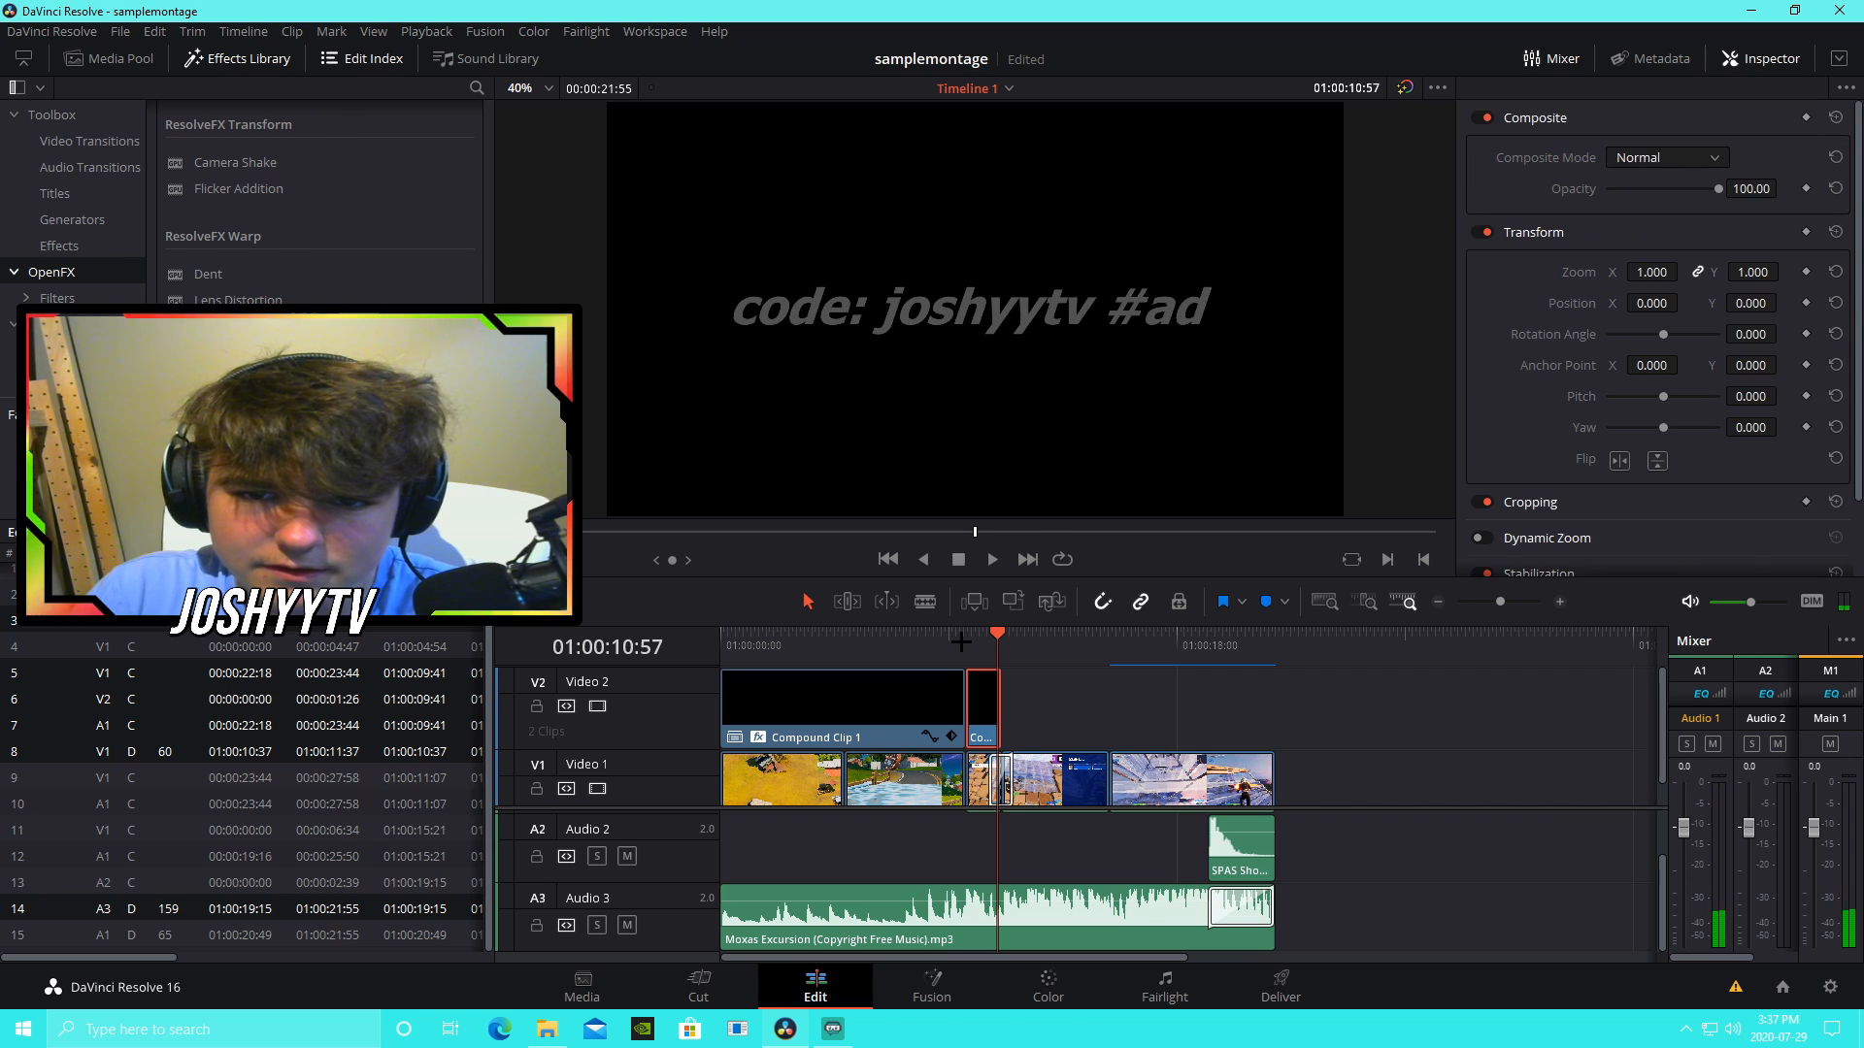
click(968, 635)
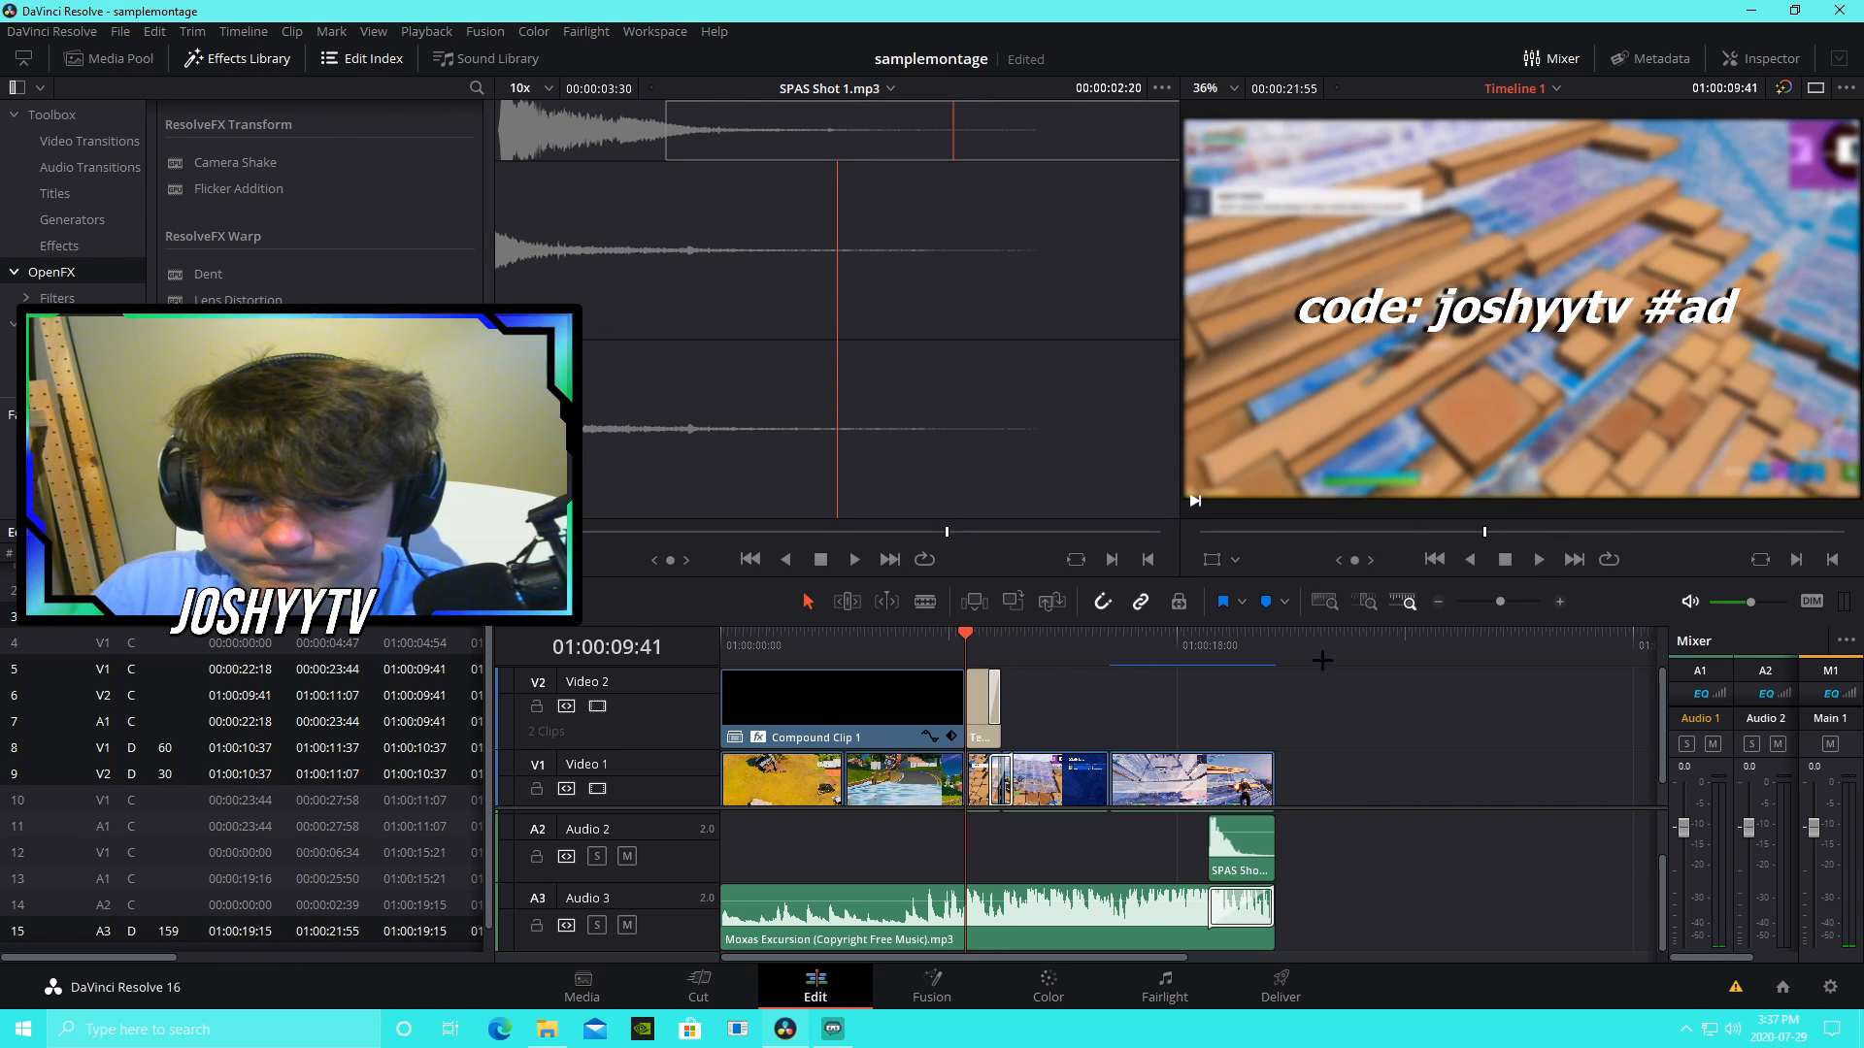
drag(1483, 610, 1512, 615)
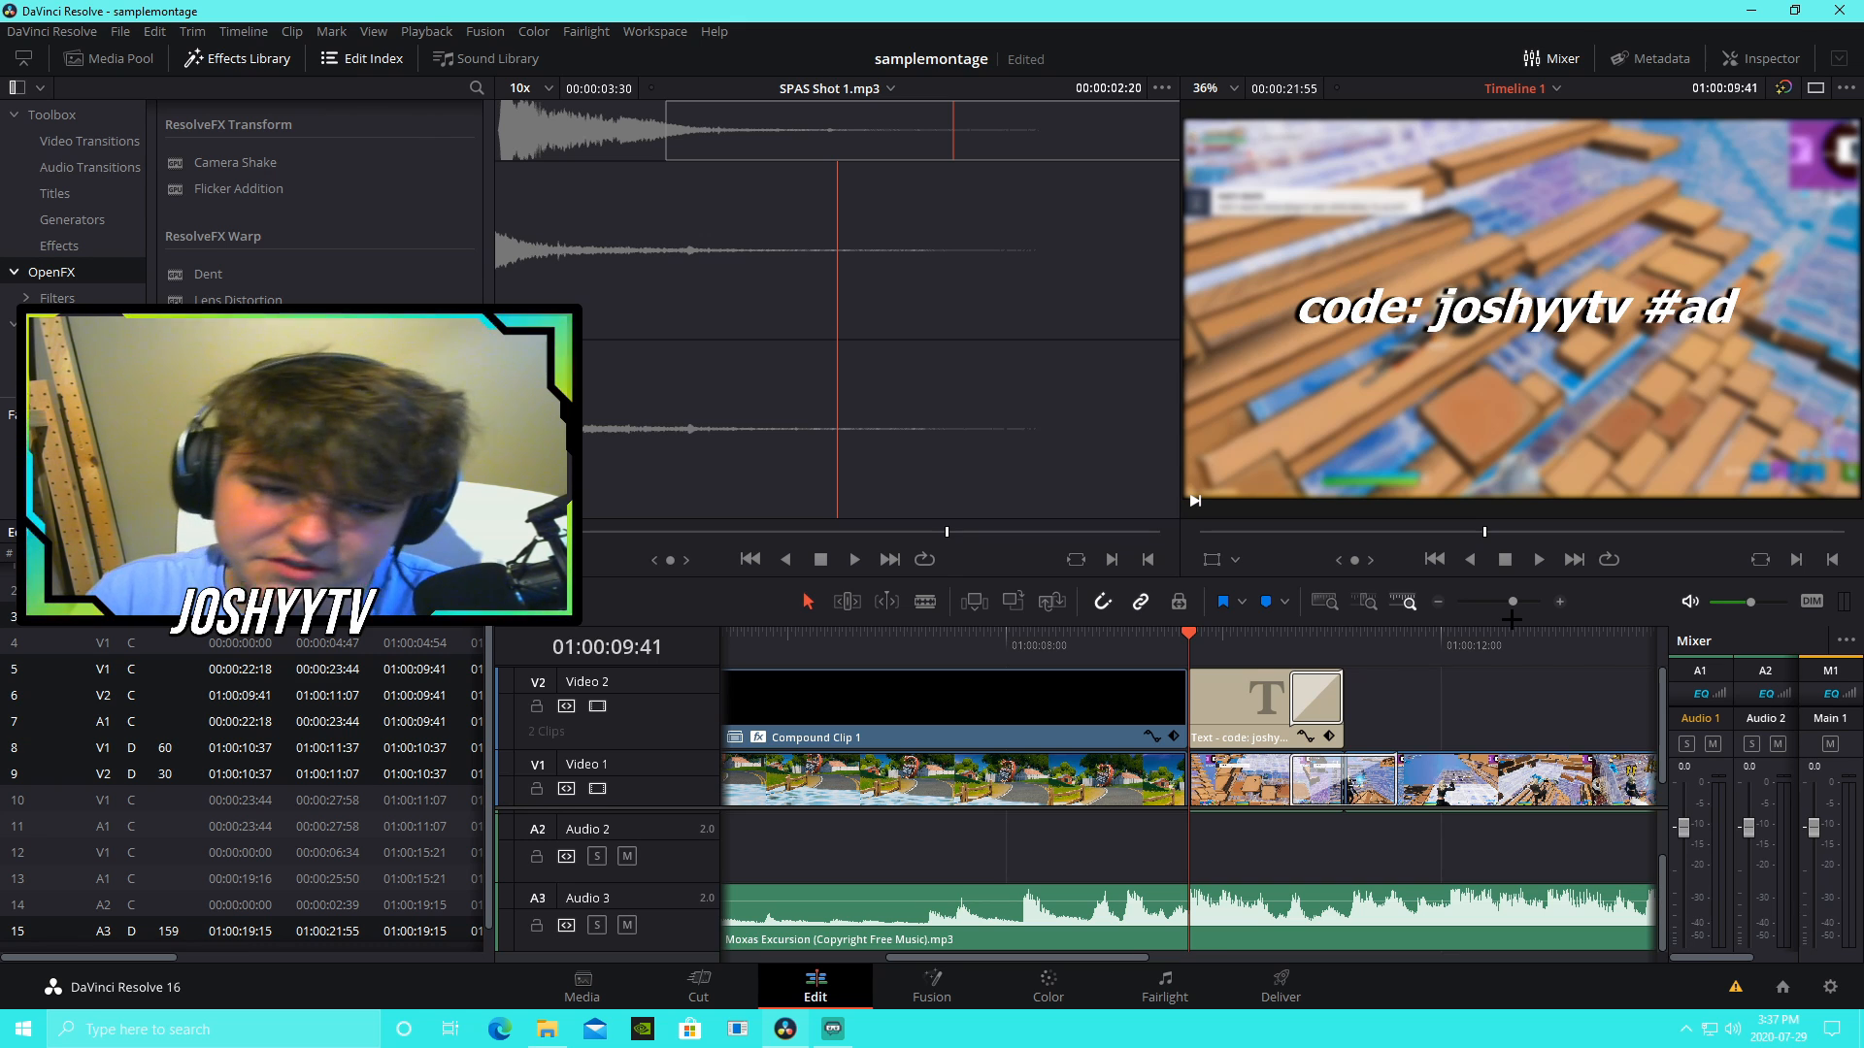